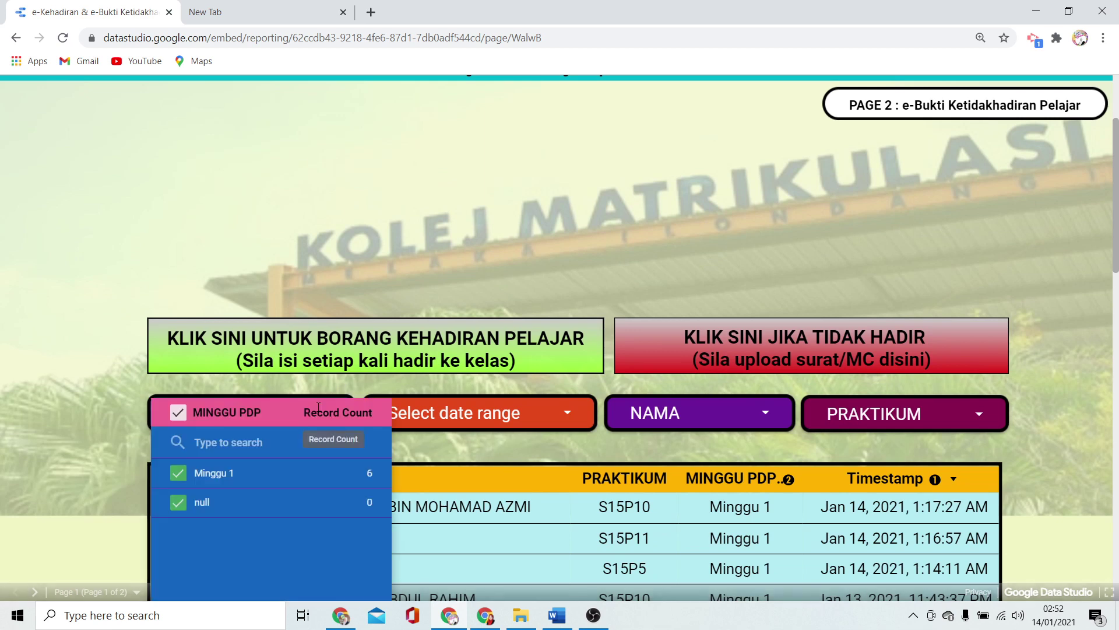
Try the week and date range filters of the attendance report, then view its second page
left_click(562, 411)
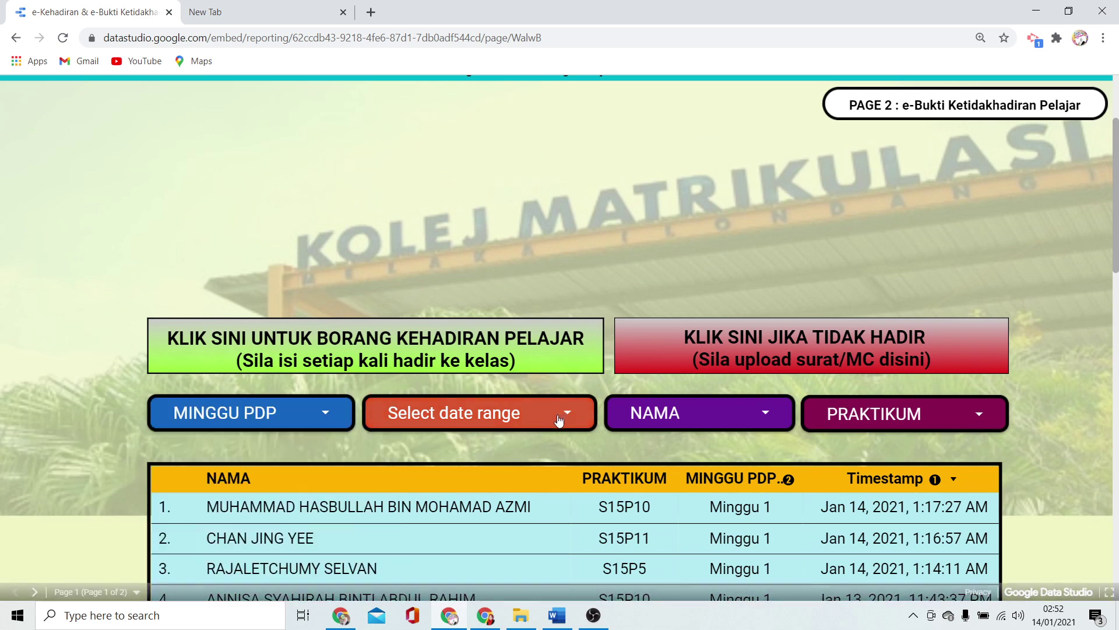
left_click(561, 414)
left_click(620, 285)
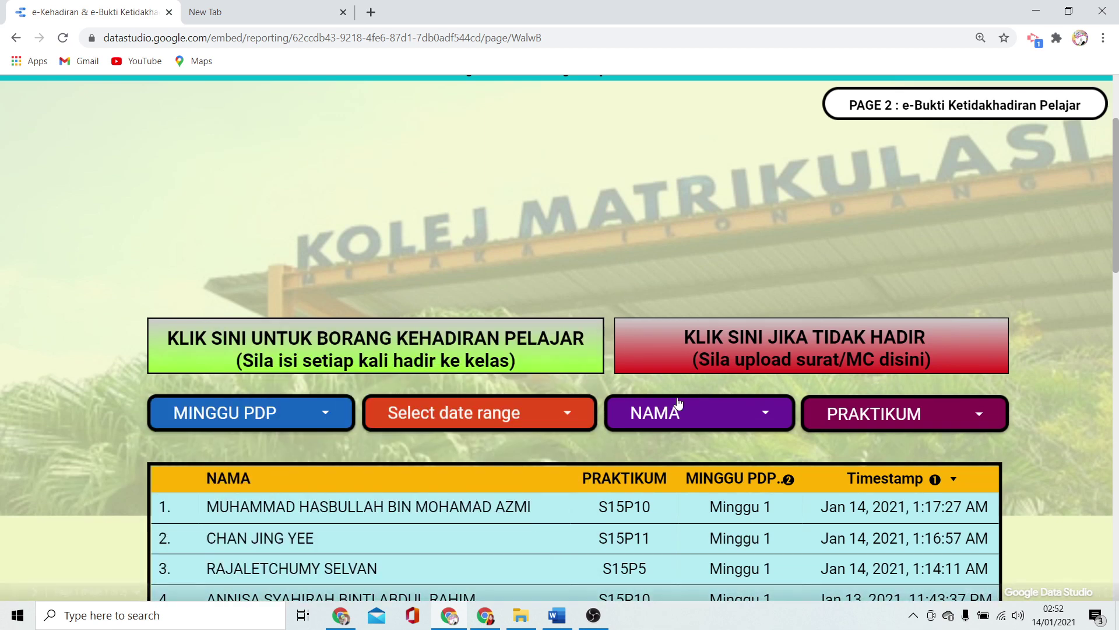
left_click(717, 414)
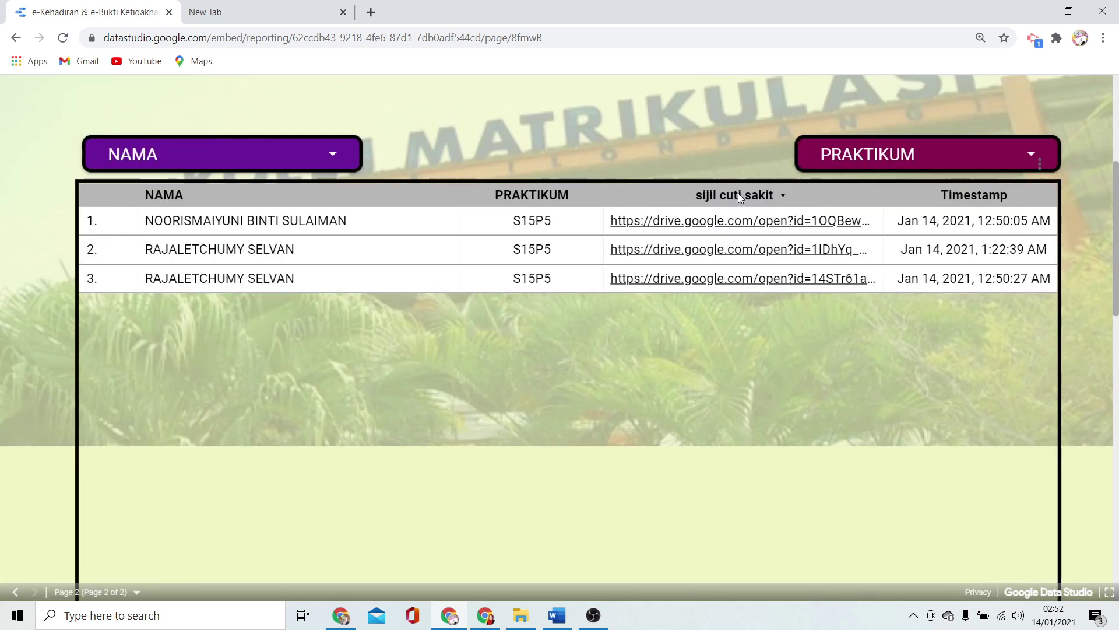
scroll(951, 245, "up", 5)
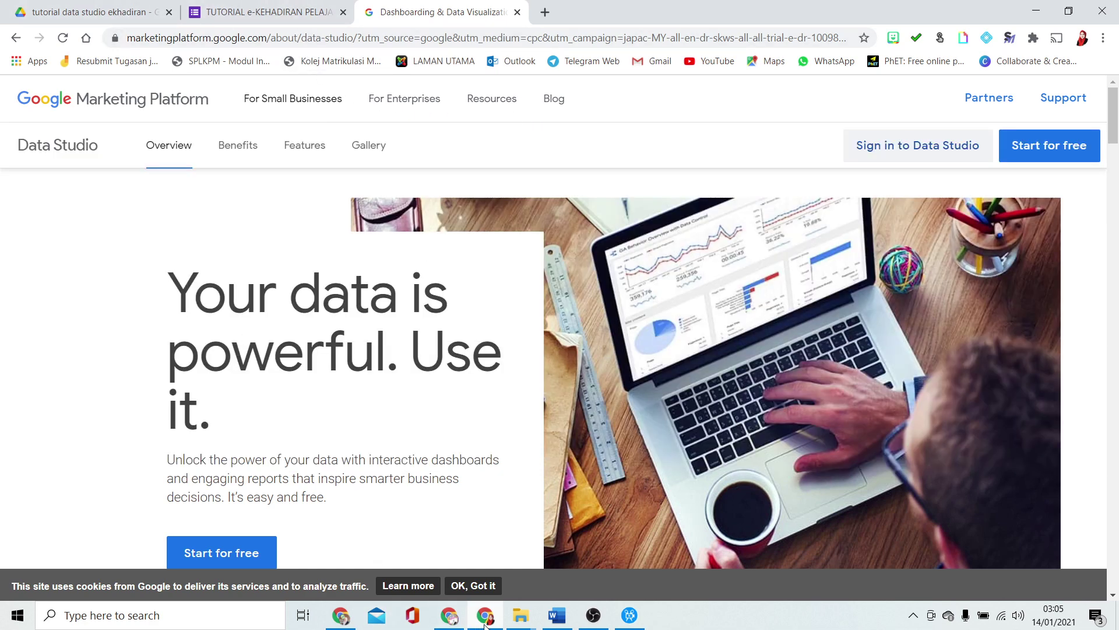
Switch to the Drive folder and select the copy Senarai Nama Pelajar spreadsheet
left_click(131, 5)
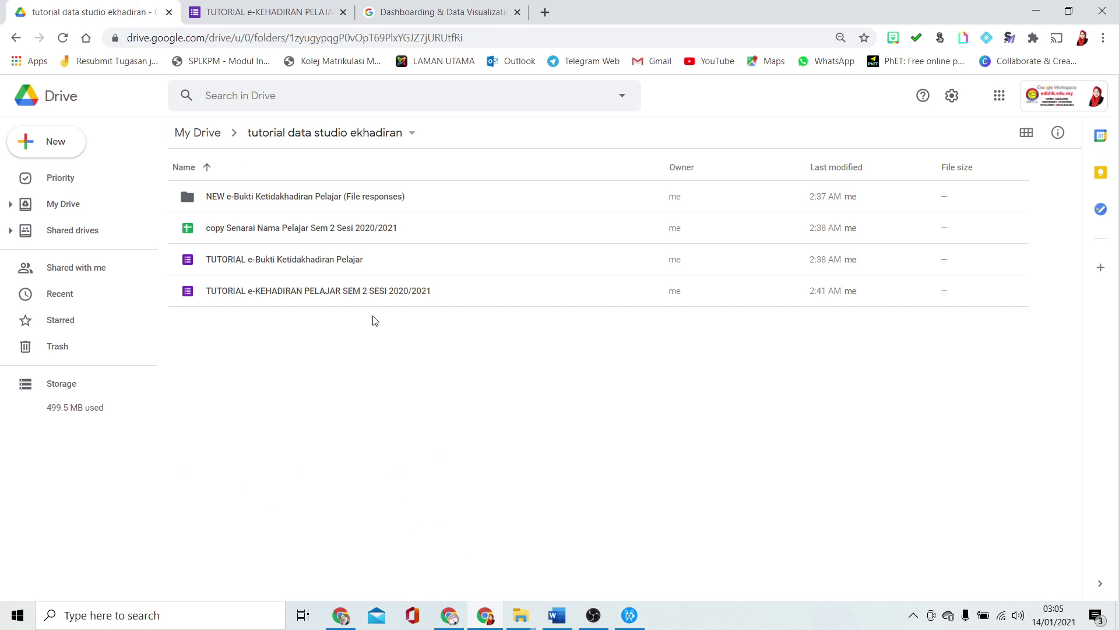
left_click(315, 227)
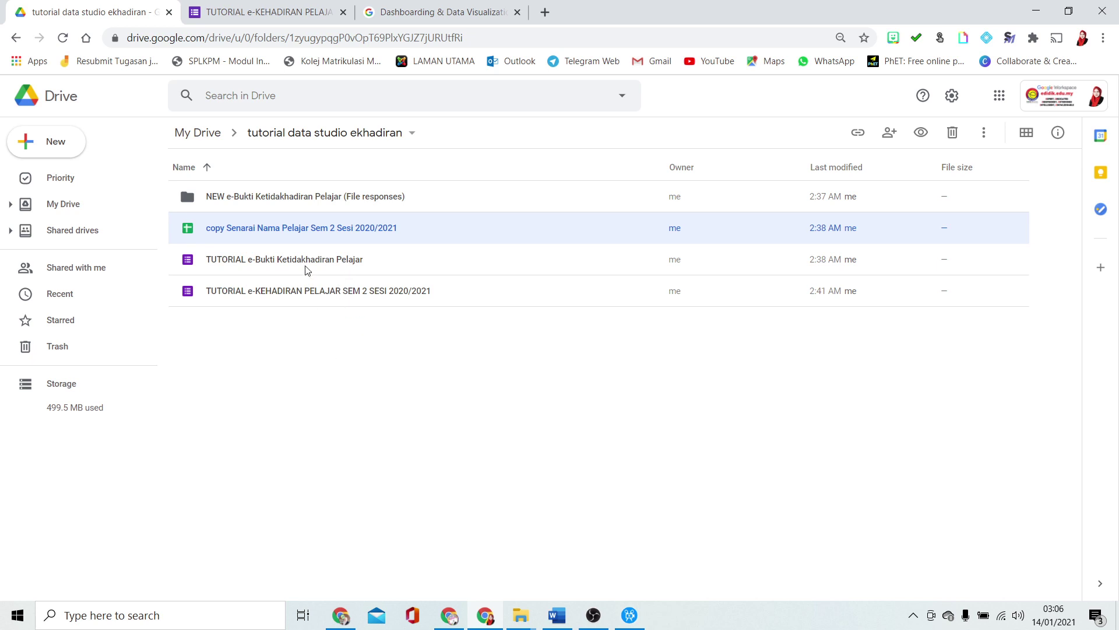
Open the copy Senarai Nama Pelajar spreadsheet and browse its NAMA, identity number and PRAKTIKUM columns
double_click(309, 226)
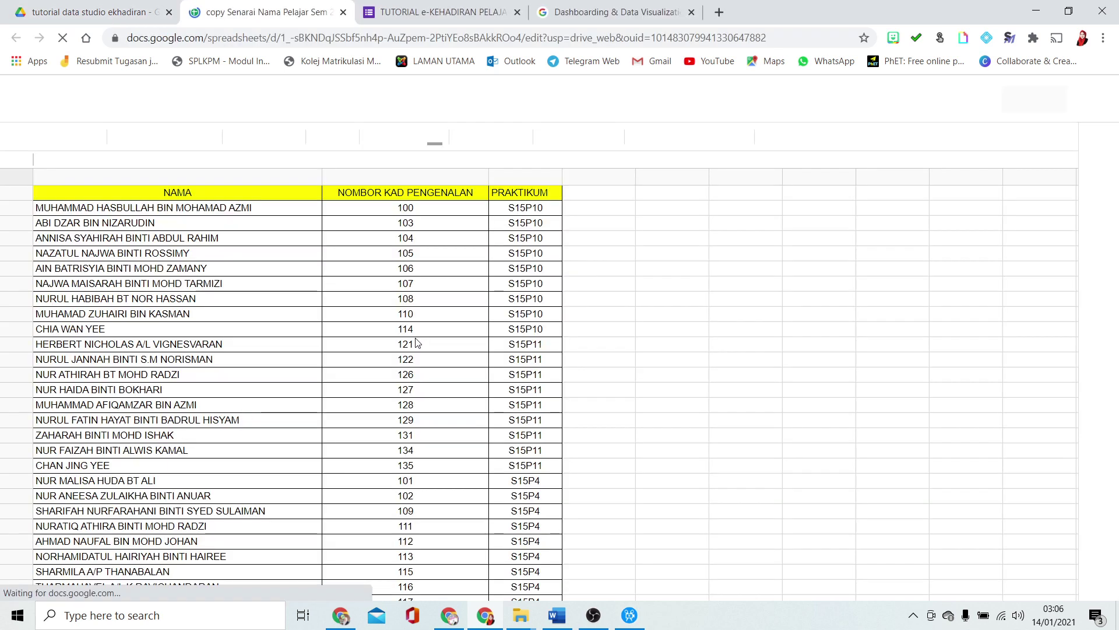
scroll(734, 435, "down", 1)
scroll(734, 435, "down", 1)
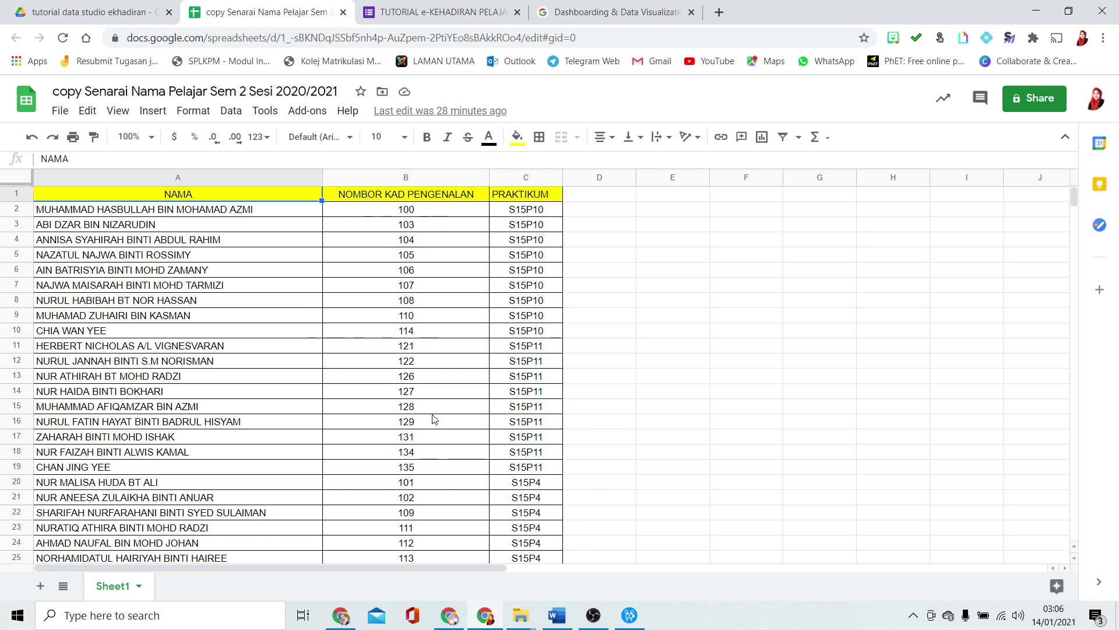
scroll(430, 358, "down", 11)
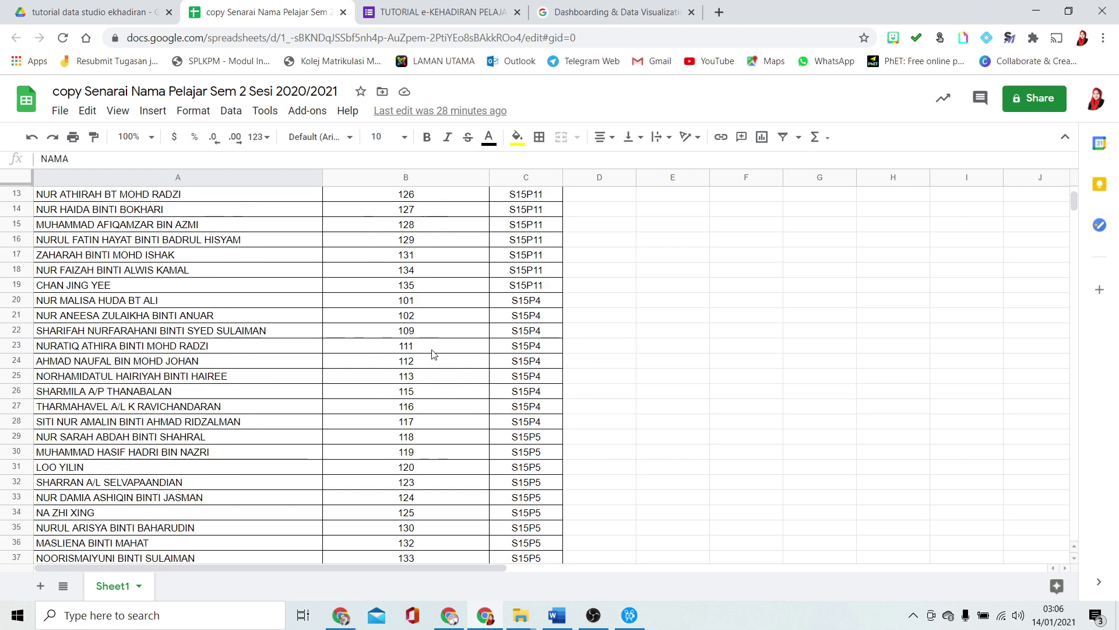
scroll(432, 368, "up", 7)
scroll(432, 367, "up", 5)
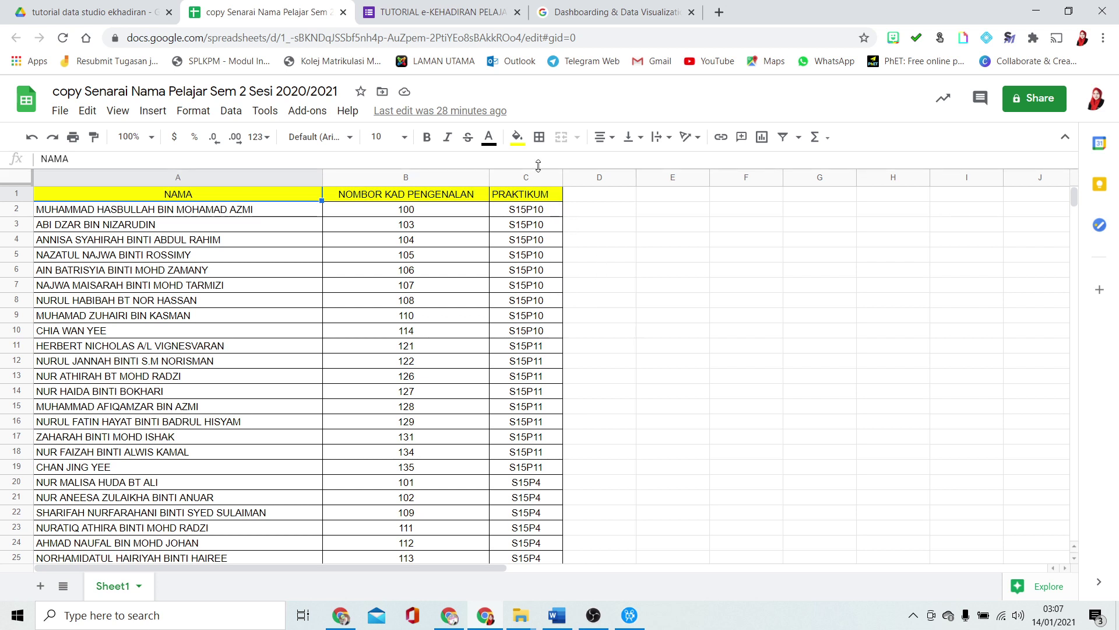
Open the TUTORIAL e-Bukti Ketidakhadiran and TUTORIAL e-KEHADIRAN PELAJAR forms from Drive
left_click(109, 6)
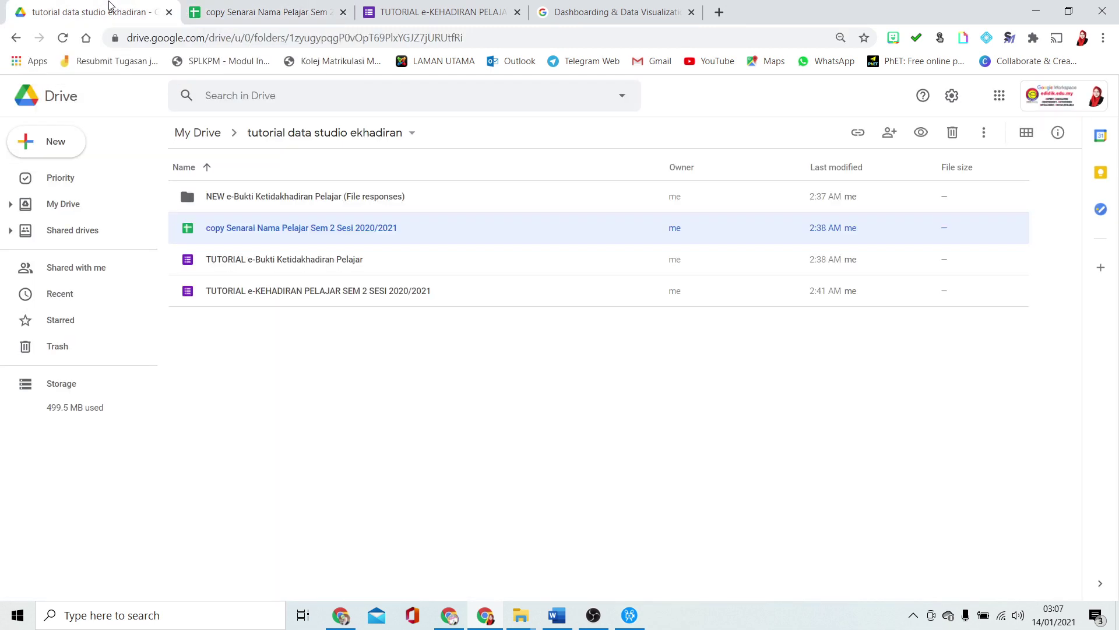
double_click(266, 259)
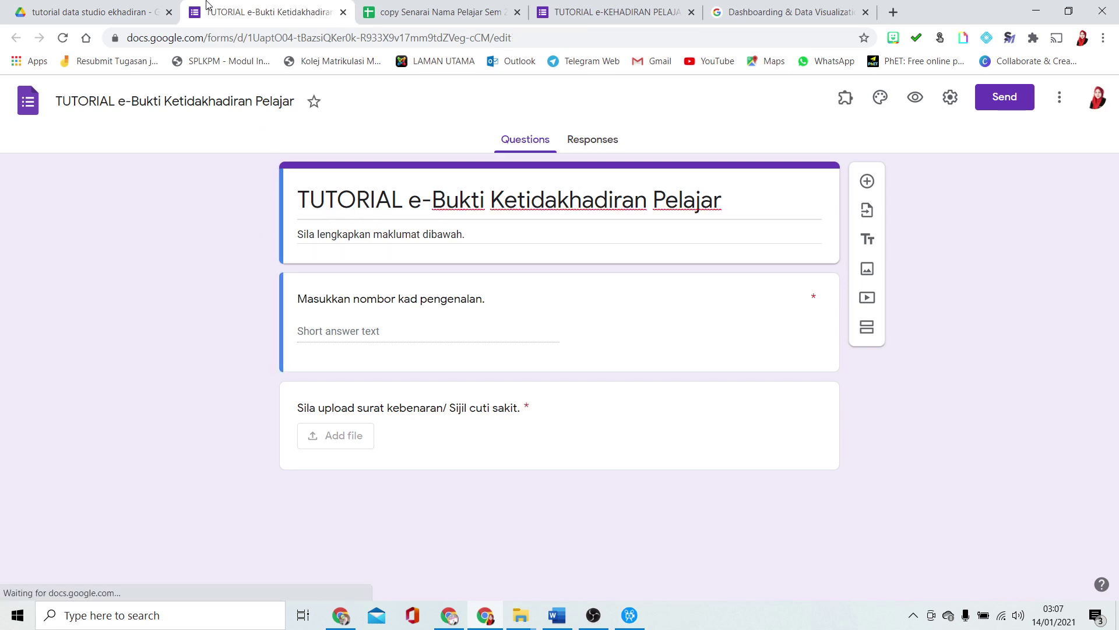
left_click(131, 6)
double_click(228, 299)
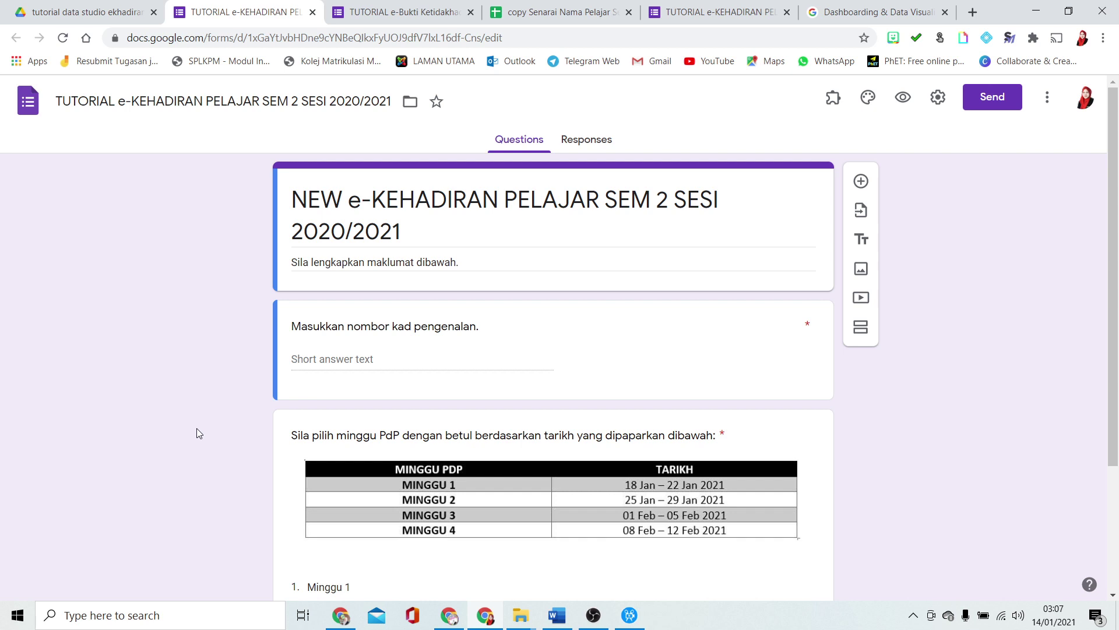
Inspect the identity number and Minggu PdP questions, close the e-Bukti tab, and preview the attendance form
left_click(377, 365)
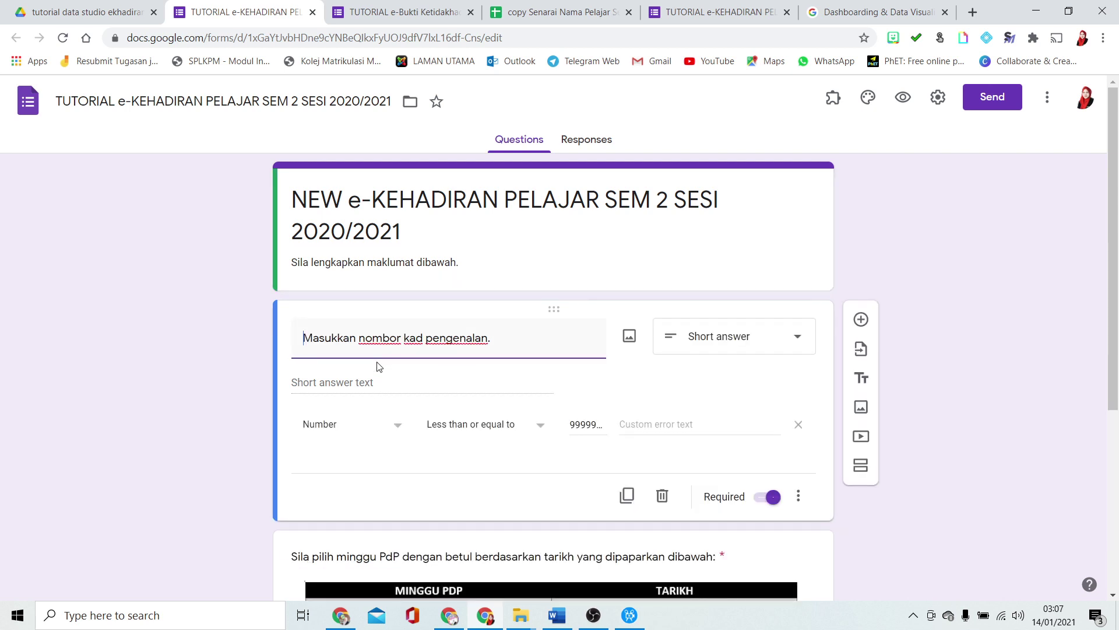
scroll(411, 416, "down", 5)
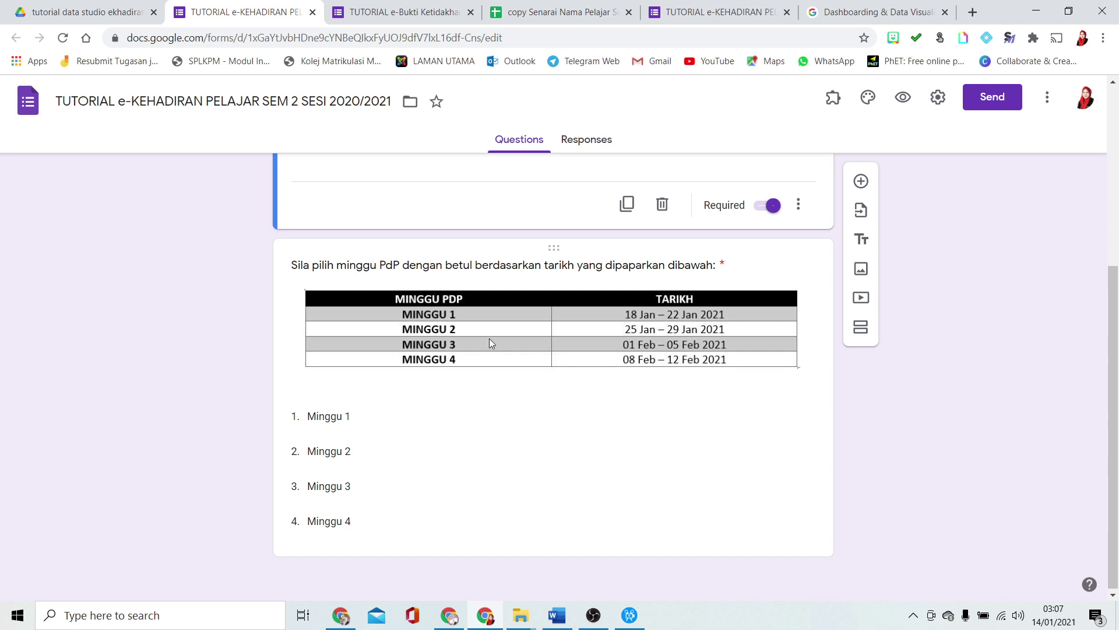
left_click(650, 331)
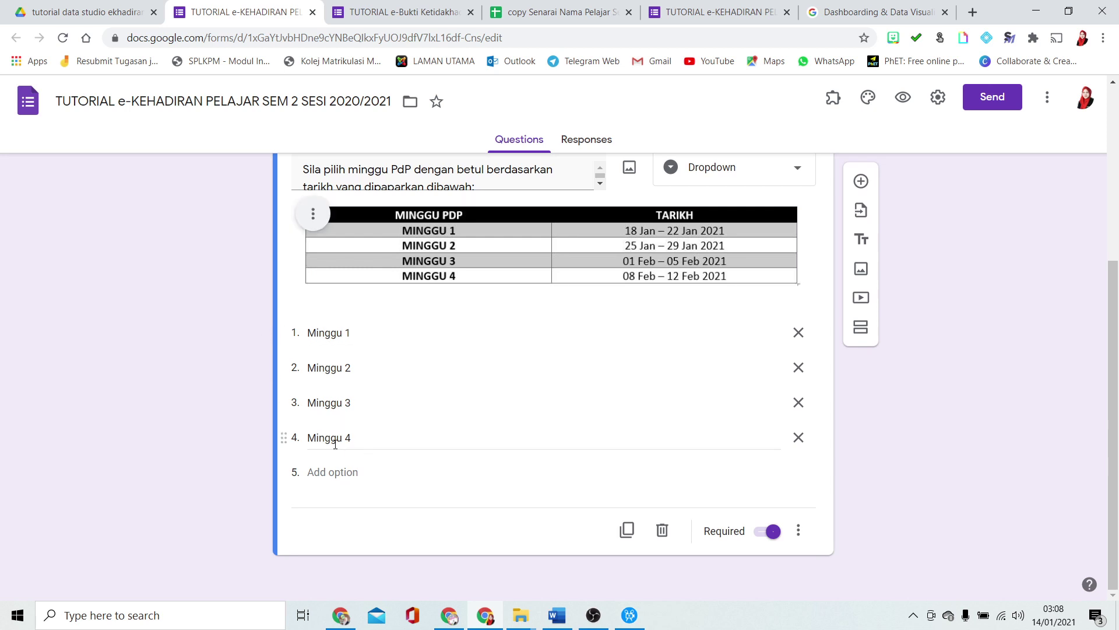
left_click(471, 12)
left_click(901, 100)
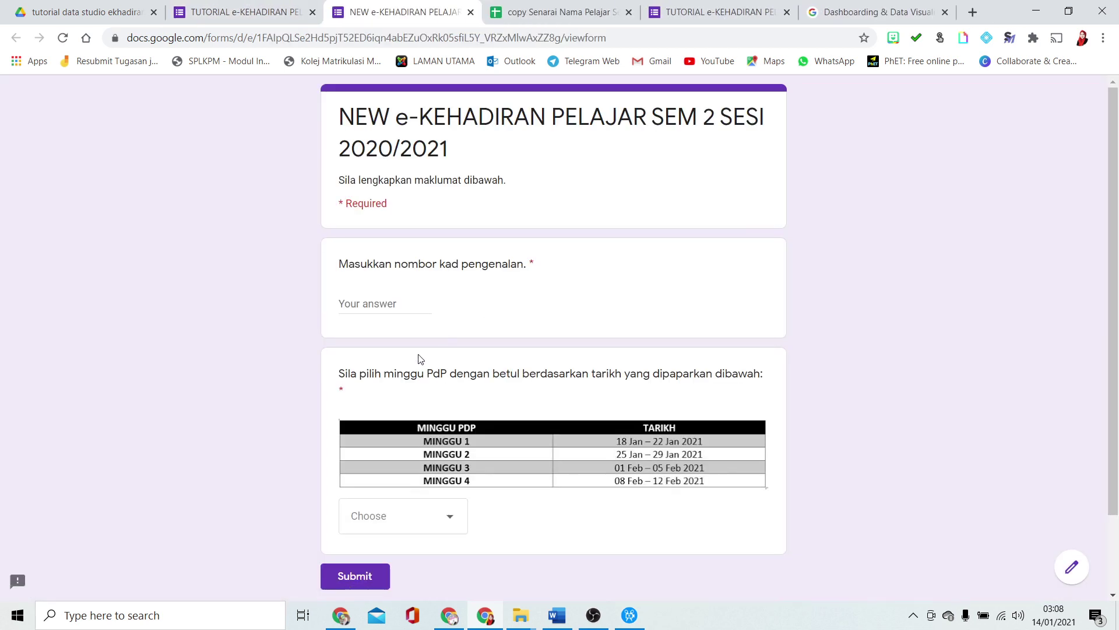
Test the preview's required identity number field and the Minggu week dropdown
left_click(391, 311)
key("Return")
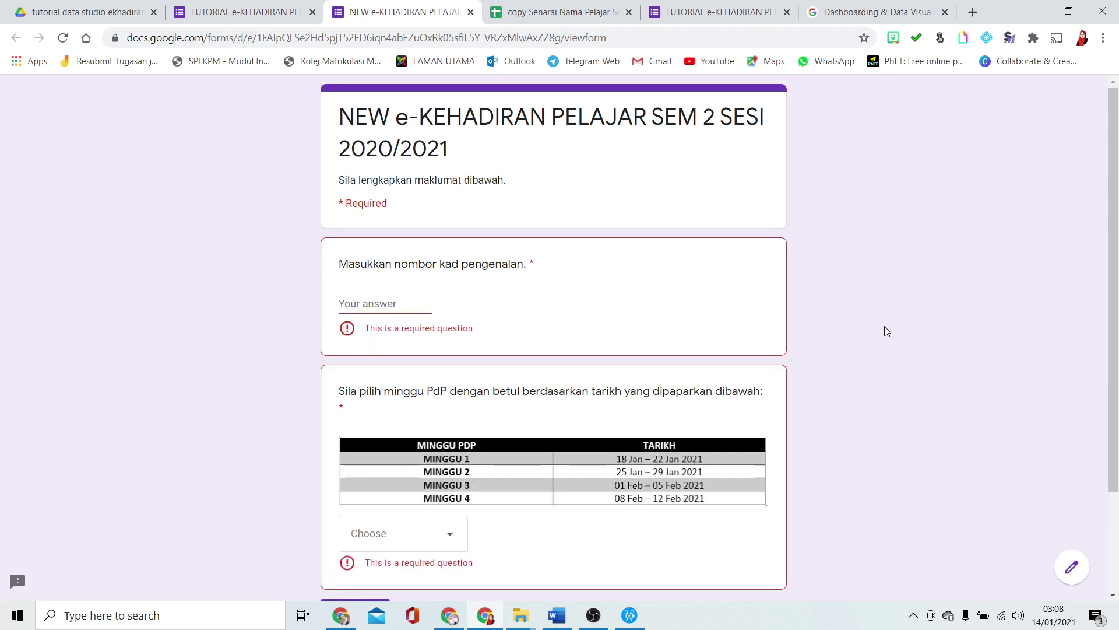
left_click(422, 535)
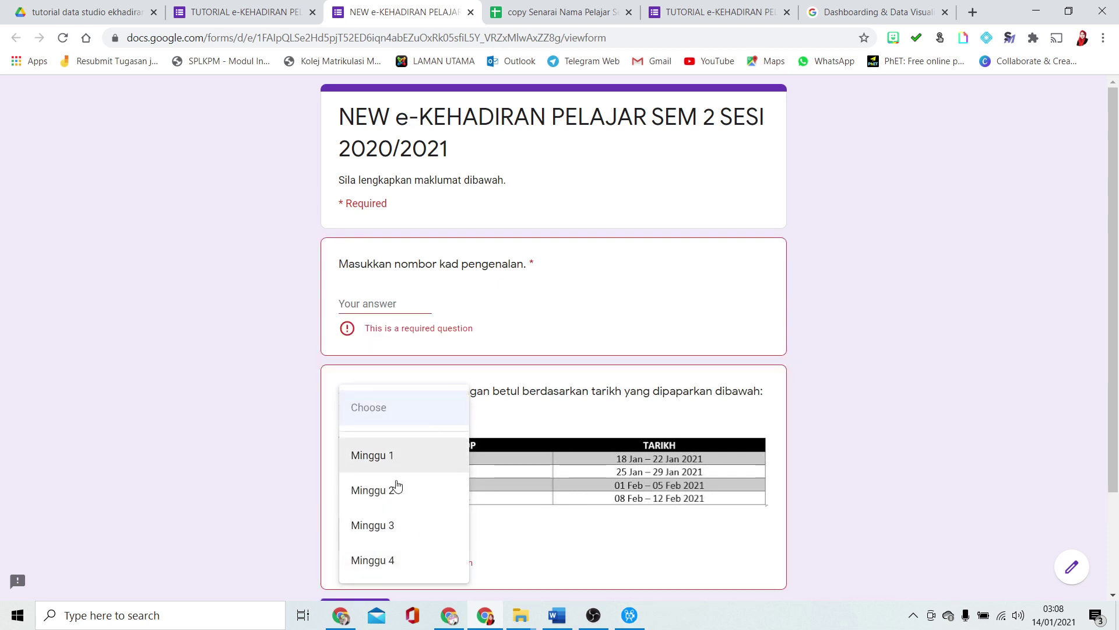
left_click(845, 342)
scroll(560, 490, "down", 3)
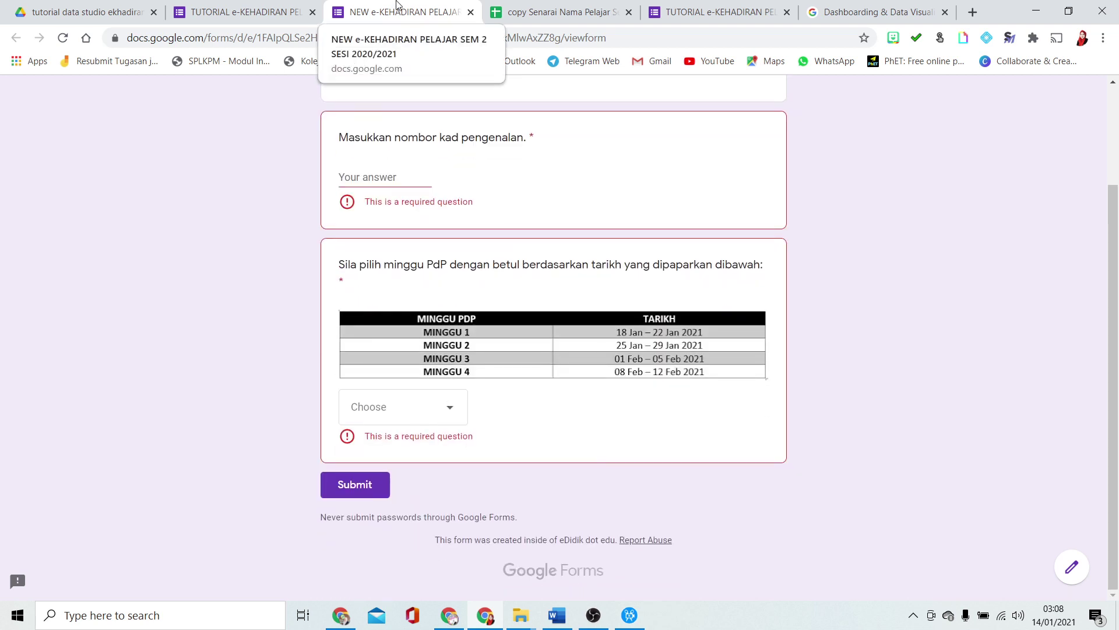
Close the extra attendance form editor and reopen TUTORIAL e-Bukti Ketidakhadiran Pelajar from Drive
left_click(787, 11)
left_click(87, 12)
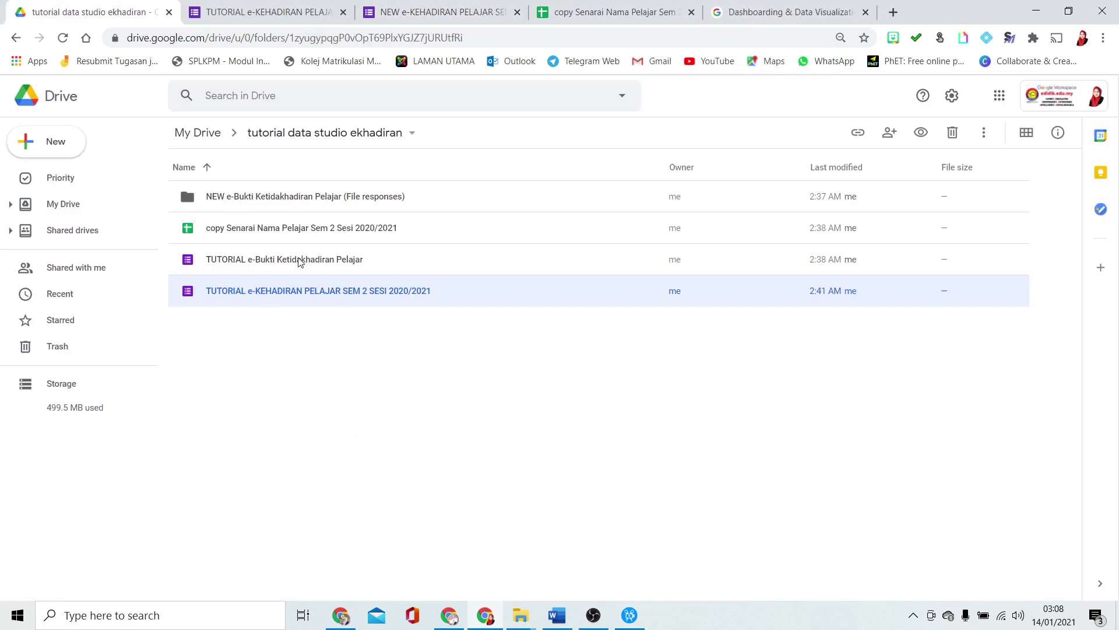
double_click(299, 262)
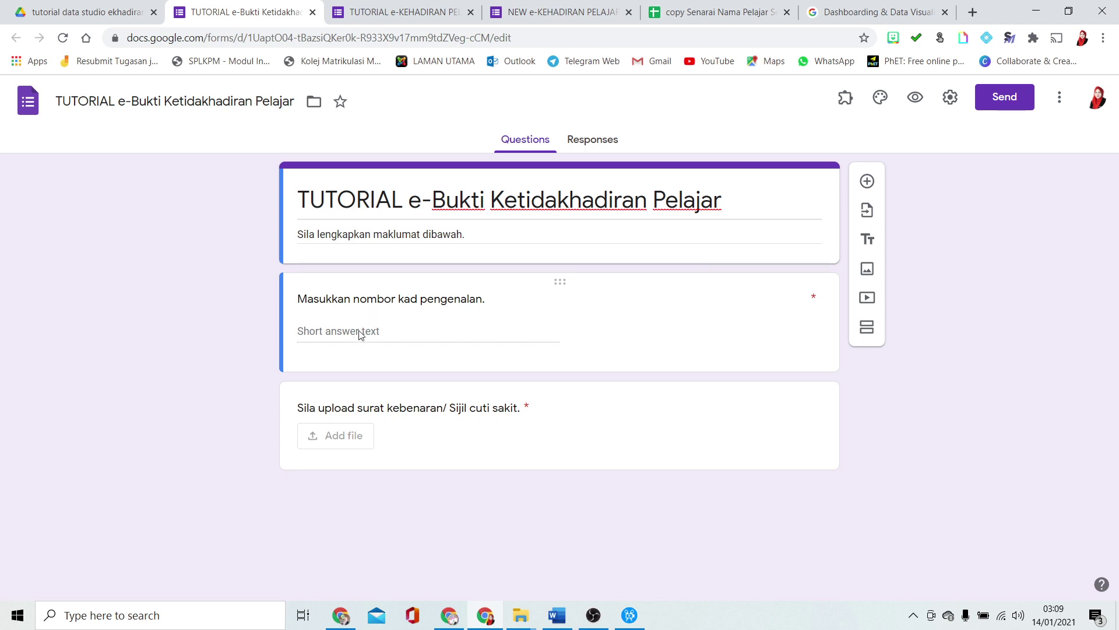
Check the e-Bukti form's identity number question and open its live preview
left_click(361, 334)
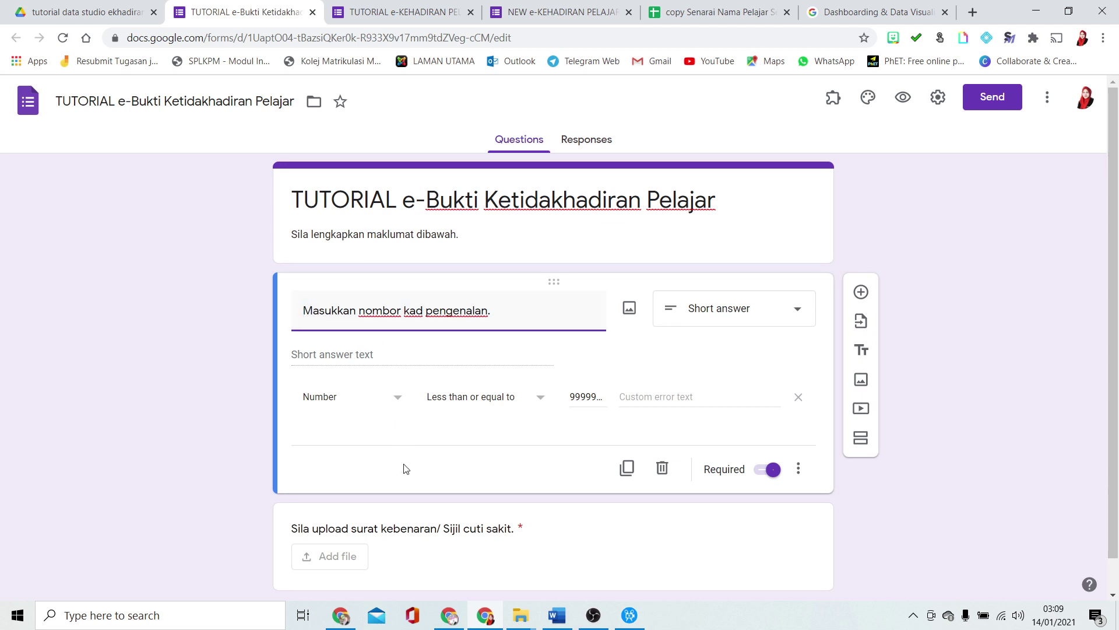
scroll(407, 461, "down", 1)
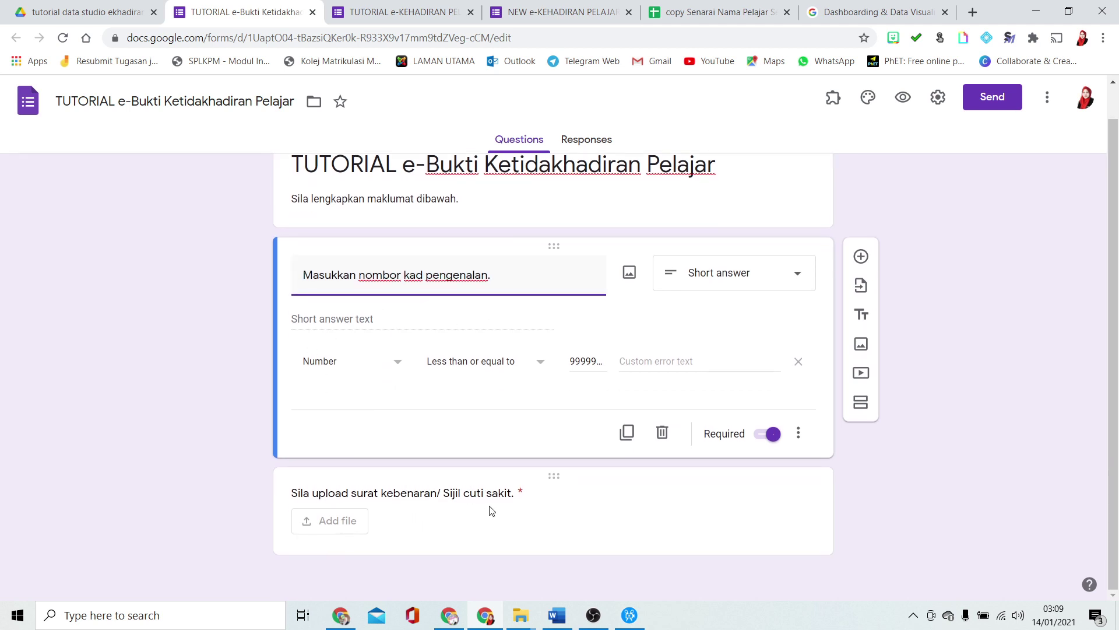
left_click(903, 97)
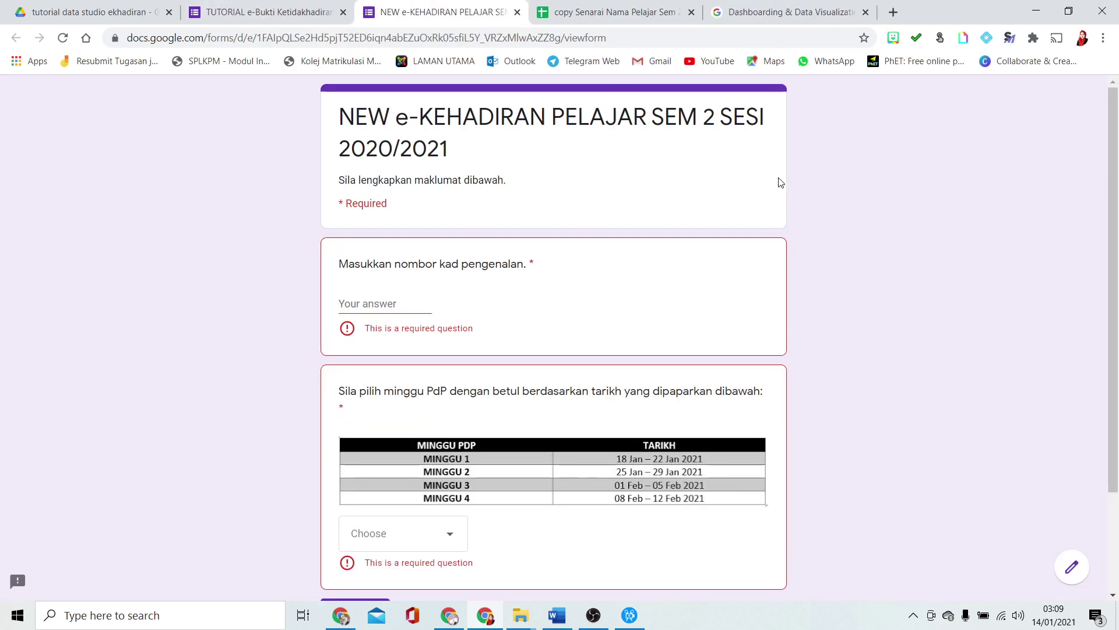
Cycle through the spreadsheet and form tabs back to the e-KEHADIRAN attendance form editor
left_click(614, 14)
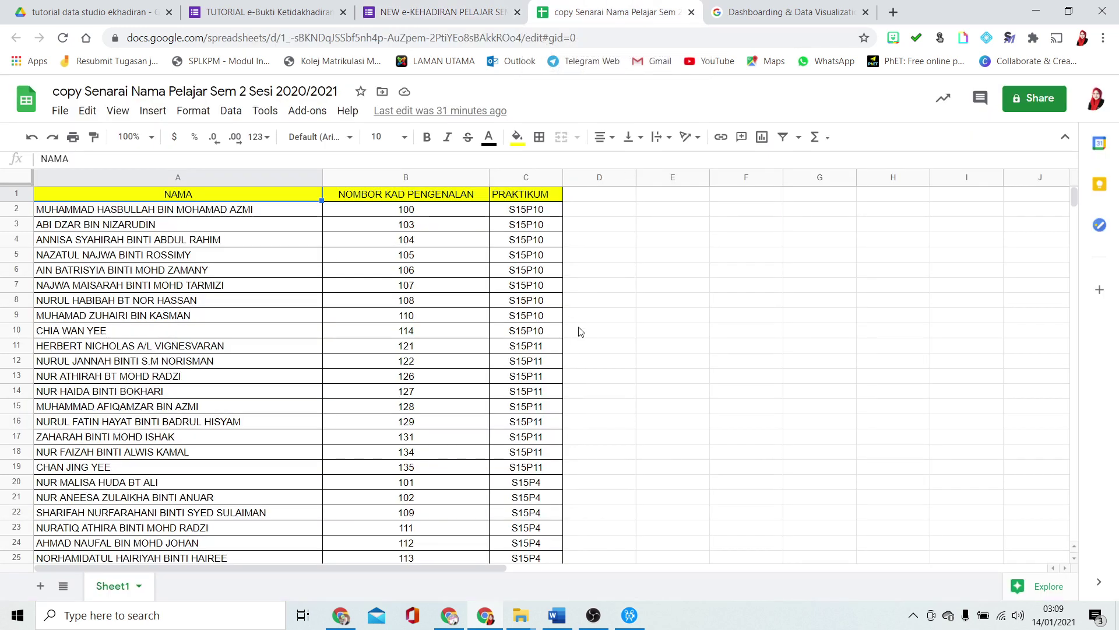
left_click(442, 6)
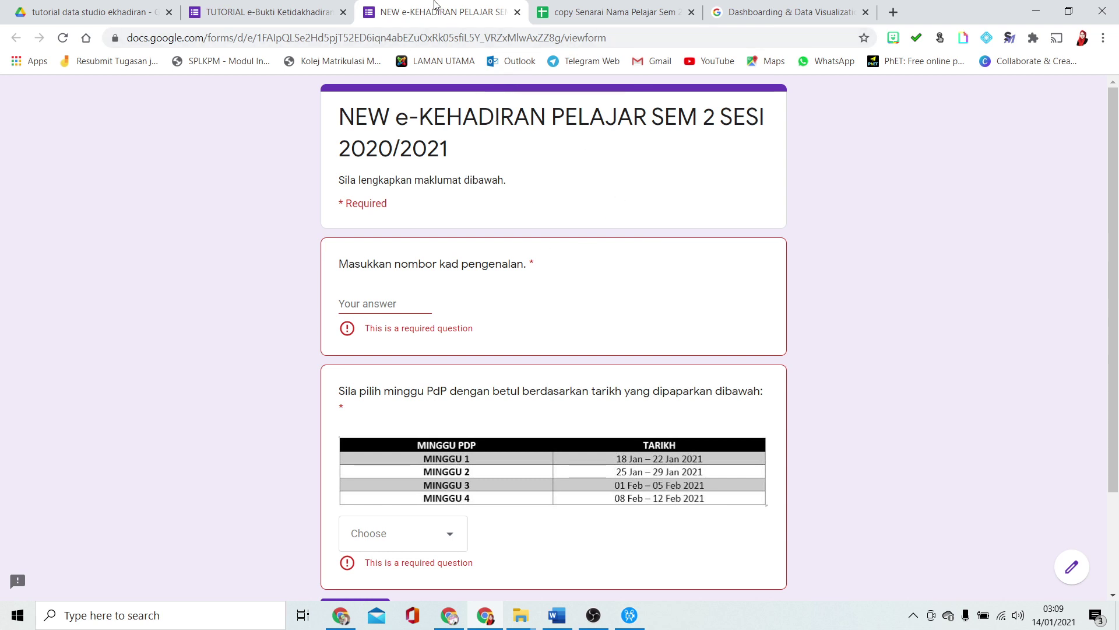
left_click(319, 9)
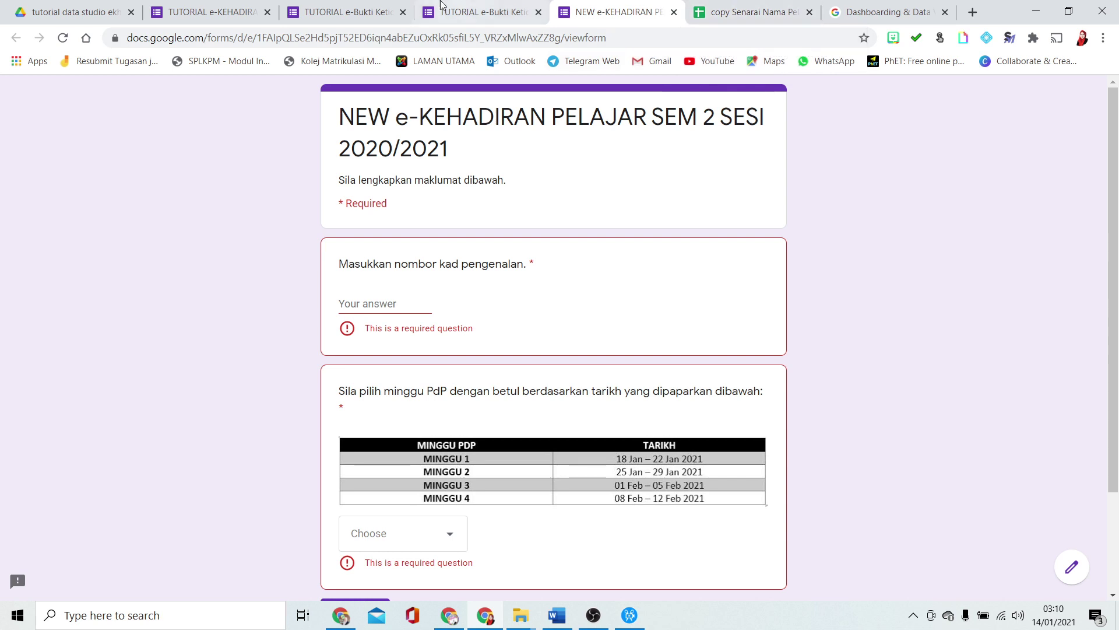
left_click(322, 5)
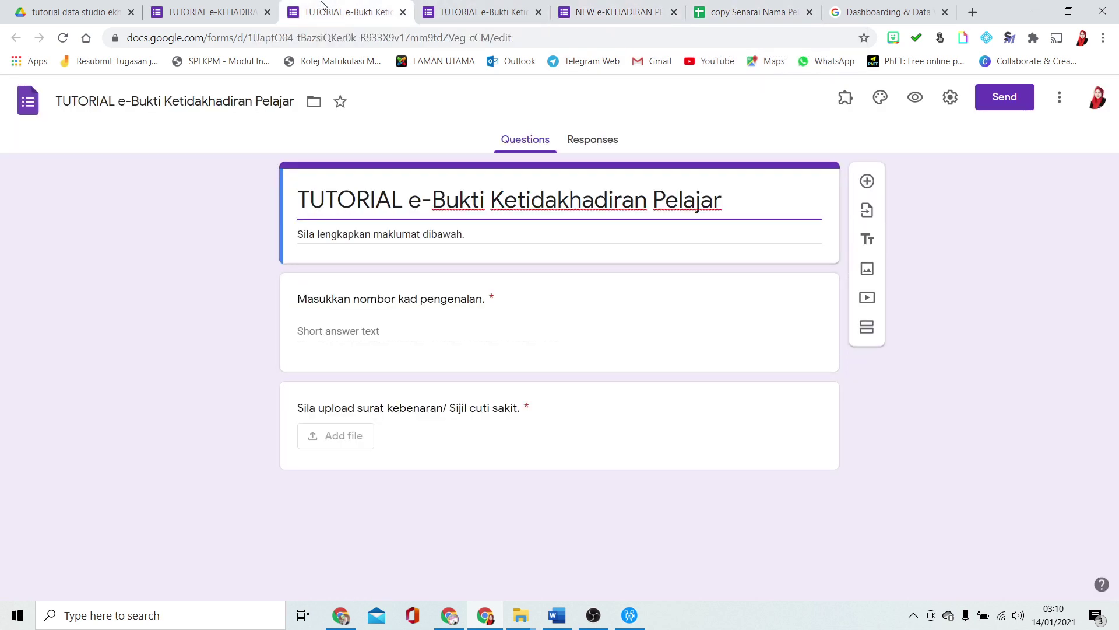
left_click(222, 6)
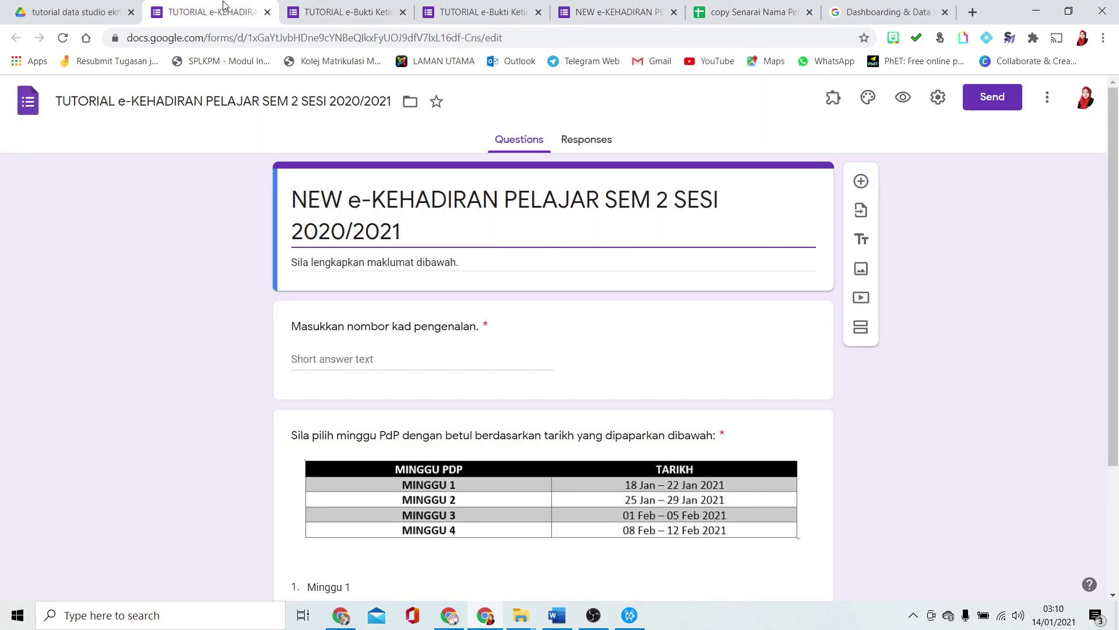
Link the e-KEHADIRAN attendance form's responses to a new spreadsheet
left_click(568, 145)
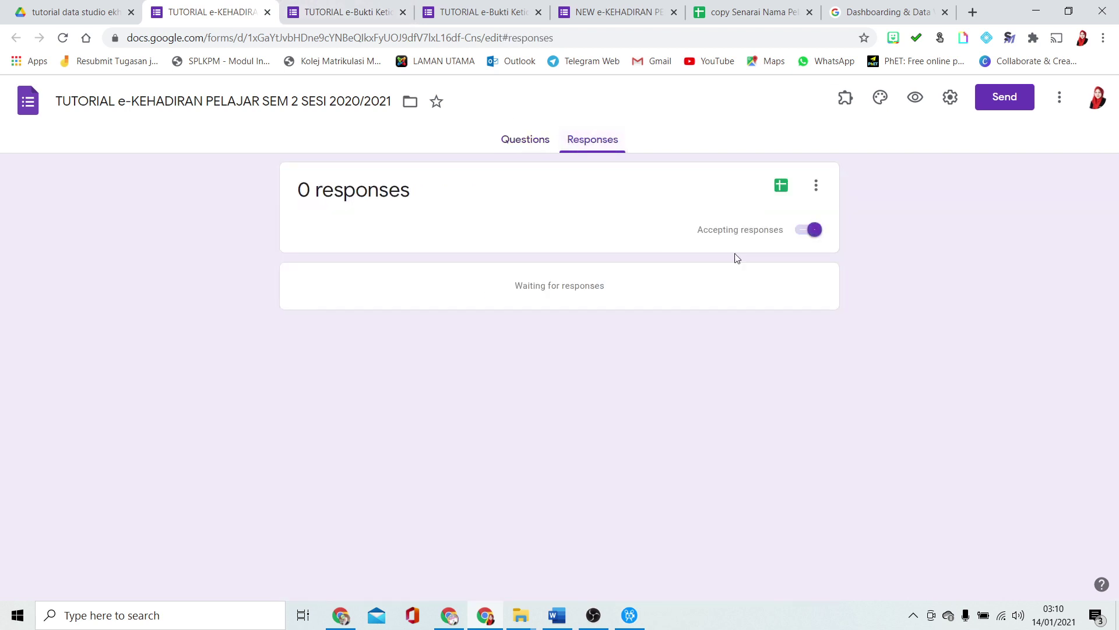
left_click(787, 190)
left_click(721, 285)
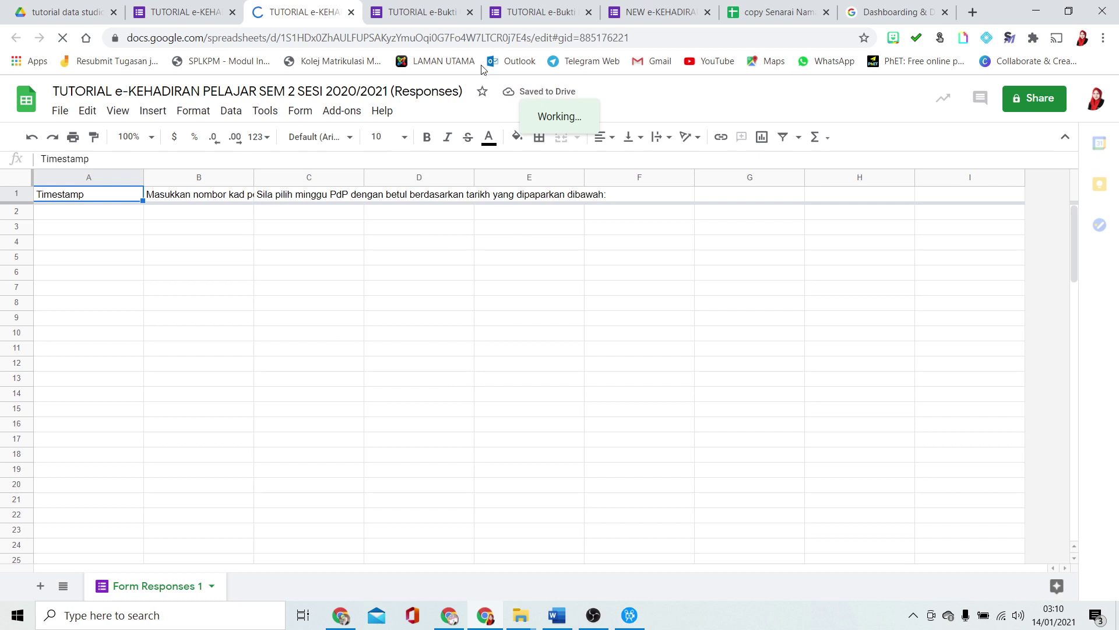
Link the TUTORIAL e-Bukti Ketidakhadiran Pelajar responses to a new spreadsheet and open a blank tab
left_click(440, 12)
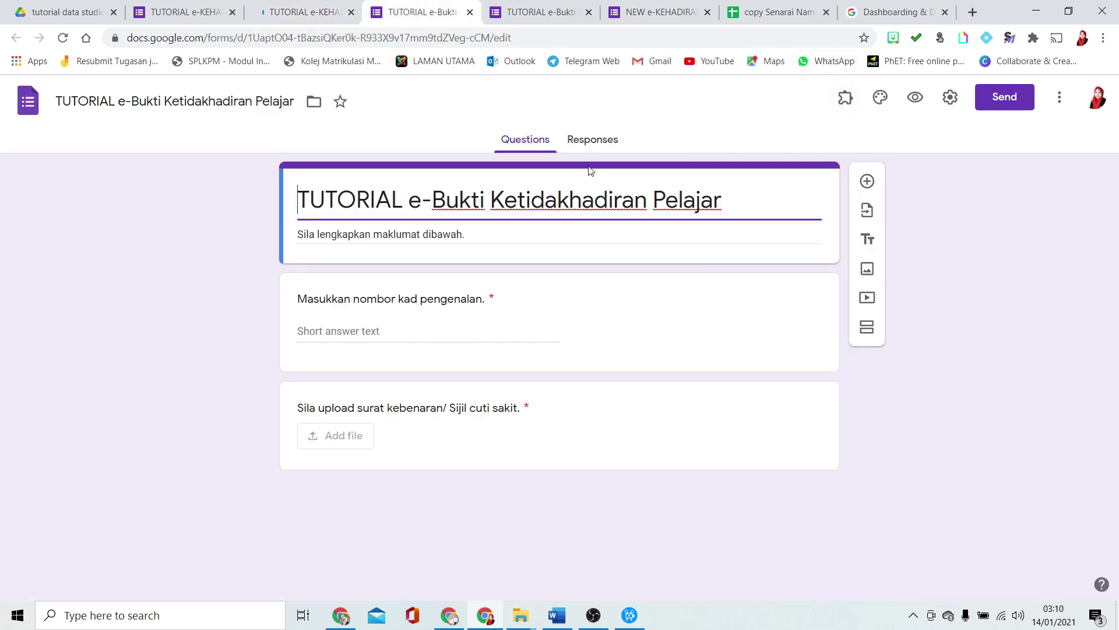
left_click(583, 141)
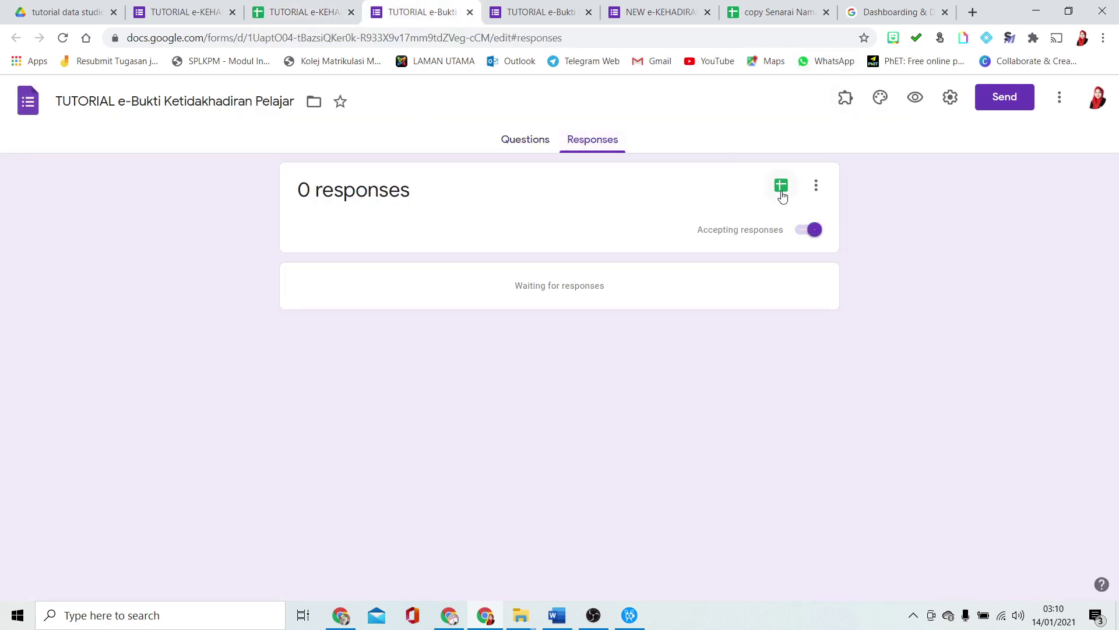
left_click(781, 193)
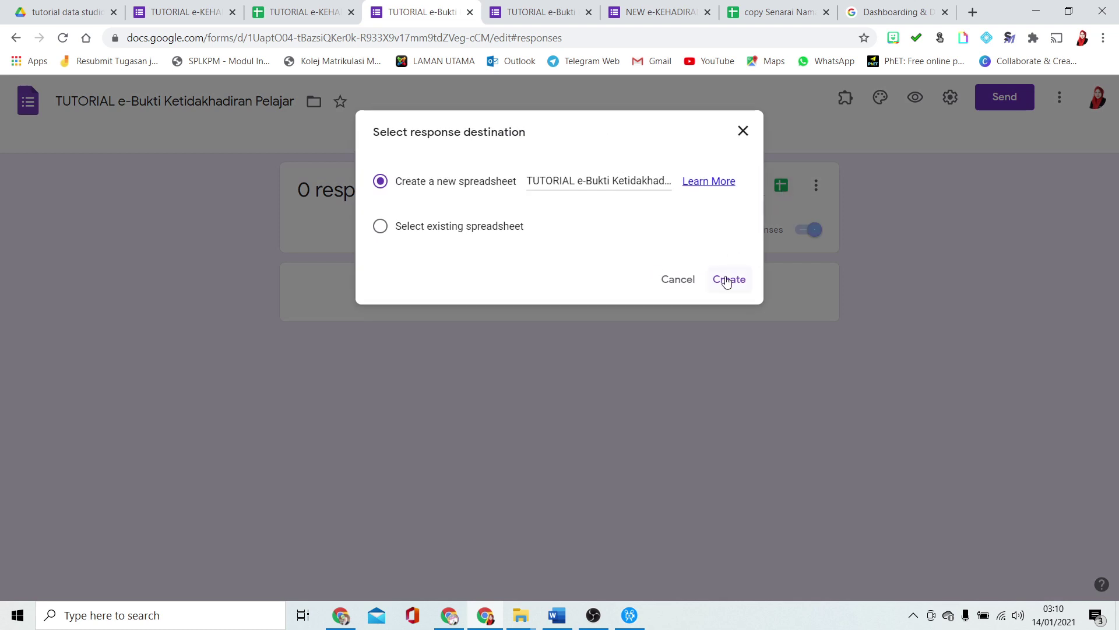
left_click(728, 277)
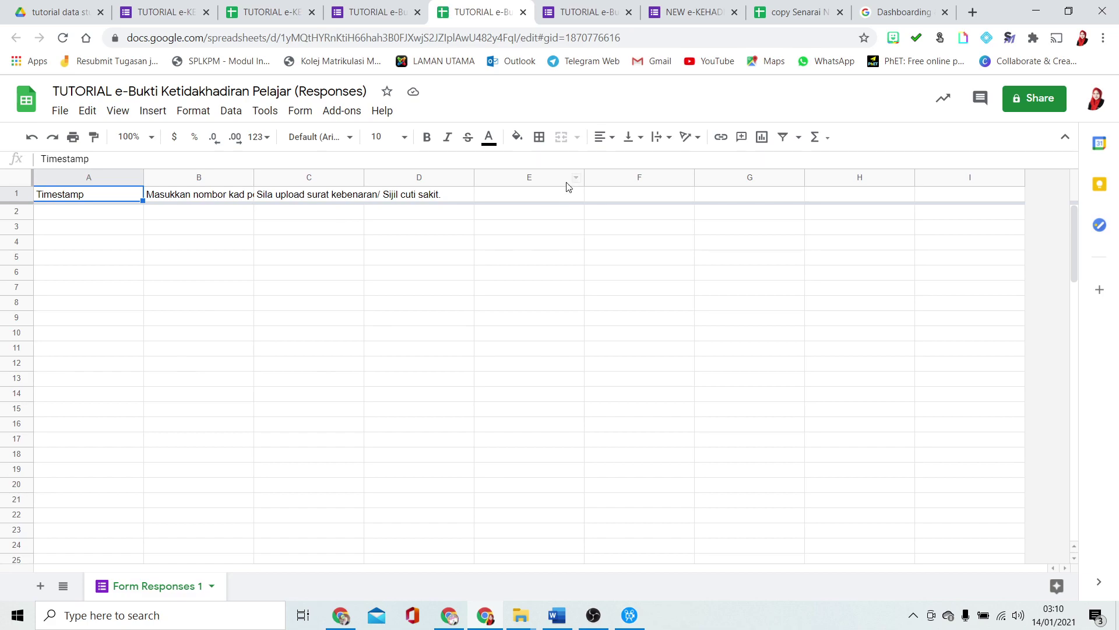
left_click(859, 257)
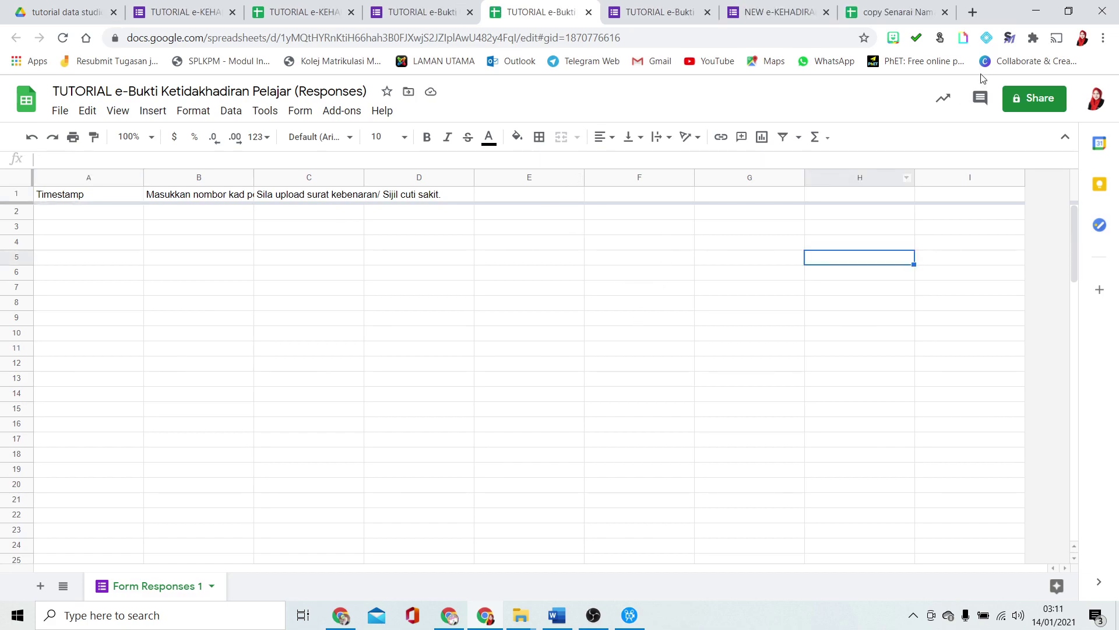
left_click(973, 12)
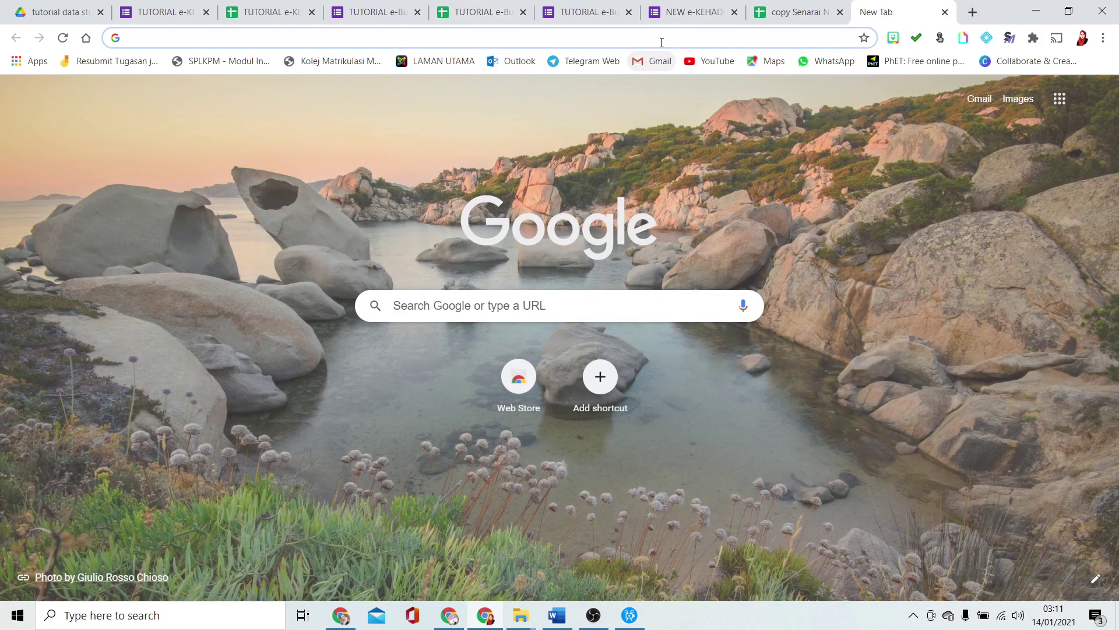
Go to datastudio.google.com, reach the Google Data Studio page, and close the extra marketing tab
type("datas")
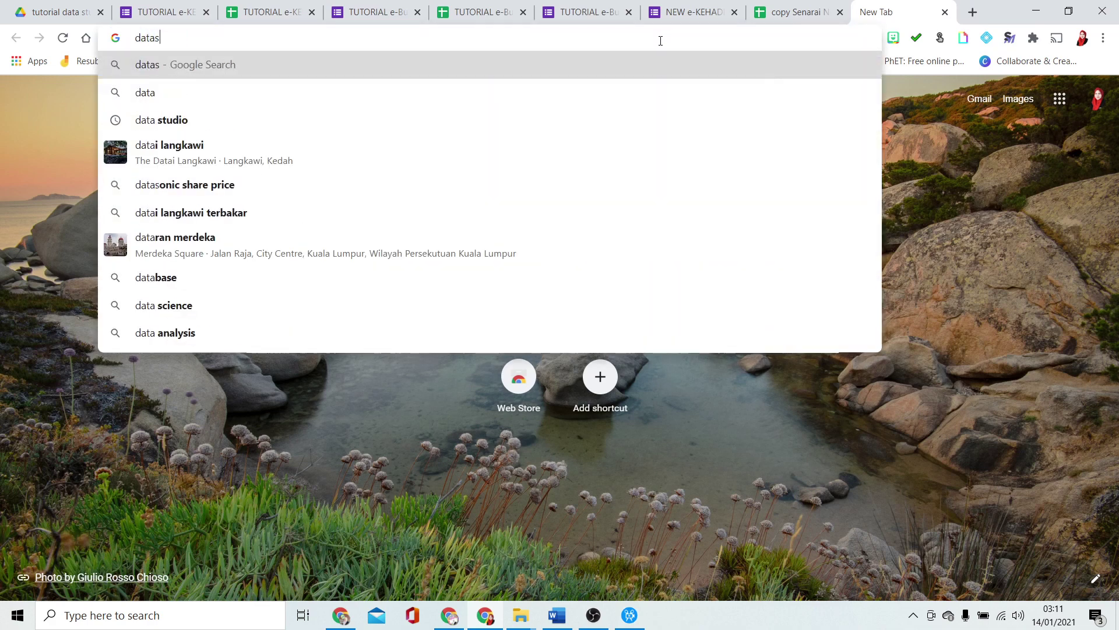
type("tudio.")
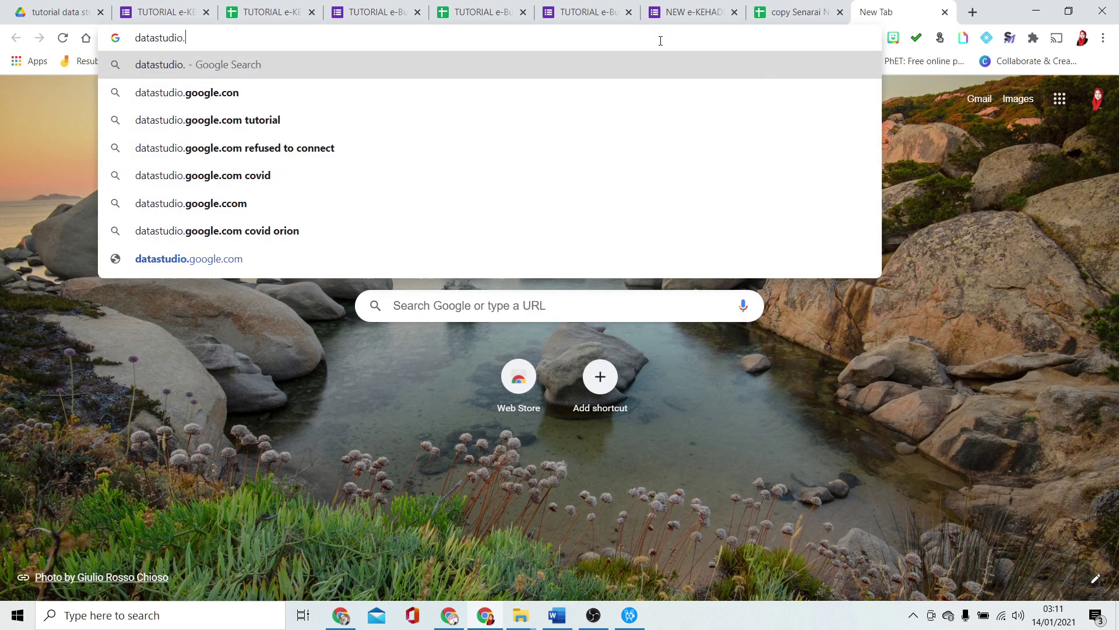
type("google.com")
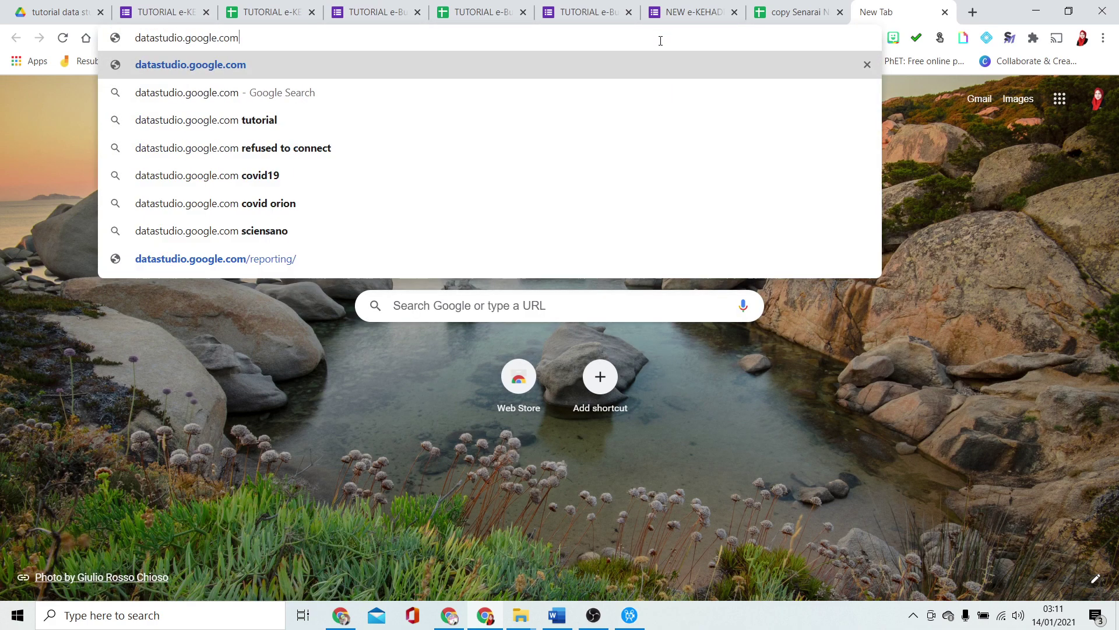
key("Return")
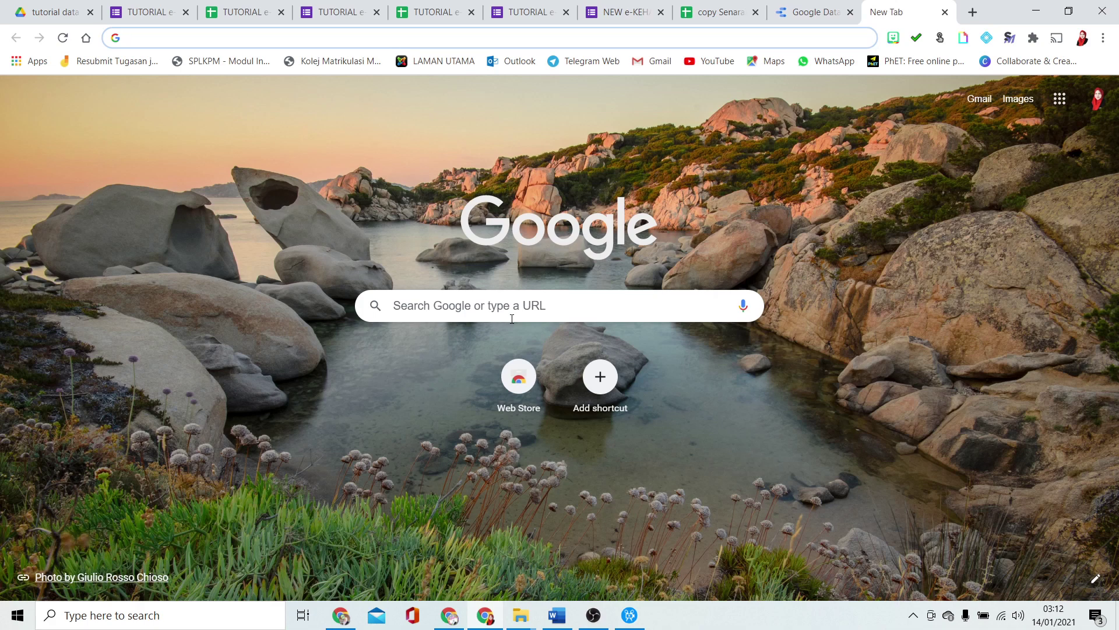
type("data studio")
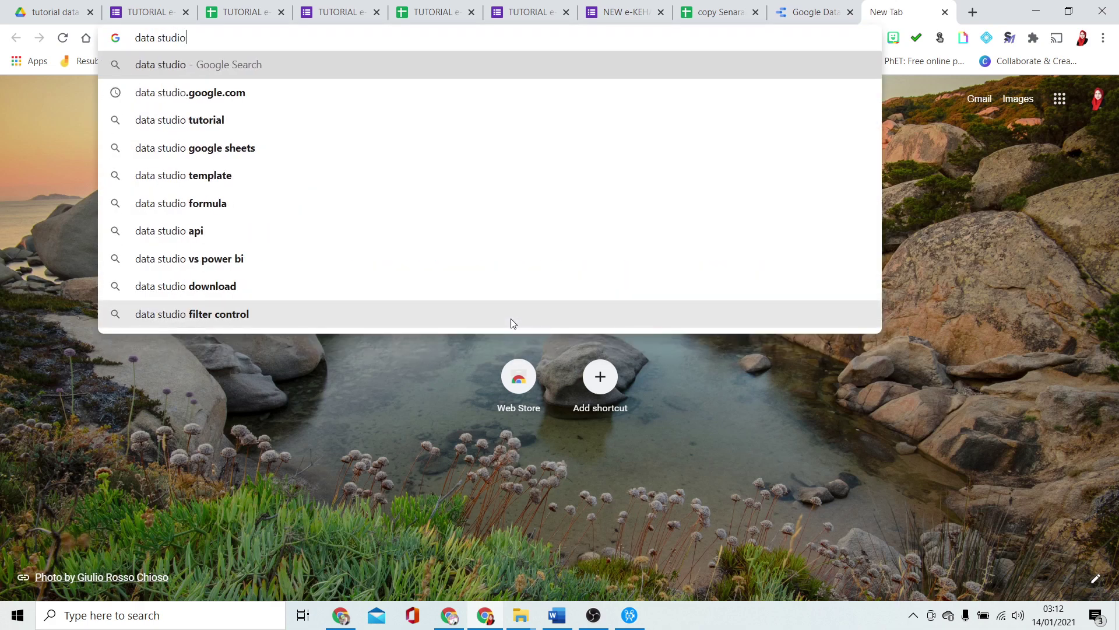
key("Return")
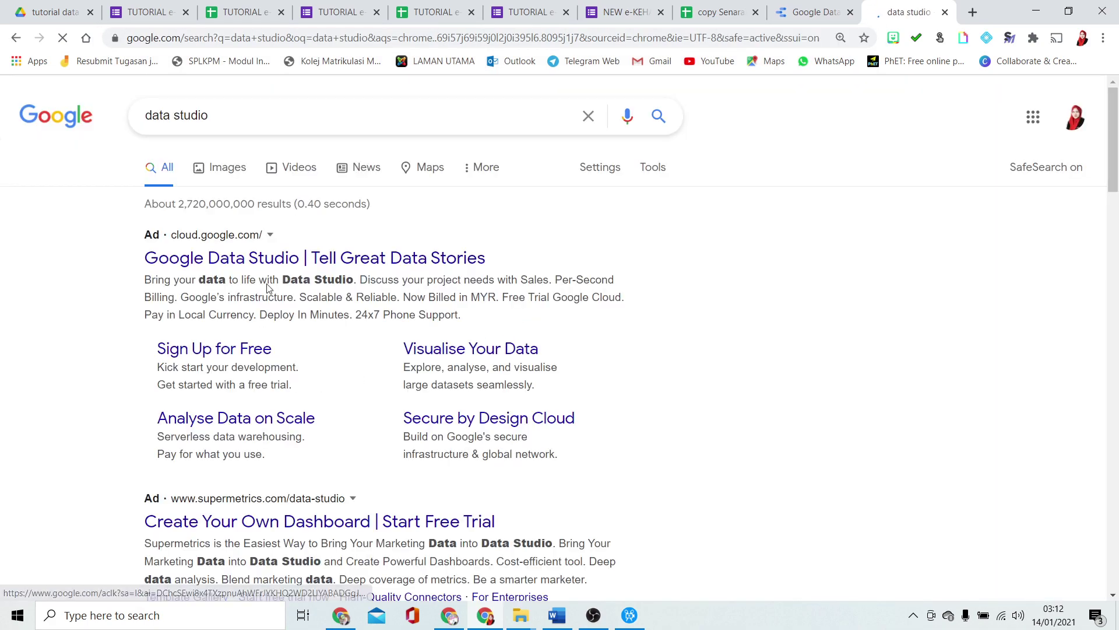
left_click(268, 266)
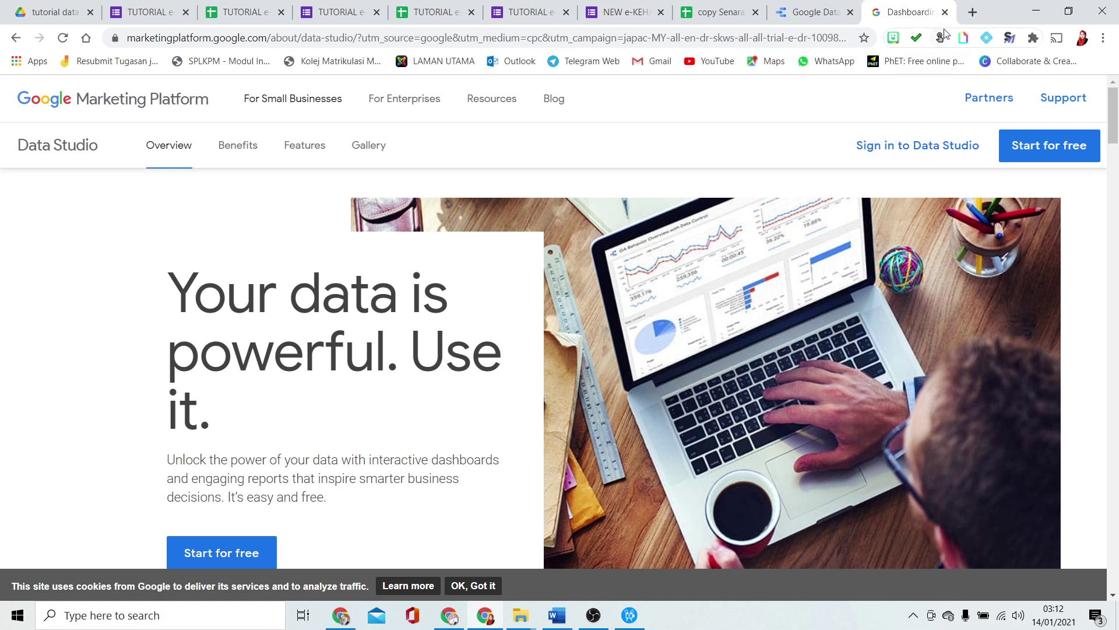
left_click(945, 12)
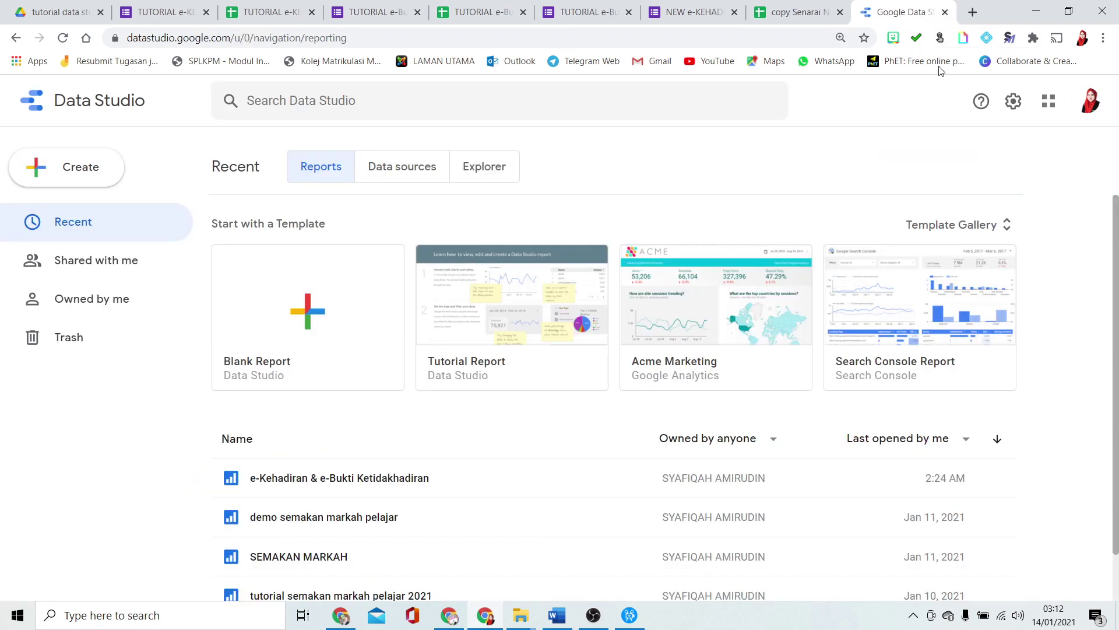
Start a blank report and add the copy Senarai Nama Pelajar Google Sheet as its data source
left_click(314, 304)
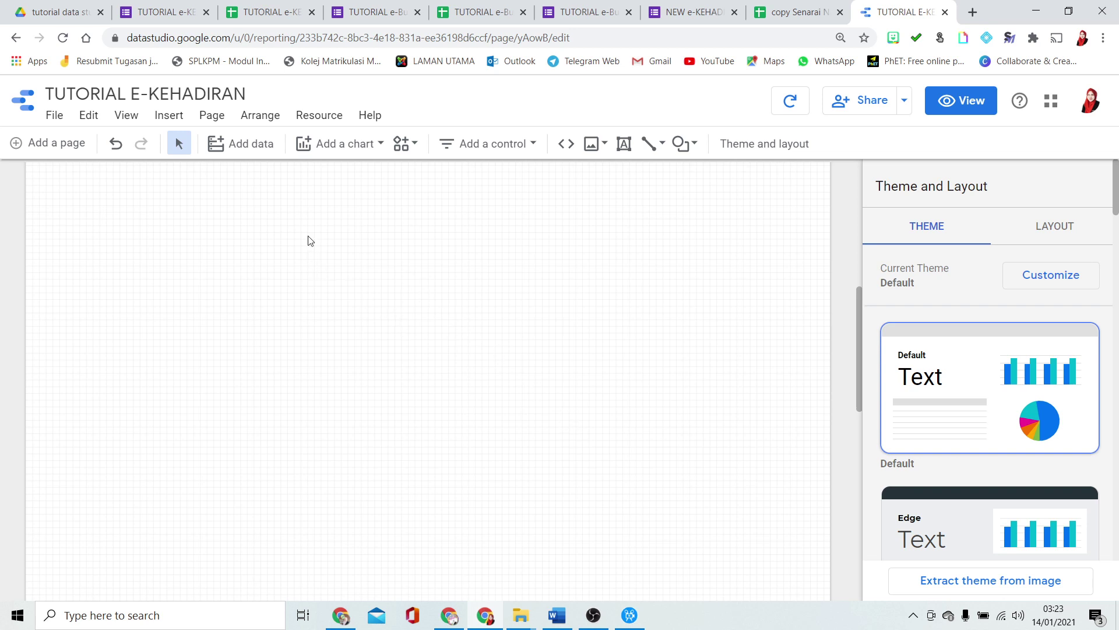
left_click(252, 151)
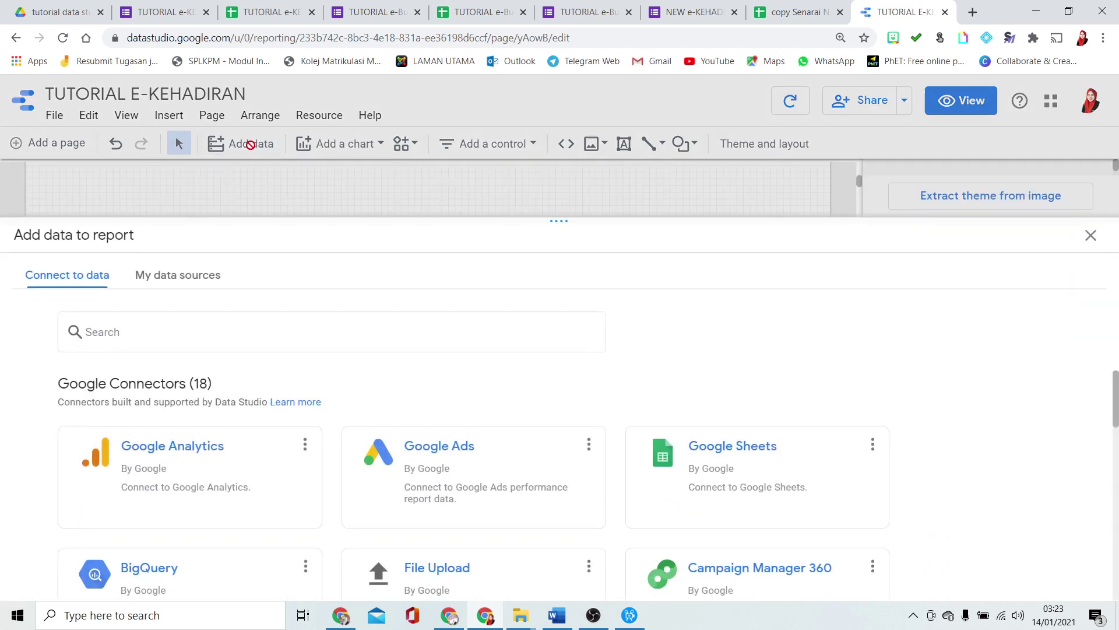
left_click(693, 453)
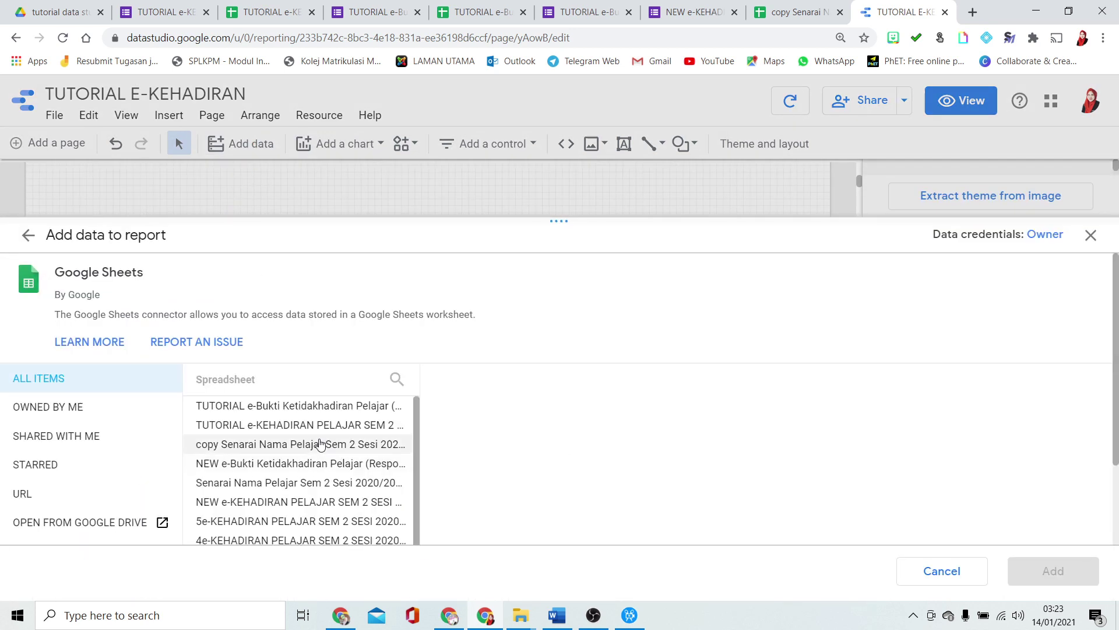
left_click(266, 446)
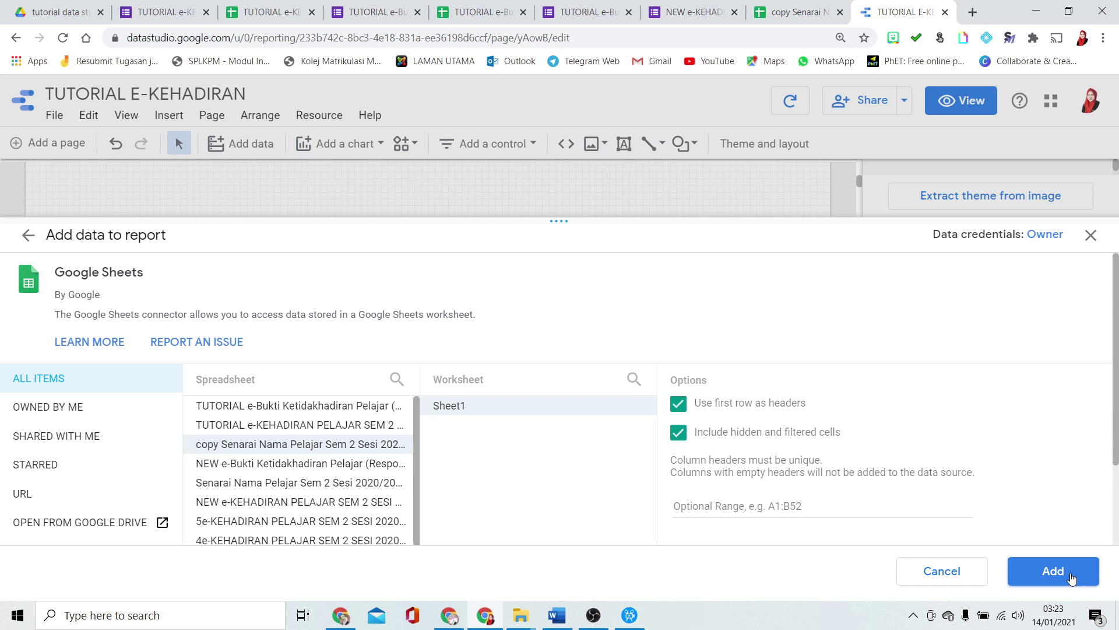
left_click(1071, 578)
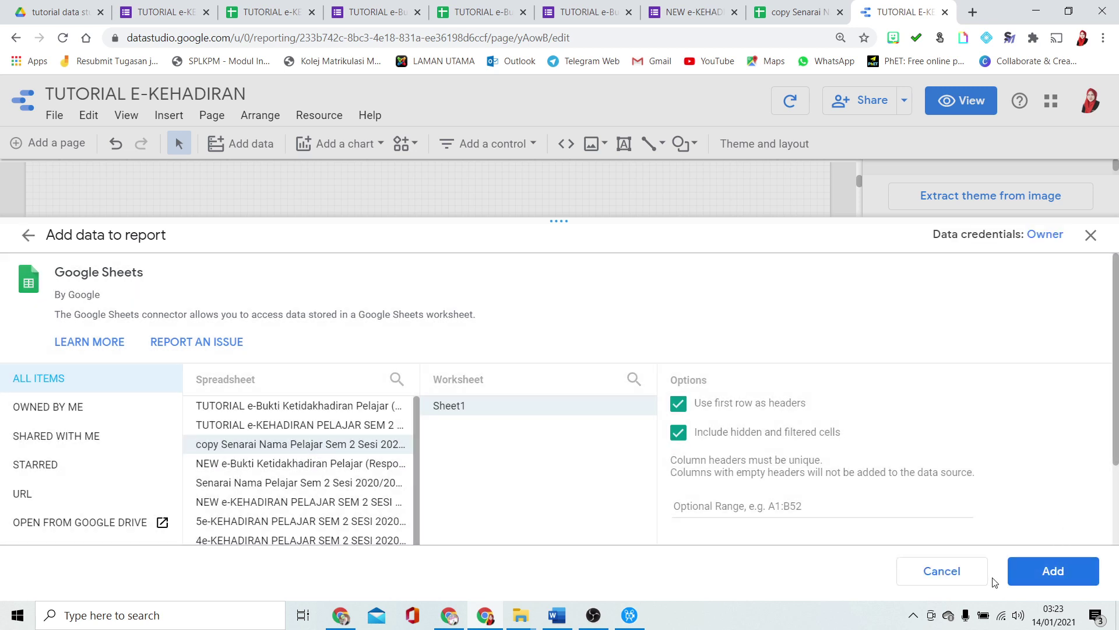
left_click(967, 572)
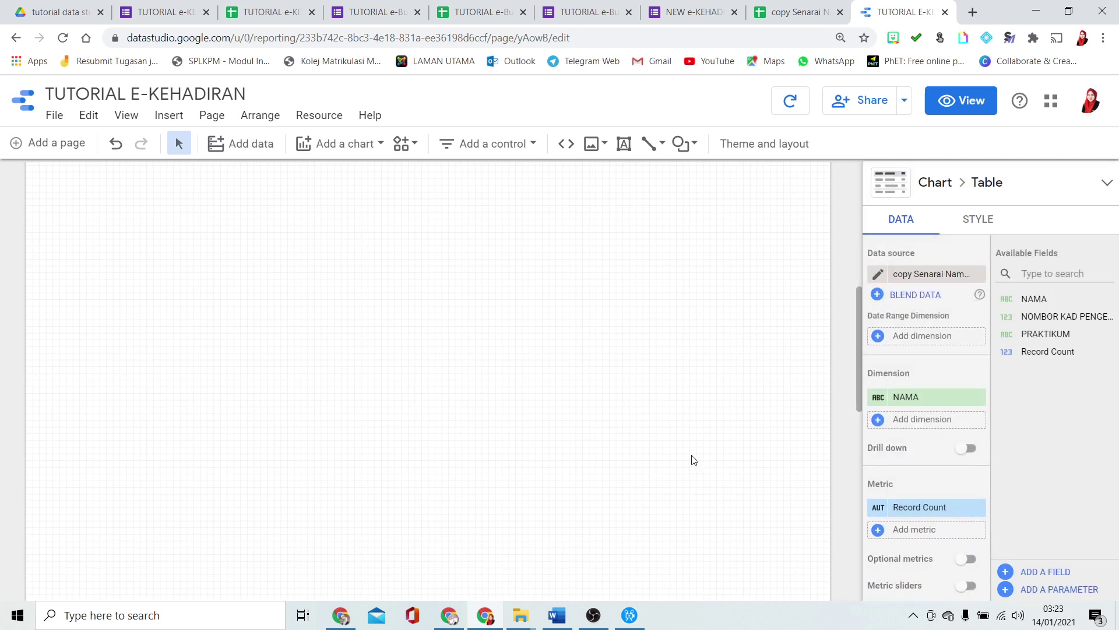
Move the NAMA table right and enlarge it to show full student names and more rows
left_click_drag(192, 228, 352, 274)
scroll(532, 500, "down", 5)
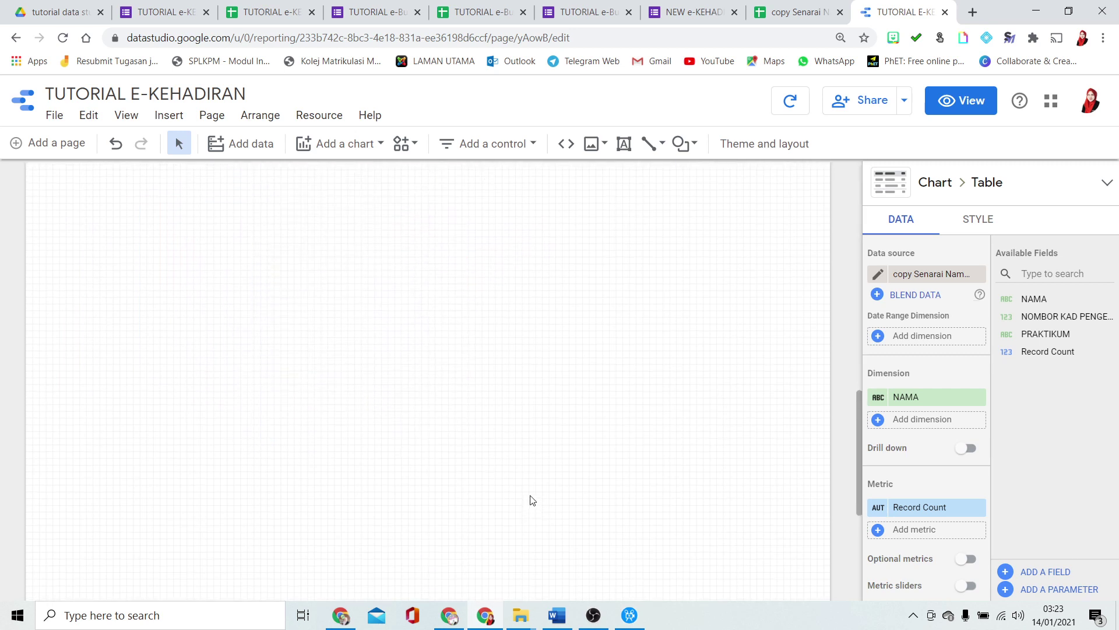
scroll(530, 502, "up", 5)
left_click_drag(352, 275, 391, 268)
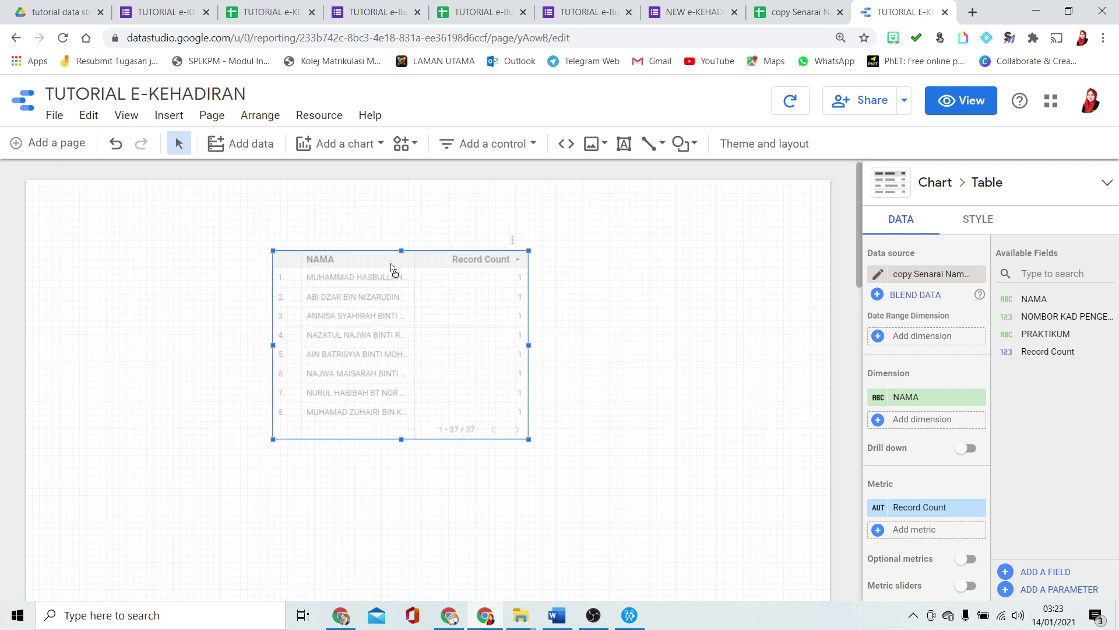
left_click_drag(528, 441, 706, 600)
left_click_drag(273, 251, 226, 246)
left_click(728, 299)
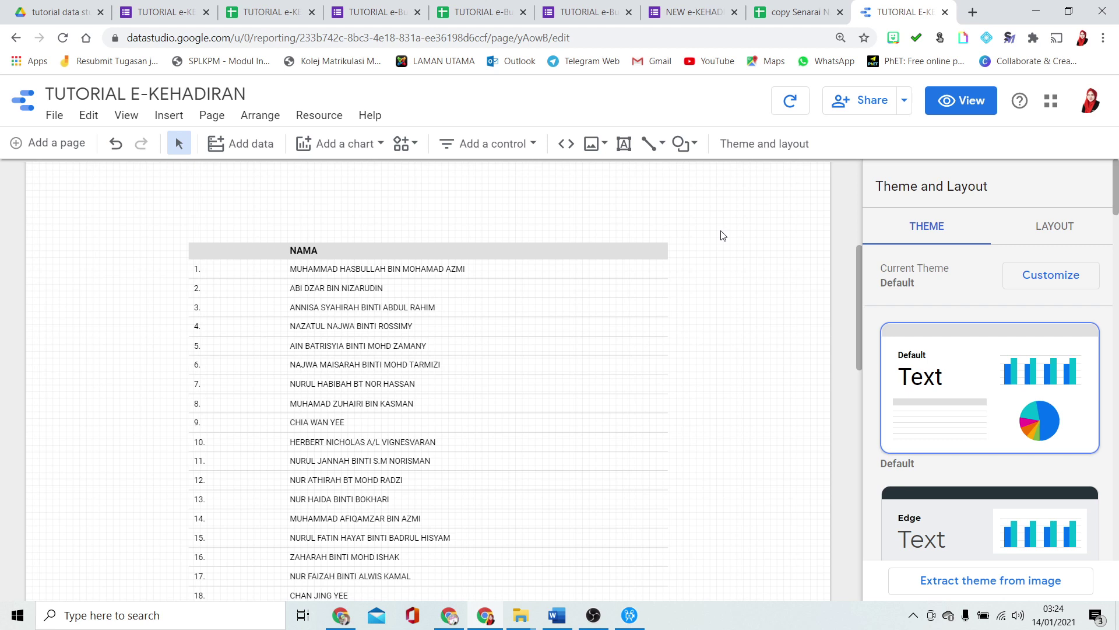
Open a fresh copy of the NEW e-KEHADIRAN form and look up a student ID in the names list
left_click(681, 5)
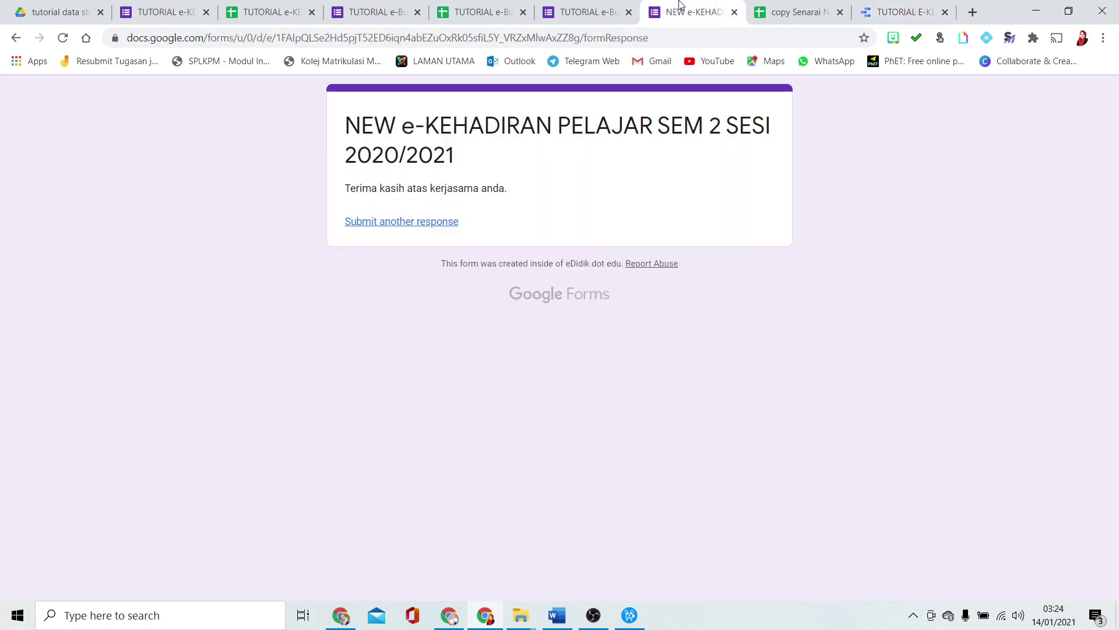
left_click(405, 226)
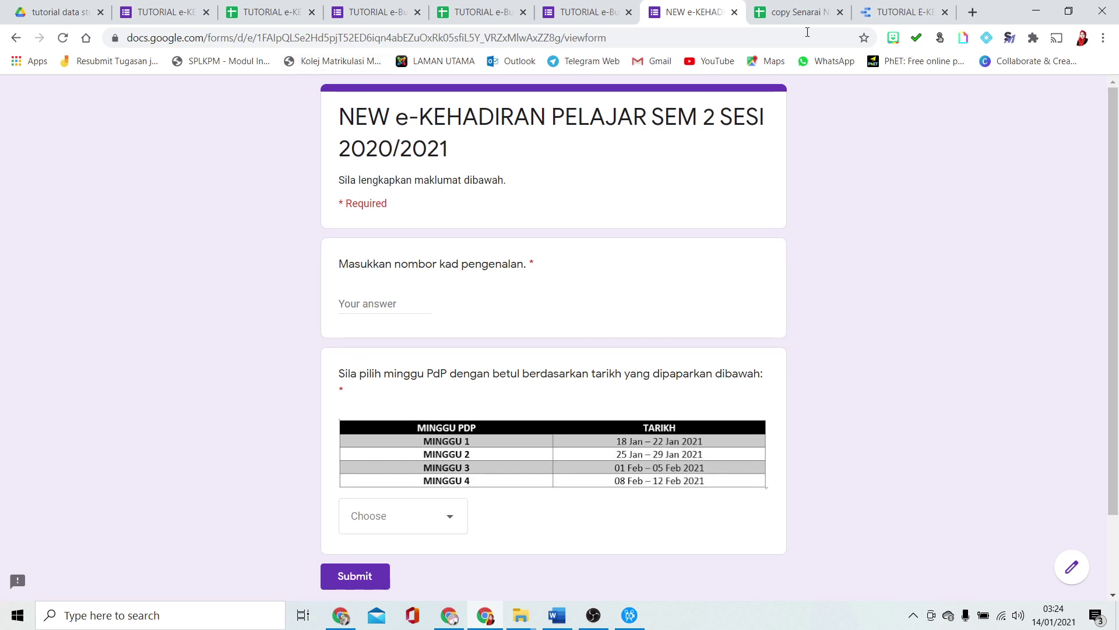
left_click(800, 8)
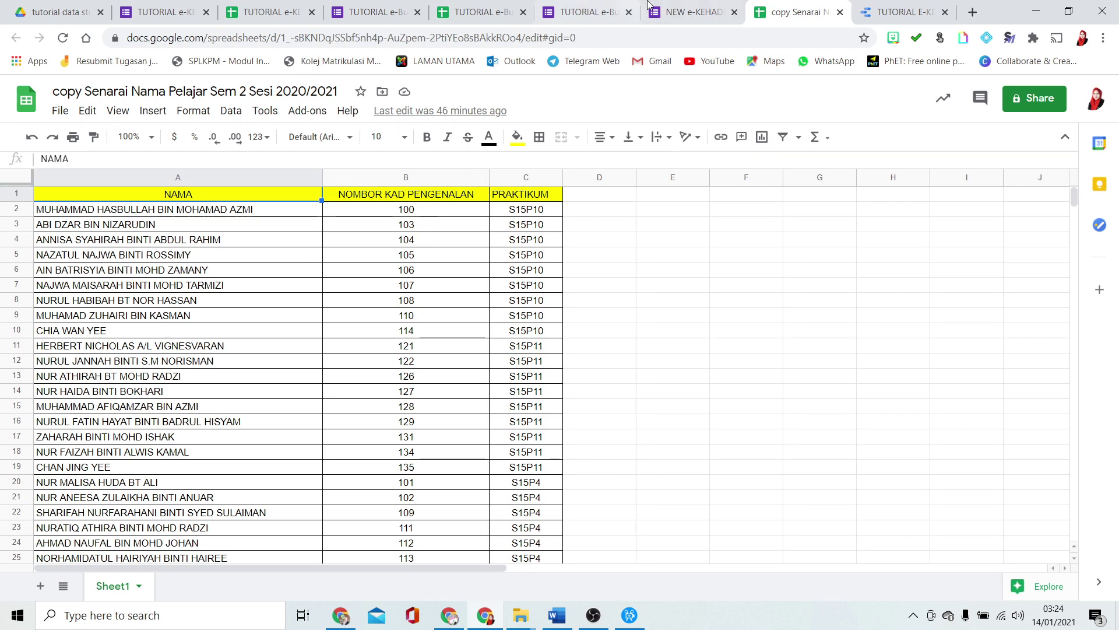
left_click(691, 11)
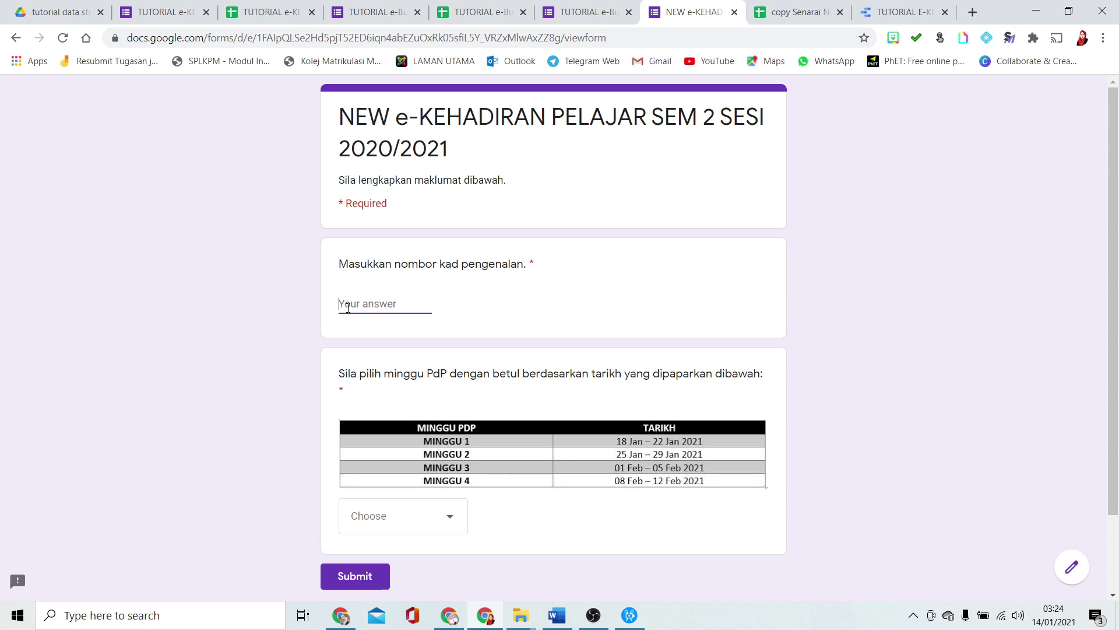
Submit a test response with ID 100 for Minggu 1 and confirm it appears in the responses sheet
type("10")
left_click(389, 512)
left_click(400, 454)
scroll(816, 330, "down", 1)
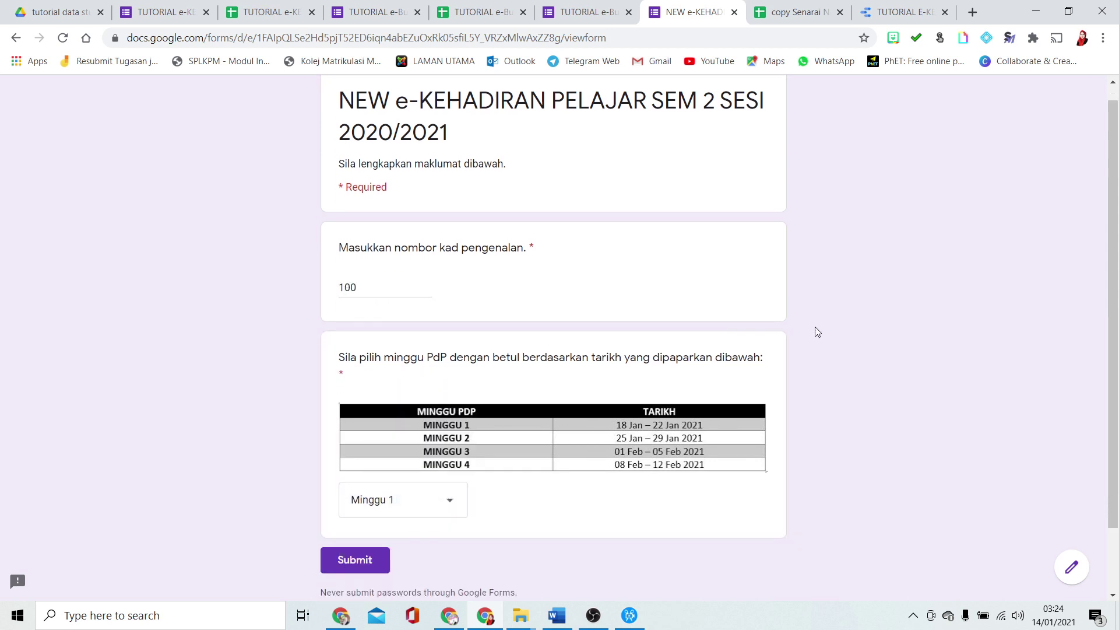
scroll(818, 331, "down", 1)
left_click(354, 487)
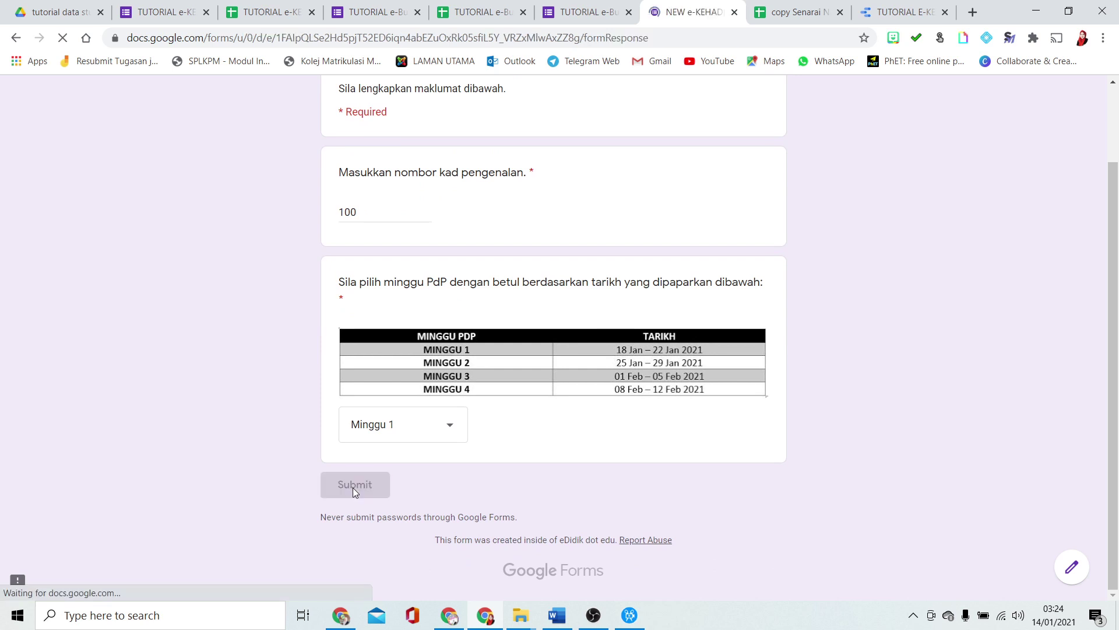
left_click(263, 6)
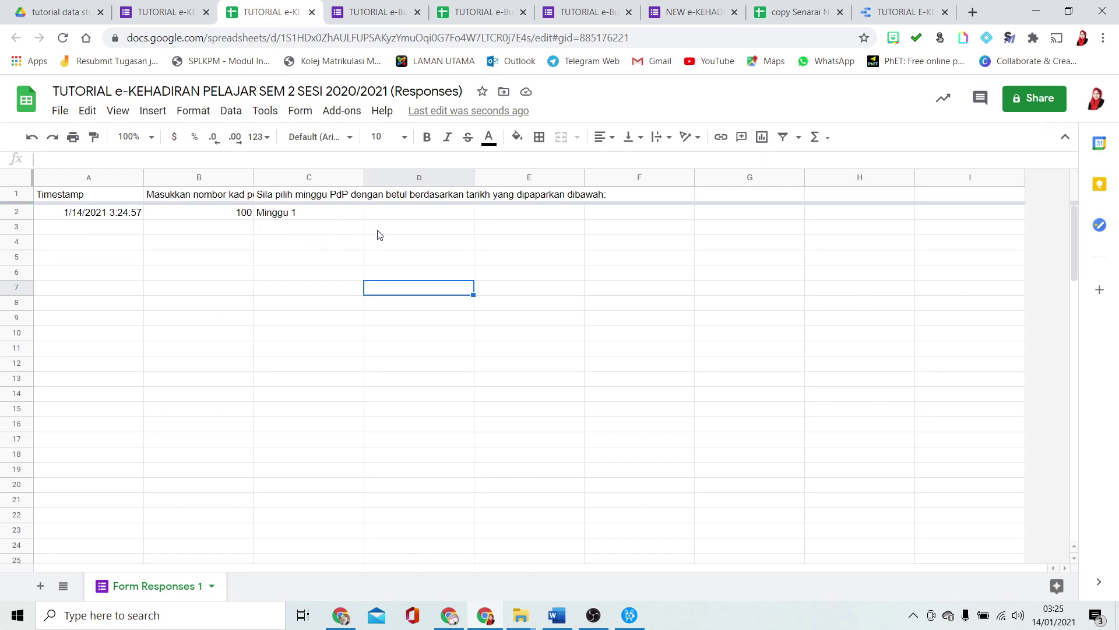
left_click(880, 9)
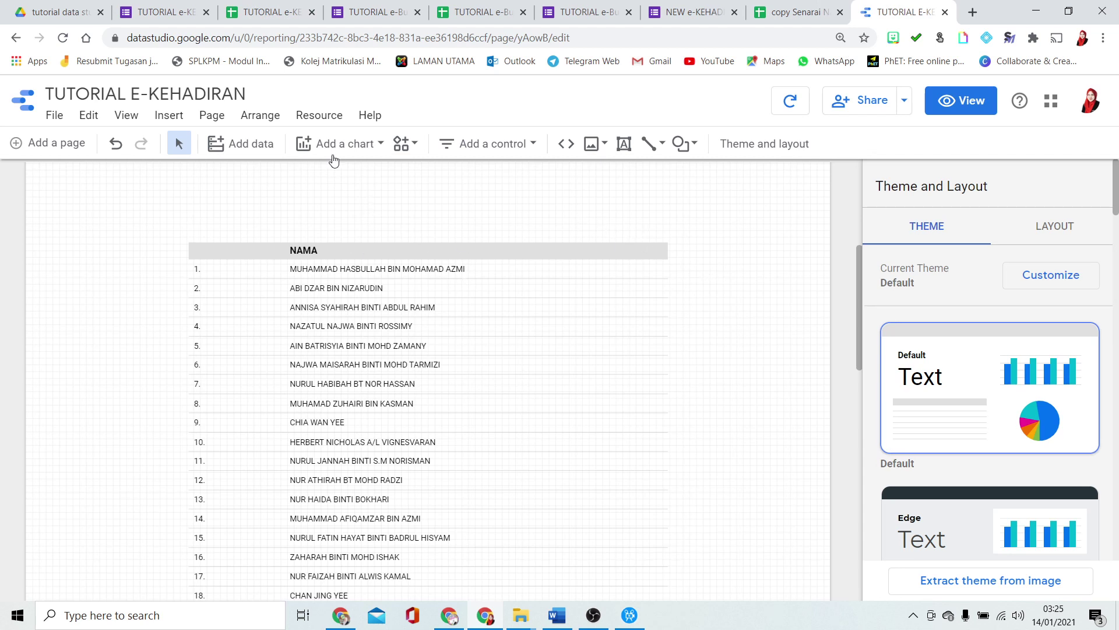
Add the TUTORIAL e-KEHADIRAN PELAJAR spreadsheet's Form Responses 1 sheet as a Google Sheets data source
left_click(320, 122)
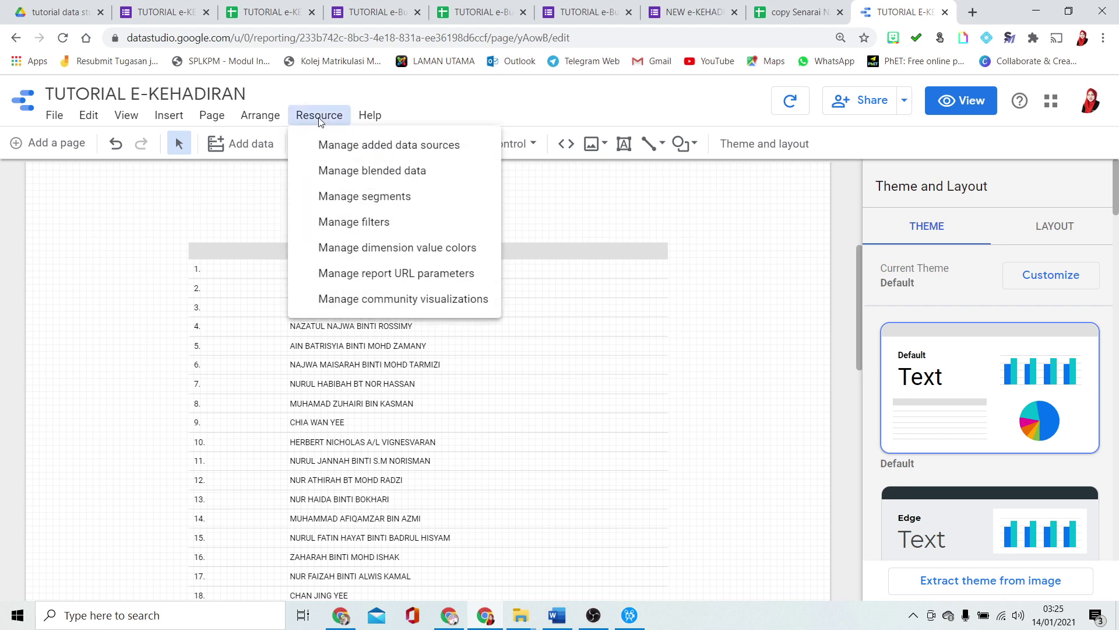
left_click(353, 146)
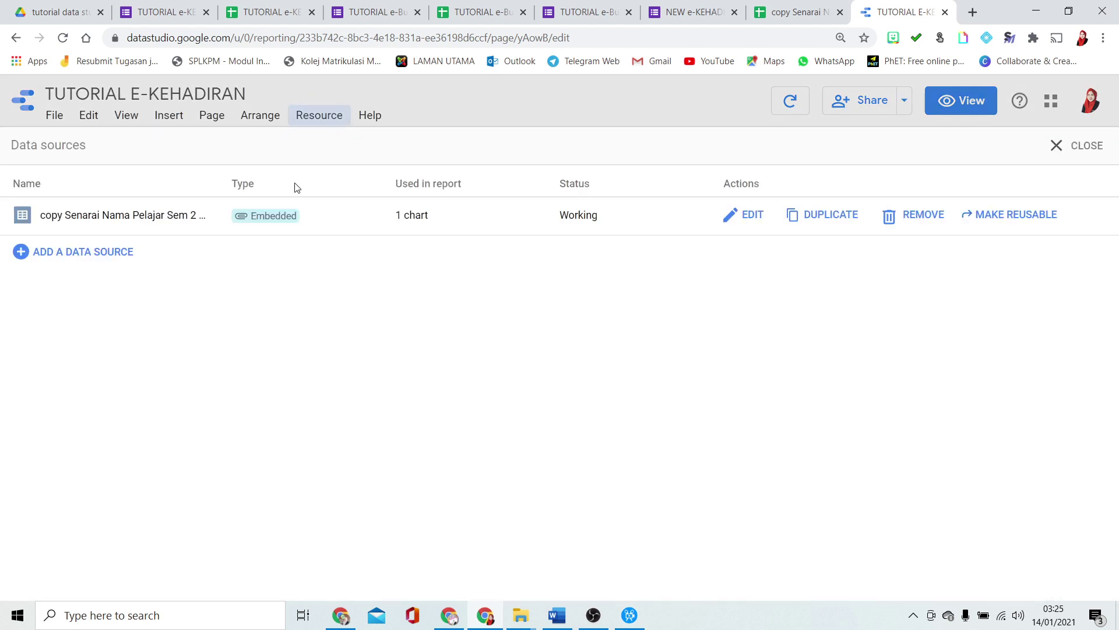
left_click(77, 253)
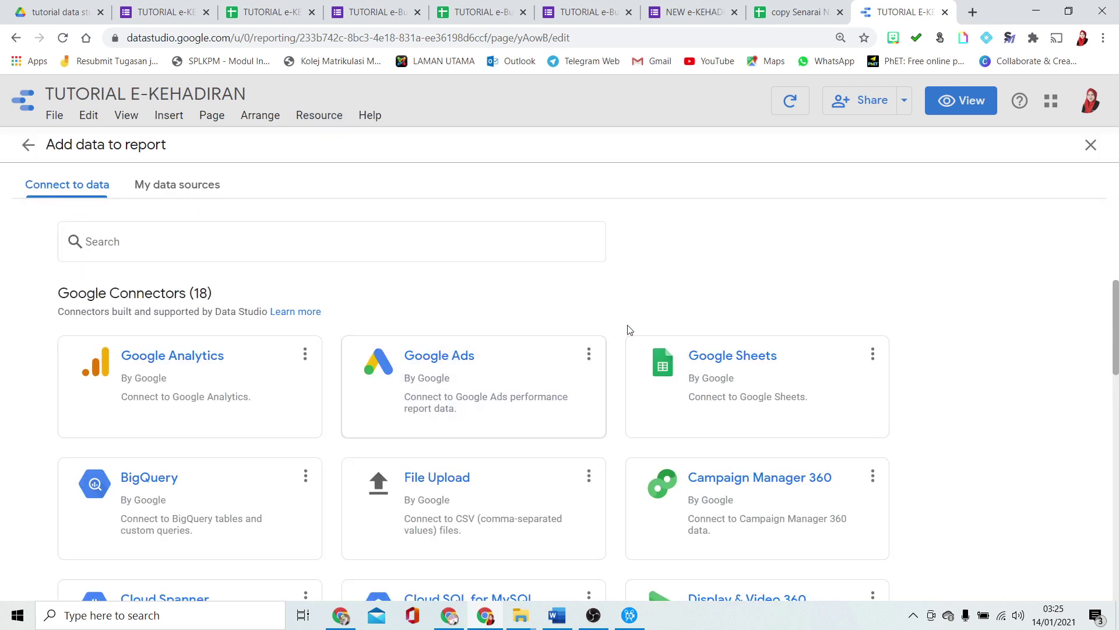
left_click(720, 361)
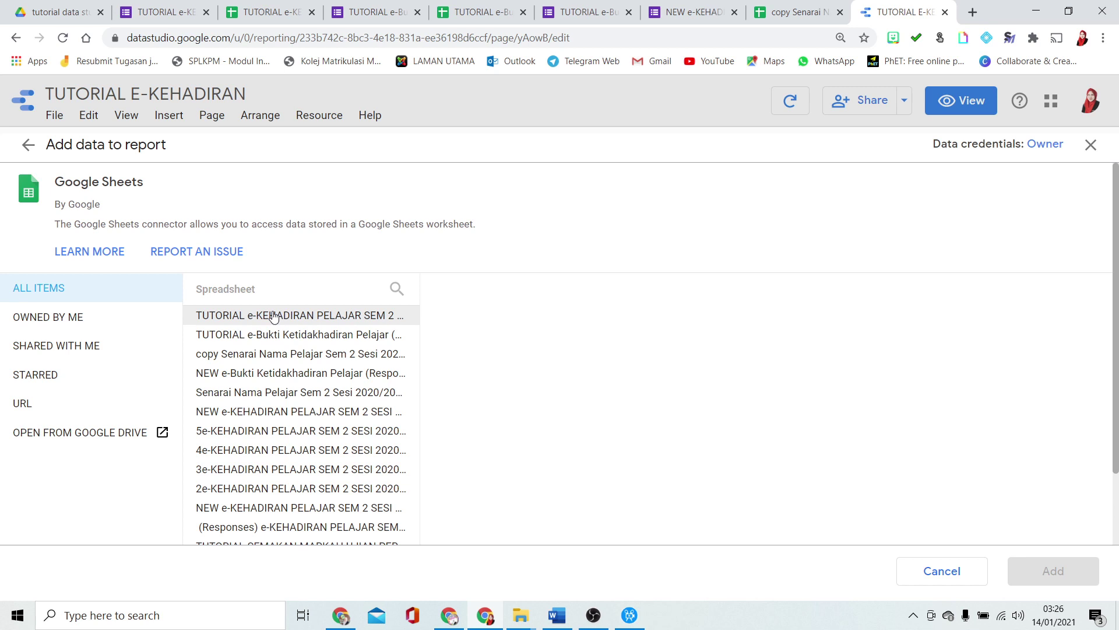
left_click(344, 317)
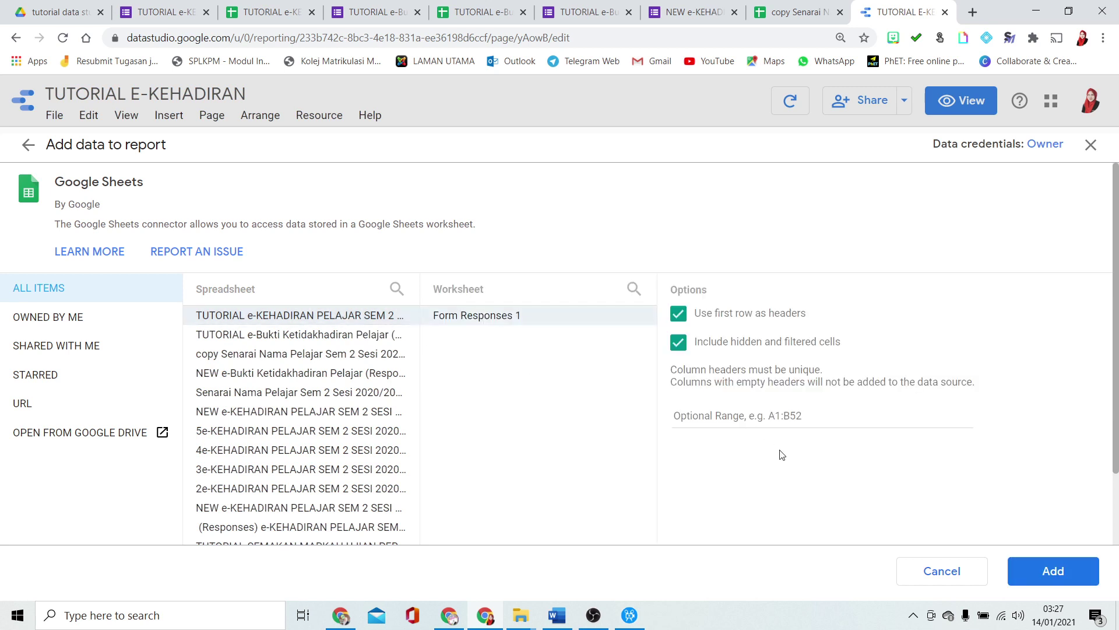
left_click(1028, 571)
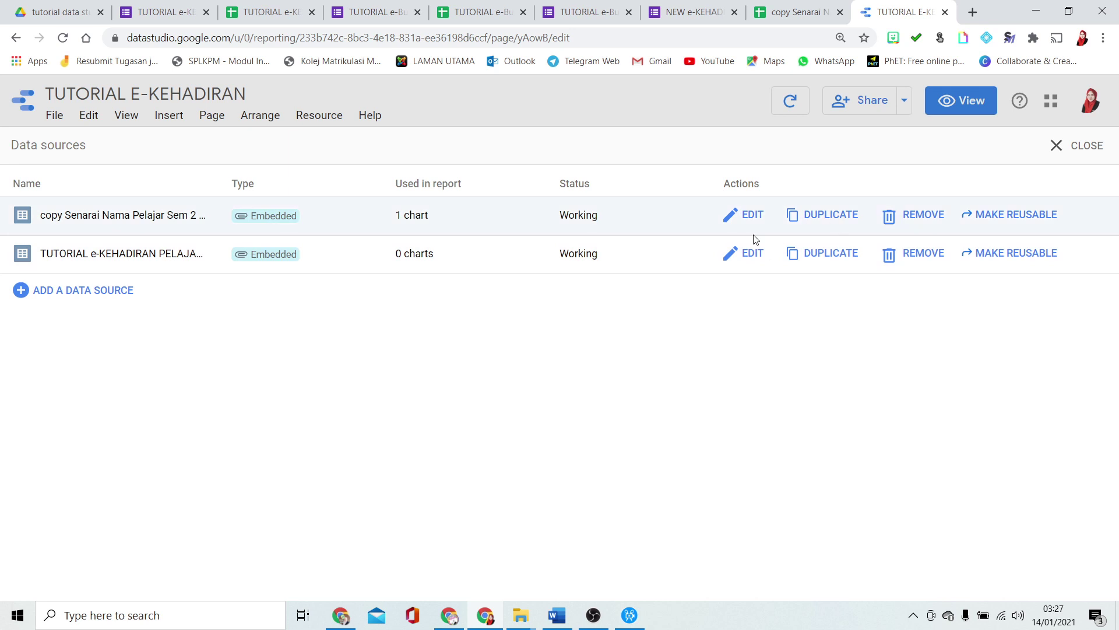
Keep the responses source's identity-card field as Number with aggregation None, then close the sources list
left_click(752, 254)
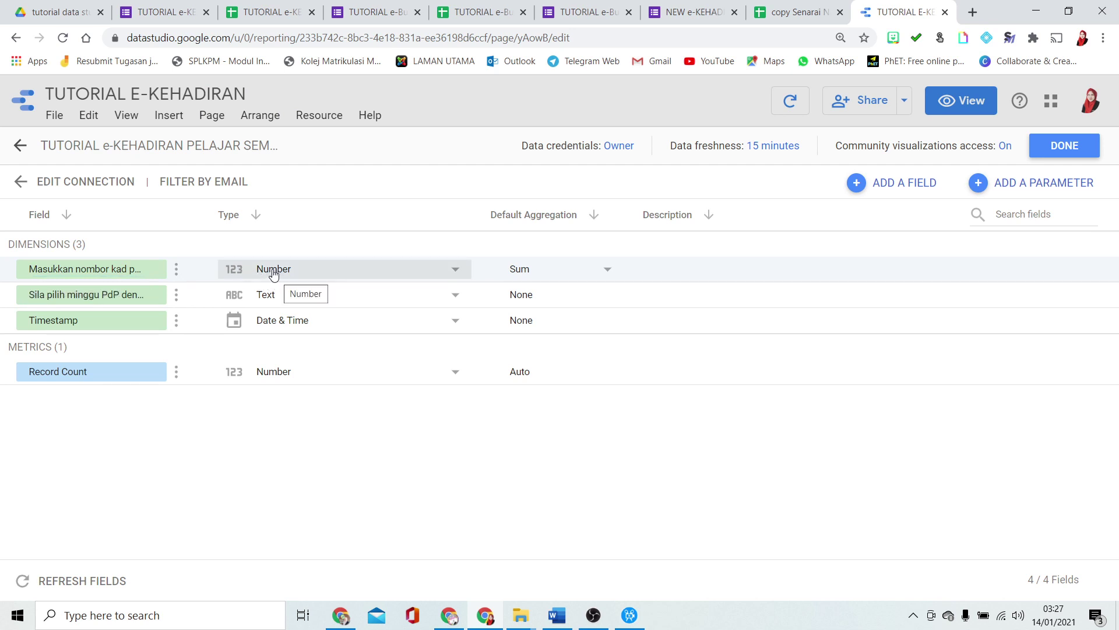
left_click(455, 269)
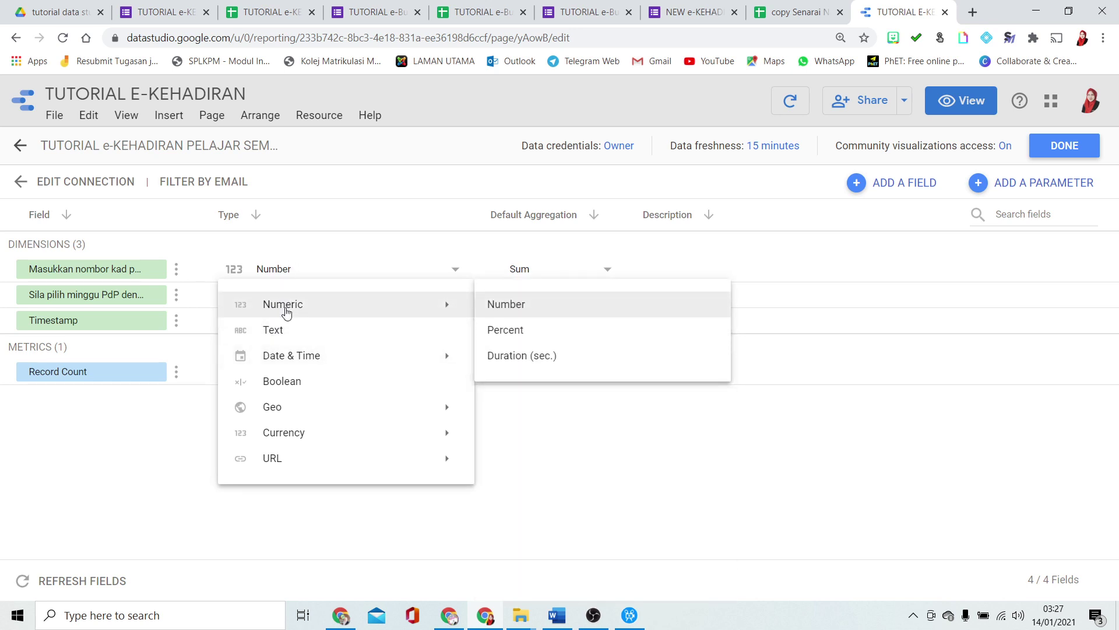
left_click(635, 271)
left_click(608, 270)
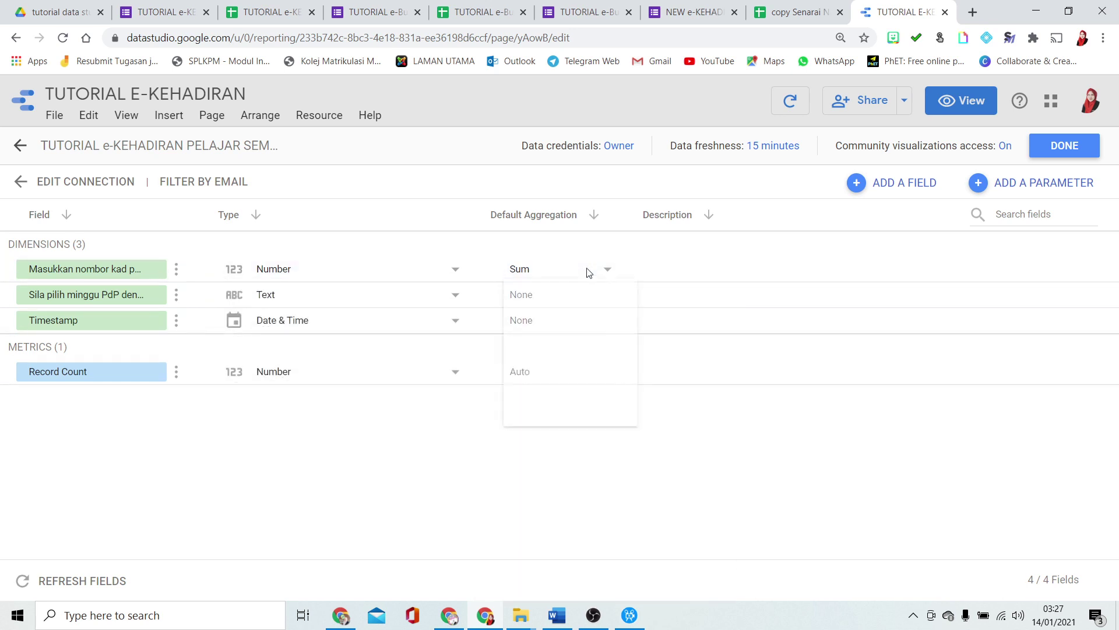
left_click(517, 305)
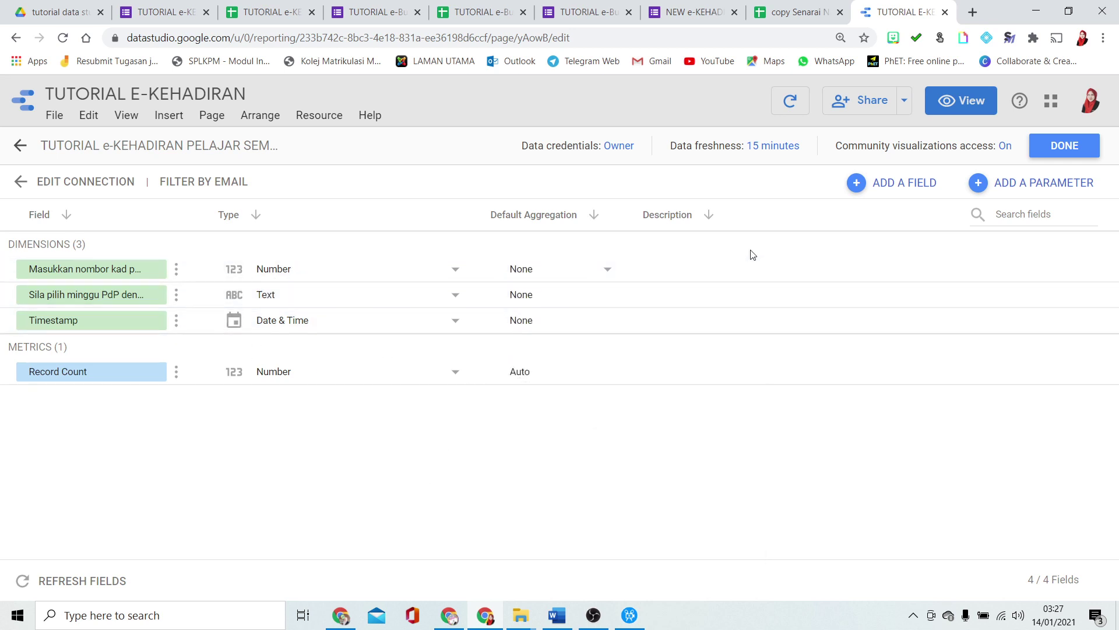
left_click(1064, 145)
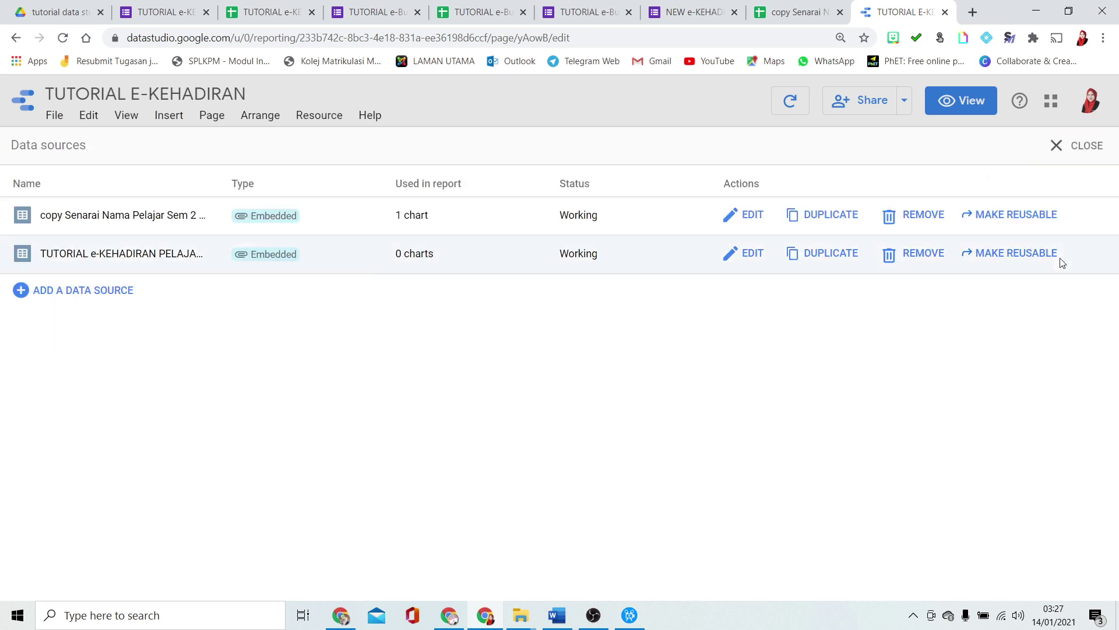
left_click(1057, 146)
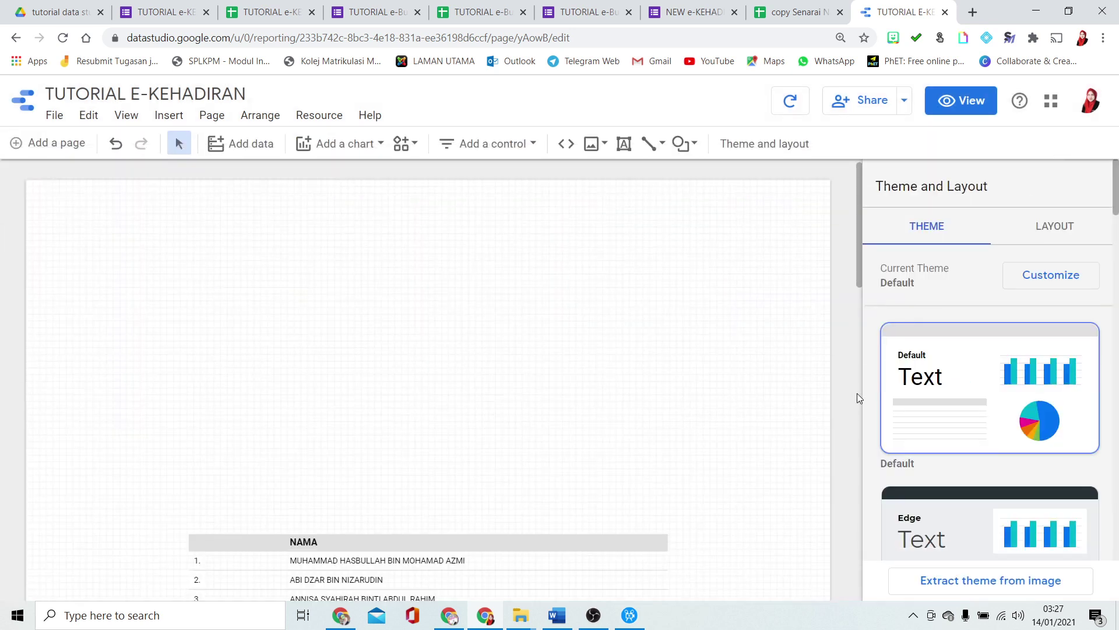
Select the NAMA table and start a data blend from its student-list source
scroll(575, 431, "down", 5)
left_click(587, 251)
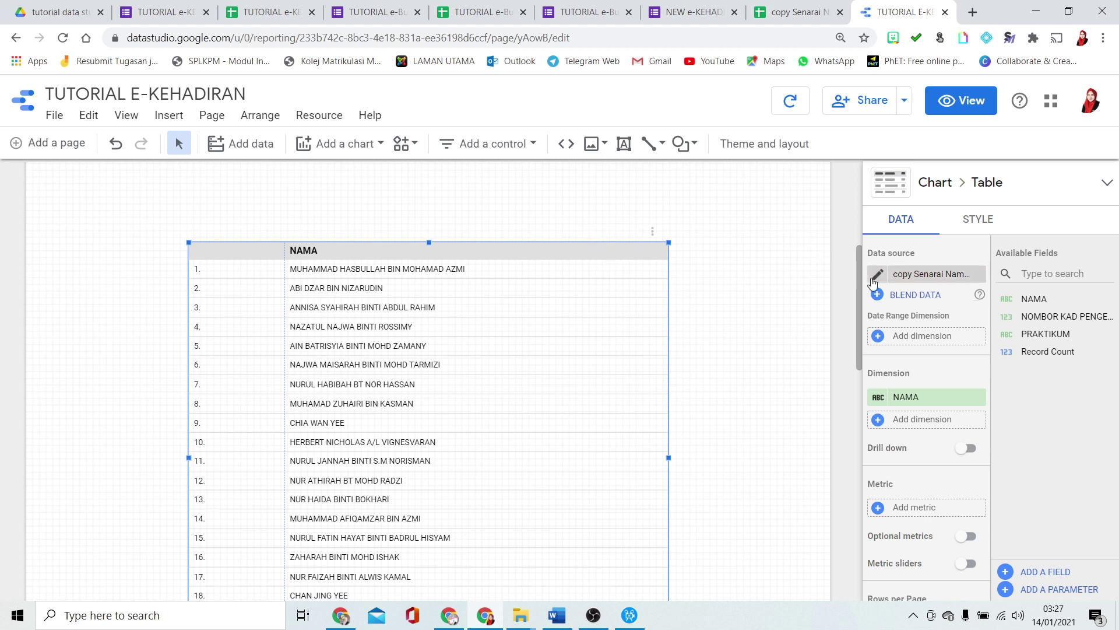
left_click(914, 294)
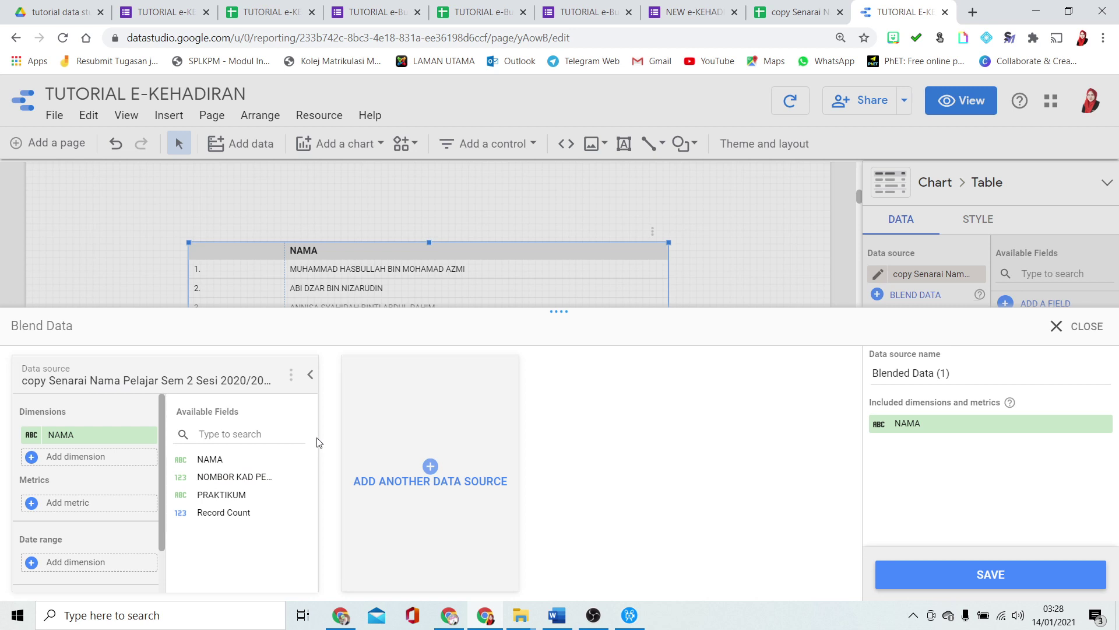
Add the TUTORIAL e-KEHADIRAN responses source as the second source in the blend
left_click(431, 469)
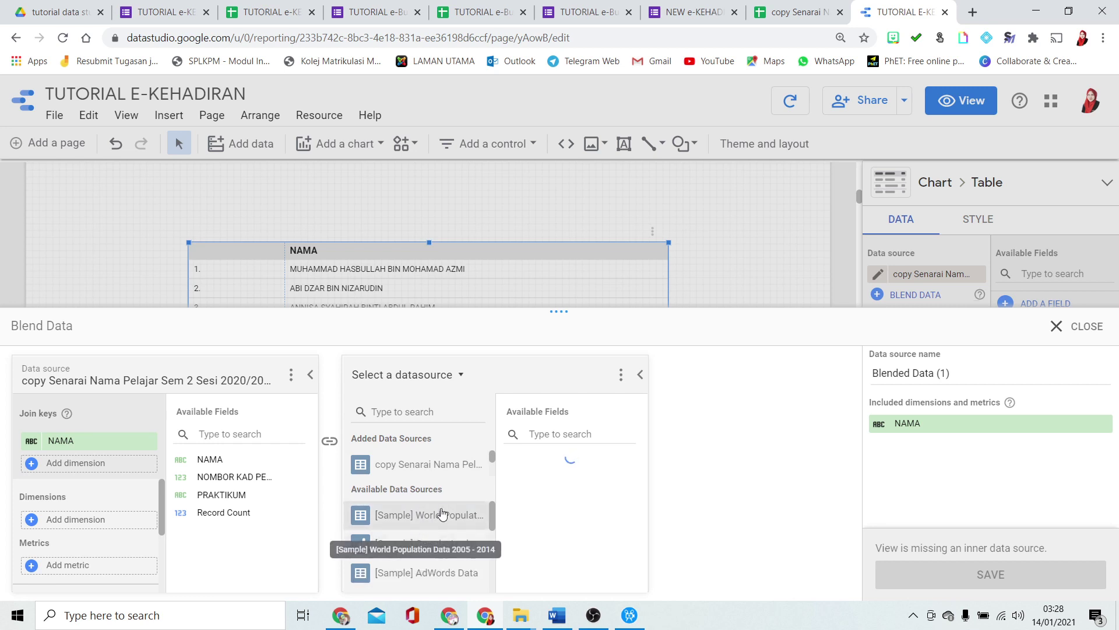
scroll(476, 475, "down", 1)
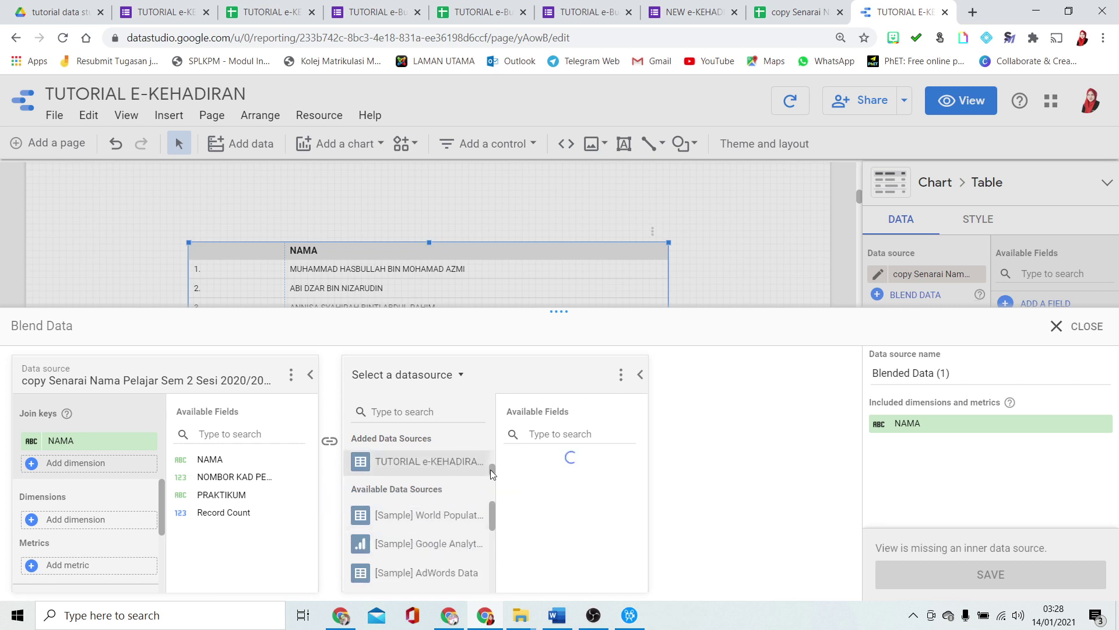
left_click_drag(492, 470, 494, 468)
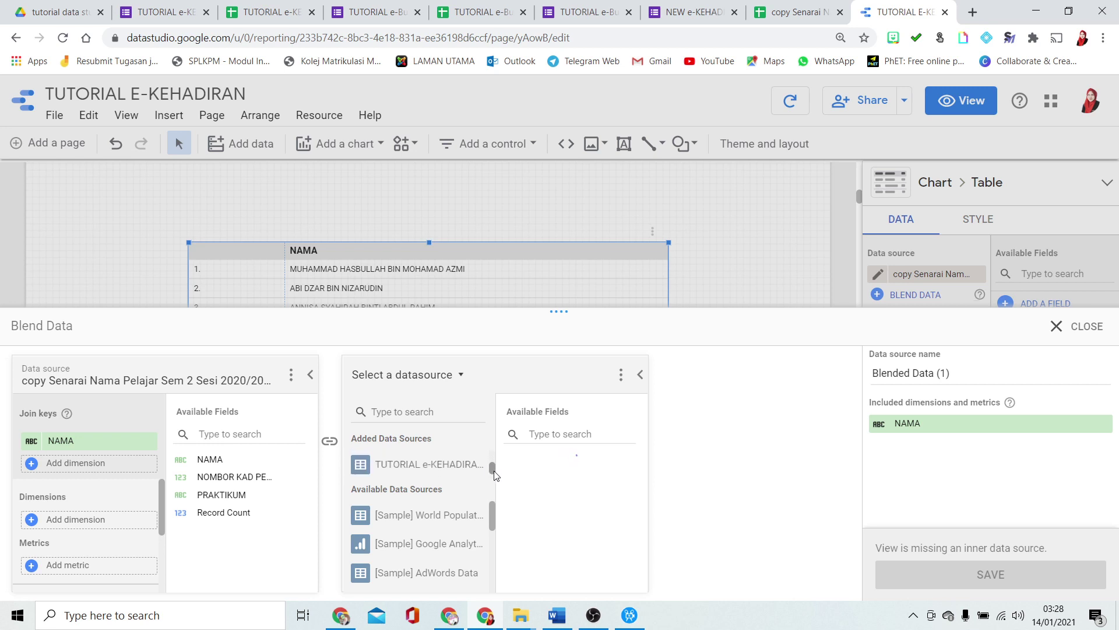
left_click(469, 463)
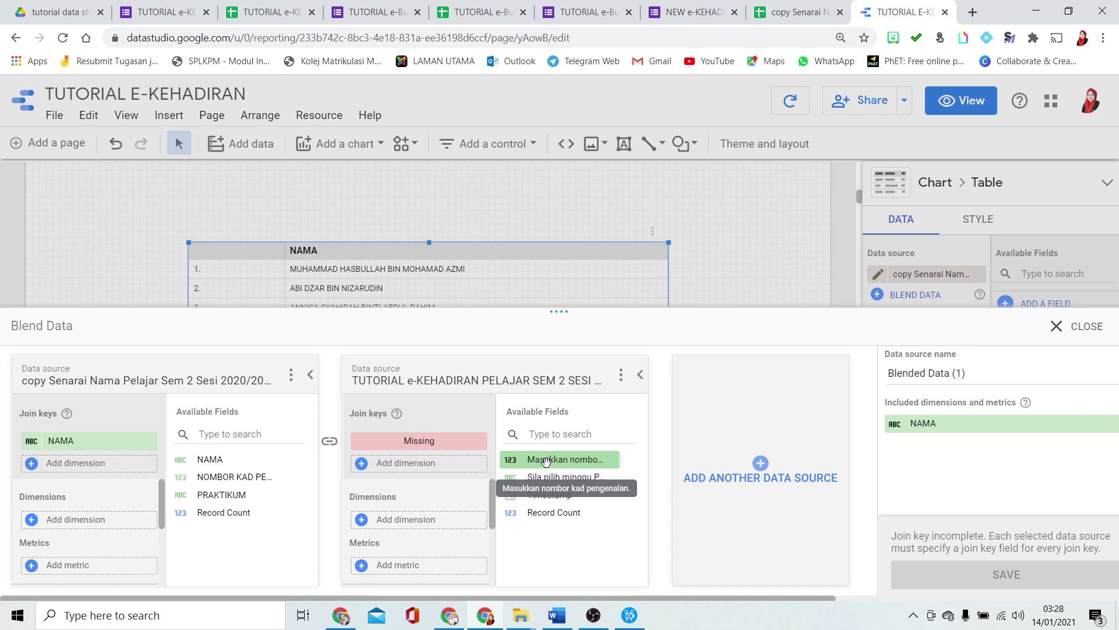
Join both sources on identity-card number, drop NAMA and empty keys, and rename the key 'ic no'
left_click_drag(546, 460, 399, 438)
left_click_drag(62, 464, 71, 442)
left_click_drag(206, 480, 76, 441)
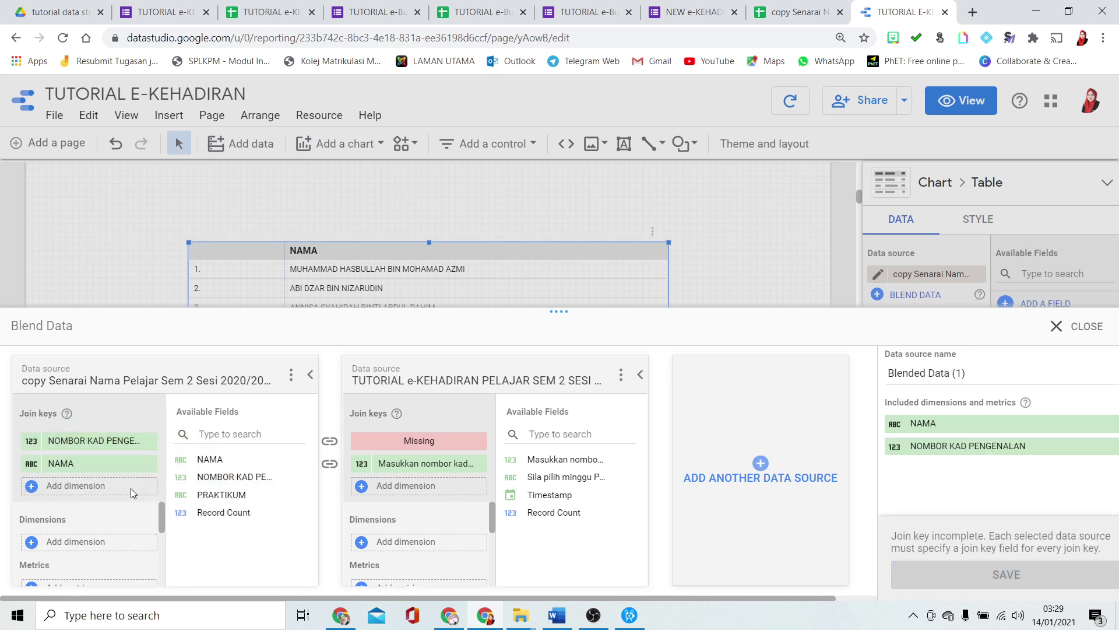
left_click(150, 463)
left_click_drag(430, 464, 448, 444)
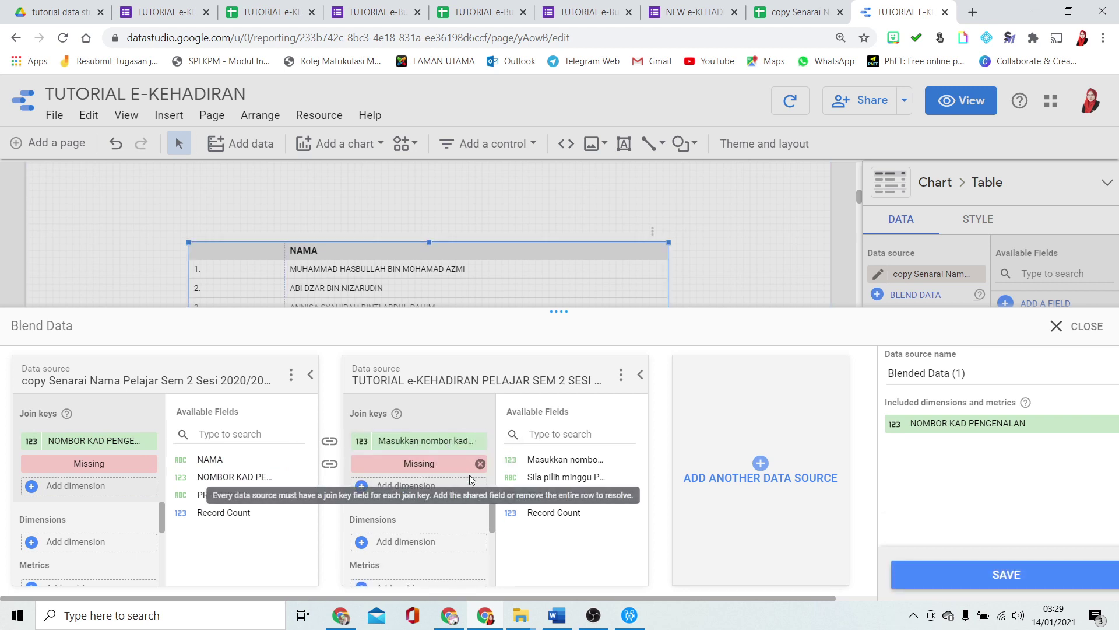
left_click(481, 463)
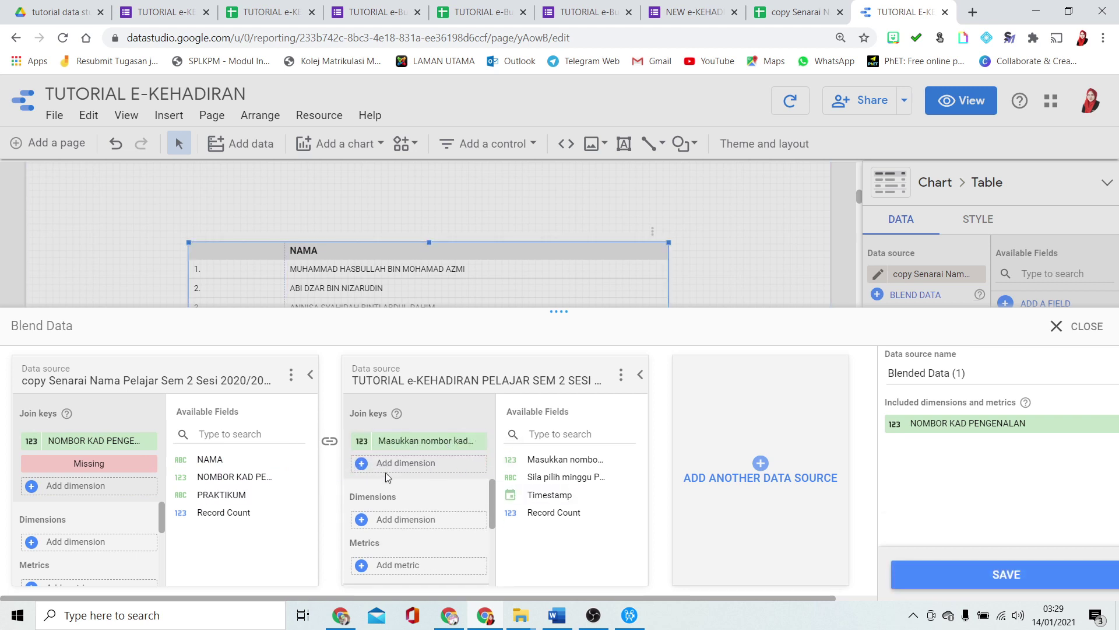
left_click(150, 464)
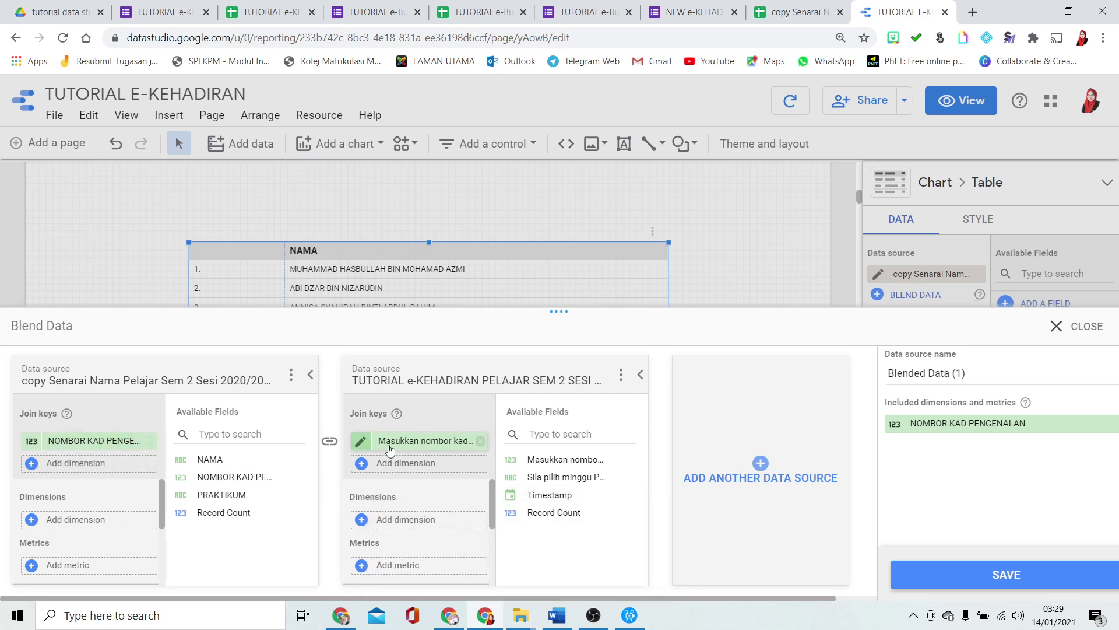
left_click(361, 442)
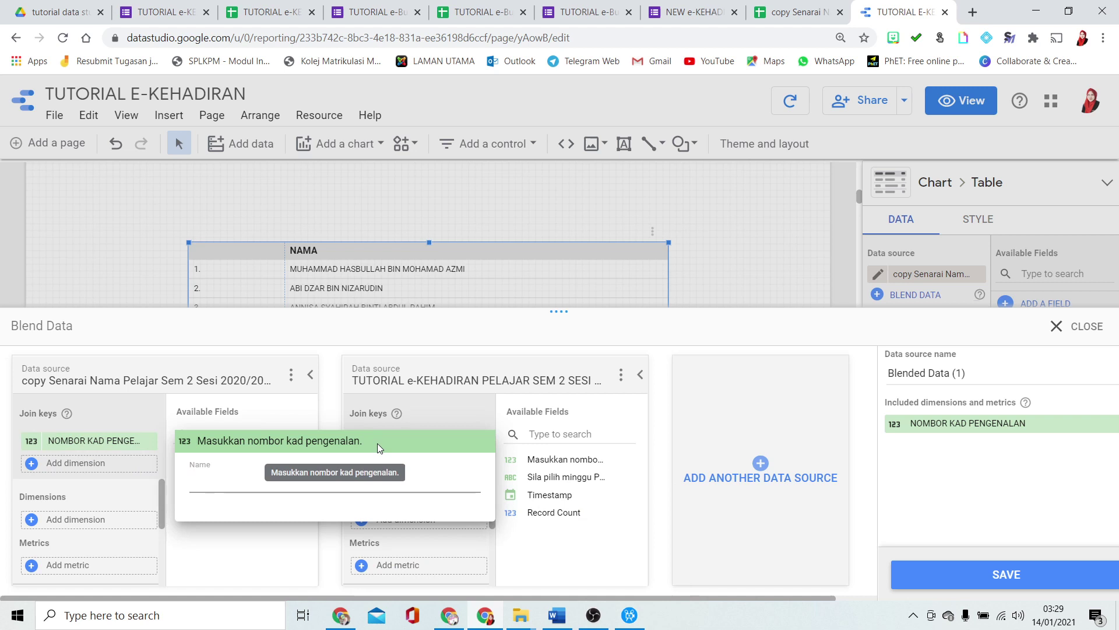
type("ic no")
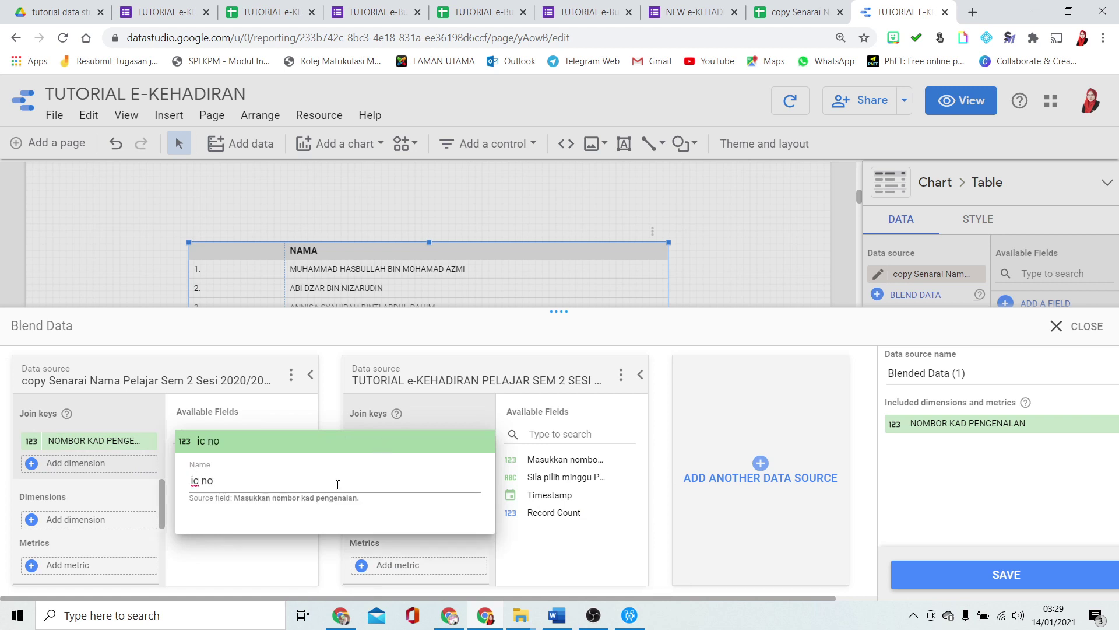
key("Return")
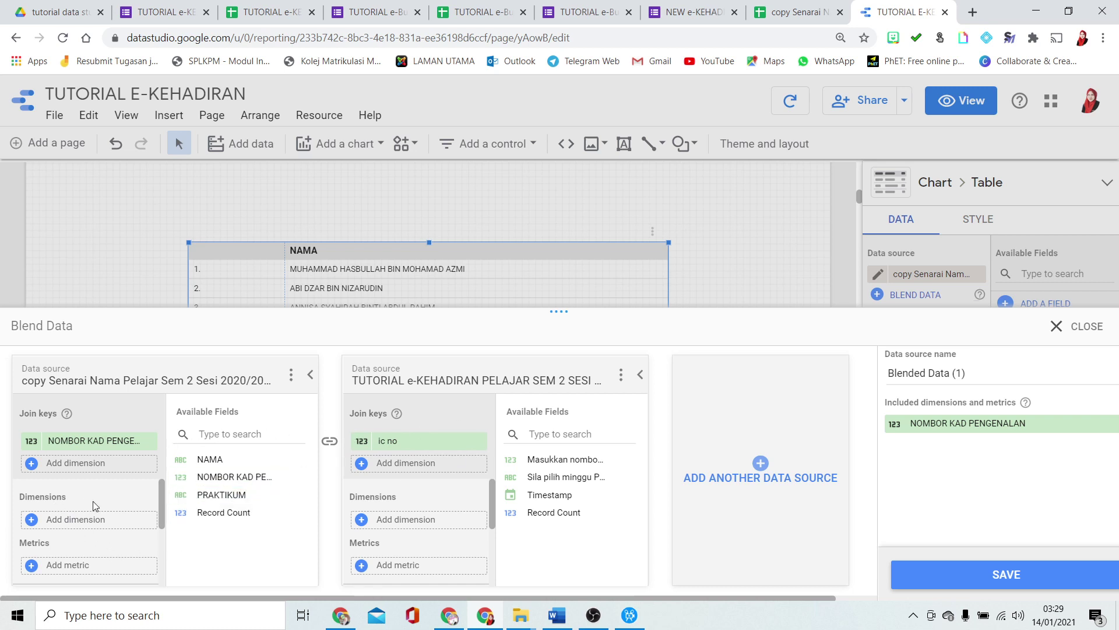
Add NAMA and PRAKTIKUM from the student list, plus Timestamp and the week field from responses, as dimensions
left_click_drag(204, 460, 64, 527)
left_click_drag(201, 496, 67, 542)
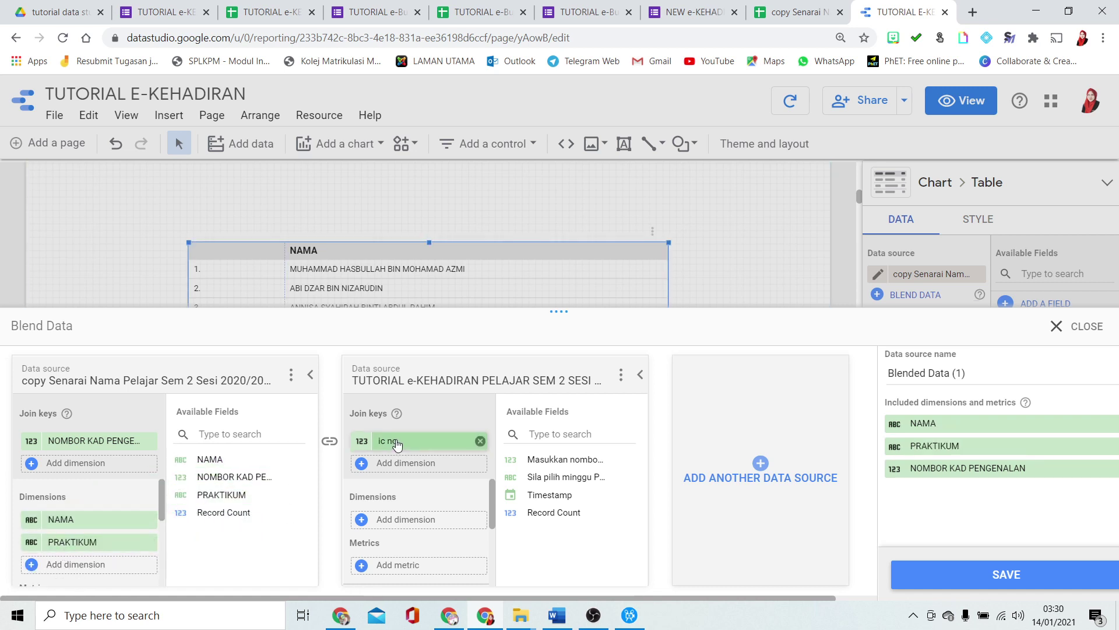
left_click_drag(510, 494, 381, 527)
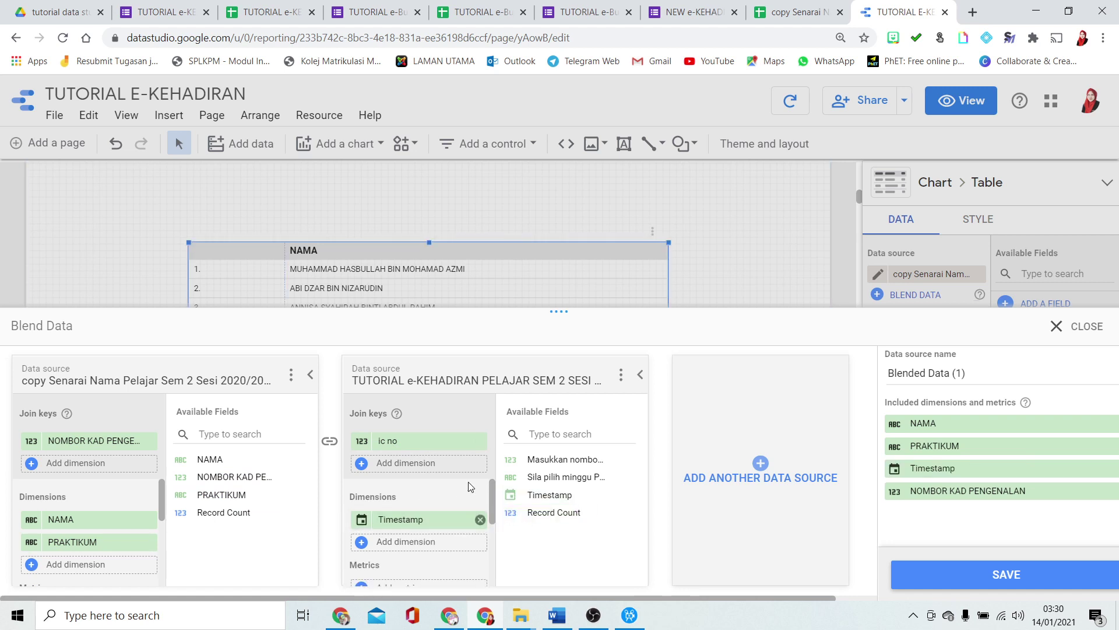
left_click_drag(529, 483, 413, 542)
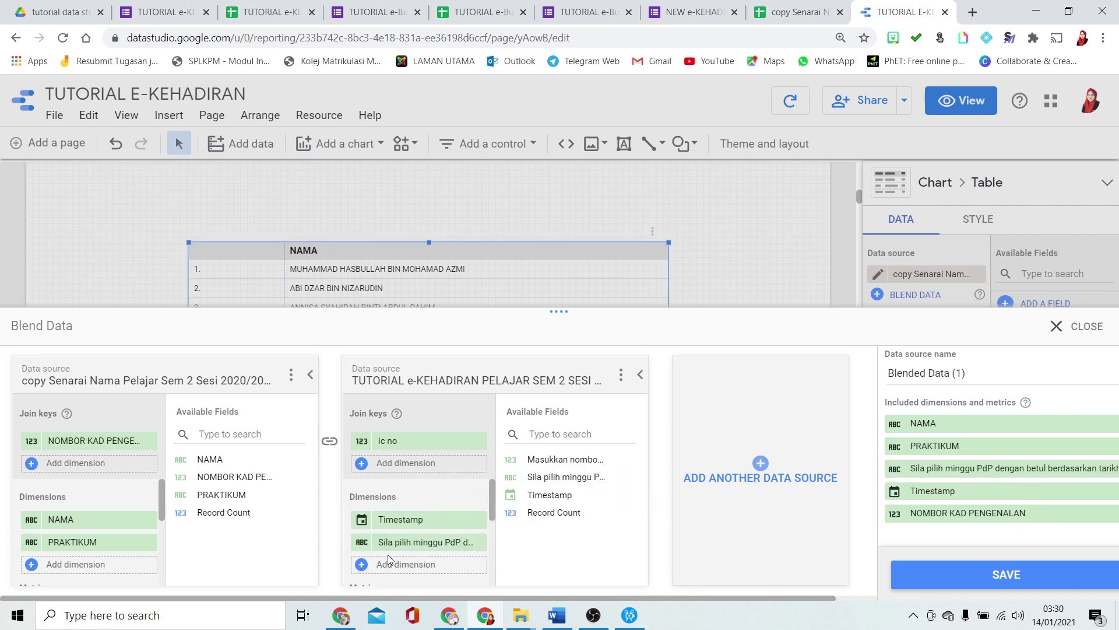
Rename the week field 'Minggu PdP', add Record Count as a metric, and save the blend
left_click(363, 545)
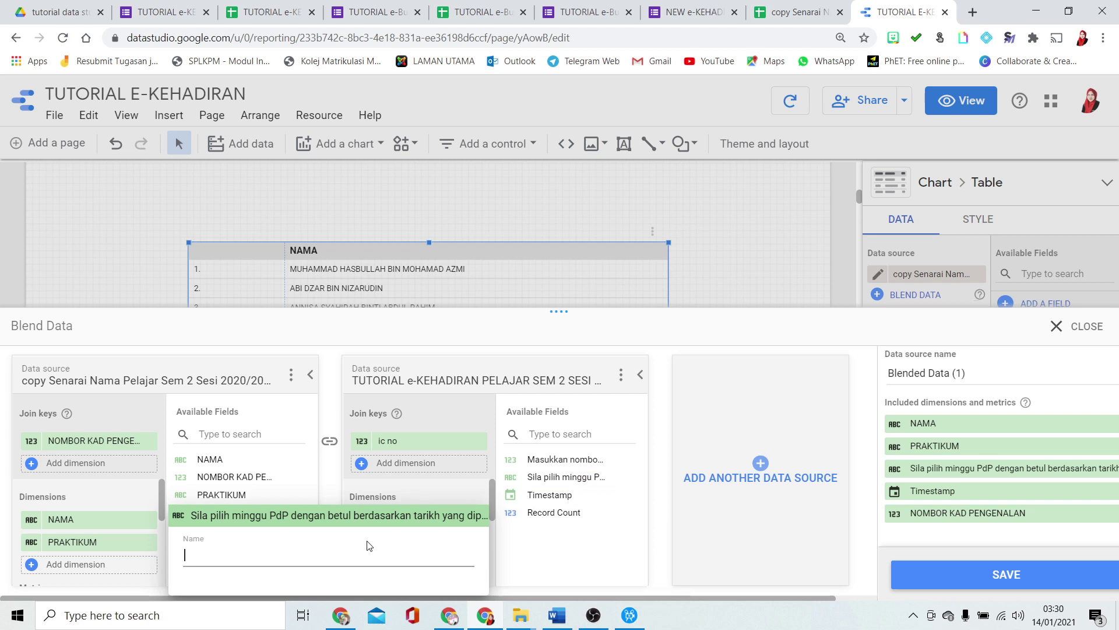
type("Minggu PdP")
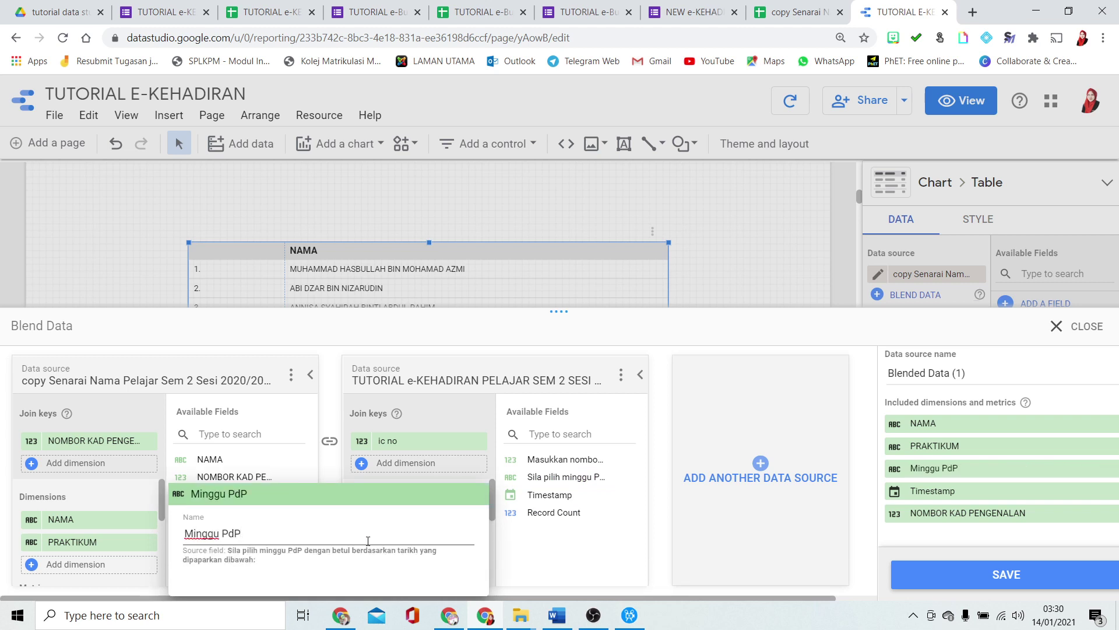
key("Return")
scroll(435, 536, "down", 2)
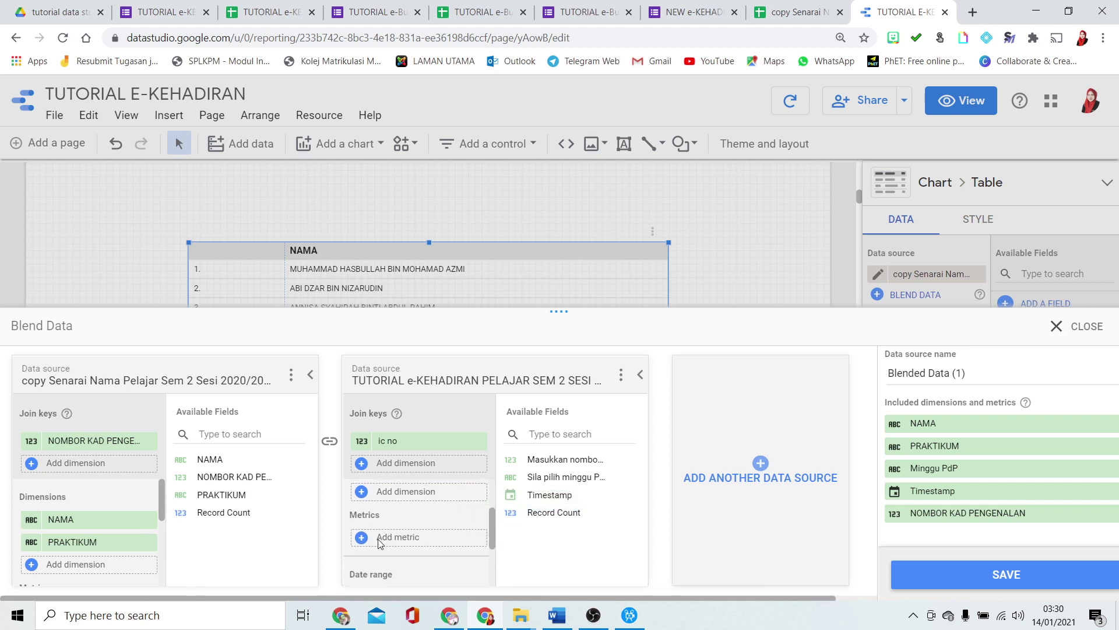
left_click_drag(533, 513, 408, 545)
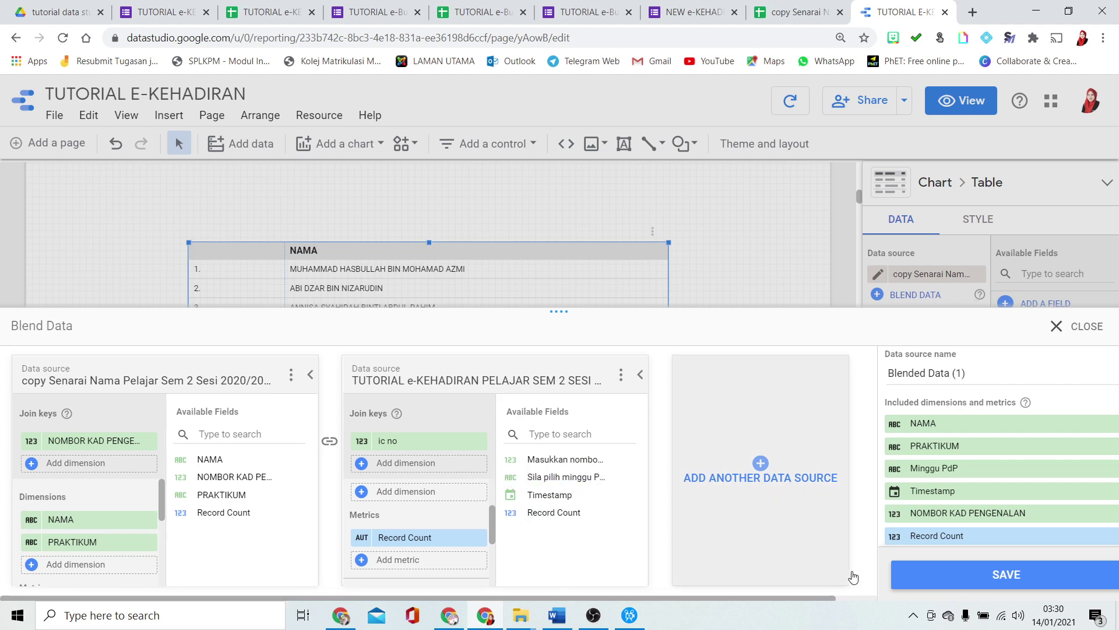
left_click(975, 573)
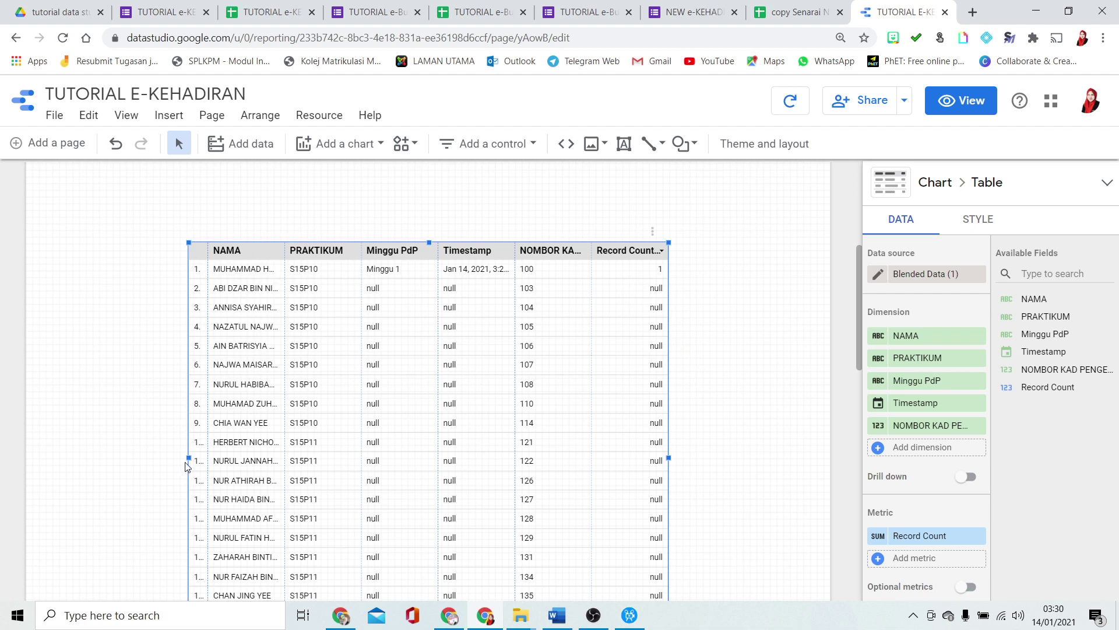
Widen the table on both sides and remove its card-number and Record Count columns
left_click_drag(188, 458, 116, 457)
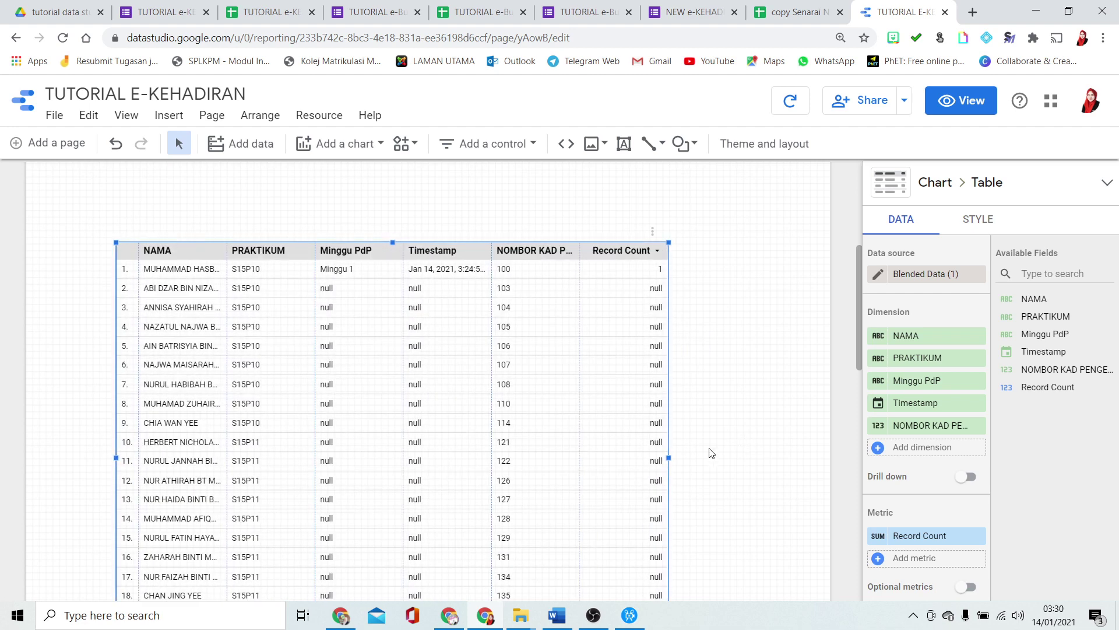
left_click_drag(670, 458, 785, 458)
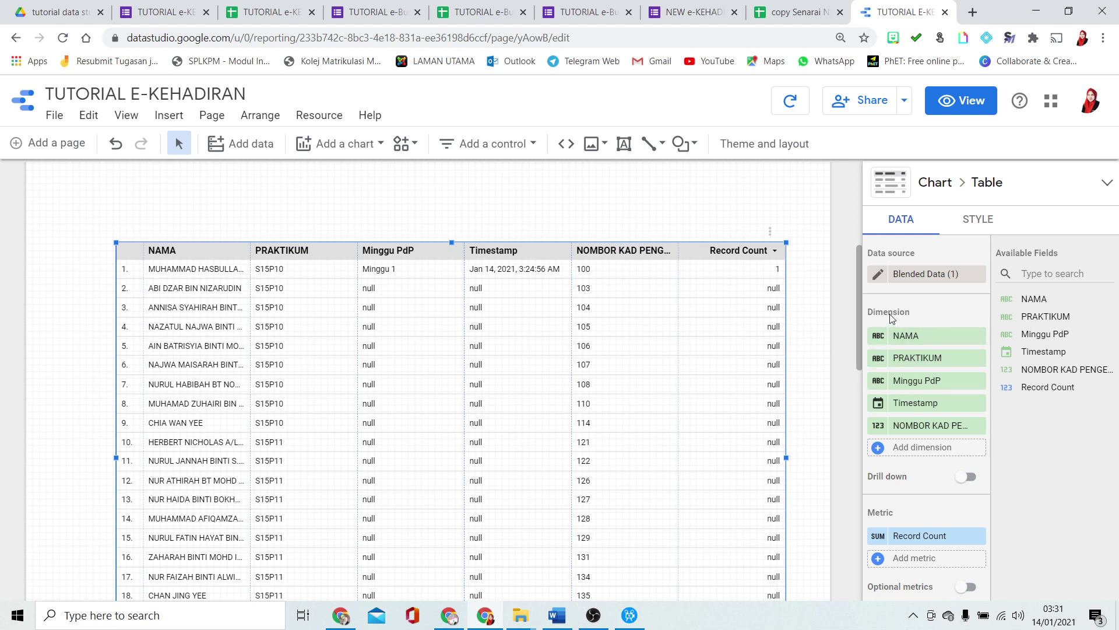
left_click(979, 426)
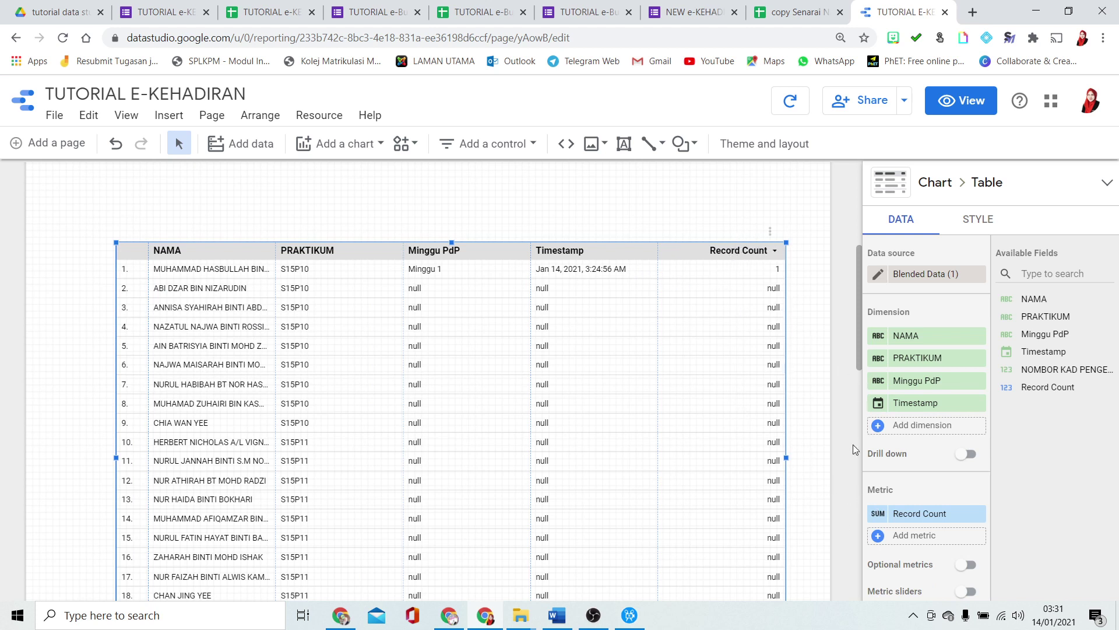
left_click(978, 514)
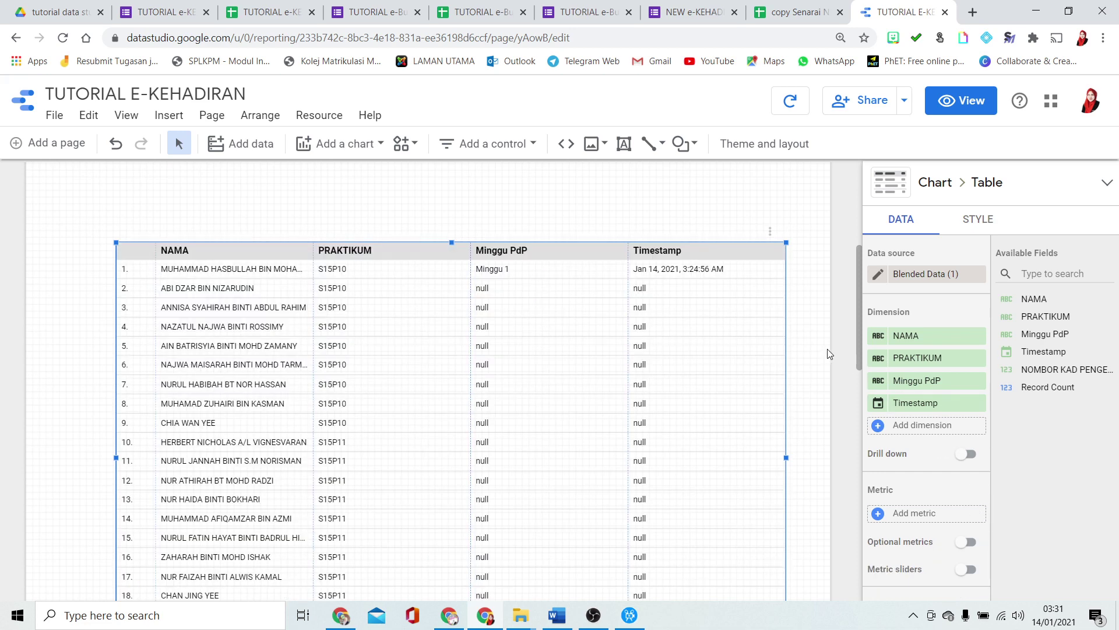
left_click(451, 621)
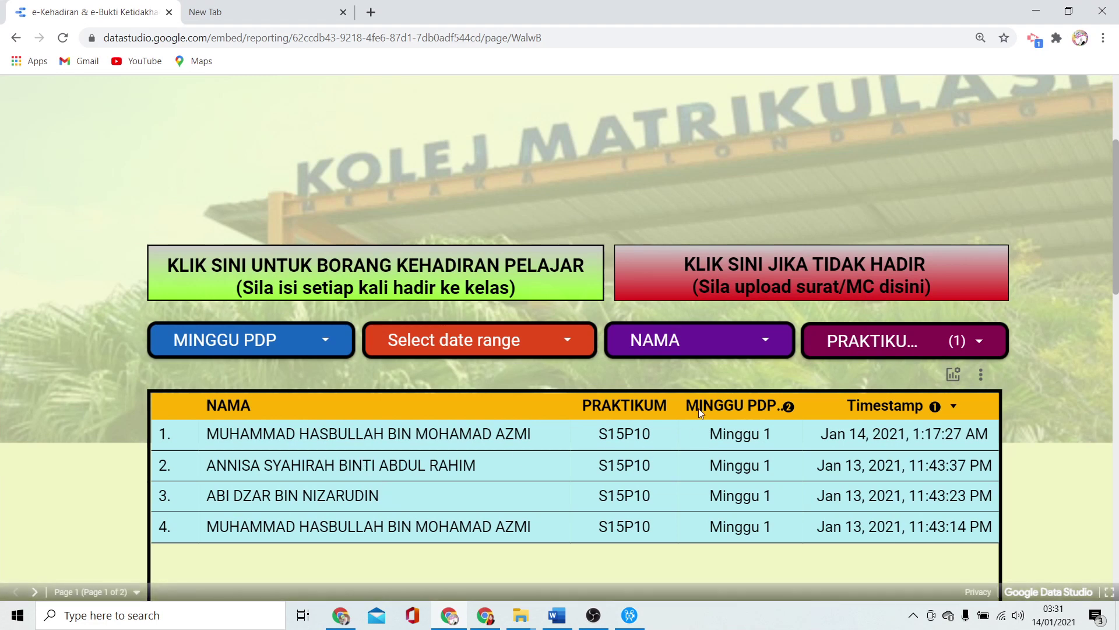
left_click(1040, 12)
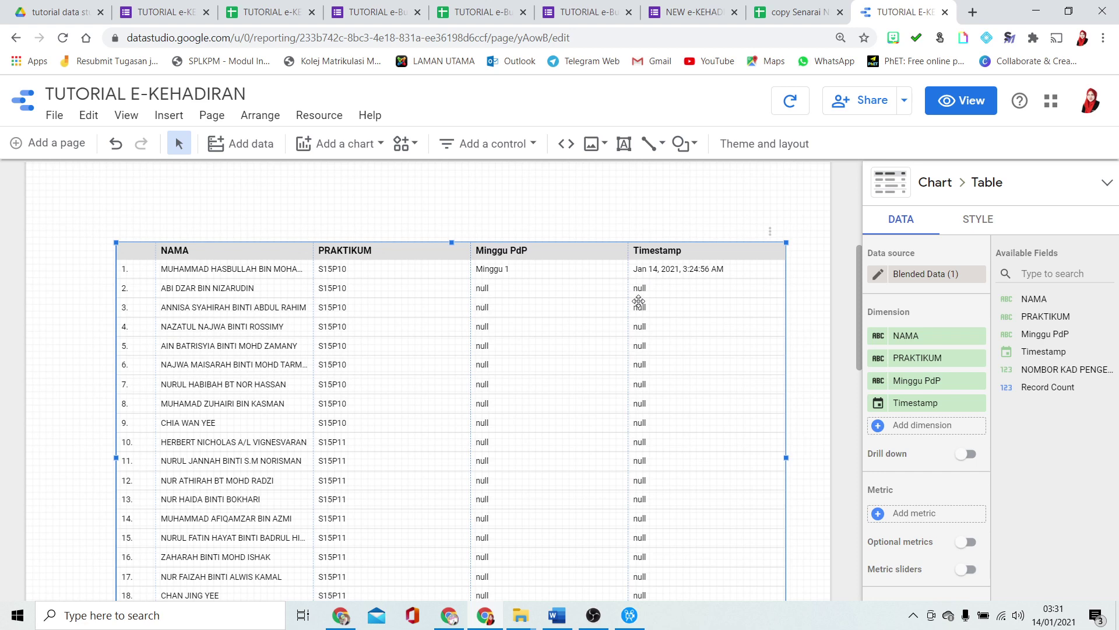
Set the table's Missing Data style to Show "-" instead of null
left_click(970, 218)
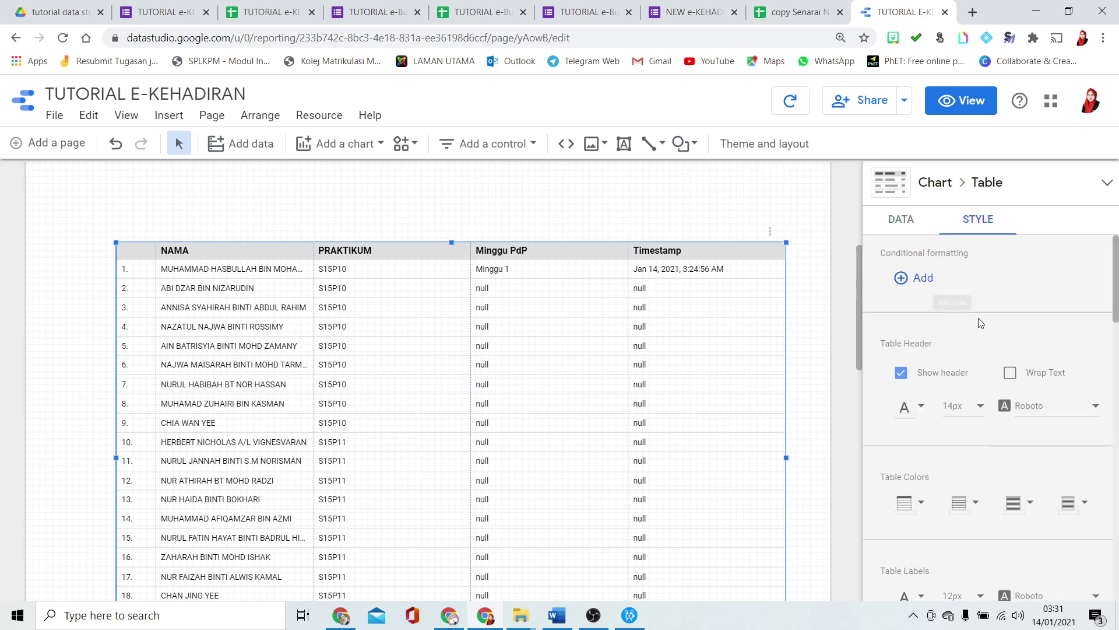
scroll(984, 371, "down", 1)
scroll(984, 371, "down", 6)
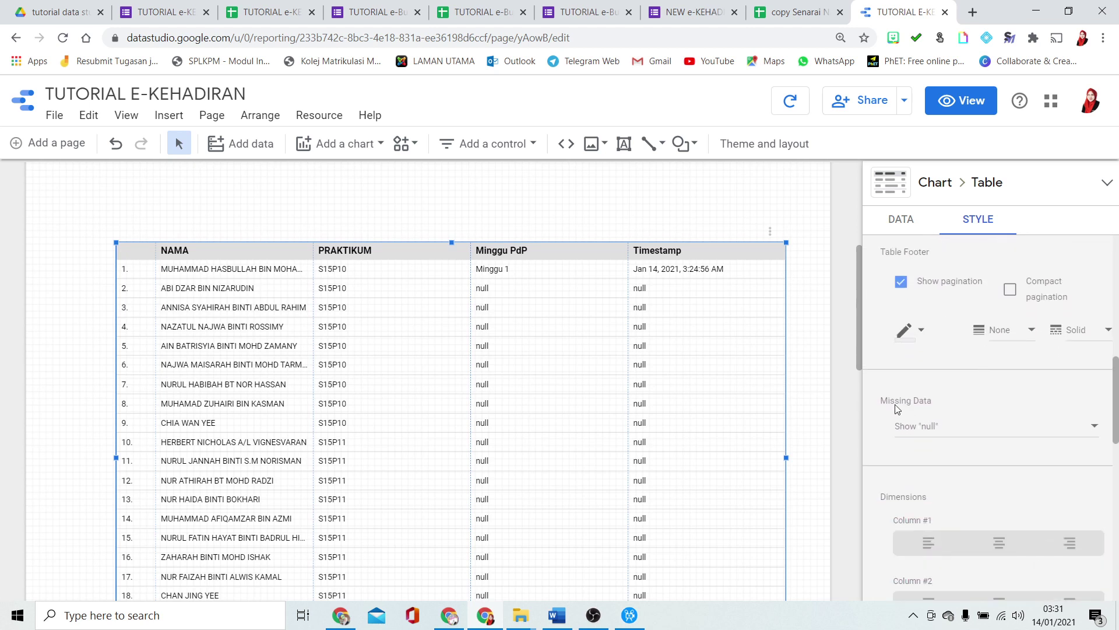
left_click(943, 431)
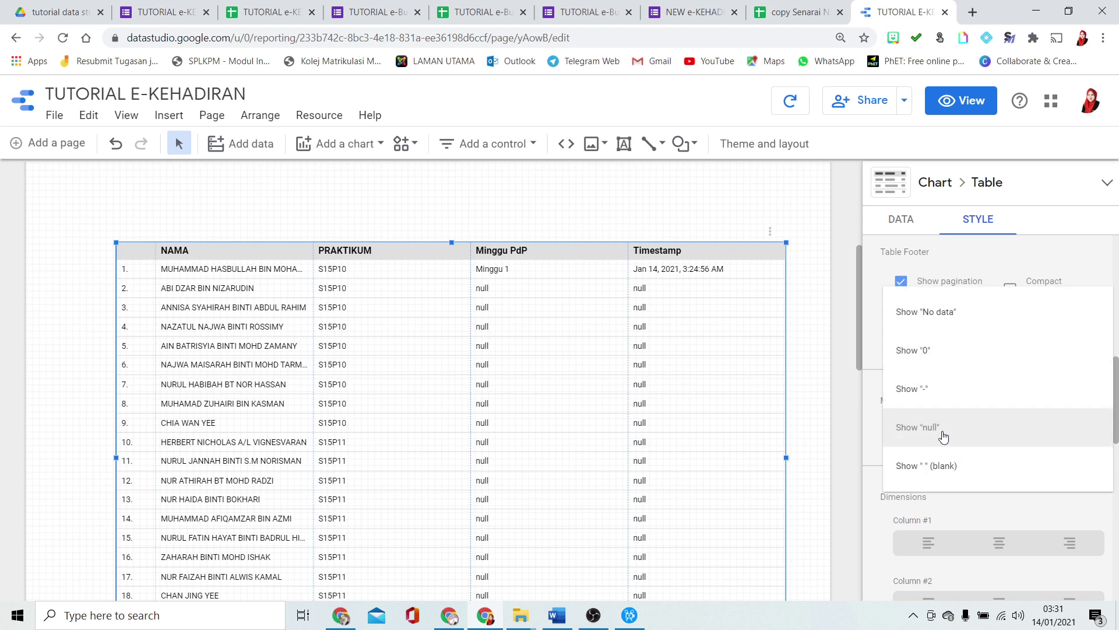
left_click(926, 392)
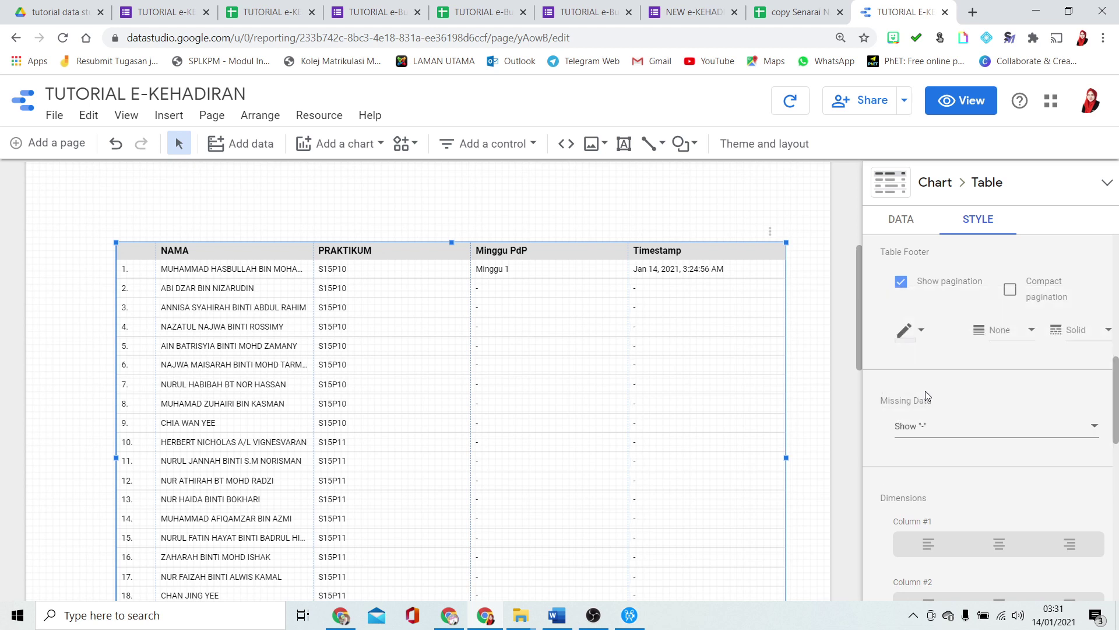
left_click(831, 367)
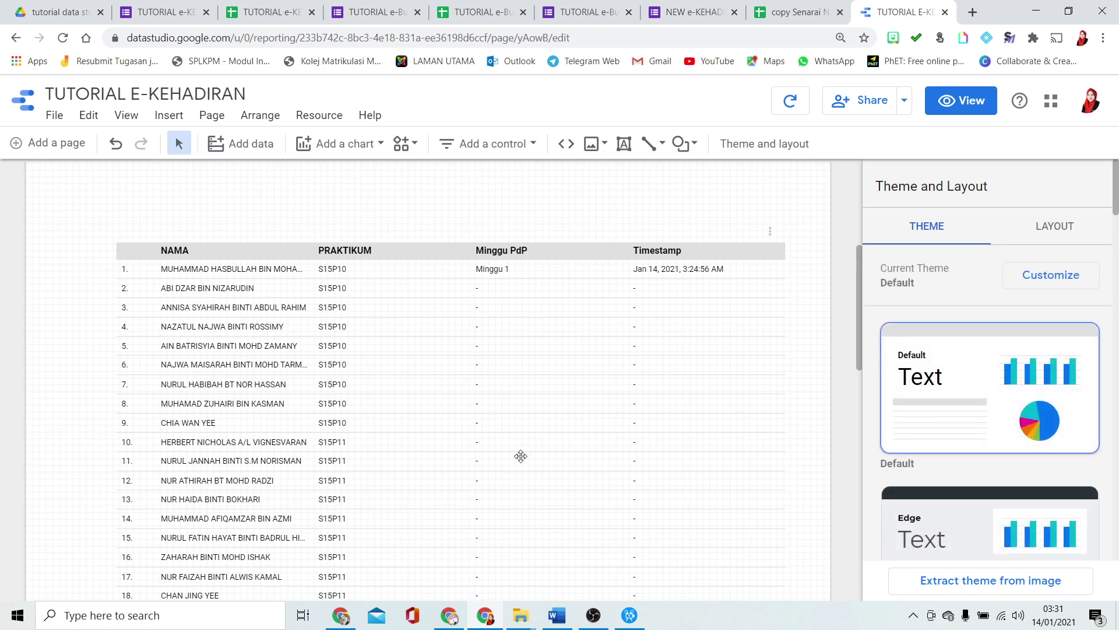
Widen the NAMA column so full names show and lengthen the table to display more rows
left_click(309, 249)
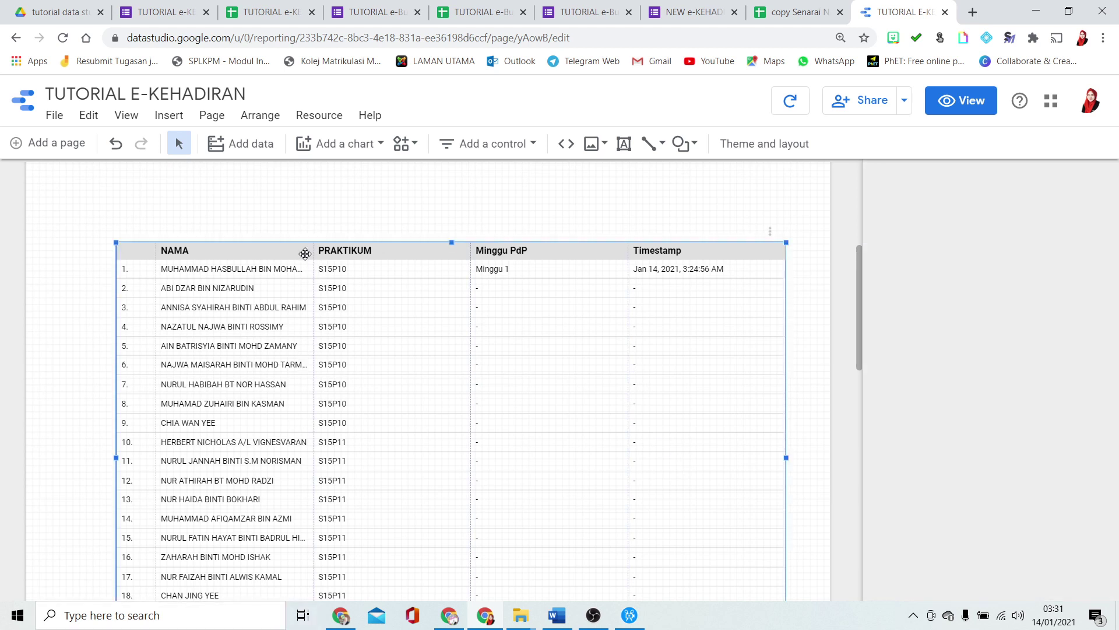
left_click_drag(313, 250, 348, 245)
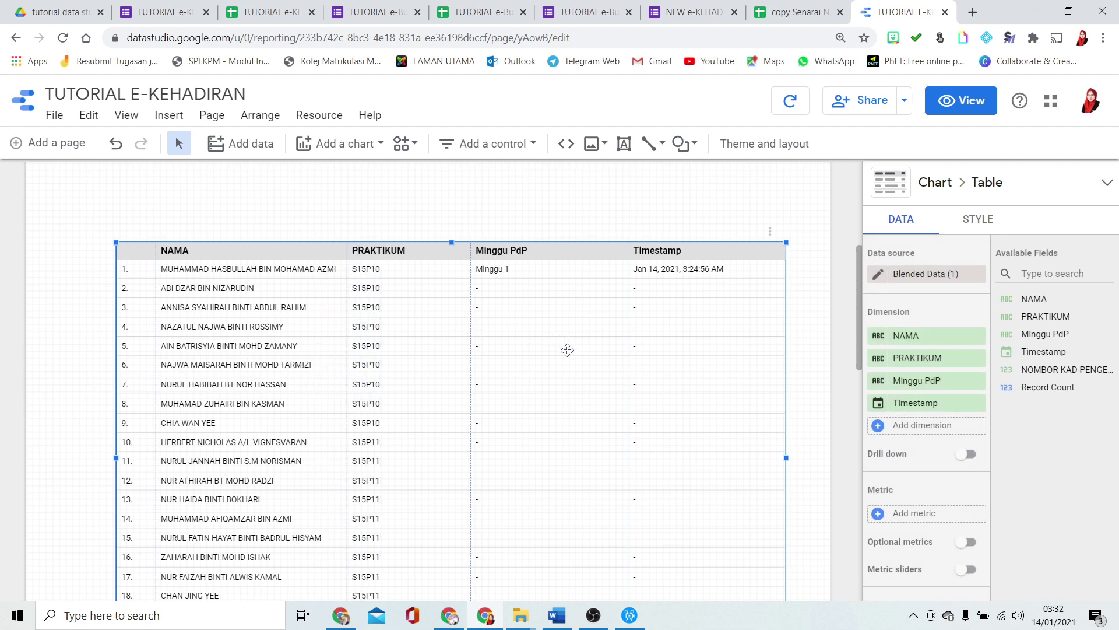
scroll(587, 376, "down", 4)
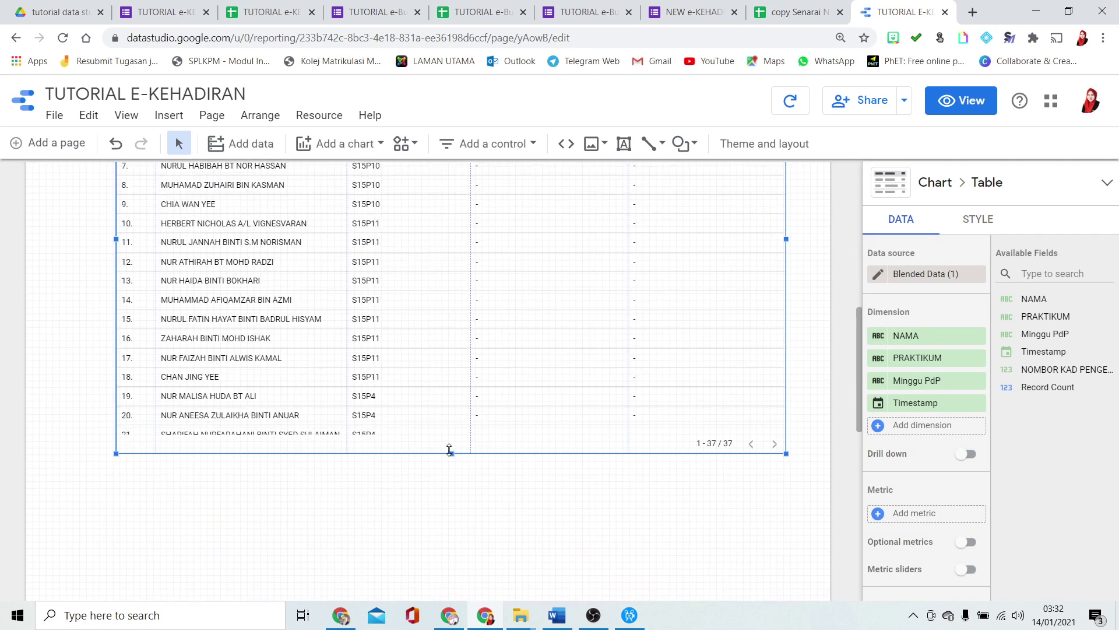
left_click_drag(451, 453, 432, 507)
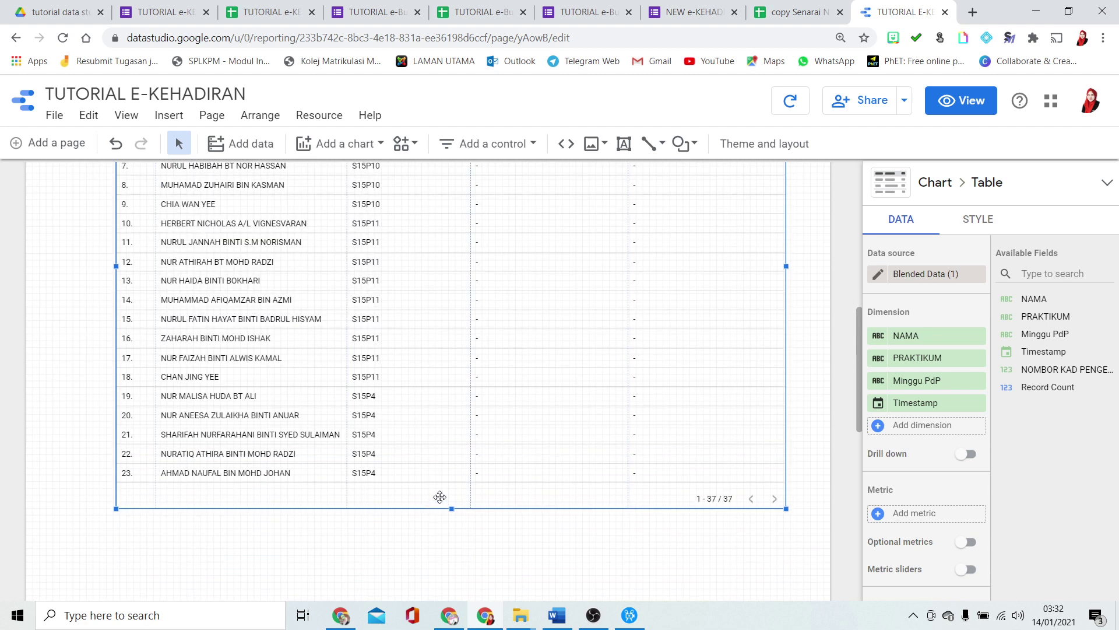
scroll(438, 501, "up", 5)
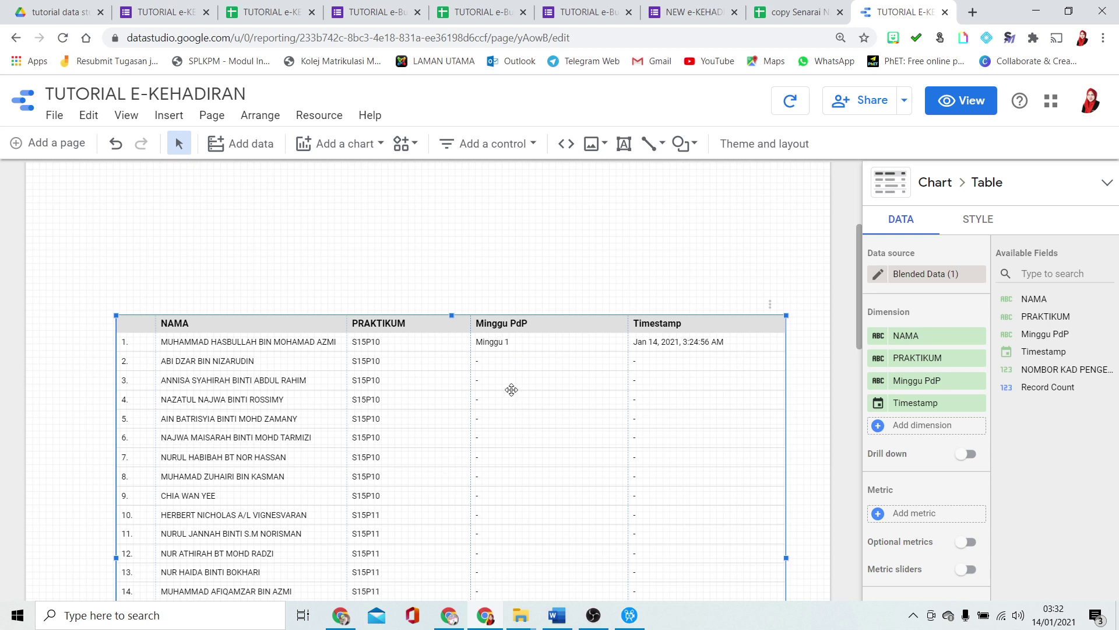
Centre-align the PRAKTIKUM, Minggu PdP and Timestamp columns
left_click(982, 220)
scroll(1001, 467, "down", 5)
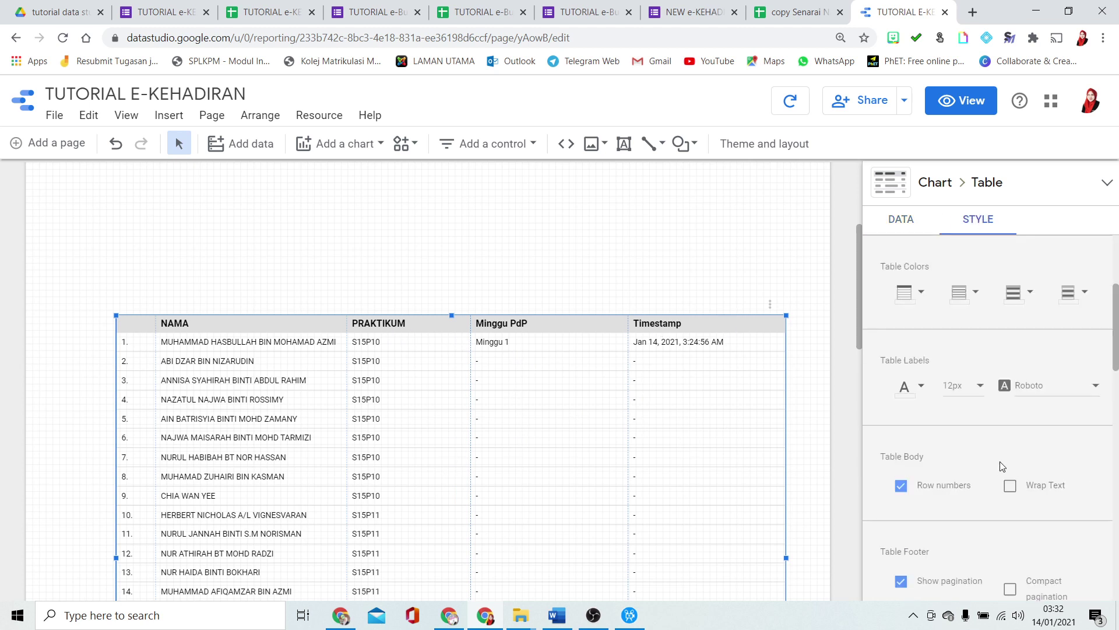
scroll(1000, 461, "down", 6)
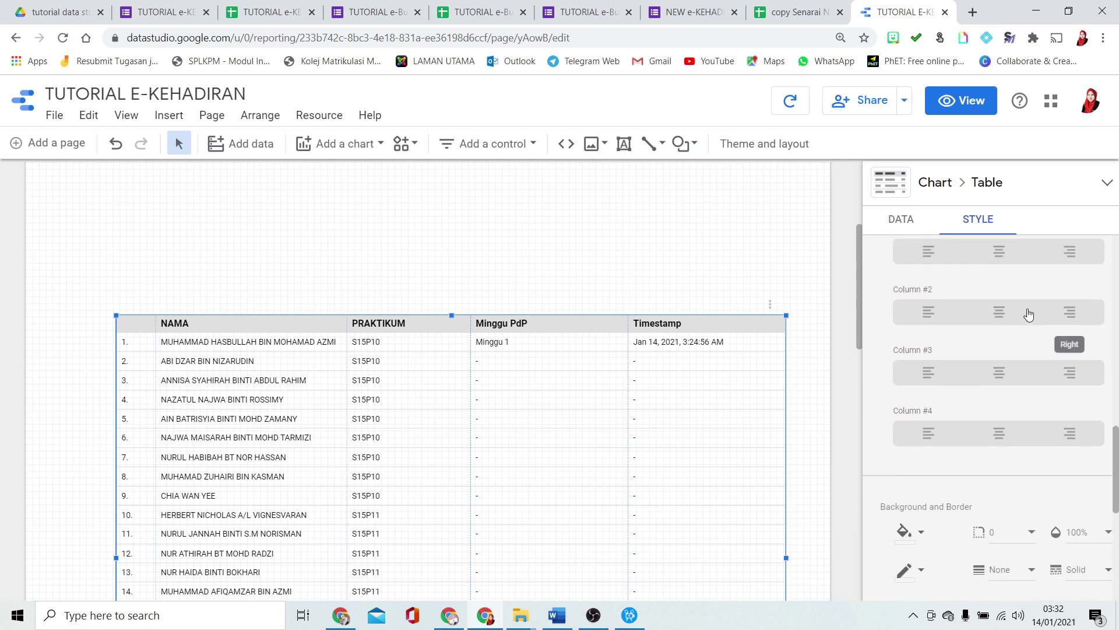
scroll(1002, 350, "up", 1)
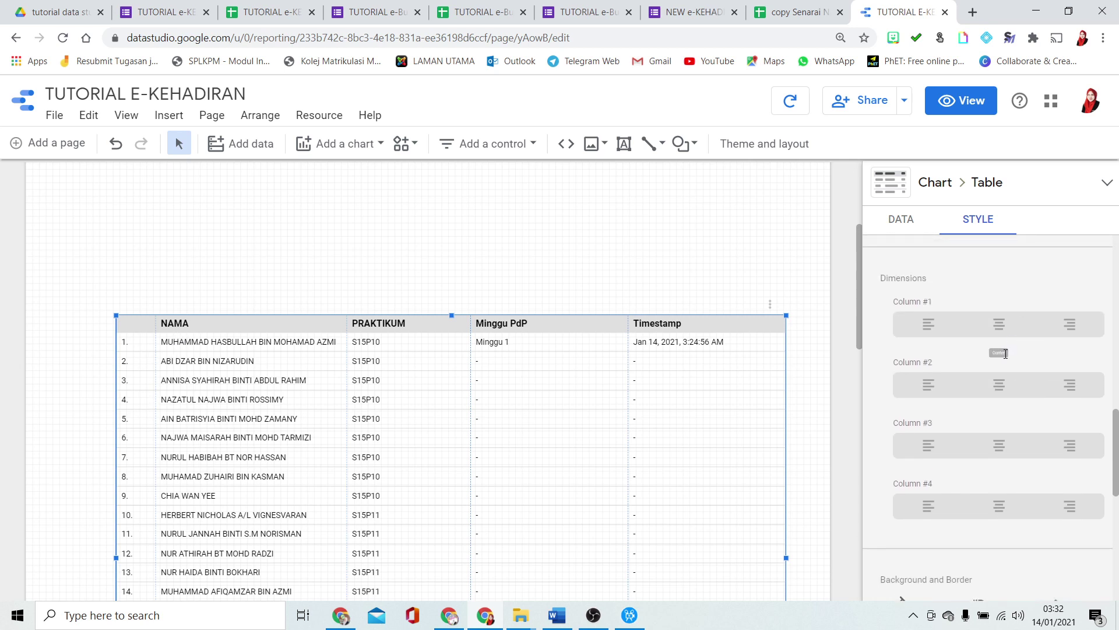
left_click(999, 386)
left_click(998, 446)
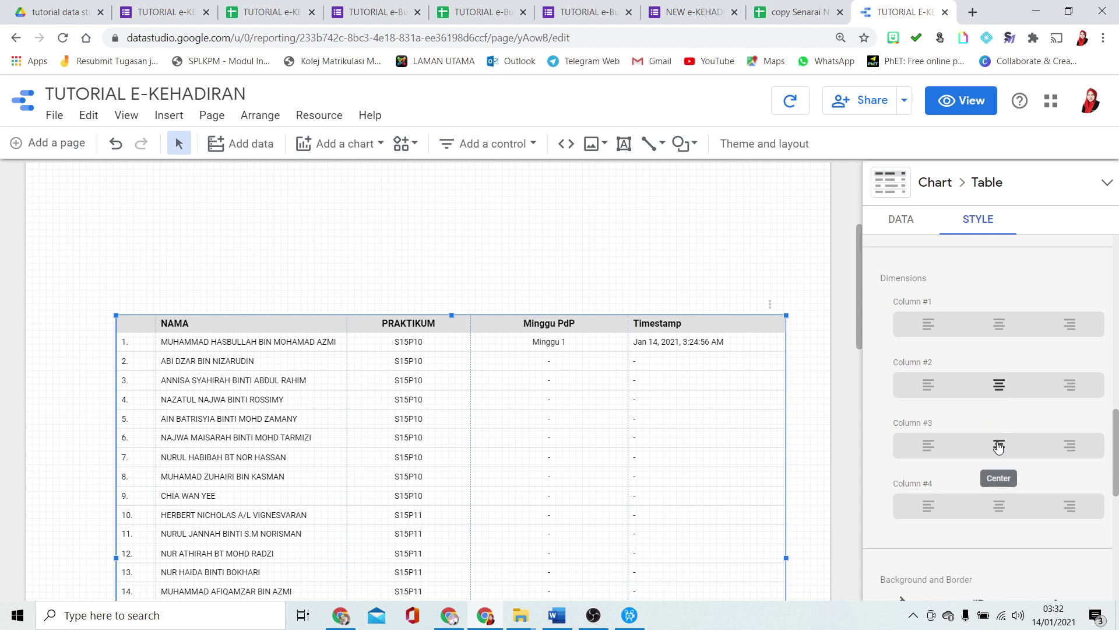
left_click(998, 507)
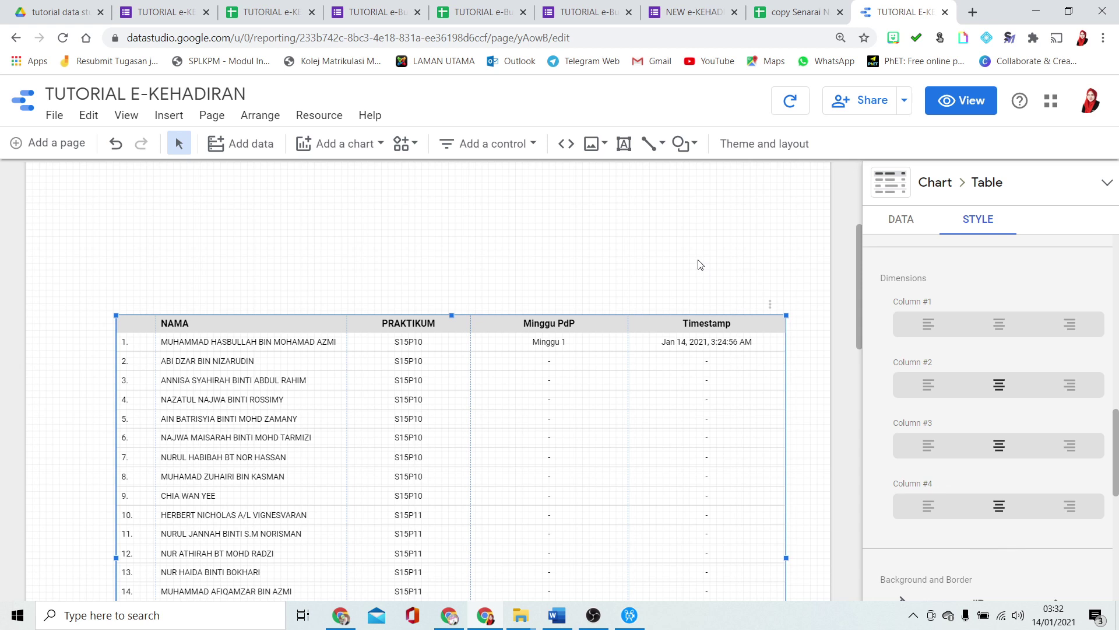
Rebalance the column widths, narrowing Minggu PdP and the table's right side while widening NAMA and Timestamp
left_click_drag(628, 321, 561, 319)
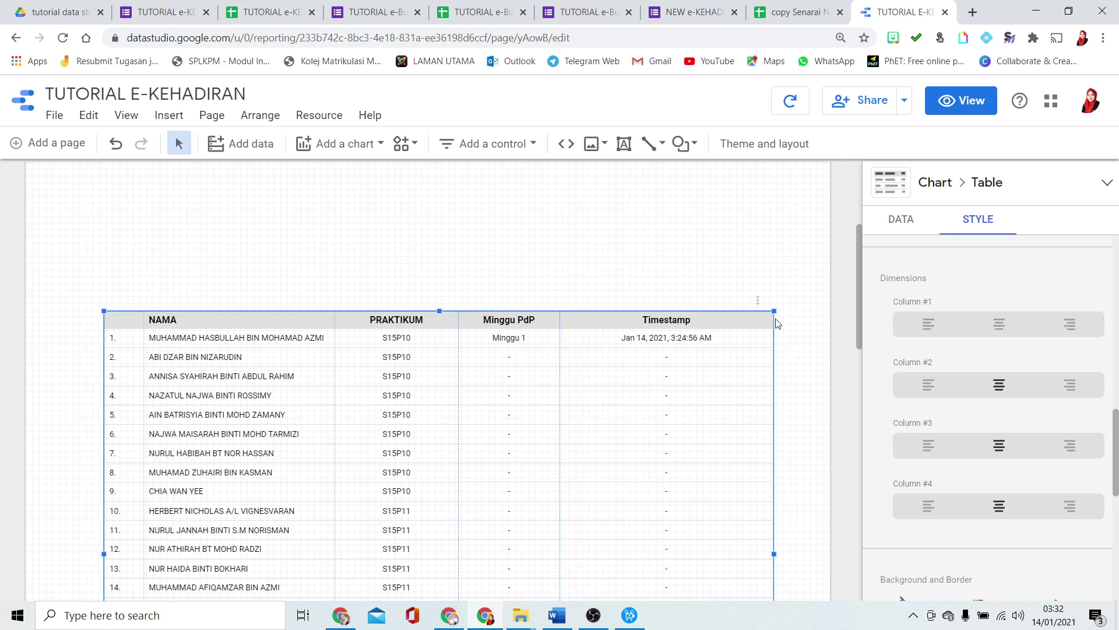
left_click_drag(772, 552, 707, 530)
left_click_drag(311, 330, 336, 330)
left_click_drag(550, 329, 570, 327)
scroll(574, 327, "down", 2)
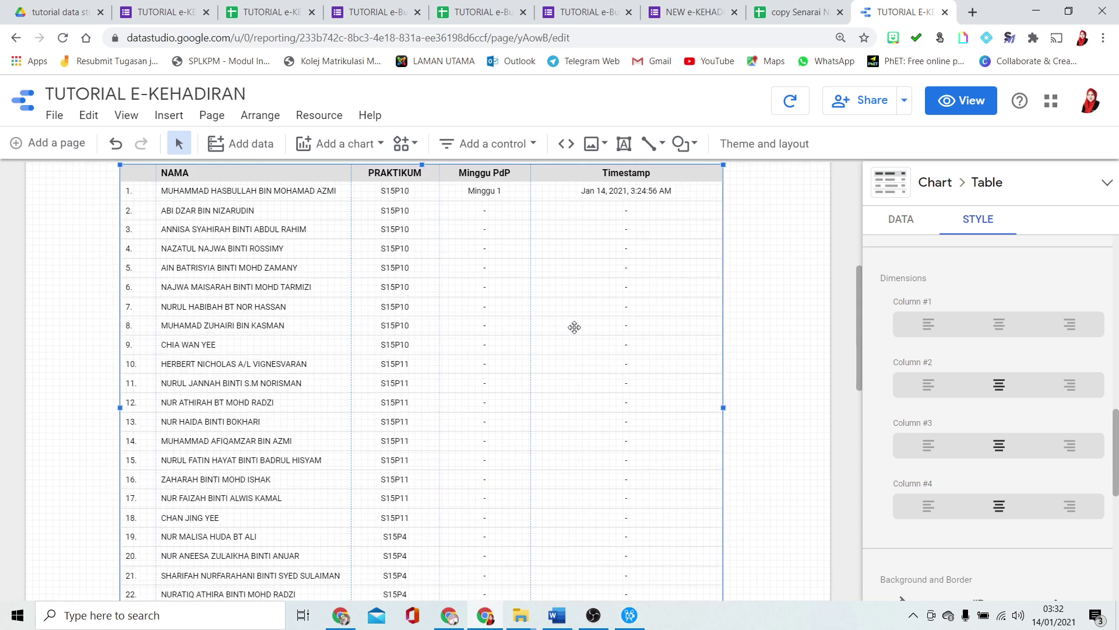
scroll(606, 332, "up", 4)
scroll(546, 421, "down", 3)
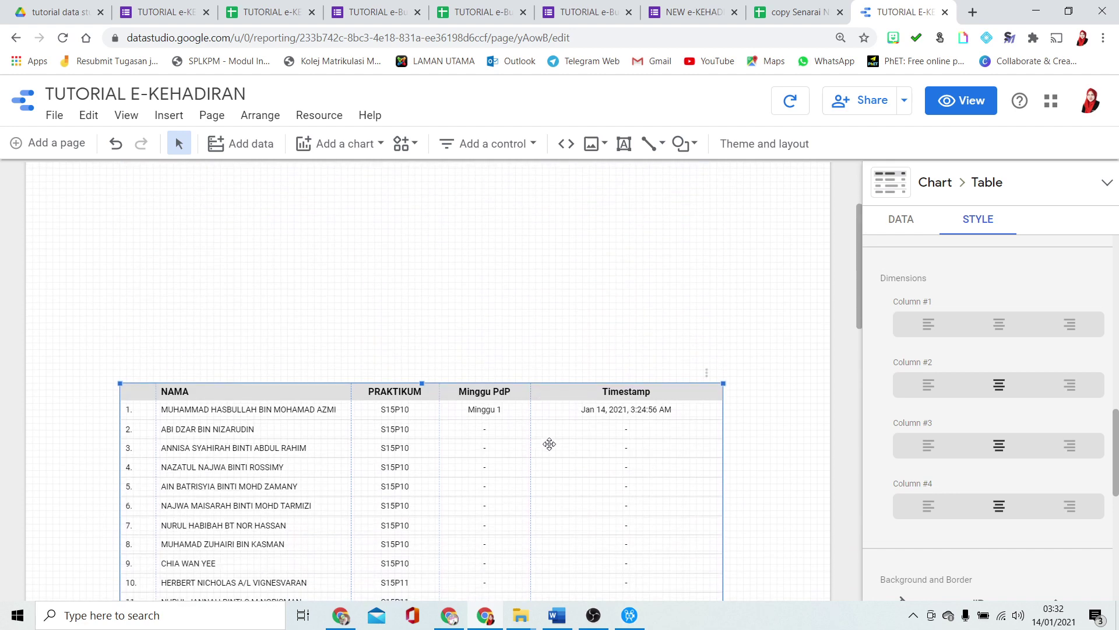
scroll(940, 362, "up", 10)
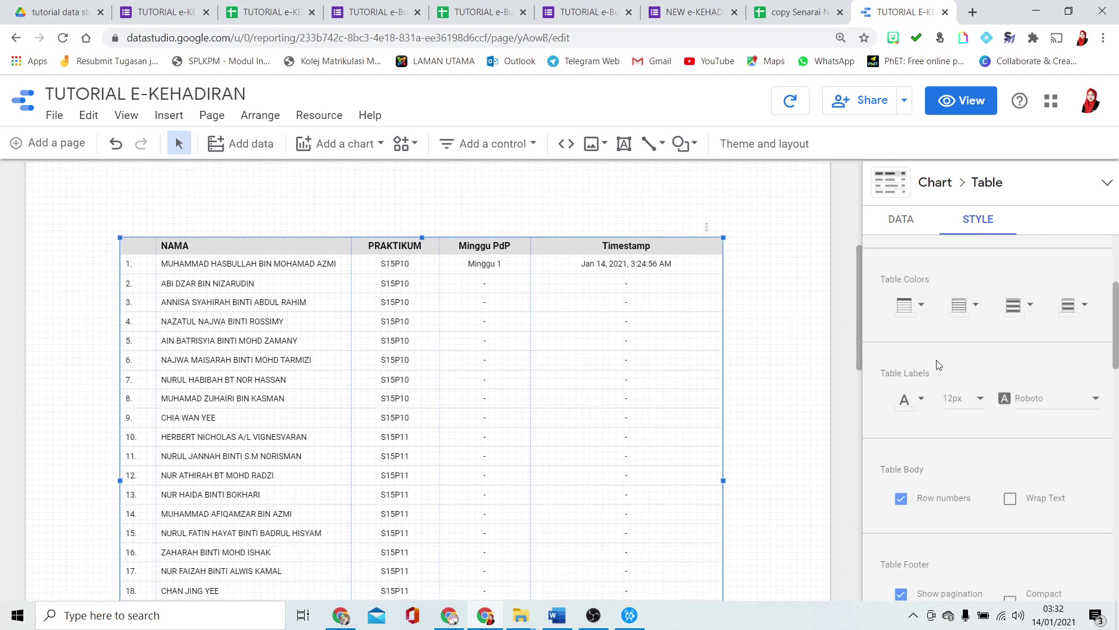
scroll(907, 482, "down", 1)
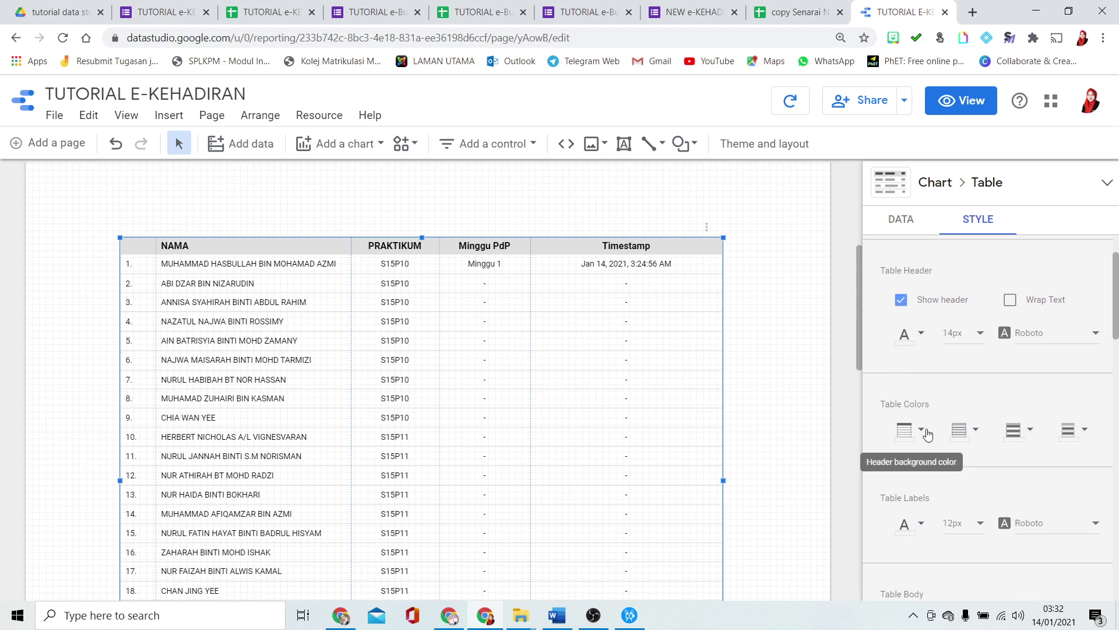
Colour the table with a yellow header, black cell borders and white odd rows
left_click(912, 435)
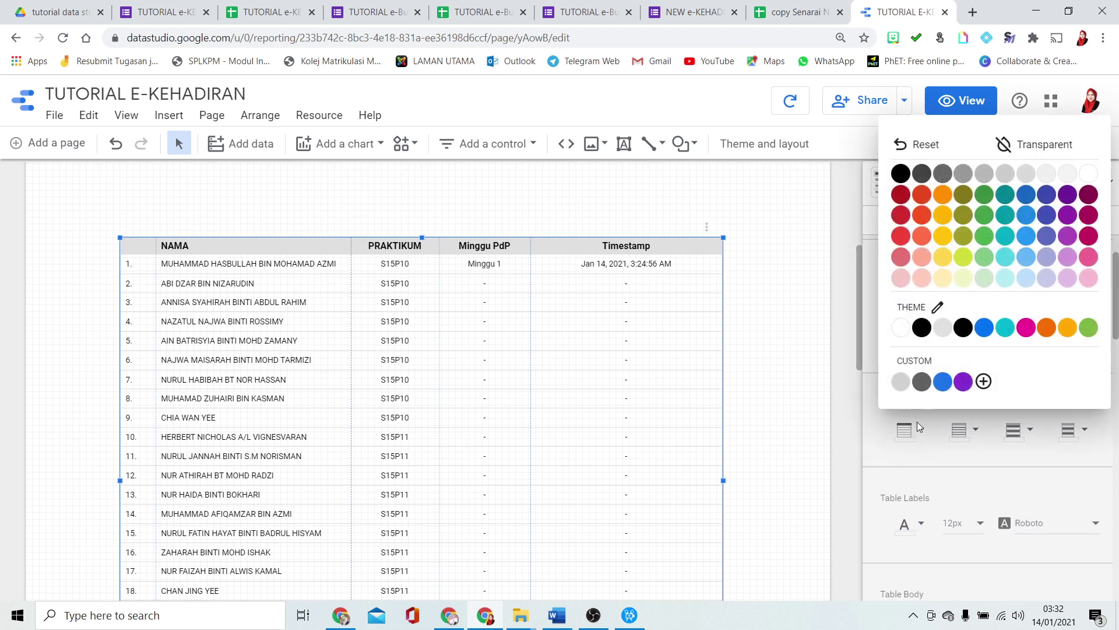
left_click(948, 262)
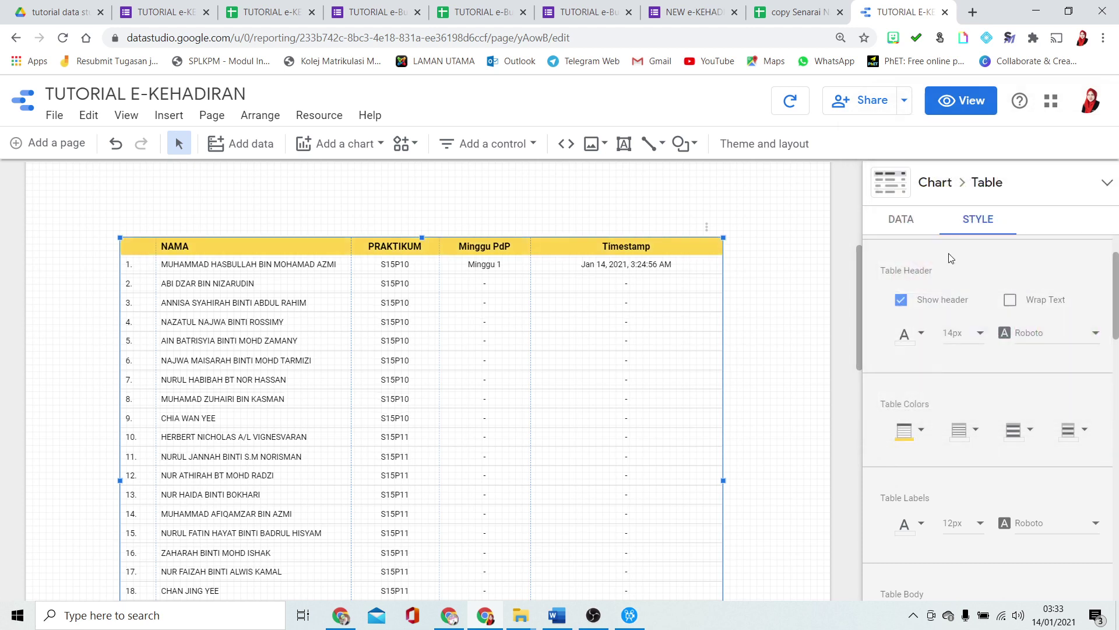
left_click(969, 434)
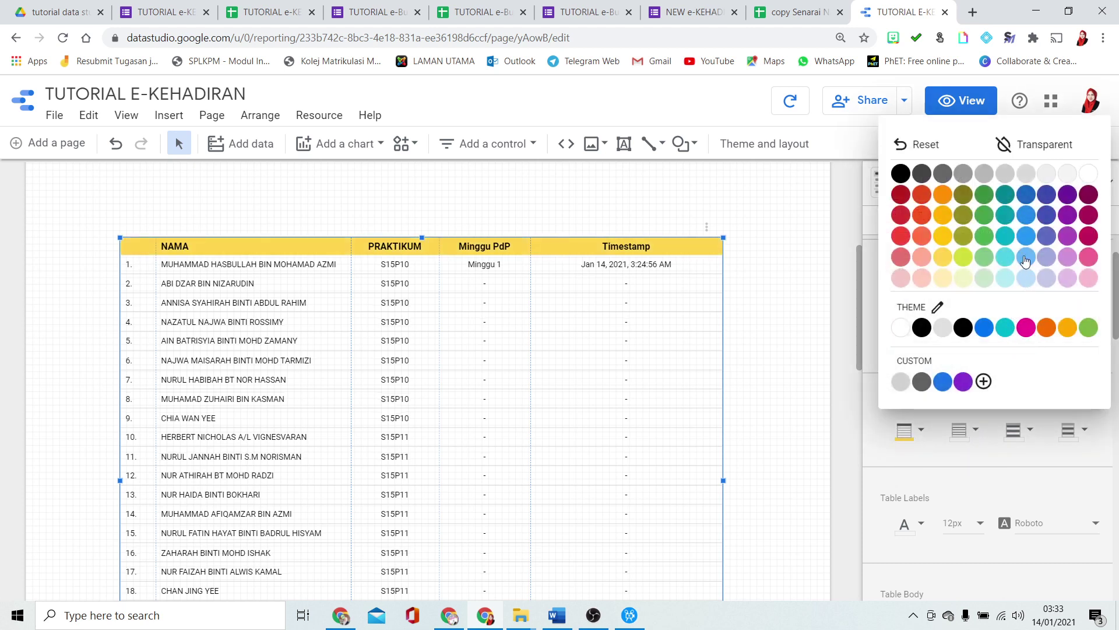
left_click(905, 176)
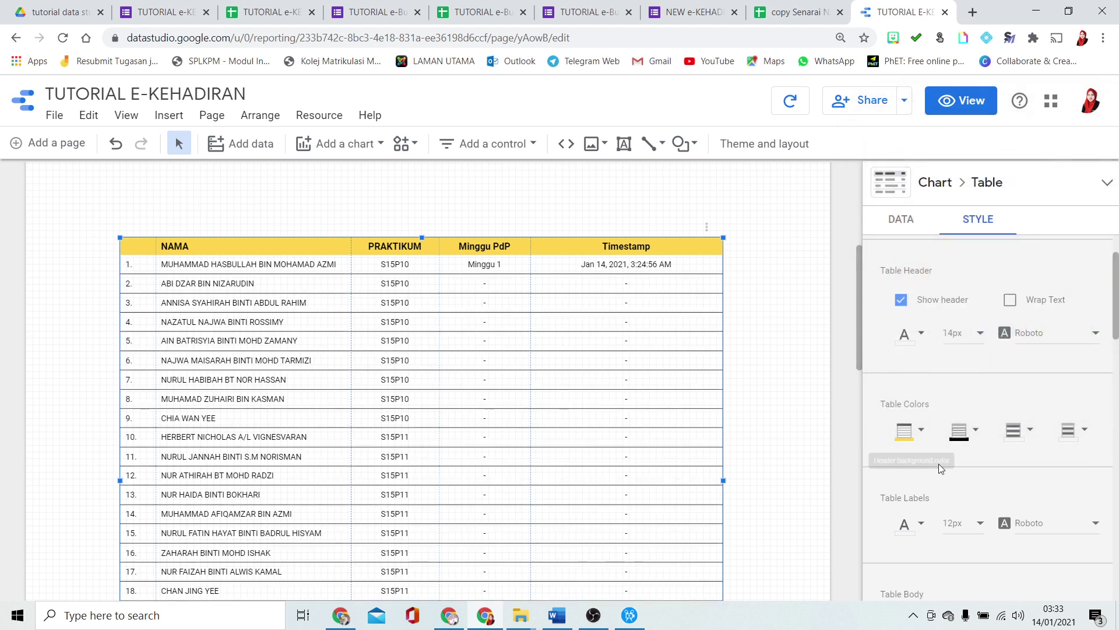
left_click(1016, 432)
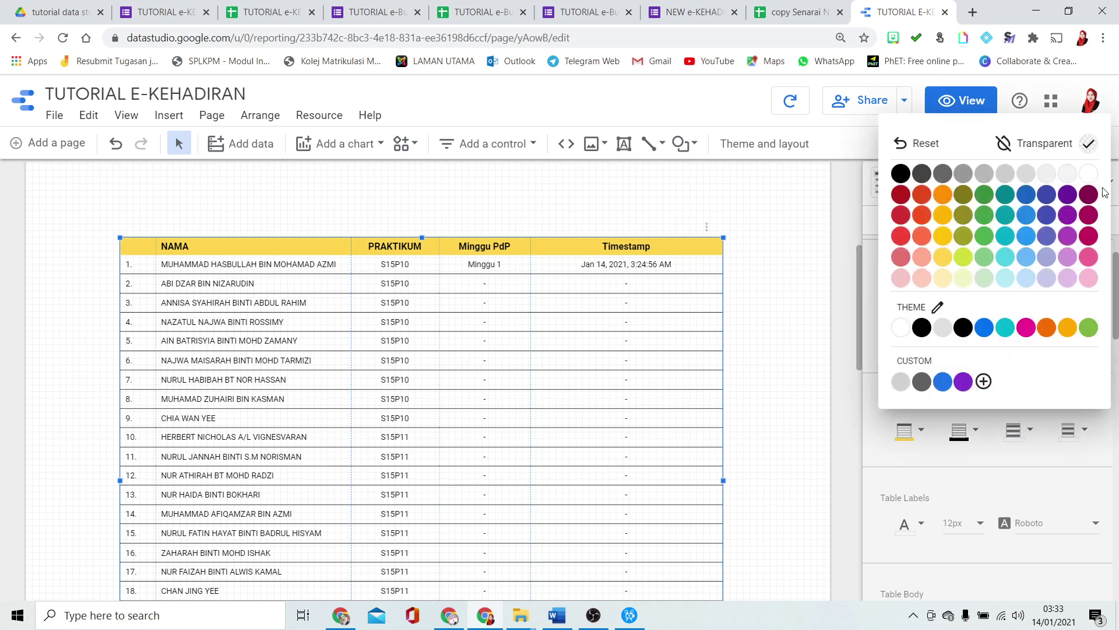
left_click(1090, 177)
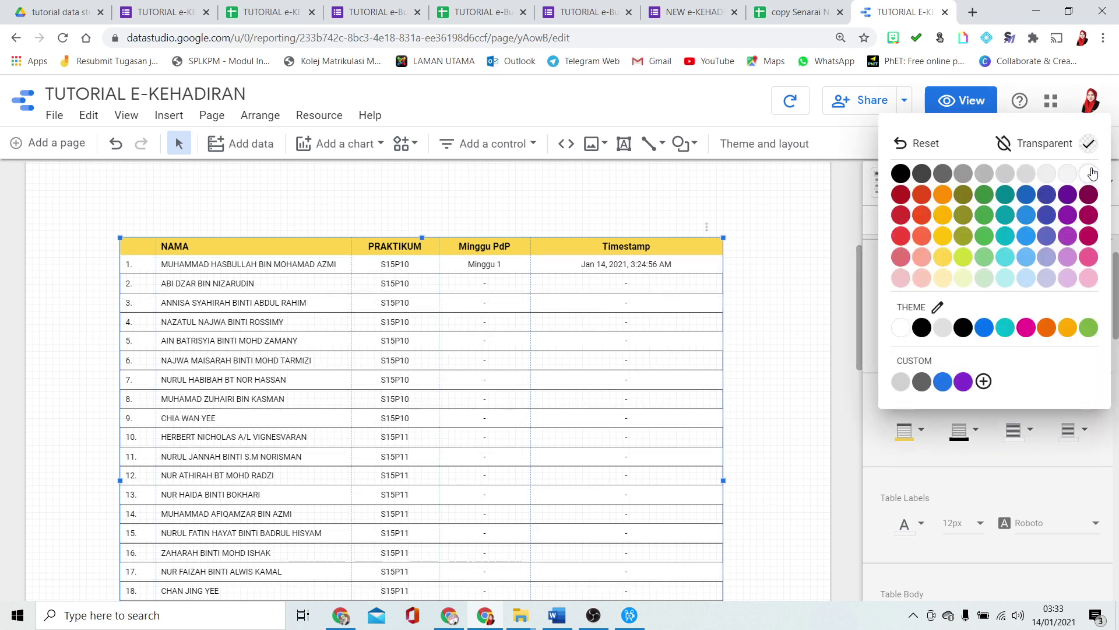
left_click(1090, 174)
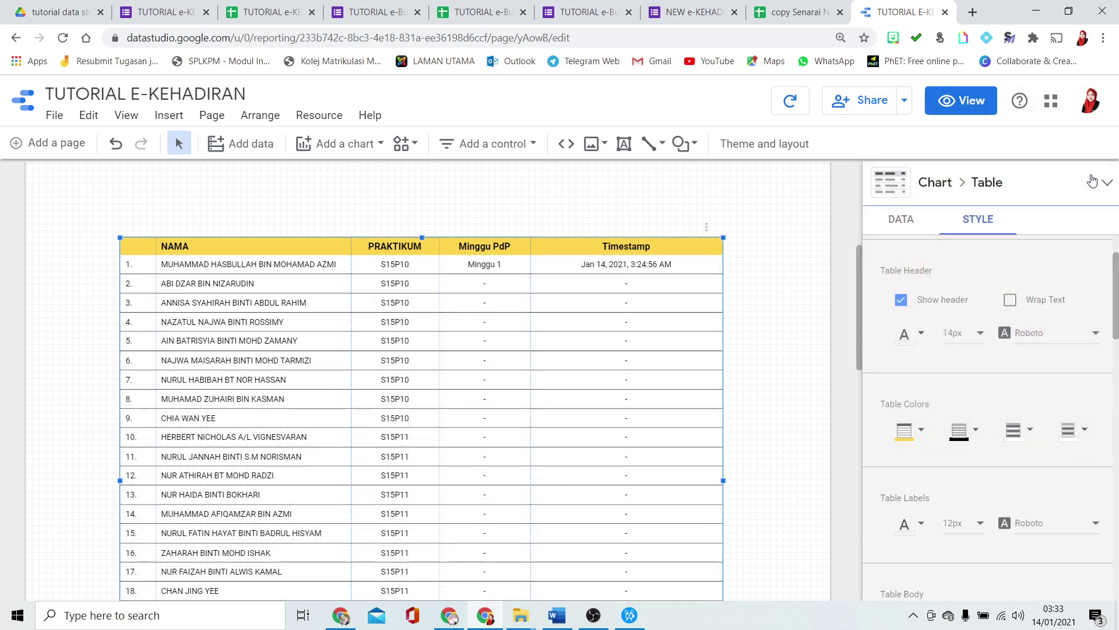
left_click(899, 217)
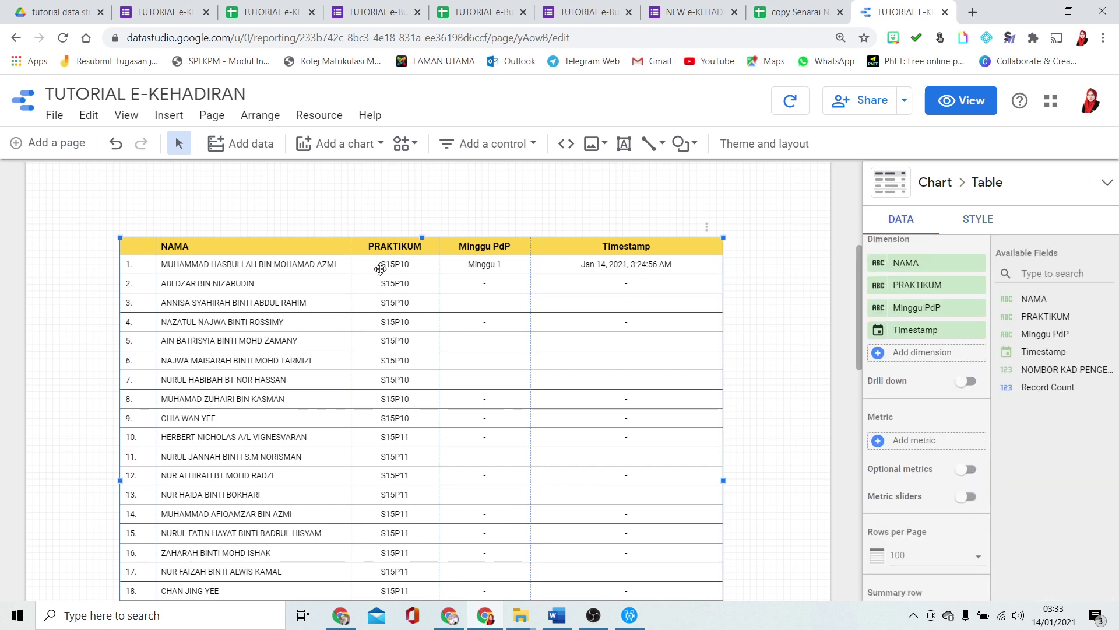
left_click(793, 345)
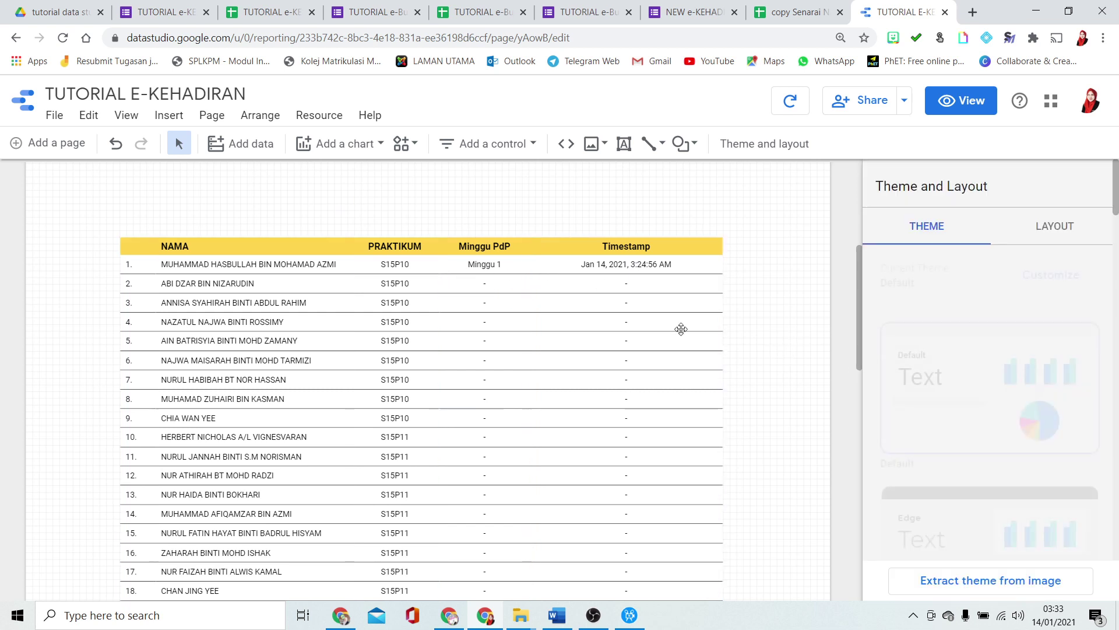
Submit another attendance form response with ID 104 for week Minggu 1
left_click(788, 8)
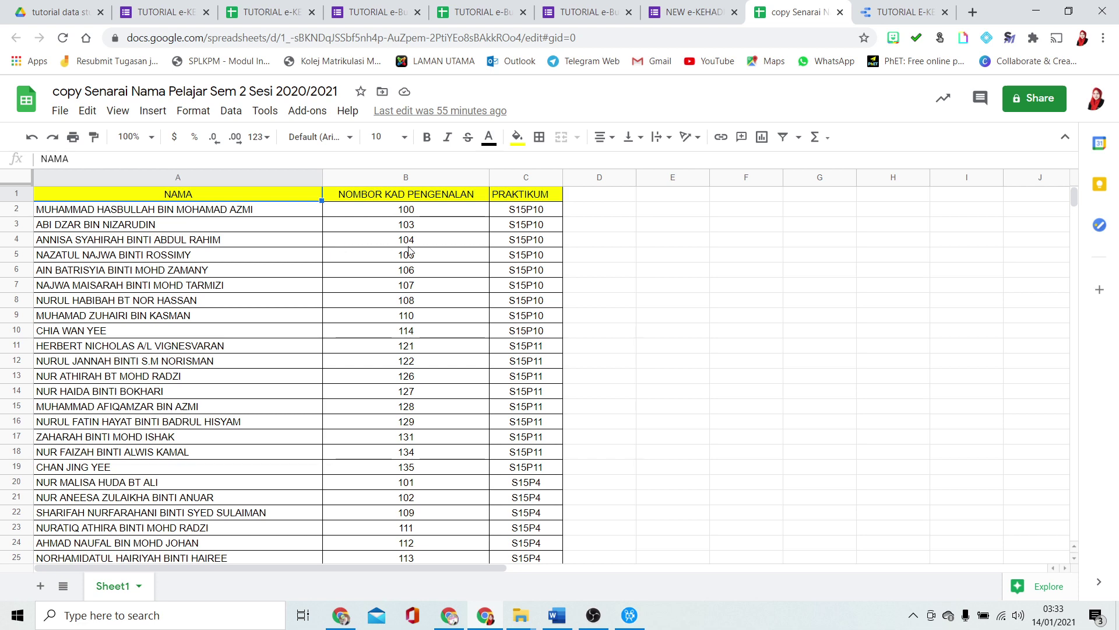
left_click(588, 10)
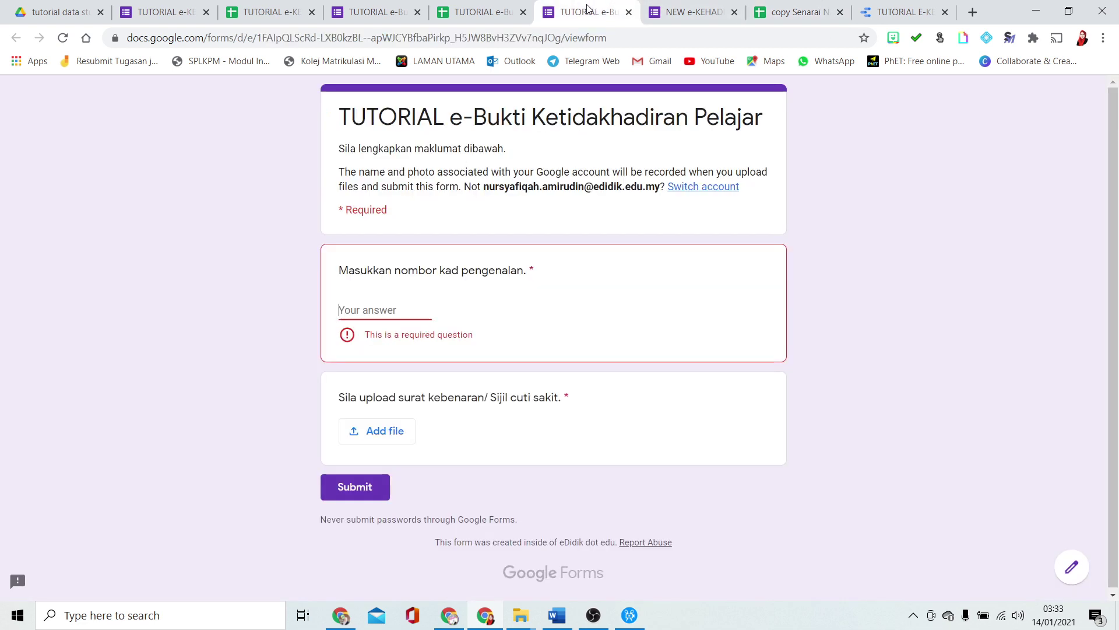
left_click(674, 6)
left_click(393, 223)
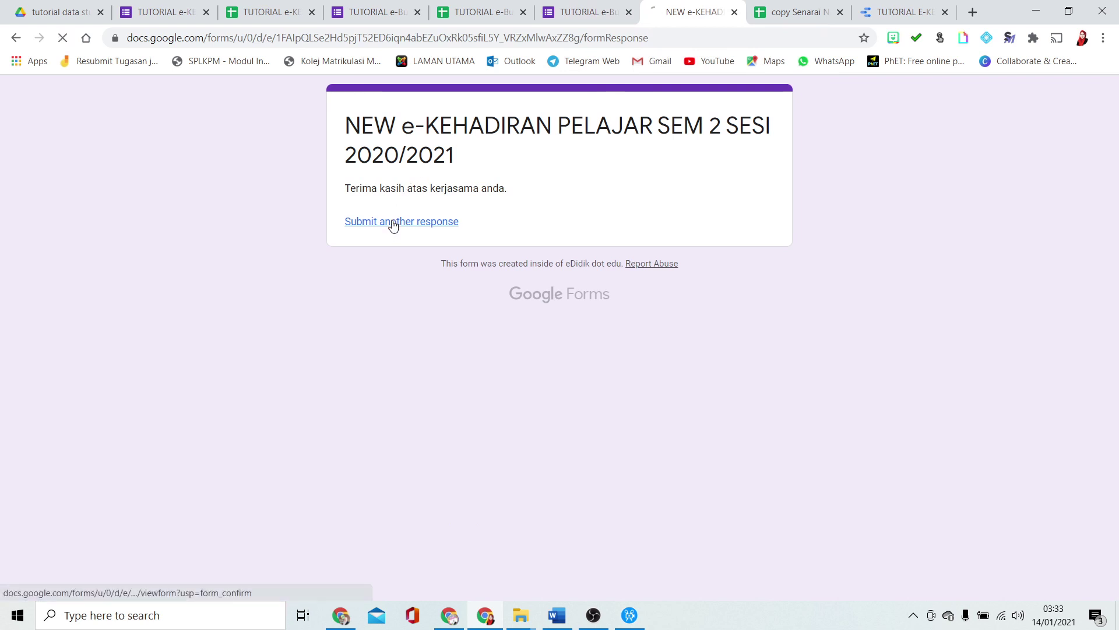
left_click(371, 304)
type("104")
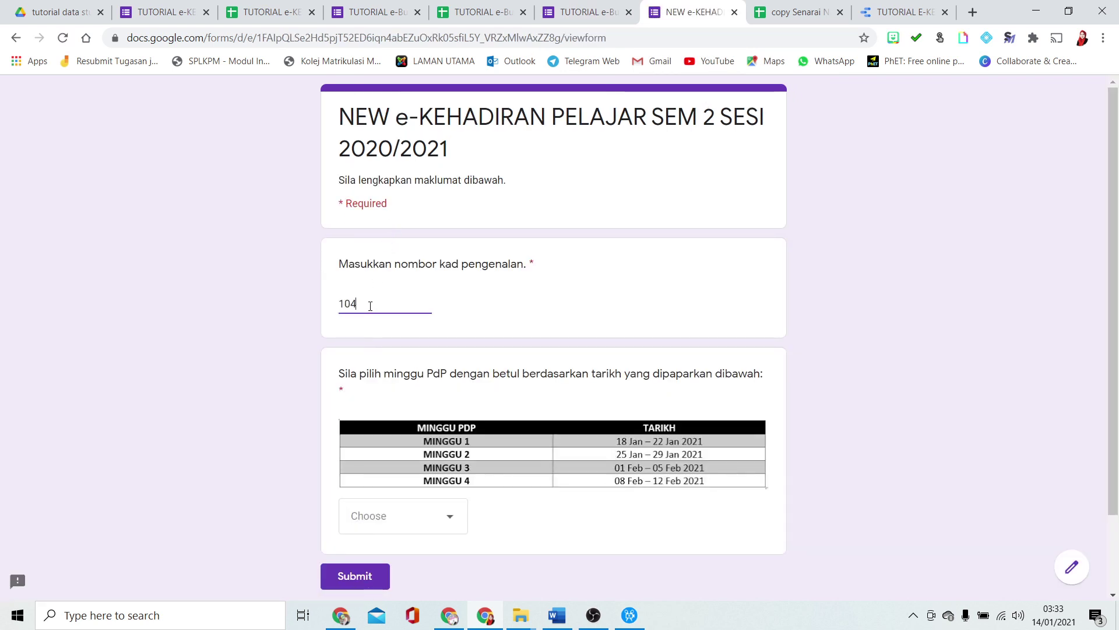
left_click(379, 525)
left_click(404, 469)
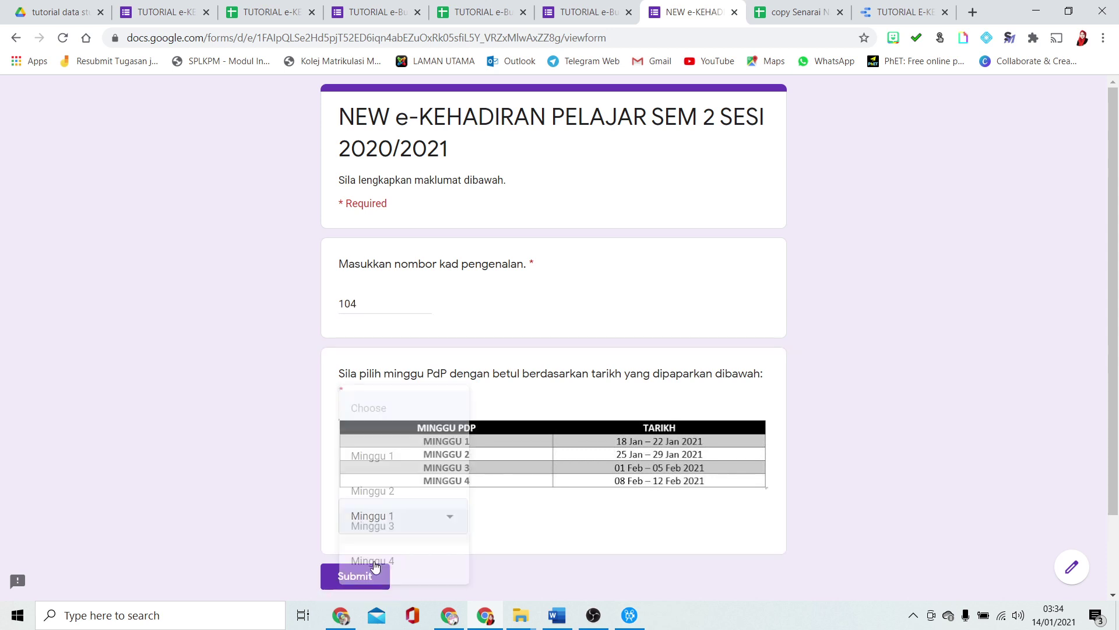
left_click(361, 577)
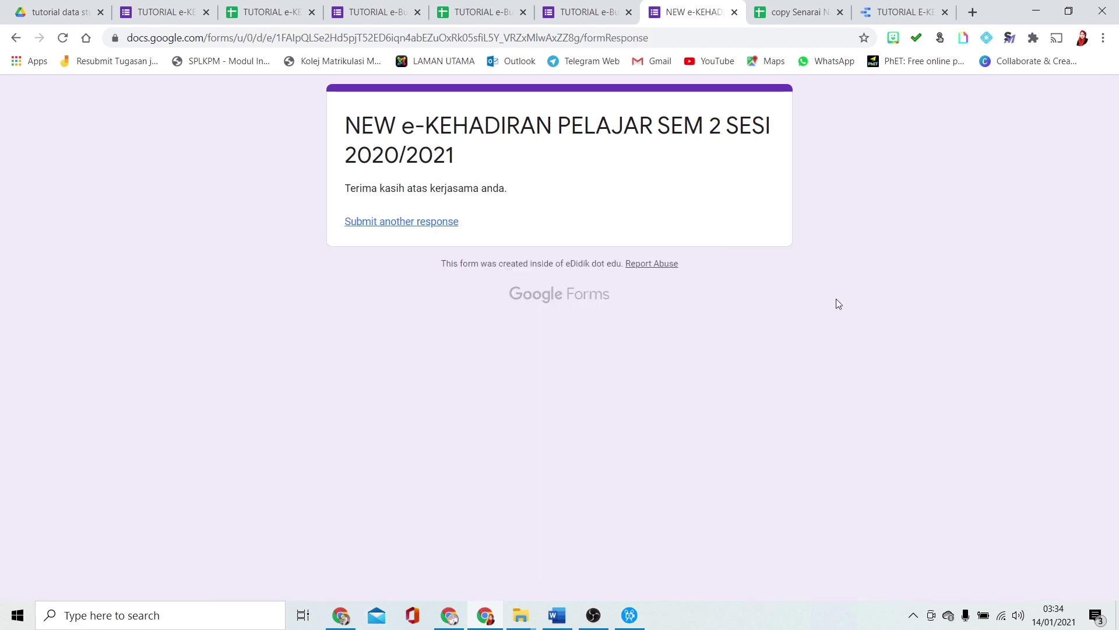
Confirm the new response row appears in the form's responses sheet
left_click(509, 5)
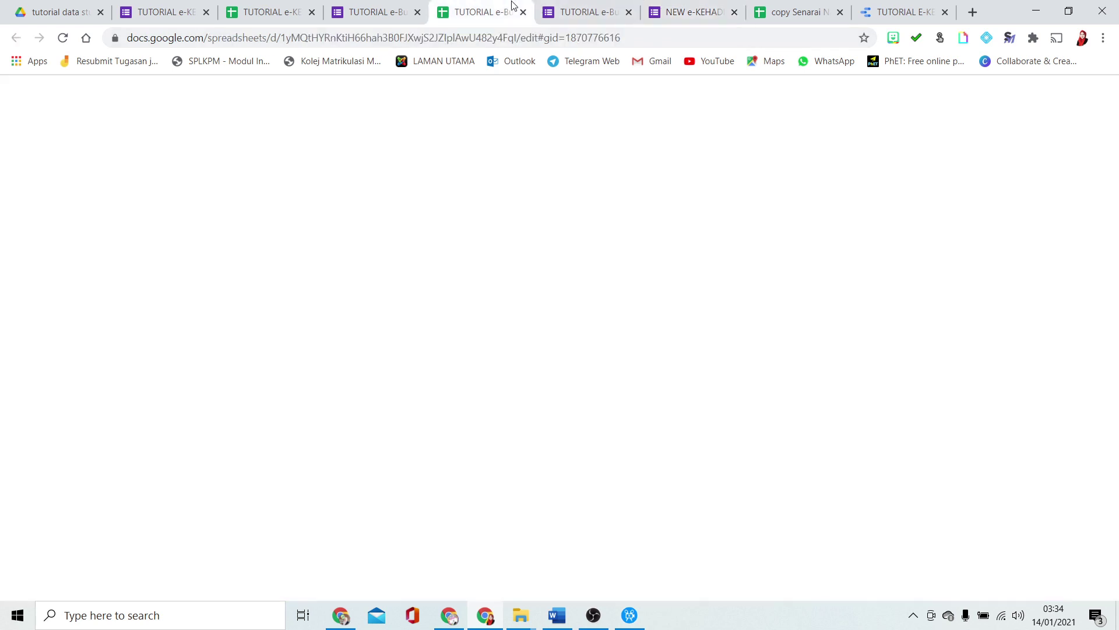
left_click(271, 12)
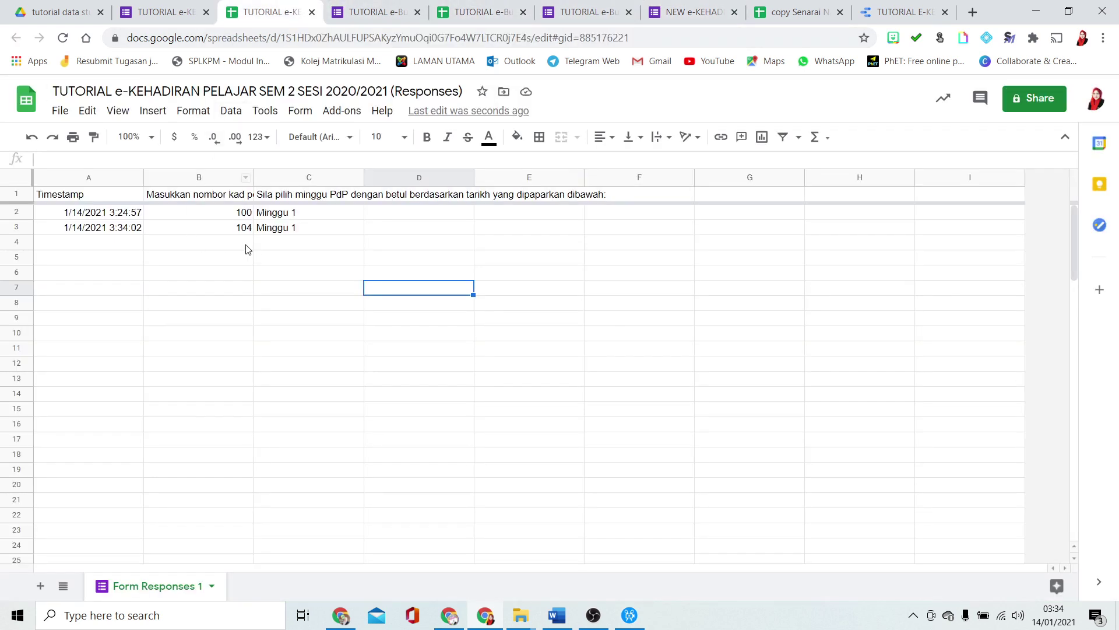
left_click(894, 5)
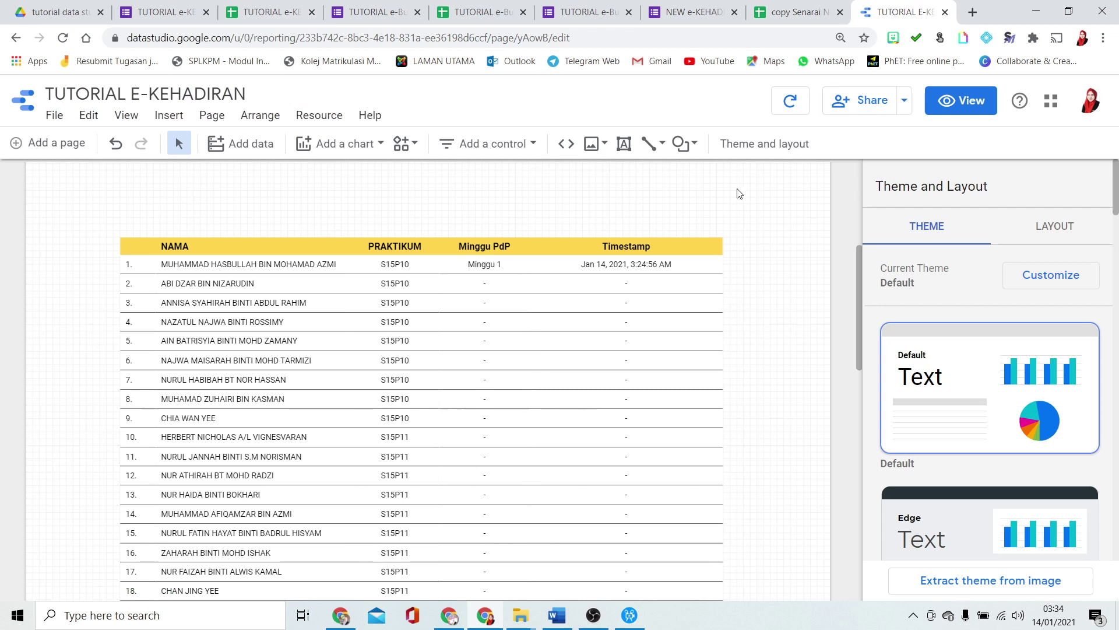
Refresh the report data so the second Minggu 1 attendee shows, then select the table's settings
left_click(790, 101)
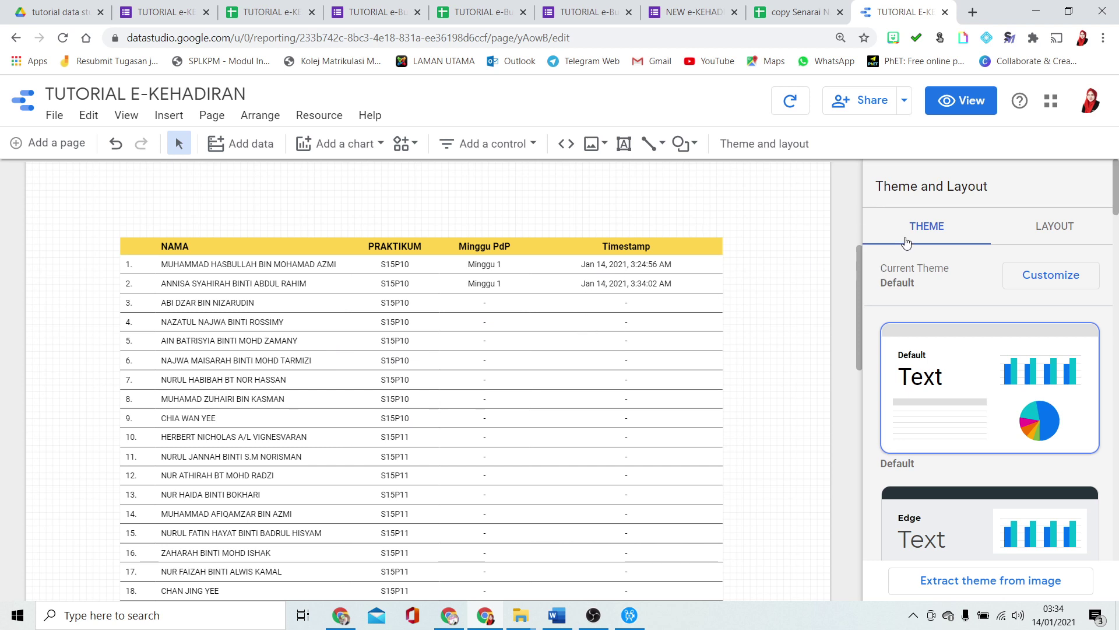
left_click(693, 245)
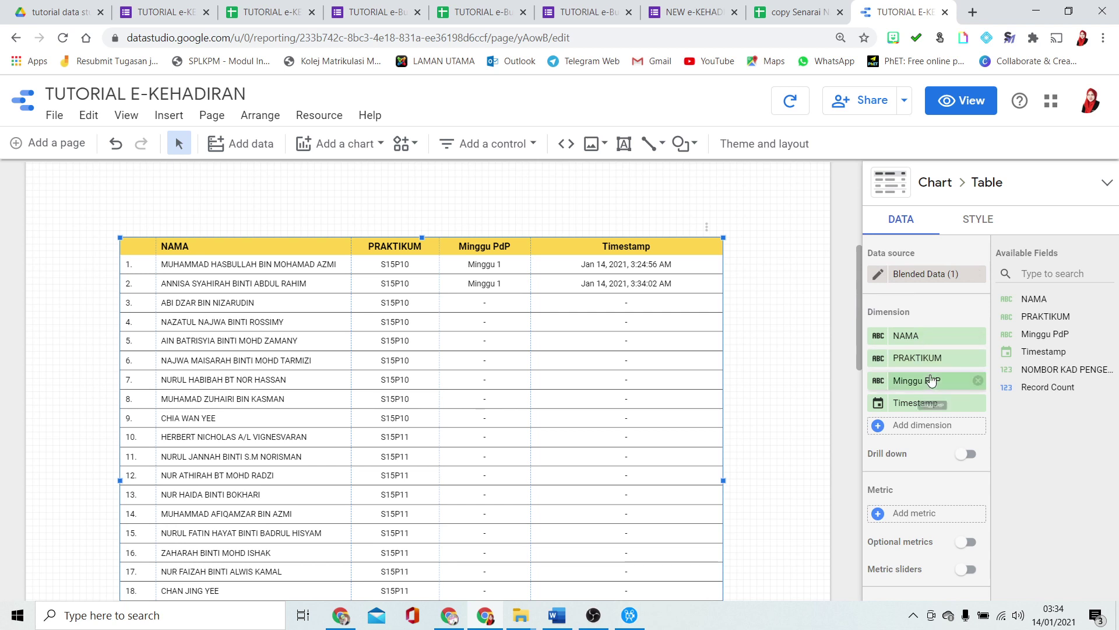
scroll(939, 394, "down", 3)
scroll(939, 394, "down", 4)
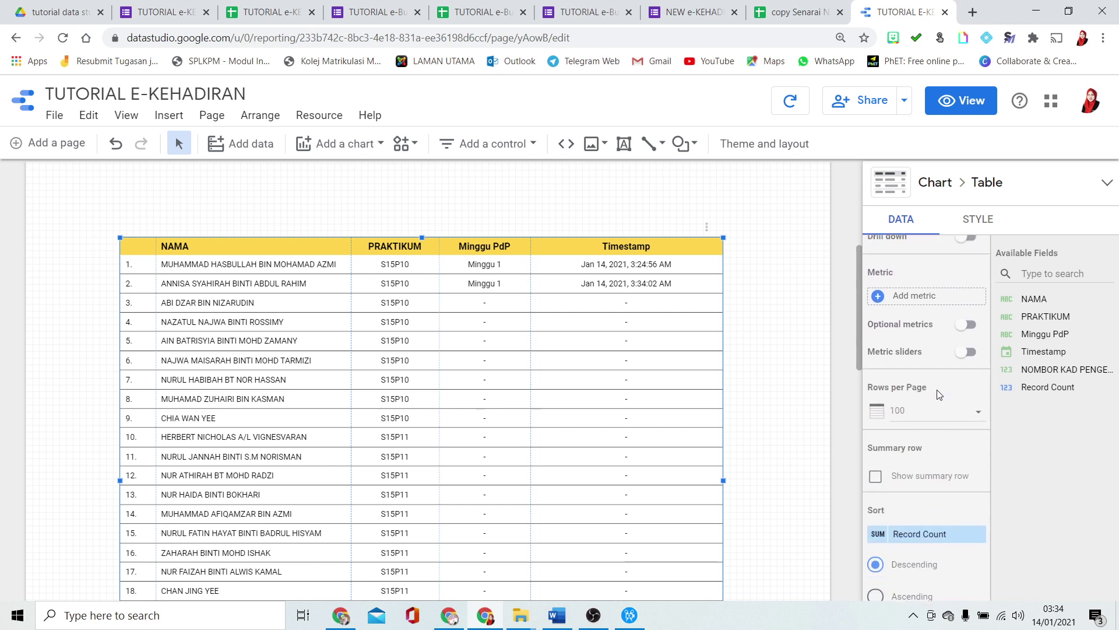
scroll(939, 394, "down", 4)
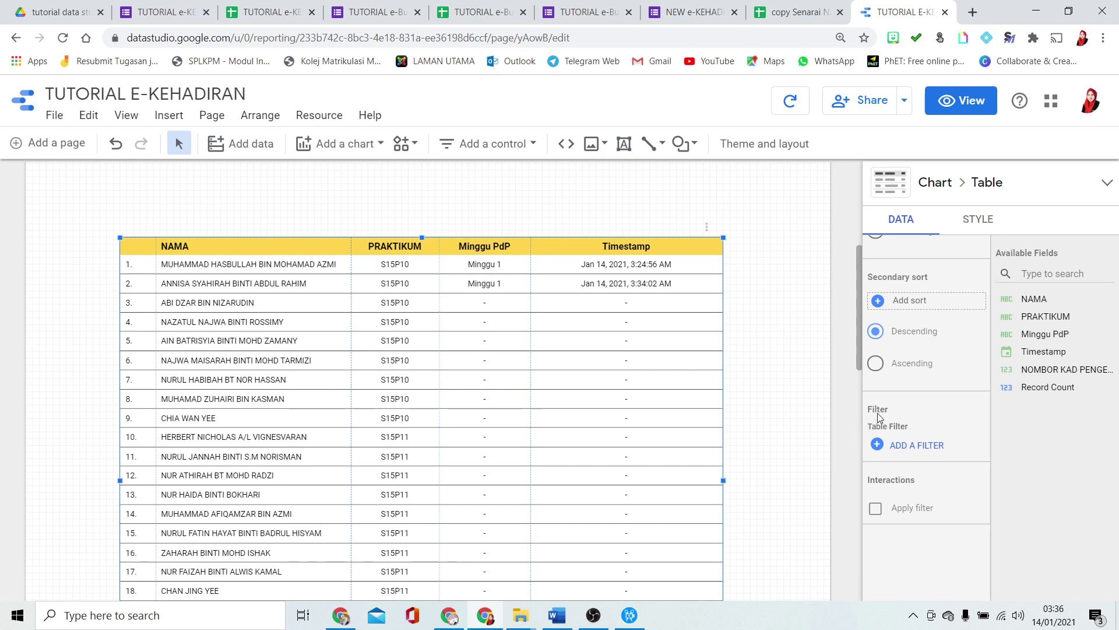
Add a table filter that excludes rows where Timestamp Is Null
left_click(883, 447)
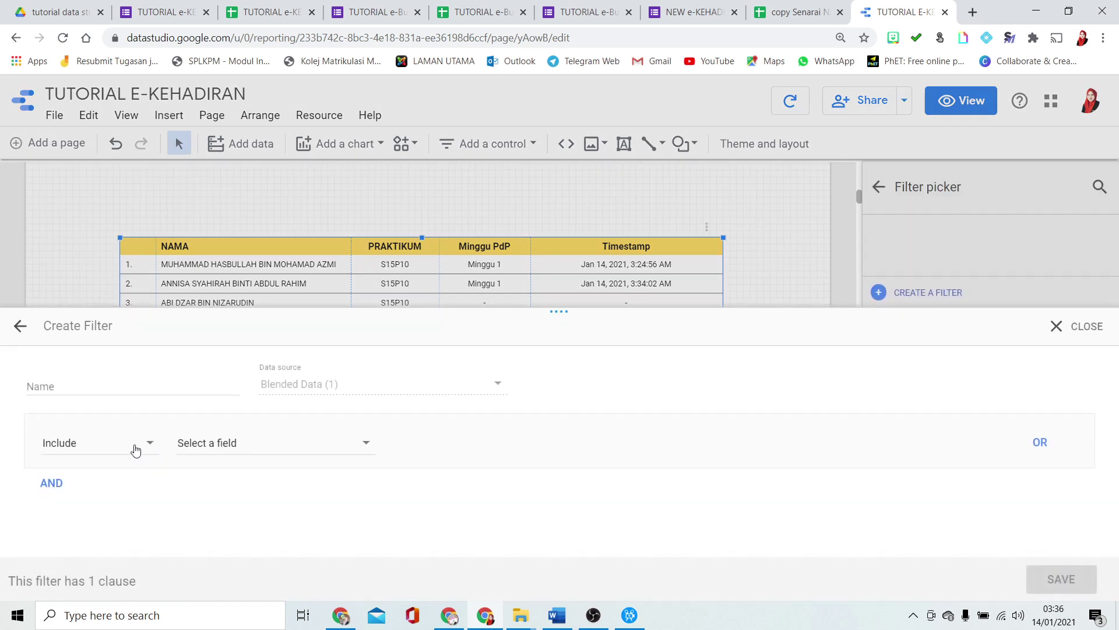
left_click(135, 449)
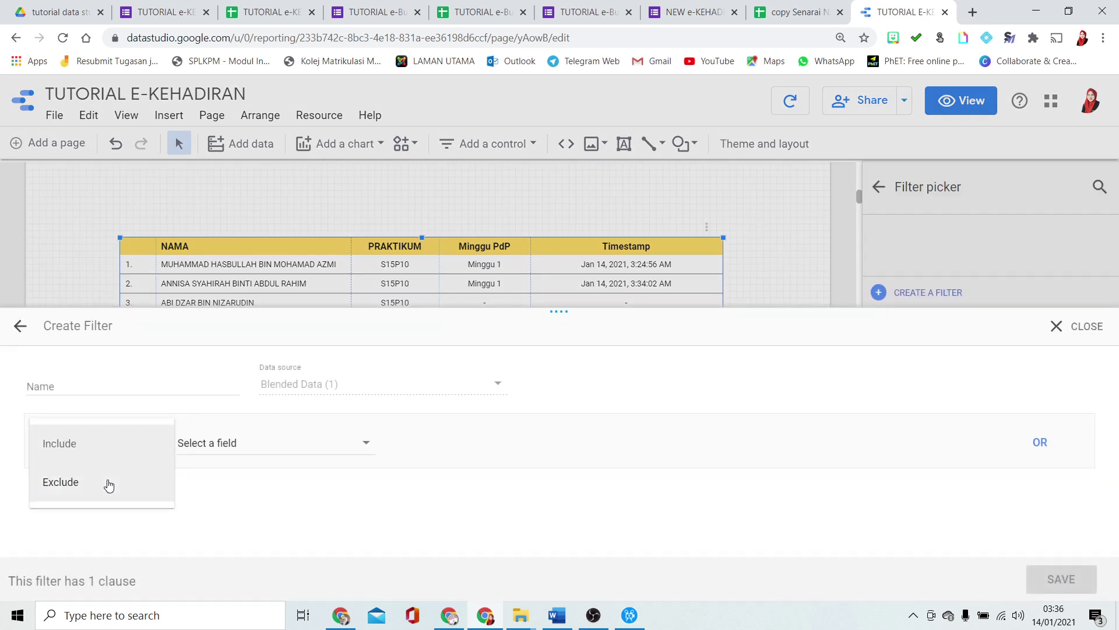
left_click(90, 495)
left_click(261, 443)
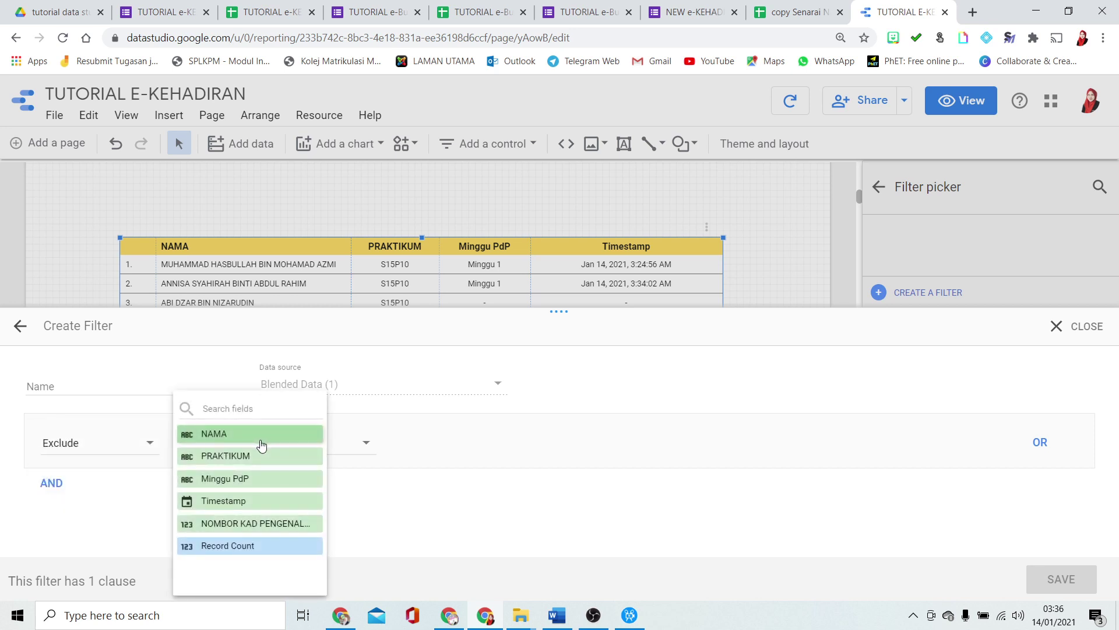
left_click(245, 500)
left_click(431, 448)
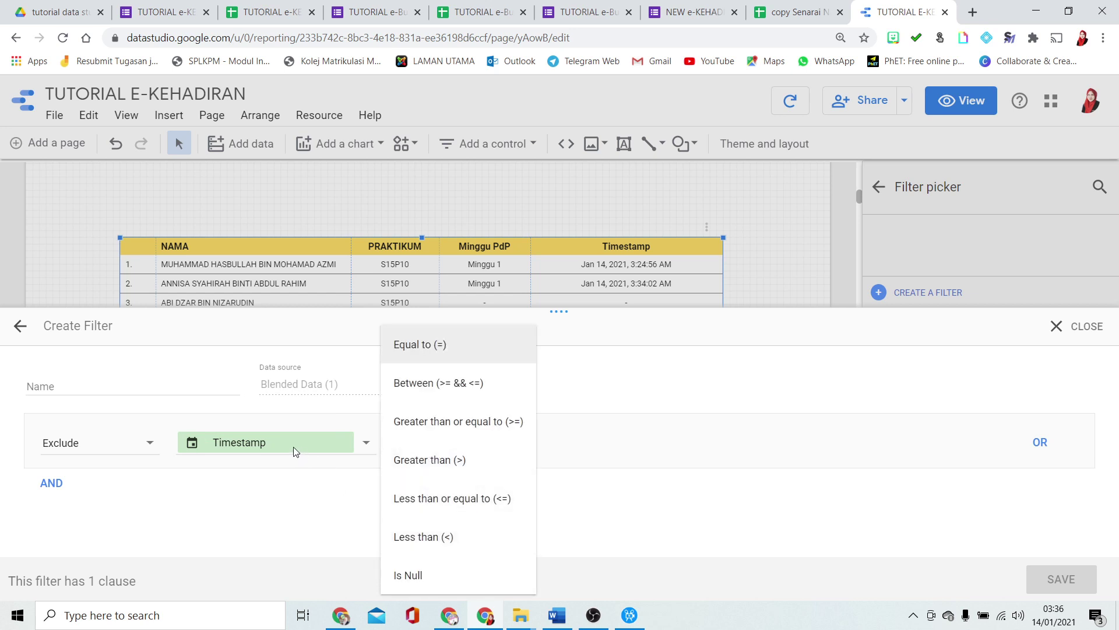
left_click(417, 577)
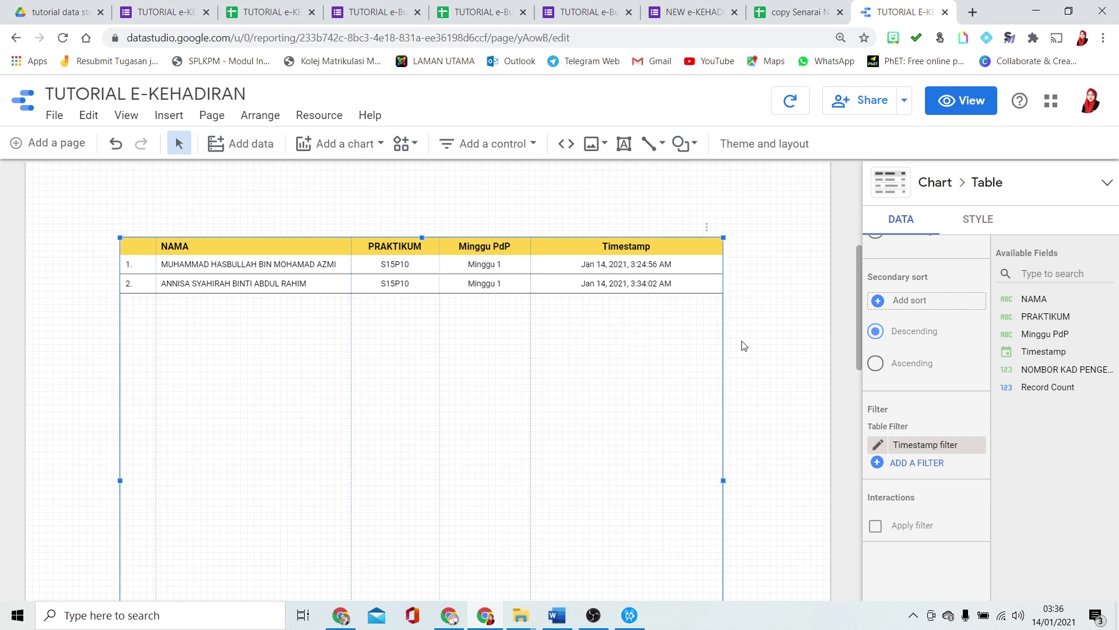
left_click(733, 350)
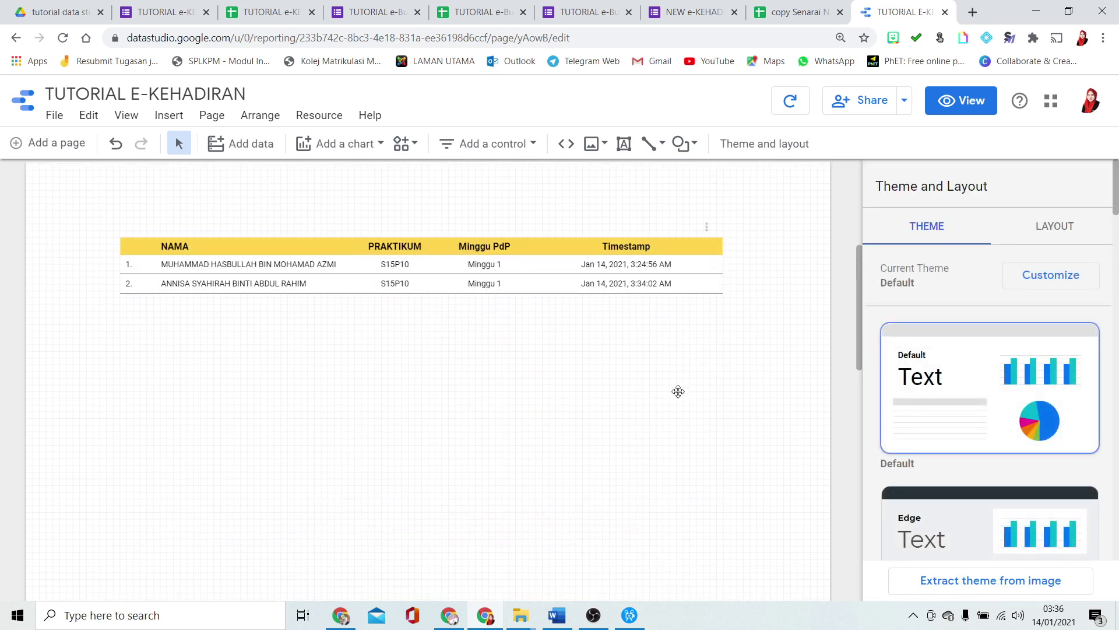
Set the attendance table's odd row colour to light cyan in its style settings
scroll(678, 391, "down", 3)
scroll(678, 391, "up", 6)
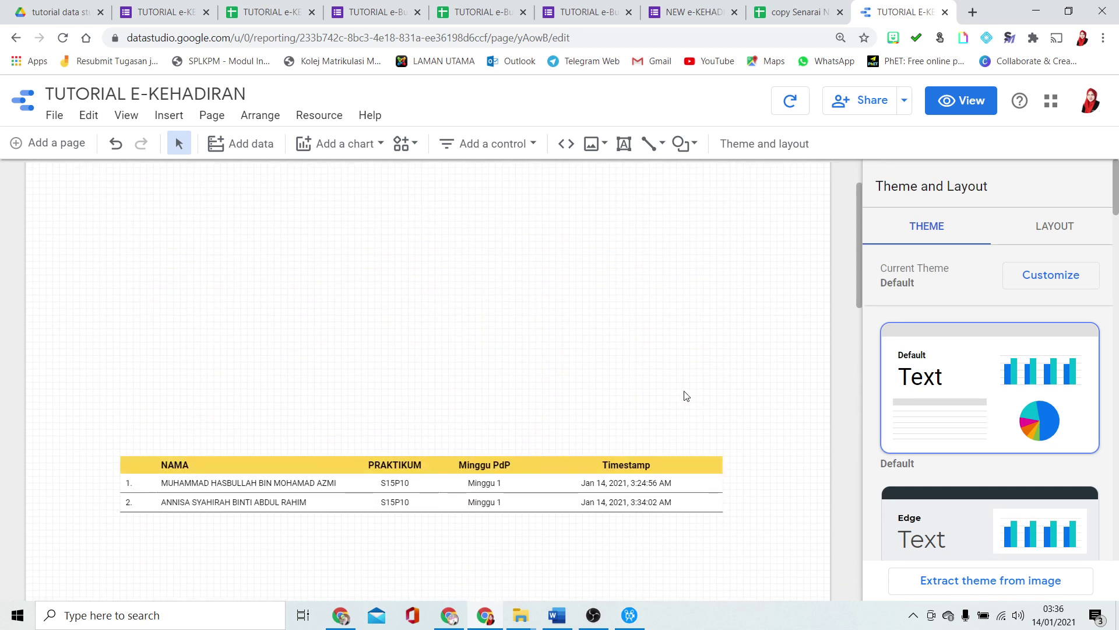
scroll(687, 395, "down", 3)
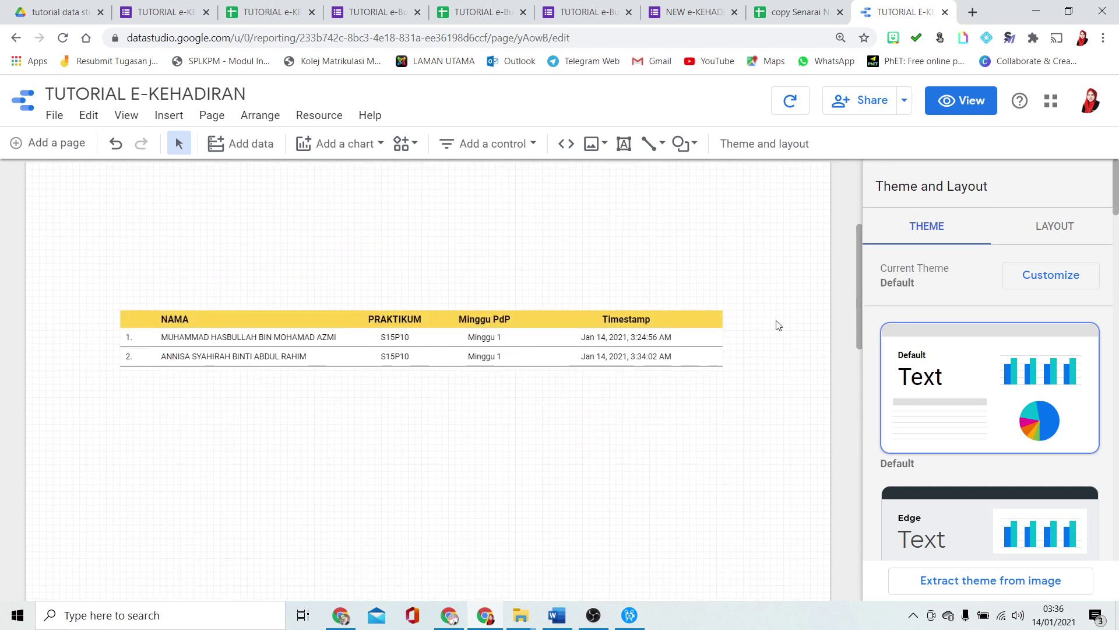
left_click(640, 334)
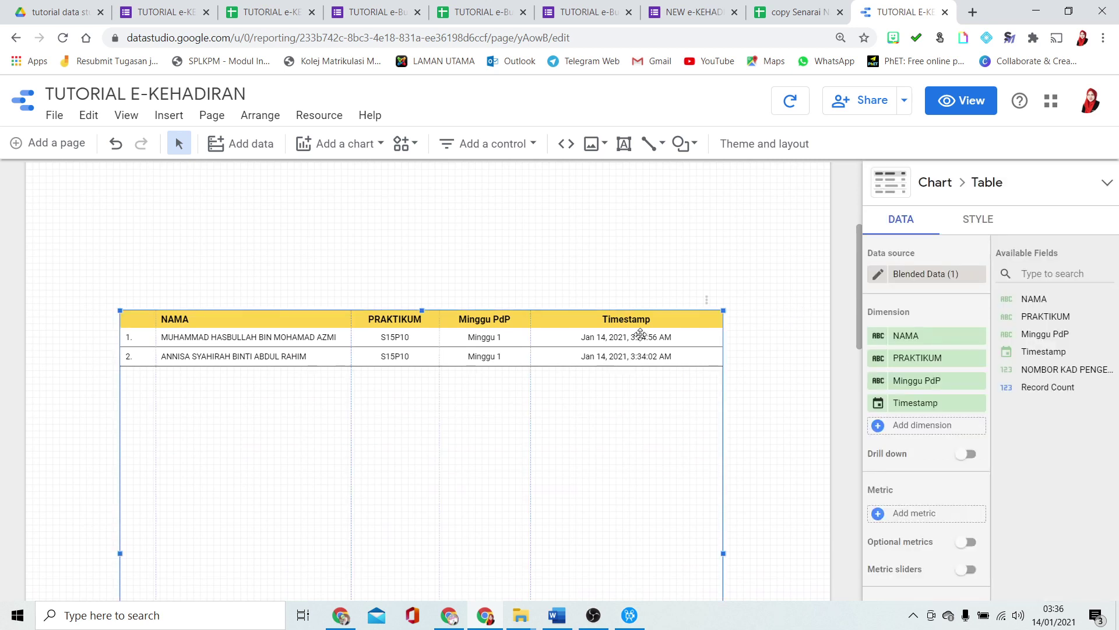
left_click(970, 217)
scroll(991, 303, "down", 3)
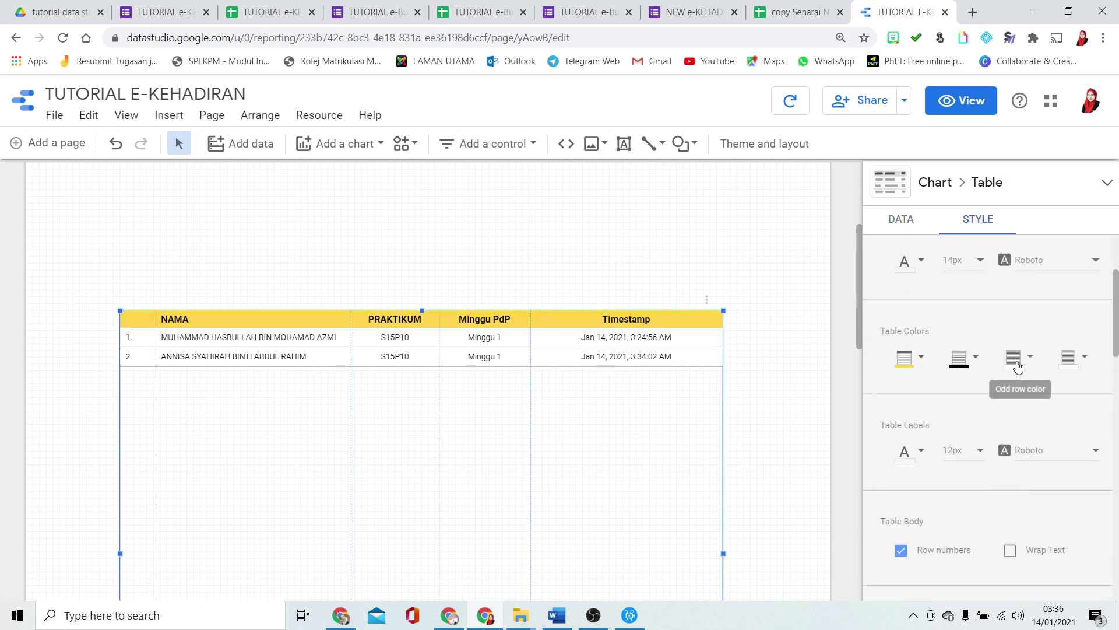
left_click(1018, 363)
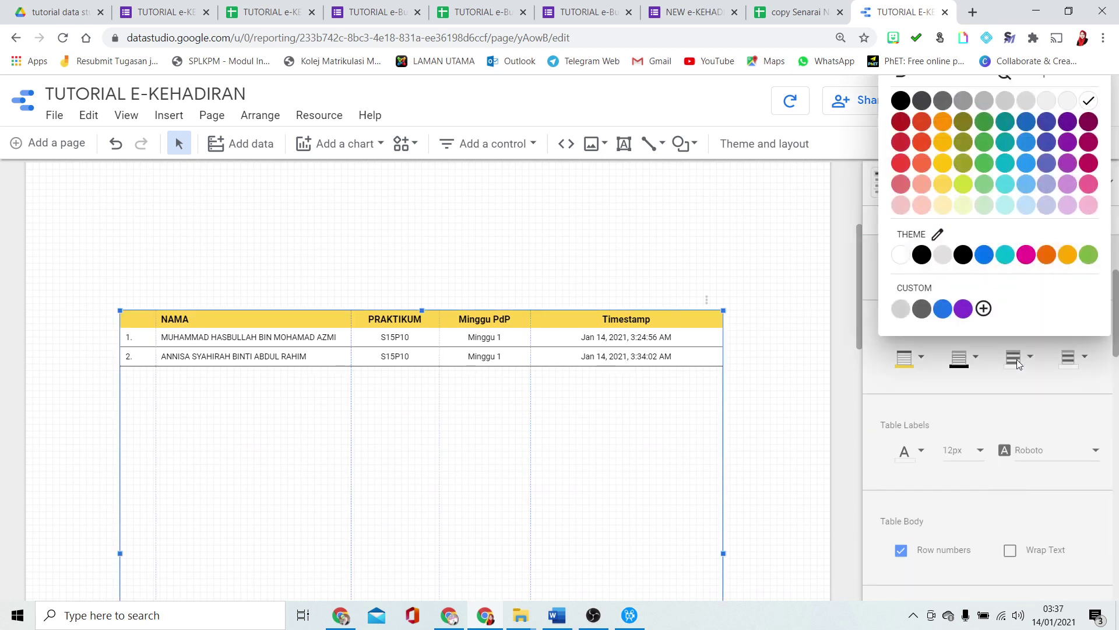
left_click(1005, 205)
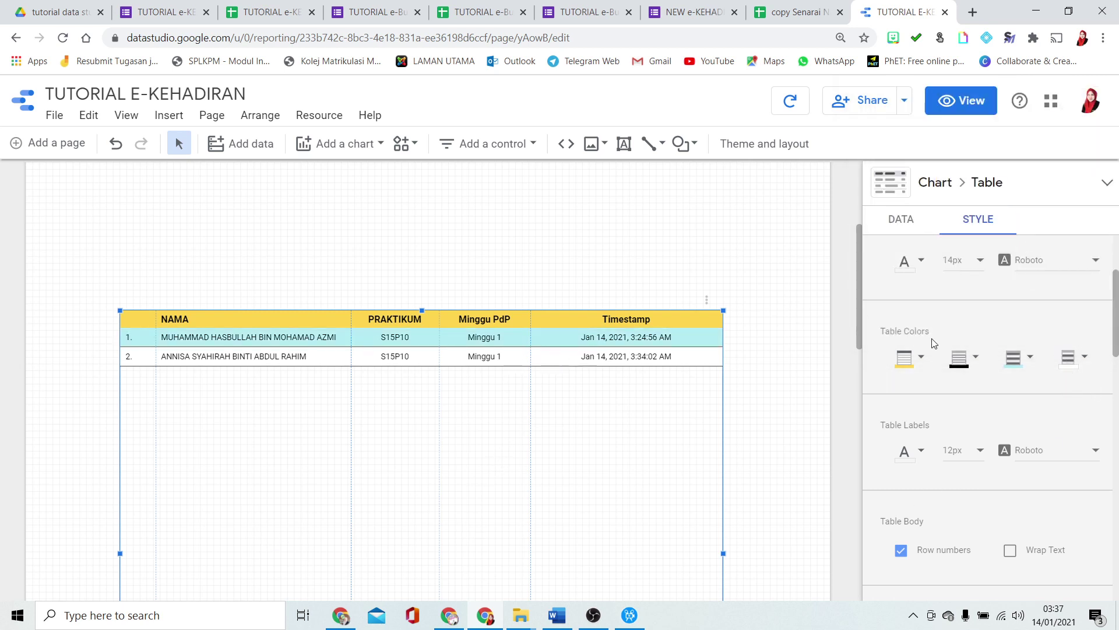
left_click(816, 371)
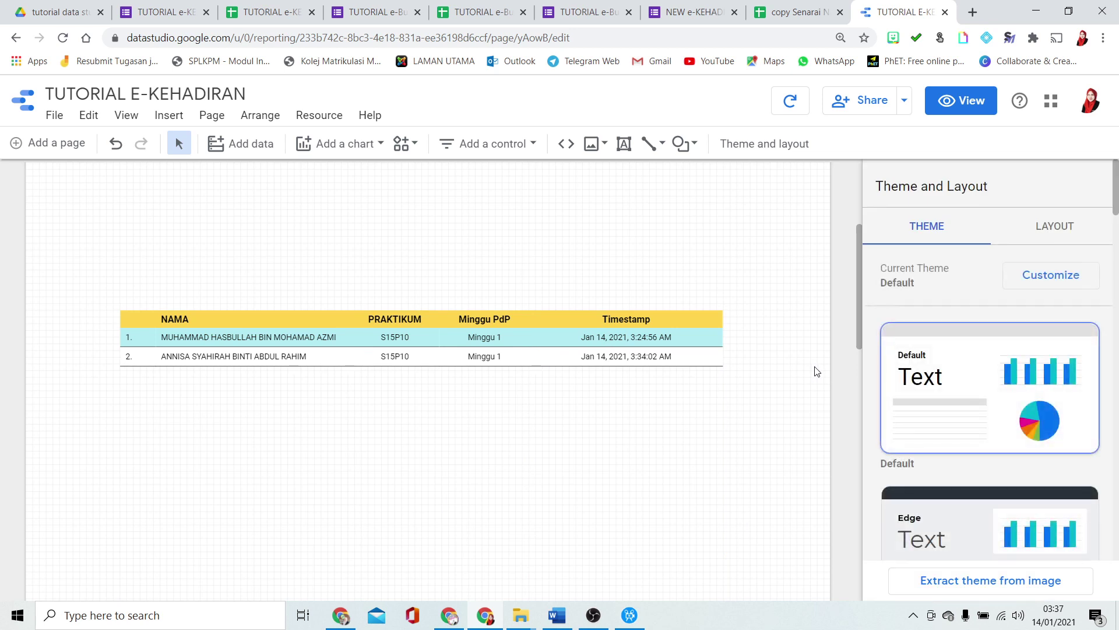
scroll(819, 366, "up", 4)
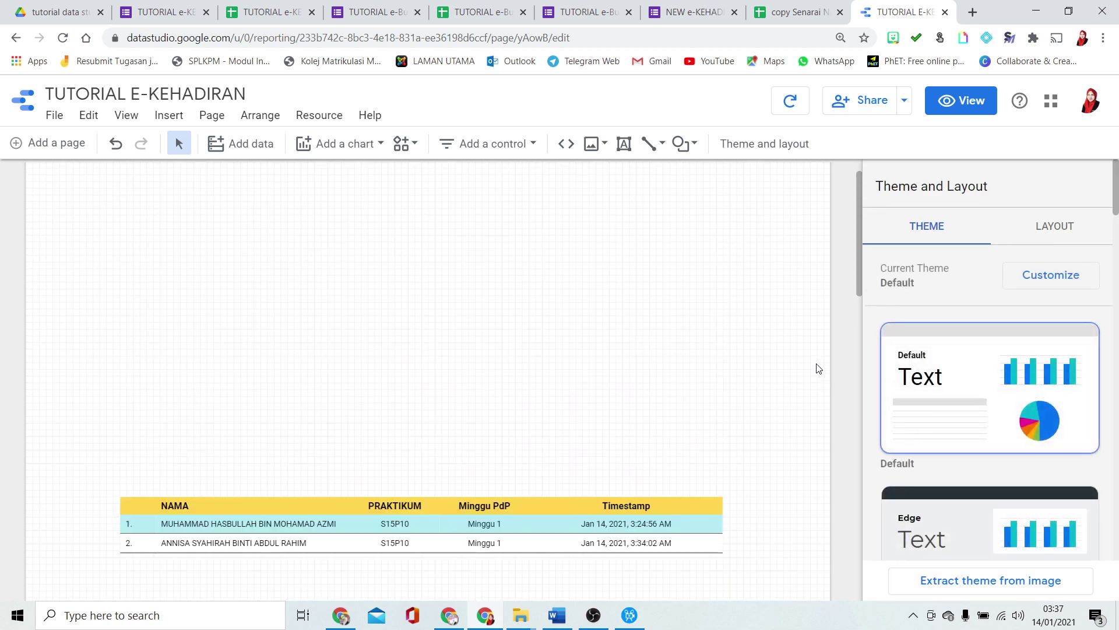
scroll(820, 369, "down", 1)
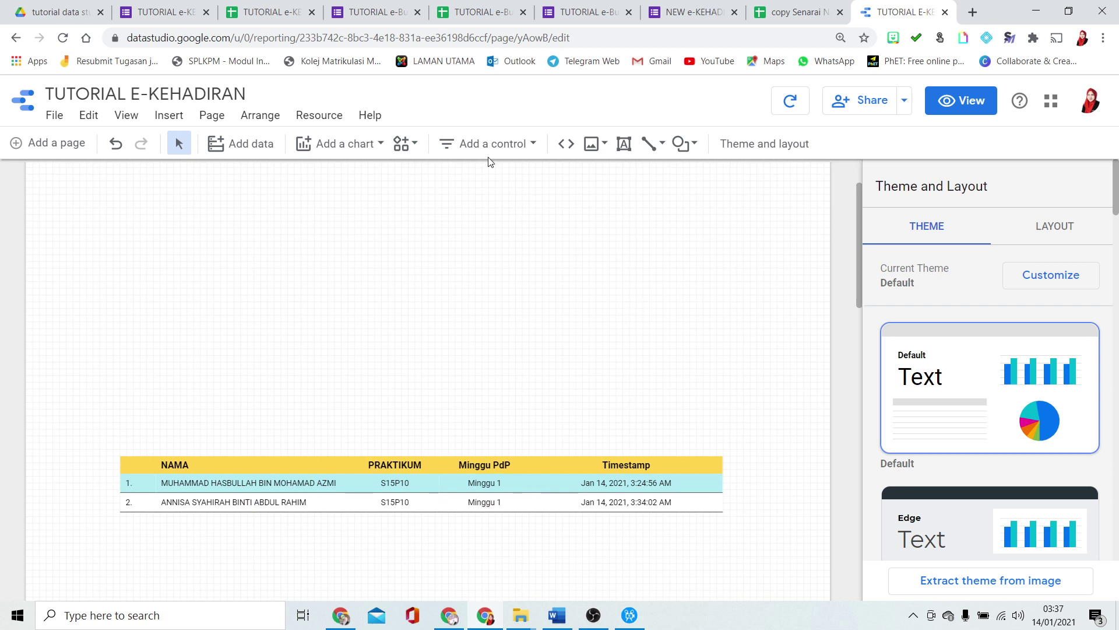
left_click(485, 140)
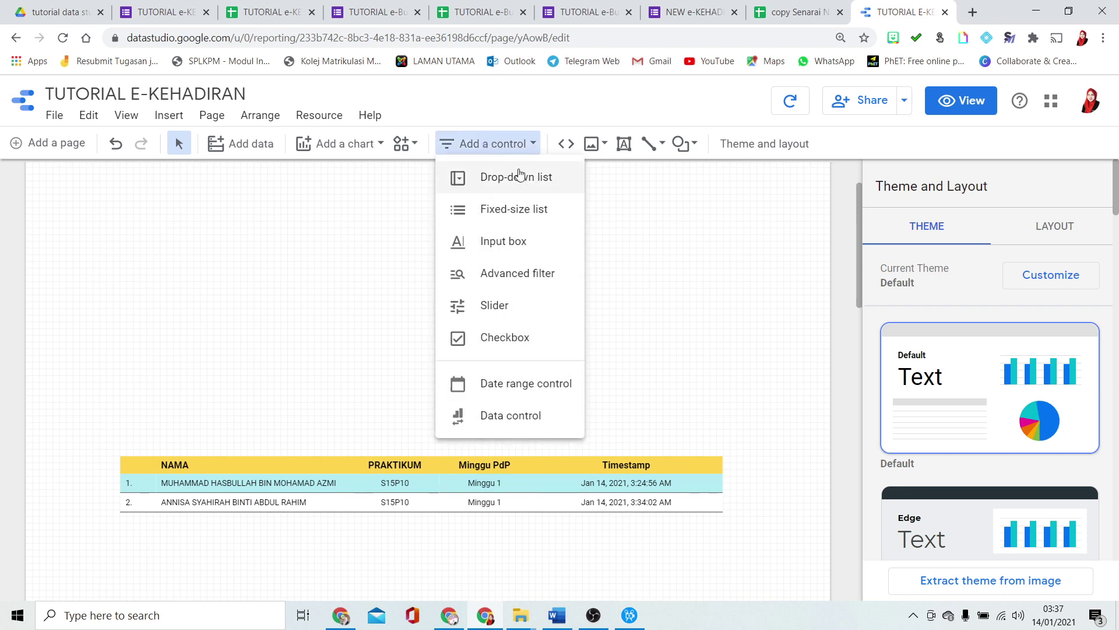
left_click(449, 614)
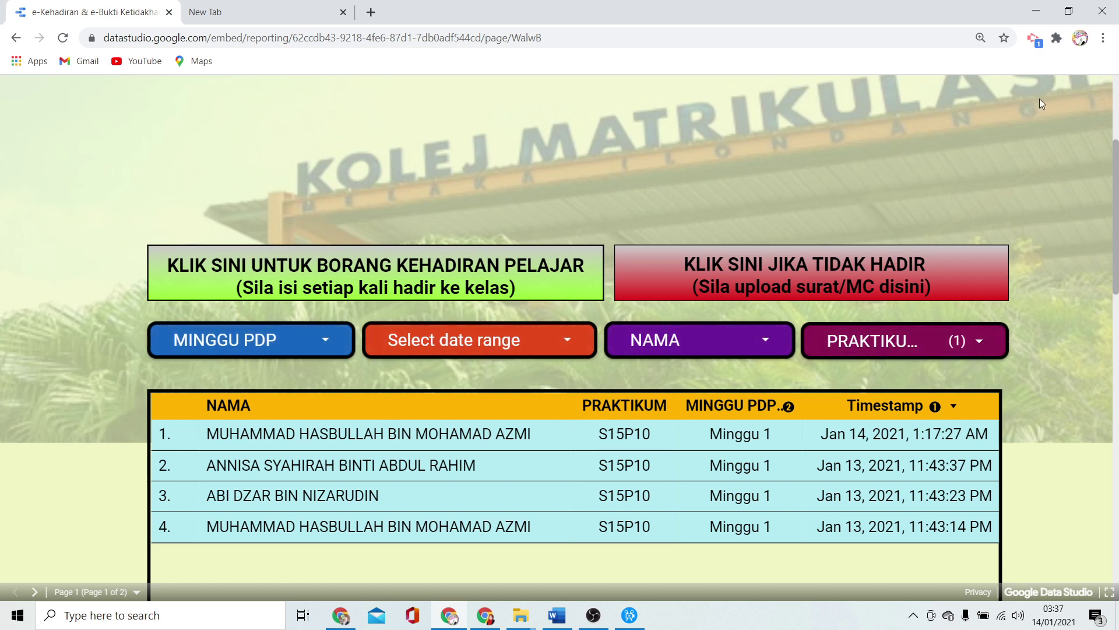
left_click(1032, 13)
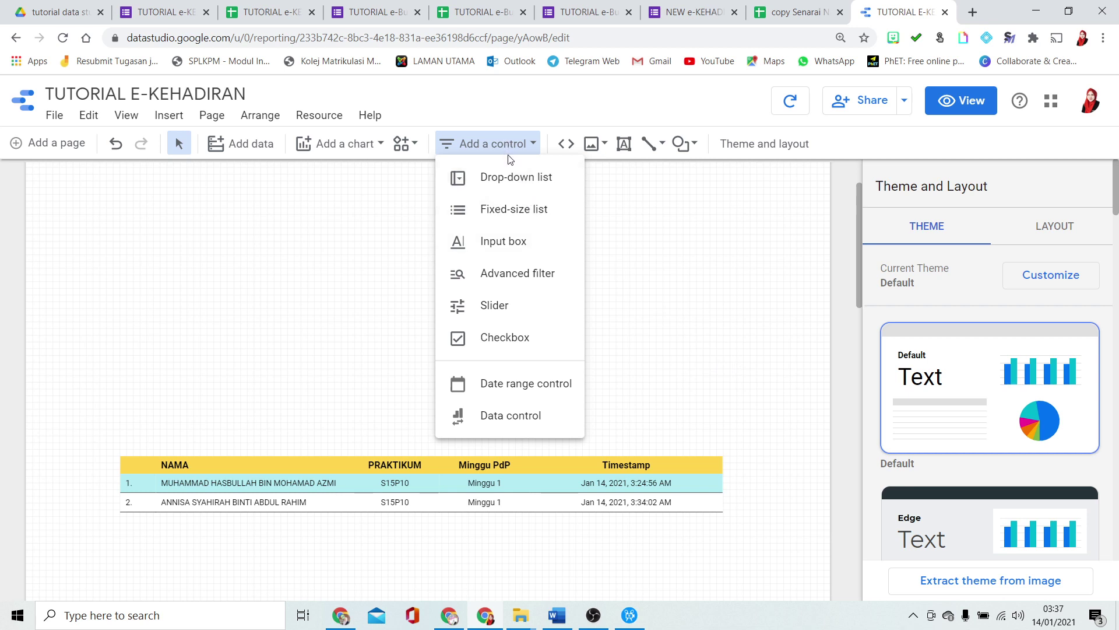
Place a drop-down list control on the NAMA field above the table and test it in view mode
left_click(505, 177)
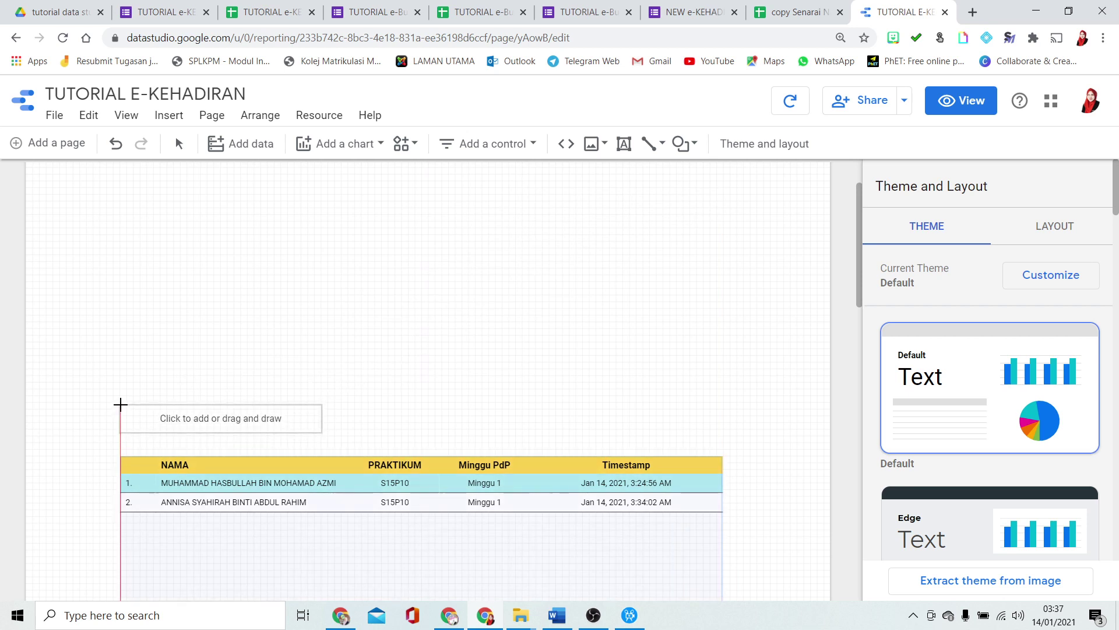
left_click(120, 404)
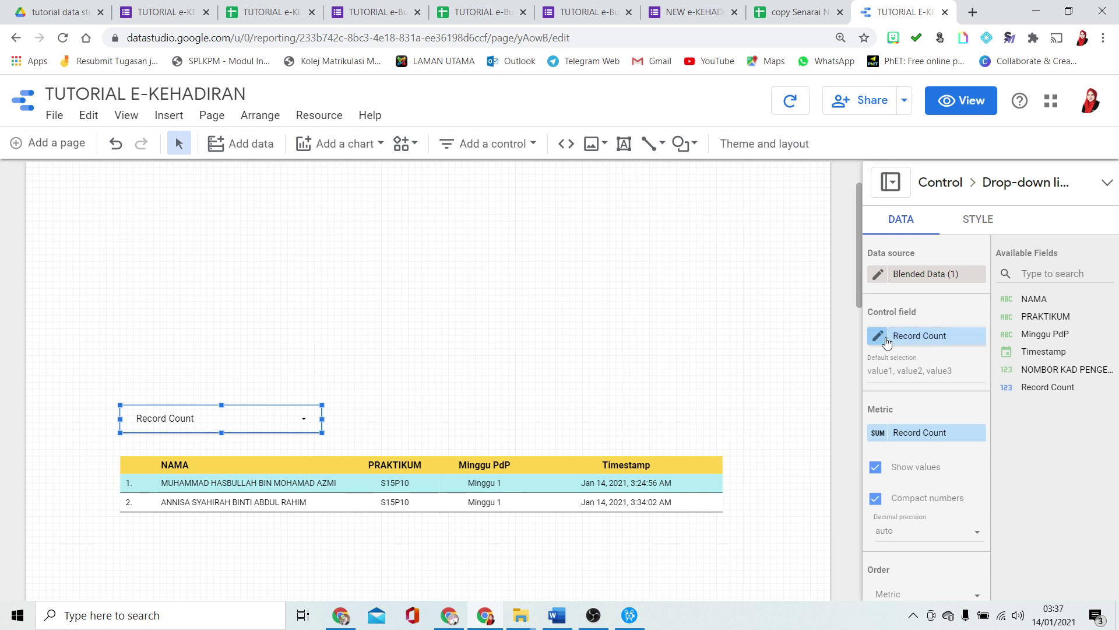
left_click(908, 335)
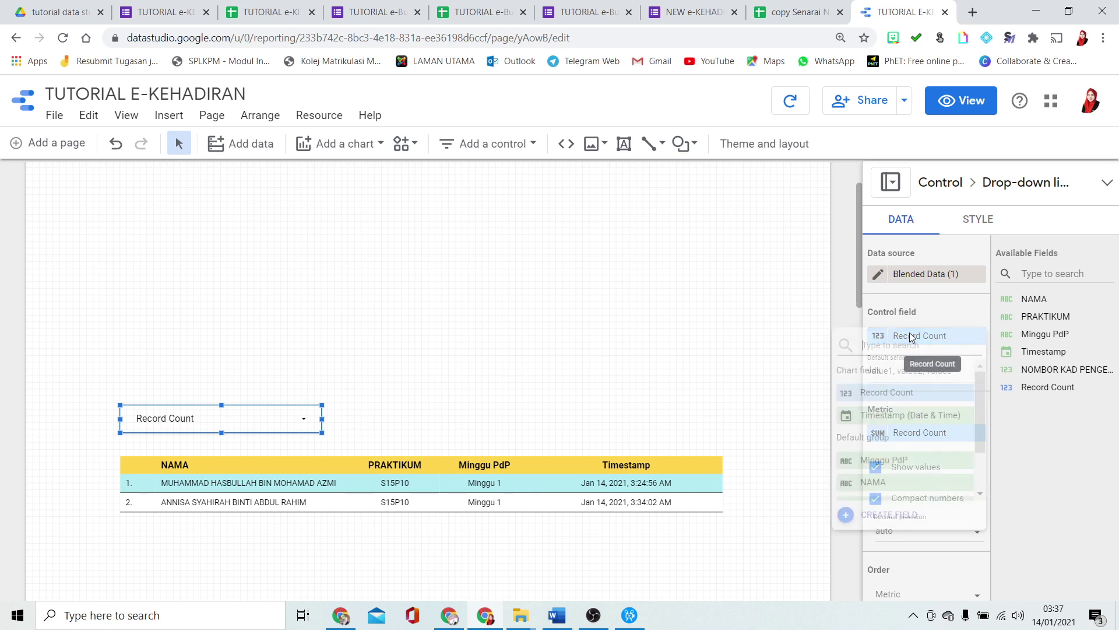
left_click(883, 482)
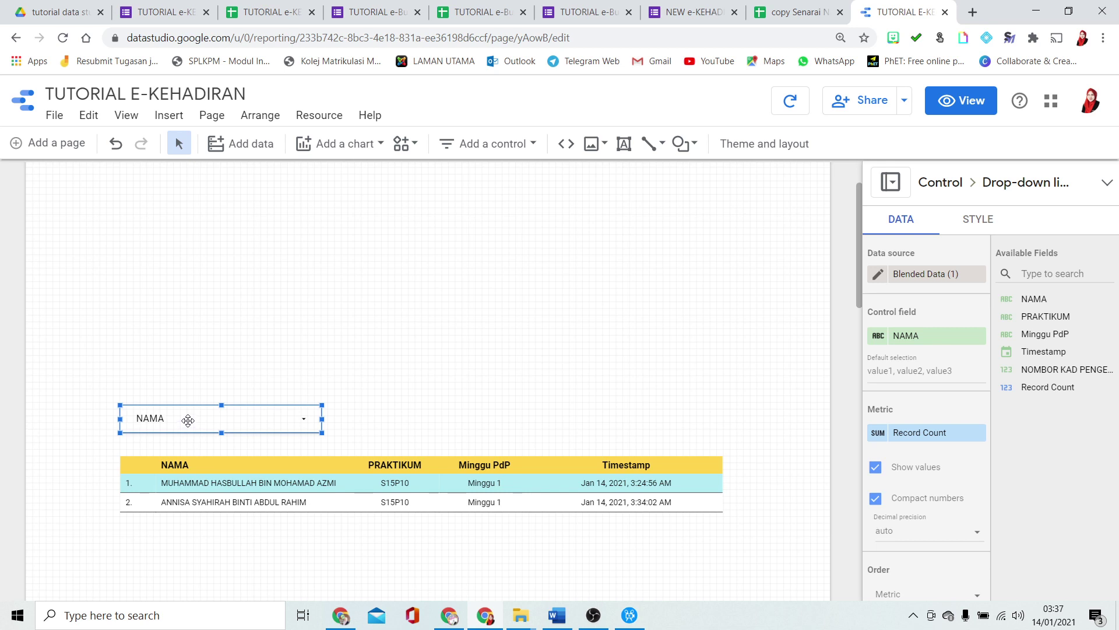
left_click(960, 100)
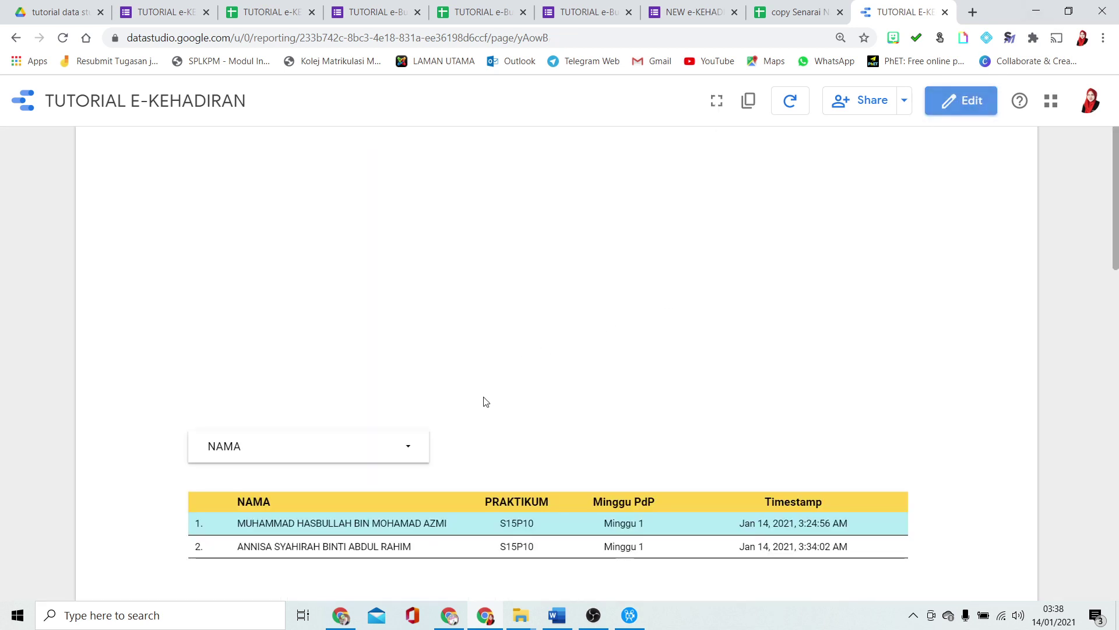
left_click(375, 447)
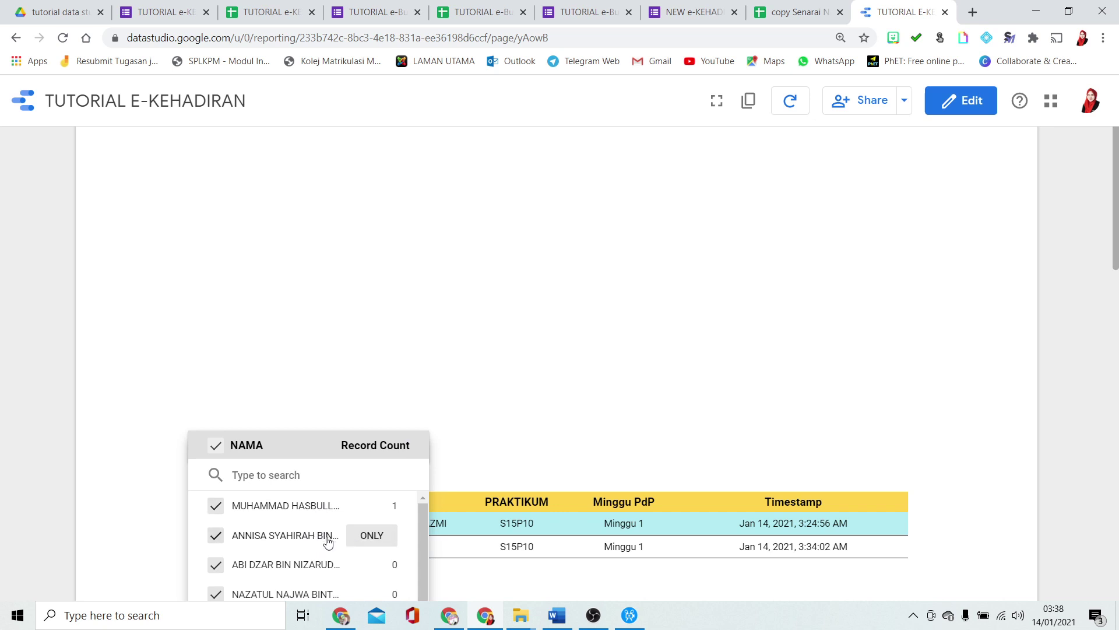
Set the NAMA control's checkbox fill colour to light purple, then return to view mode
left_click(368, 364)
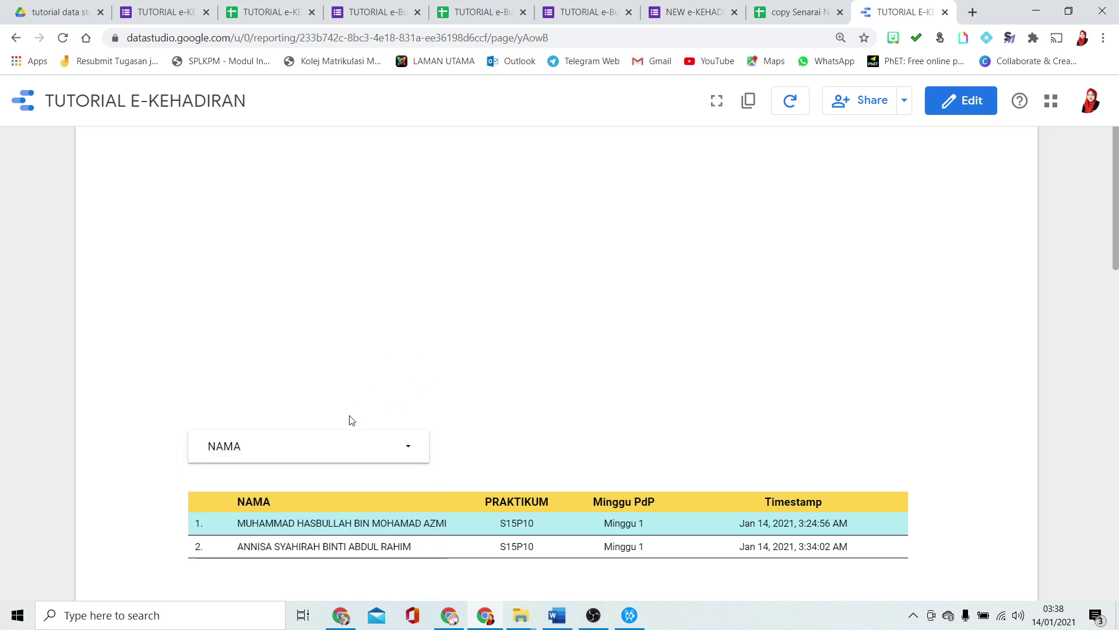
left_click(961, 100)
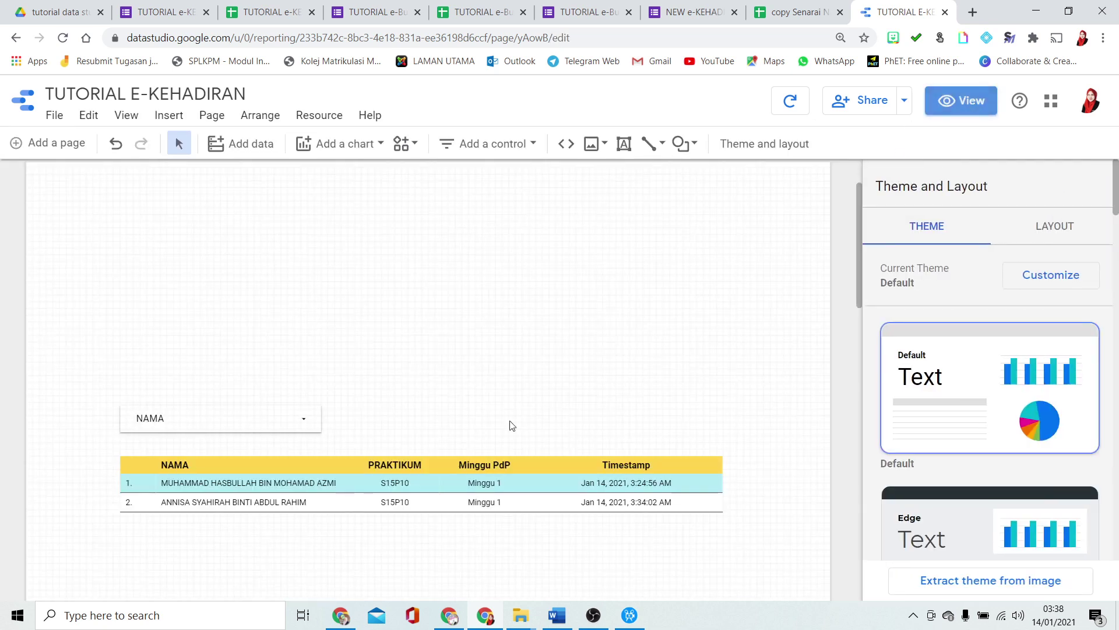
left_click(228, 426)
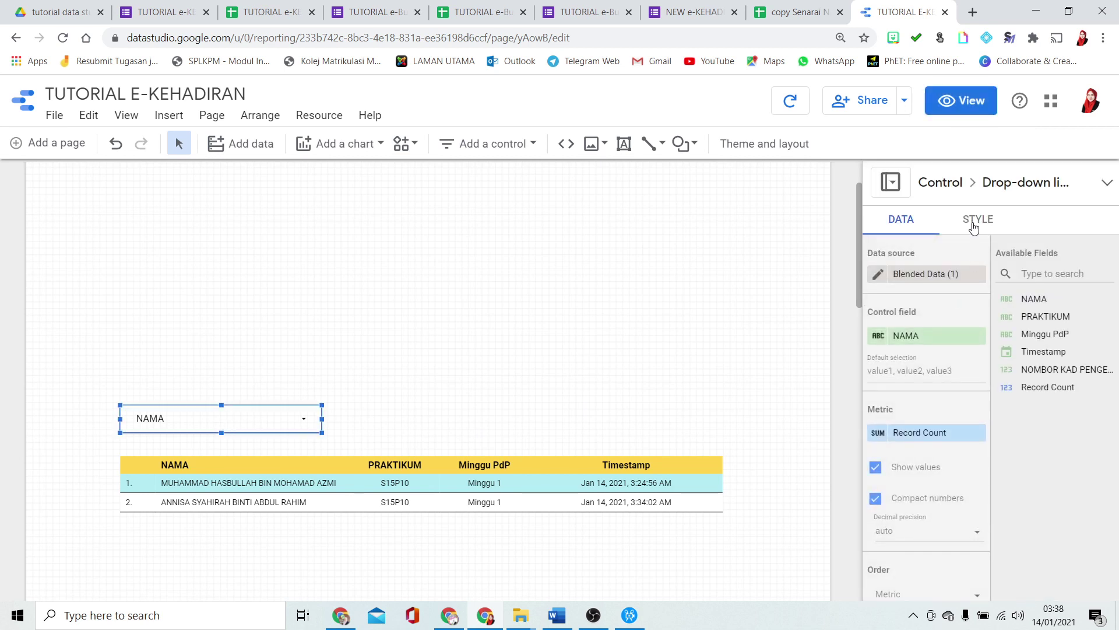
left_click(973, 227)
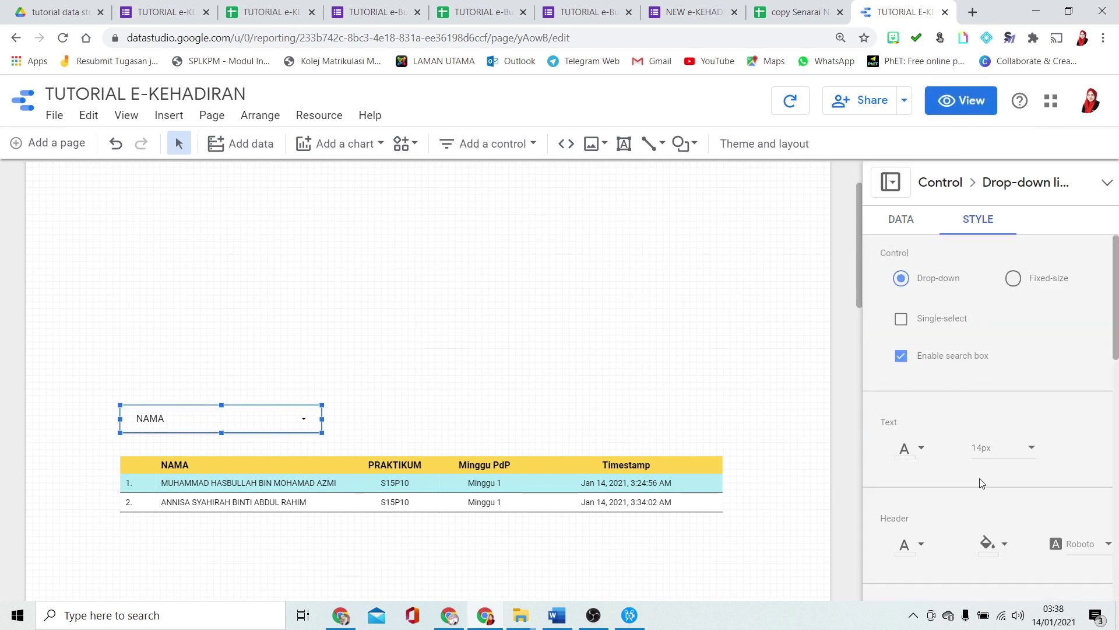
scroll(956, 418, "down", 3)
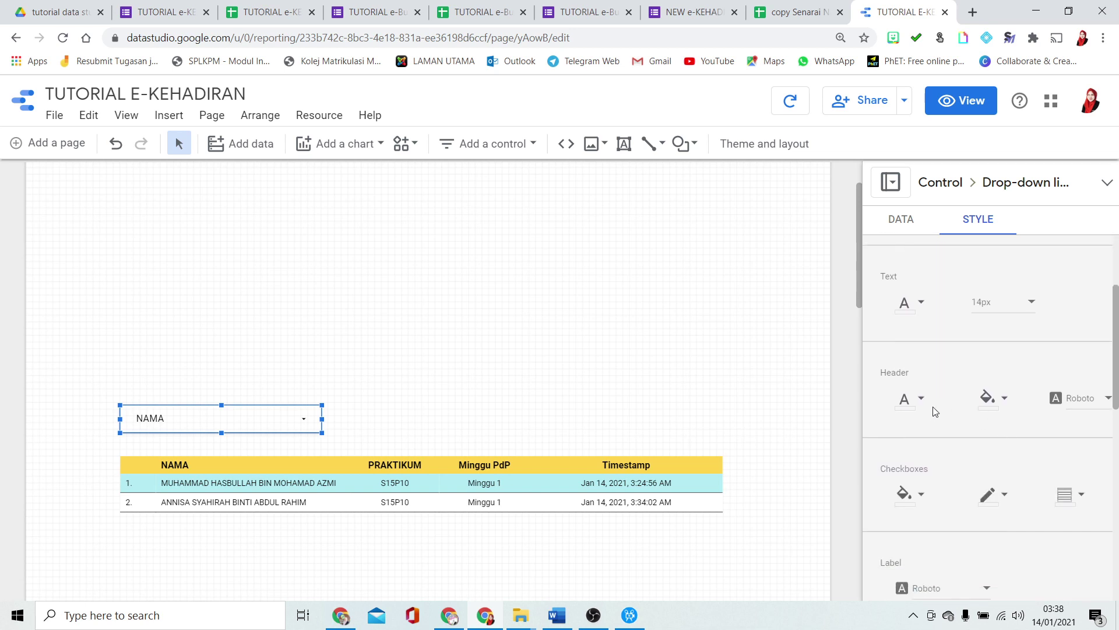
left_click(906, 401)
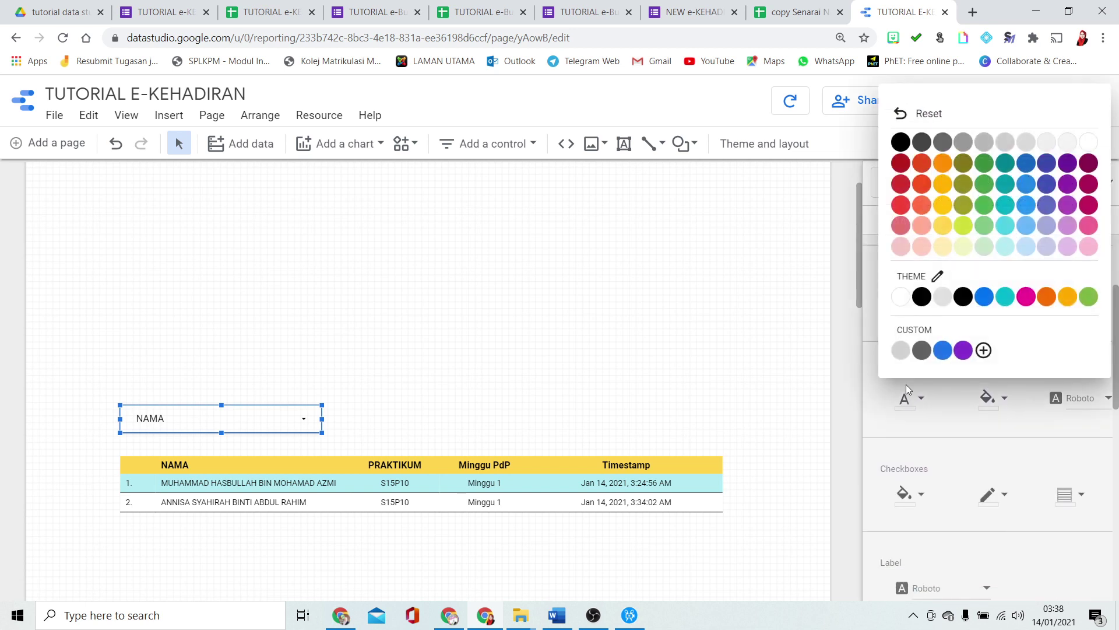
left_click(1089, 141)
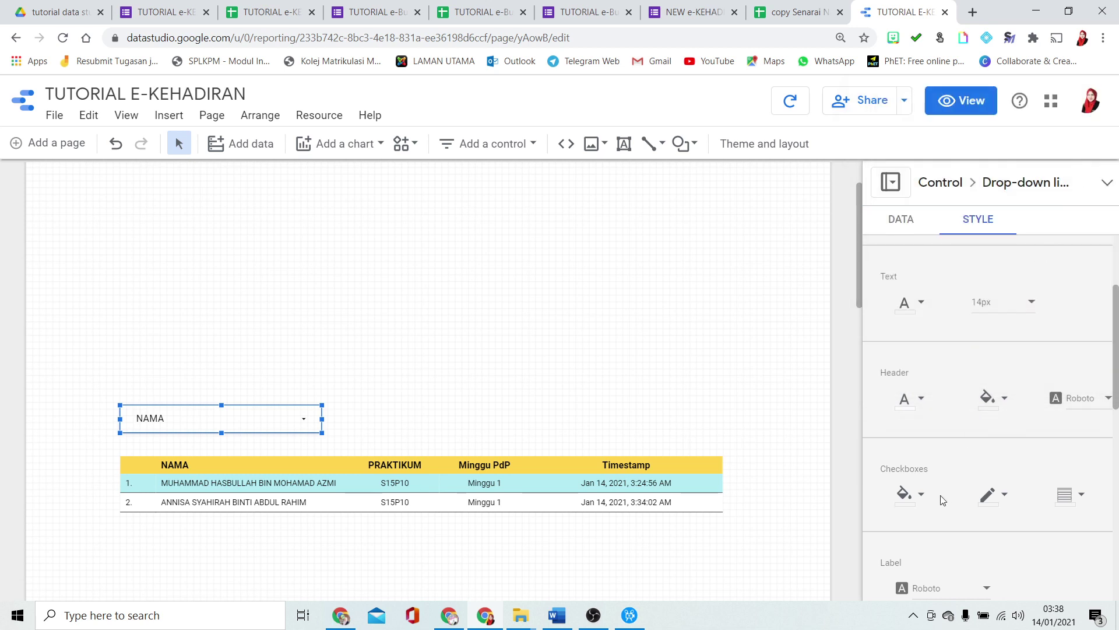
left_click(903, 496)
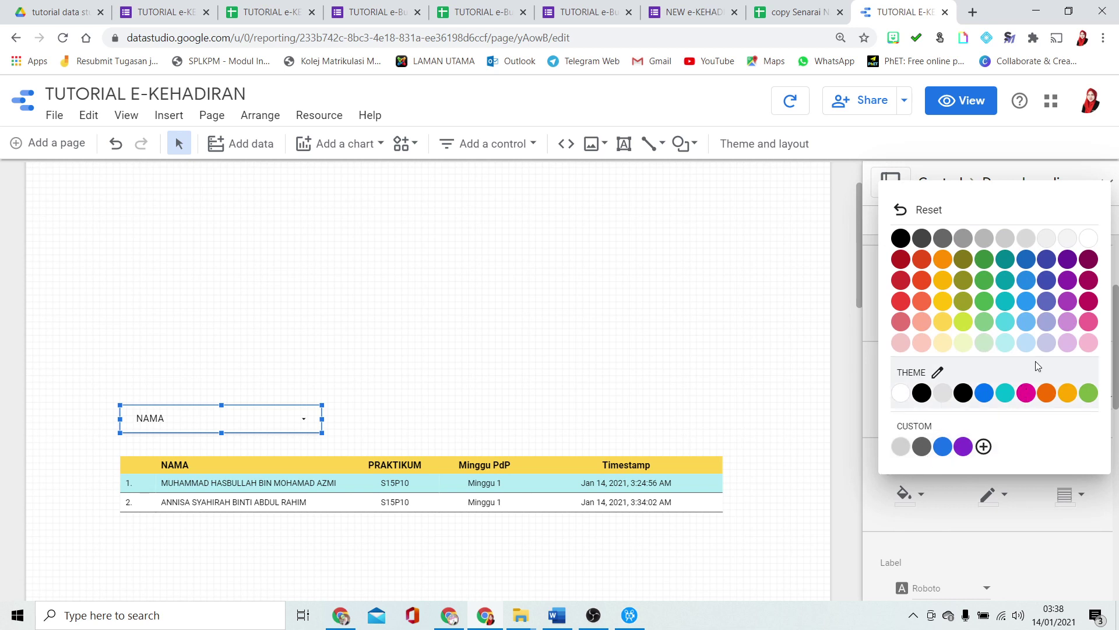
left_click(1067, 322)
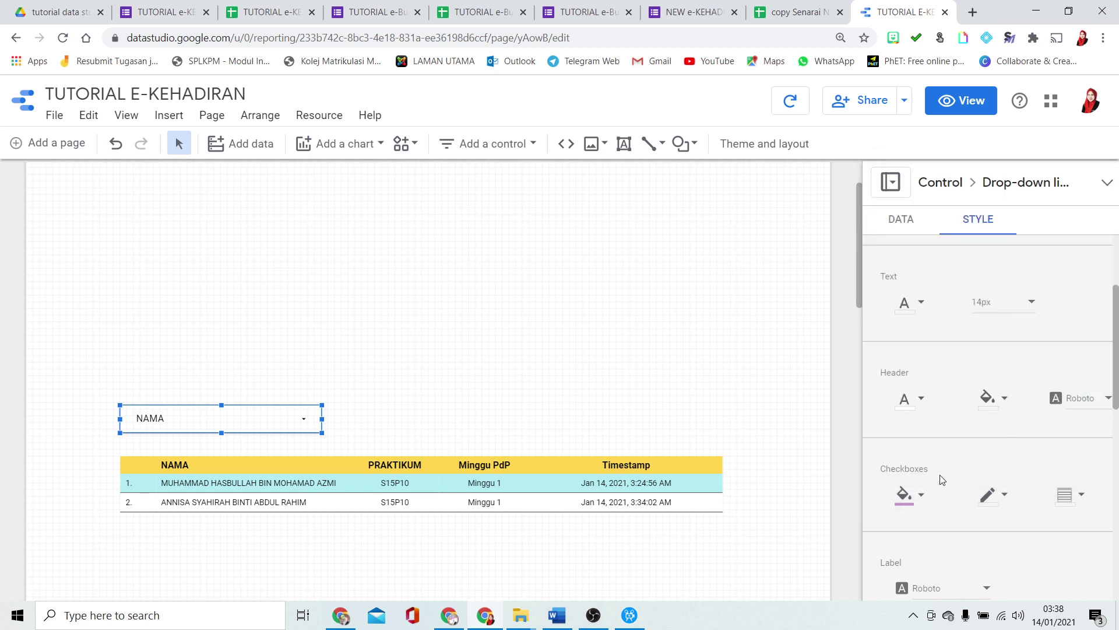
left_click(812, 441)
left_click(239, 420)
left_click(956, 105)
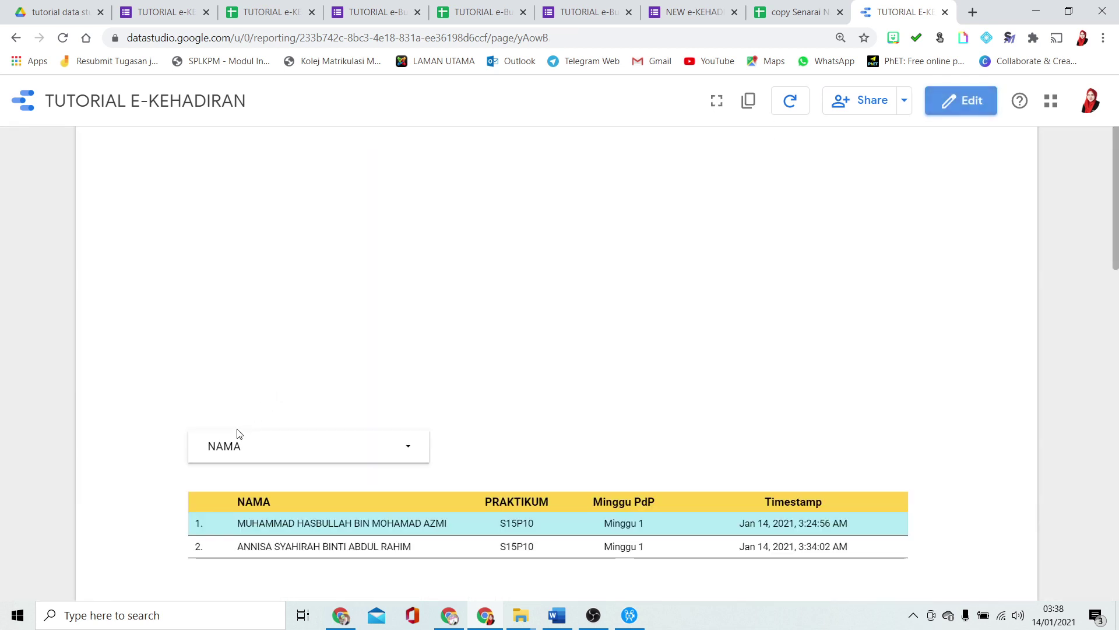
Check the purple checkboxes in the NAMA list, then go back to editing
left_click(247, 438)
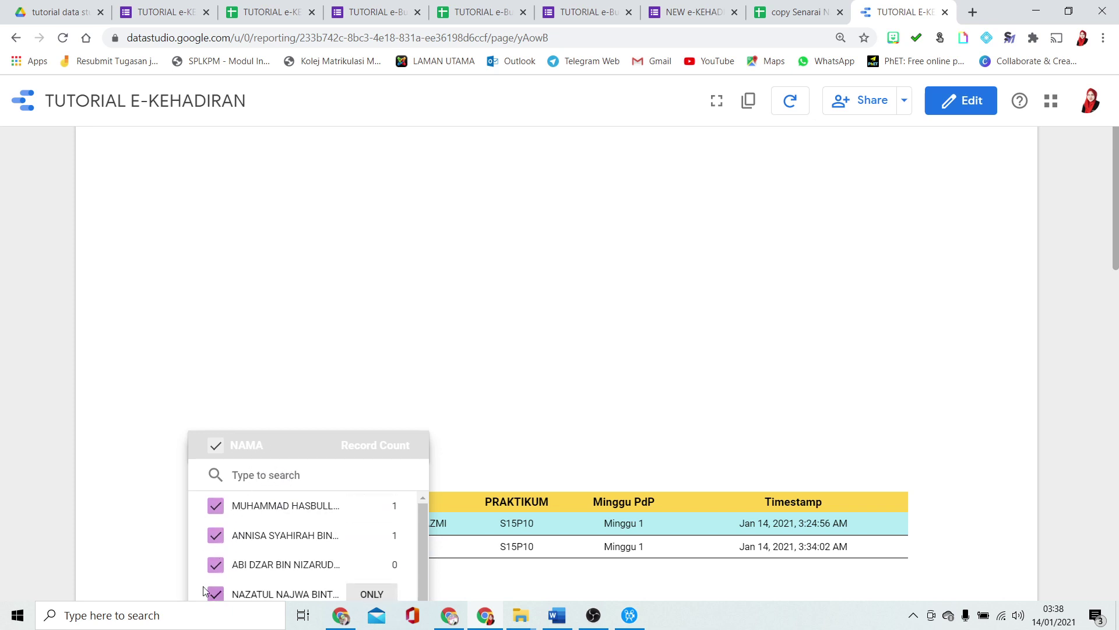
left_click(725, 244)
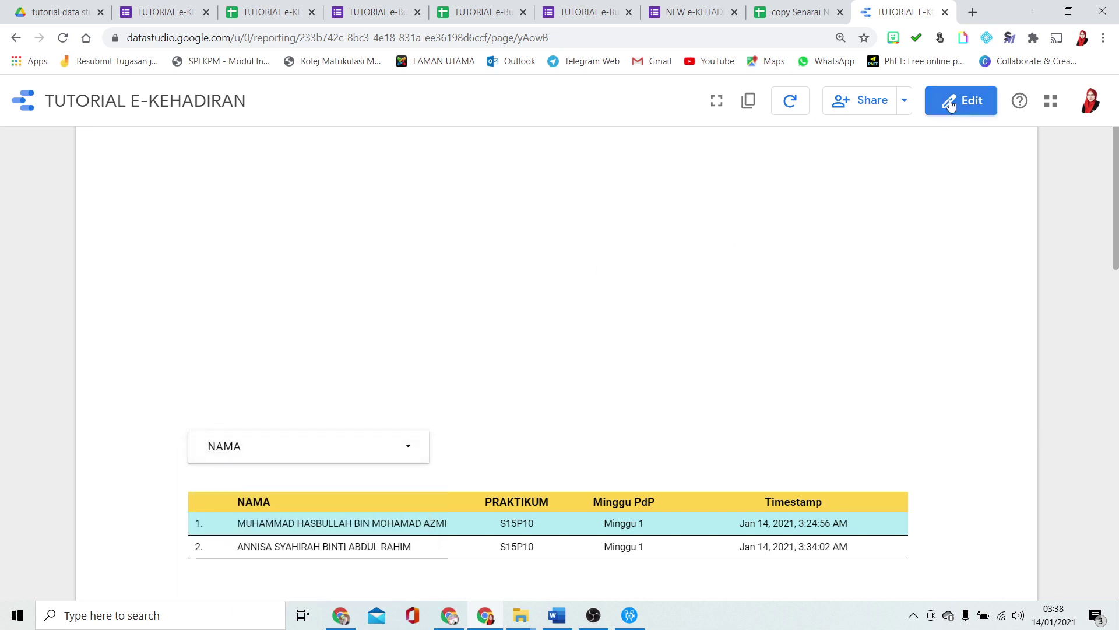
left_click(343, 444)
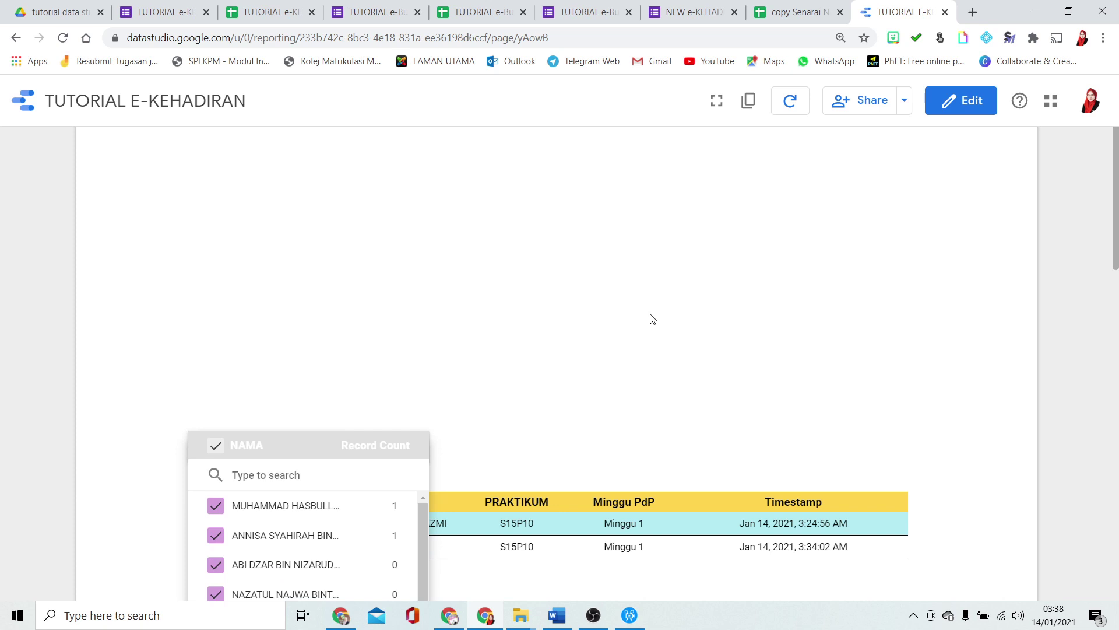
left_click(597, 382)
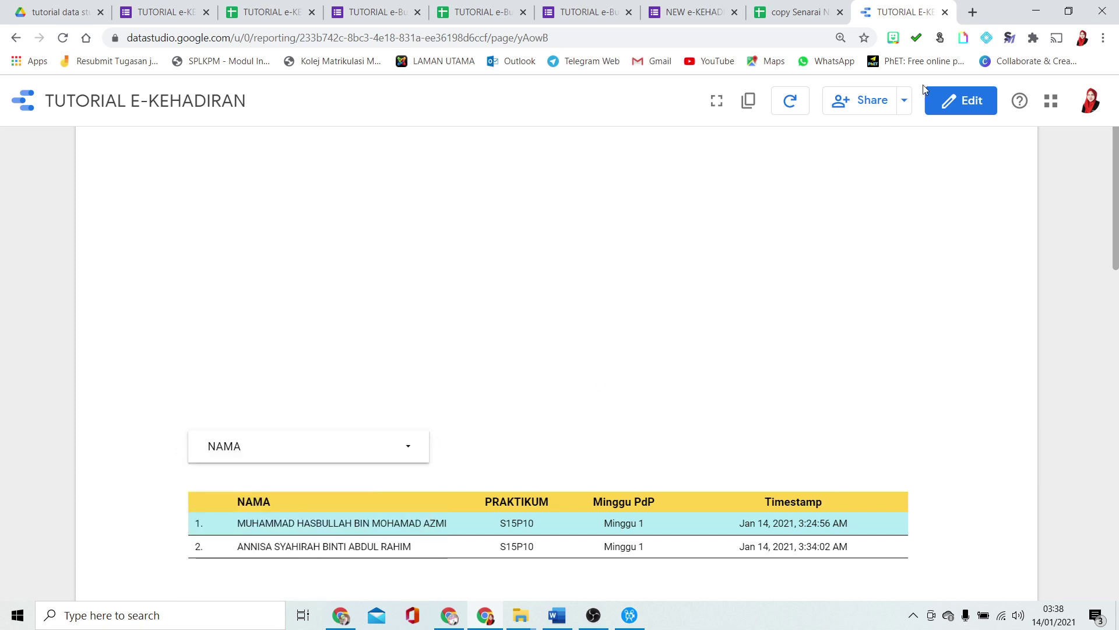
left_click(961, 100)
left_click(1053, 228)
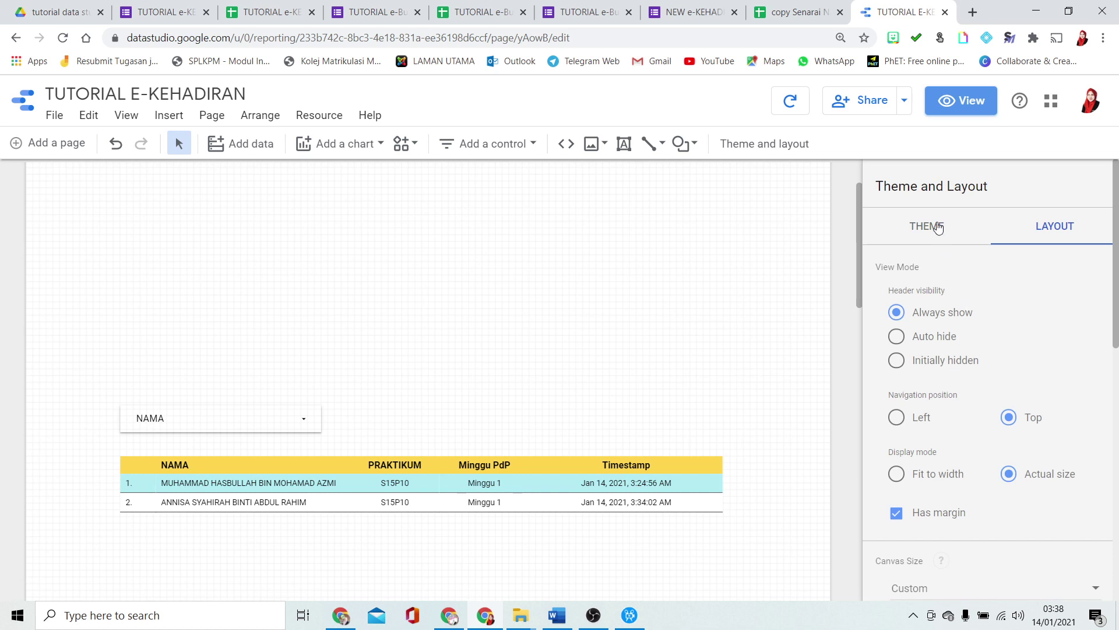
Make the NAMA filter's text black at size 18px
left_click(287, 417)
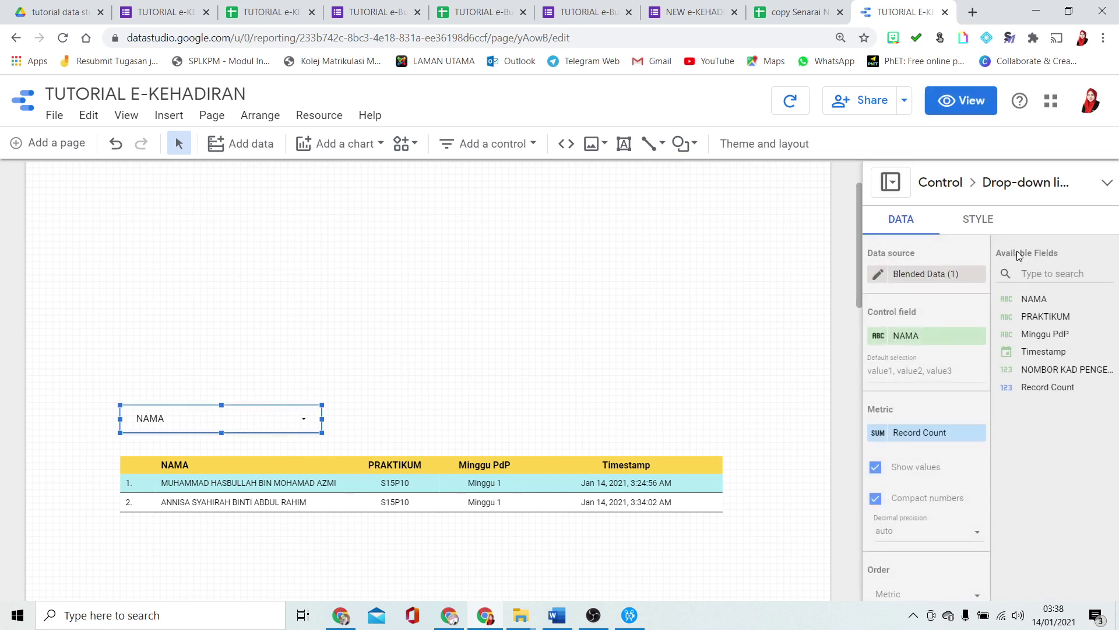
left_click(985, 221)
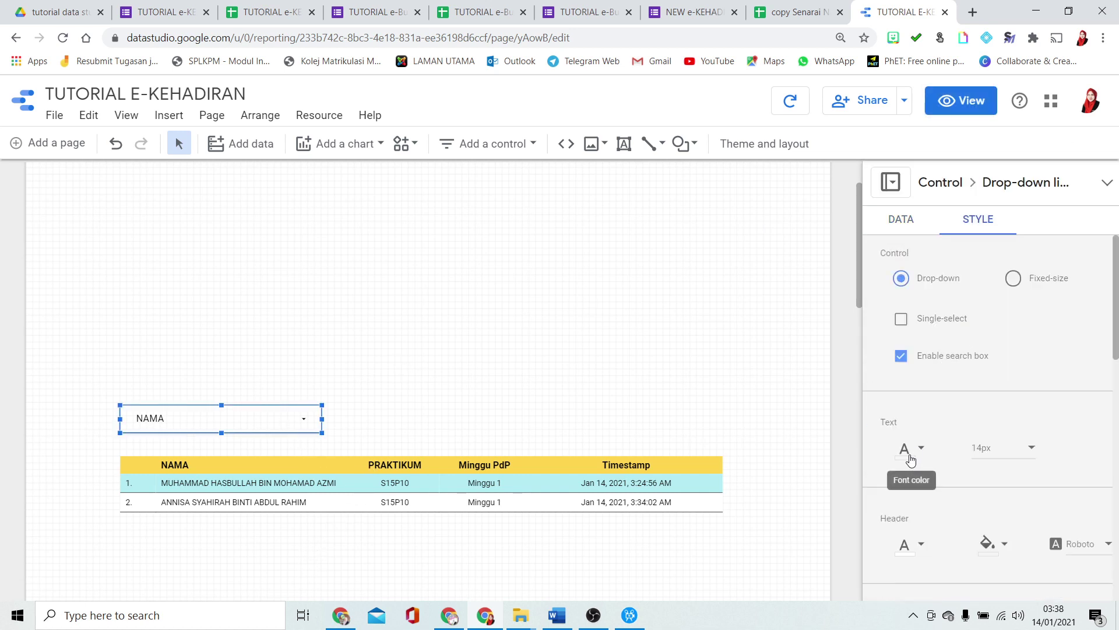
left_click(911, 460)
left_click(903, 196)
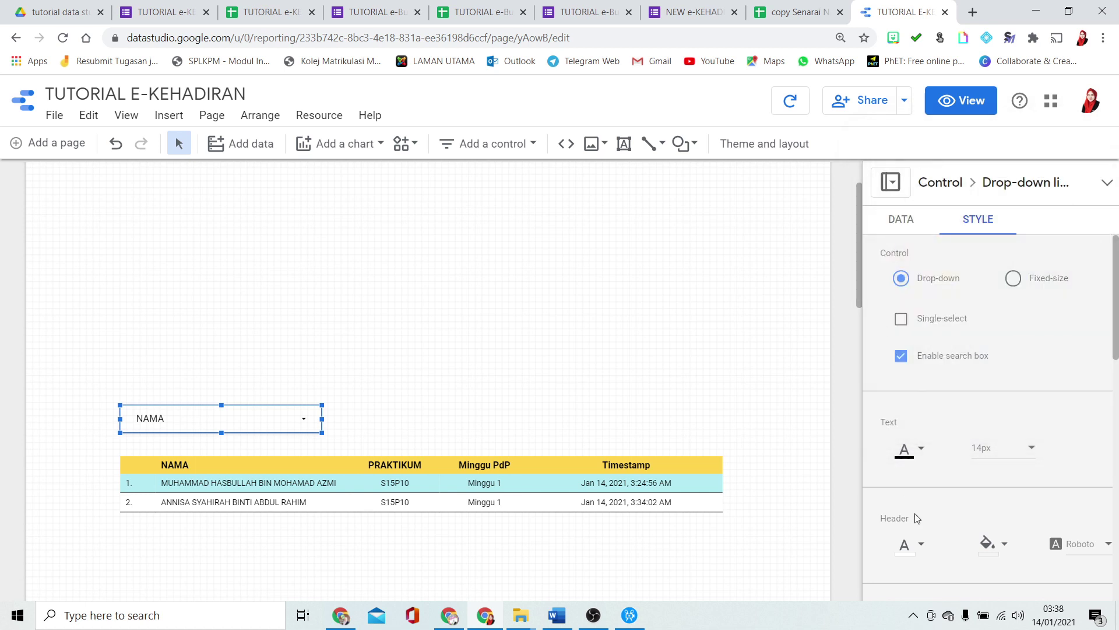
left_click(997, 452)
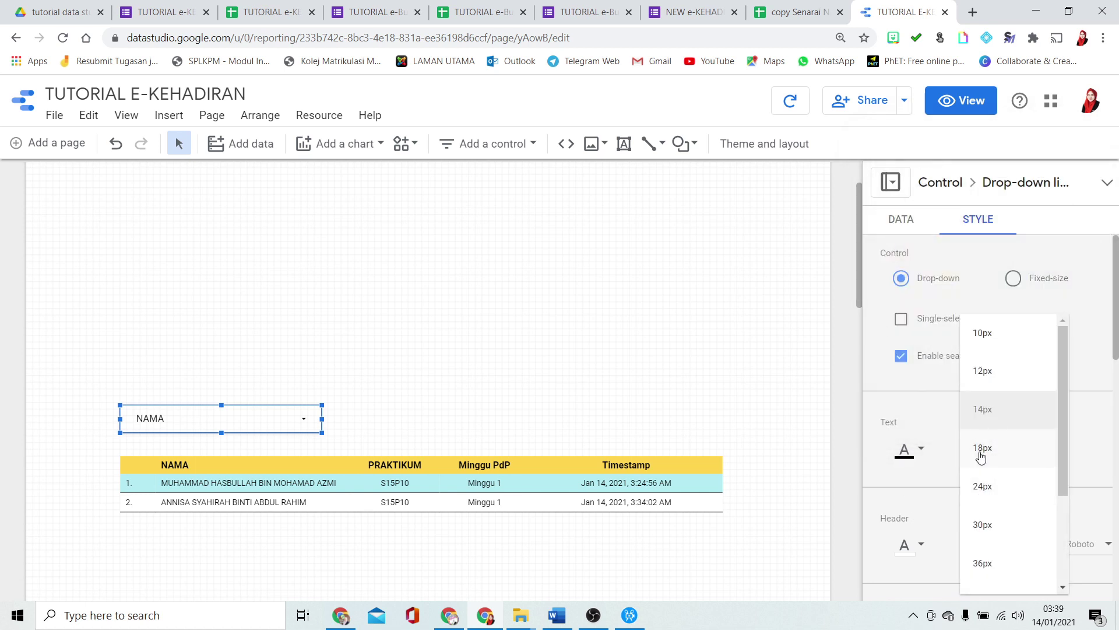
left_click(981, 459)
scroll(935, 479, "down", 3)
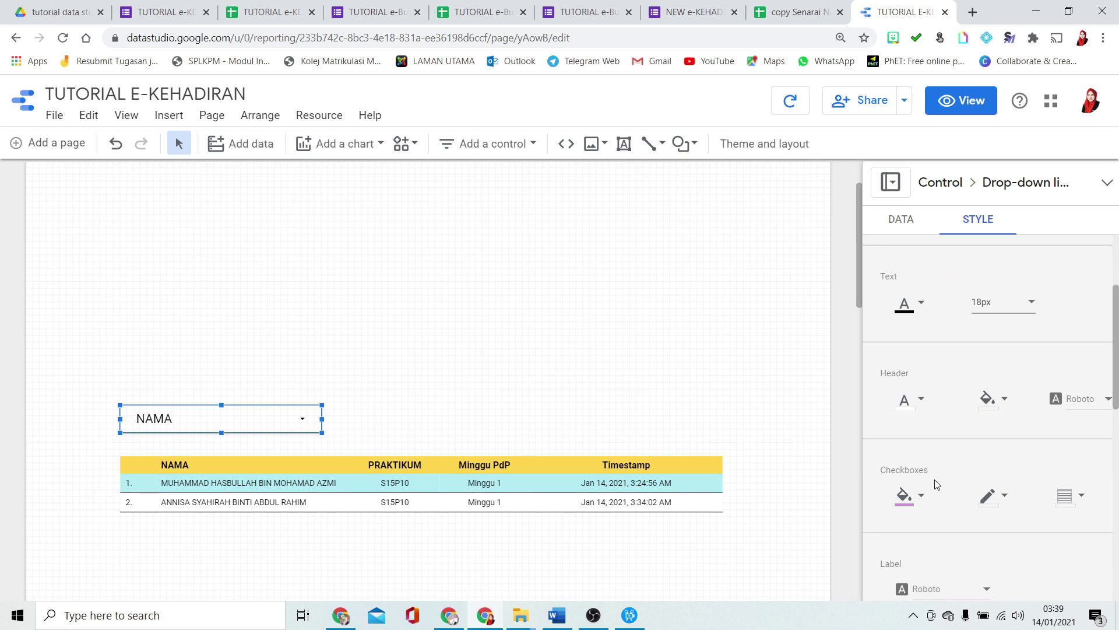
Set the NAMA filter's header font colour to purple and preview in view mode
left_click(916, 402)
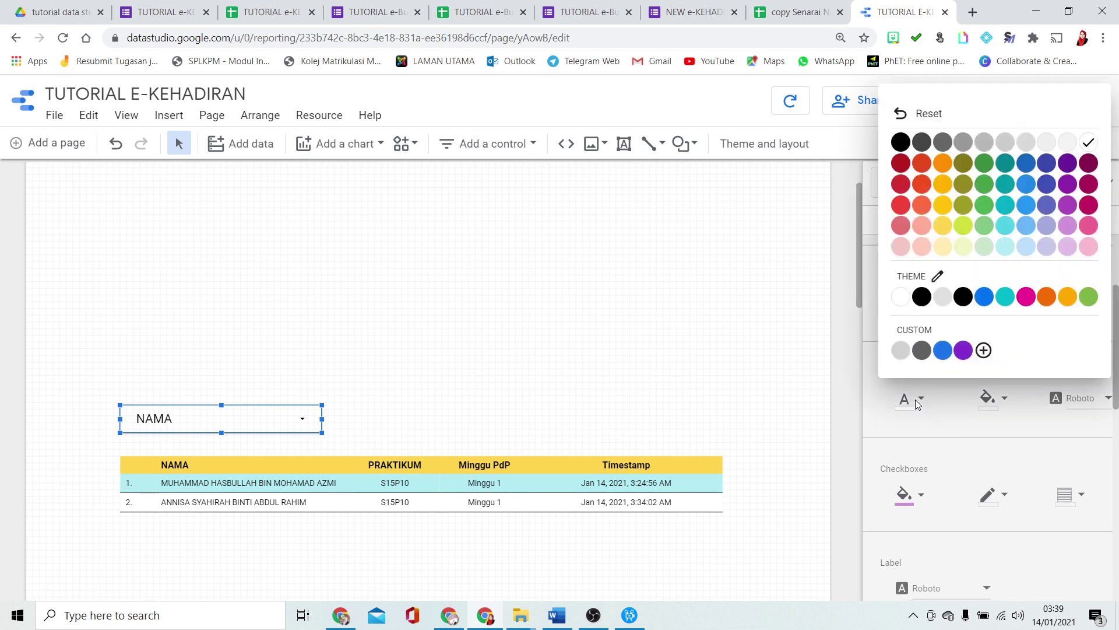
left_click(1073, 244)
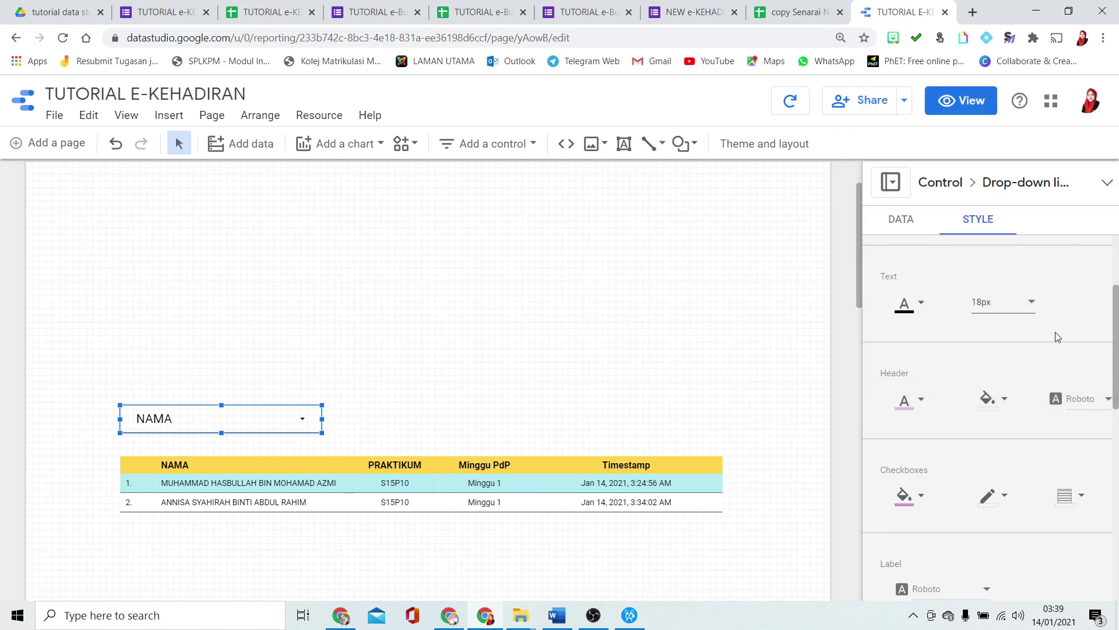
left_click(910, 402)
left_click(1066, 217)
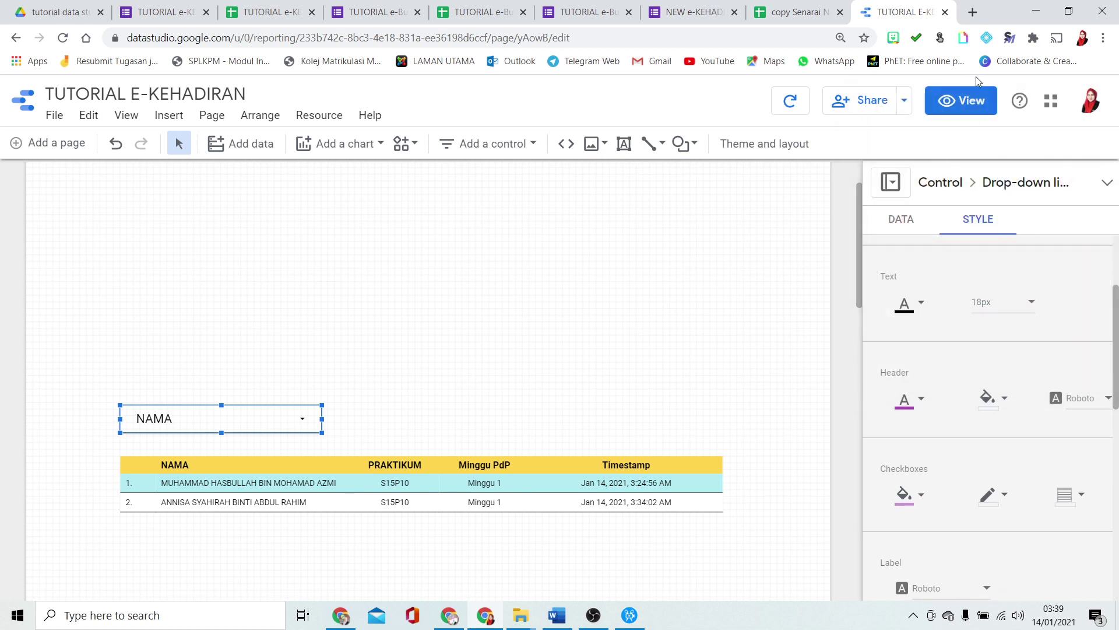
left_click(962, 100)
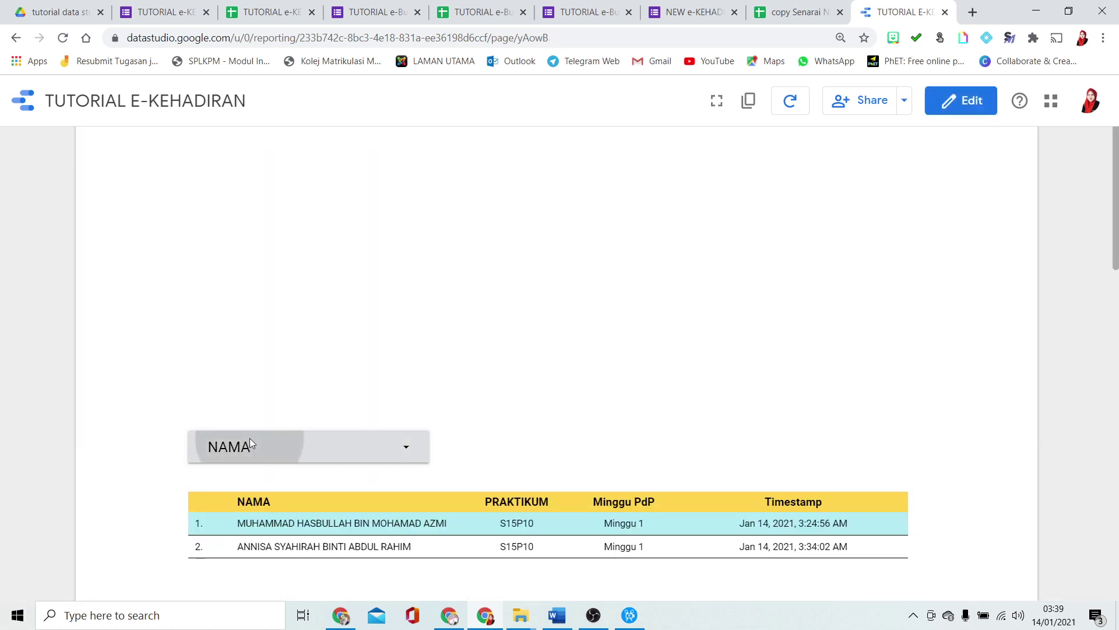
Give the NAMA filter a black border with weight 4 and corner radius 10
left_click(250, 441)
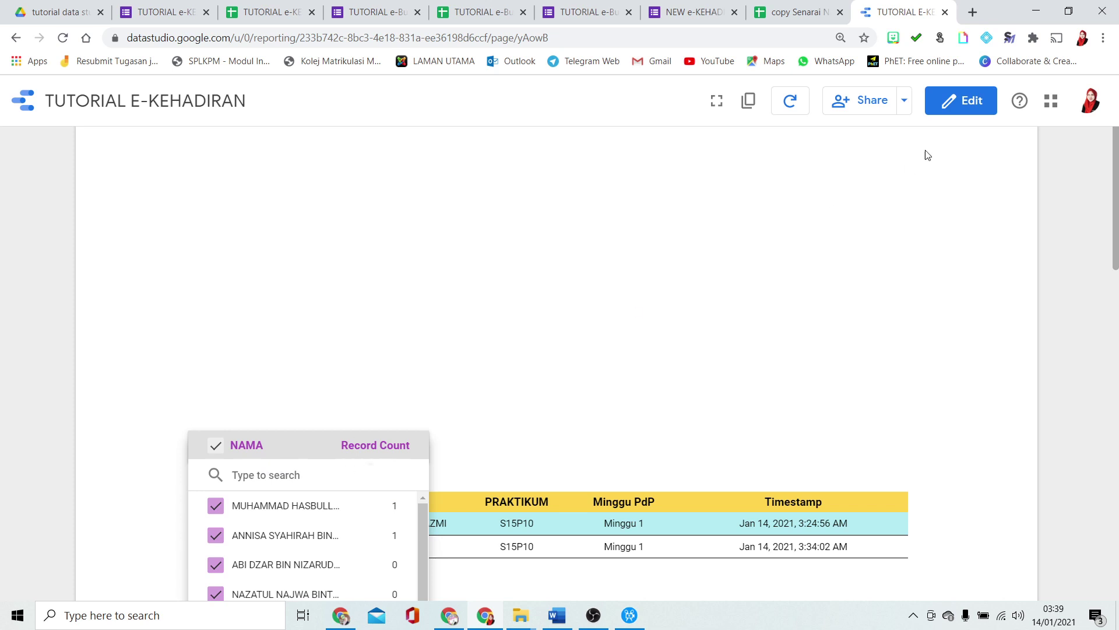
left_click(961, 100)
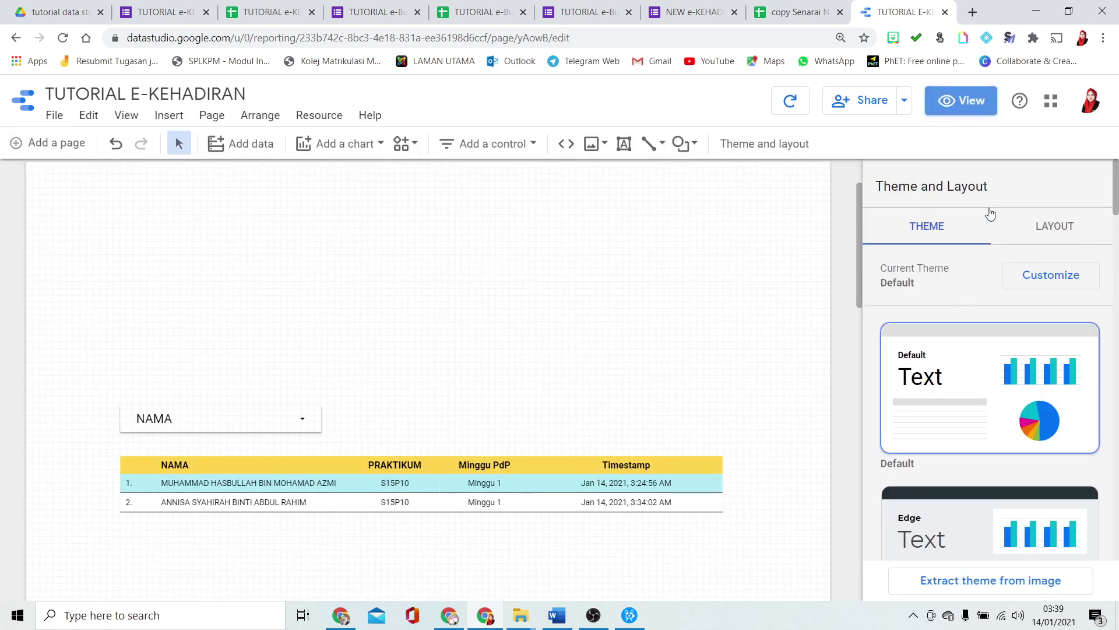
left_click(300, 427)
left_click(904, 432)
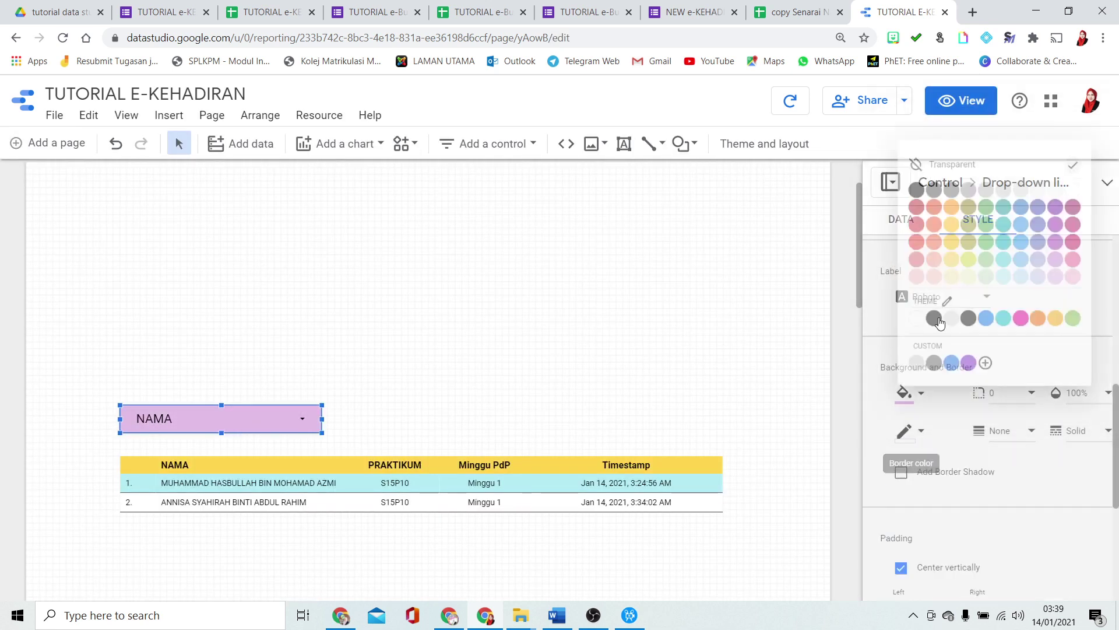
left_click(907, 180)
left_click(995, 432)
left_click(996, 532)
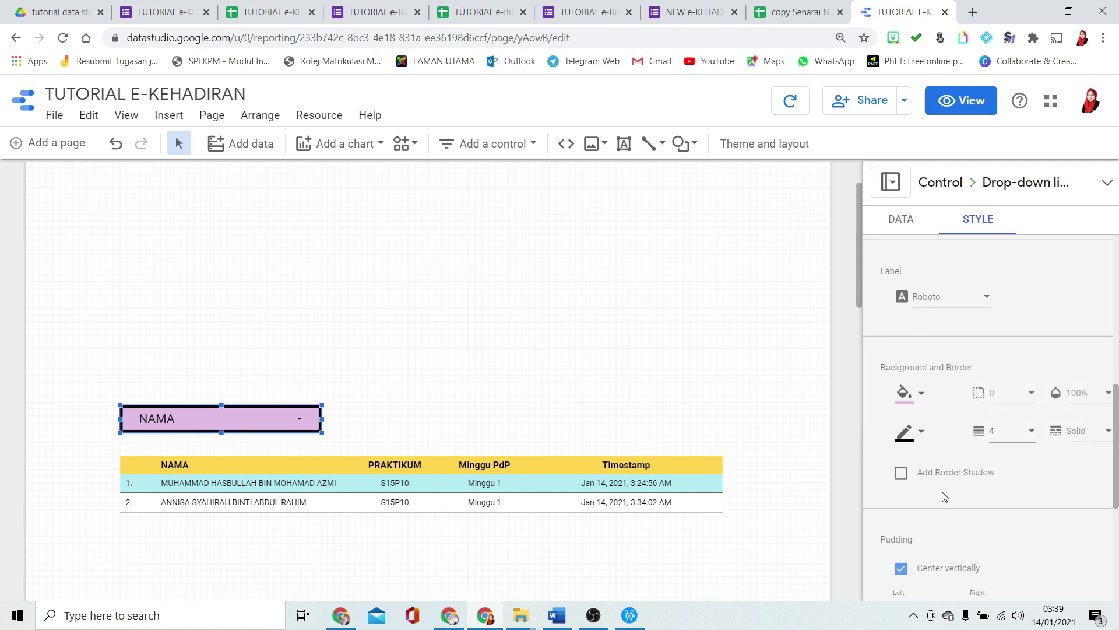
left_click(1006, 395)
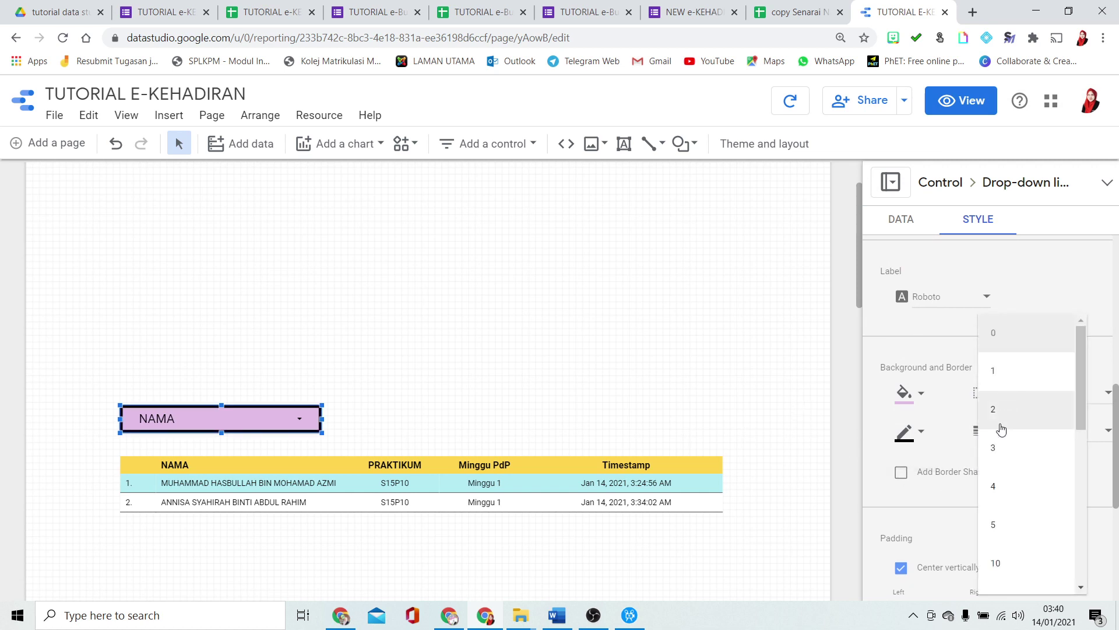
scroll(1014, 554, "down", 2)
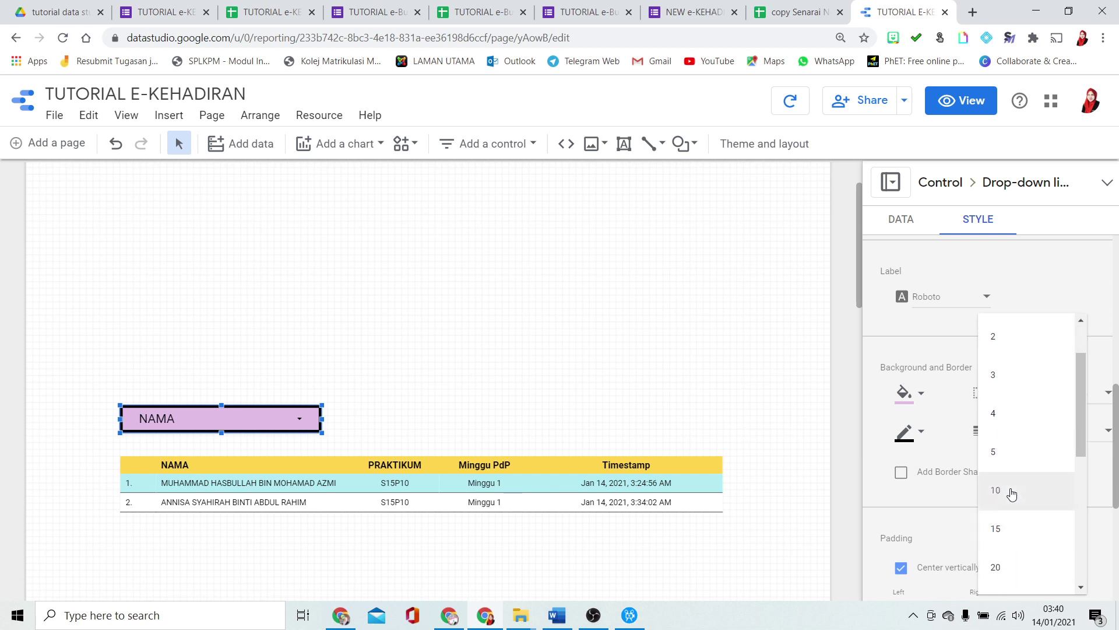
left_click(1011, 494)
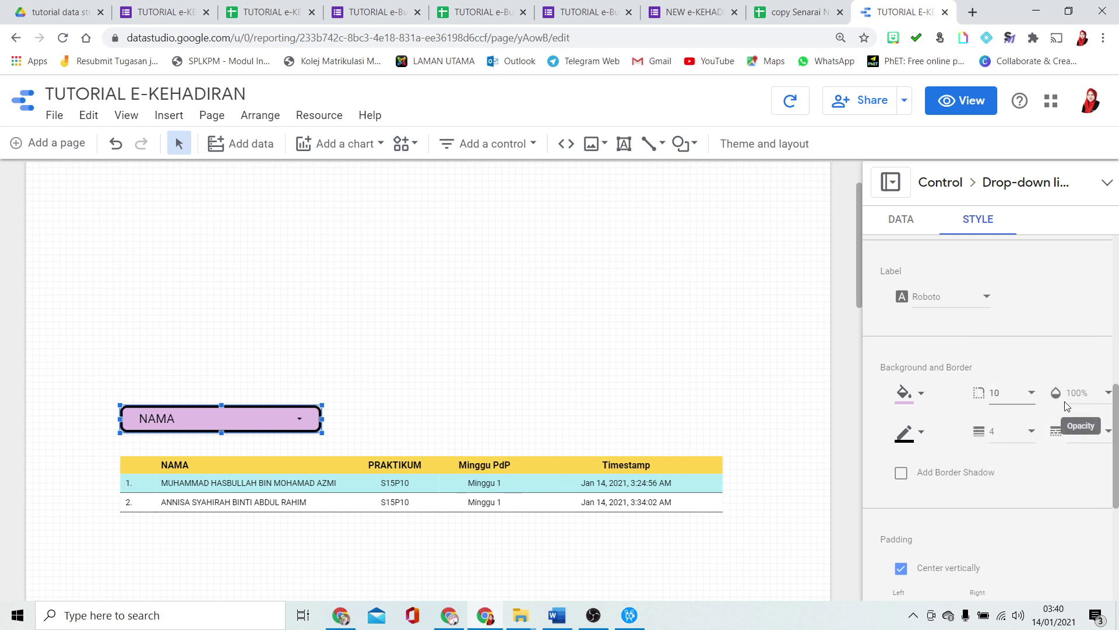
Drag the NAMA filter's right edge left to make it narrower
left_click(315, 421)
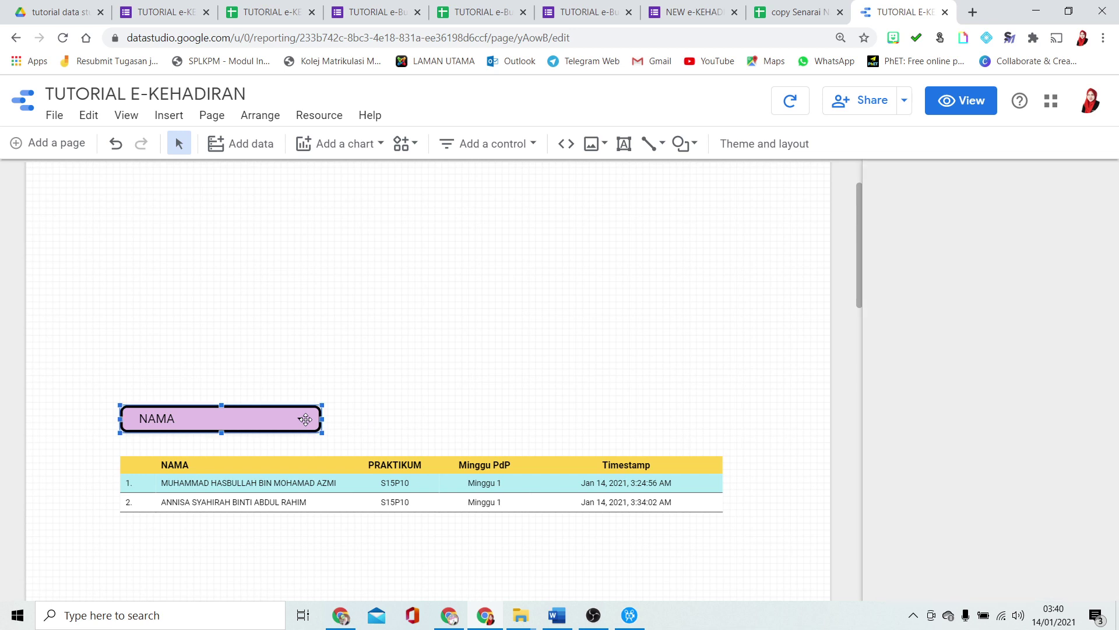
left_click_drag(321, 418, 271, 419)
left_click(312, 416)
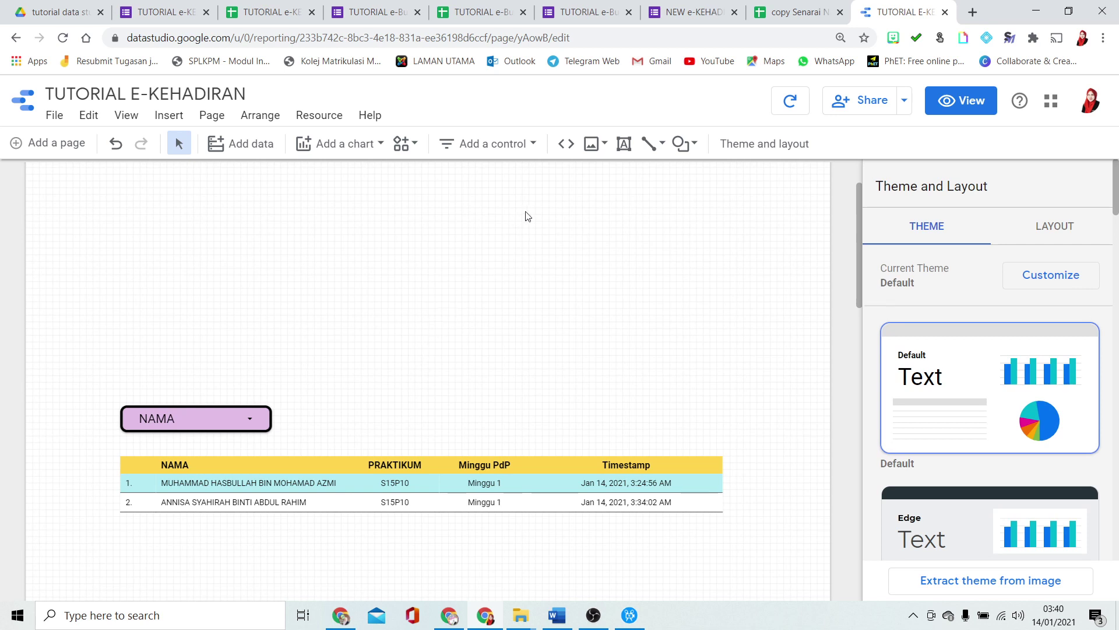
left_click(523, 143)
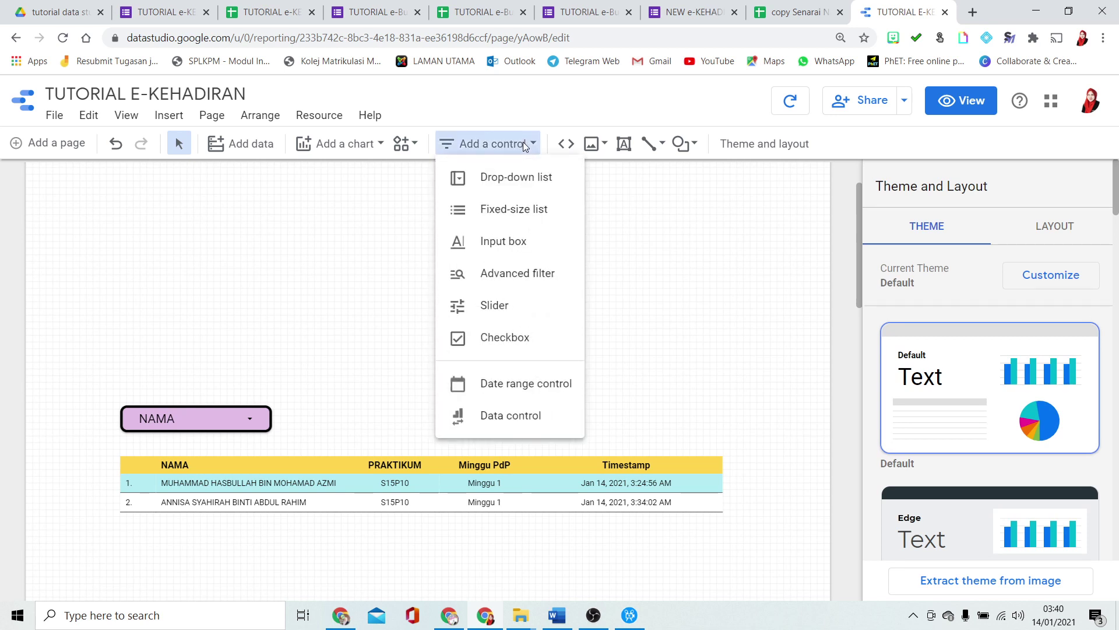
Place a date range control beside the NAMA filter and check its default date range
left_click(487, 384)
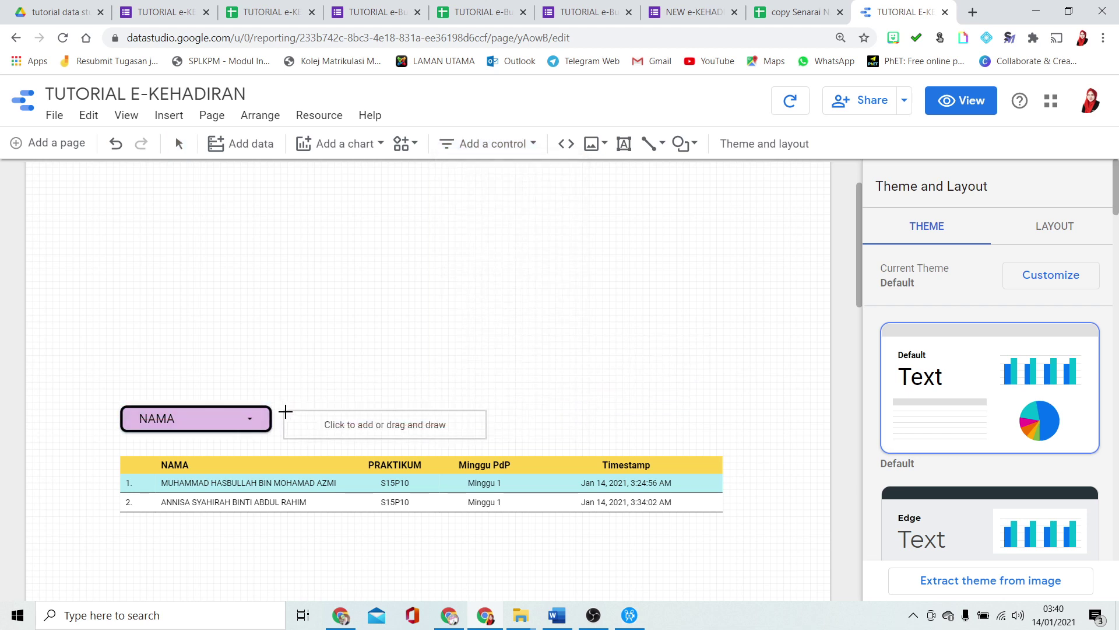
left_click(286, 410)
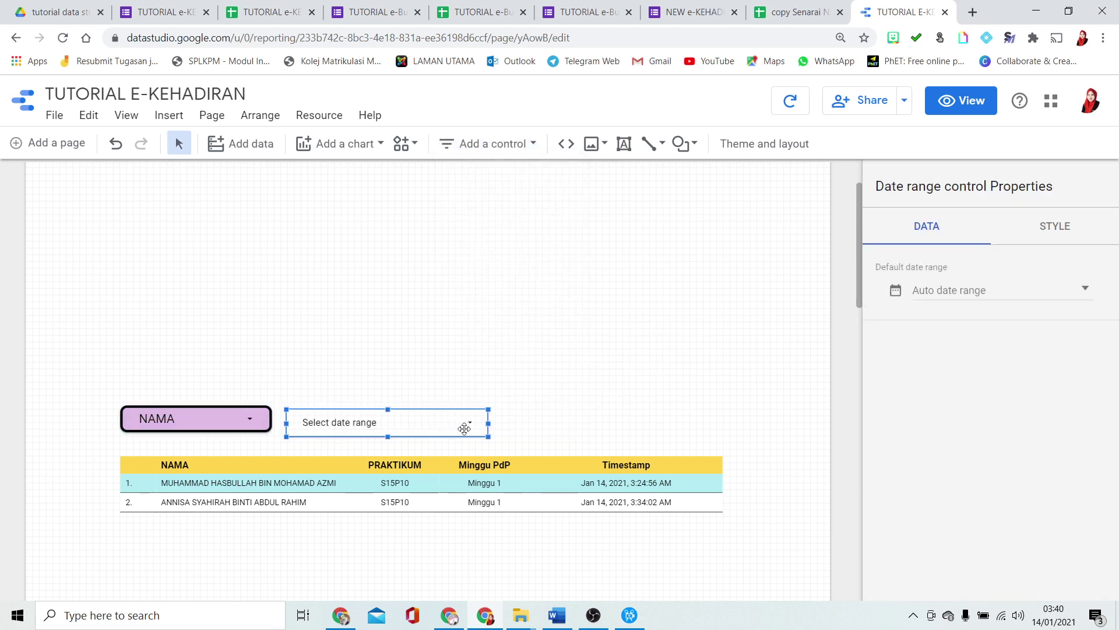
left_click(1038, 226)
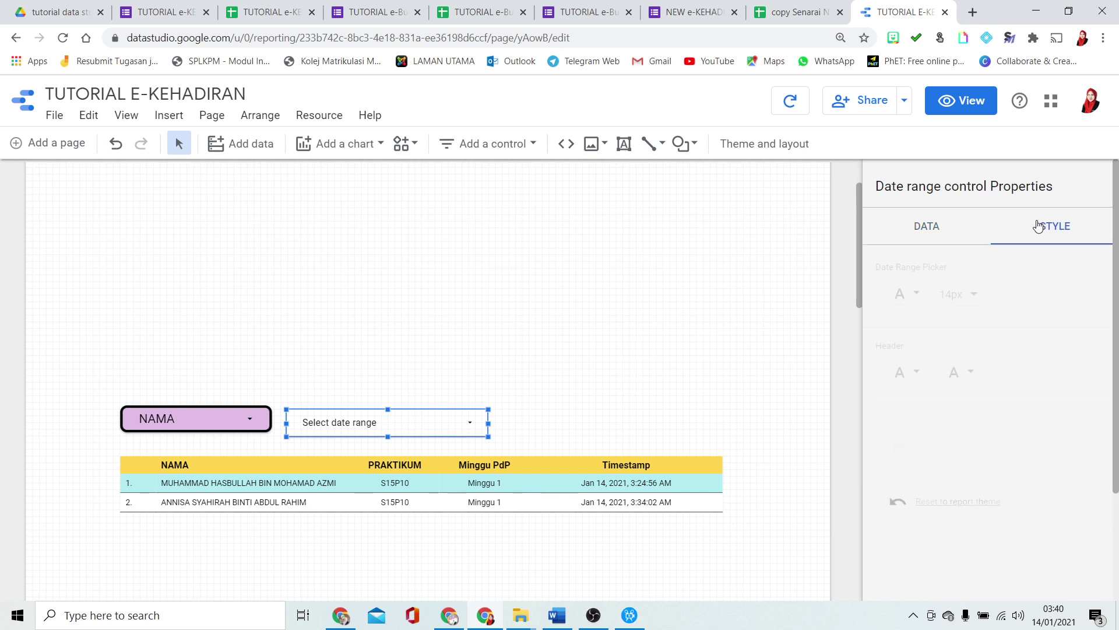
left_click(938, 242)
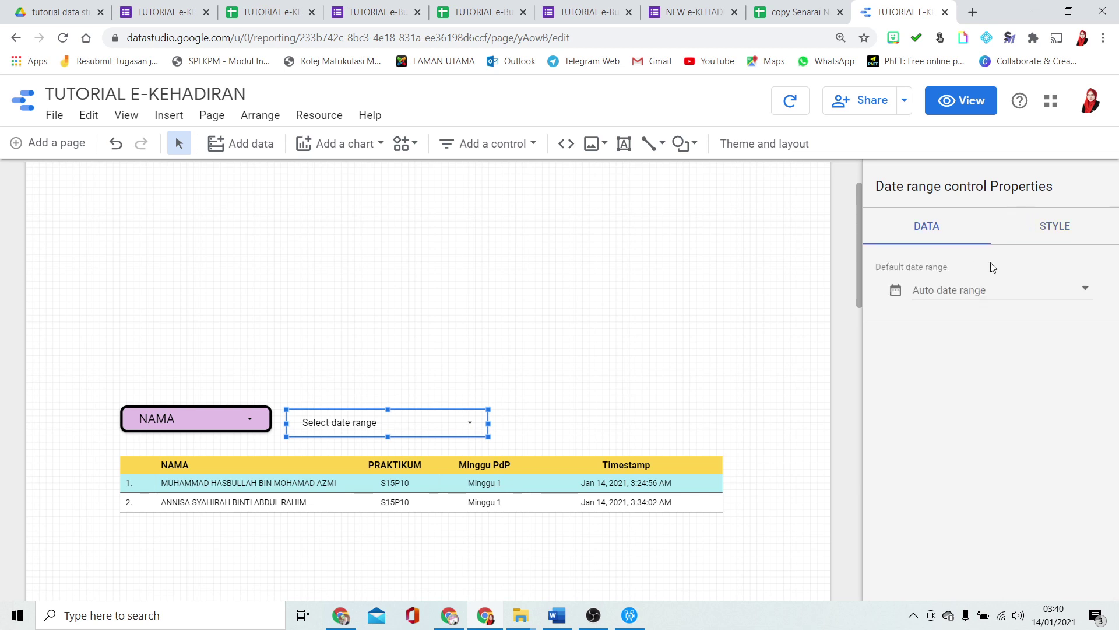
left_click(996, 295)
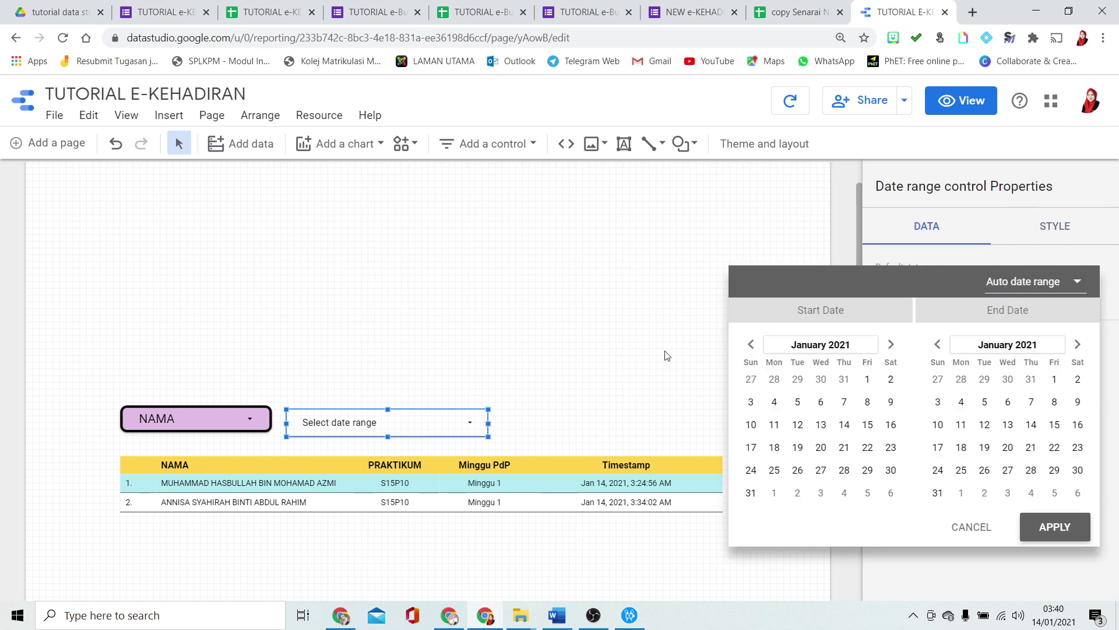
Try the date range picker in view mode, then return to editing with the control selected
left_click(961, 101)
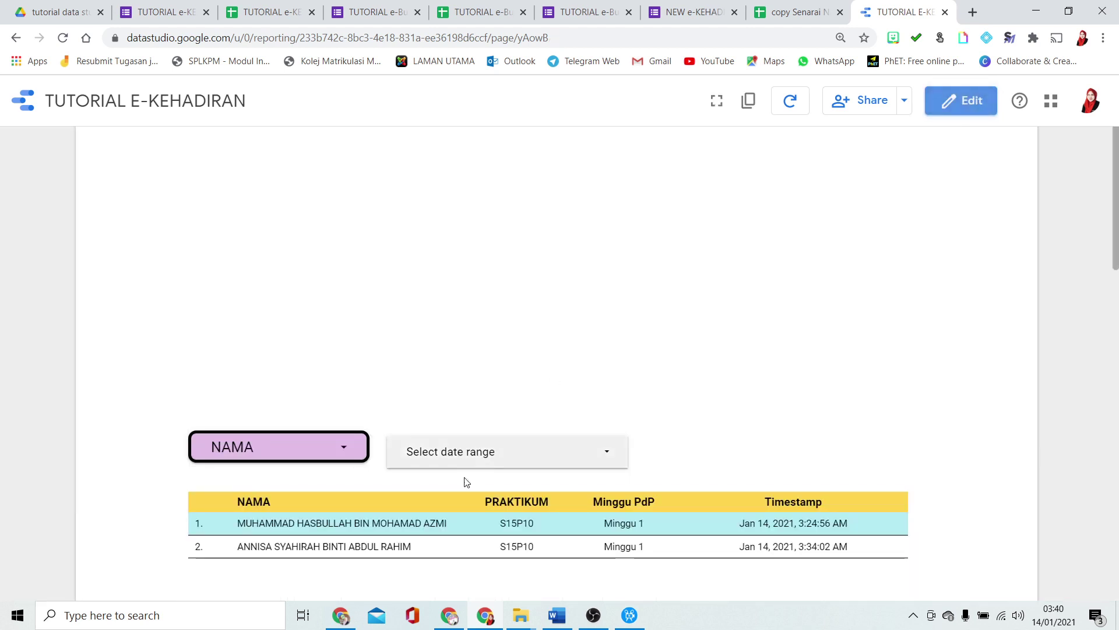
left_click(604, 453)
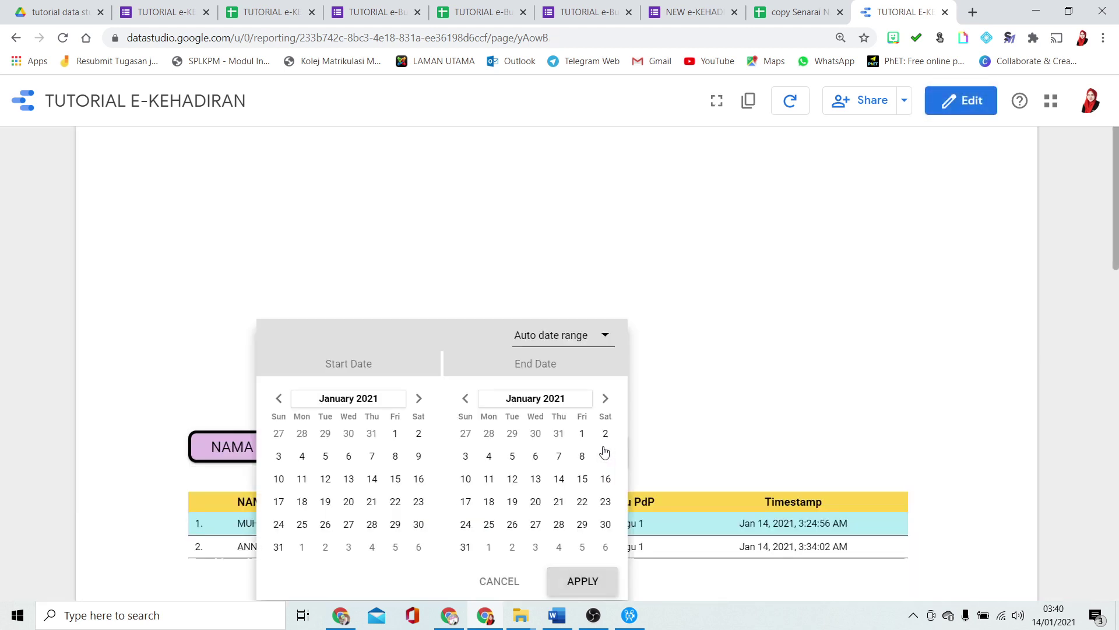
left_click(603, 341)
scroll(572, 264, "up", 10)
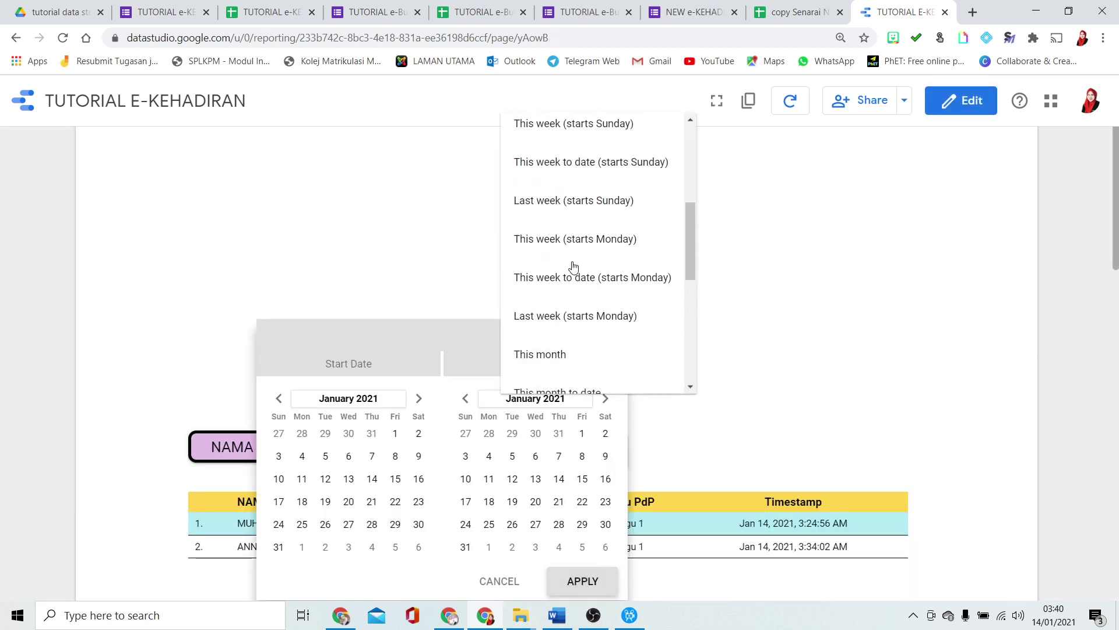
scroll(682, 277, "down", 3)
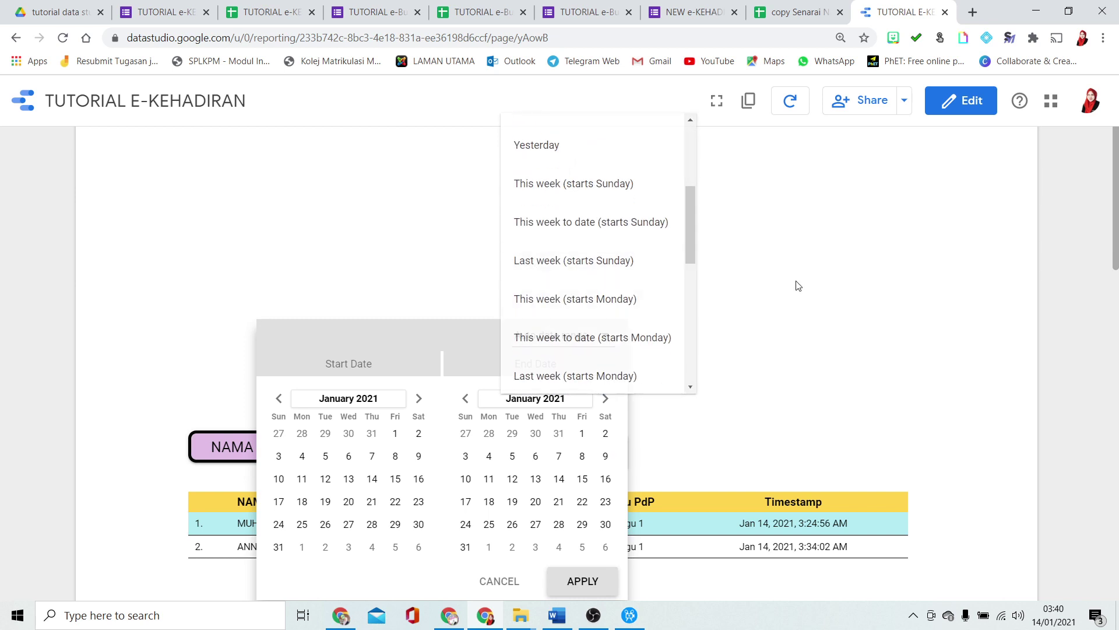
left_click(784, 318)
left_click(694, 363)
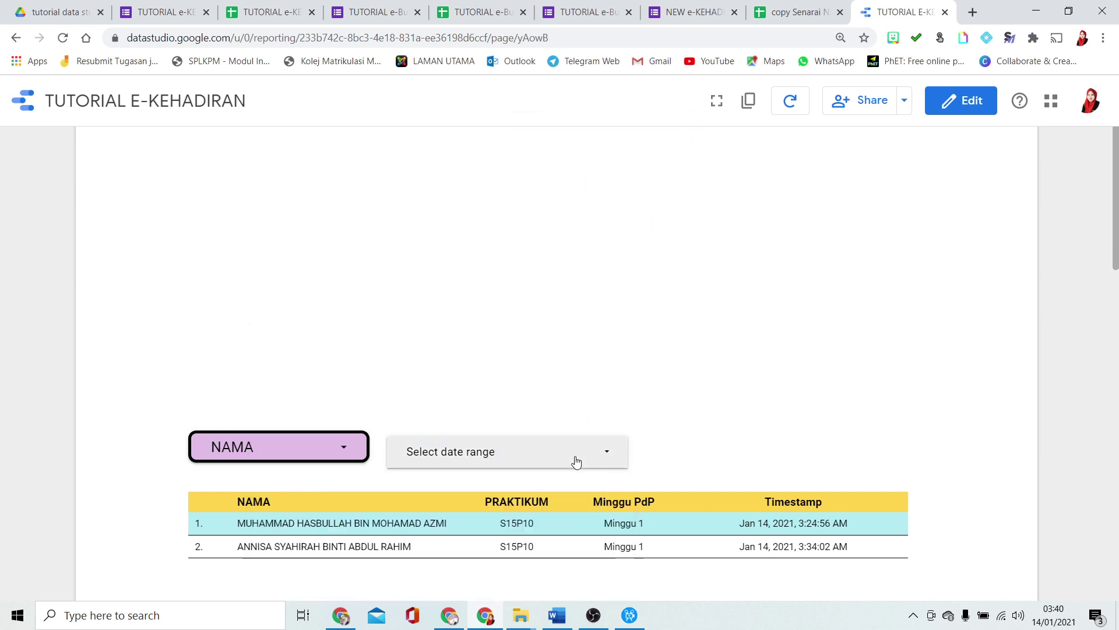
left_click(400, 462)
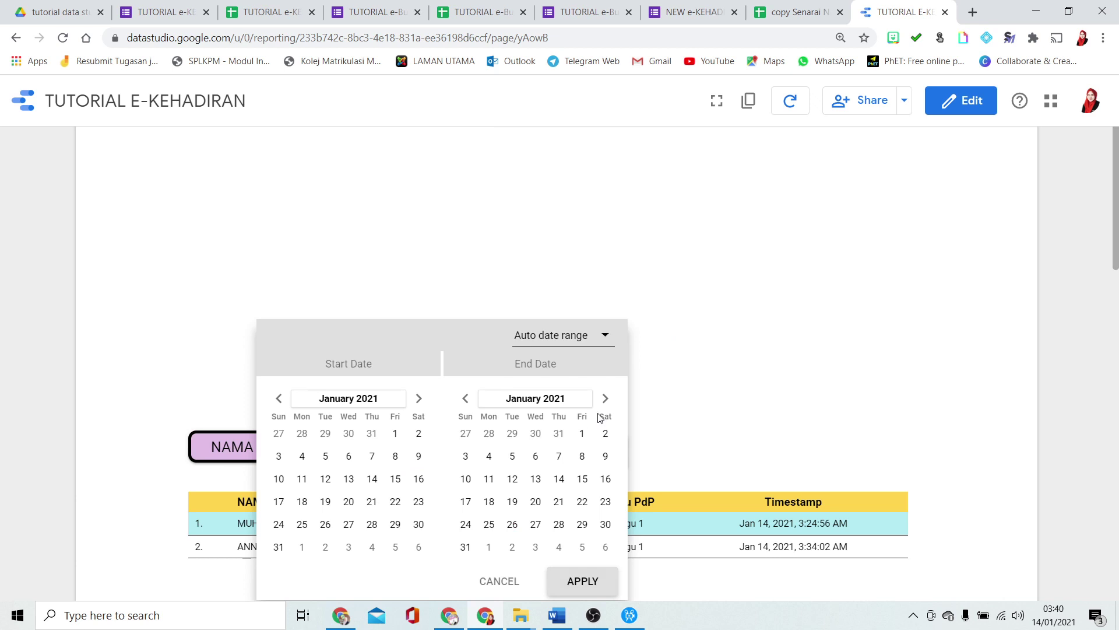
left_click(583, 581)
left_click(943, 115)
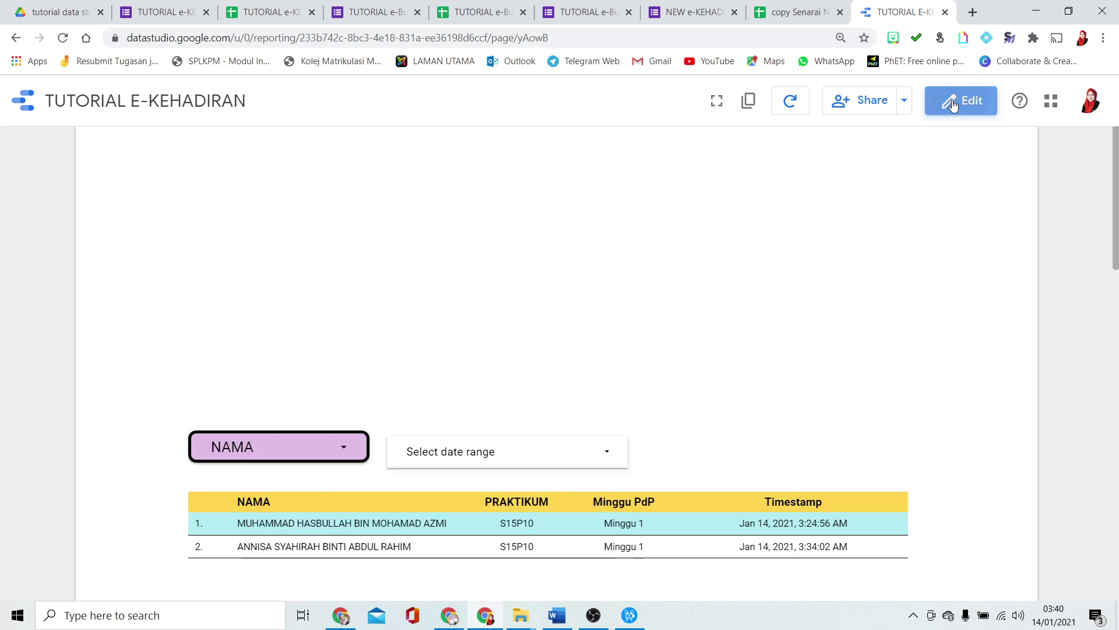
left_click(382, 418)
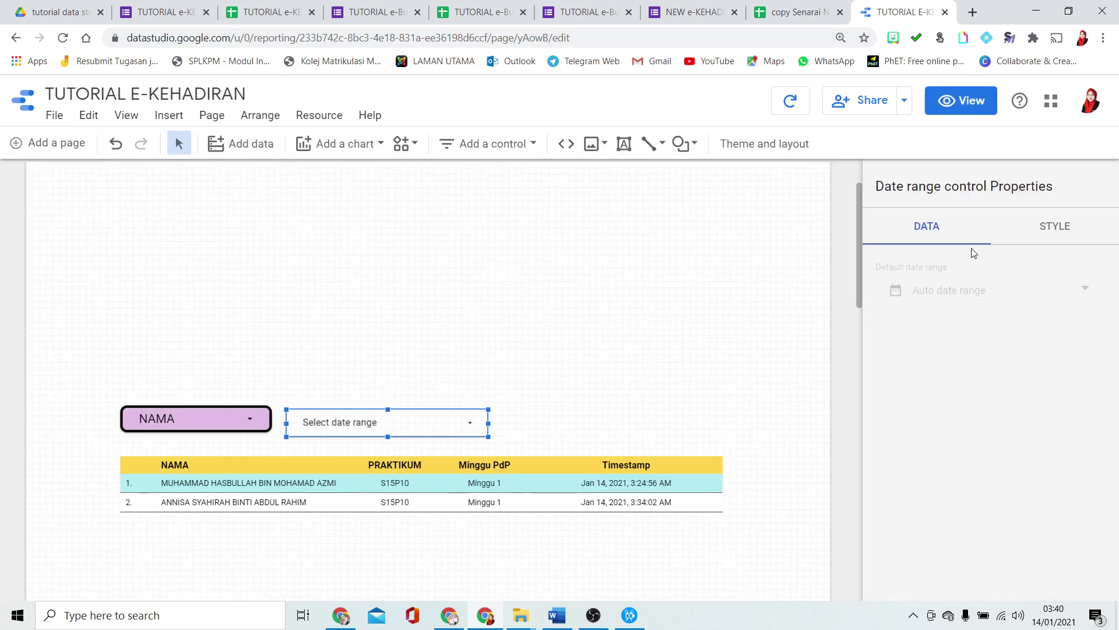
Make the date filter's header text pink and its border black
left_click(1053, 222)
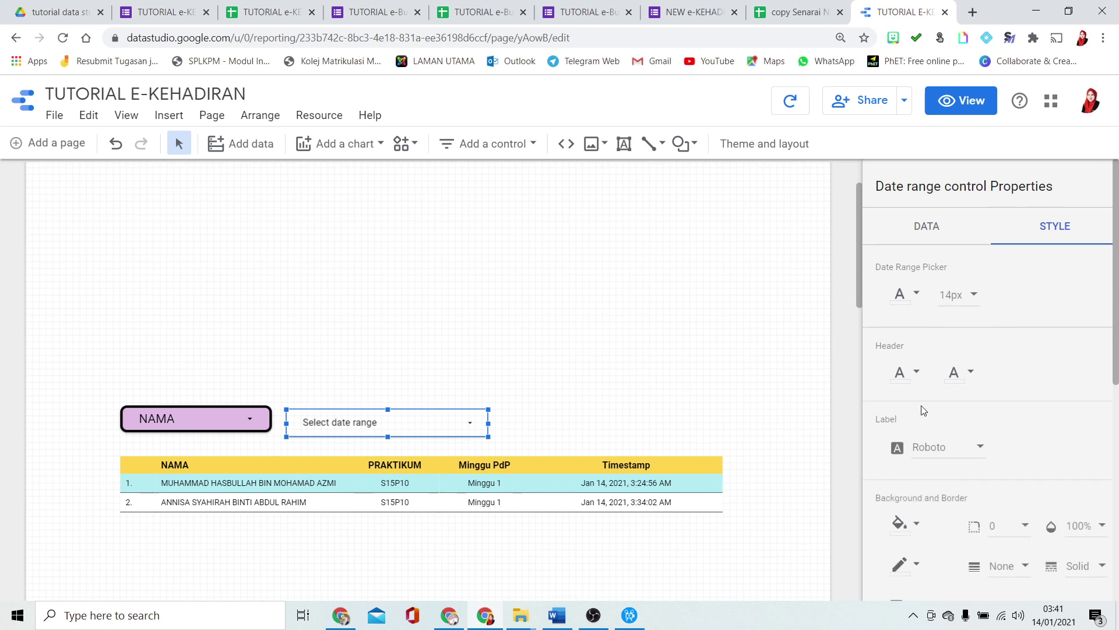
scroll(912, 373, "down", 3)
left_click(901, 377)
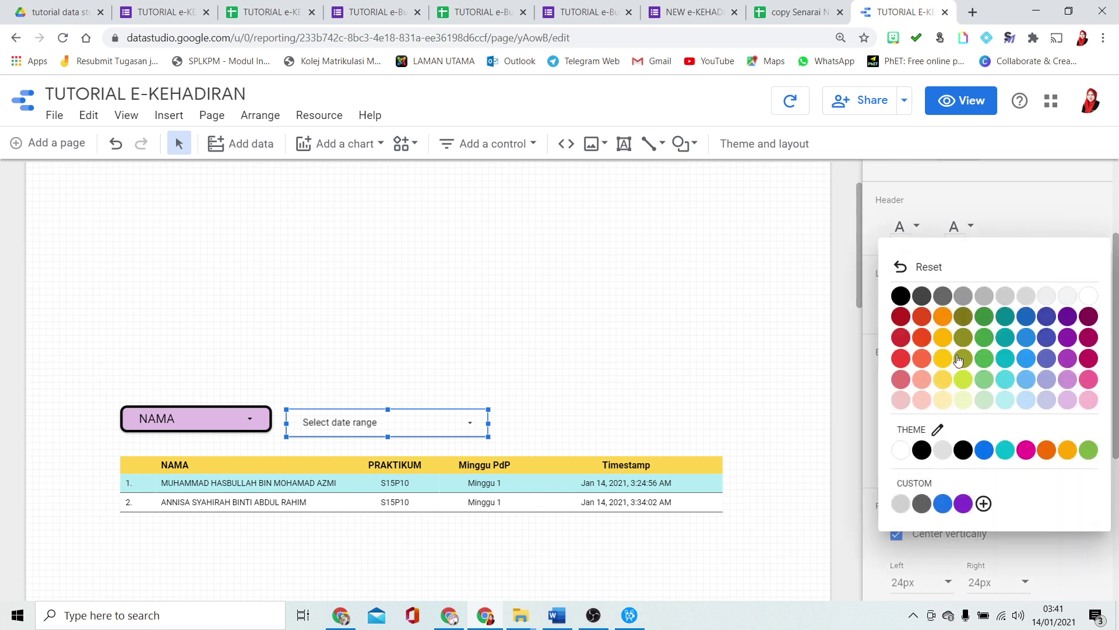
left_click(1080, 382)
scroll(910, 418, "down", 3)
left_click(901, 276)
left_click(903, 345)
left_click(921, 63)
left_click(961, 100)
left_click(507, 452)
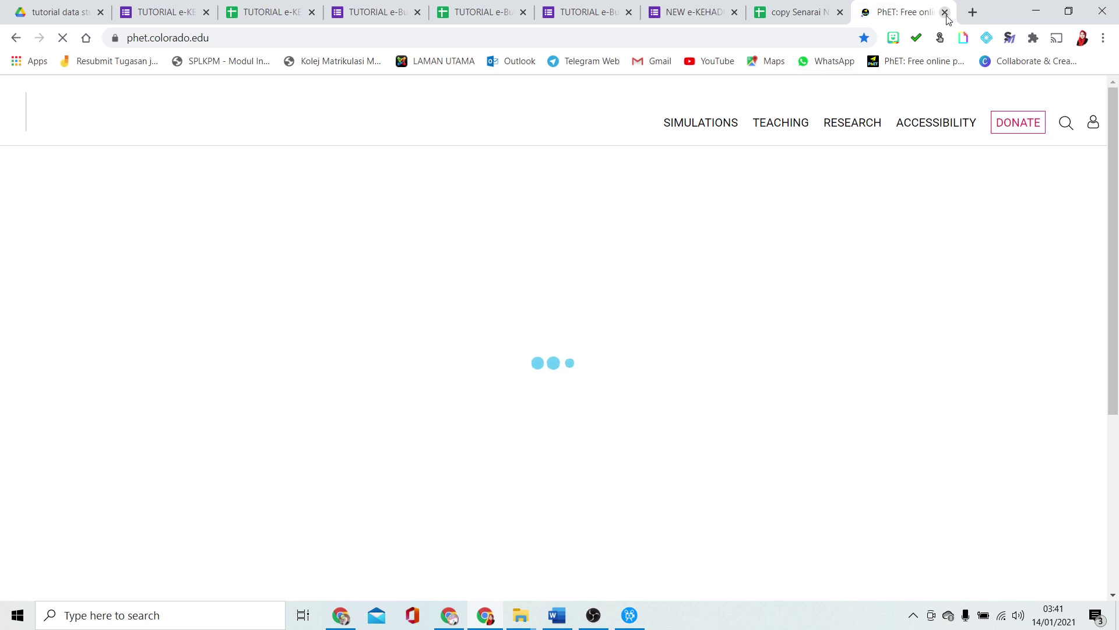
Back in edit mode on the report, fill the date range filter teal
key("alt+Left")
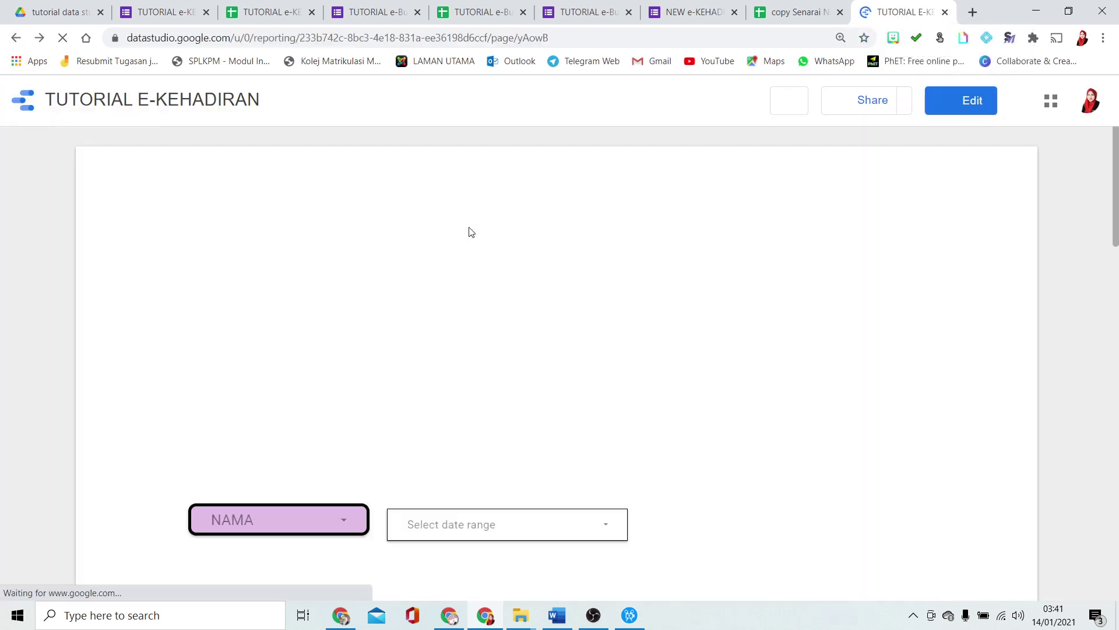
left_click(949, 96)
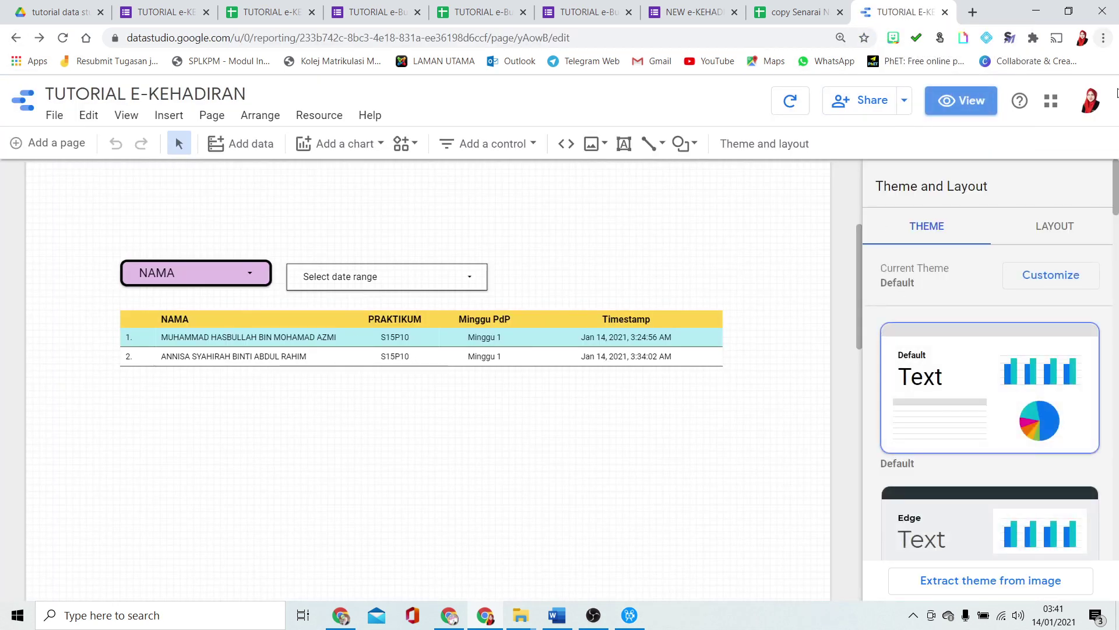
left_click(1055, 230)
scroll(926, 431, "down", 10)
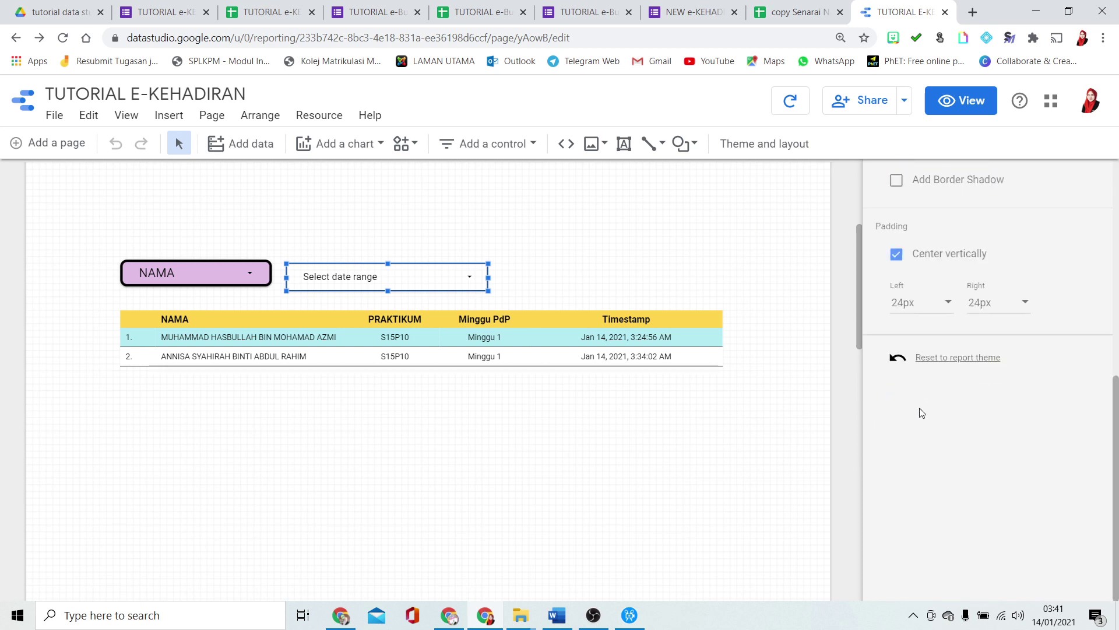
scroll(922, 412, "up", 5)
left_click(907, 393)
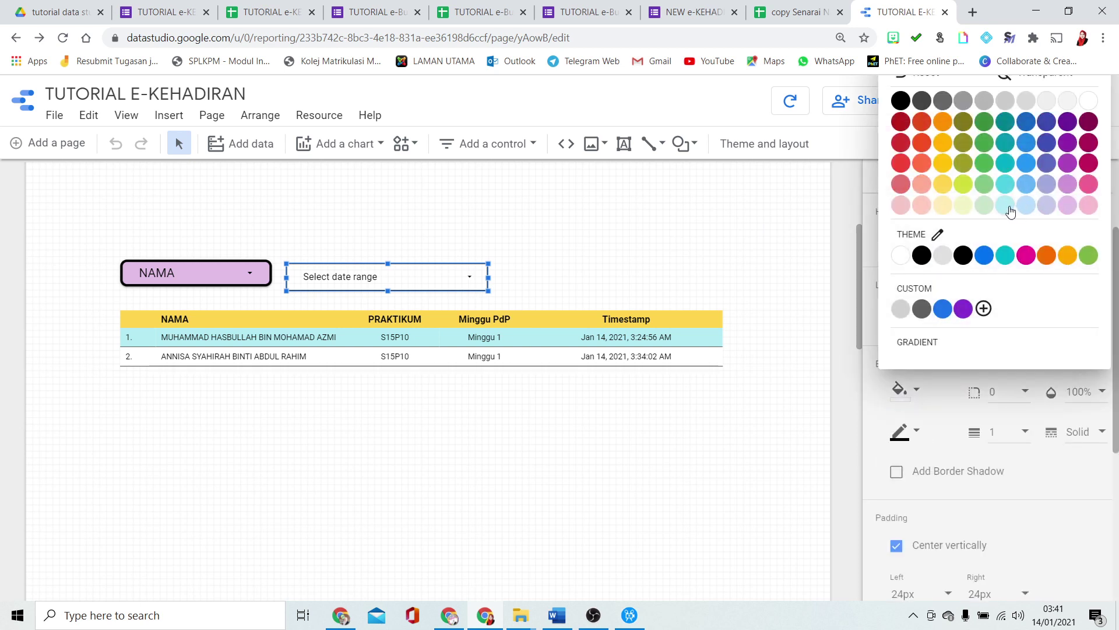
left_click(1006, 256)
Give the date filter a black border, weight 4, radius 10, and a lighter teal fill
left_click(905, 443)
left_click(1009, 431)
left_click(992, 531)
left_click(1008, 391)
left_click(993, 566)
left_click(907, 393)
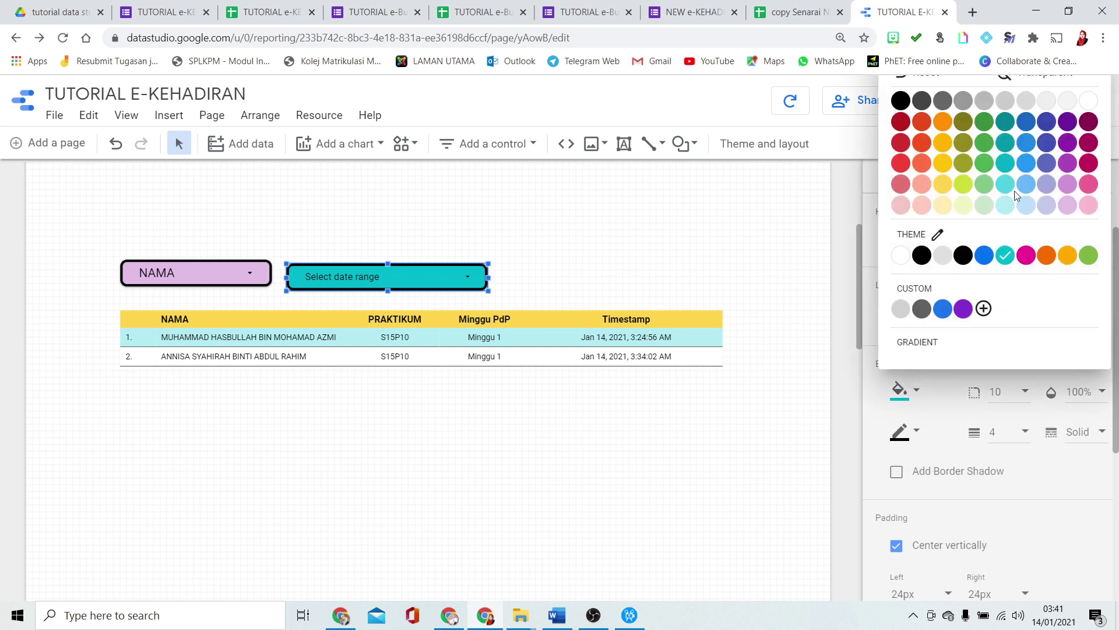
left_click(1006, 168)
Narrow the date range filter and move the NAMA filter down slightly
left_click(541, 301)
left_click(471, 285)
left_click_drag(488, 278, 437, 274)
left_click(292, 396)
left_click_drag(232, 270, 233, 275)
left_click(344, 396)
Set the date filter's text to 18px and widen the control to fit
left_click(375, 281)
left_click(1044, 227)
left_click(961, 295)
left_click(954, 340)
left_click(560, 273)
left_click(430, 275)
left_click_drag(444, 278, 468, 282)
left_click(670, 260)
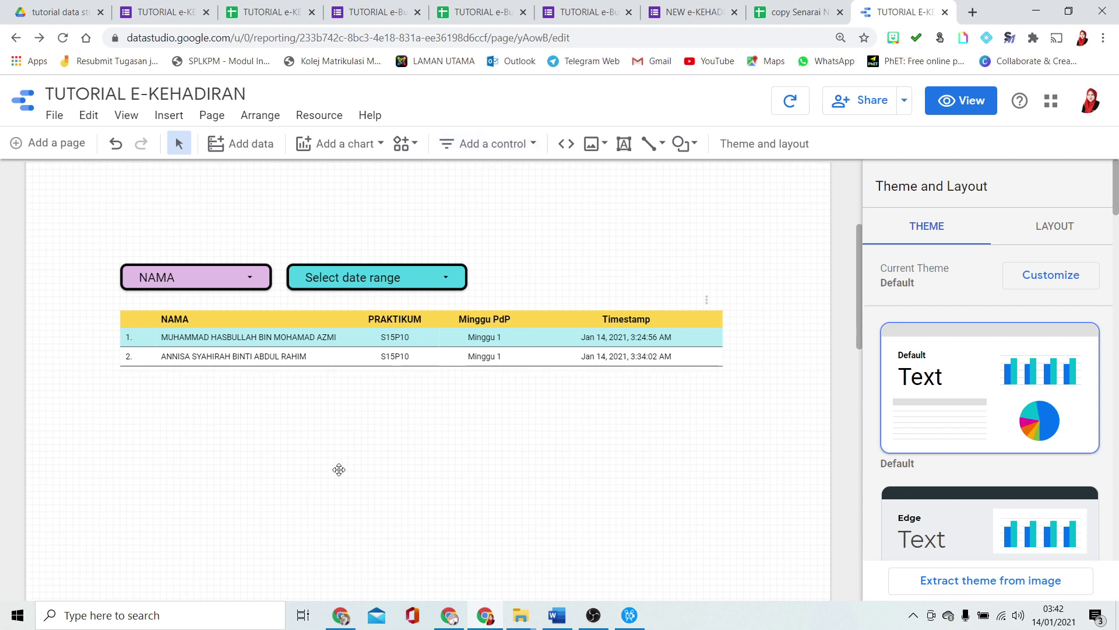
left_click(449, 622)
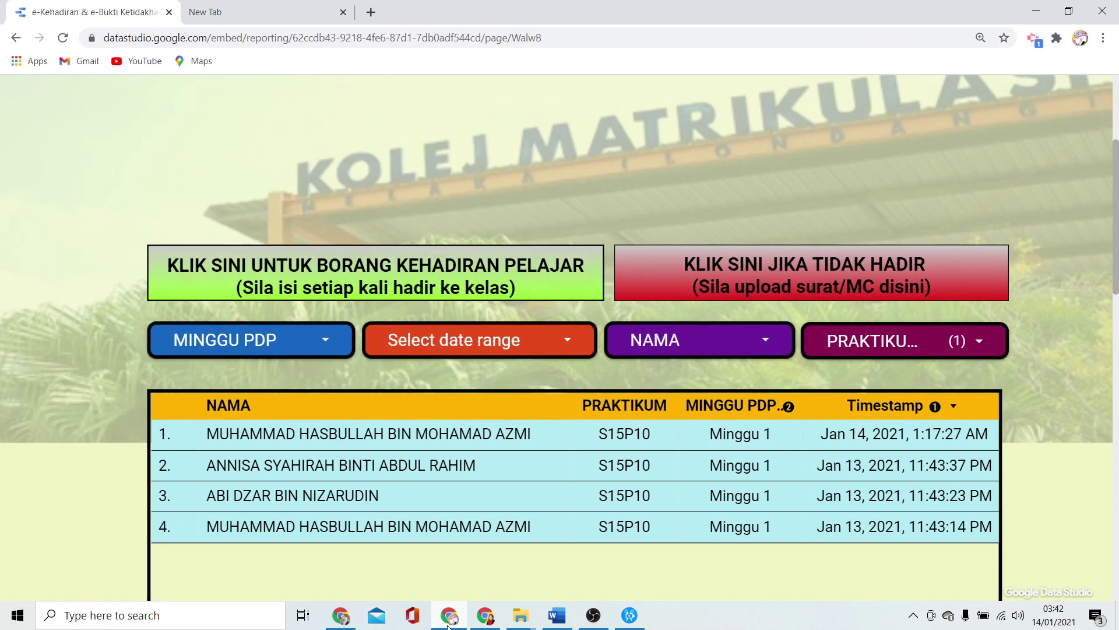
Add a PRAKTIKUM drop-down list control beside the date range filter
left_click(448, 623)
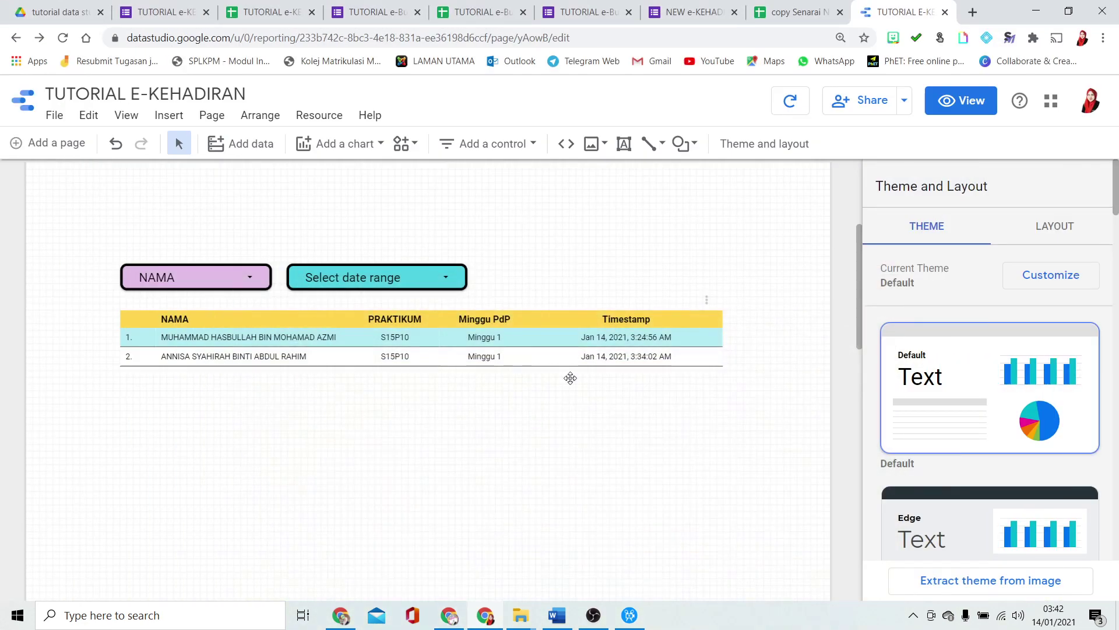
left_click(528, 144)
left_click(516, 175)
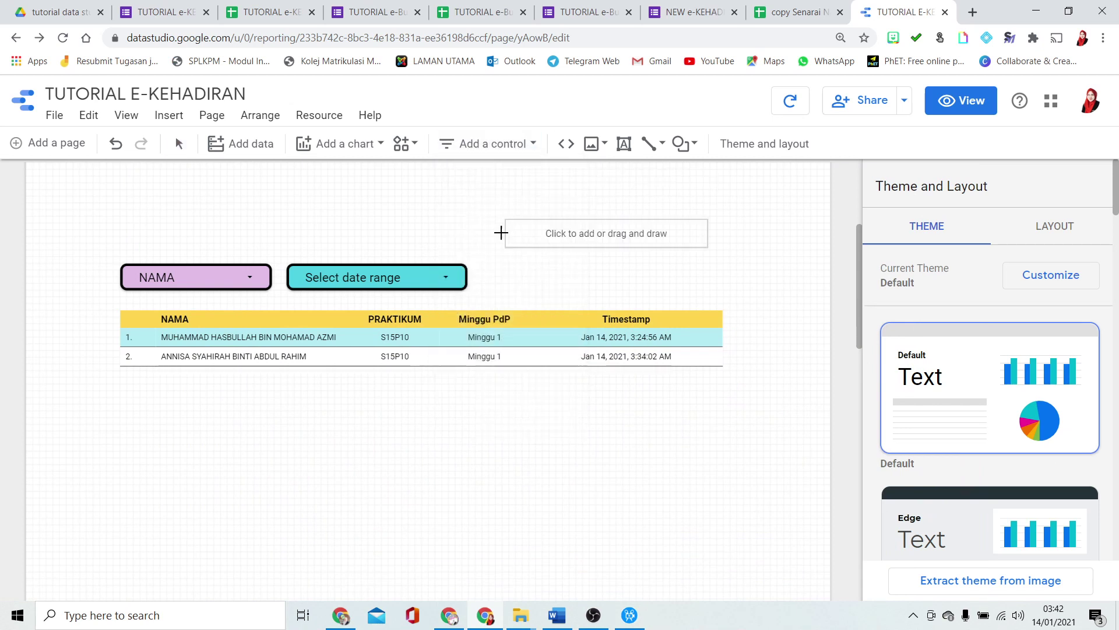
left_click(478, 259)
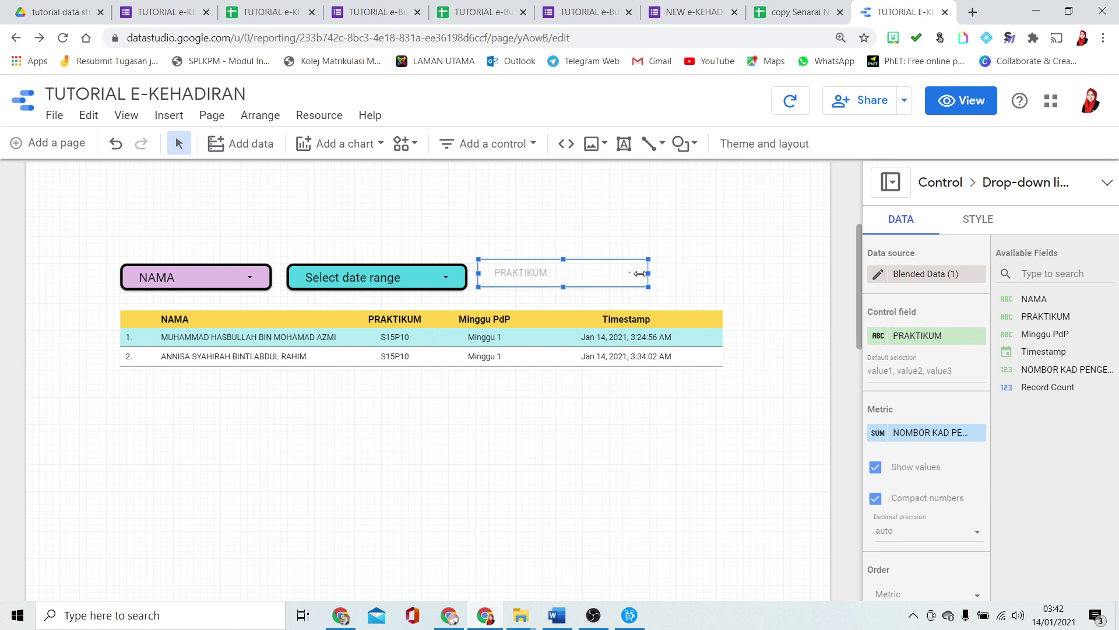
Set the PRAKTIKUM control's text black, header text light green and header fill green
left_click(985, 219)
scroll(930, 417, "down", 3)
scroll(931, 417, "up", 2)
left_click(917, 377)
left_click(901, 119)
left_click(914, 472)
left_click(985, 319)
scroll(779, 452, "down", 1)
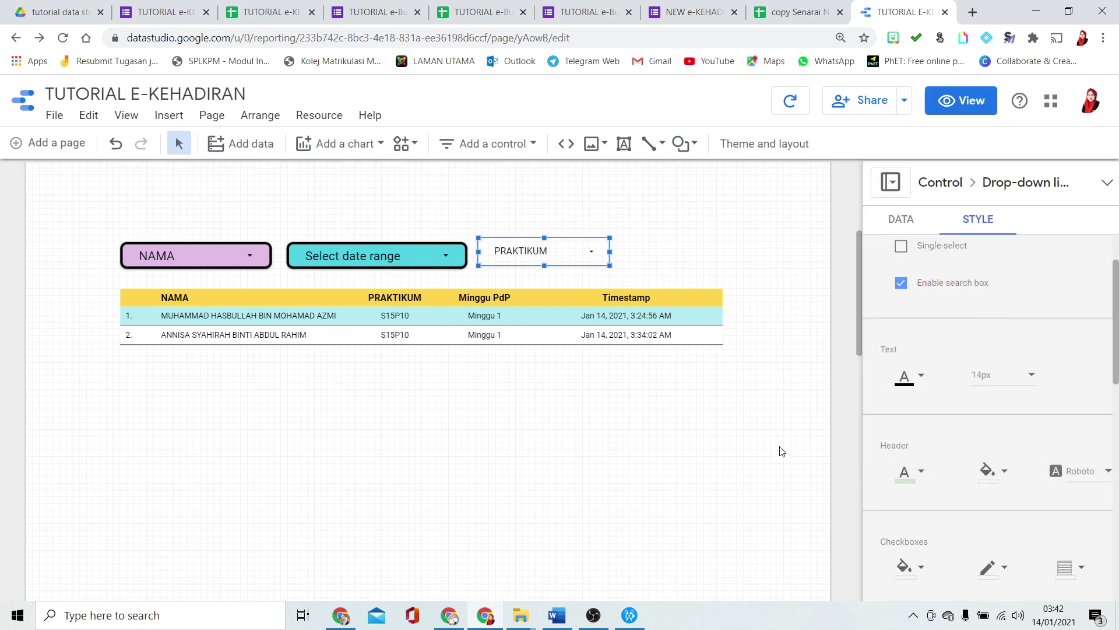
scroll(991, 417, "down", 1)
left_click(1003, 402)
left_click(1088, 296)
scroll(760, 348, "up", 1)
scroll(759, 349, "up", 2)
Preview the report and check the PRAKTIKUM filter list, then resume editing
left_click(962, 101)
left_click(649, 378)
left_click(922, 302)
left_click(960, 101)
Set the PRAKTIKUM control's checkbox fill to black
left_click(588, 348)
left_click(991, 225)
scroll(928, 418, "down", 7)
left_click(917, 350)
left_click(922, 247)
left_click(917, 350)
left_click(938, 373)
Fill the PRAKTIKUM control pink with a black border, weight 4, radius 10, and 18px text
scroll(926, 391, "down", 2)
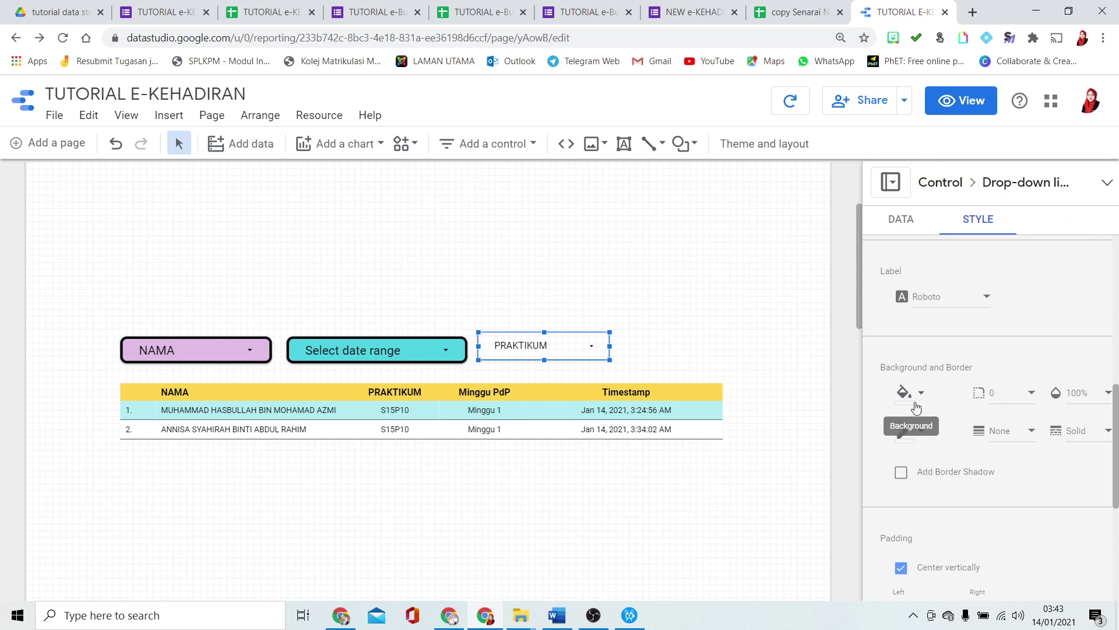
left_click(908, 394)
left_click(1092, 187)
left_click(907, 438)
left_click(922, 326)
left_click(993, 433)
left_click(1002, 495)
left_click(1007, 396)
left_click(1006, 484)
scroll(992, 447, "up", 7)
left_click(992, 449)
left_click(985, 497)
Nudge the PRAKTIKUM control right and narrow it to fit its label
scroll(964, 472, "down", 3)
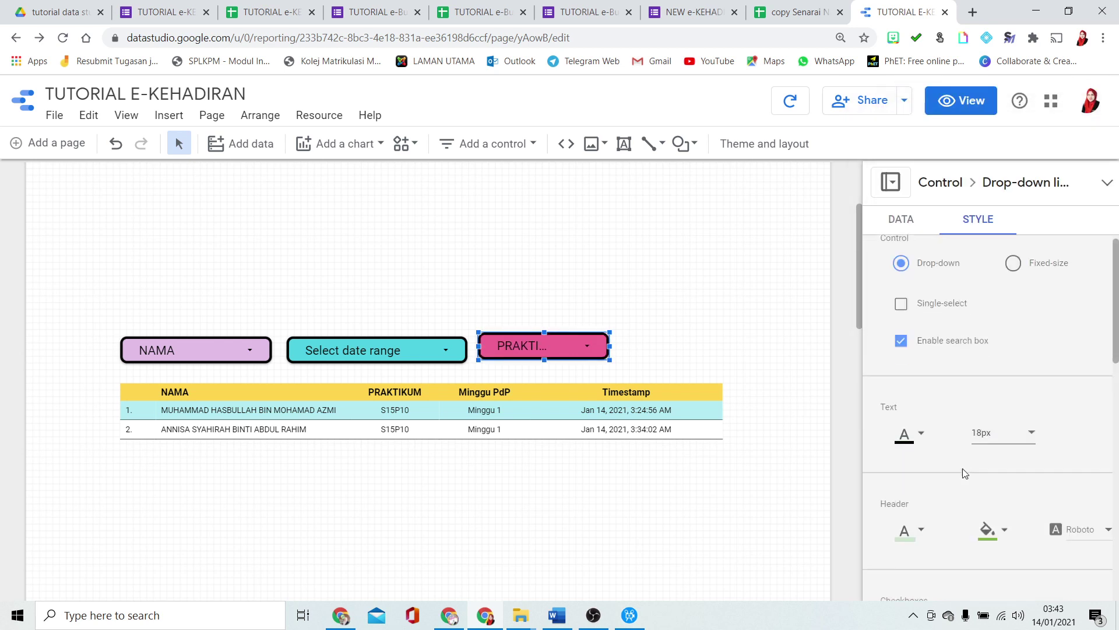
mouse_move(611, 346)
left_mouse_down()
mouse_move(643, 346)
mouse_move(631, 346)
left_mouse_up()
left_click_drag(552, 334, 556, 338)
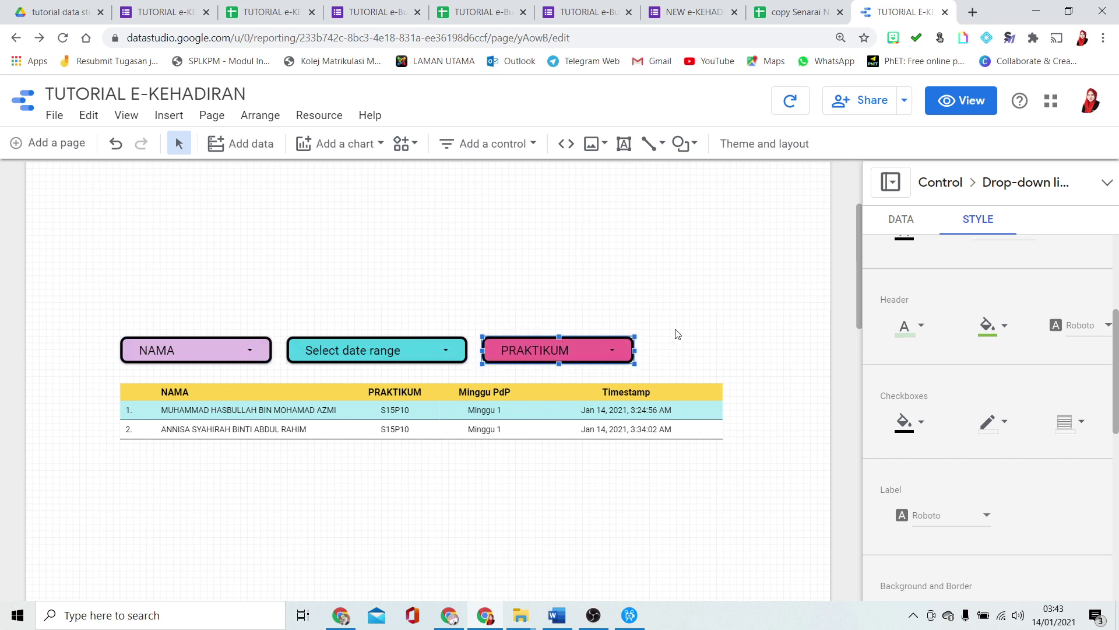
left_click(712, 333)
left_click(592, 350)
left_click_drag(634, 350, 624, 350)
left_click(589, 217)
Add a Minggu PdP drop-down list at the right of the row and narrow it
left_click(490, 142)
left_click(505, 176)
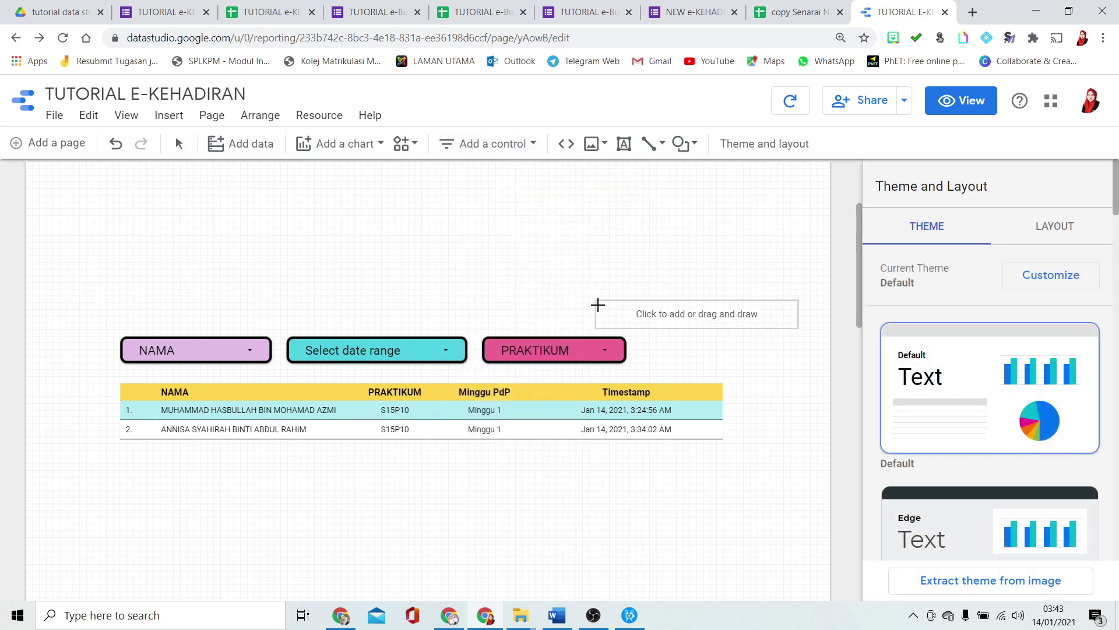
left_click(642, 337)
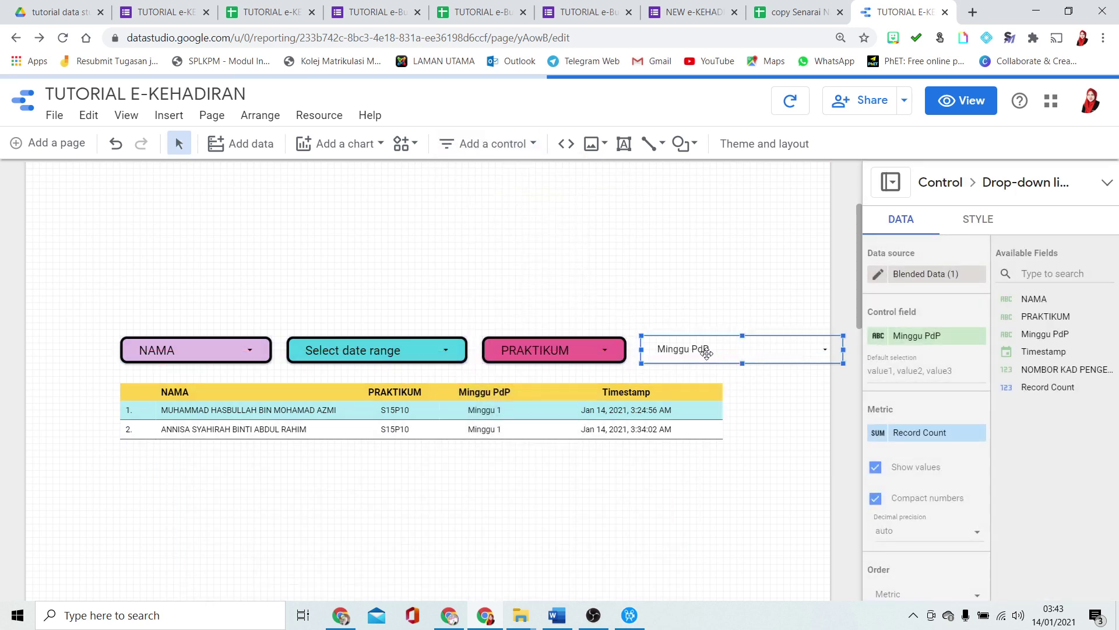
left_click_drag(843, 348, 766, 371)
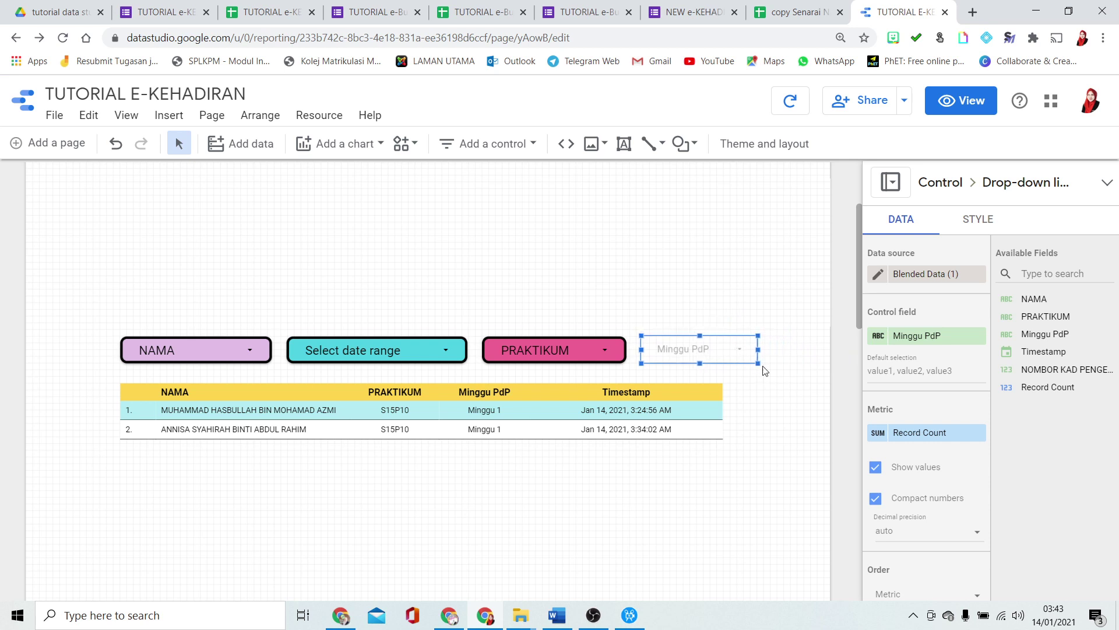
Compare with the NAMA control's style and preview the Minggu PdP filter list
left_click(302, 358)
left_click(193, 353)
left_click(978, 218)
left_click(676, 347)
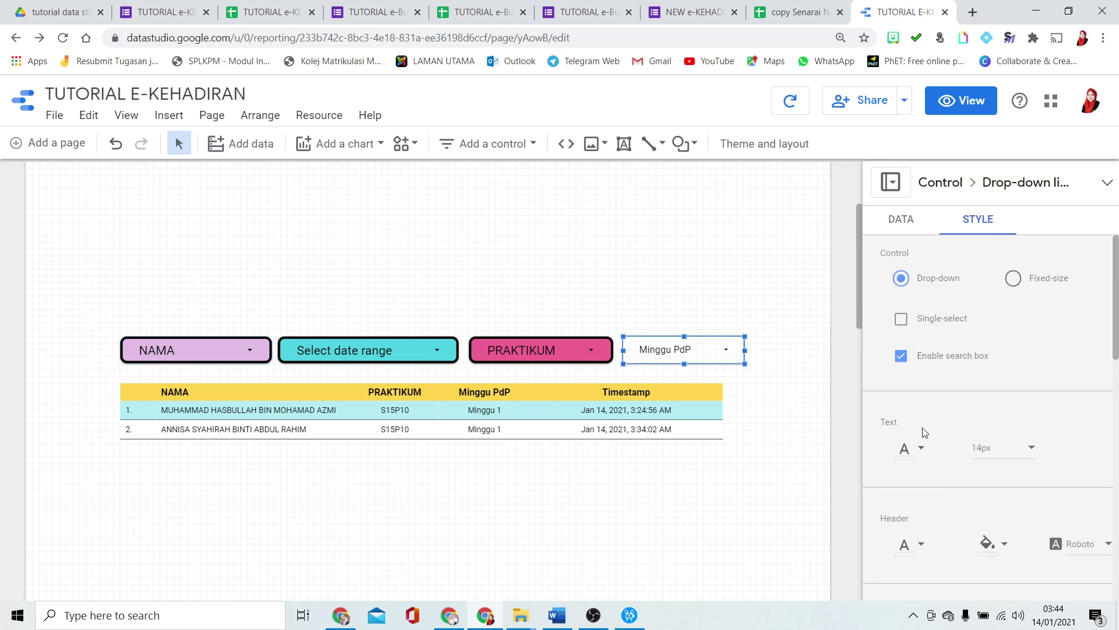
left_click(909, 470)
left_click(960, 100)
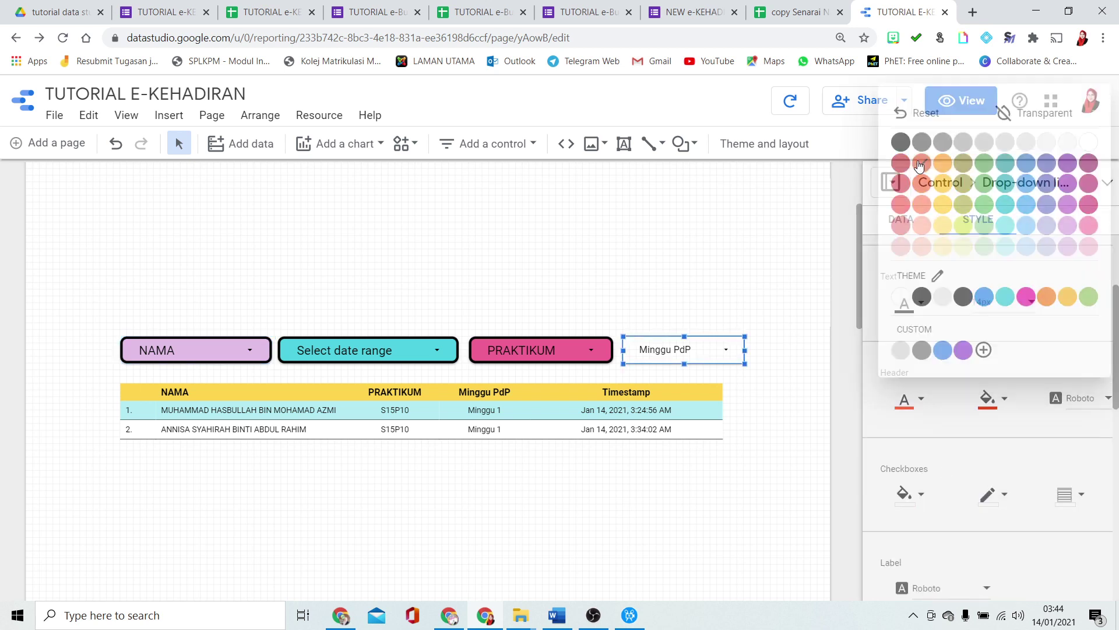
left_click(908, 376)
left_click(960, 100)
Give the Minggu PdP control a salmon checkbox fill with a black checkbox border
left_click(674, 348)
scroll(984, 512, "down", 5)
left_click(923, 391)
left_click(922, 270)
left_click(999, 424)
left_click(900, 165)
Fill the Minggu PdP control orange-red with a thick black border and radius 10
scroll(985, 440, "down", 2)
left_click(898, 466)
left_click(924, 240)
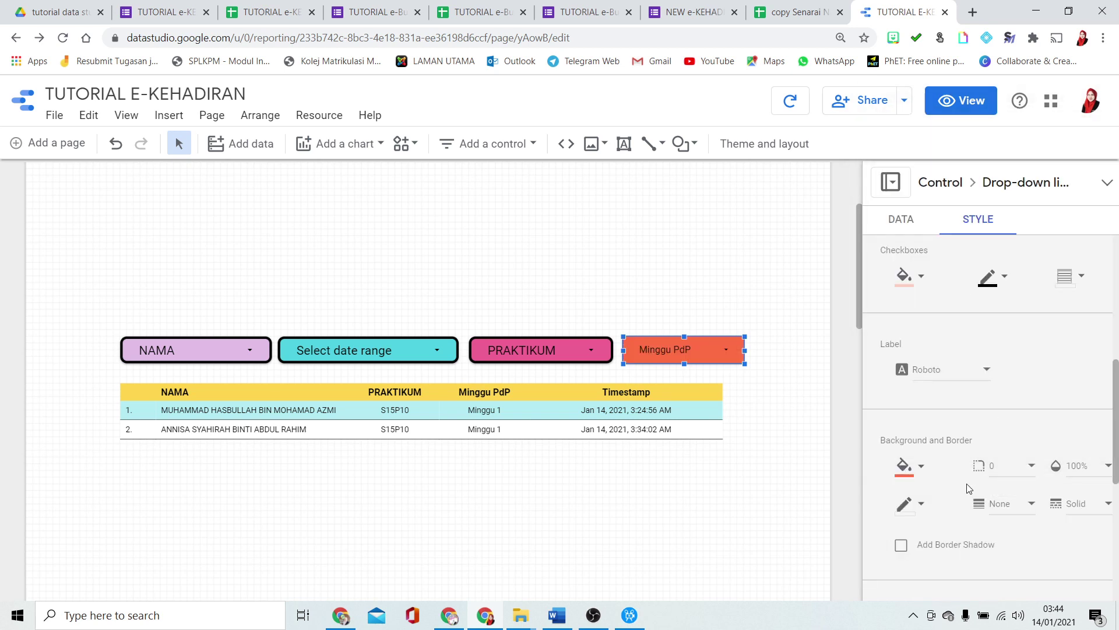
left_click(904, 505)
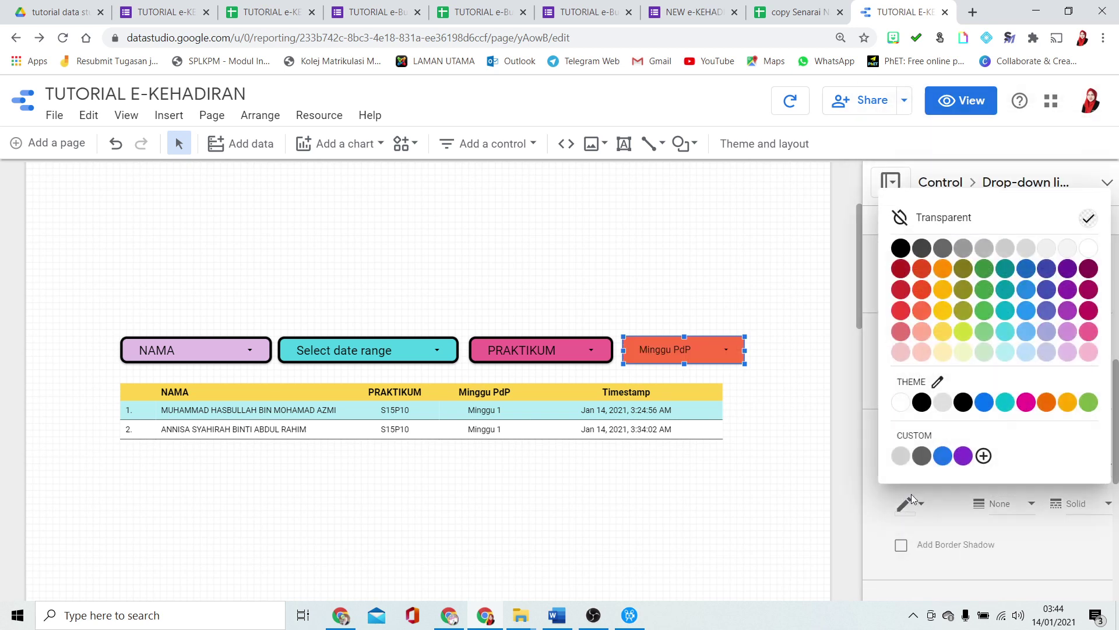
left_click(922, 400)
left_click(1011, 503)
left_click(996, 528)
left_click(999, 480)
left_click(999, 561)
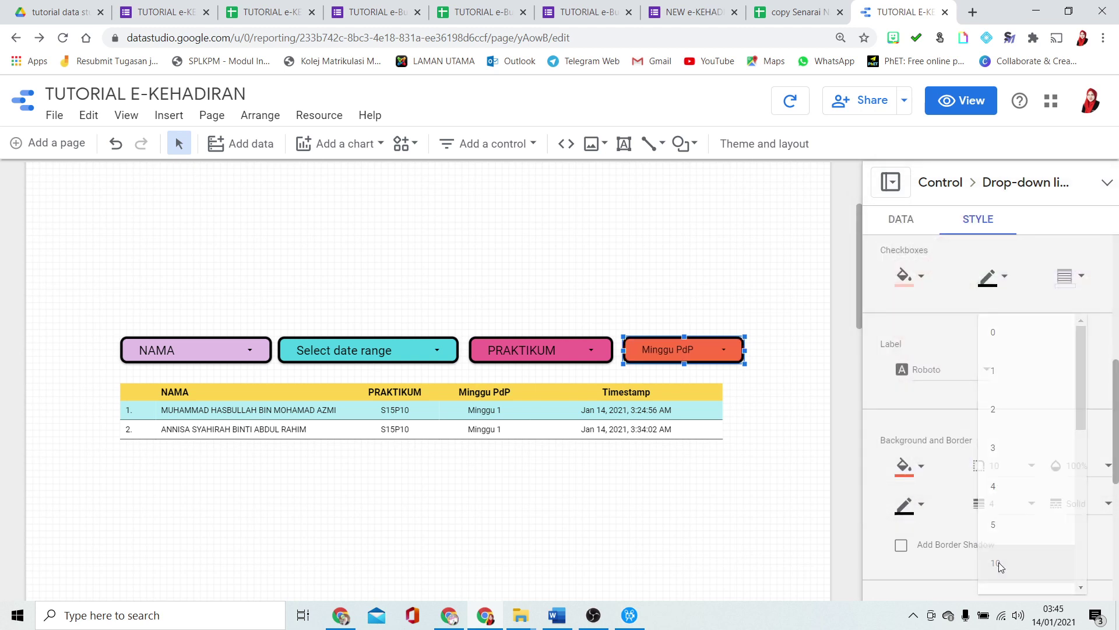
left_click(810, 320)
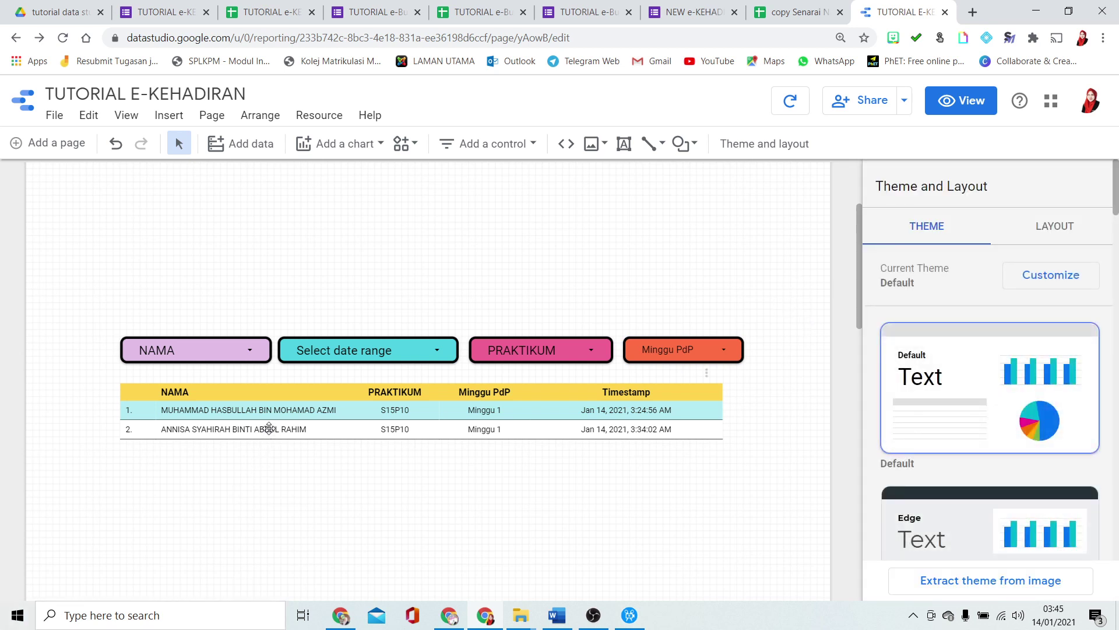
Submit another attendance form response with week Minggu 1 selected, then return to the report
left_click(809, 7)
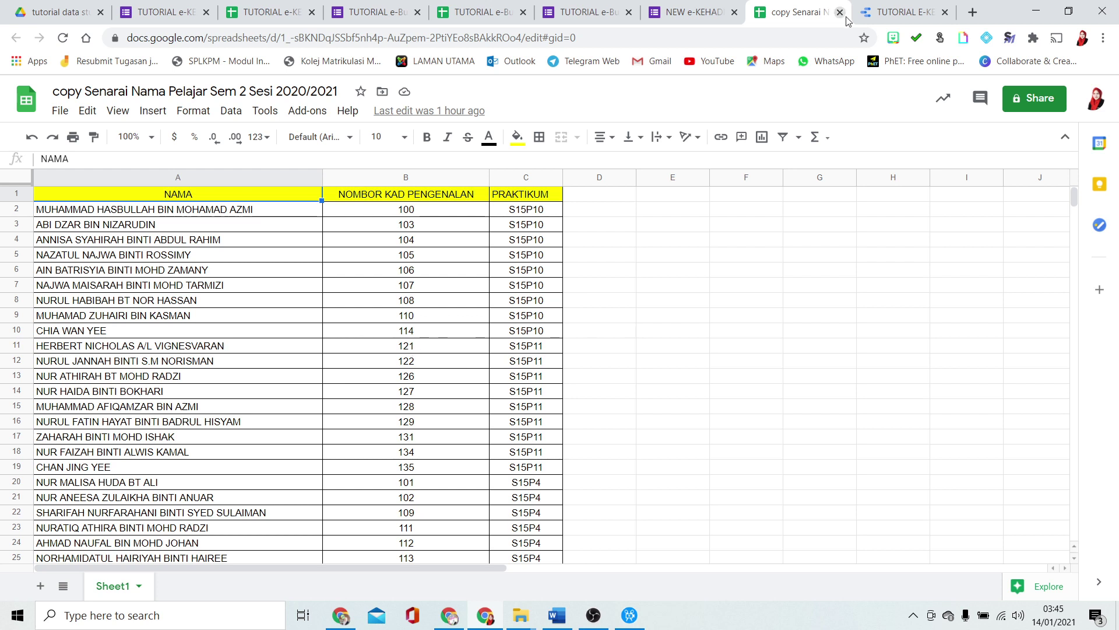
left_click(700, 7)
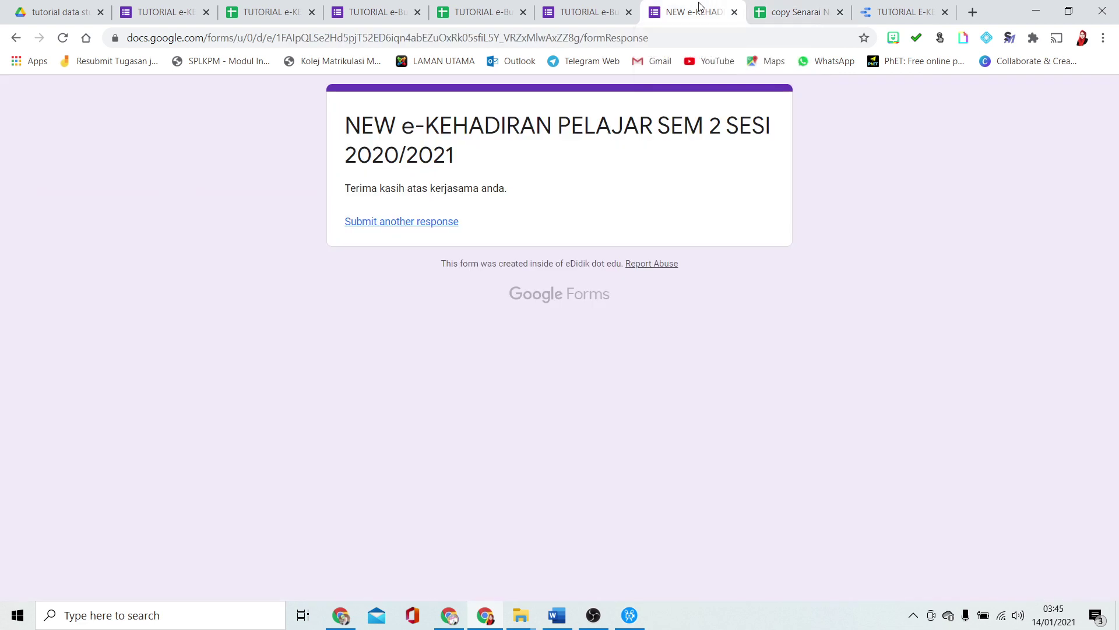
left_click(405, 224)
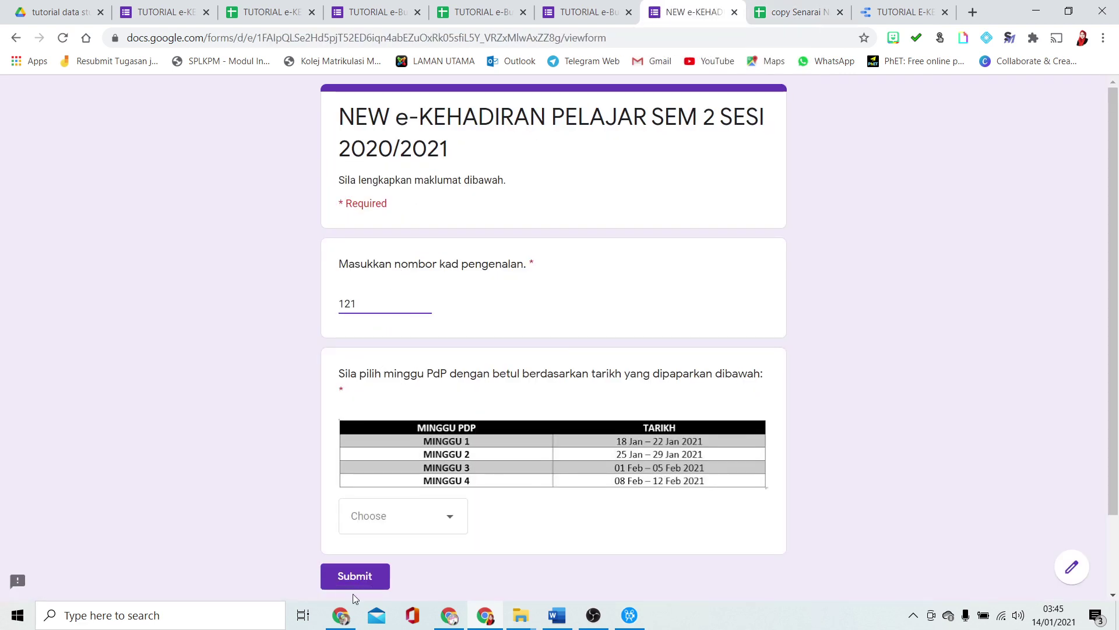
left_click(364, 576)
left_click(386, 524)
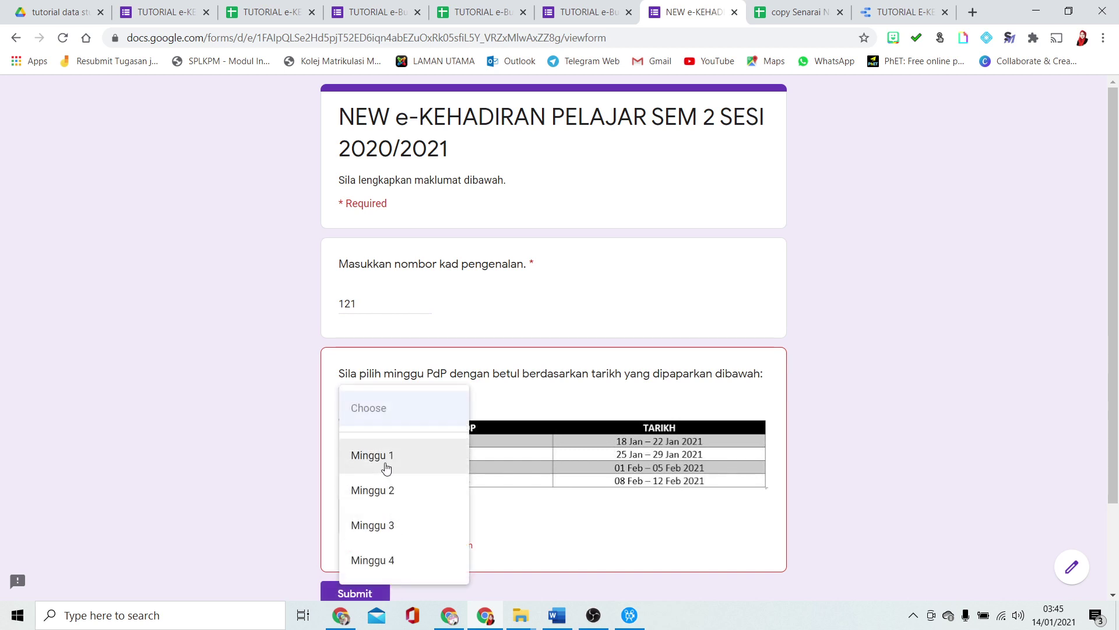
left_click(386, 455)
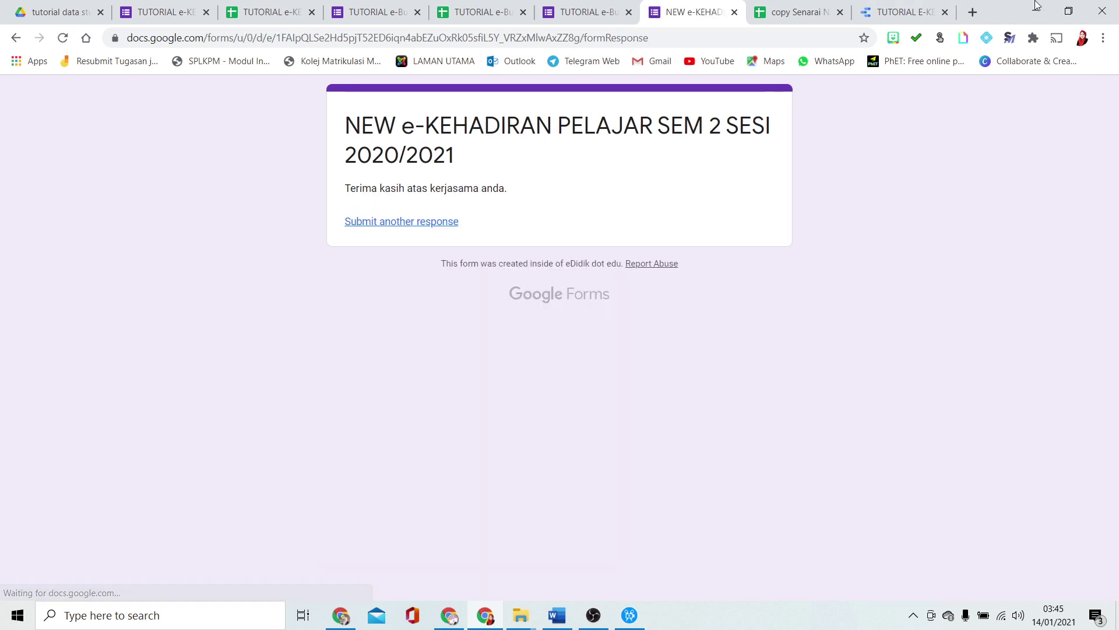
left_click(894, 6)
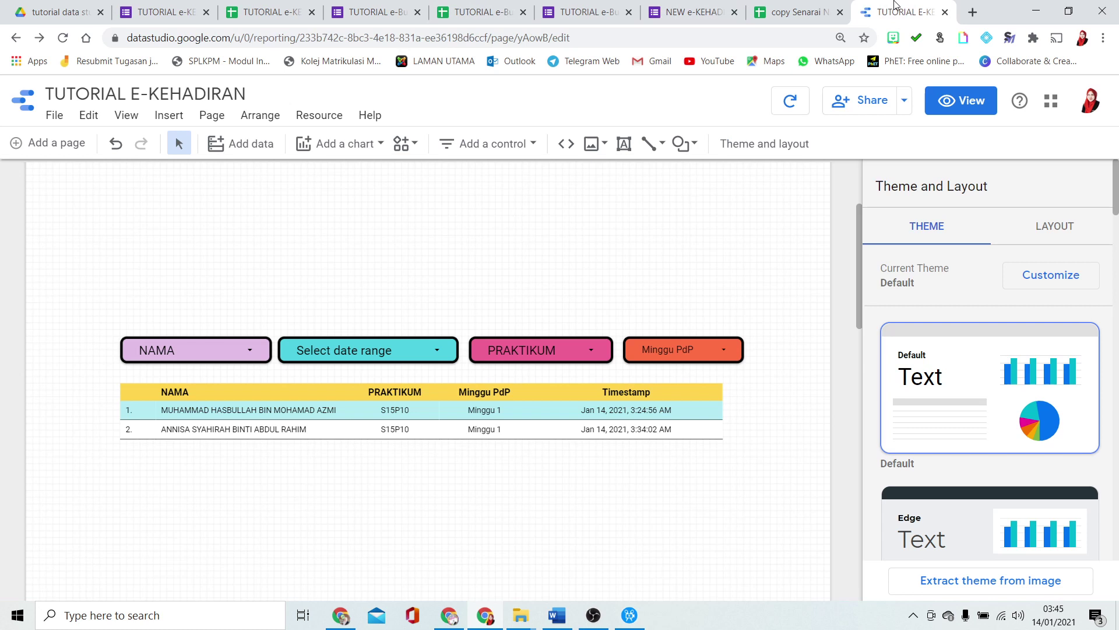
Refresh the data to show the third Minggu 1 row, then preview and open the Minggu PdP filter
left_click(792, 96)
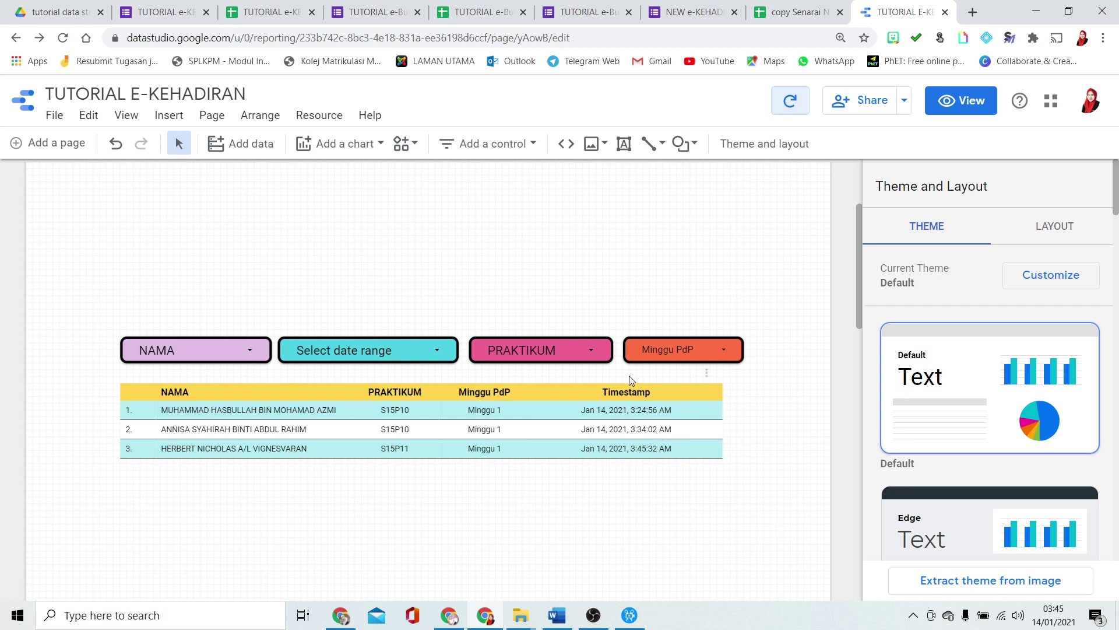
left_click(961, 100)
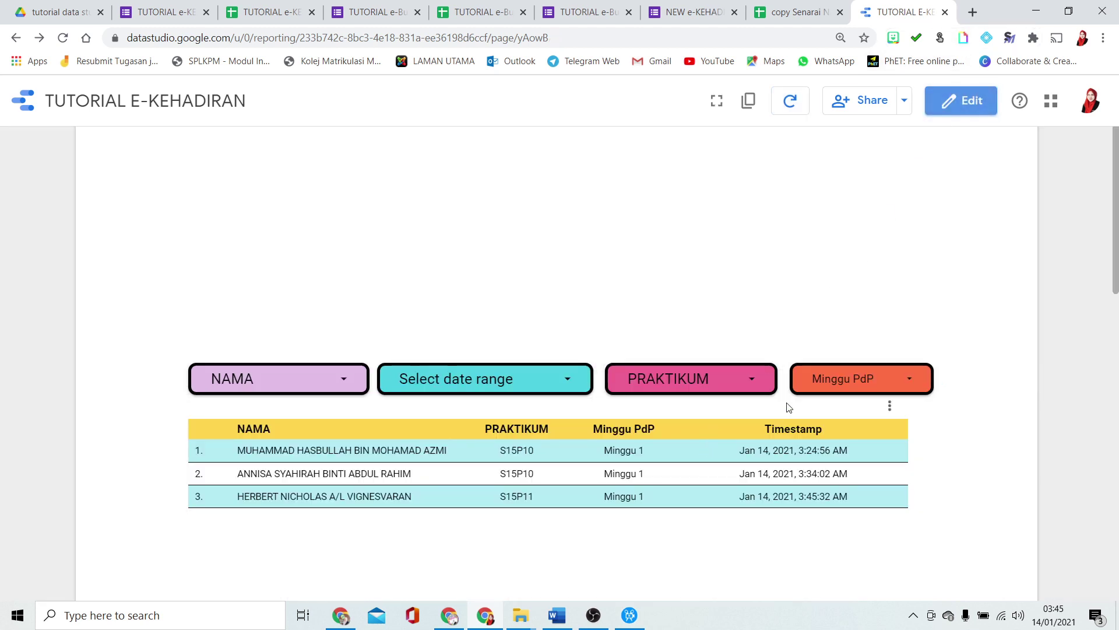
left_click(855, 379)
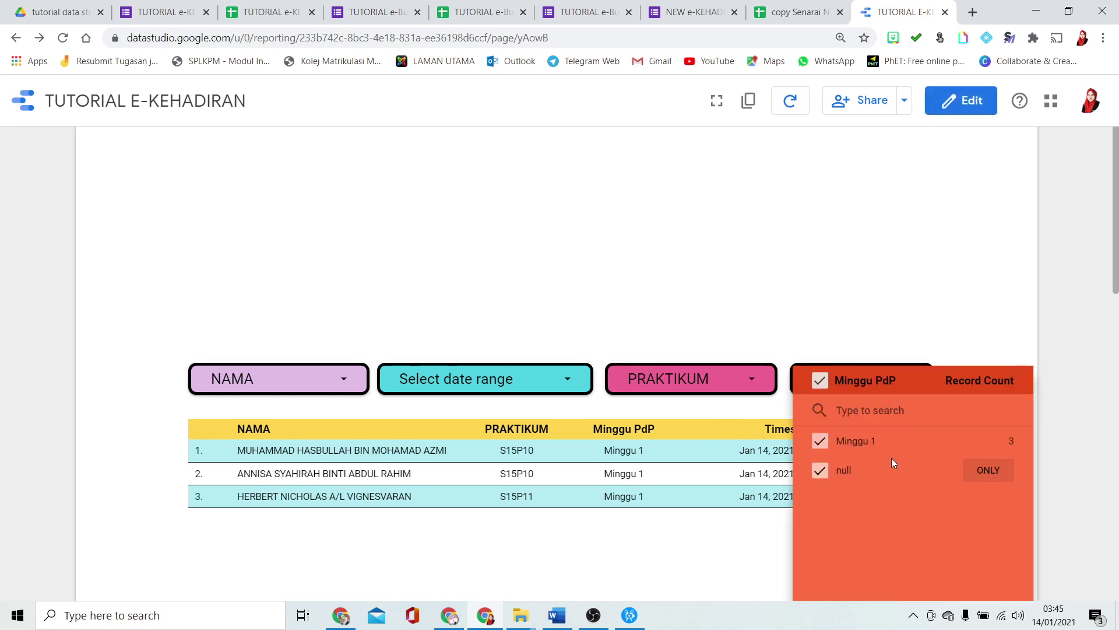
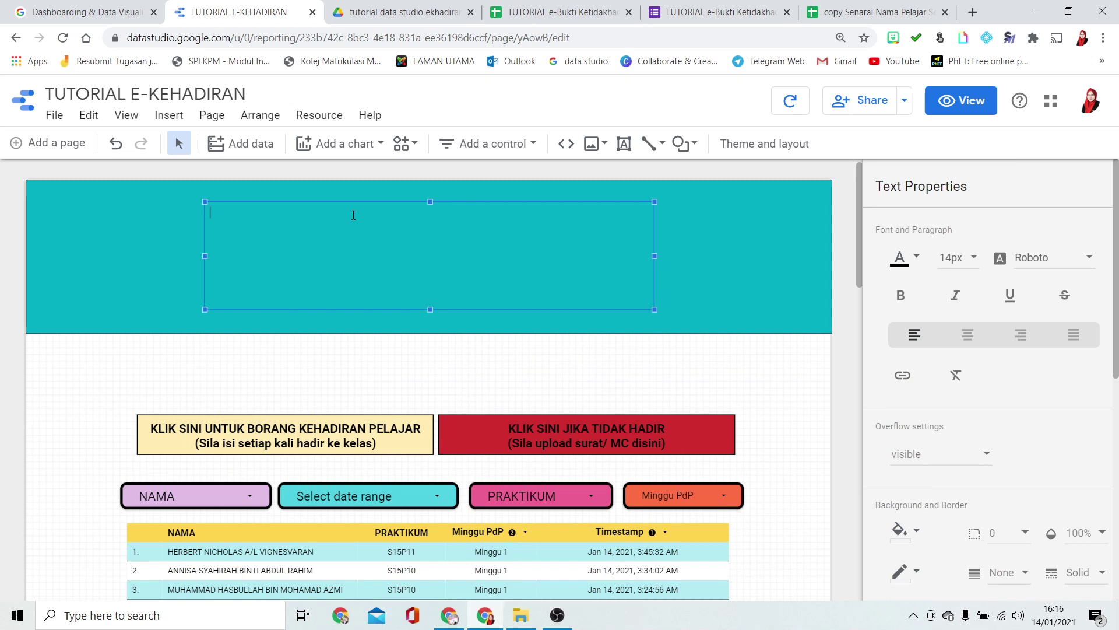
Make all the header text centred, bold, 30px Tahoma
key("ctrl+a")
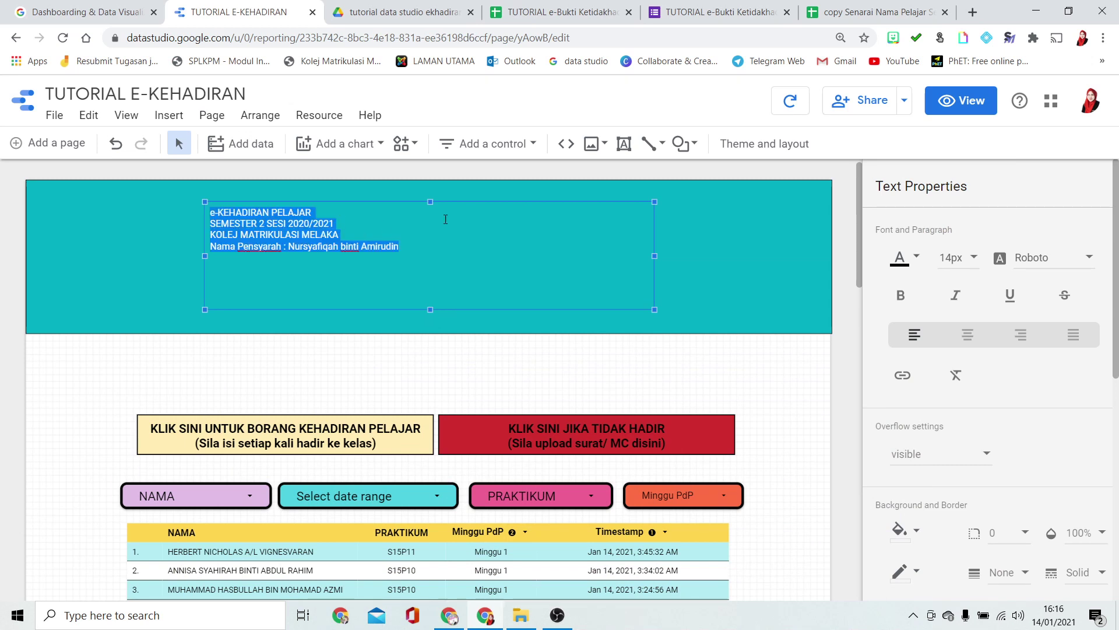
left_click(969, 339)
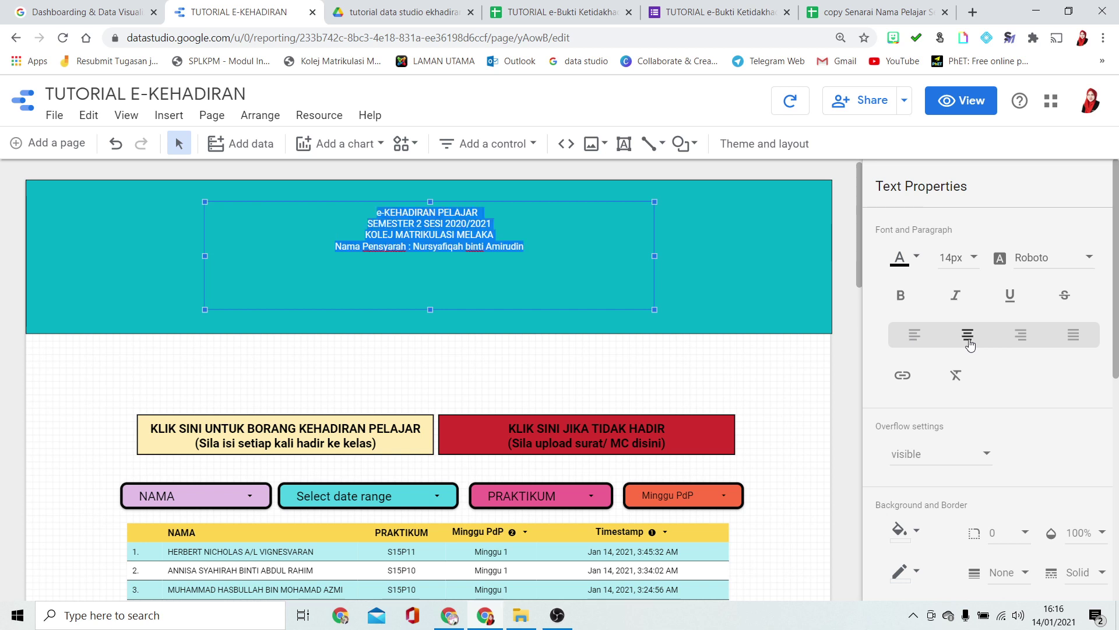
left_click(956, 257)
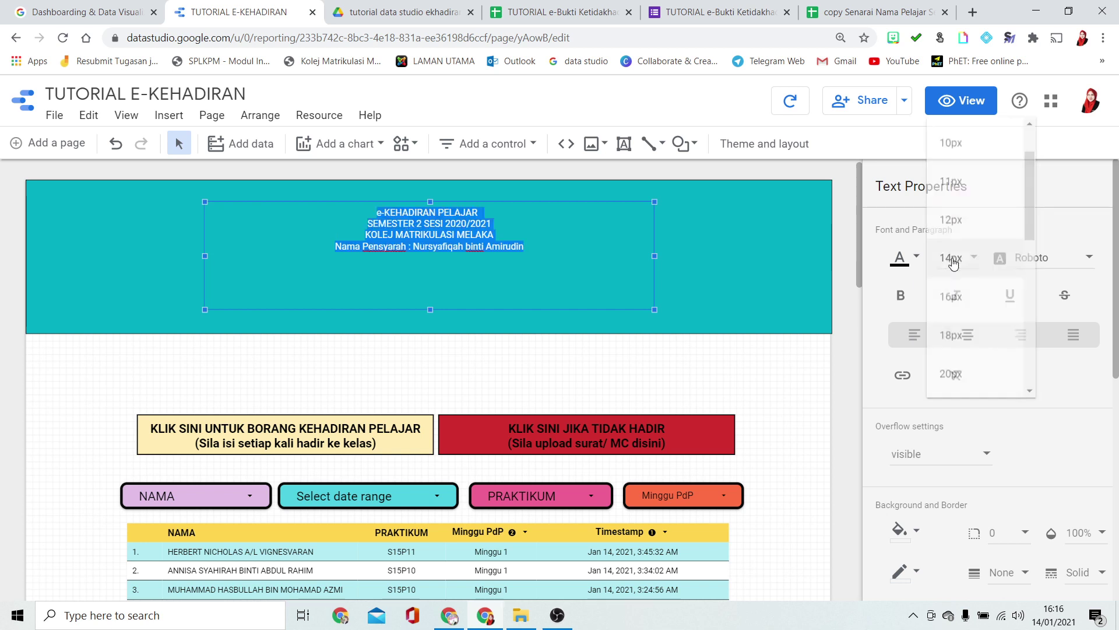
scroll(947, 353, "down", 3)
left_click(956, 349)
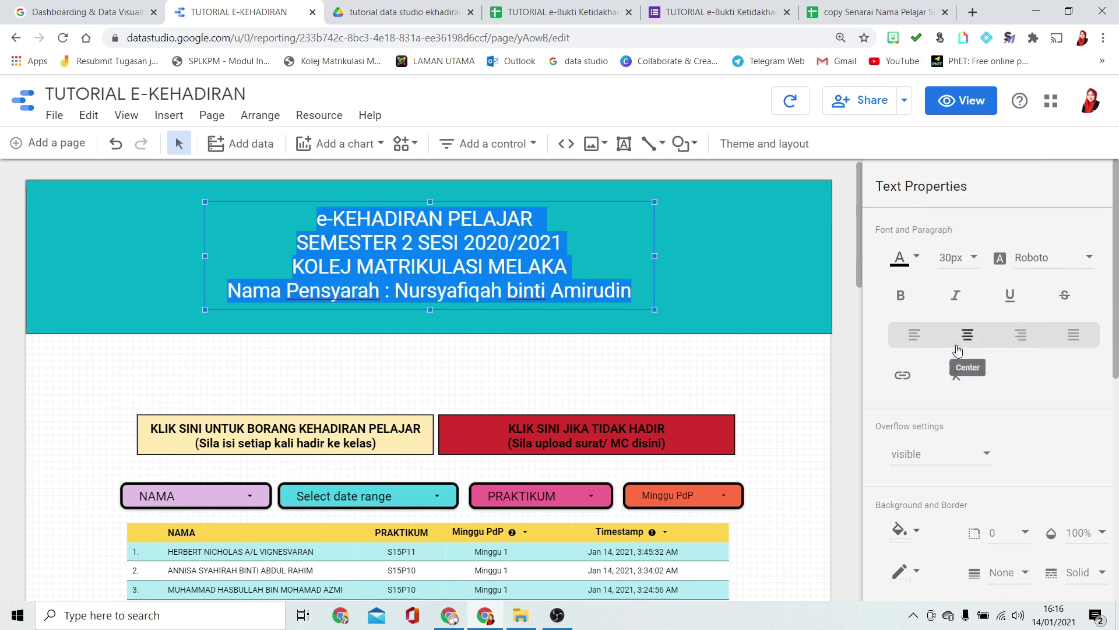
left_click(900, 295)
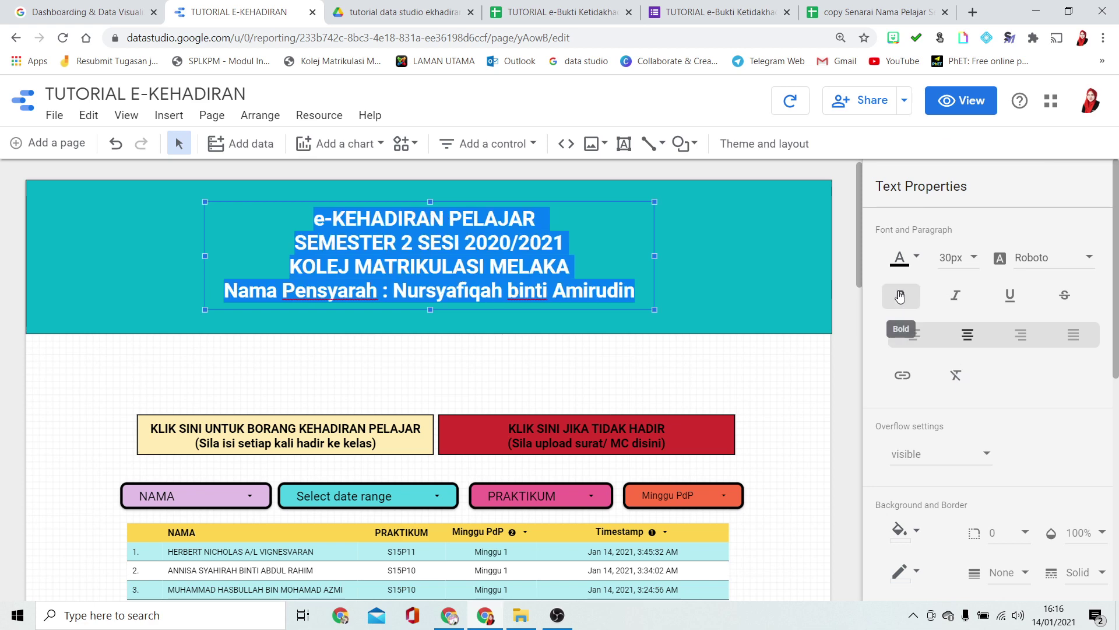
left_click(1035, 265)
scroll(1046, 303, "down", 2)
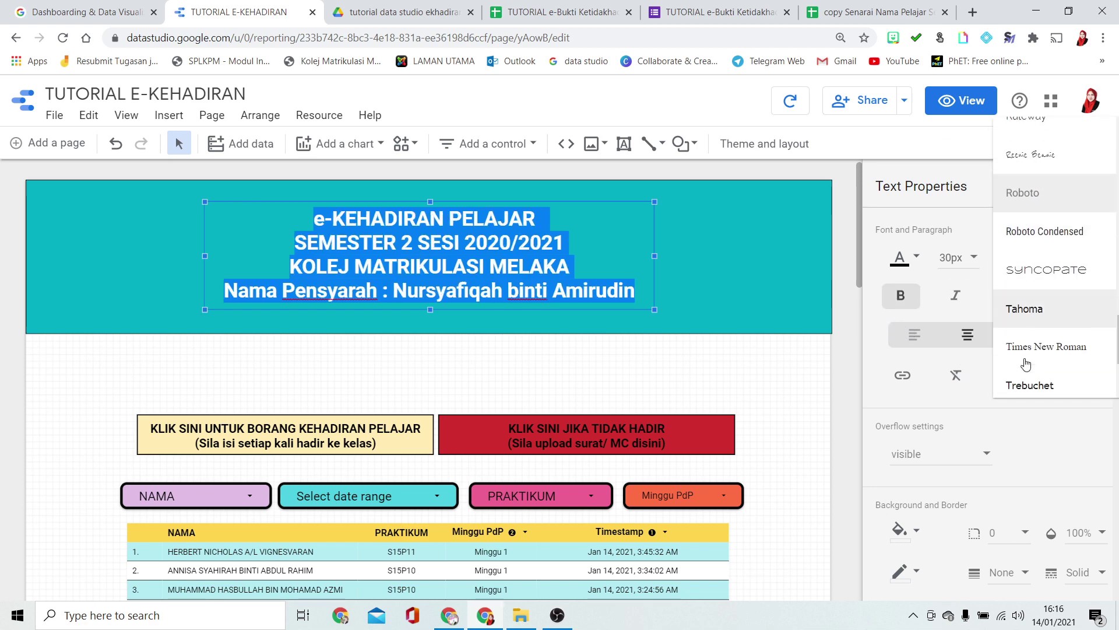
left_click(1053, 313)
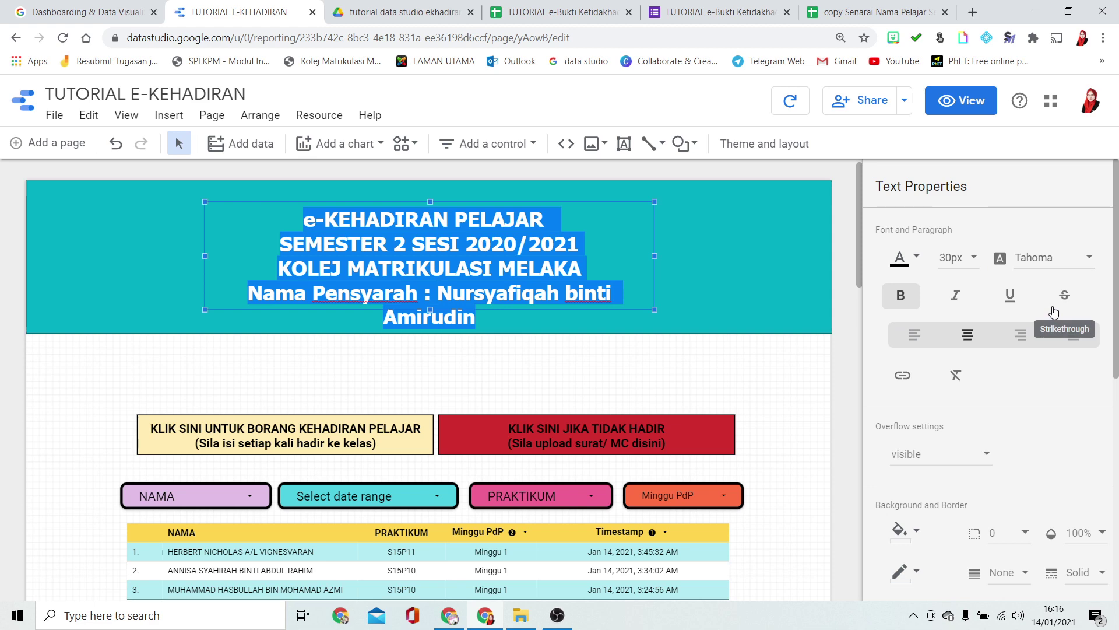
Shrink the lecturer-name line to 16px
left_click(758, 296)
double_click(488, 307)
left_click(228, 262)
left_click(254, 296)
left_click_drag(248, 293, 475, 317)
left_click(956, 257)
scroll(970, 245, "up", 5)
left_click(949, 285)
Enlarge the title lines, widen the title box and shift it left and up
left_click(645, 382)
double_click(639, 249)
left_click(664, 271)
double_click(560, 268)
left_click(966, 257)
left_click(966, 367)
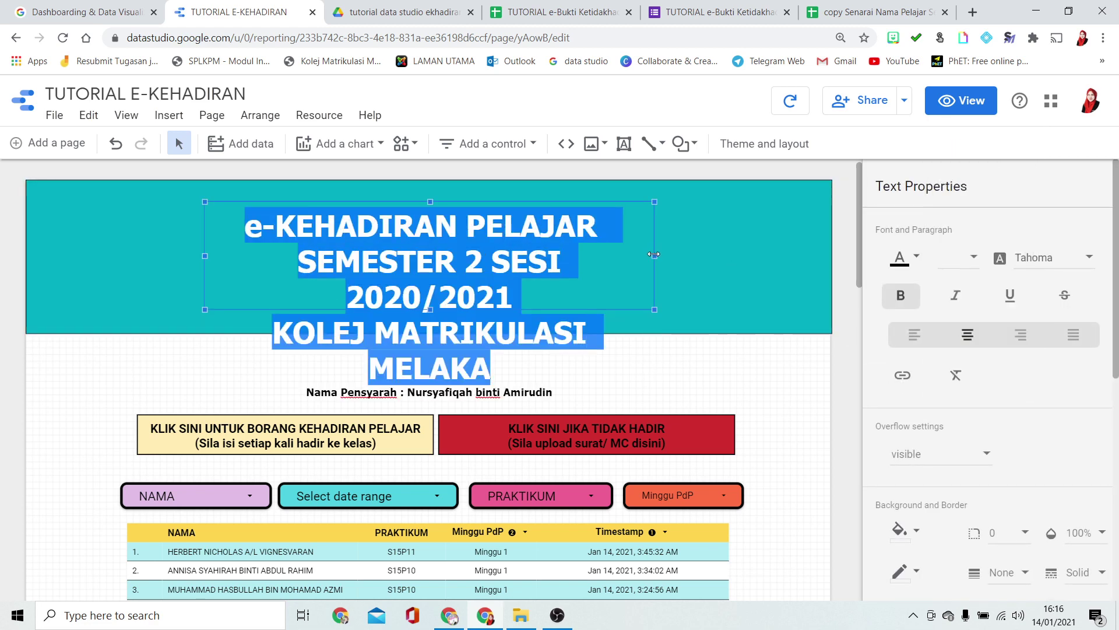
left_click_drag(654, 255, 839, 250)
left_click_drag(736, 202, 662, 204)
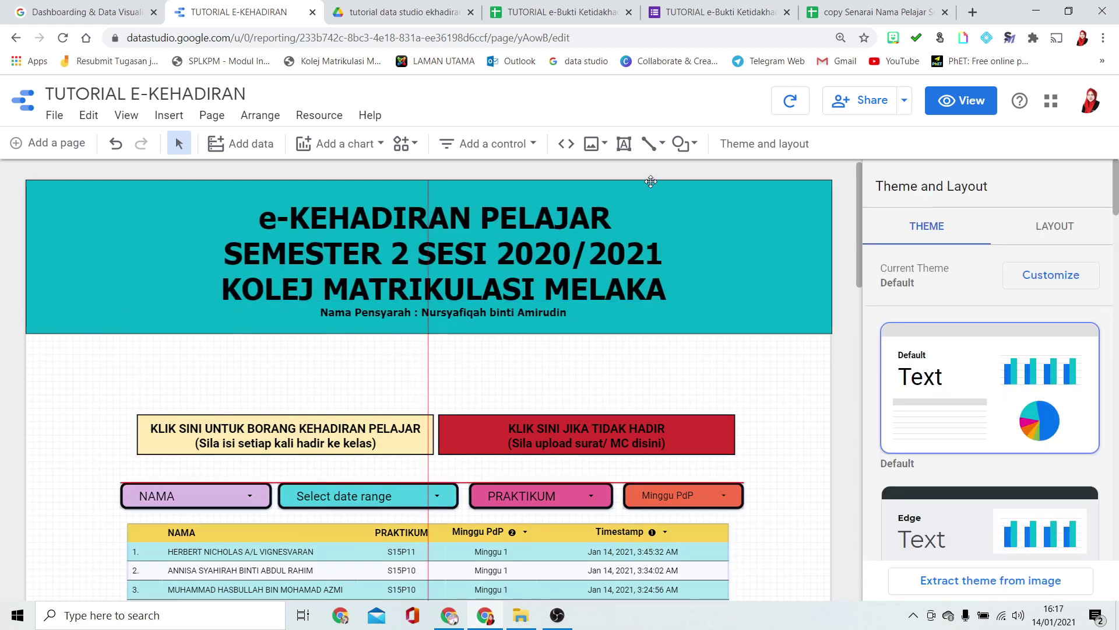
Upload the LOGO NEW image and fit it into the header's top-left corner
left_click(593, 145)
left_click(614, 175)
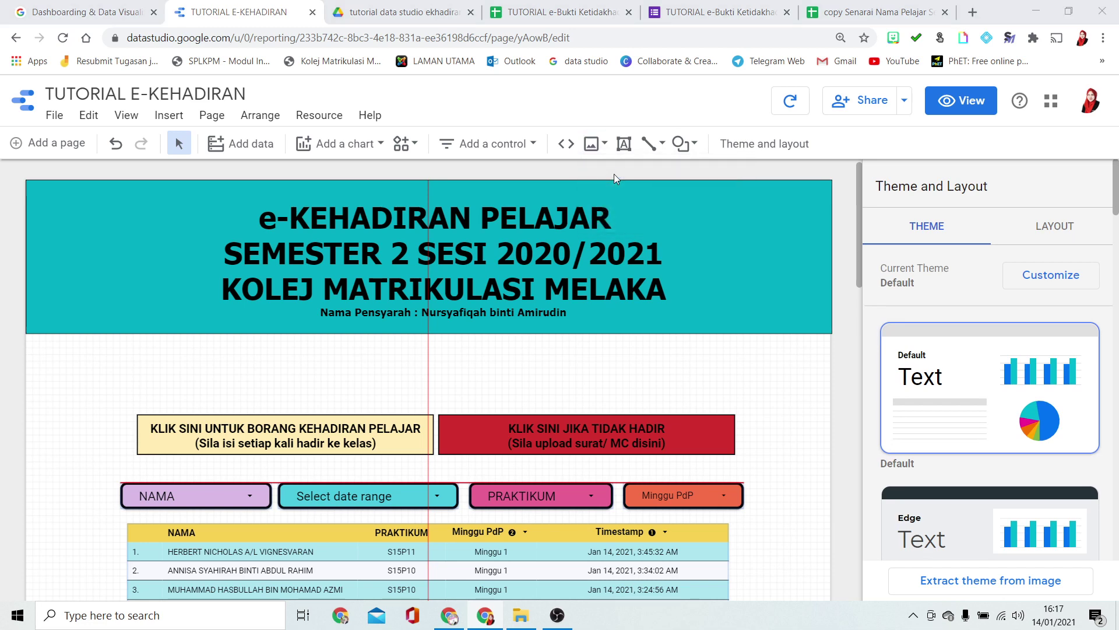
left_click(162, 255)
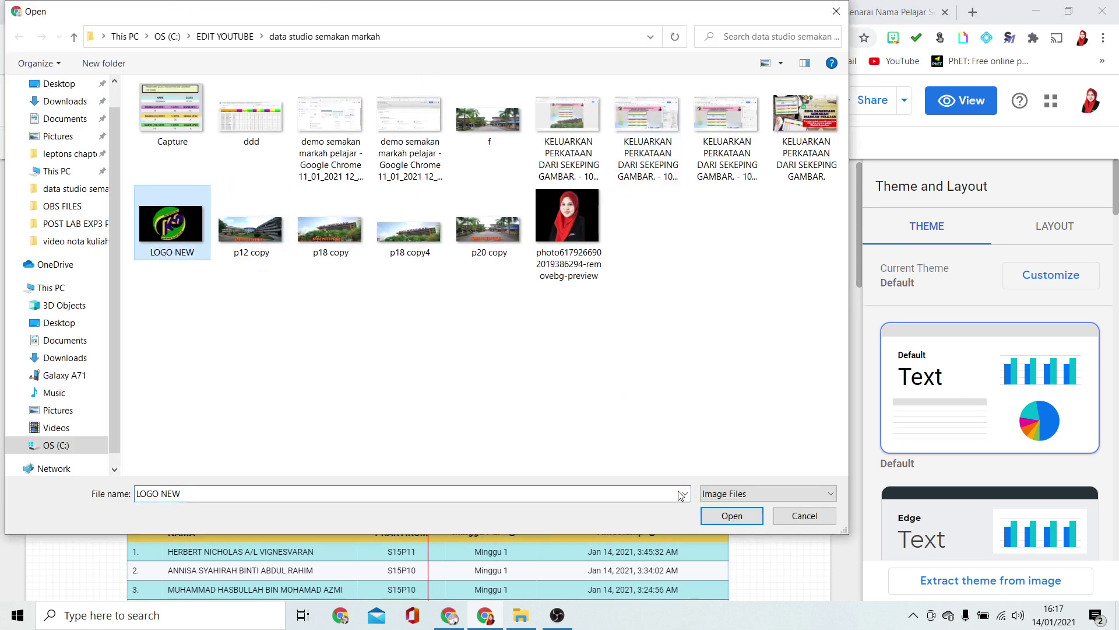
left_click(708, 514)
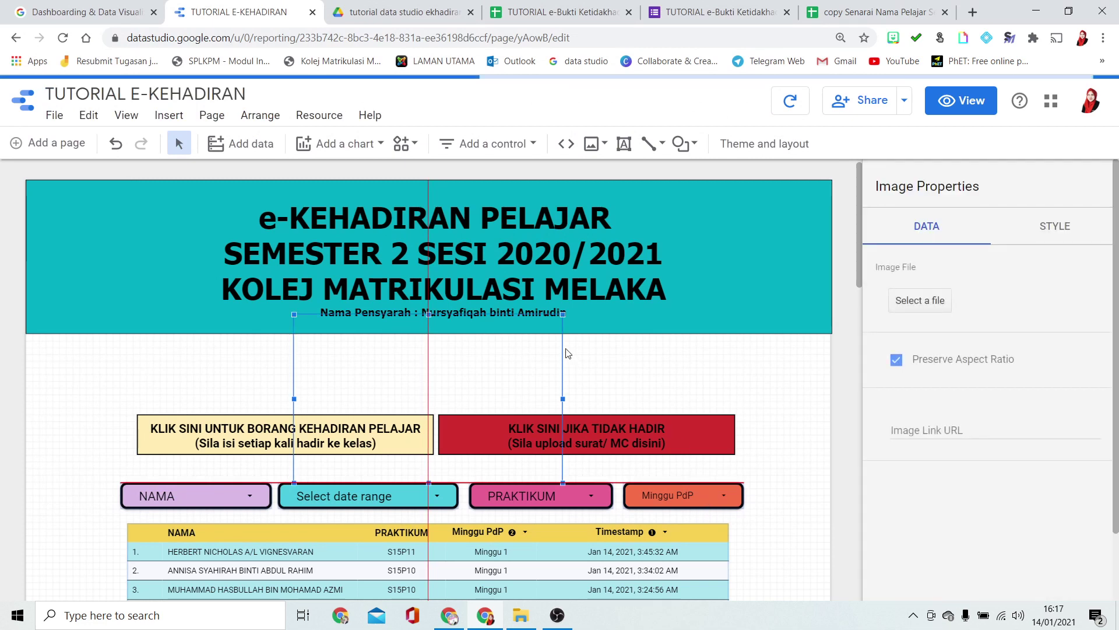
left_click_drag(522, 334, 178, 300)
left_click_drag(267, 333, 255, 327)
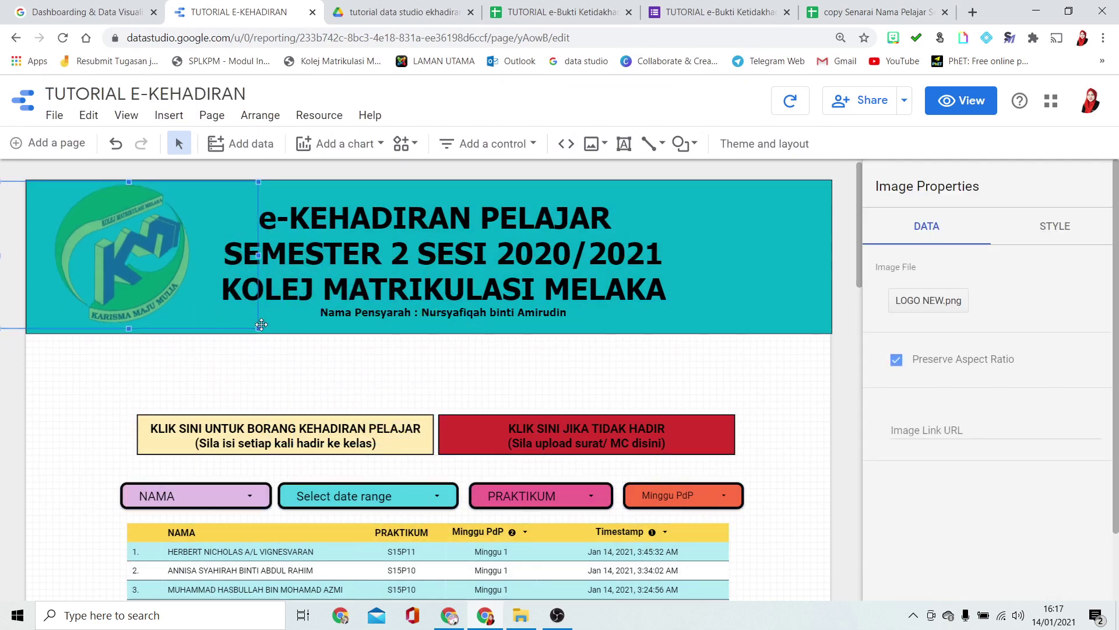
left_click(784, 390)
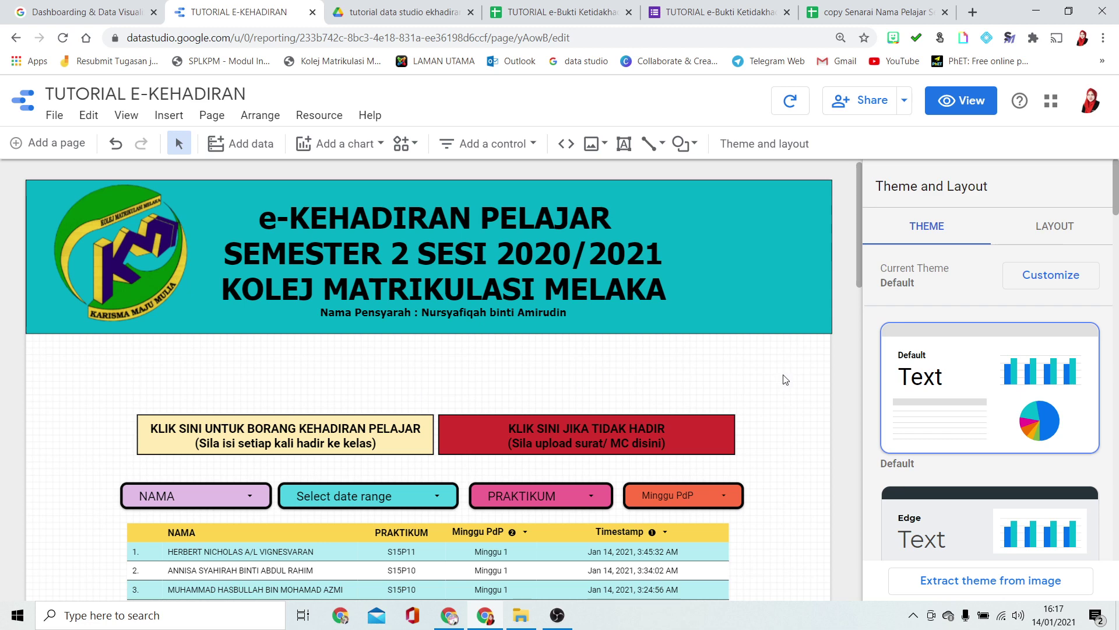
Set the report background colour to pale green
left_click(1046, 280)
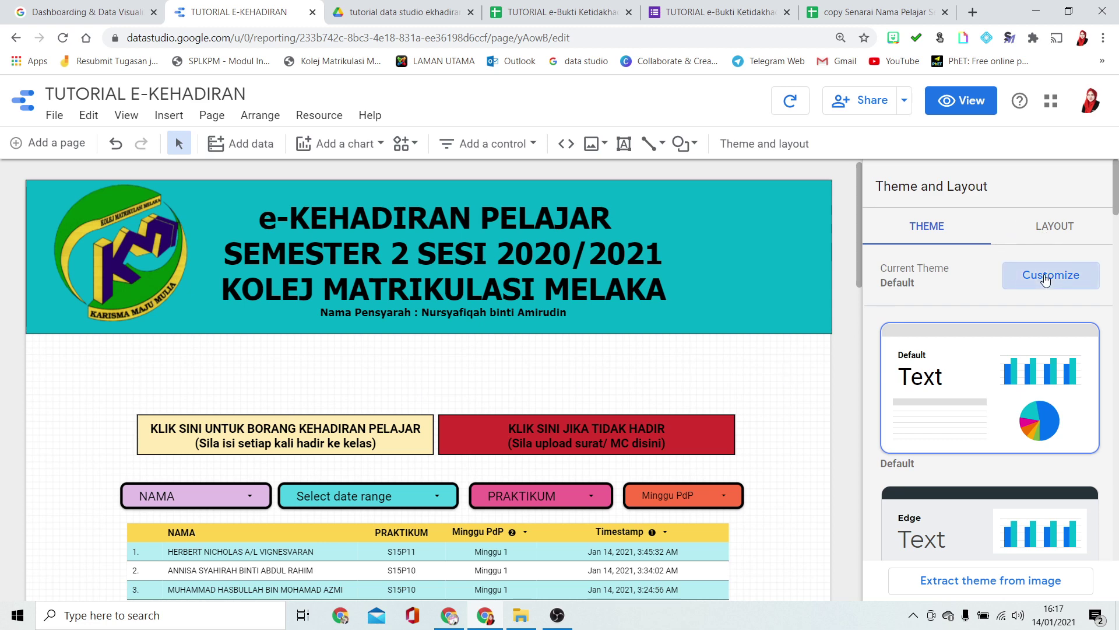
left_click(901, 275)
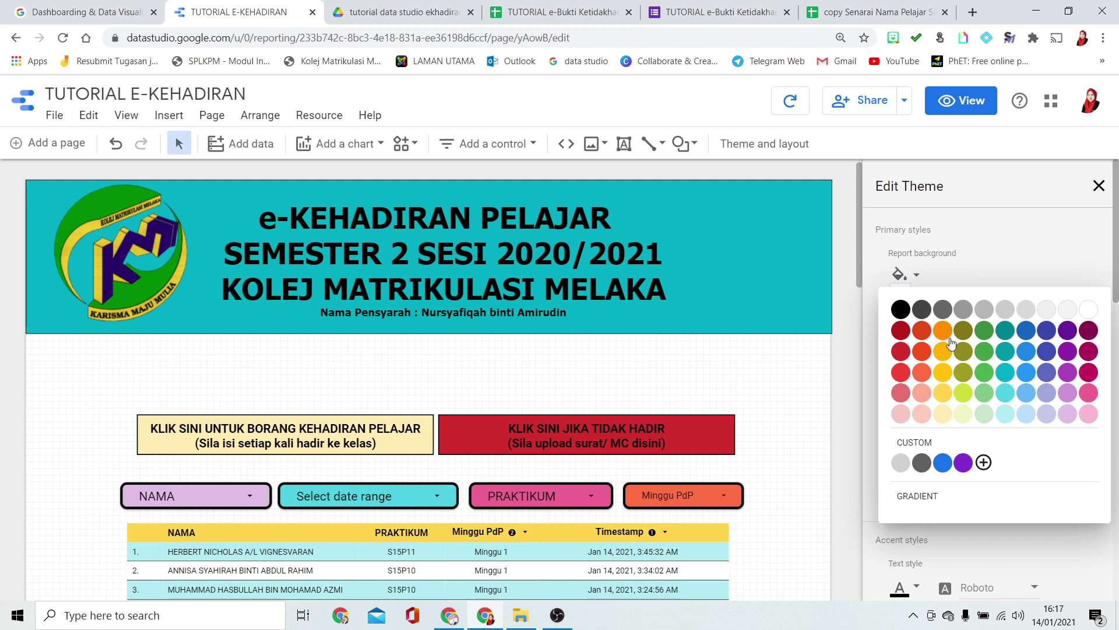
left_click(983, 413)
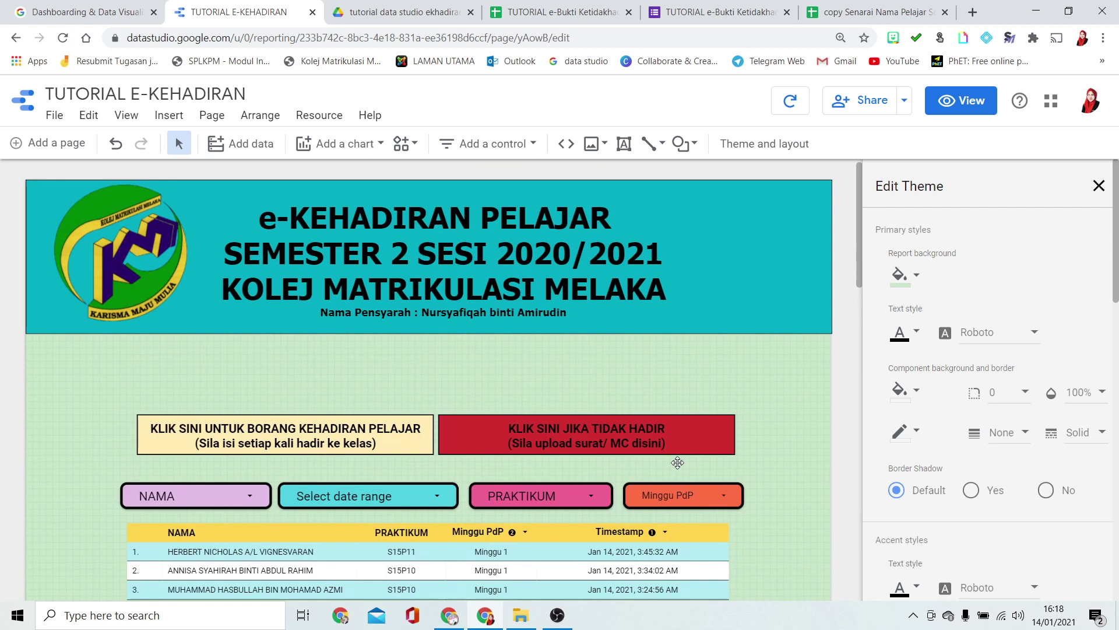
scroll(678, 463, "down", 3)
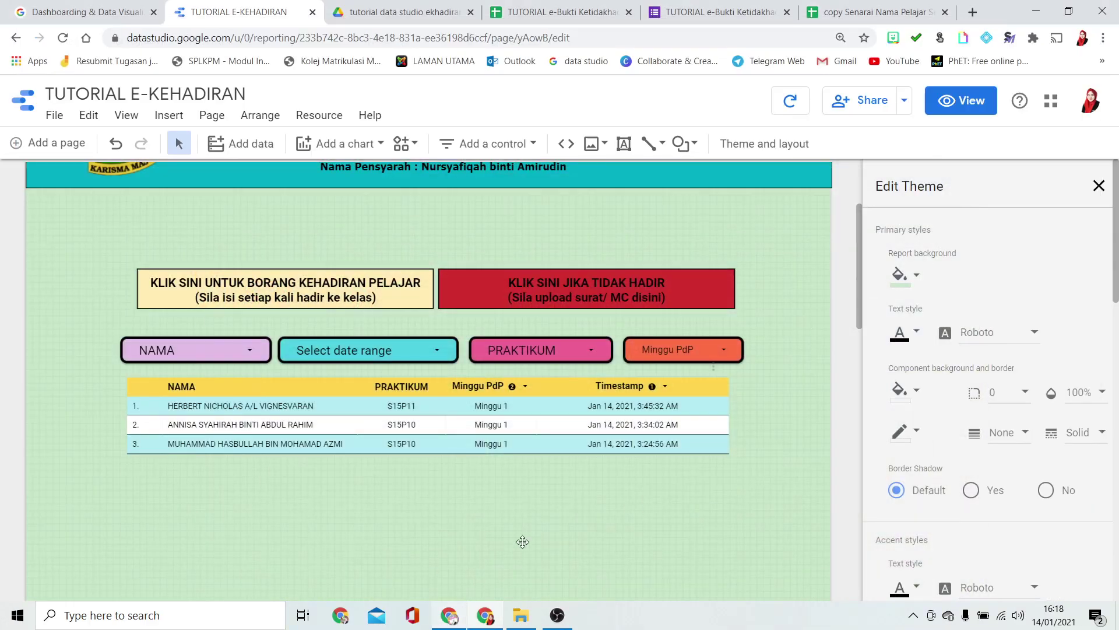
scroll(522, 542, "up", 3)
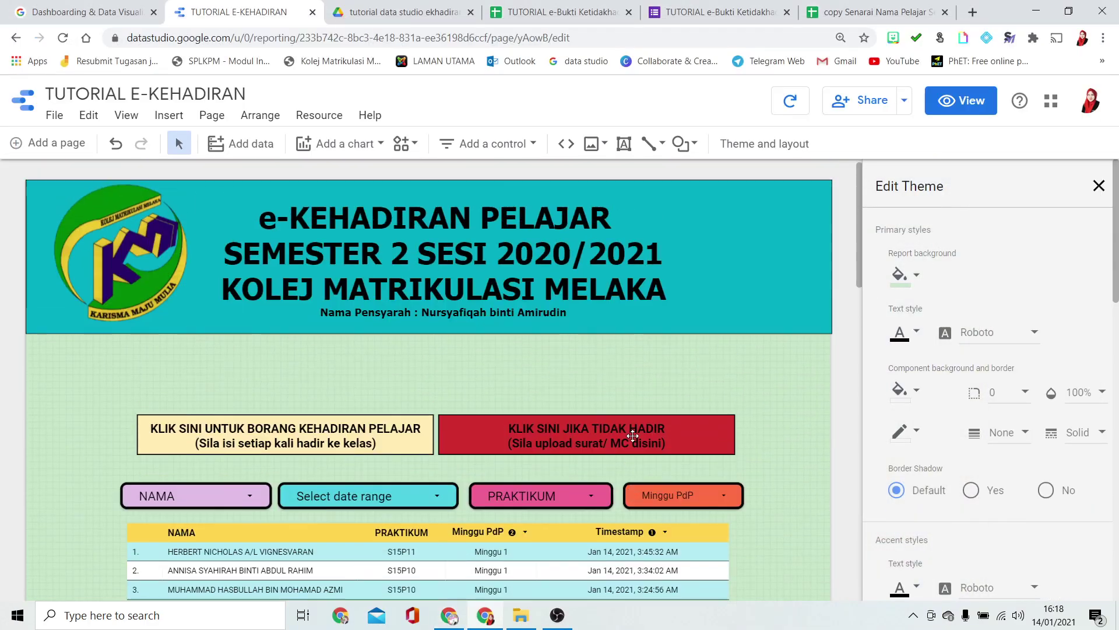
Upload the p18 copy4 photo onto the page
left_click(596, 147)
left_click(629, 178)
left_click(411, 233)
left_click(712, 517)
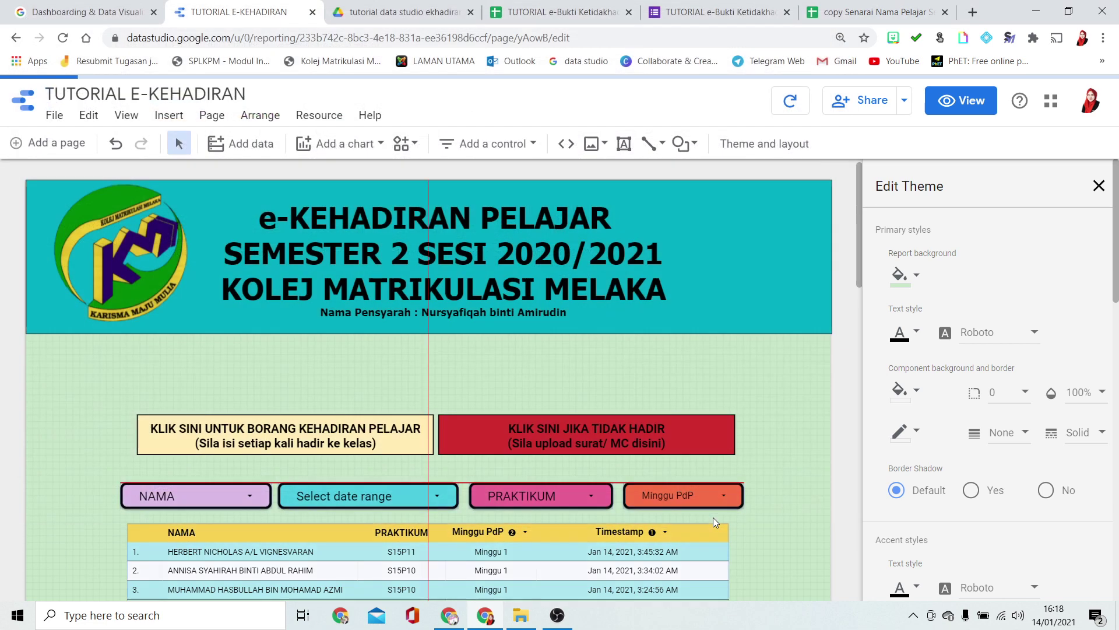
Enlarge the p18 copy4 photo to span the page
scroll(727, 452, "down", 3)
scroll(727, 453, "up", 2)
left_click_drag(461, 311, 833, 506)
left_click_drag(427, 508, 365, 624)
Send the photo to the back, behind the buttons and table
right_click(736, 317)
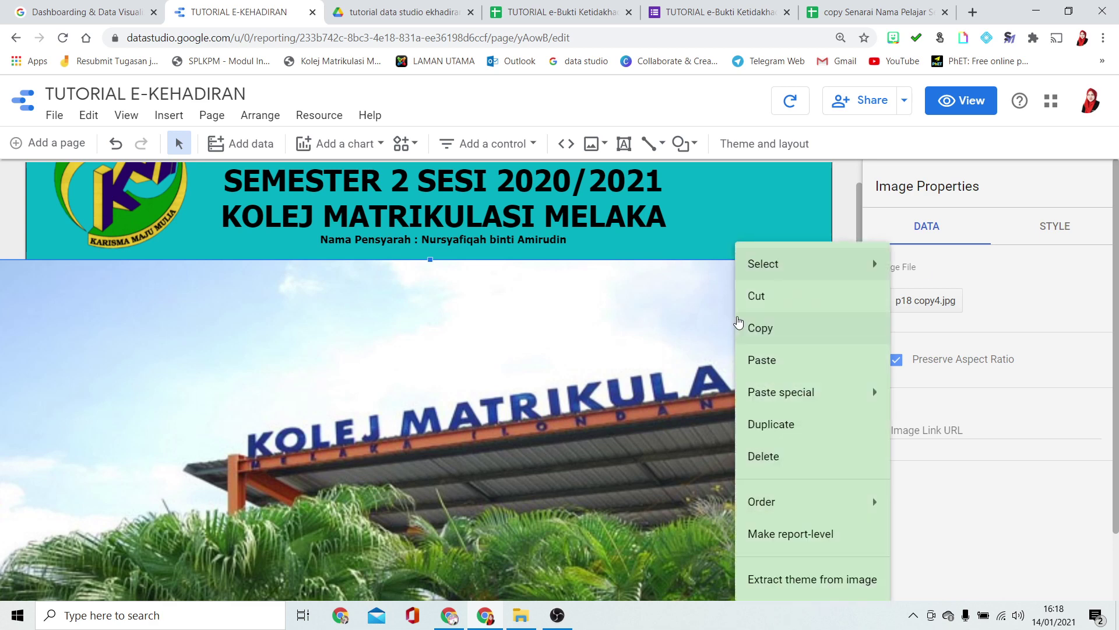
right_click(673, 300)
left_click(621, 326)
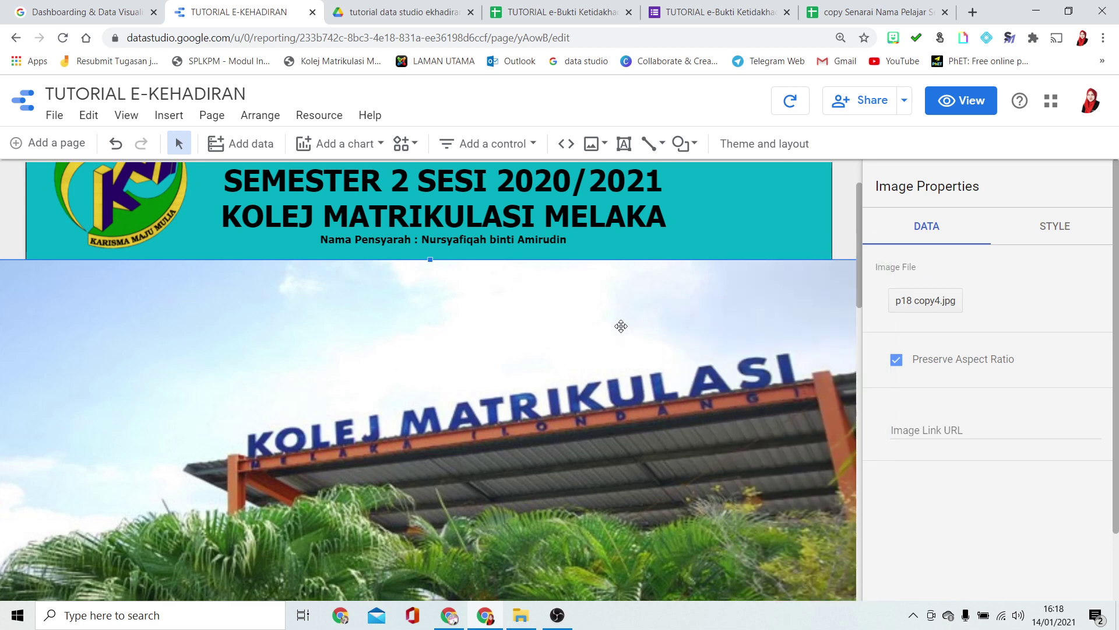
right_click(620, 325)
mouse_move(687, 507)
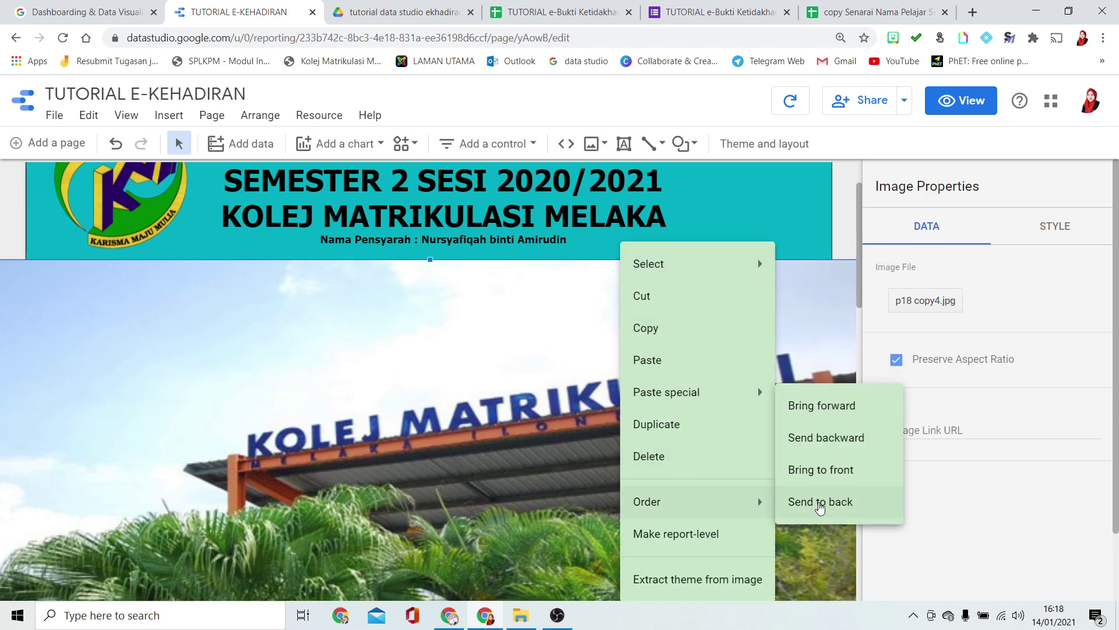
left_click(820, 505)
scroll(817, 467, "down", 5)
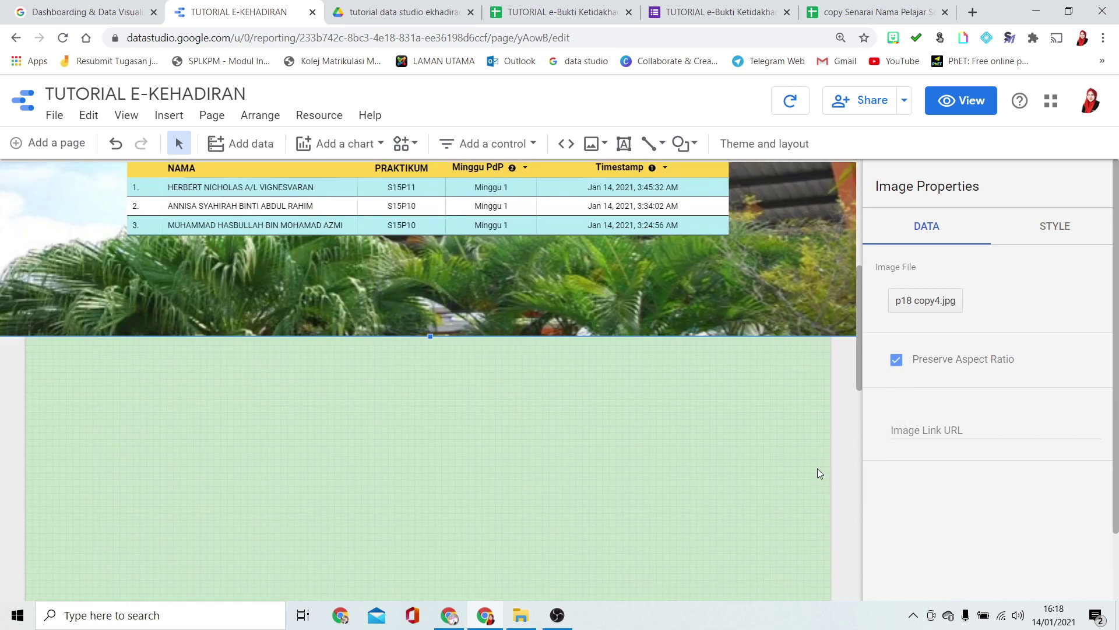
scroll(809, 453, "up", 4)
Nudge the evidence table up and move the background photo up behind the content
left_click(543, 522)
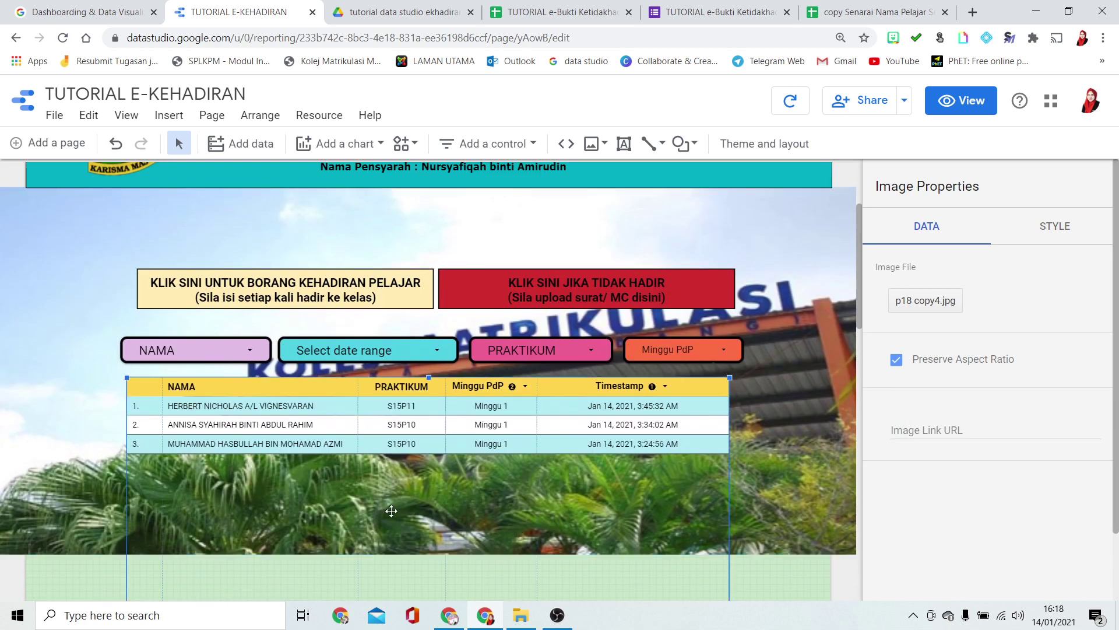
left_click(431, 551)
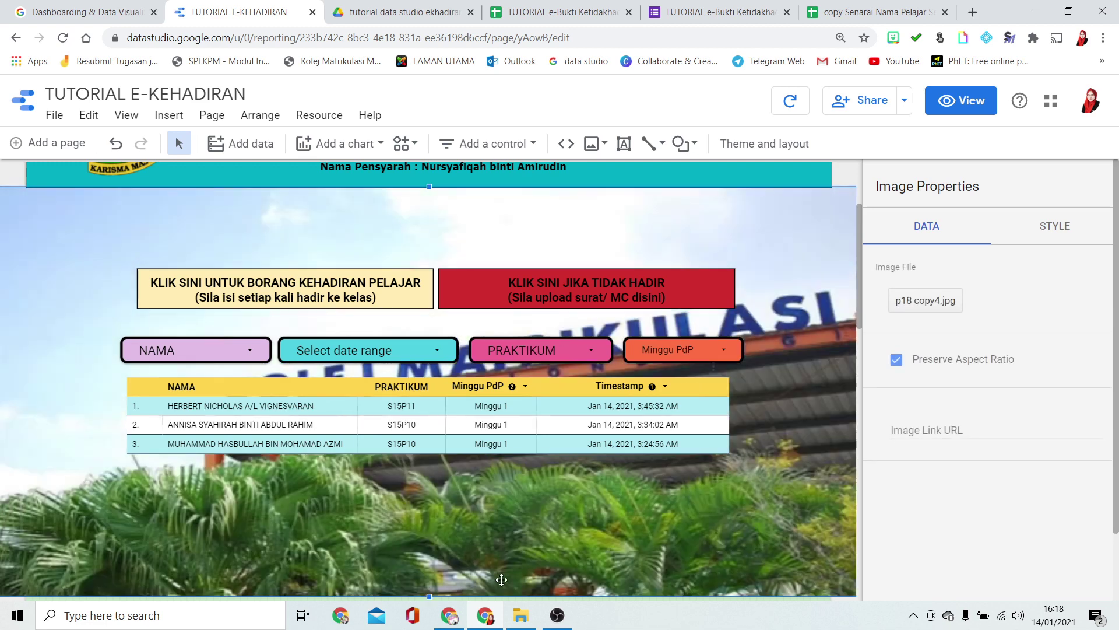
mouse_move(537, 552)
left_mouse_down()
mouse_move(516, 512)
mouse_move(534, 548)
left_mouse_up()
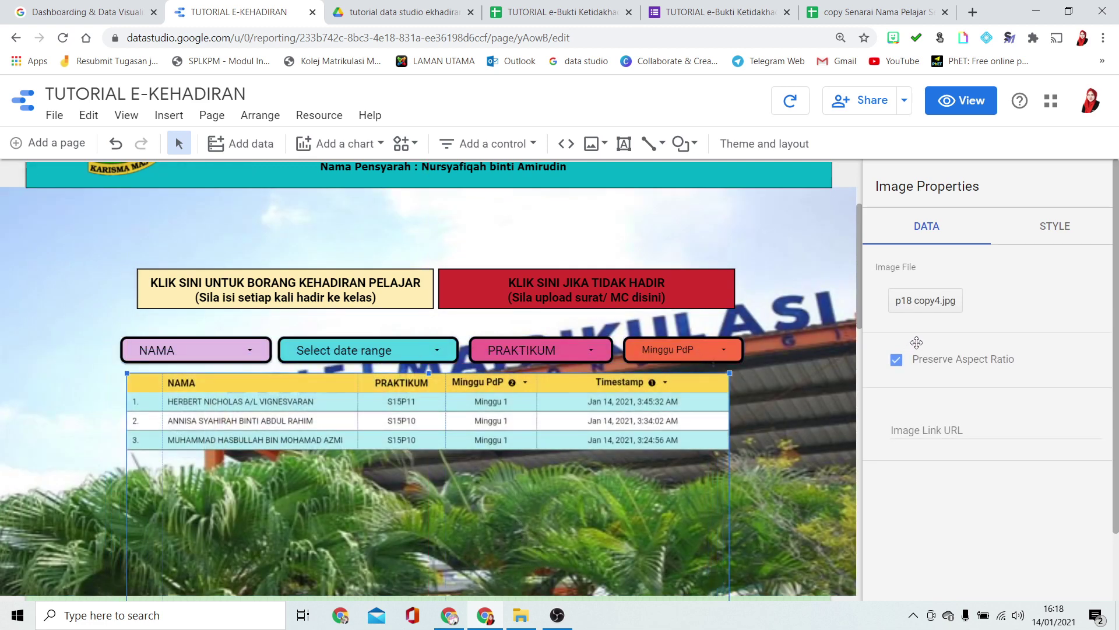
left_click_drag(820, 359, 778, 254)
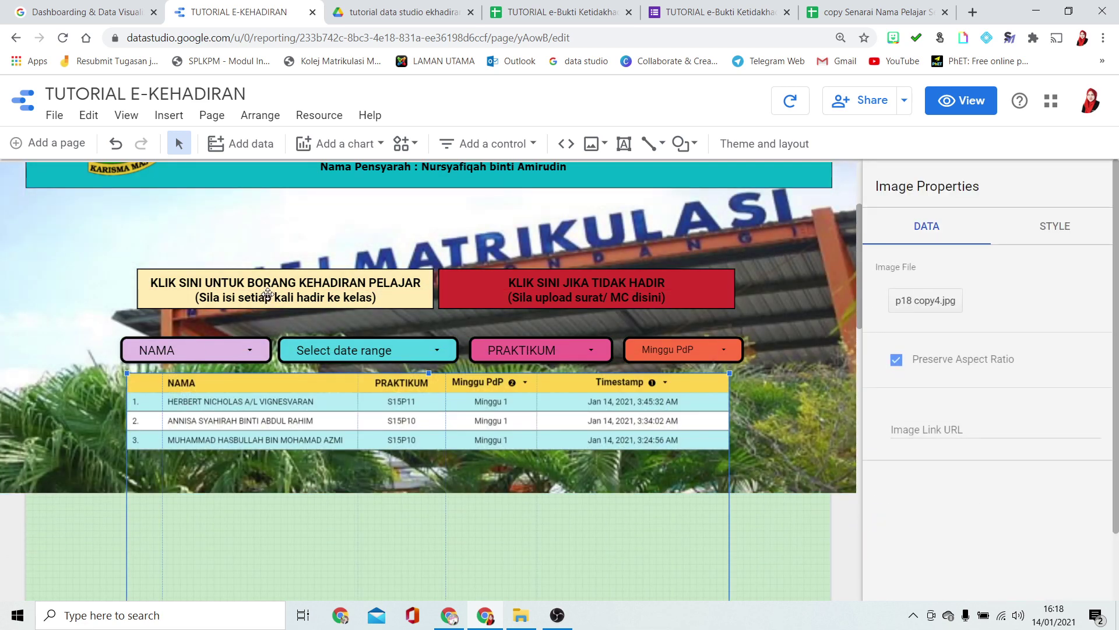
Move both buttons, the NAMA and Minggu PdP filters, and the table down together
left_click(267, 294)
left_click(467, 282, "ctrl")
left_click(244, 344, "ctrl")
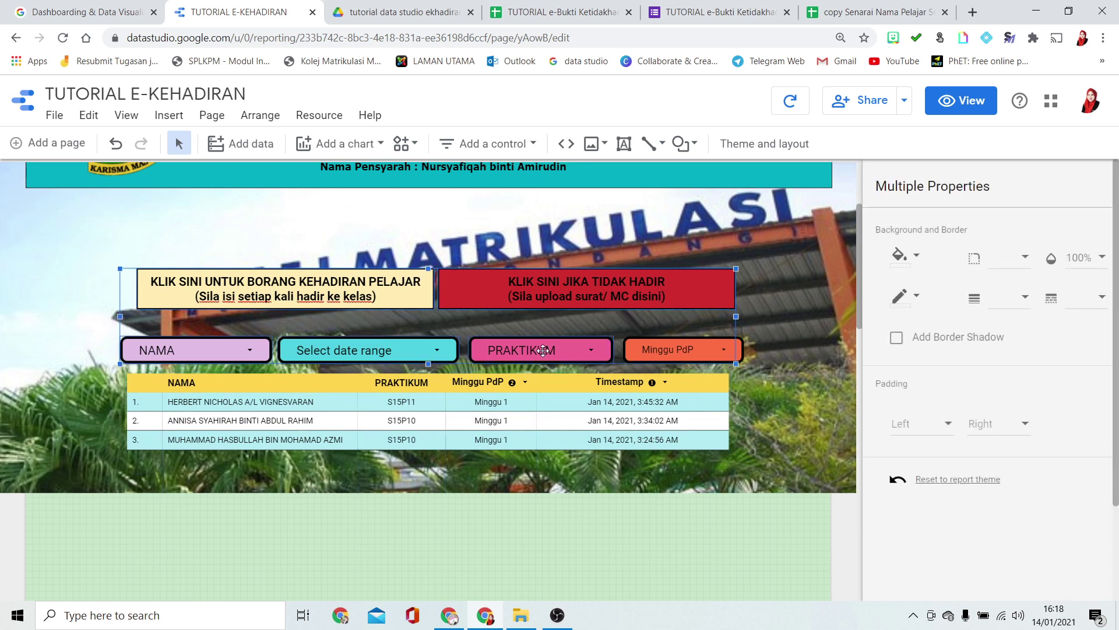
left_click(670, 339, "ctrl")
left_click(351, 381, "ctrl")
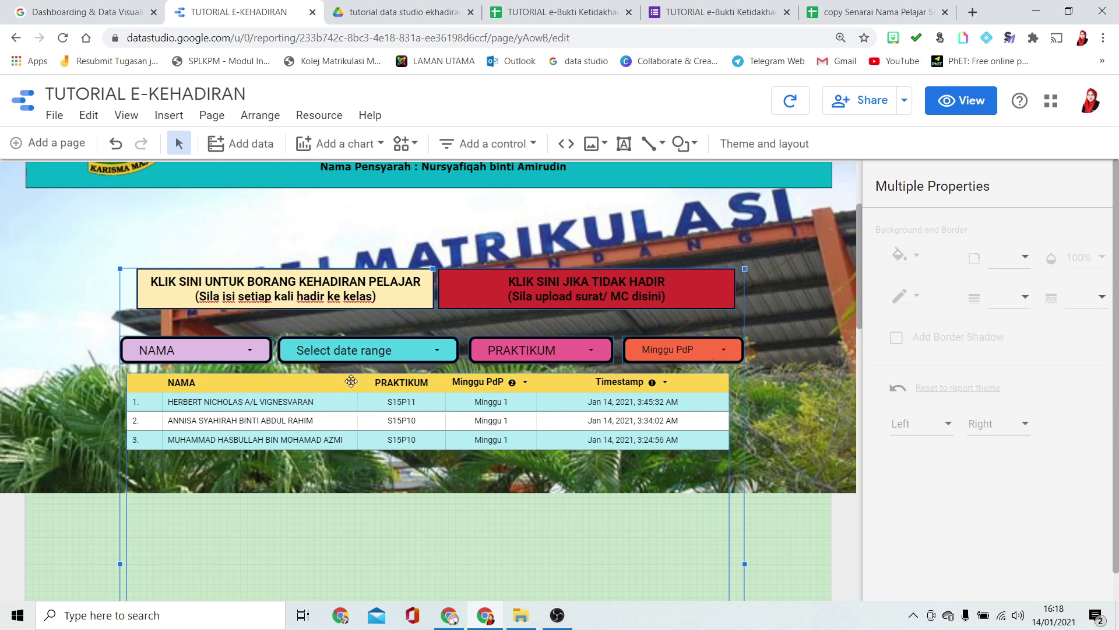
left_click_drag(351, 380, 338, 471)
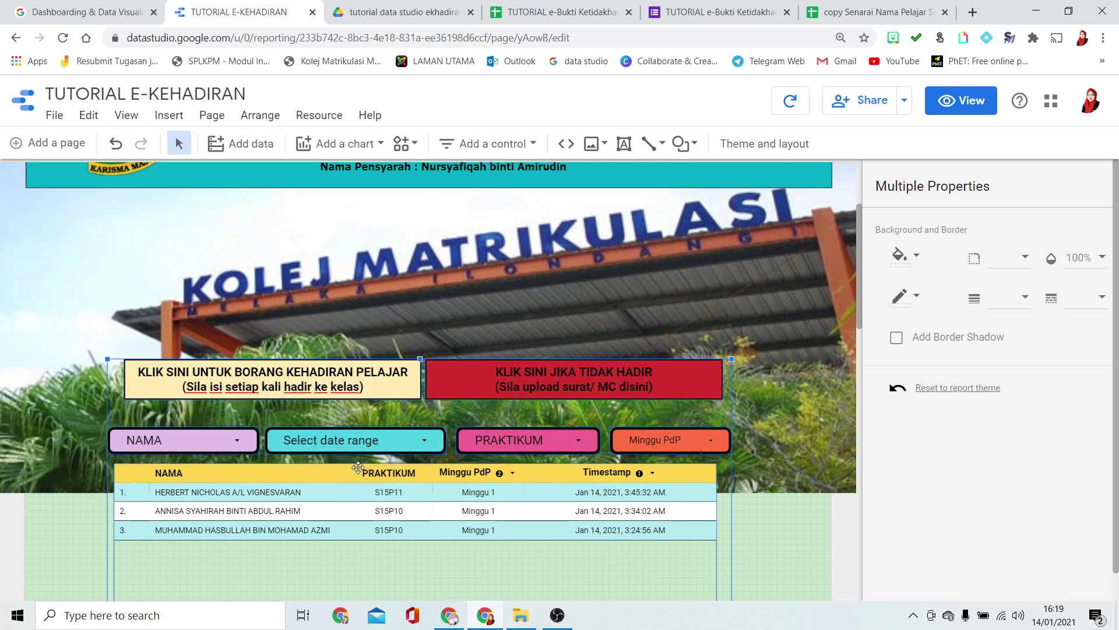
left_click(781, 327)
scroll(780, 401, "down", 4)
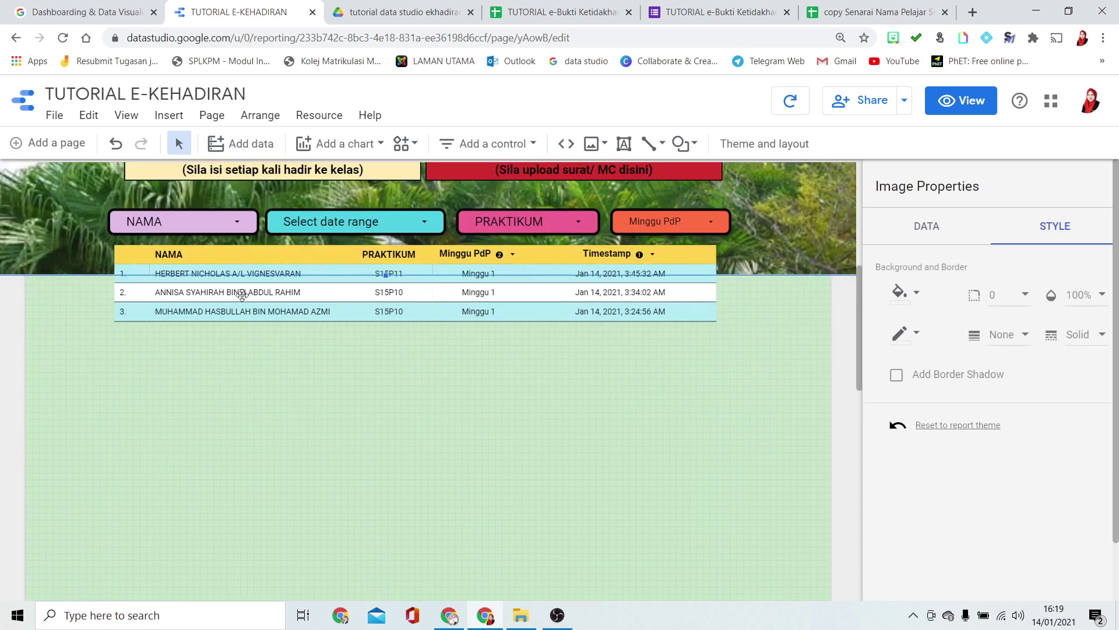
Set the background photo's opacity to 50%, then 40%
scroll(387, 273, "up", 6)
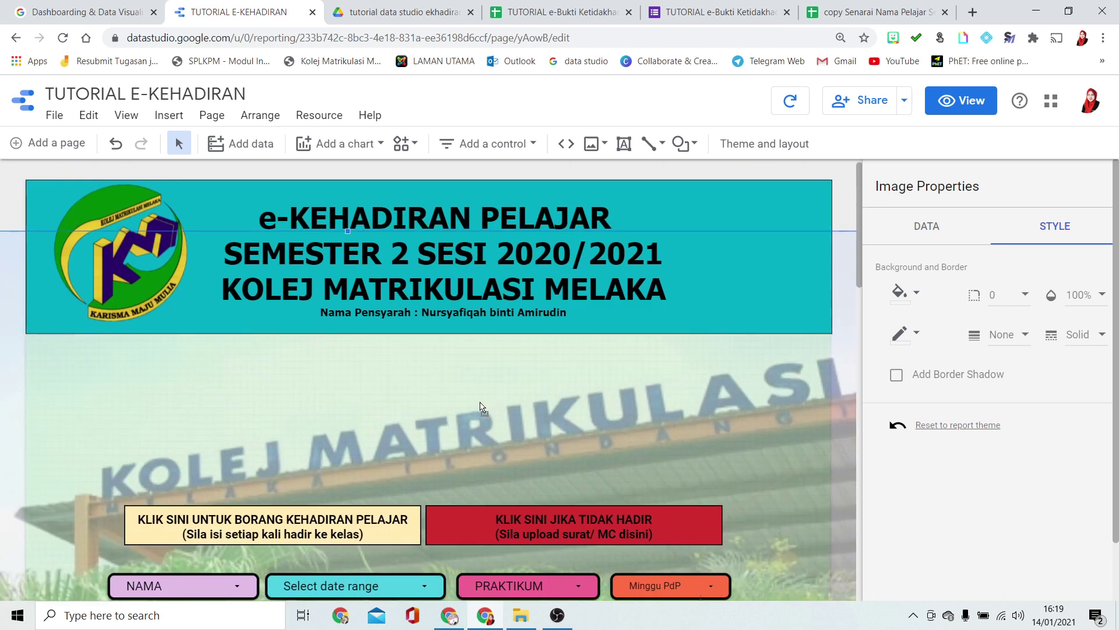
scroll(484, 415, "down", 3)
scroll(483, 414, "down", 1)
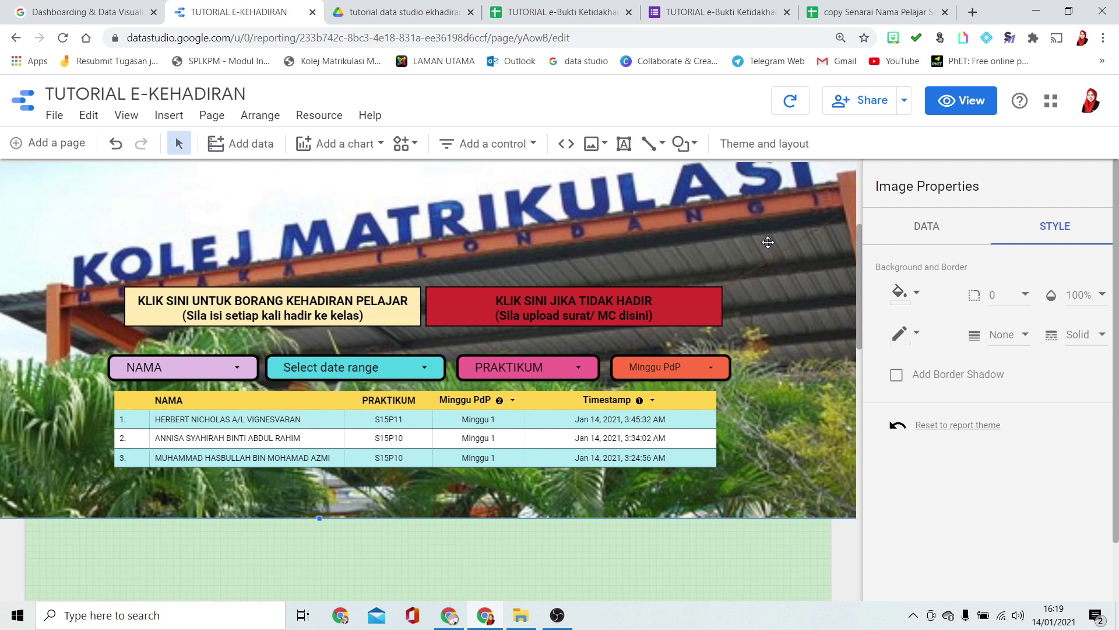
left_click(1078, 303)
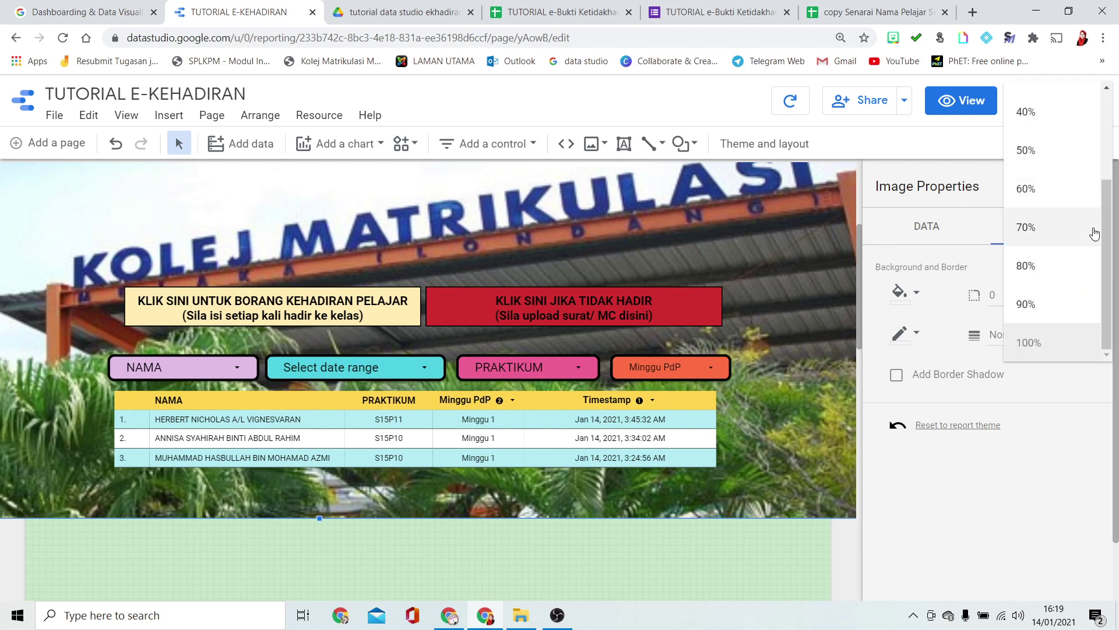
left_click(1026, 150)
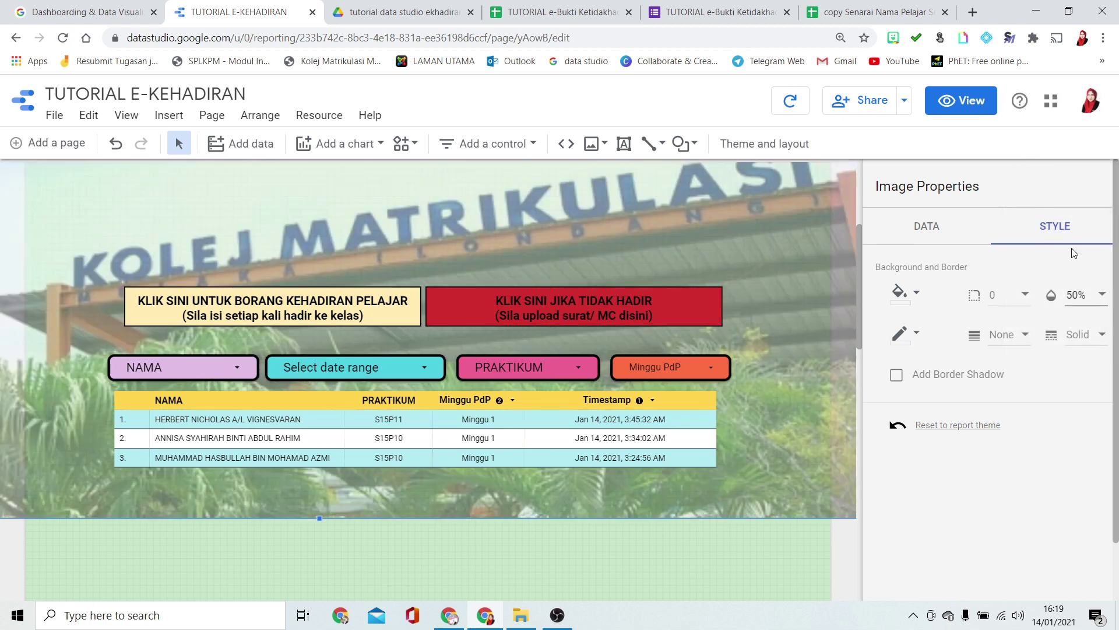
left_click(1073, 296)
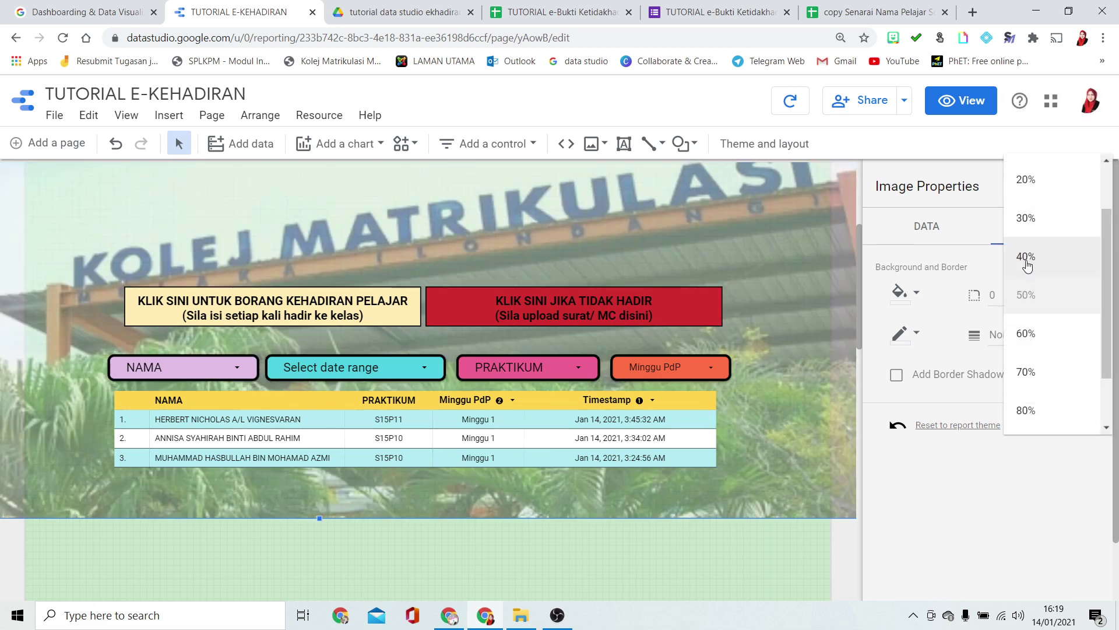
left_click(1028, 261)
Preview the report in view mode
scroll(718, 476, "up", 4)
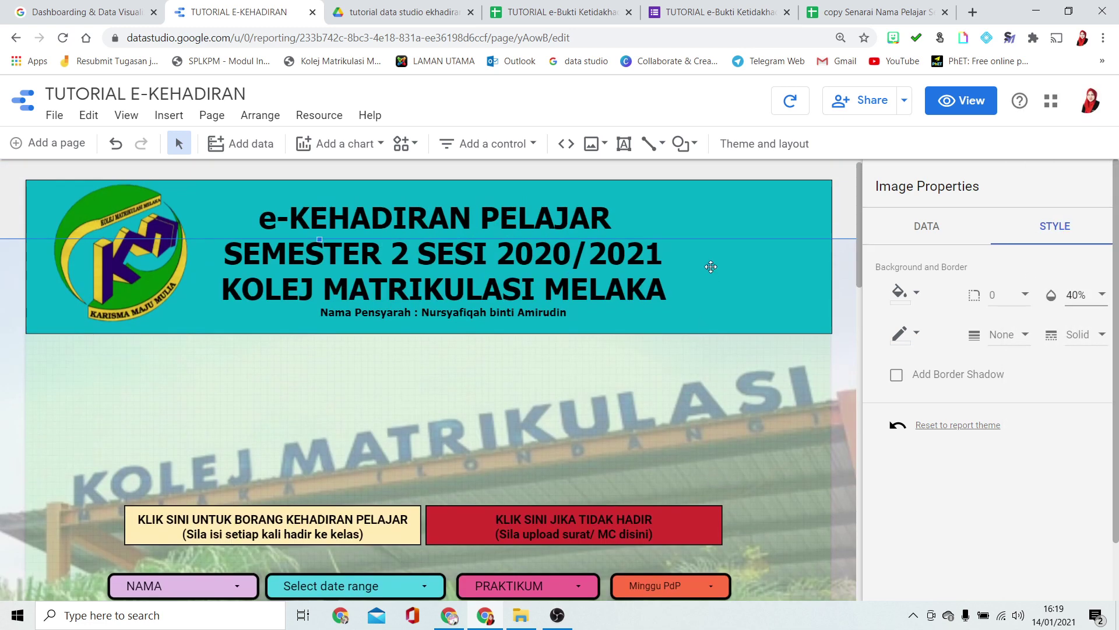
left_click(960, 100)
scroll(752, 337, "down", 8)
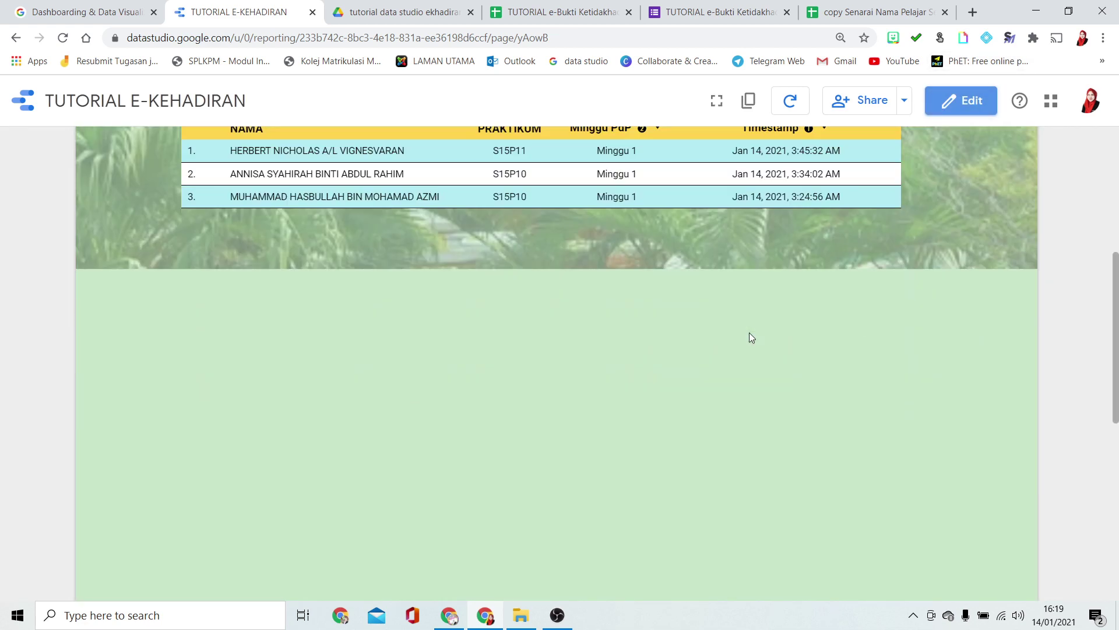
View page 2 of the example report, copy its header text, and return to the editor
scroll(752, 336, "up", 6)
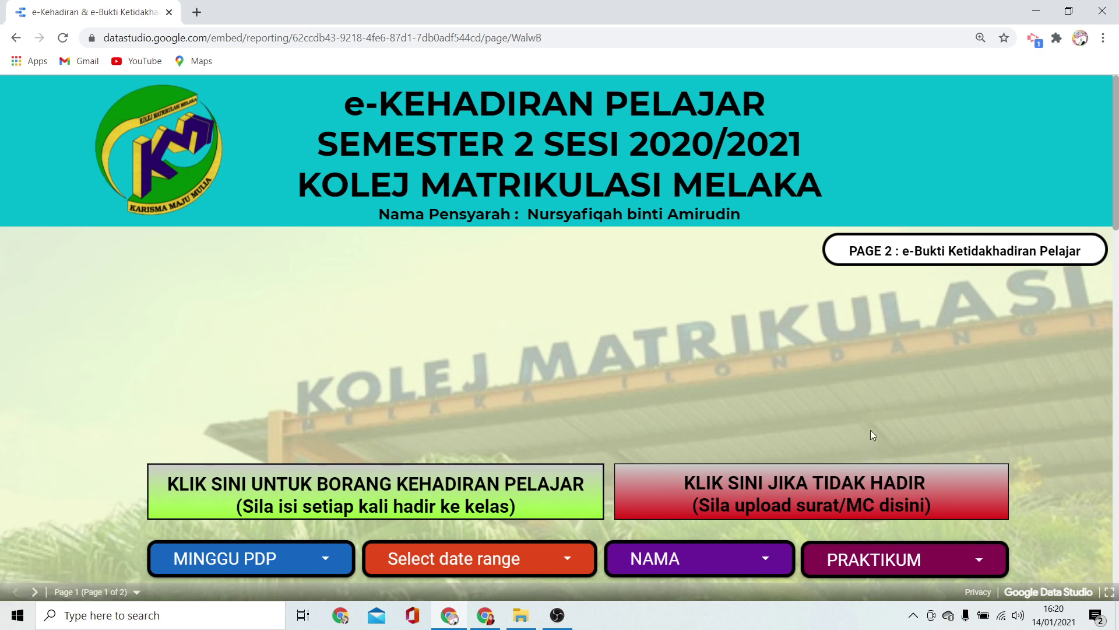
left_click(940, 259)
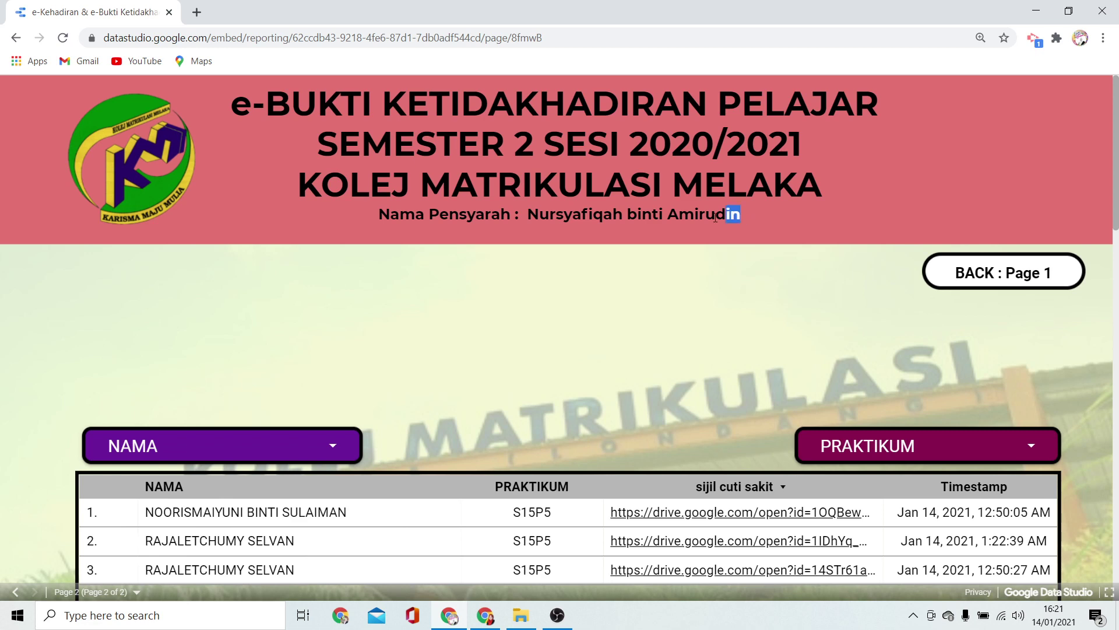
left_click_drag(743, 215, 272, 122)
key("ctrl+c")
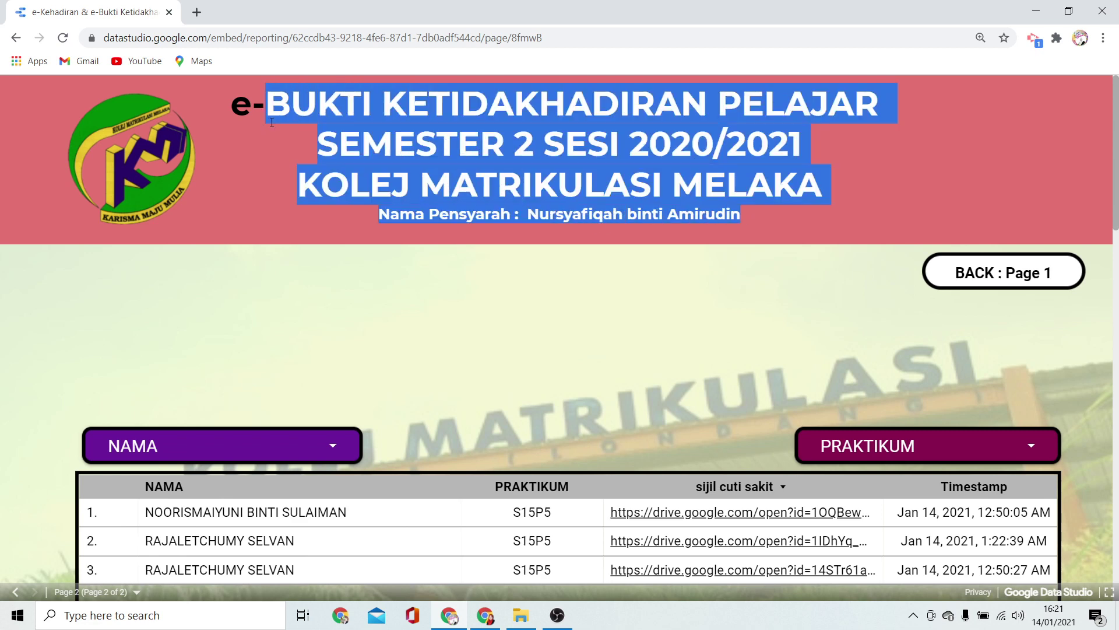
left_click(1036, 10)
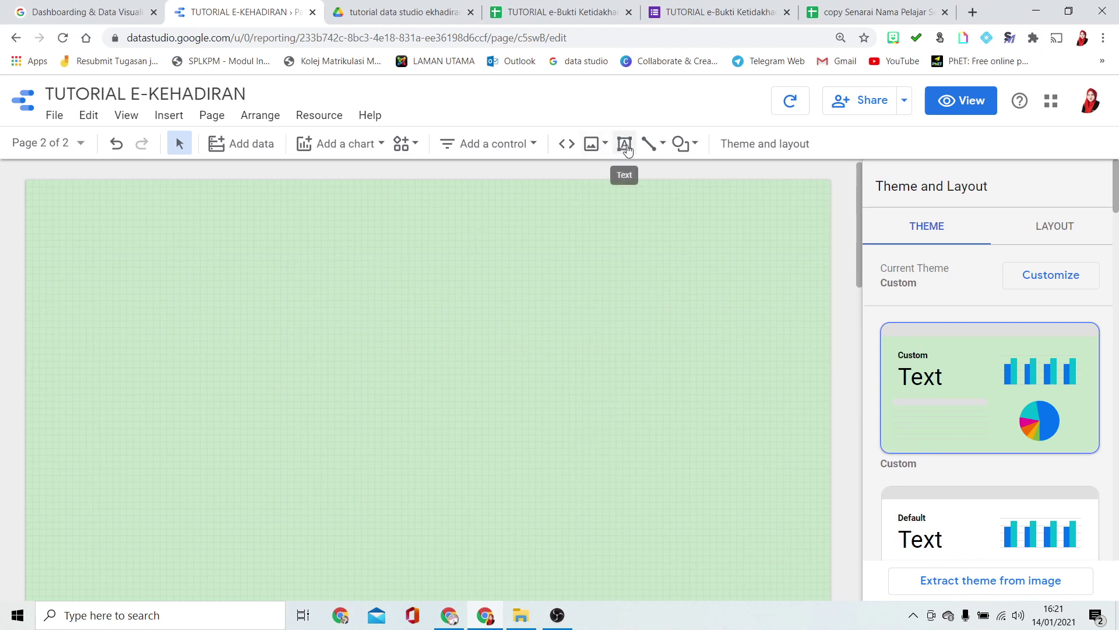
Draw a rectangle across the top of page 2
left_click(683, 144)
left_click(697, 176)
left_click(26, 180)
mouse_move(442, 281)
left_mouse_down()
mouse_move(829, 382)
mouse_move(826, 395)
mouse_move(828, 379)
left_mouse_up()
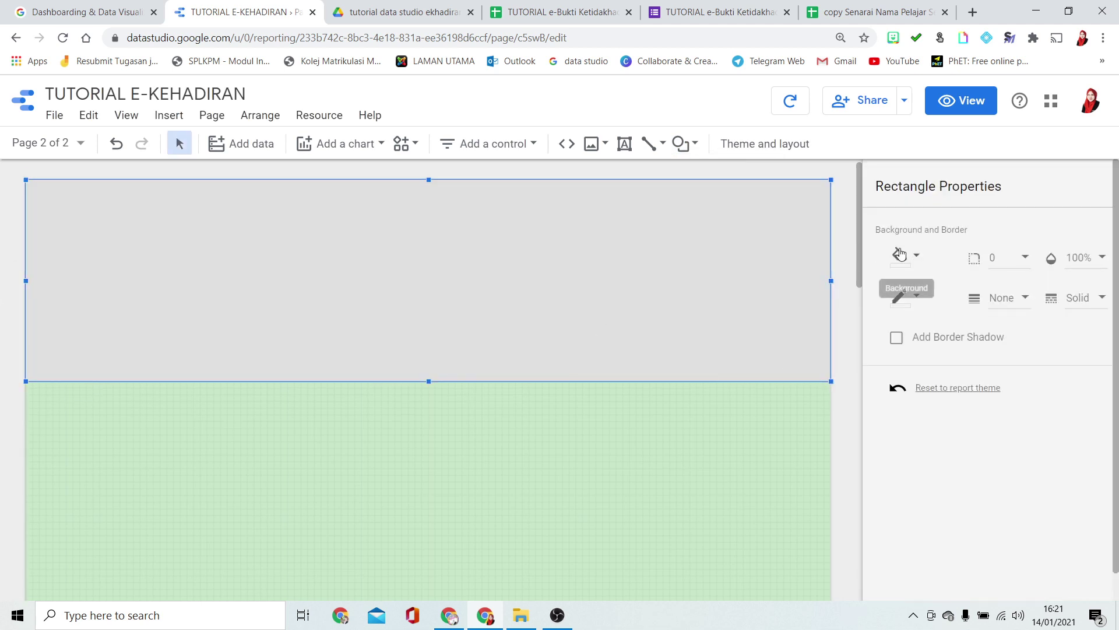
Fill the rectangle pink, trying red and lighter red first, and draw a text box on it
left_click(900, 254)
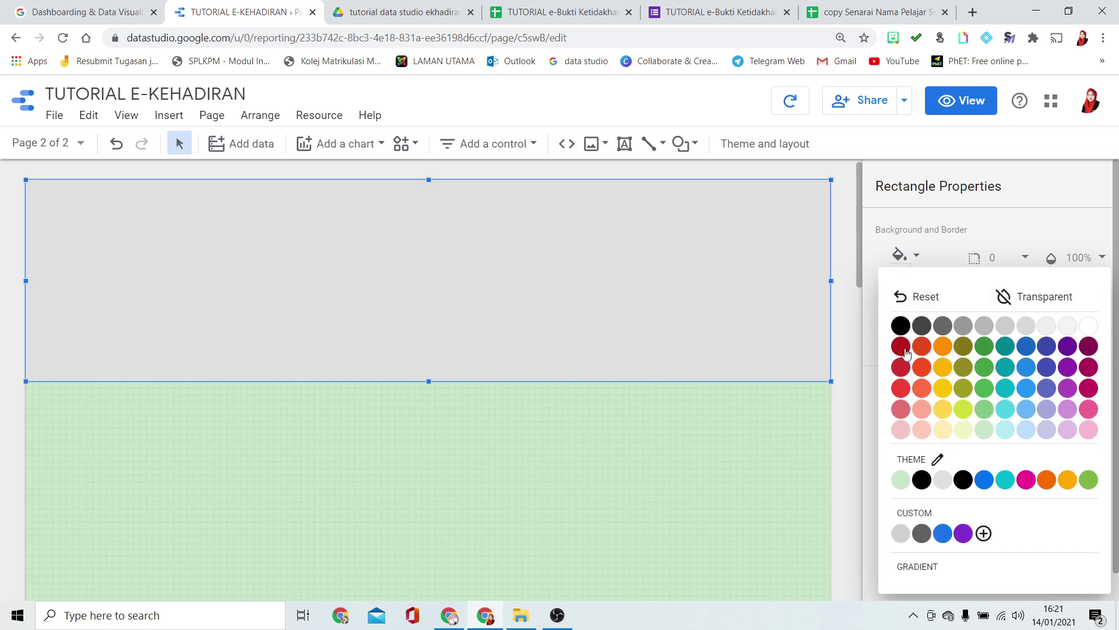
left_click(901, 390)
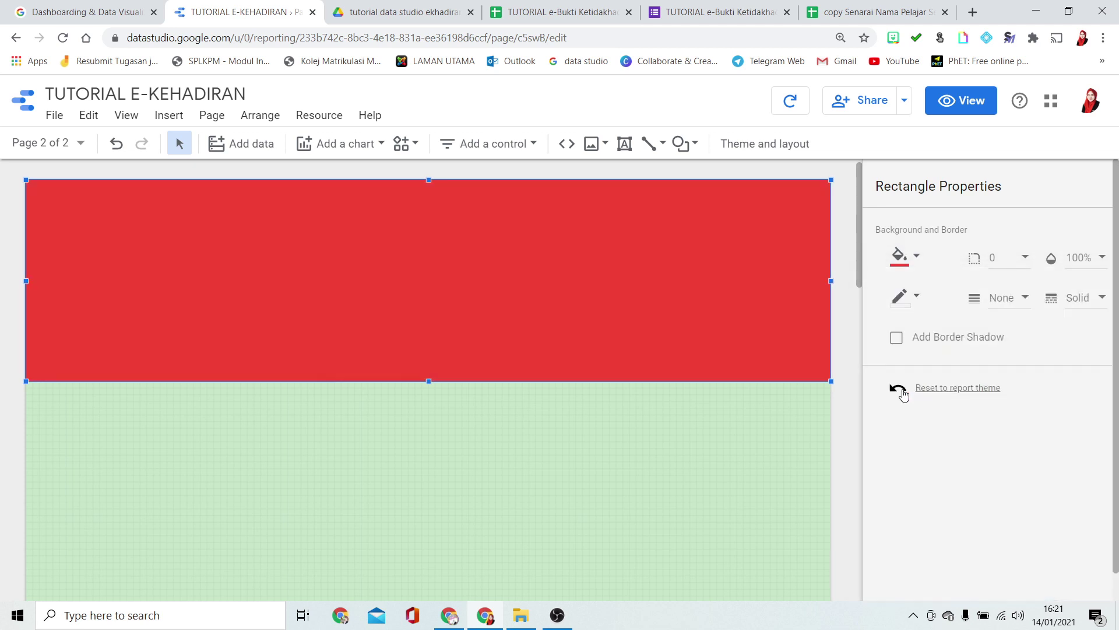
left_click(901, 255)
left_click(907, 411)
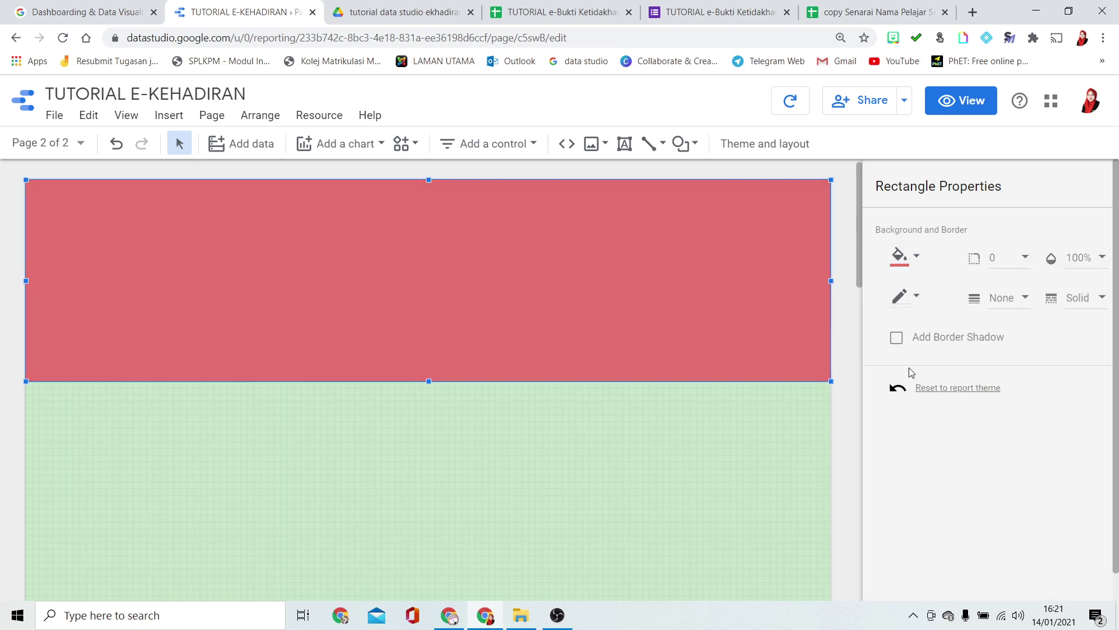
left_click(900, 255)
left_click(1089, 408)
left_click(633, 475)
left_click(626, 142)
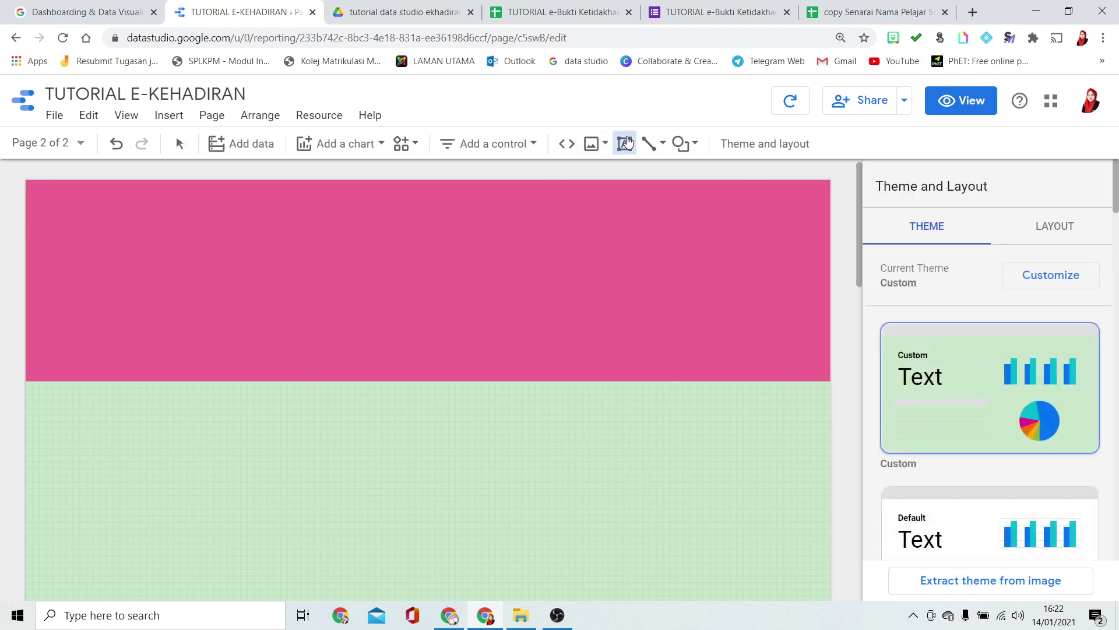
left_click_drag(243, 212, 694, 339)
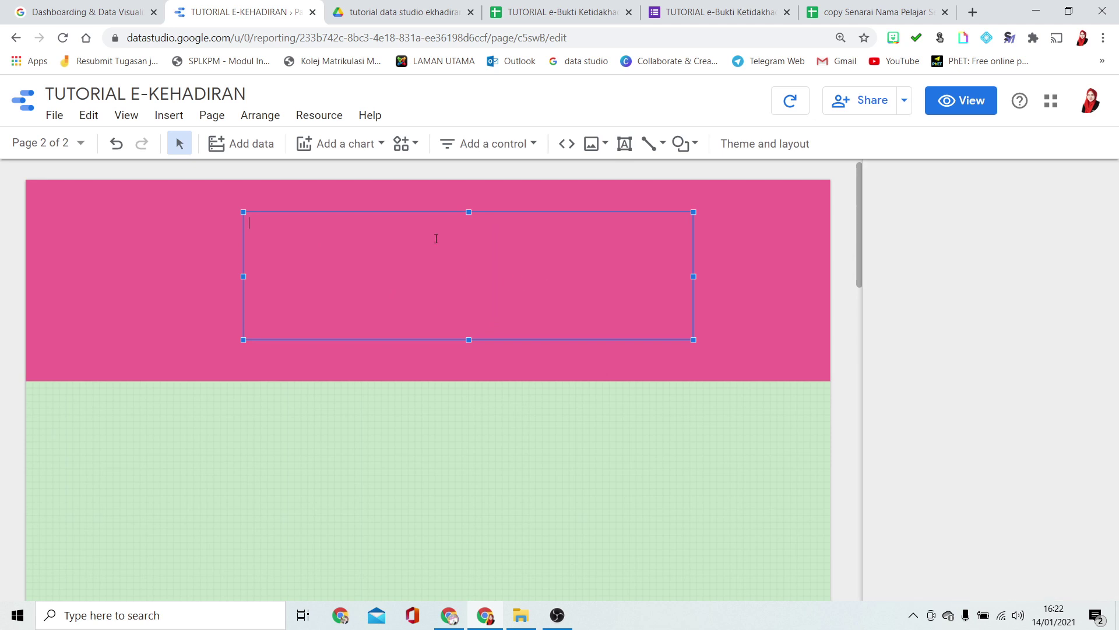
Paste the header as 'e-BUKTI KETIDAKHADIRAN PELAJAR', bold, centred, 60px Tahoma
key("ctrl+v")
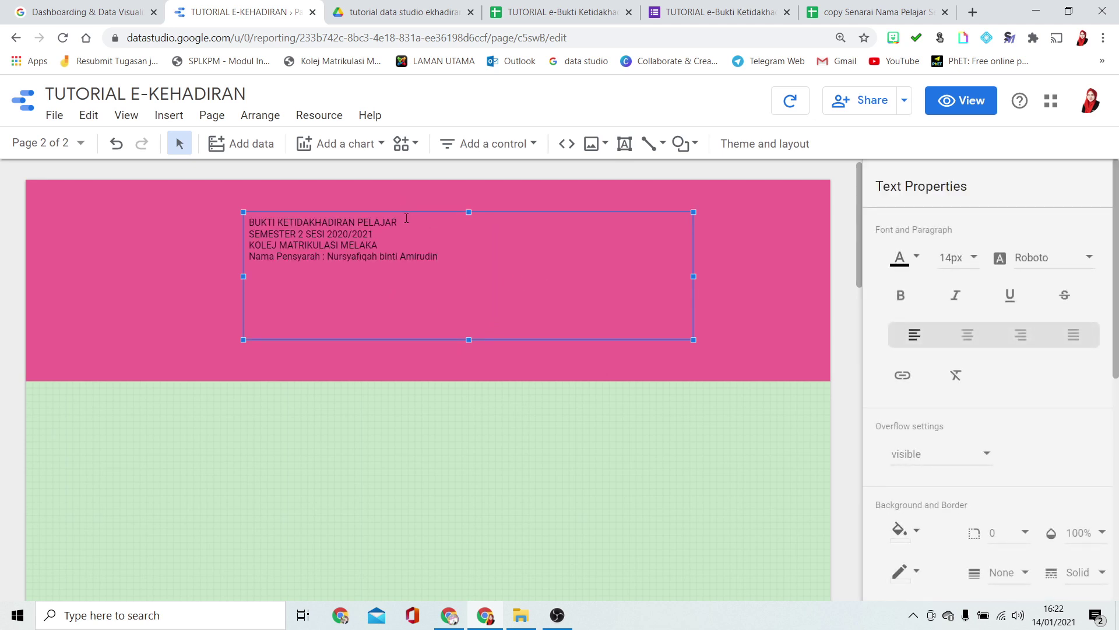
left_click(252, 223)
type("e-")
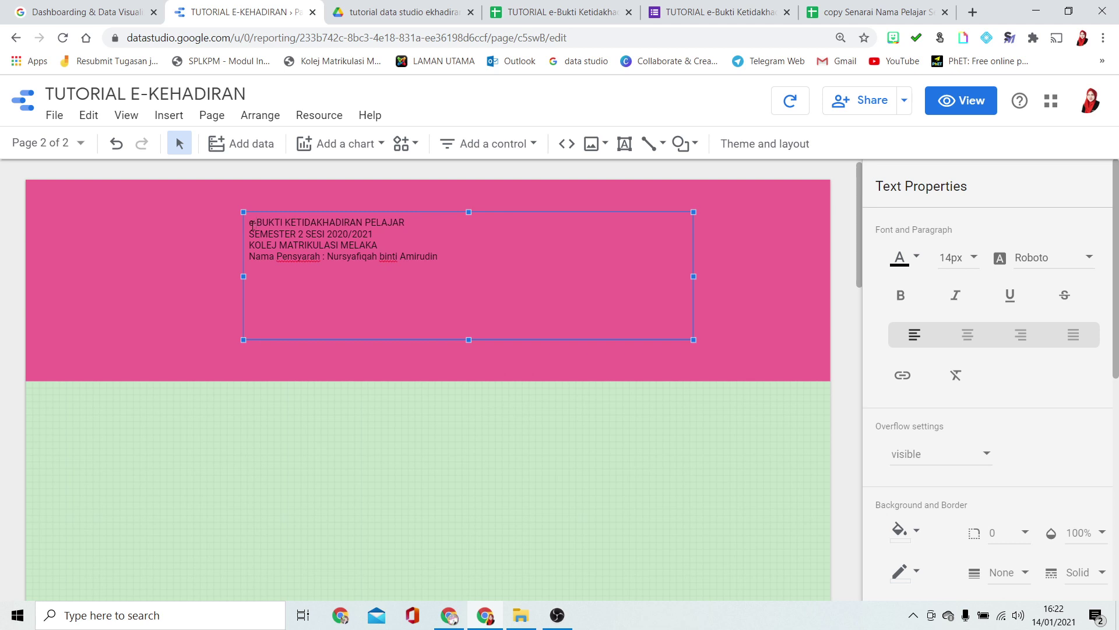
key("ctrl+a")
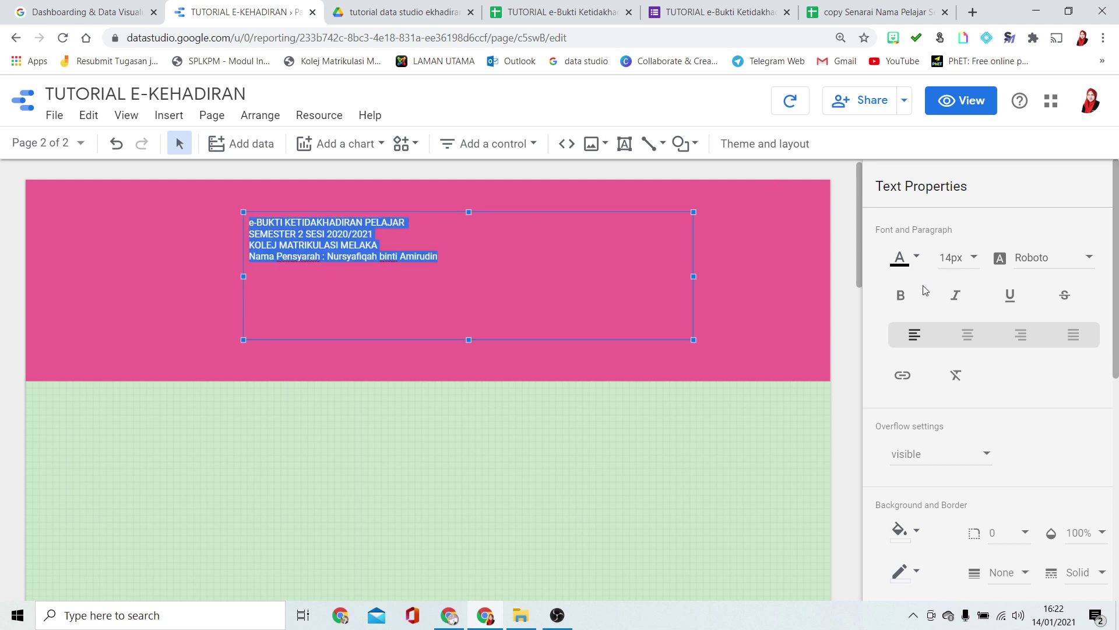
left_click(901, 295)
left_click(967, 335)
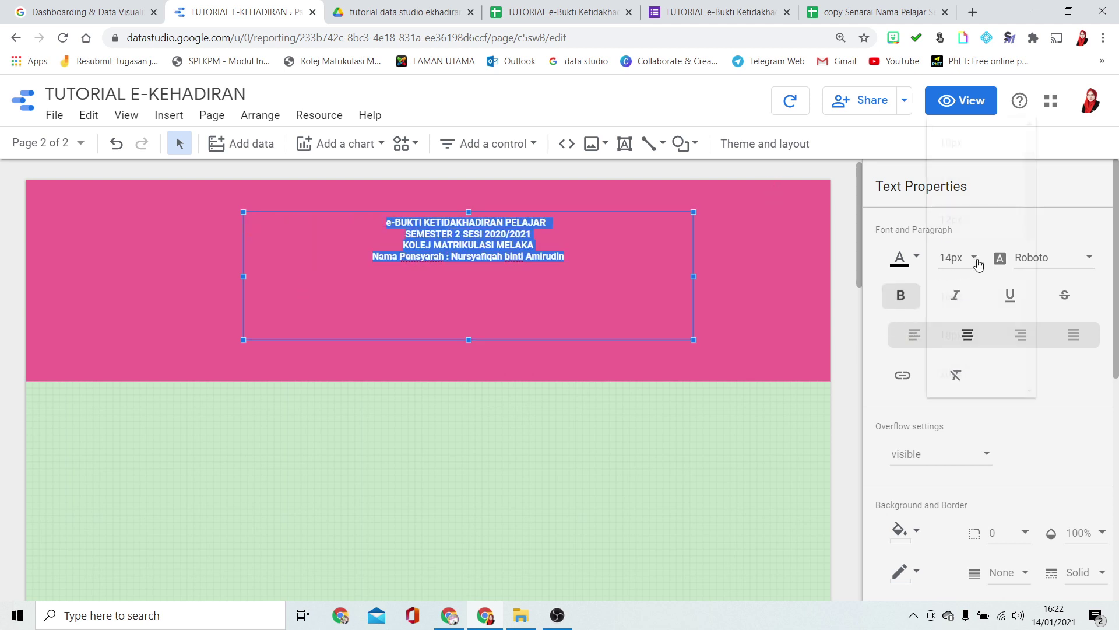
left_click(976, 261)
scroll(962, 338, "down", 6)
left_click(956, 263)
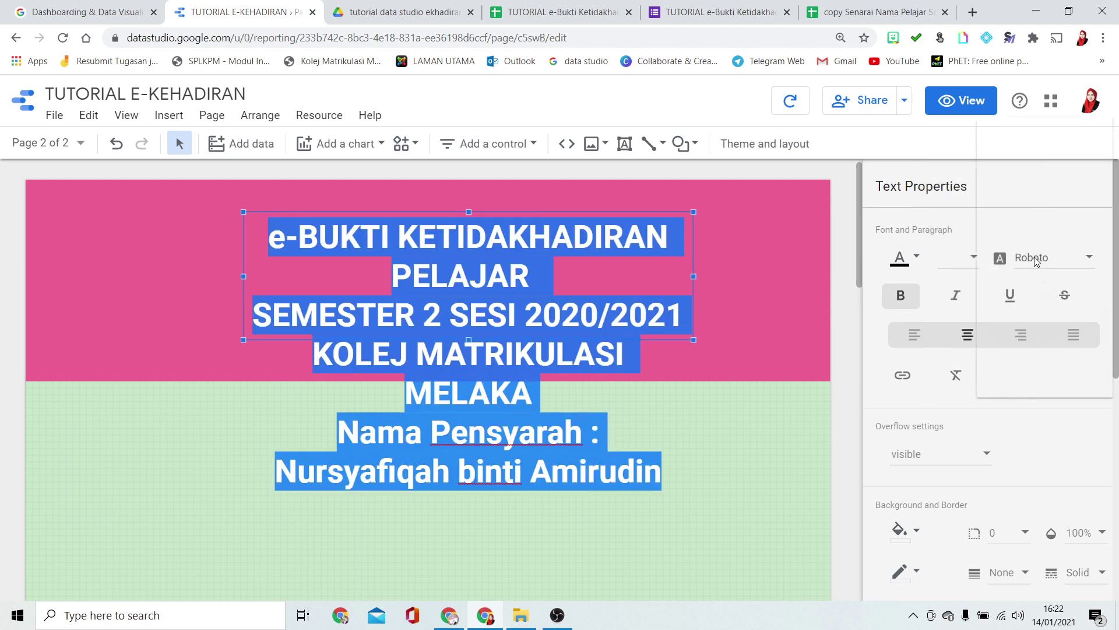
left_click(1031, 259)
left_click(1009, 376)
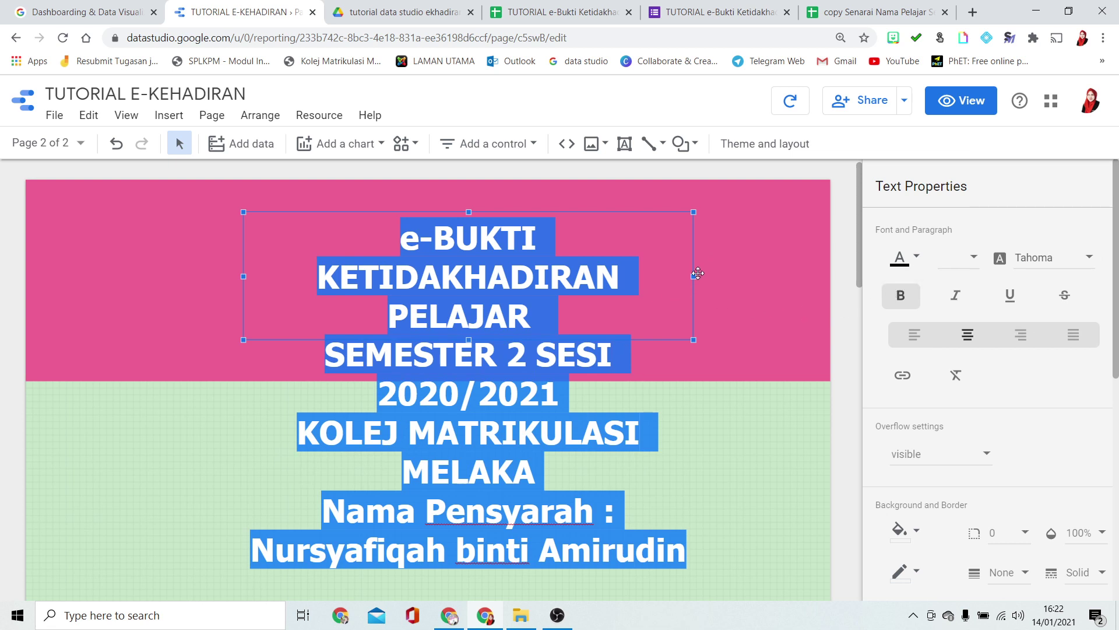
Set the lecturer-name line to 16px and widen the title box on both sides
left_click_drag(324, 512, 686, 551)
left_click(959, 257)
scroll(964, 144, "up", 2)
left_click(962, 236)
left_click_drag(693, 277, 790, 277)
left_click_drag(244, 276, 107, 274)
left_click(228, 208)
left_click(901, 262)
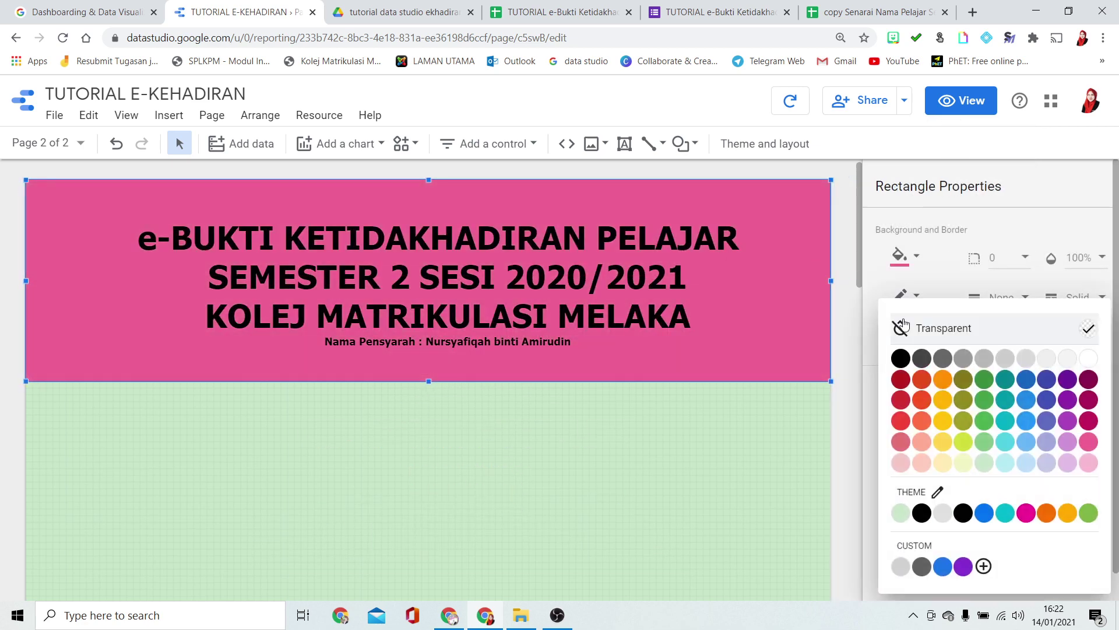
Nudge the title up, then upload LOGO NEW.png onto the pink header's left side
left_click(473, 211)
left_click_drag(472, 211, 482, 200)
left_click(395, 369)
left_click(596, 144)
left_click(610, 173)
left_click(172, 224)
left_click(731, 516)
left_click_drag(301, 340, 138, 278)
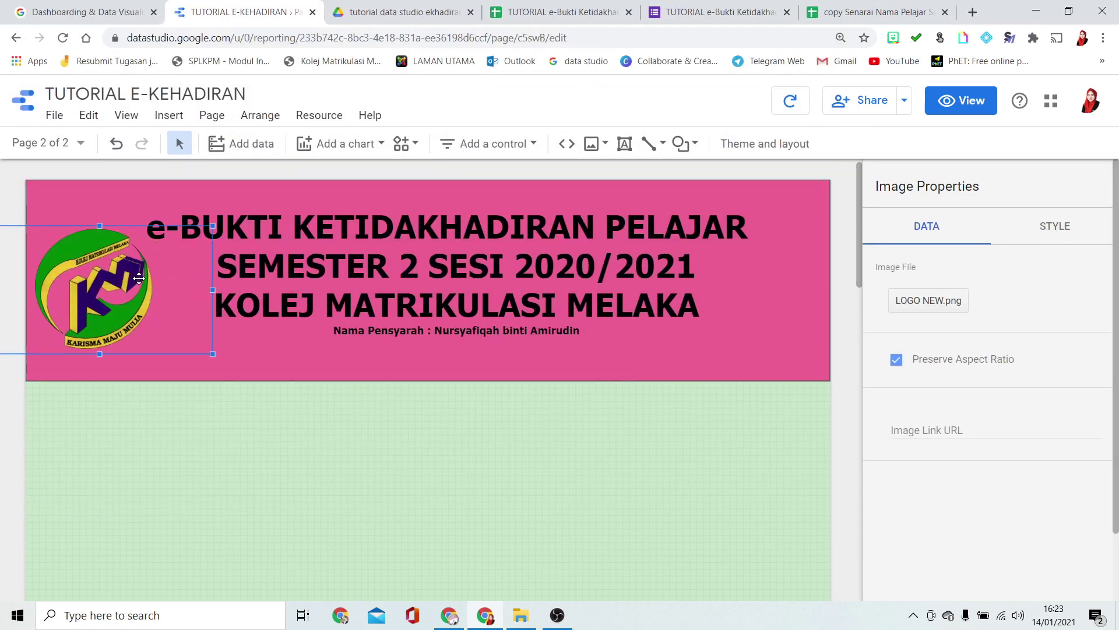
left_click(261, 450)
scroll(332, 473, "down", 3)
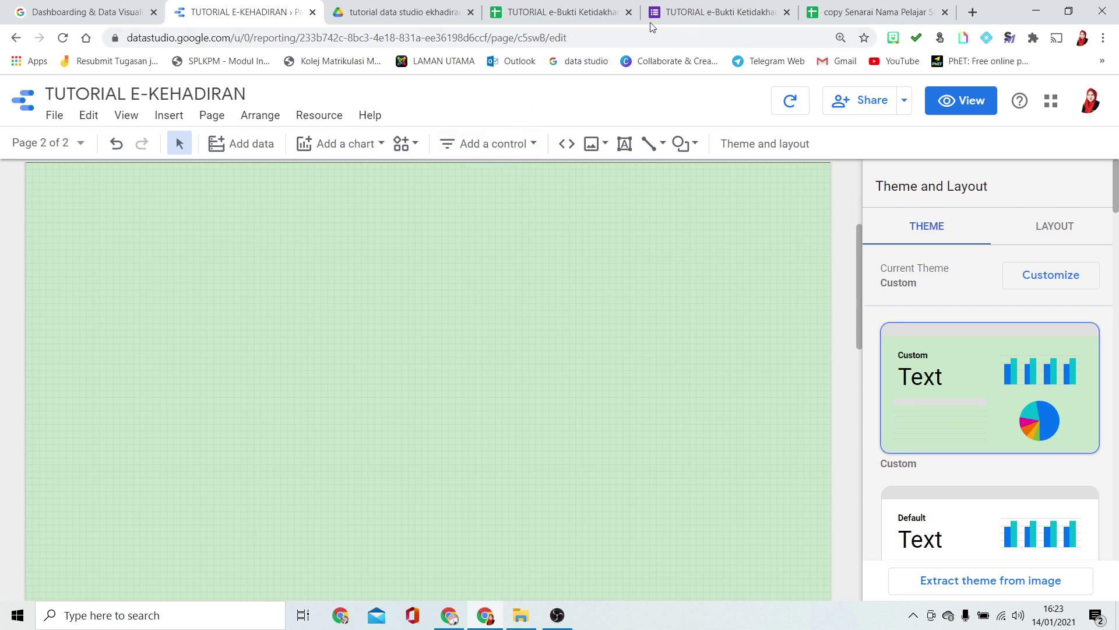
Move from the student name list to the e-Bukti form and select its 'Masukkan nombor kad pengenalan' question
left_click(592, 7)
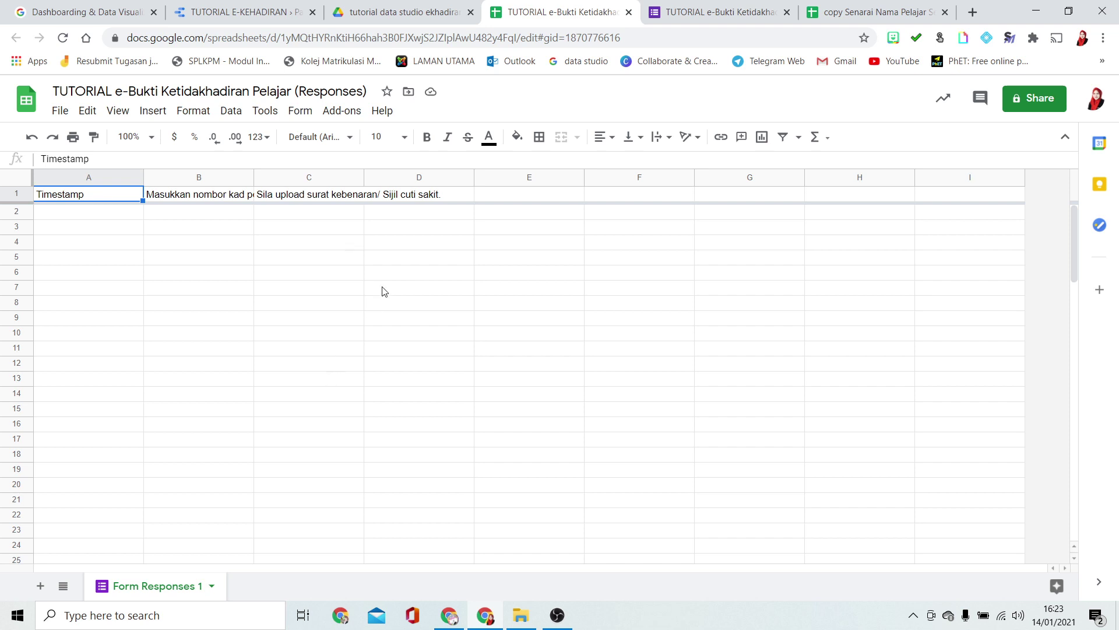
left_click(738, 6)
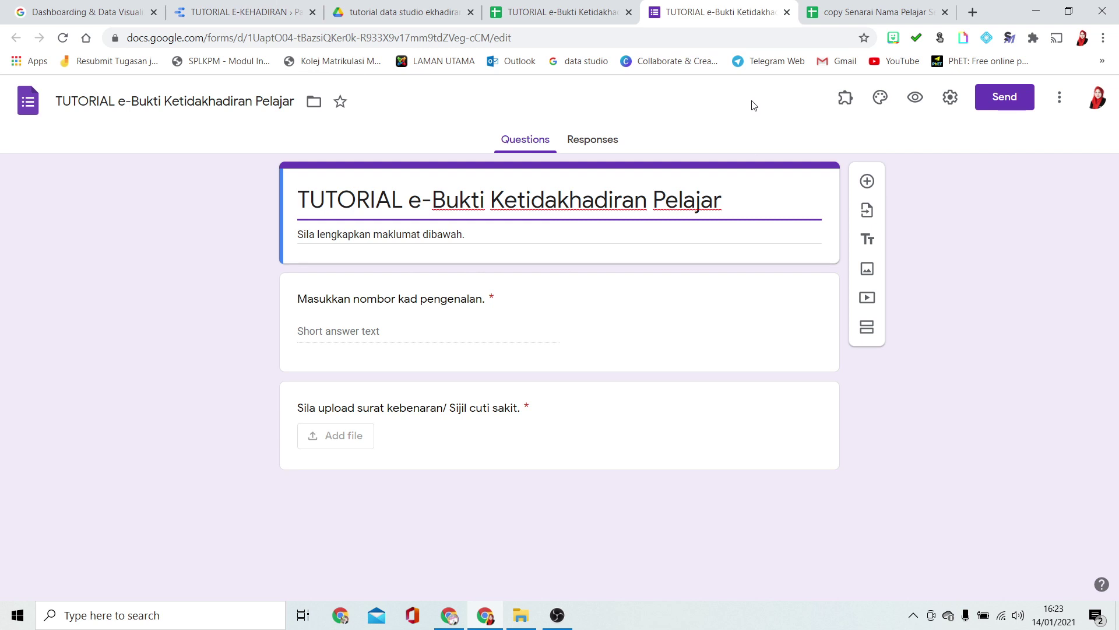
key("ctrl+Tab")
scroll(391, 469, "down", 5)
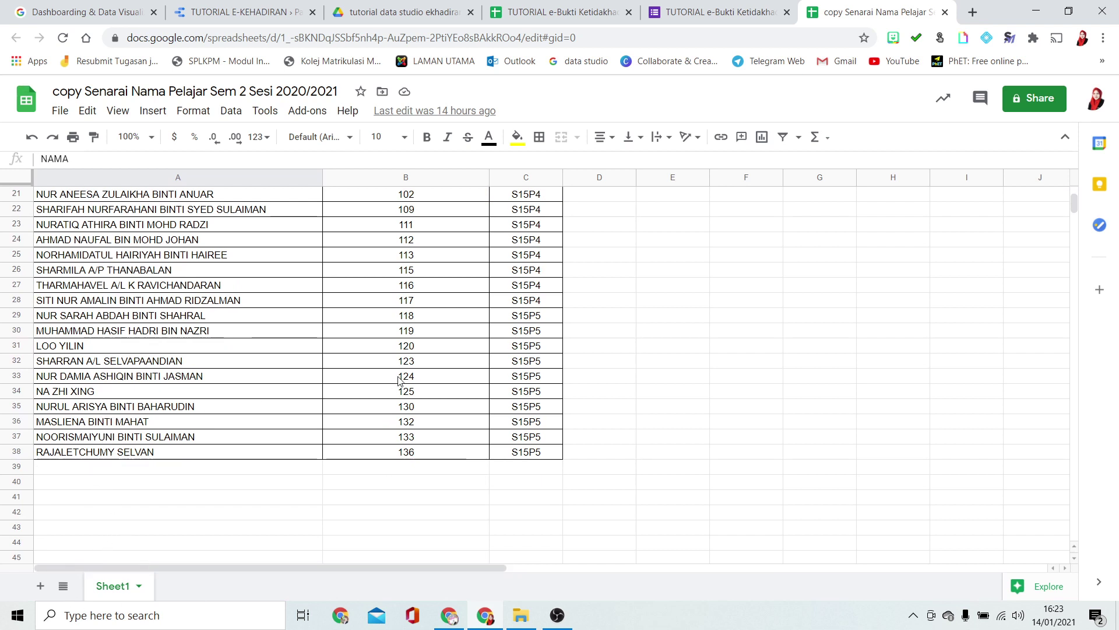
key("ctrl+shift+Tab")
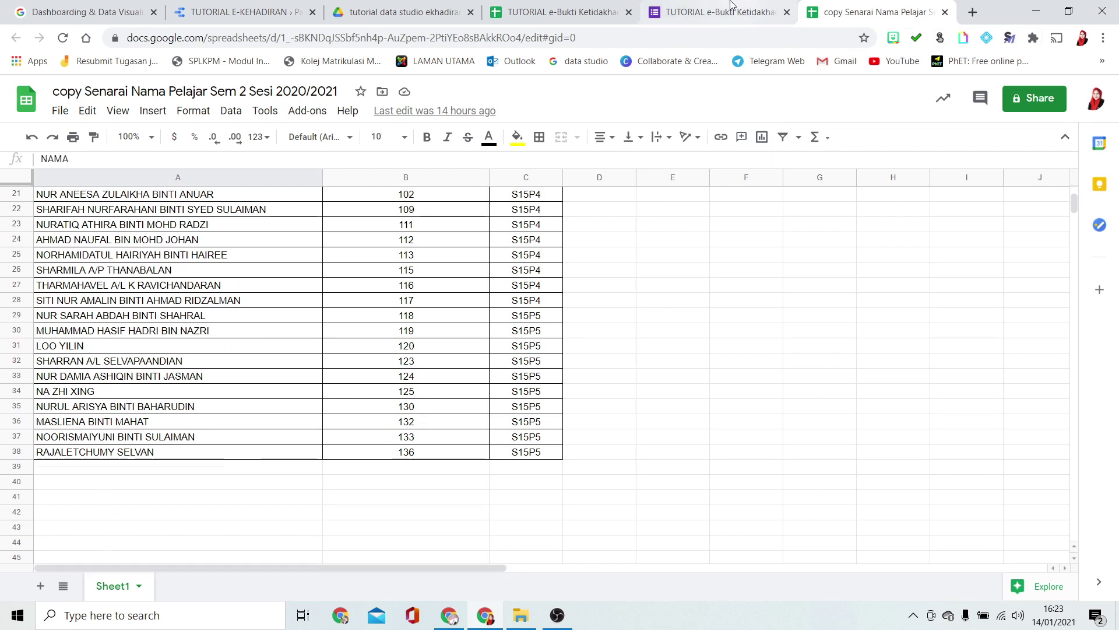
left_click(340, 336)
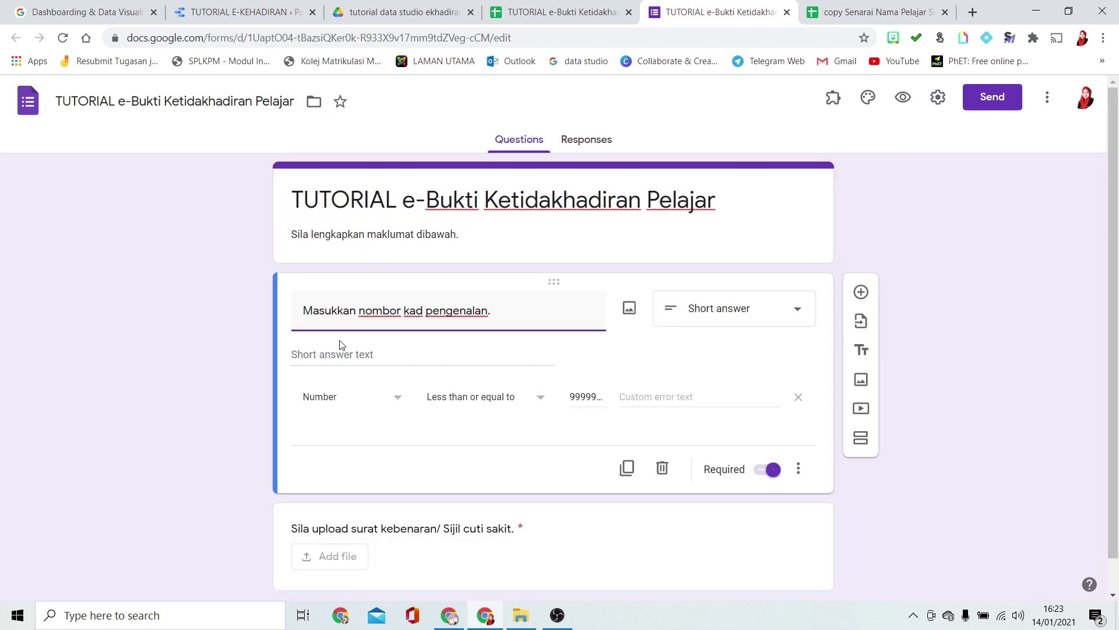
Preview the form and enter 132 as the ID number
left_click(901, 98)
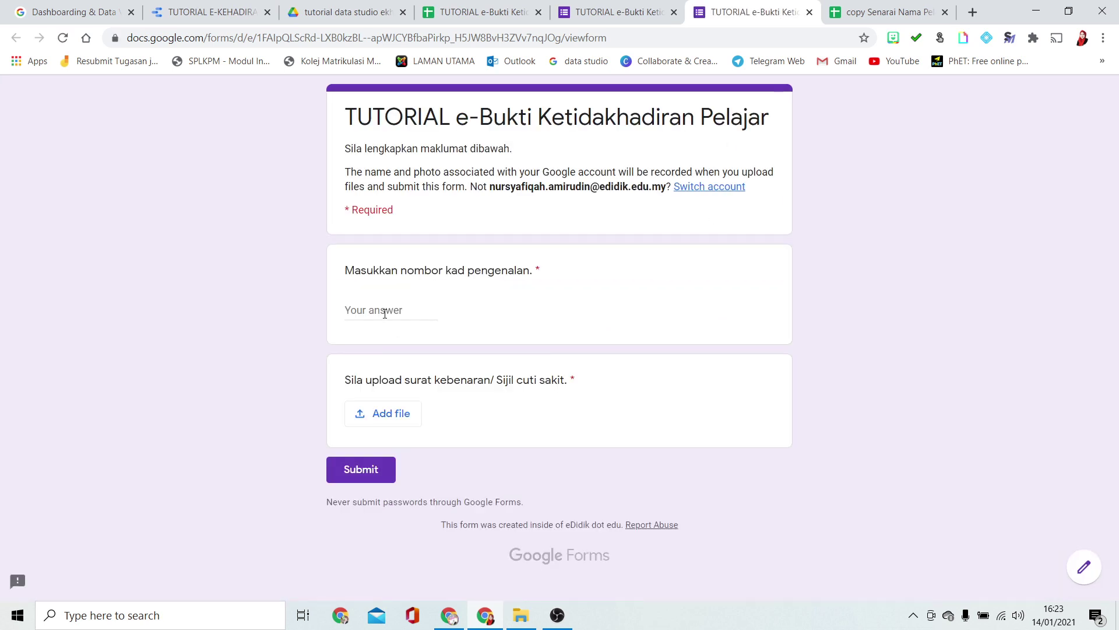
left_click(390, 315)
type("132")
Attach and upload the KELUARKAN PERKATAAN DARI SEKEPING GAMBAR image, then submit the response
left_click(382, 415)
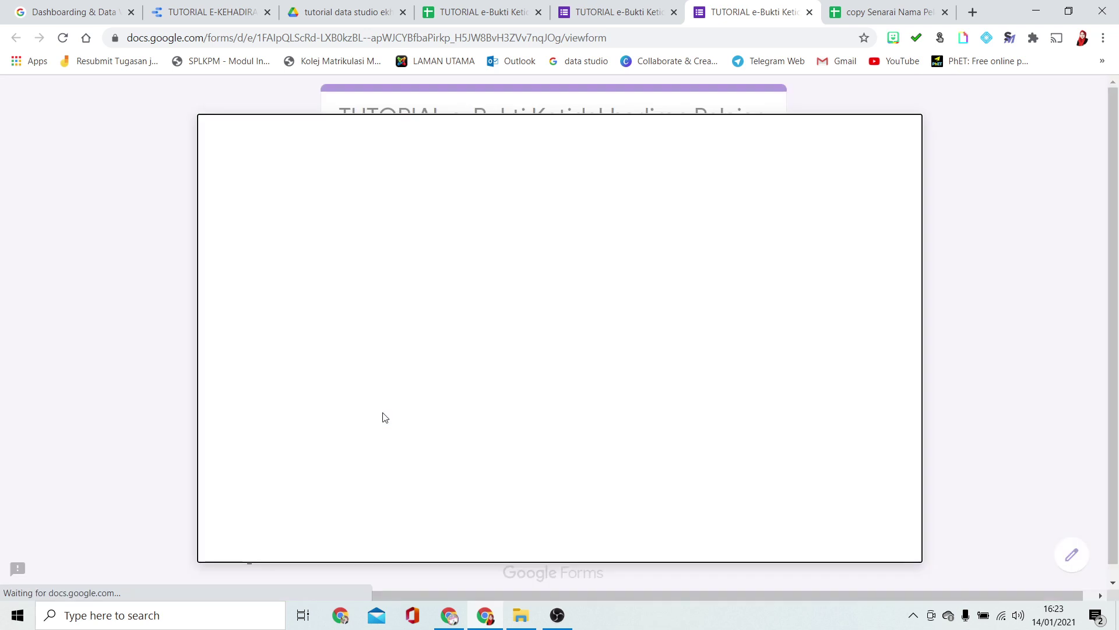
left_click(517, 352)
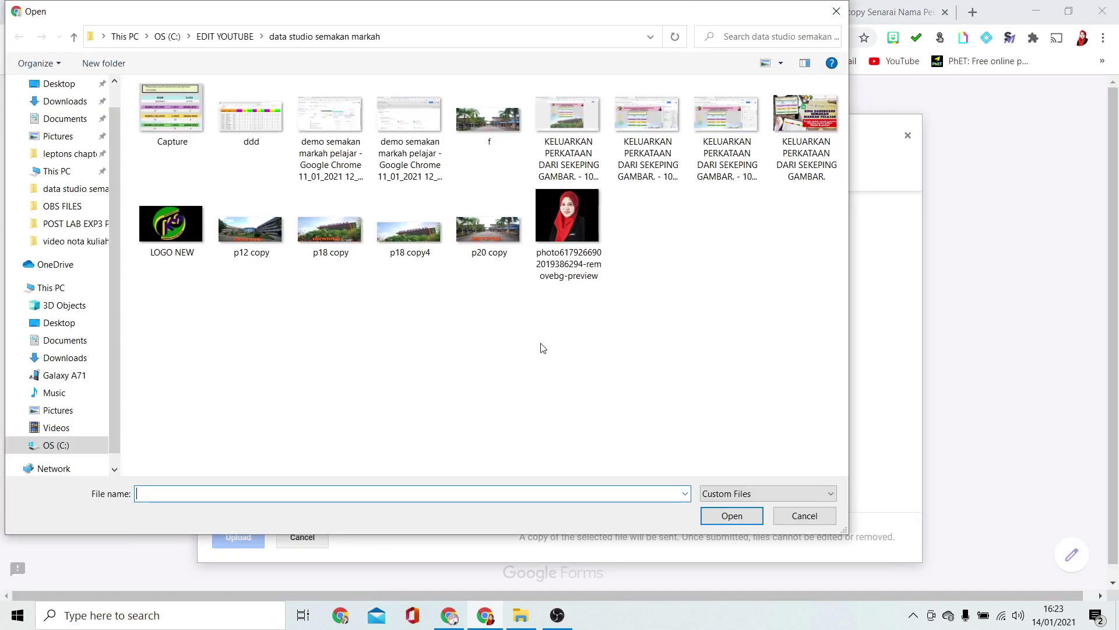
left_click(809, 140)
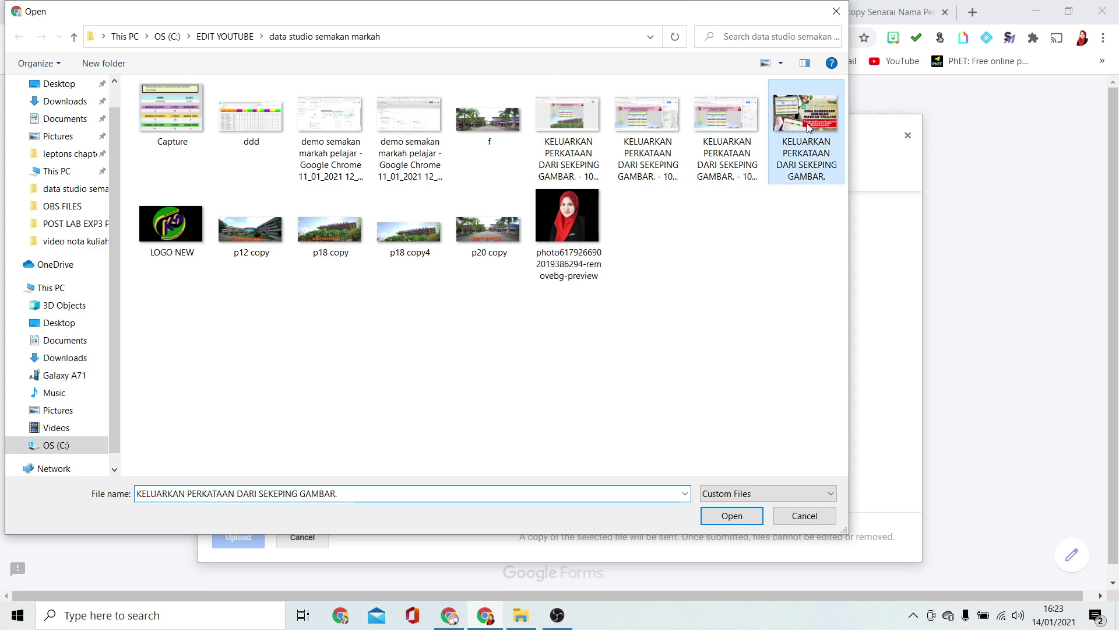
left_click(747, 515)
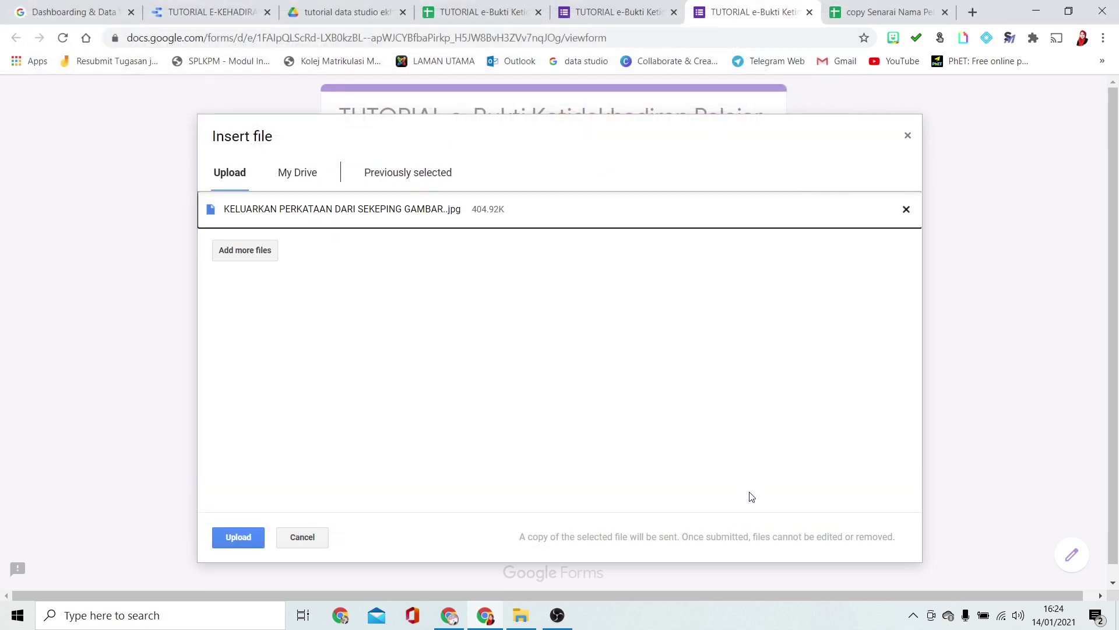
left_click(239, 535)
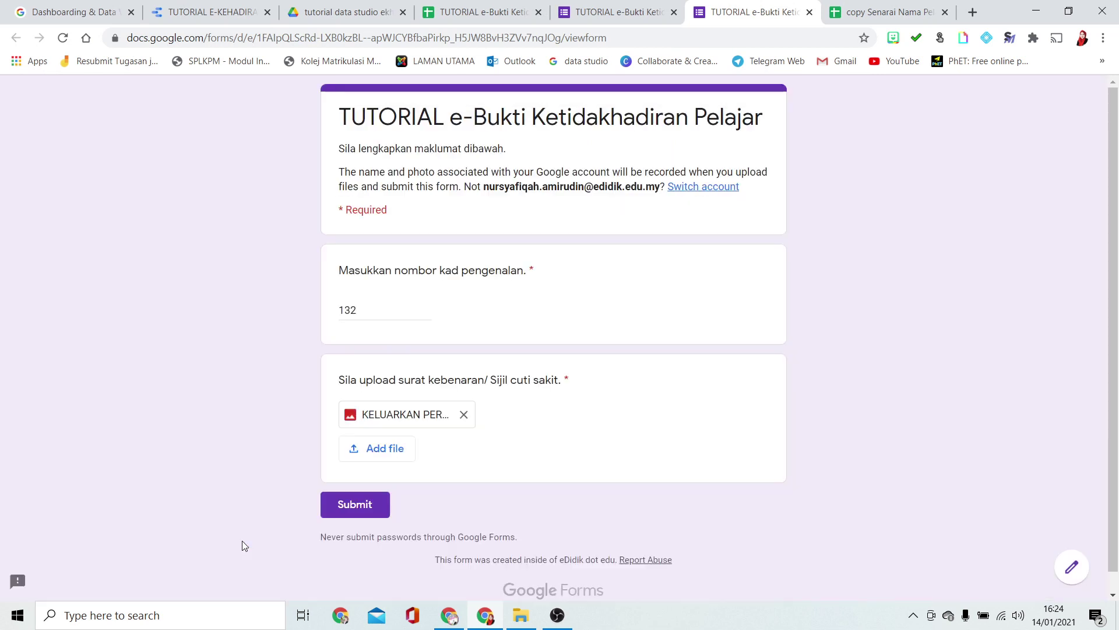
left_click(369, 495)
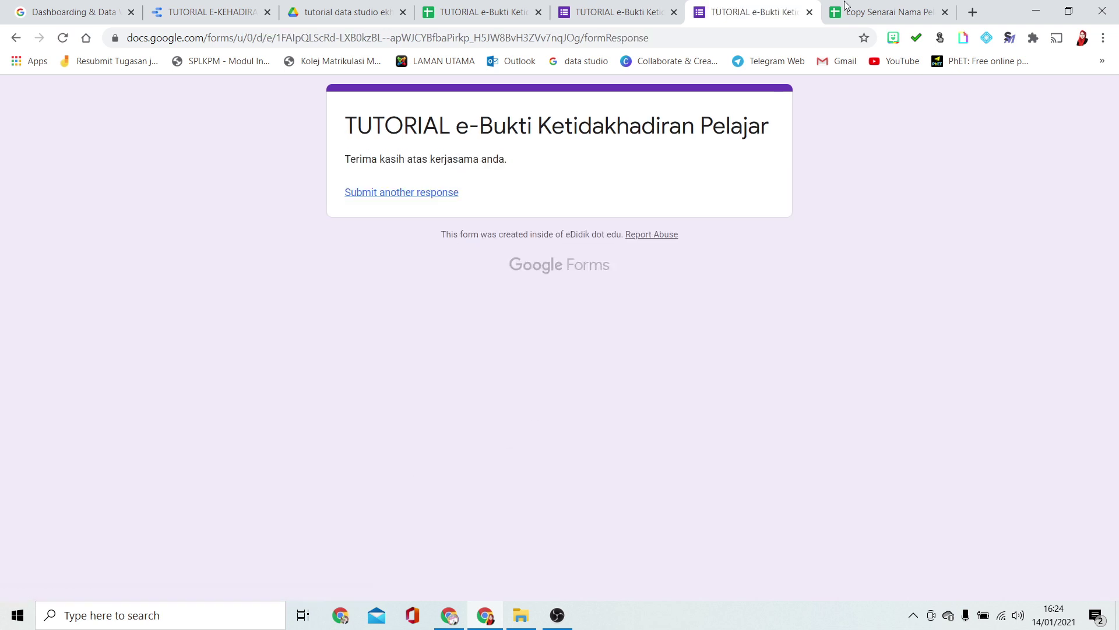
left_click(484, 11)
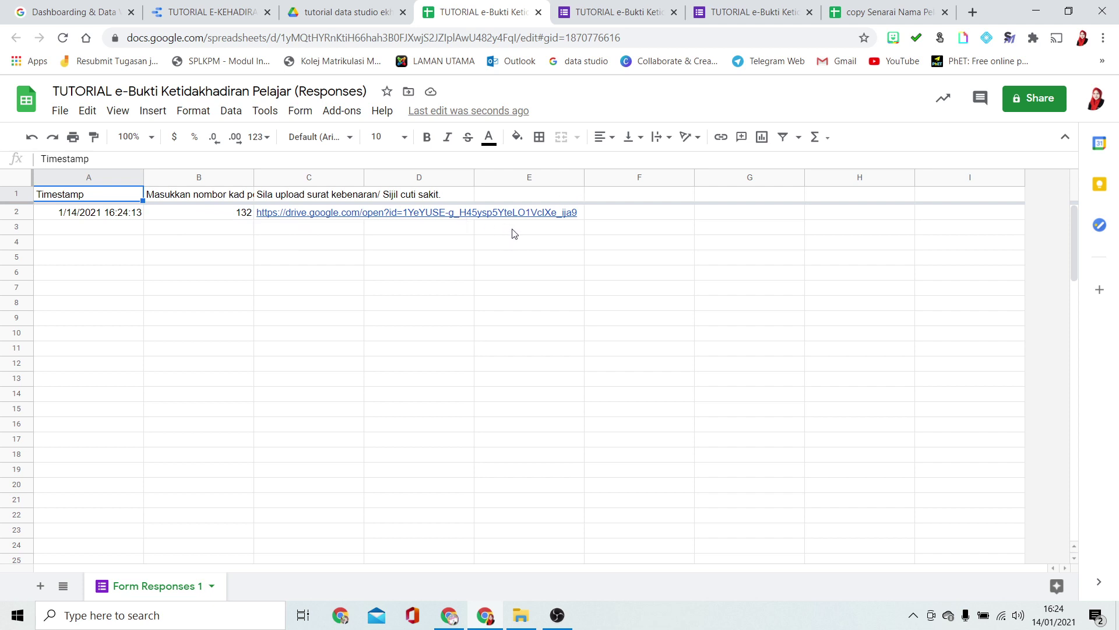
Verify the new 132 row in the Responses sheet, then return to report page 2's Resource menu
left_click(241, 10)
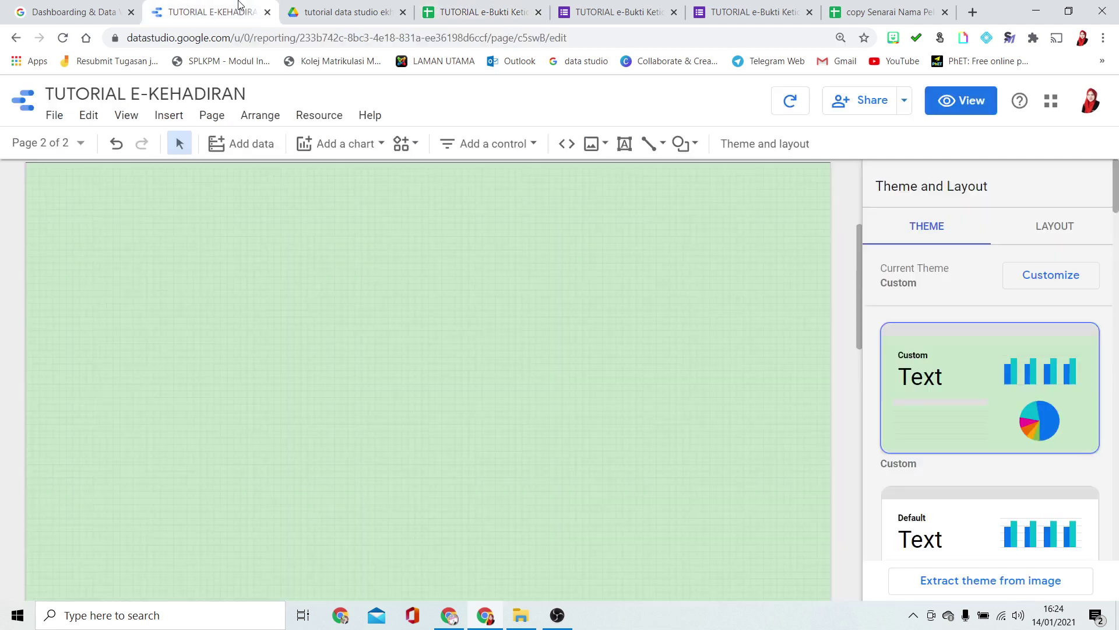
scroll(374, 348, "down", 3)
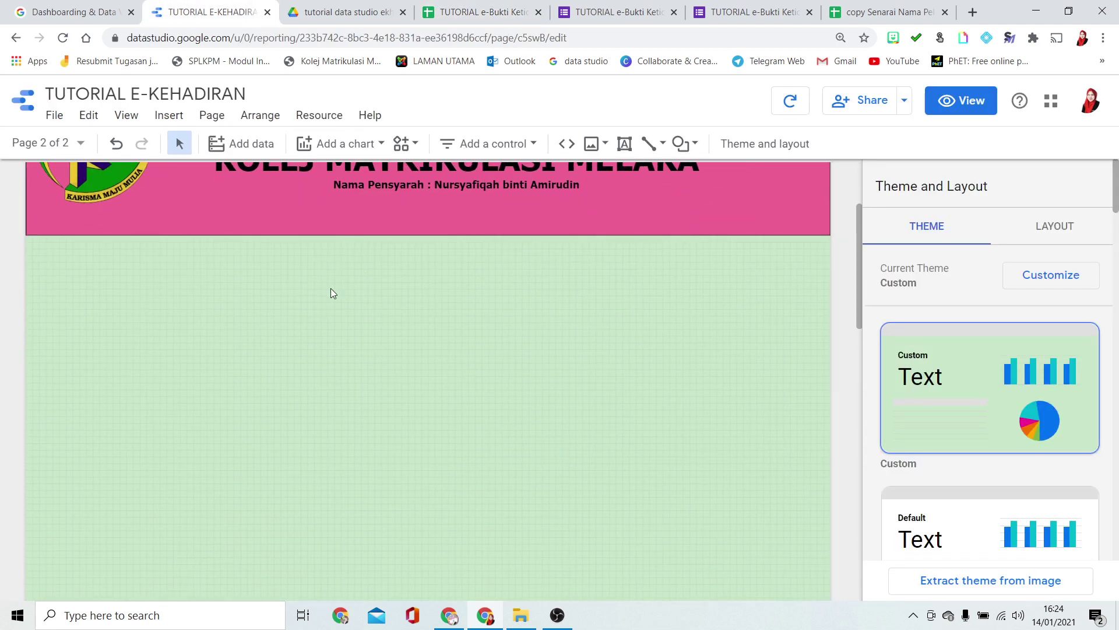
left_click(493, 11)
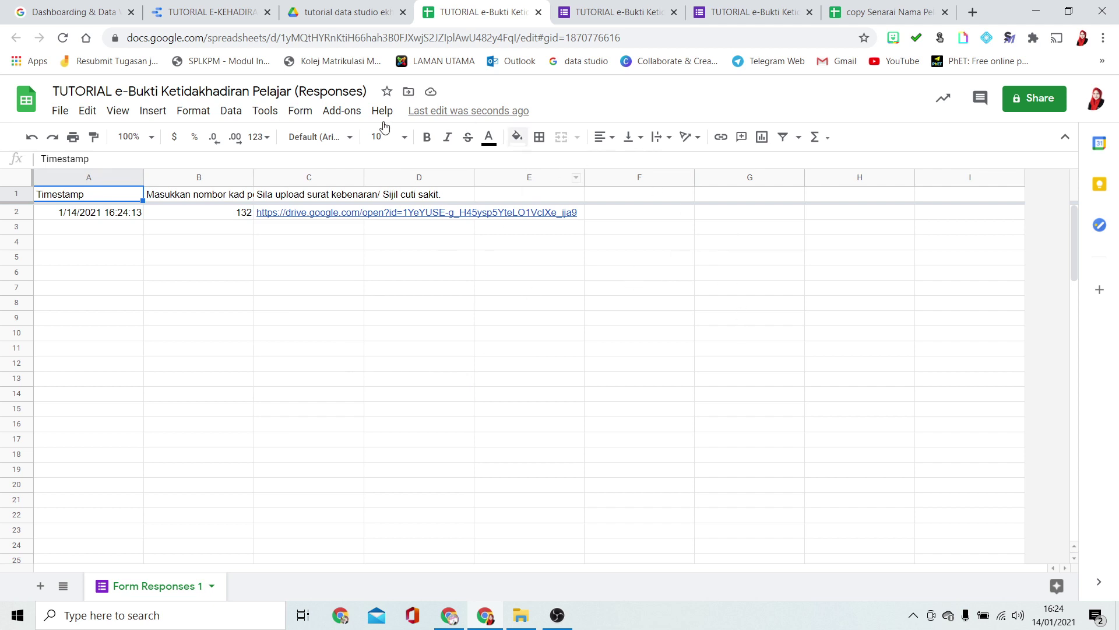
left_click(245, 11)
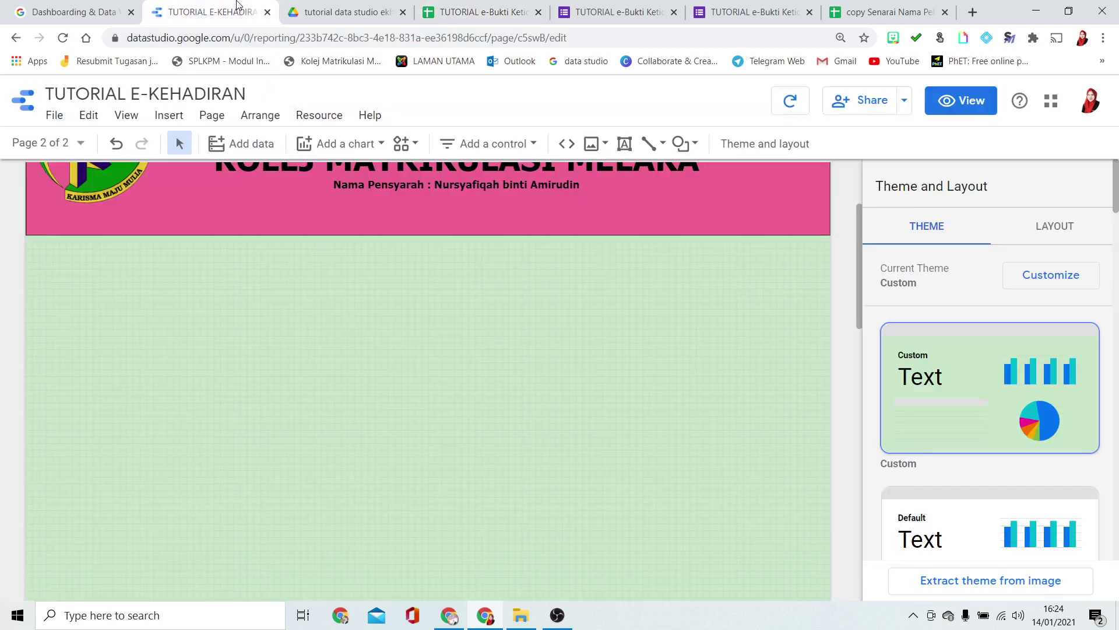
scroll(434, 214, "up", 3)
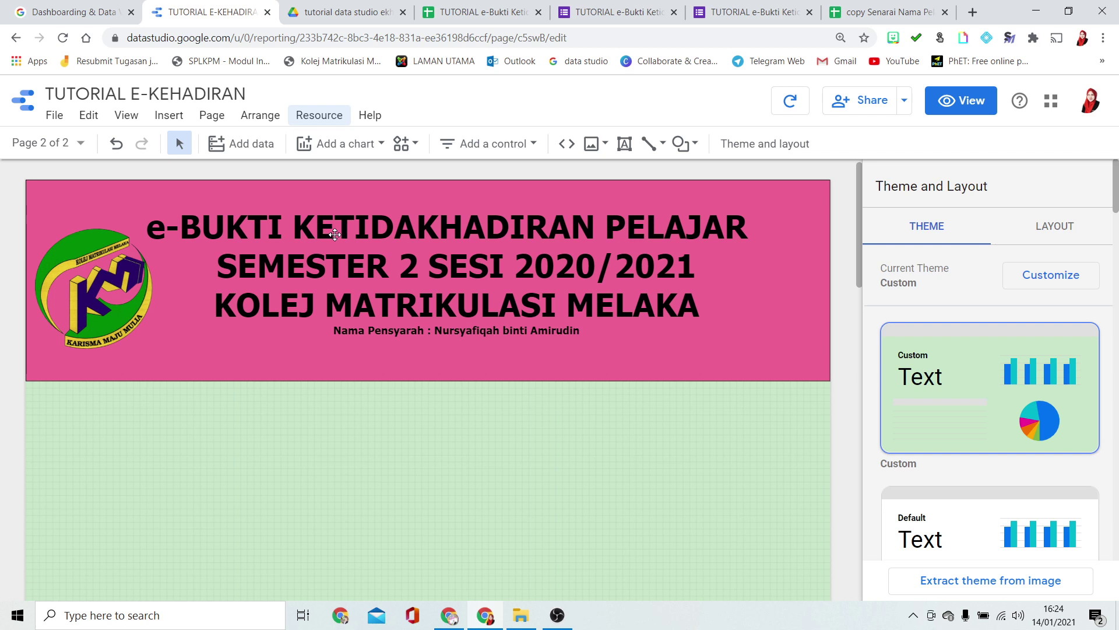
left_click(309, 119)
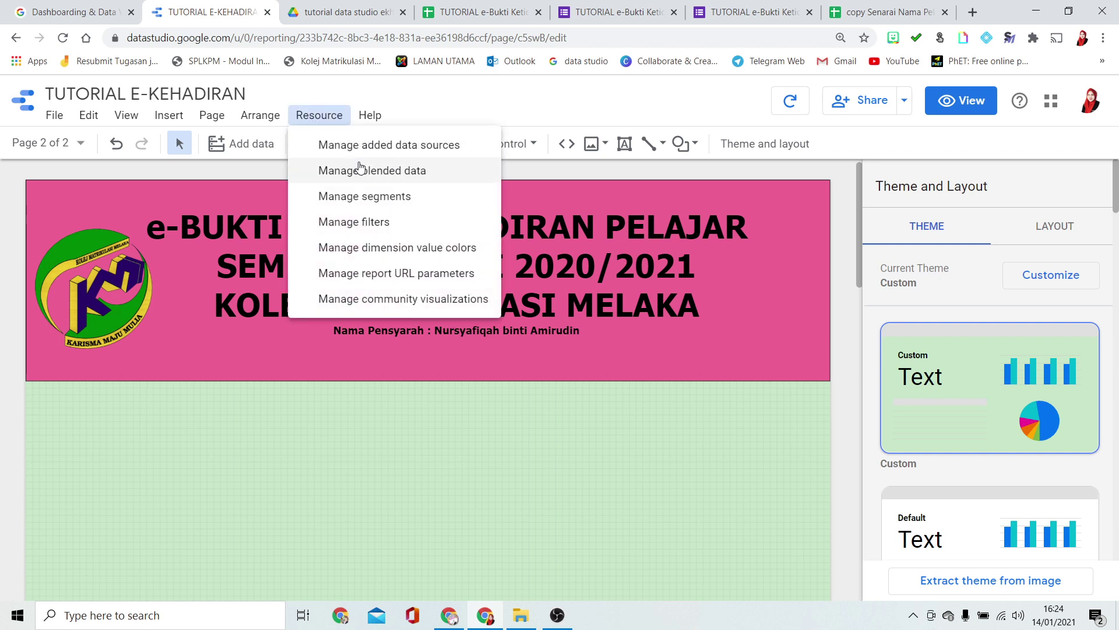
Connect the TUTORIAL e-Bukti Ketidakhadiran Pelajar spreadsheet's Form Responses 1 as a Google Sheets data source
left_click(373, 146)
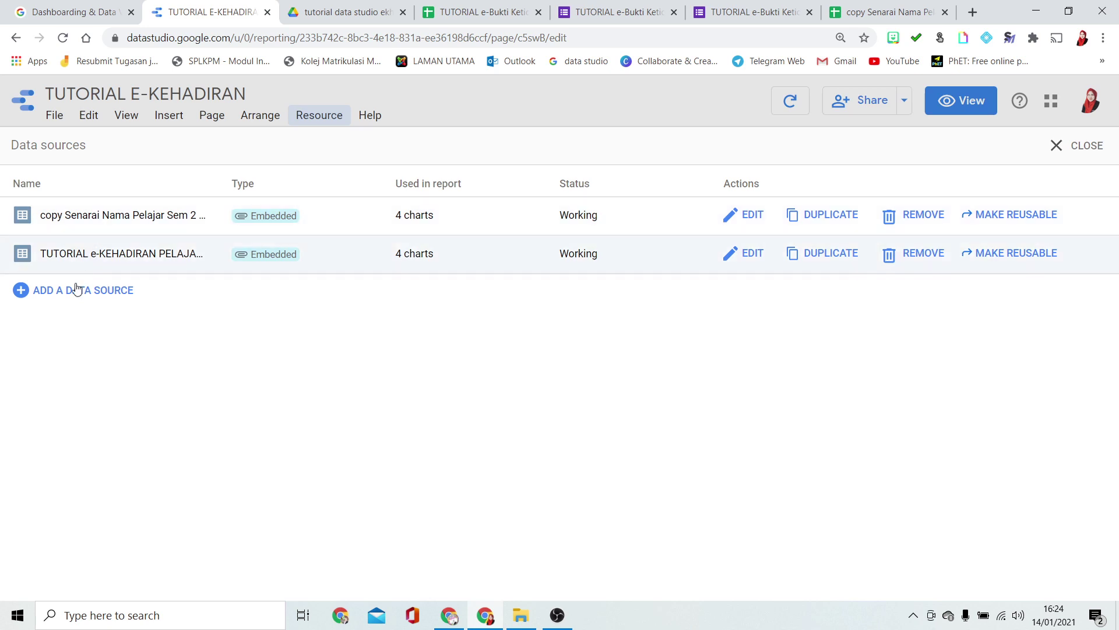
left_click(91, 297)
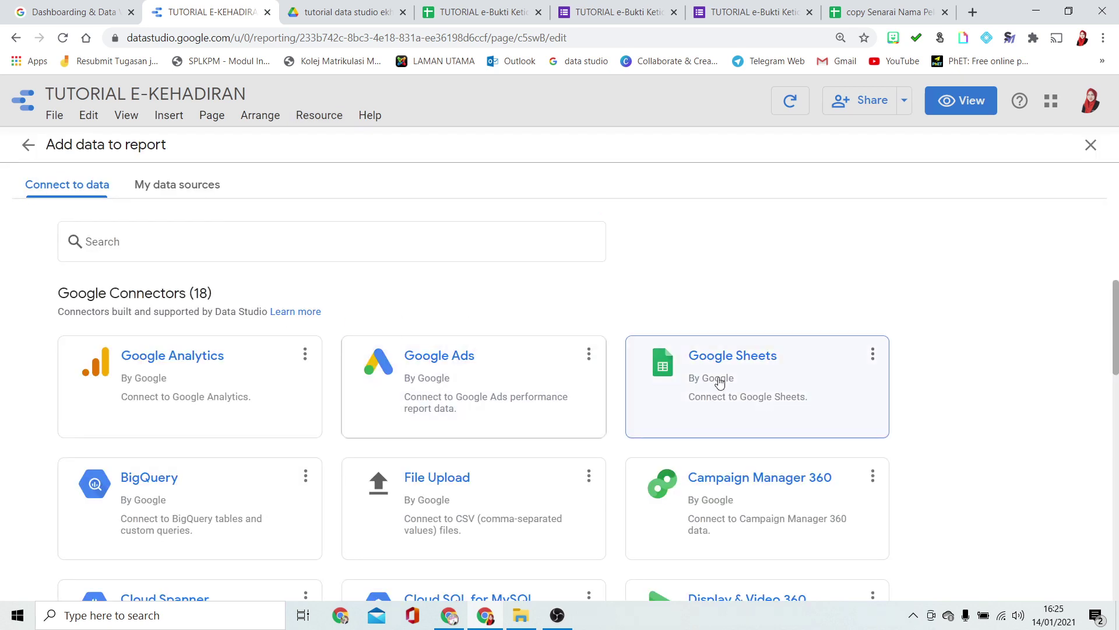
left_click(722, 381)
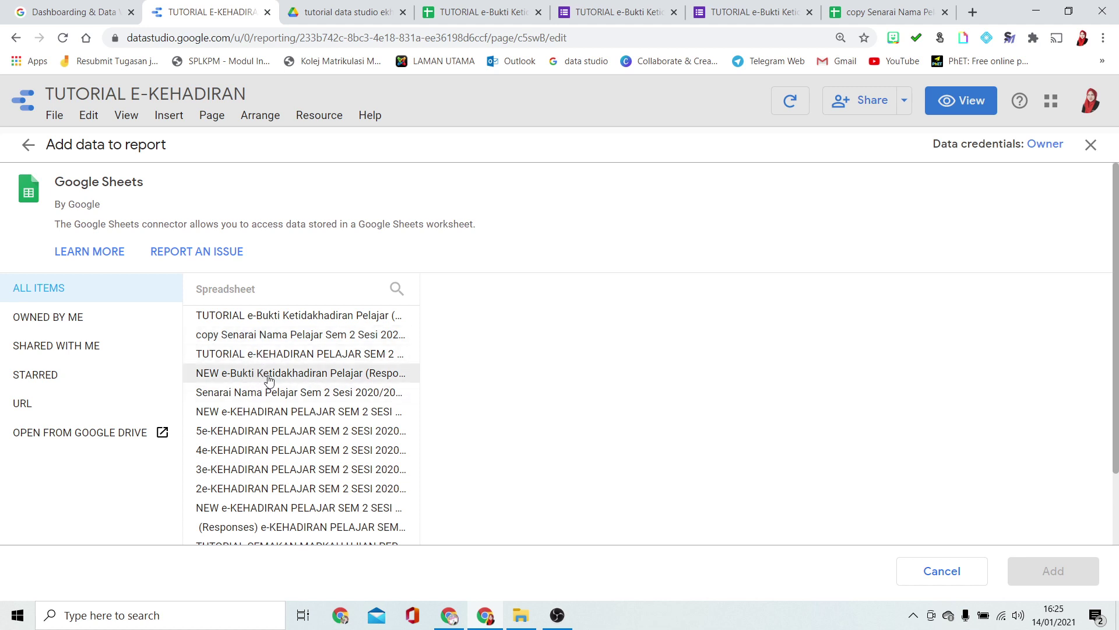
left_click(458, 7)
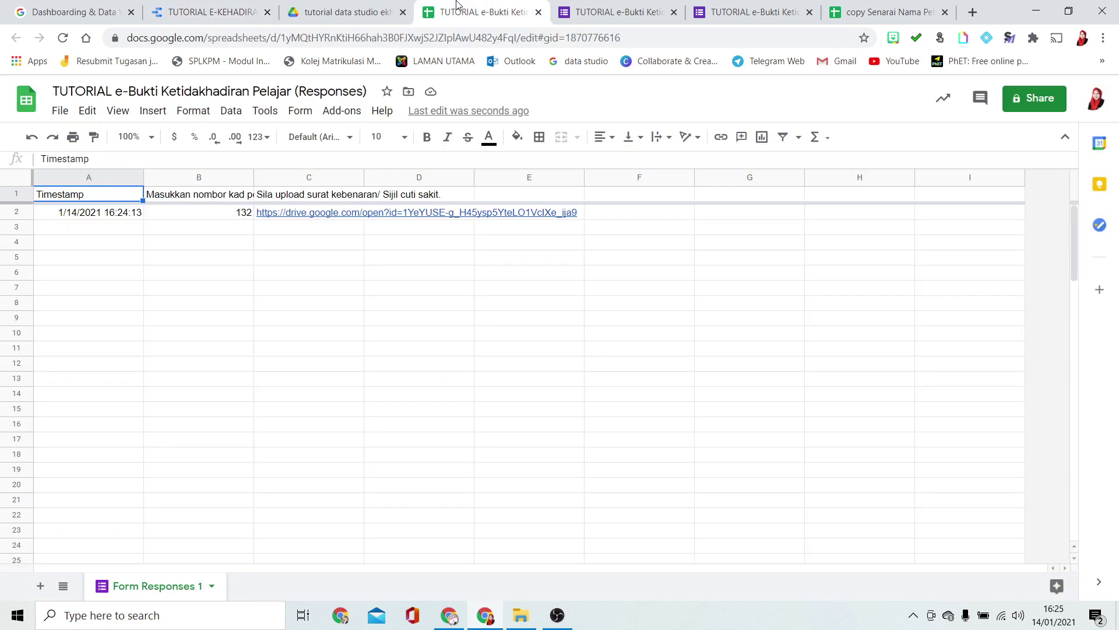
left_click(256, 11)
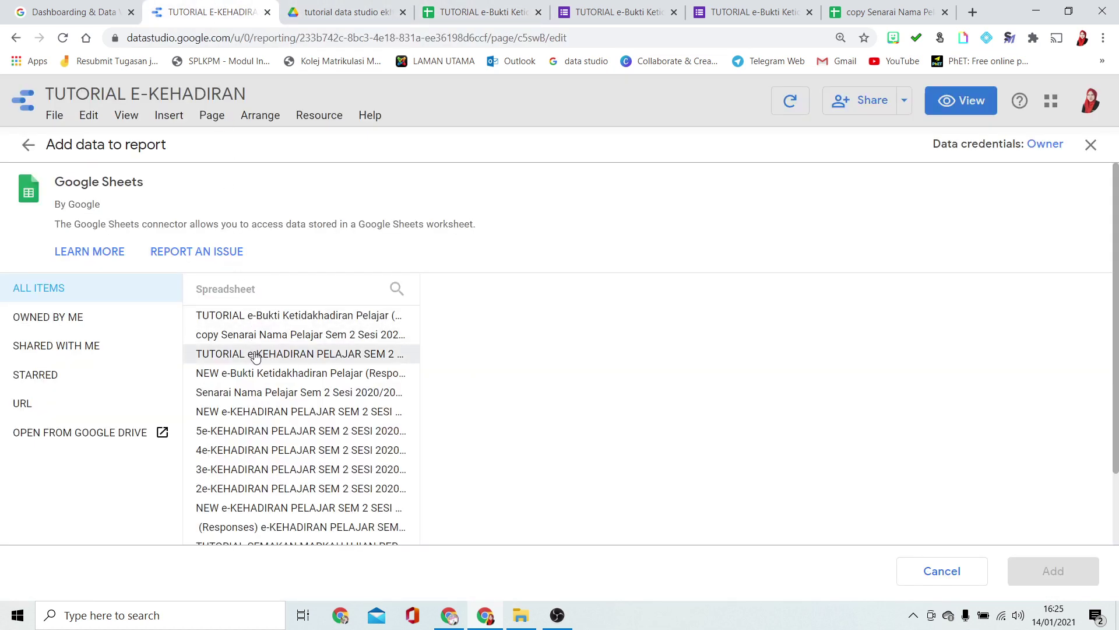
left_click(249, 318)
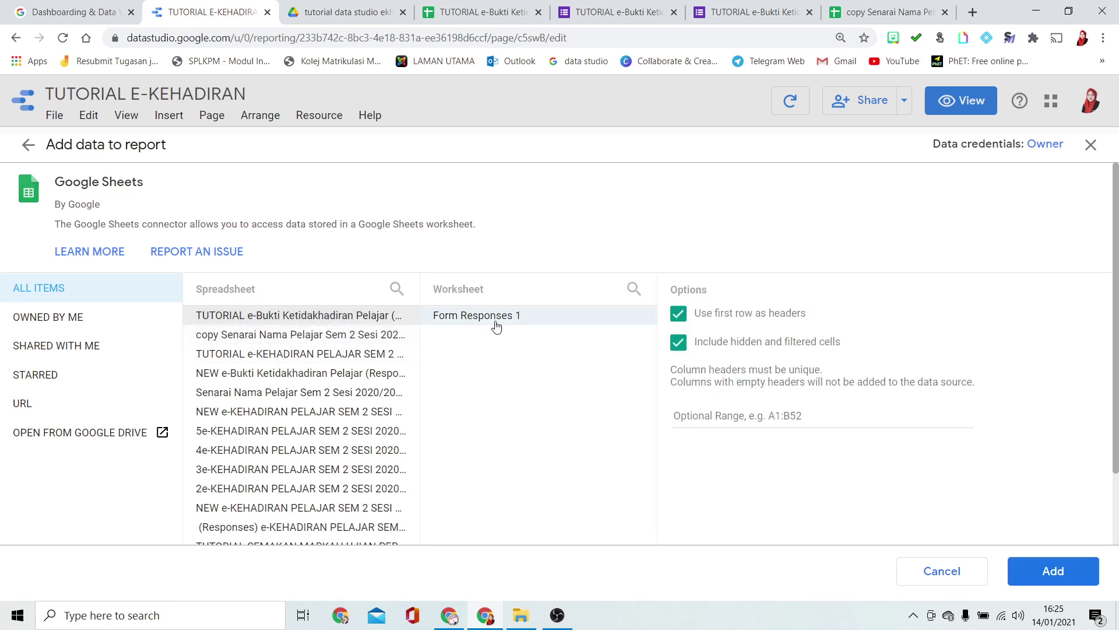
left_click(1095, 582)
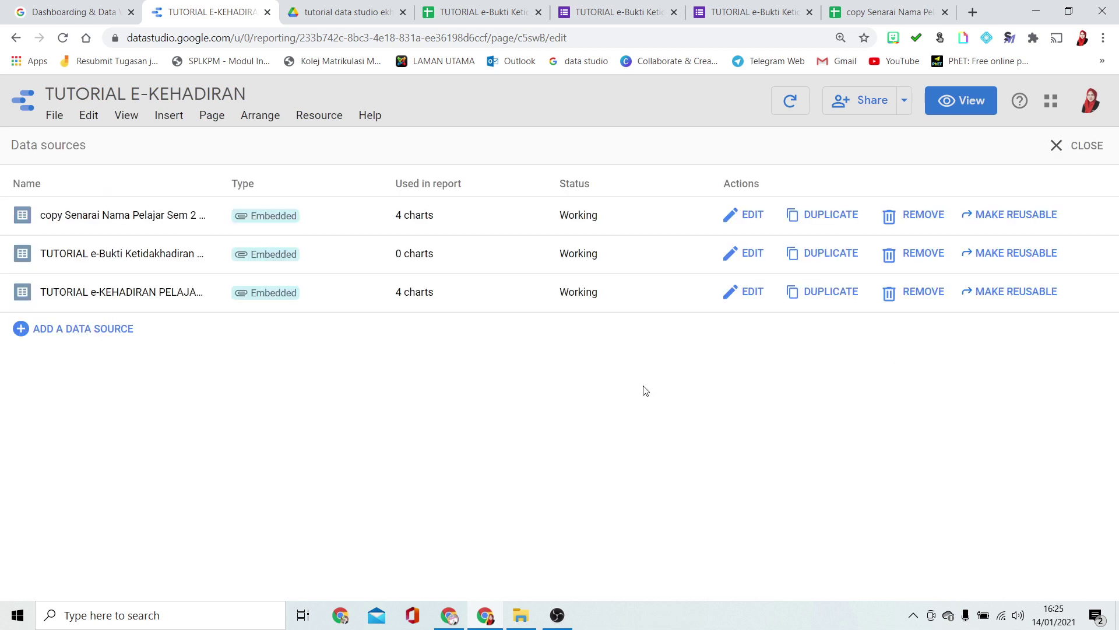
Review the TUTORIAL e-KEHADIRAN source fields and close the data sources list
left_click(743, 295)
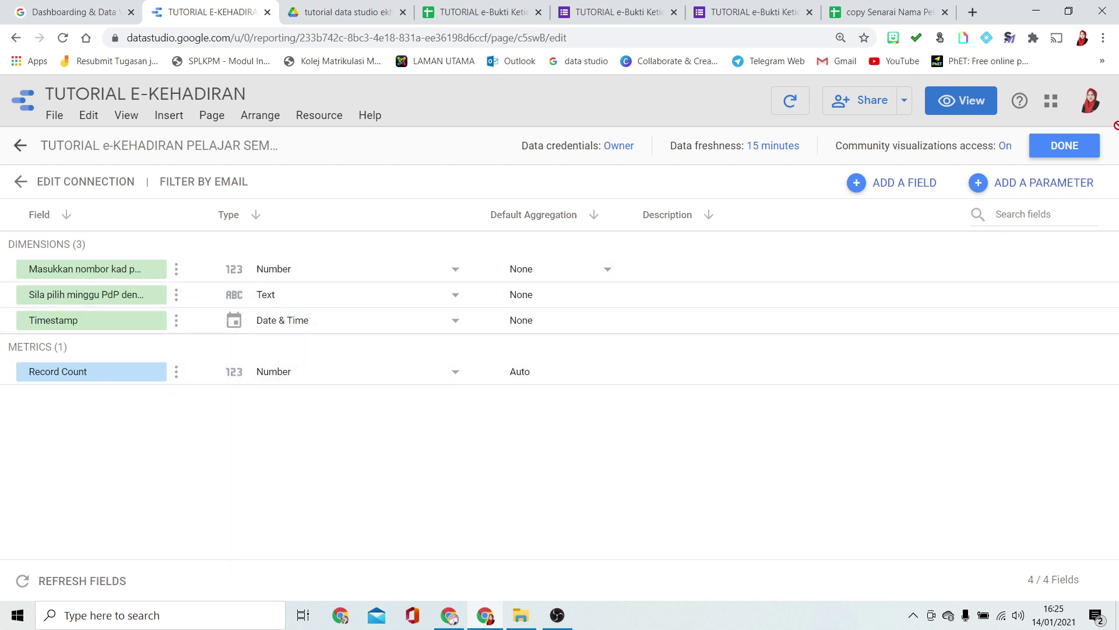
left_click(1095, 141)
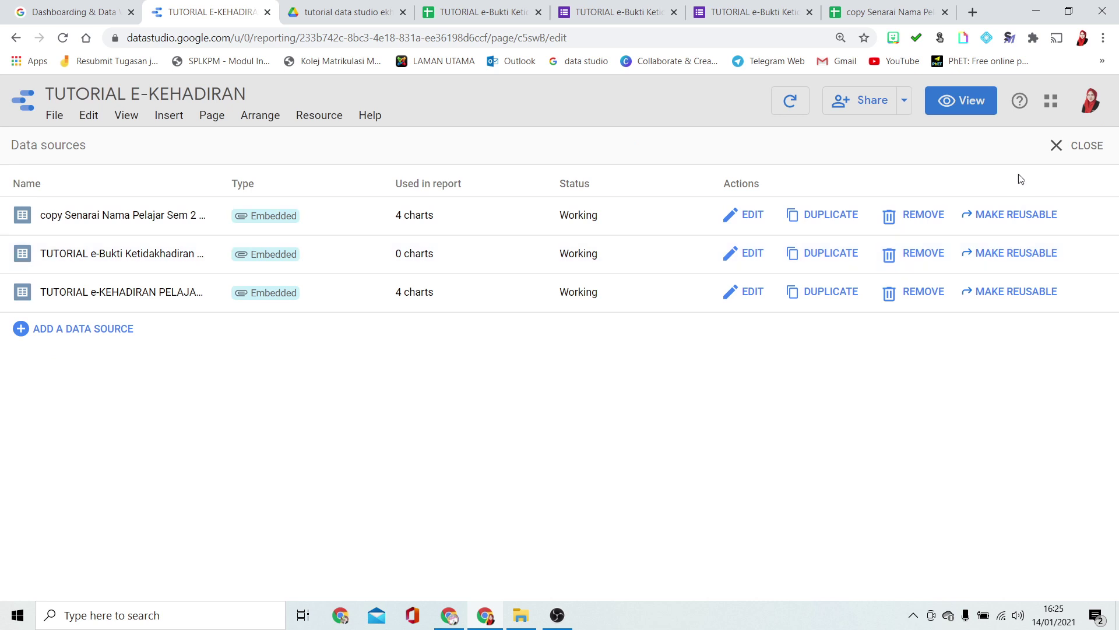
left_click(1059, 148)
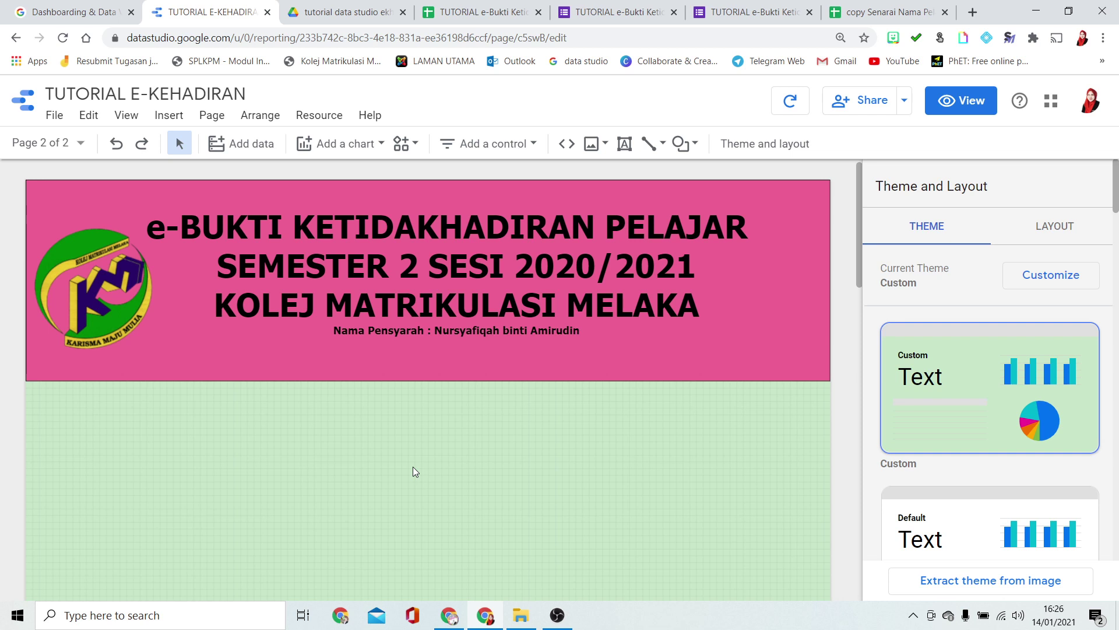
Insert a table chart below the pink header, enlarge it and shift it left
left_click(320, 143)
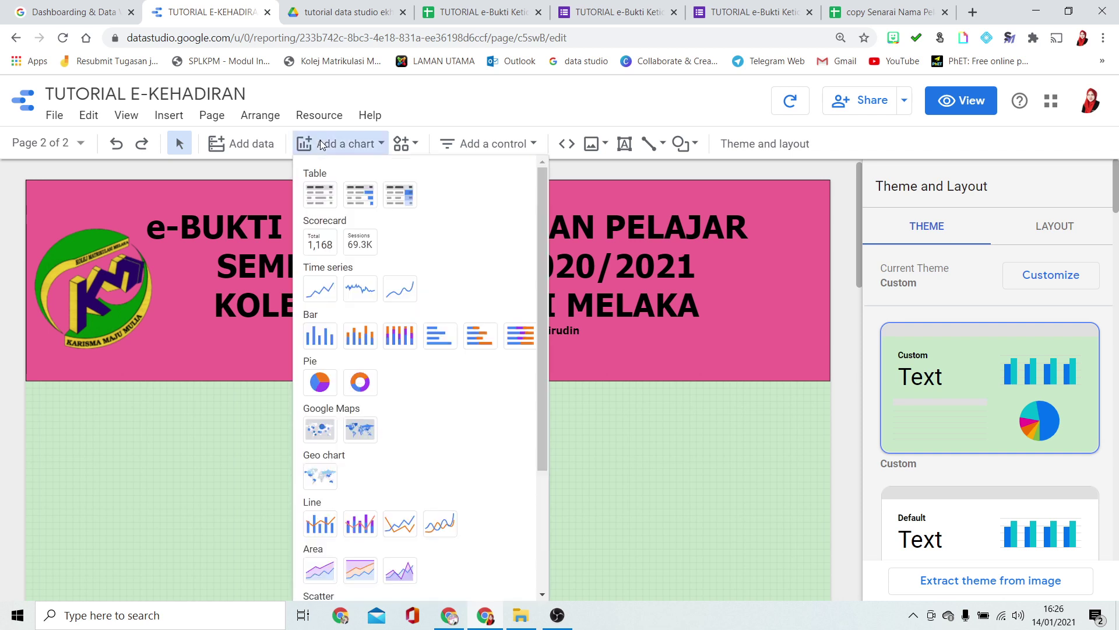
left_click(321, 189)
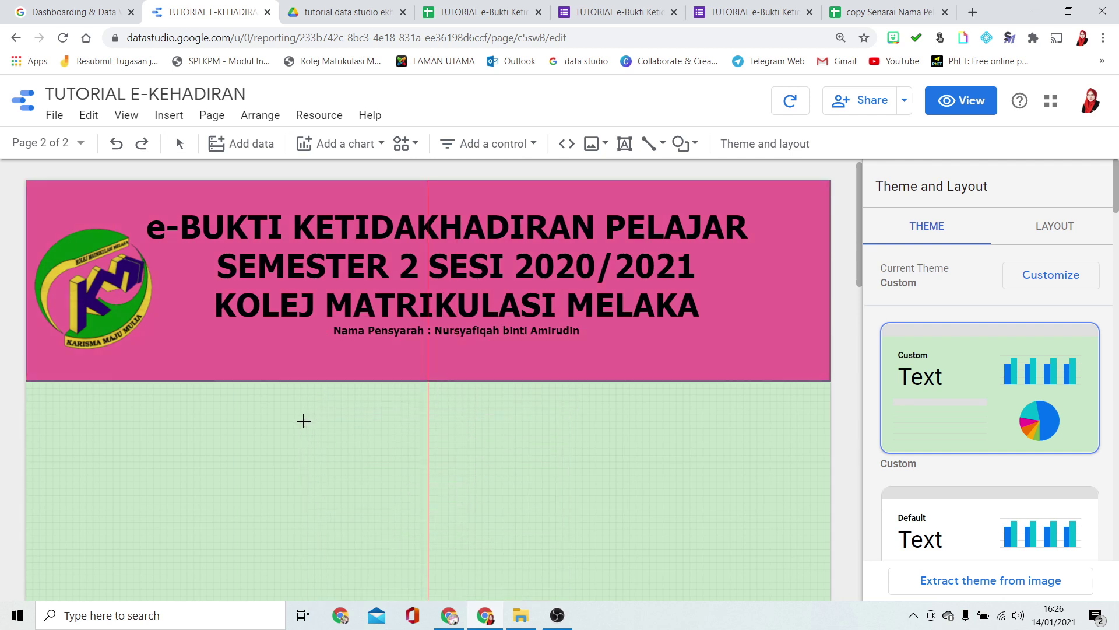
left_click(303, 420)
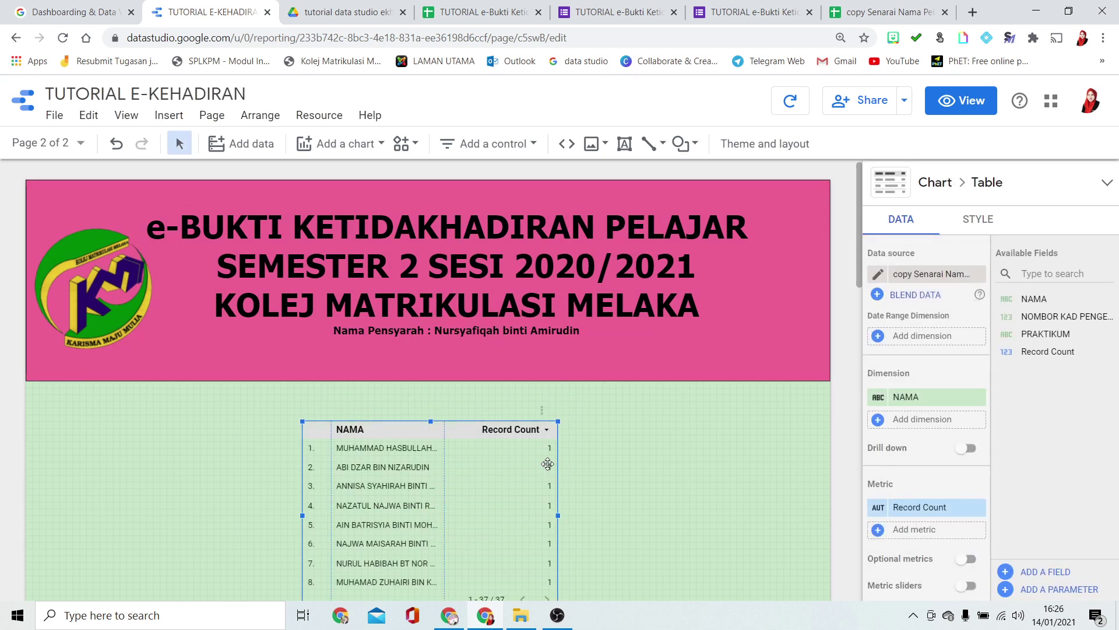
scroll(620, 439, "down", 4)
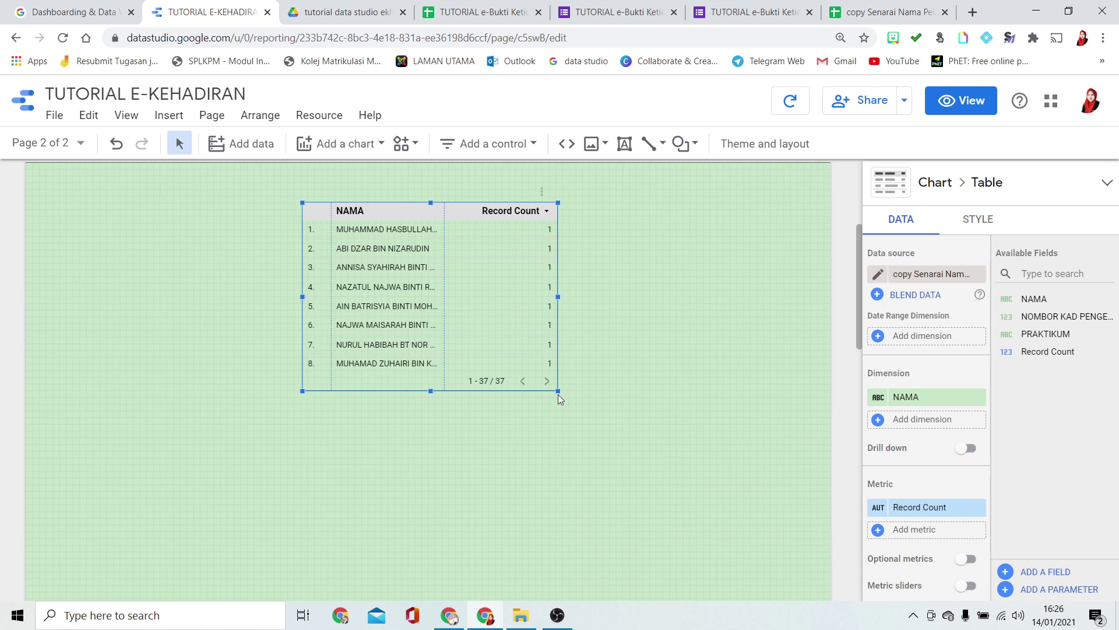
left_click_drag(558, 391, 754, 556)
left_click_drag(570, 218, 465, 219)
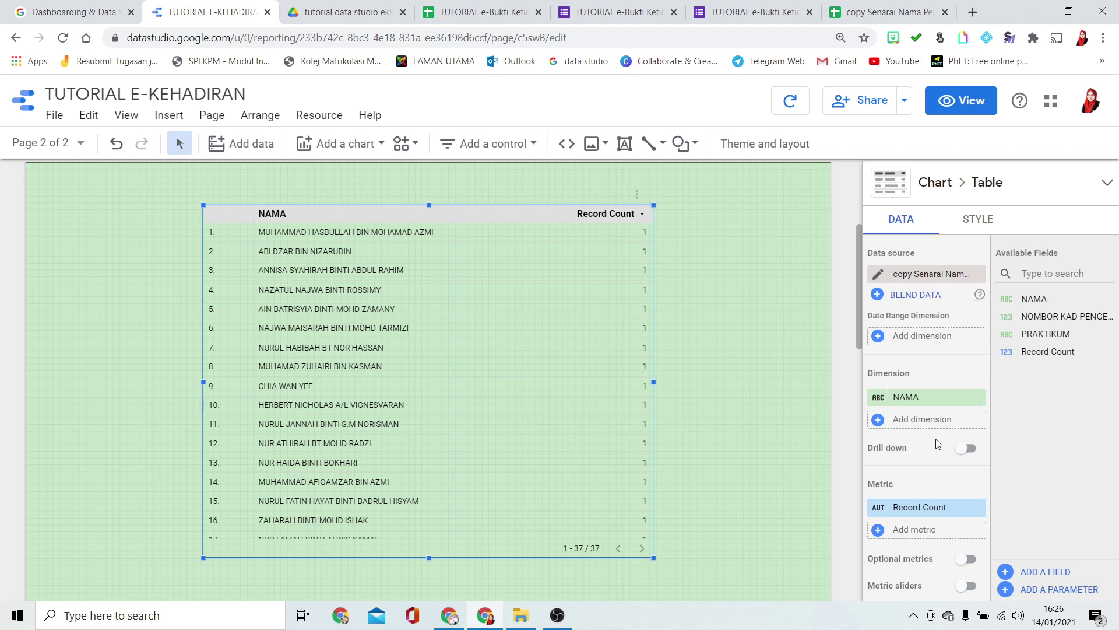
Remove the Record Count metric and stretch the table longer and wider to show more students
scroll(937, 479, "down", 1)
left_click(977, 434)
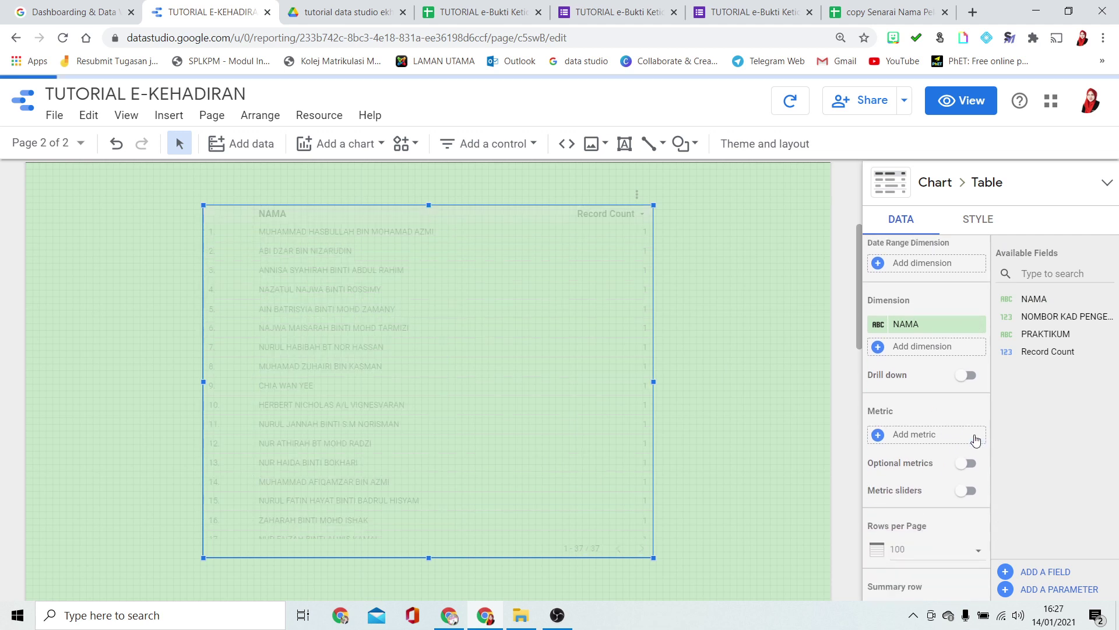
scroll(462, 462, "down", 5)
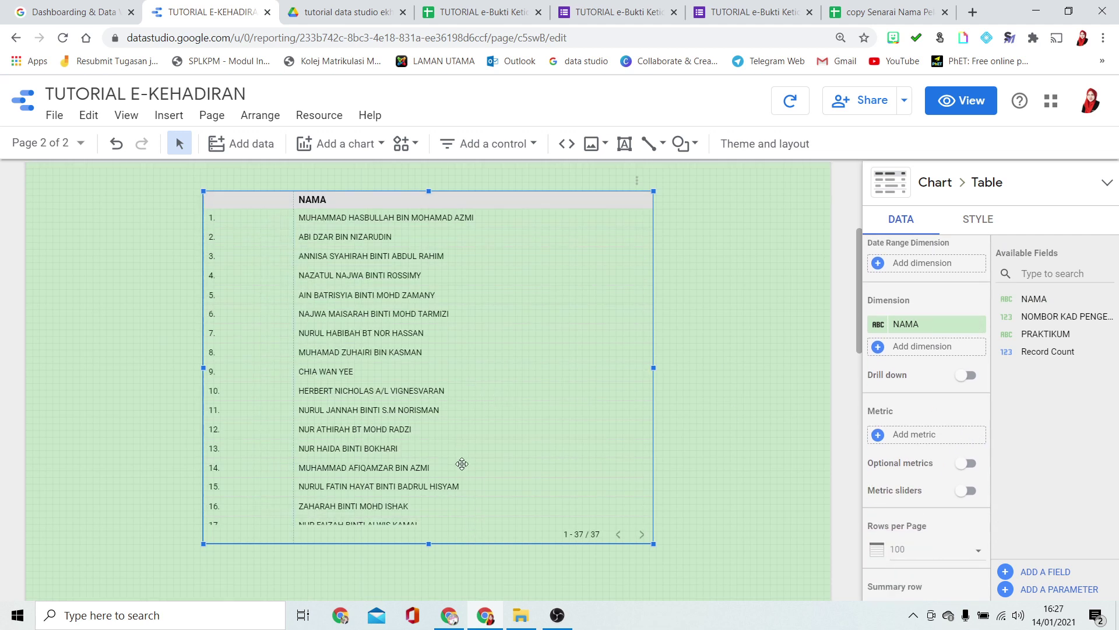
left_click_drag(429, 266, 422, 464)
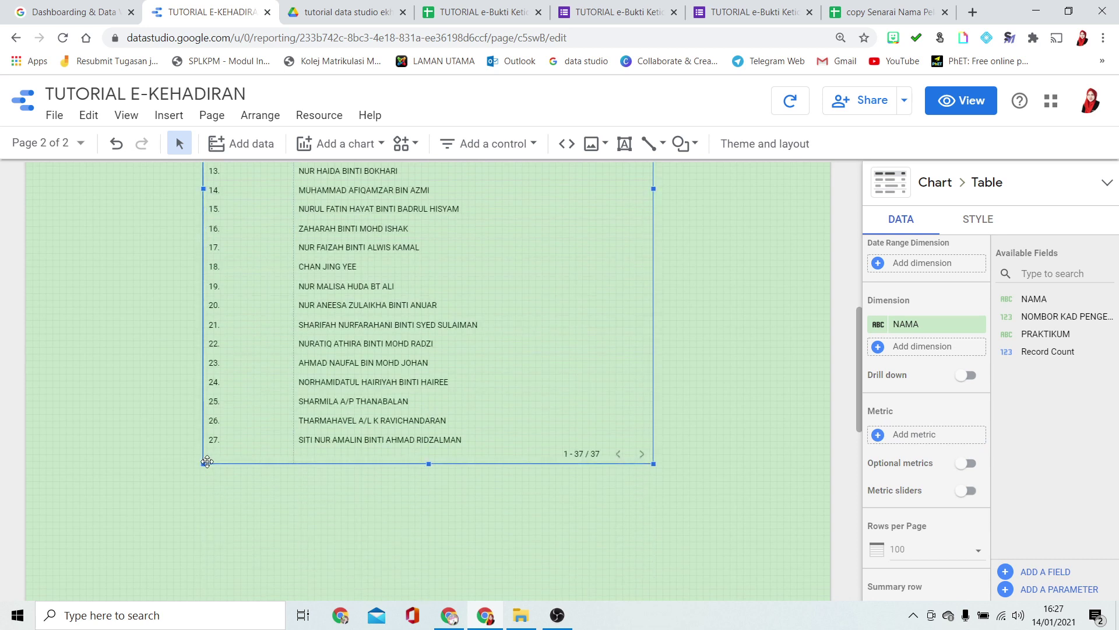
left_click_drag(204, 463, 186, 478)
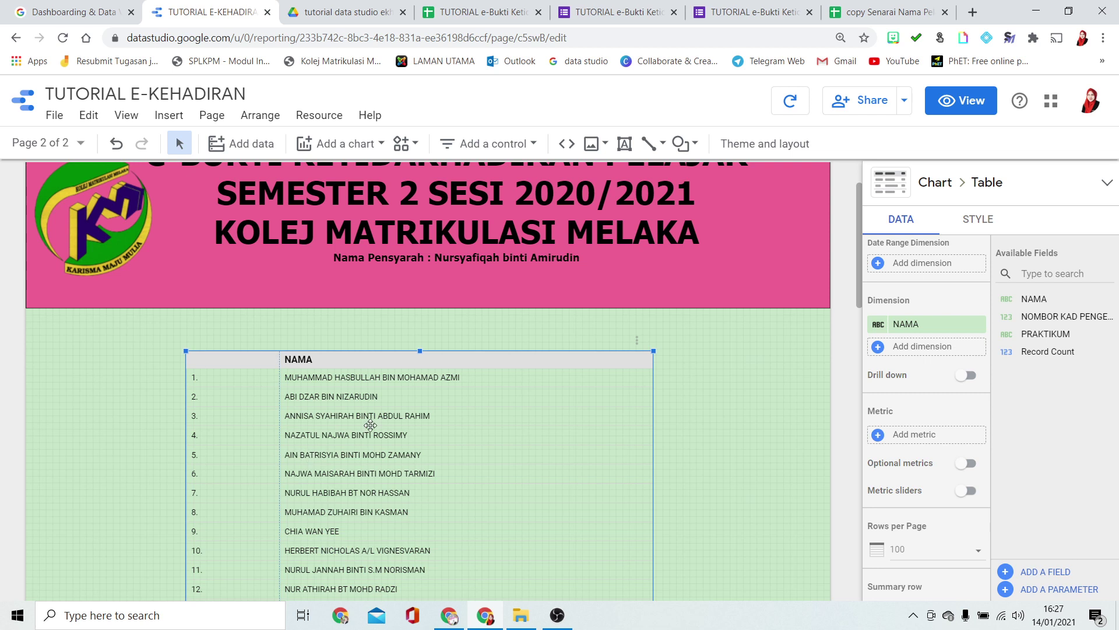
scroll(370, 425, "down", 2)
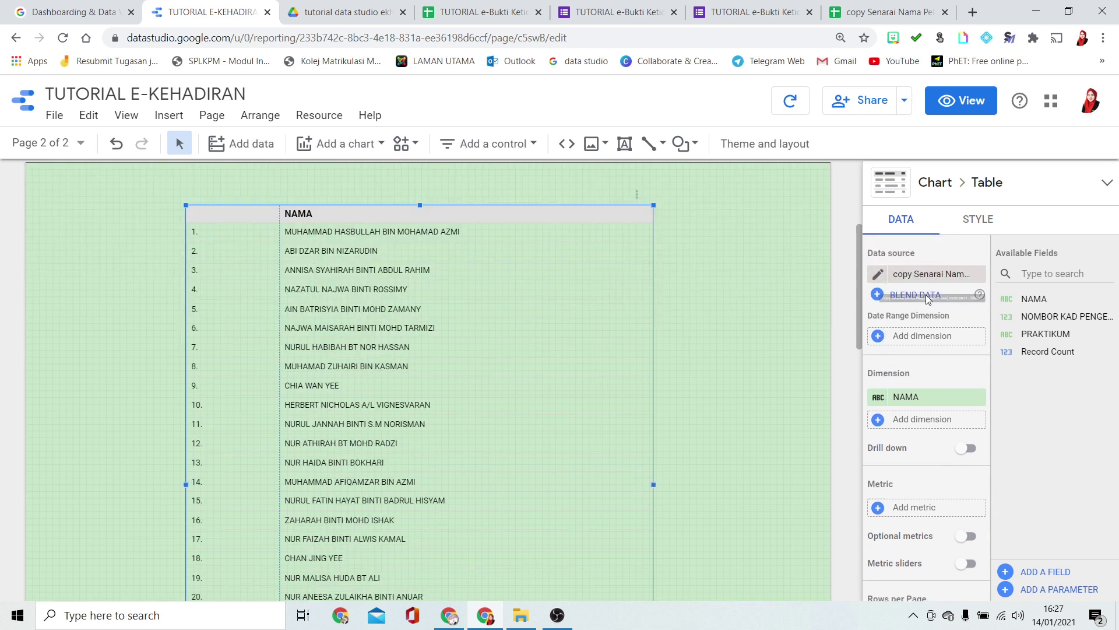
Open the blend editor and add the e-Bukti form responses as the second data source
left_click(877, 294)
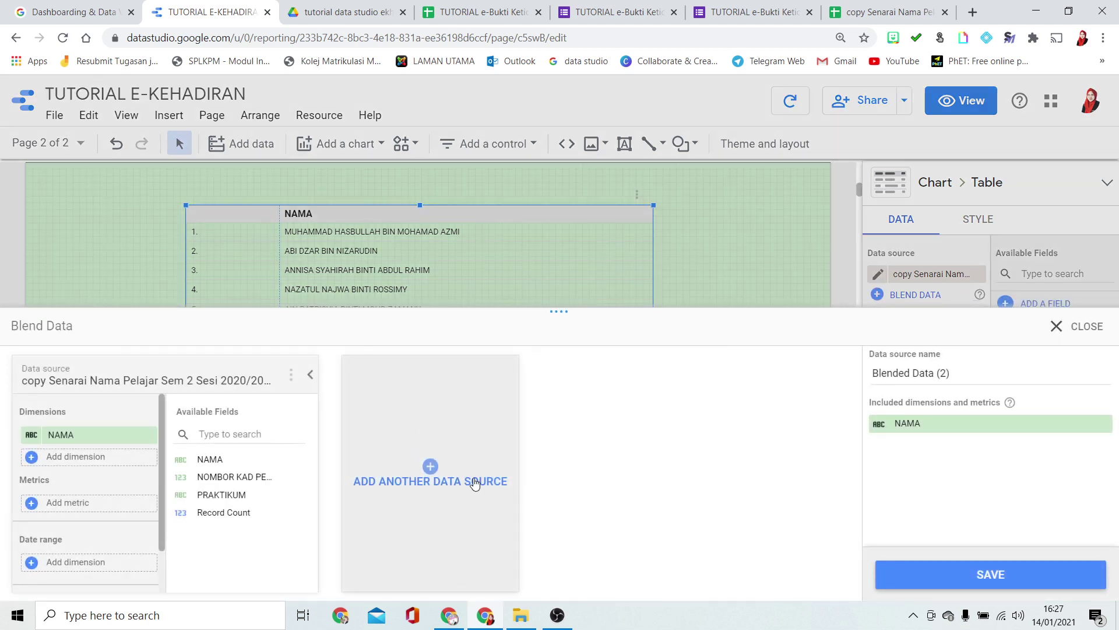
left_click(430, 467)
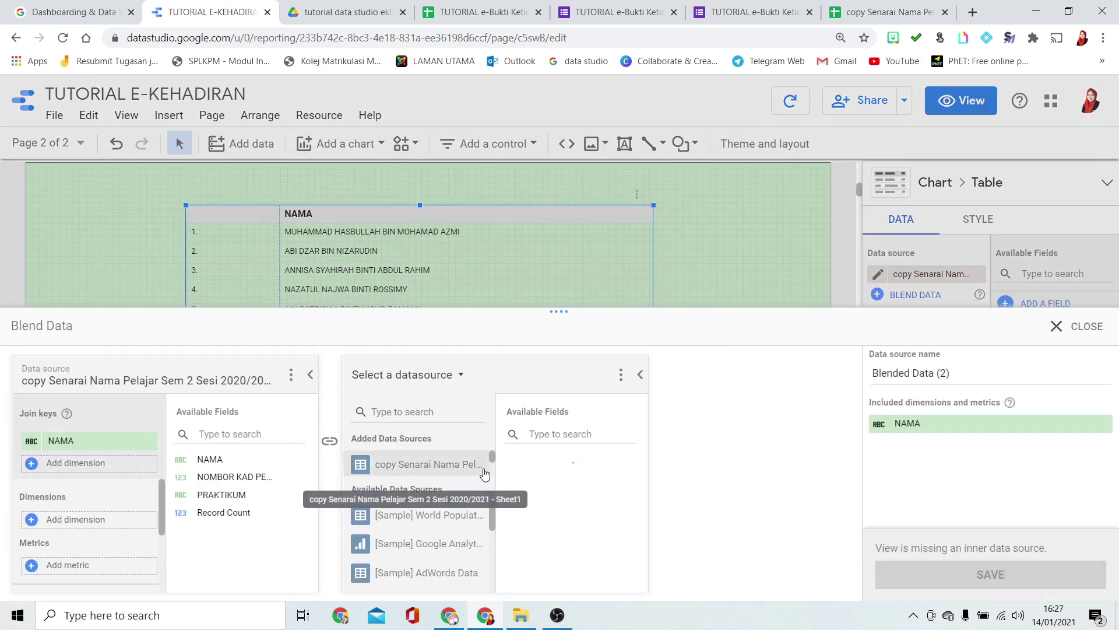
left_click_drag(491, 457, 503, 471)
scroll(492, 467, "down", 3)
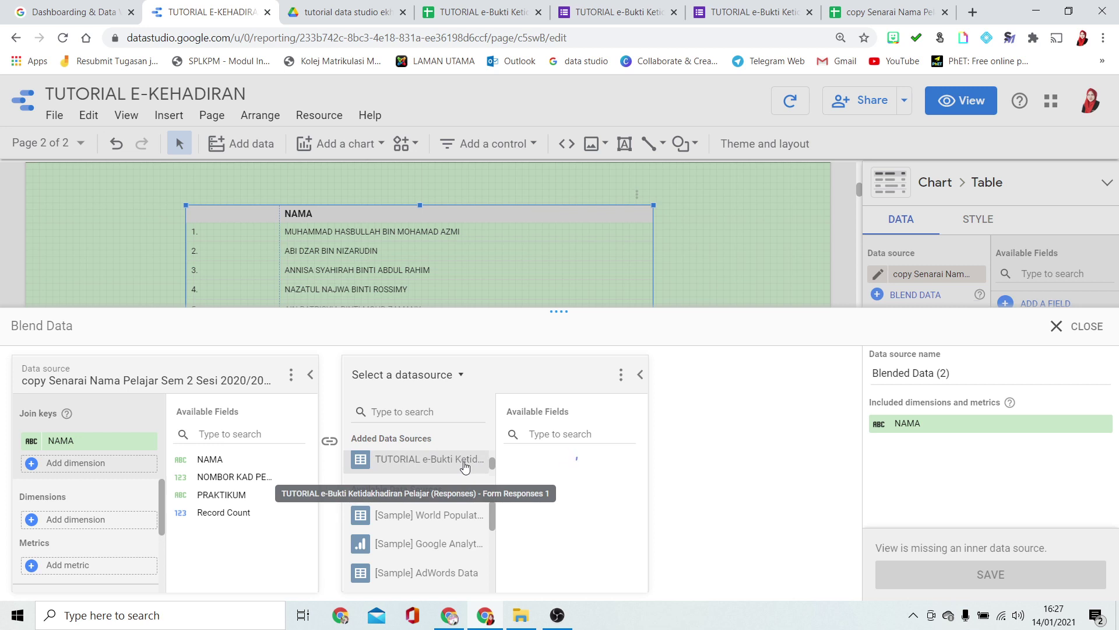
left_click(464, 460)
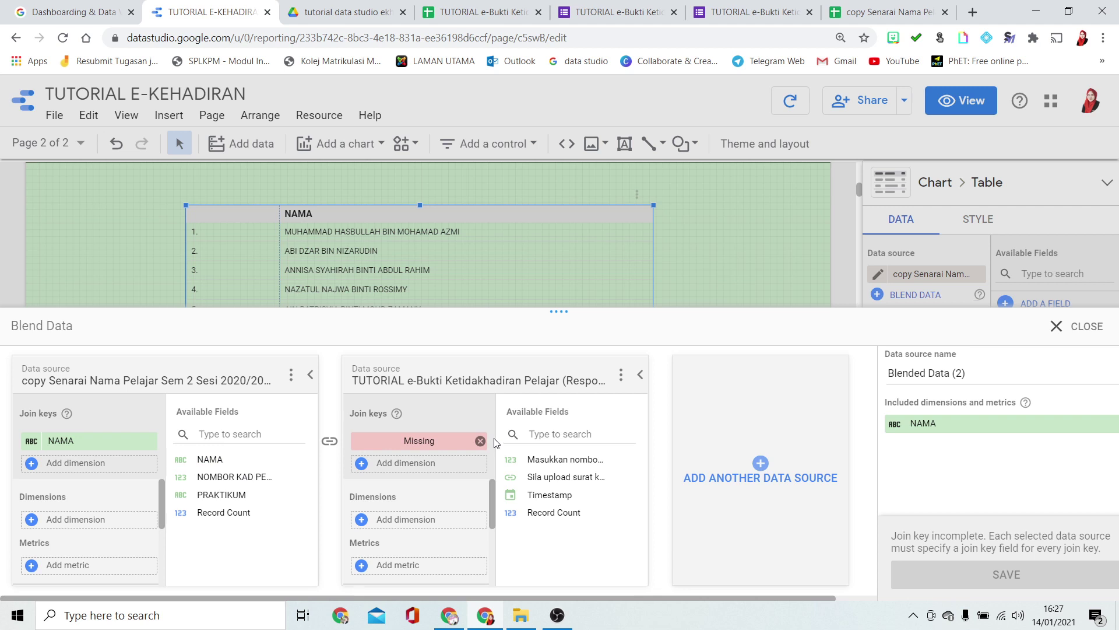
Join NOMBOR KAD PENGENALAN to the responses' IC field renamed NO ic, removing NAMA and empty keys
left_click_drag(534, 460, 411, 440)
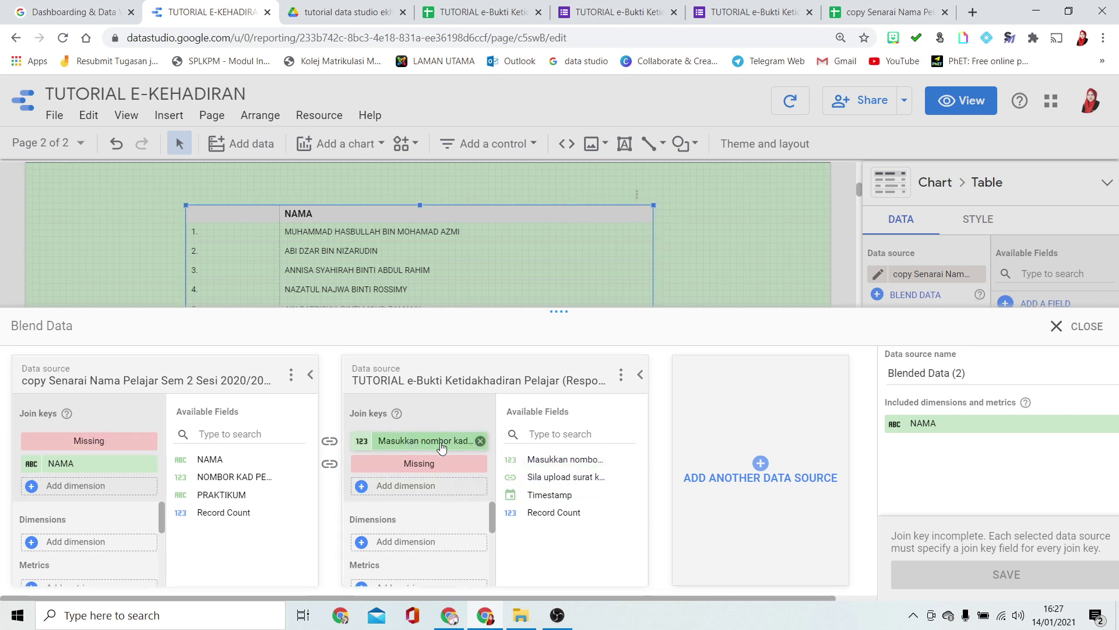
left_click(361, 444)
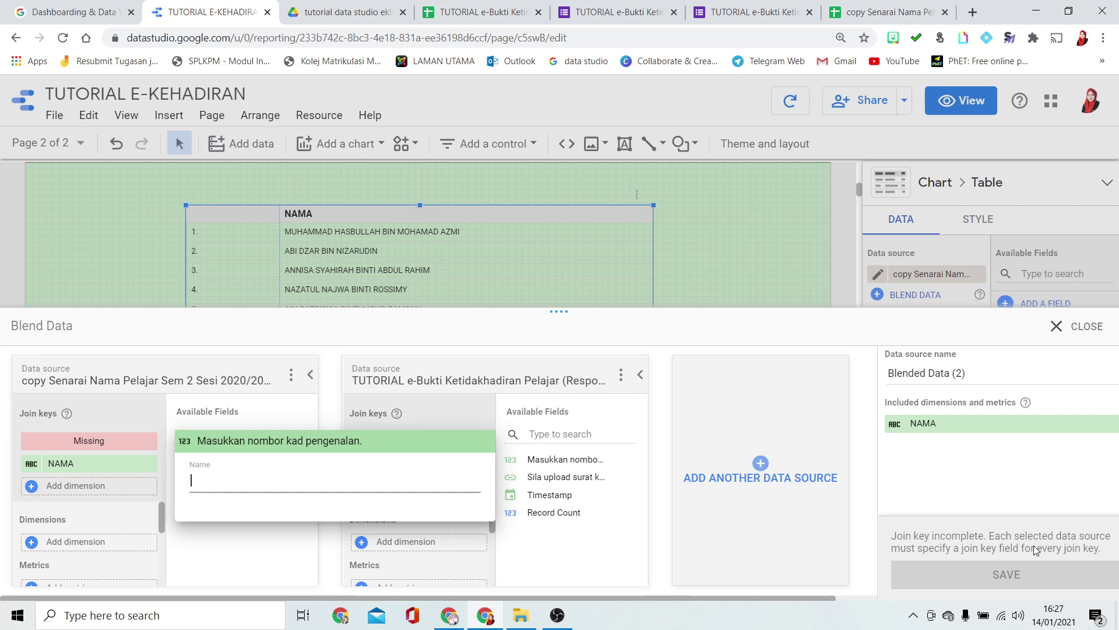
type("No")
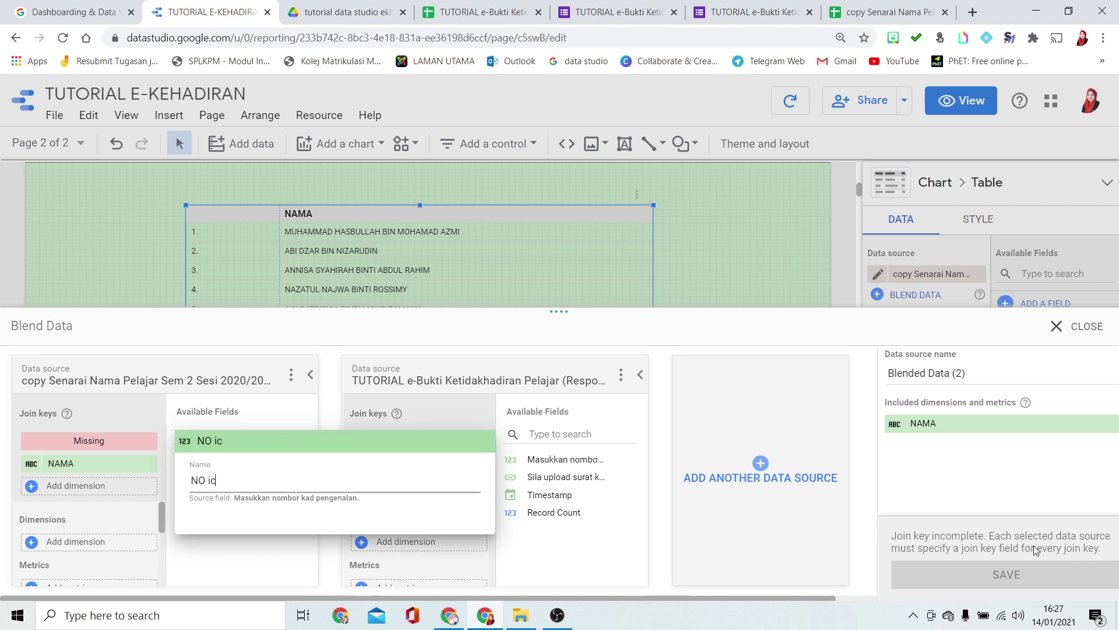
left_click(1034, 547)
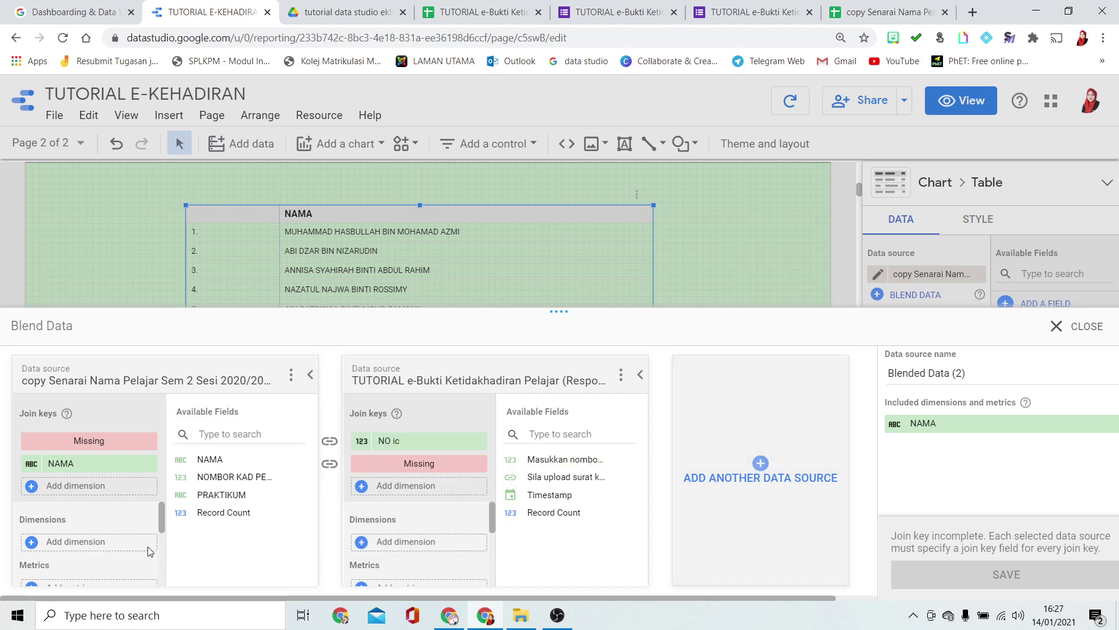
mouse_move(146, 470)
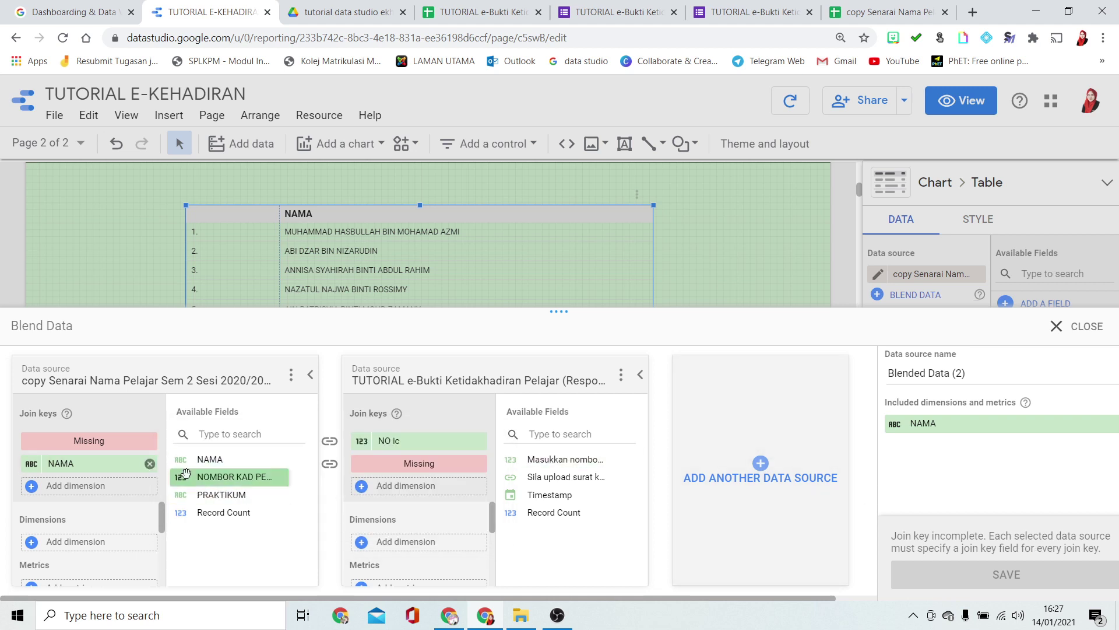
left_click_drag(215, 478, 91, 438)
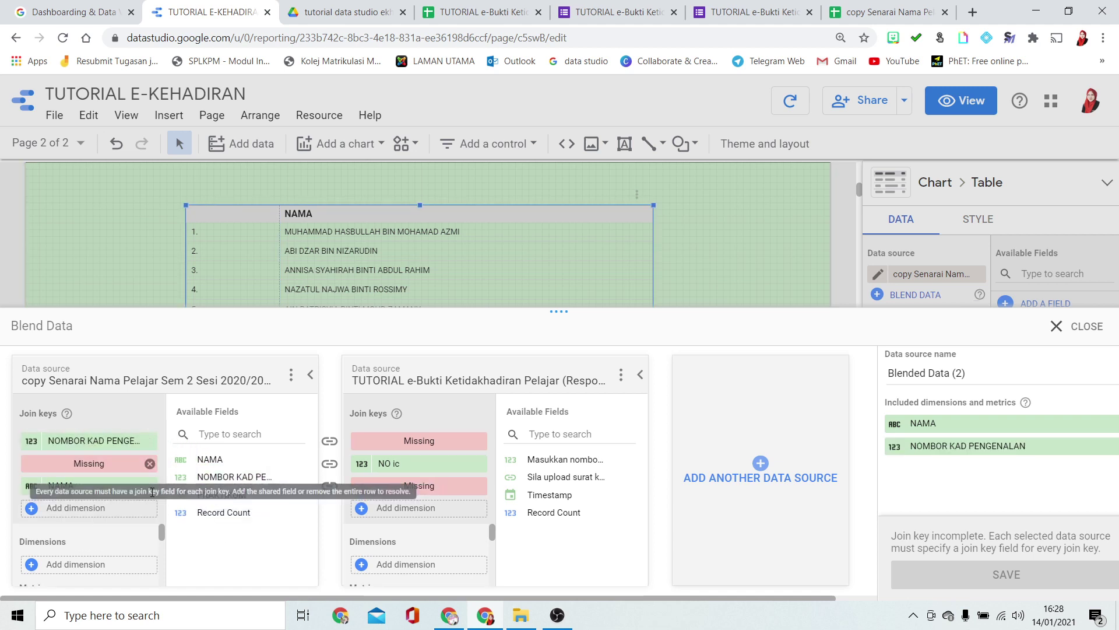
left_click(150, 486)
left_click_drag(459, 467, 444, 434)
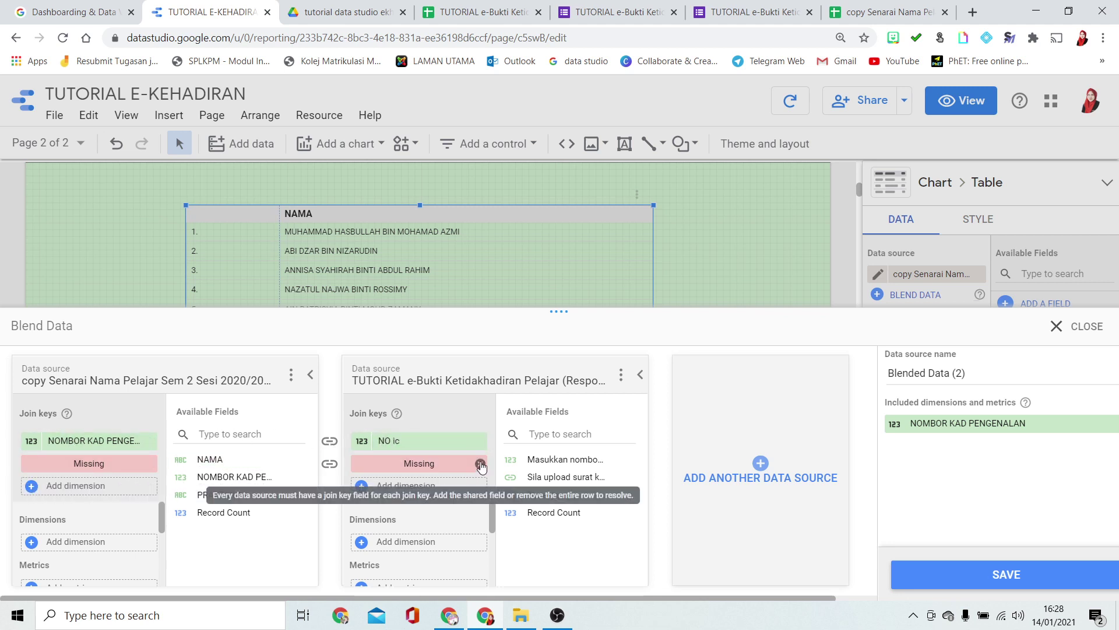
left_click(479, 464)
Remove the empty join key and add NAMA and PRAKTIKUM as student list dimensions
left_click(147, 464)
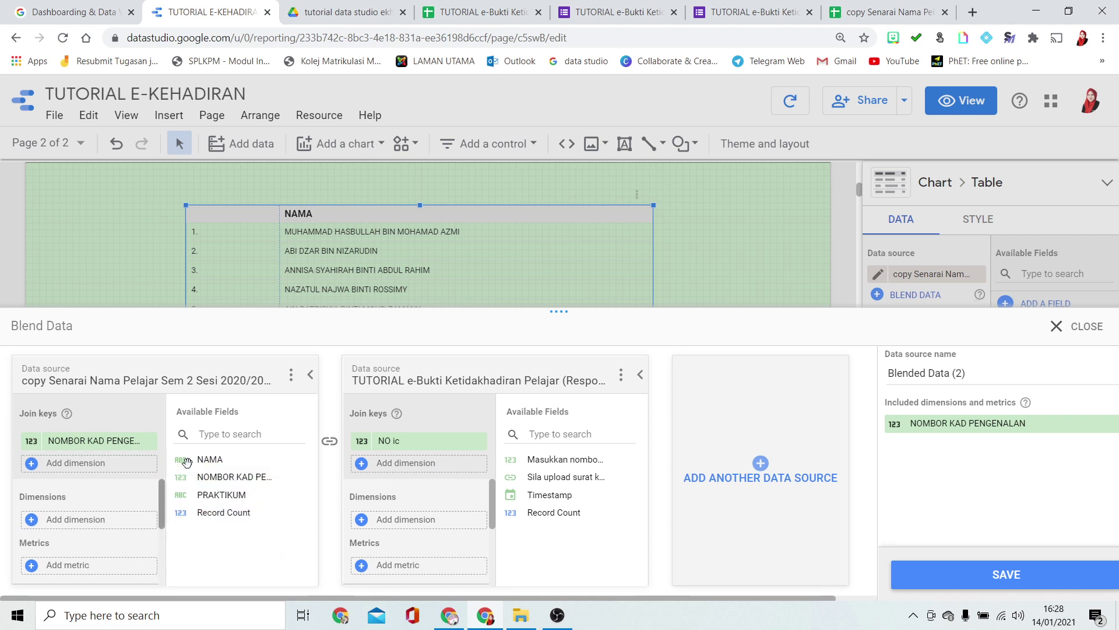
left_click_drag(212, 458, 76, 519)
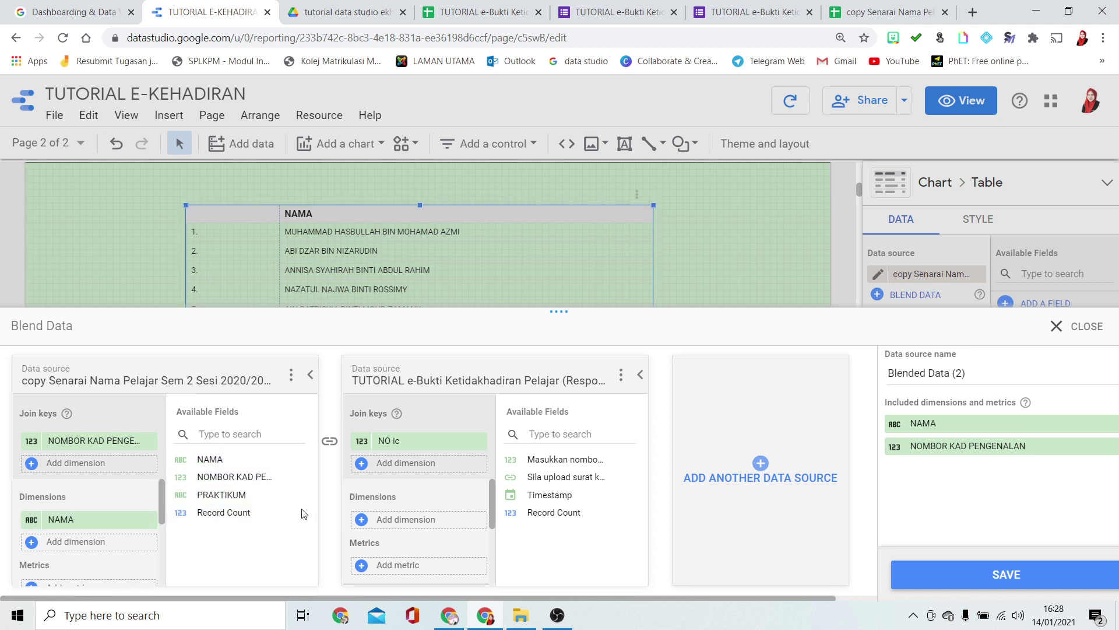
left_click_drag(215, 496, 76, 559)
left_click_drag(93, 519, 103, 550)
left_click_drag(222, 494, 93, 521)
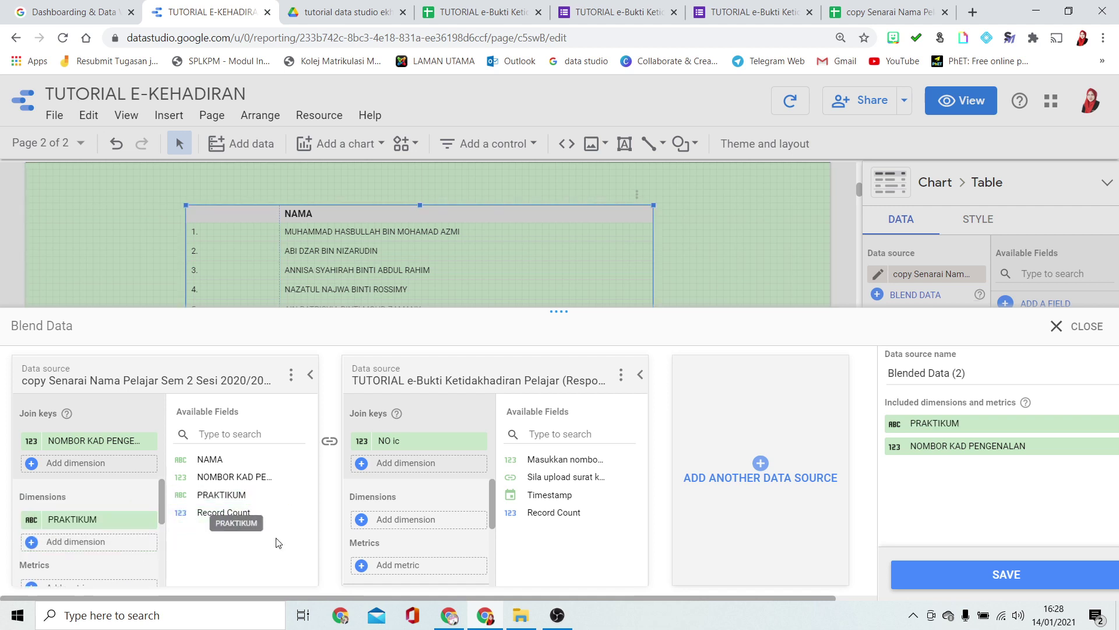
left_click_drag(207, 460, 49, 513)
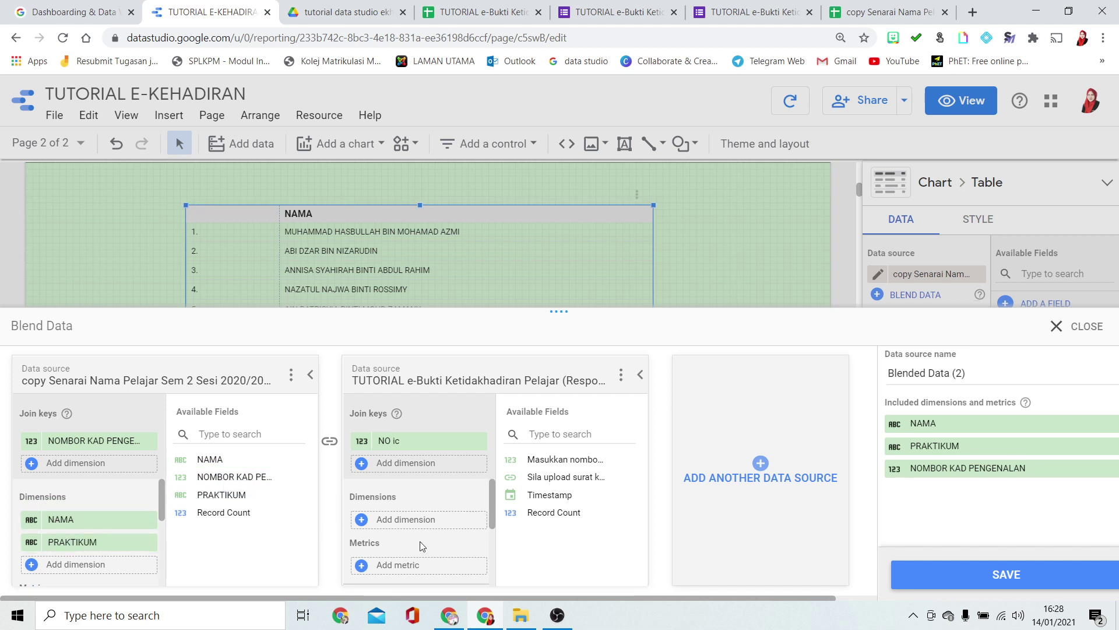
Add Timestamp and the upload link as dimensions, Record Count as metric, and save the blend
left_click_drag(539, 495, 369, 528)
left_click_drag(536, 477, 384, 553)
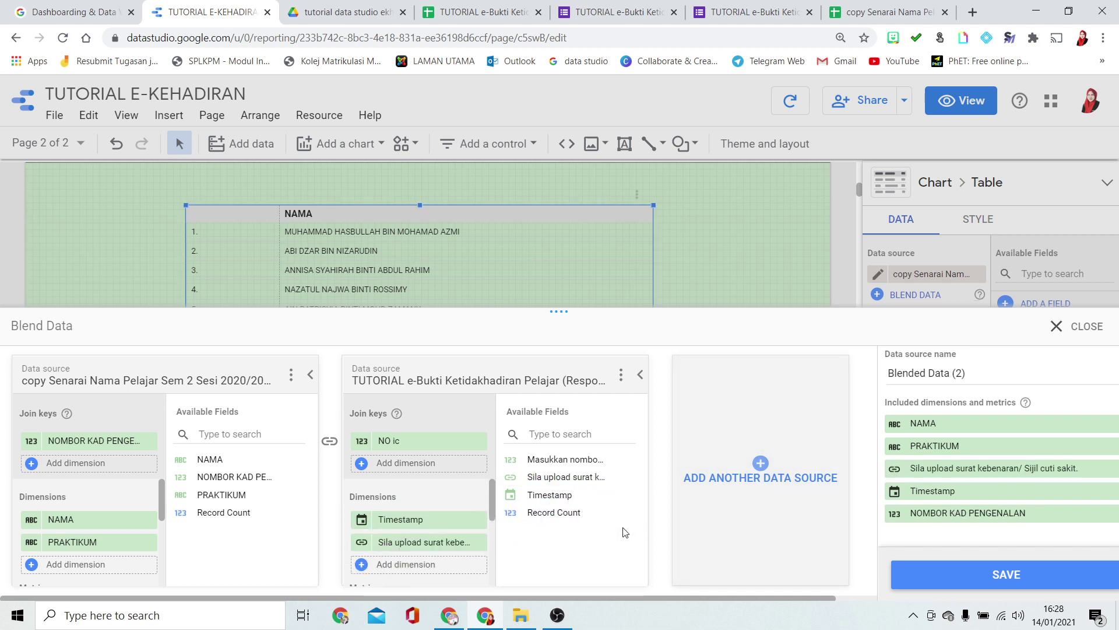
scroll(425, 542, "down", 2)
scroll(424, 549, "up", 1)
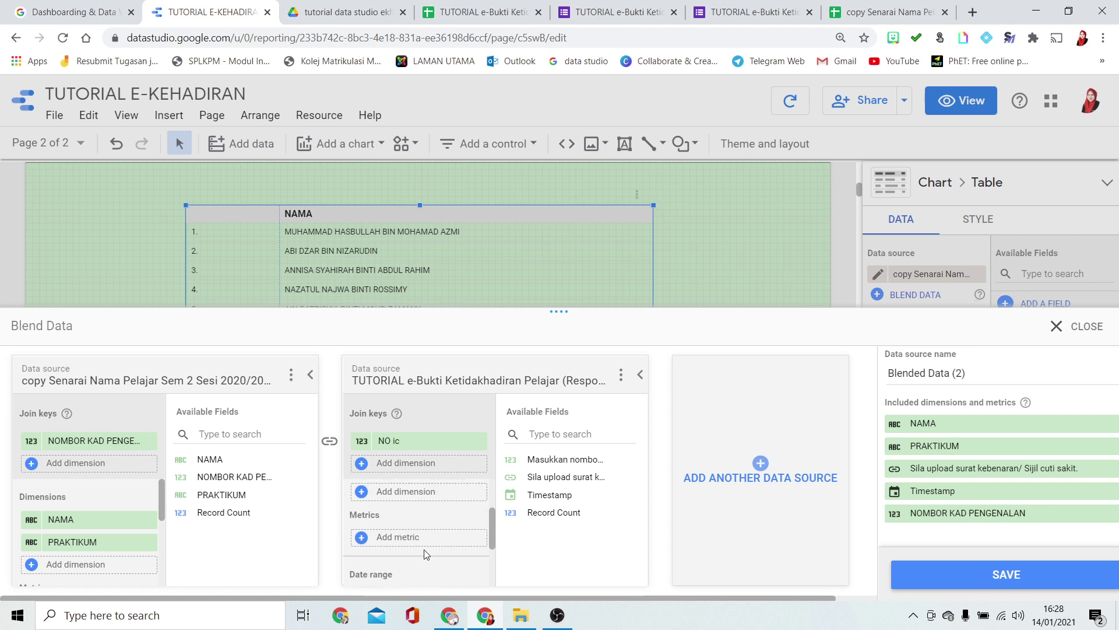
left_click_drag(524, 512, 411, 539)
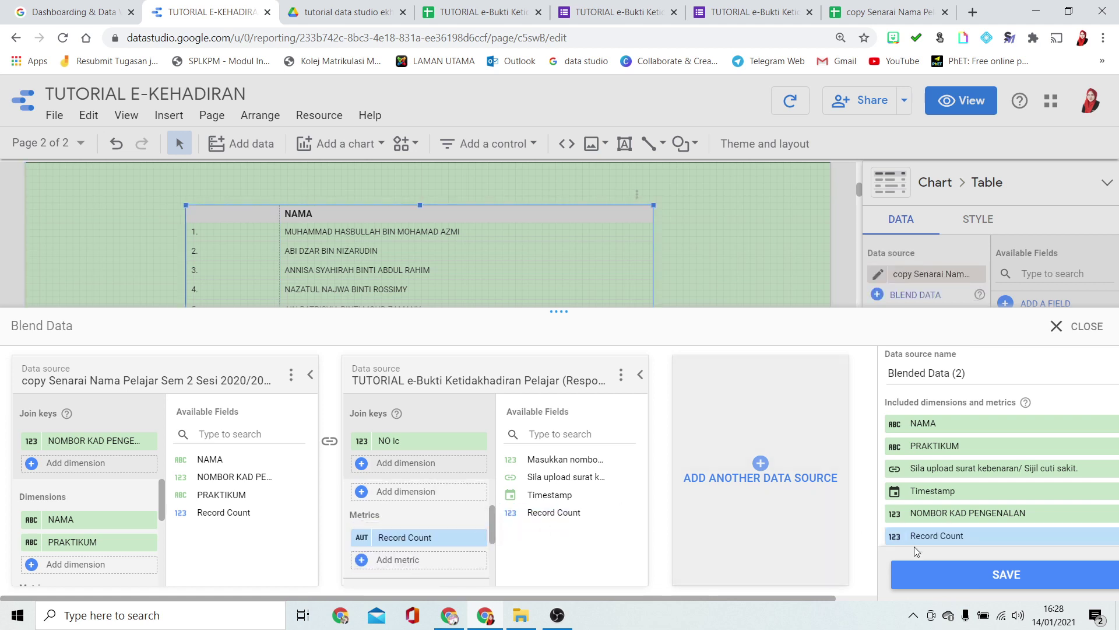
left_click(1002, 574)
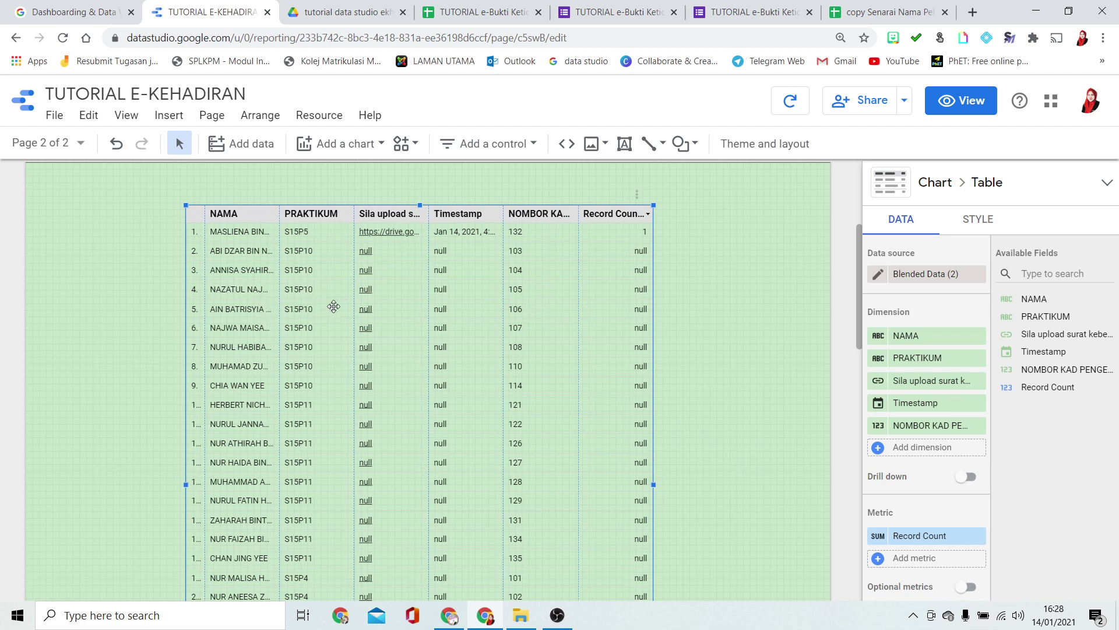
Compare the table against the published report in the other window
left_click(754, 348)
left_click(449, 617)
scroll(472, 443, "down", 1)
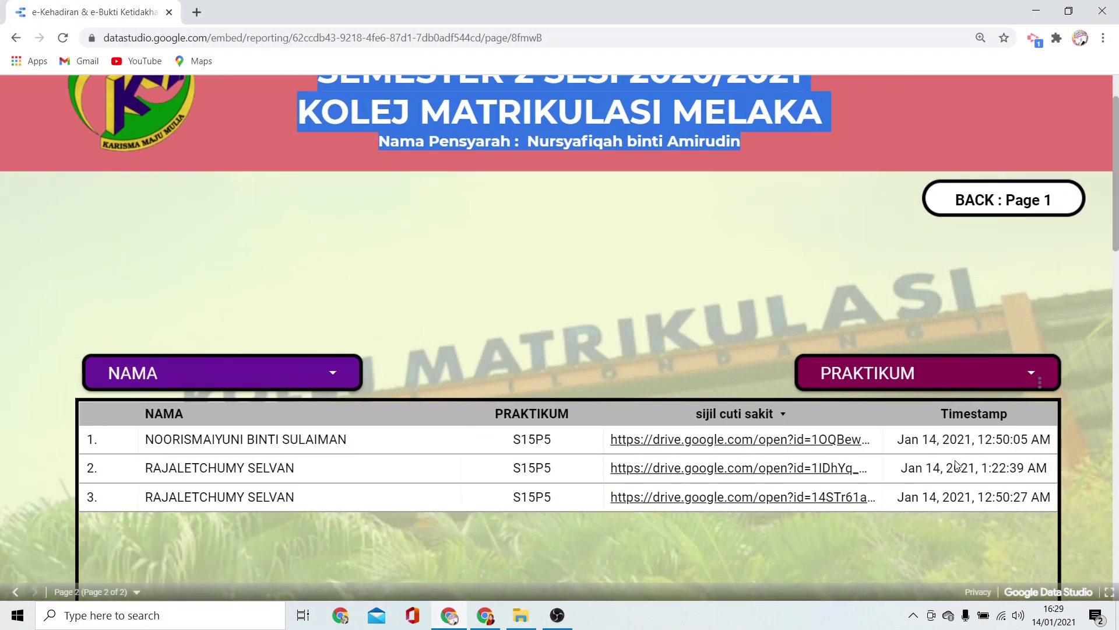
key("alt+Tab")
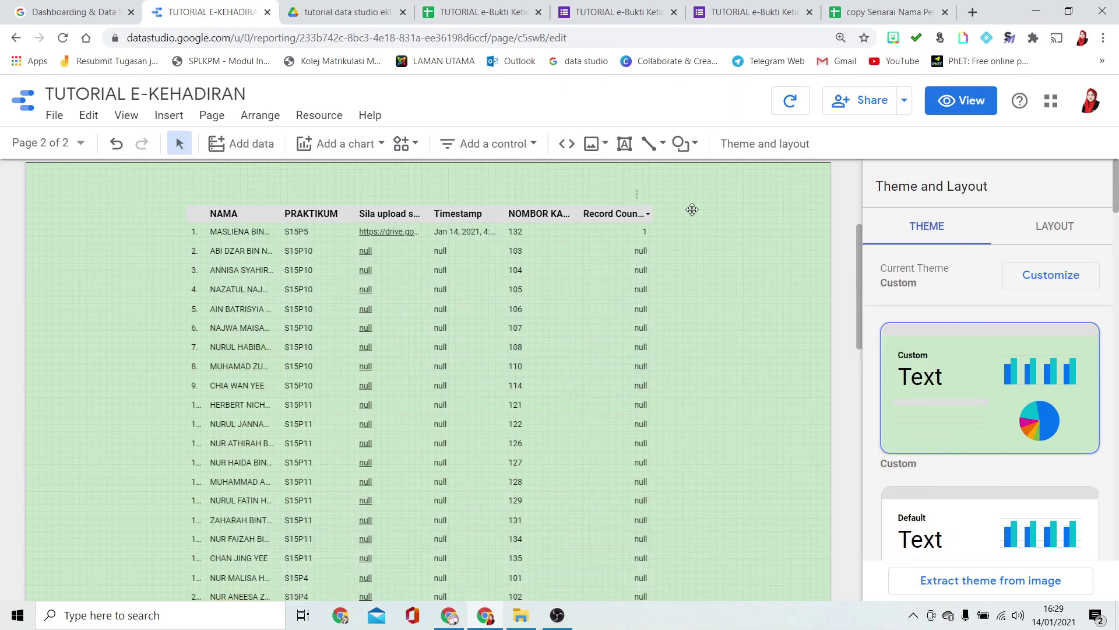
Remove the NOMBOR KAD PENGENALAN and Record Count columns from the evidence table
left_click(595, 307)
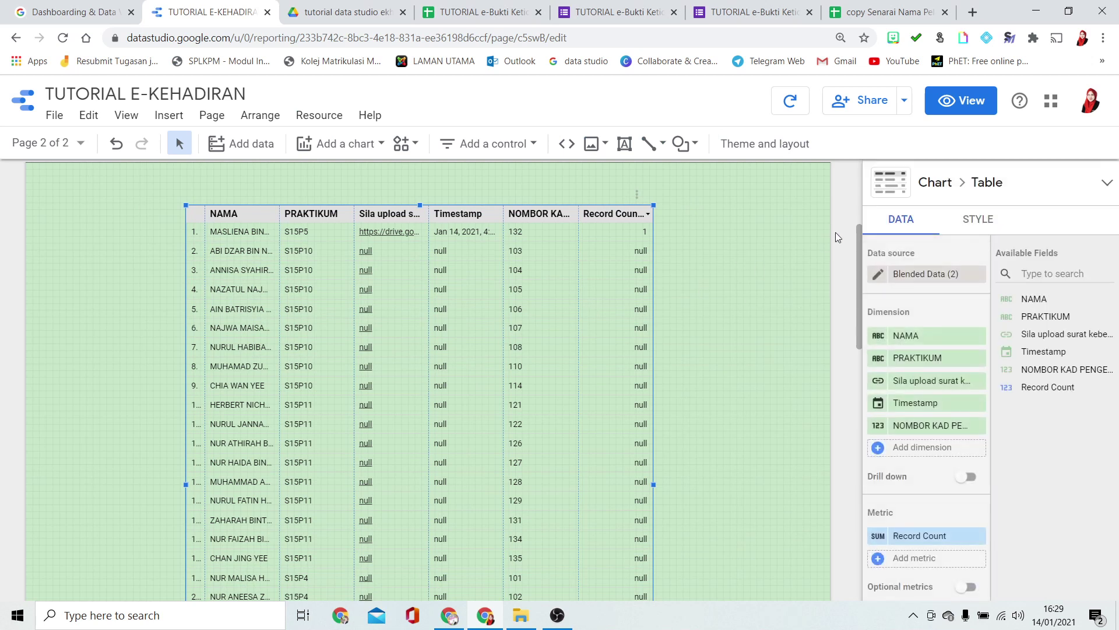
mouse_move(978, 428)
left_click(978, 425)
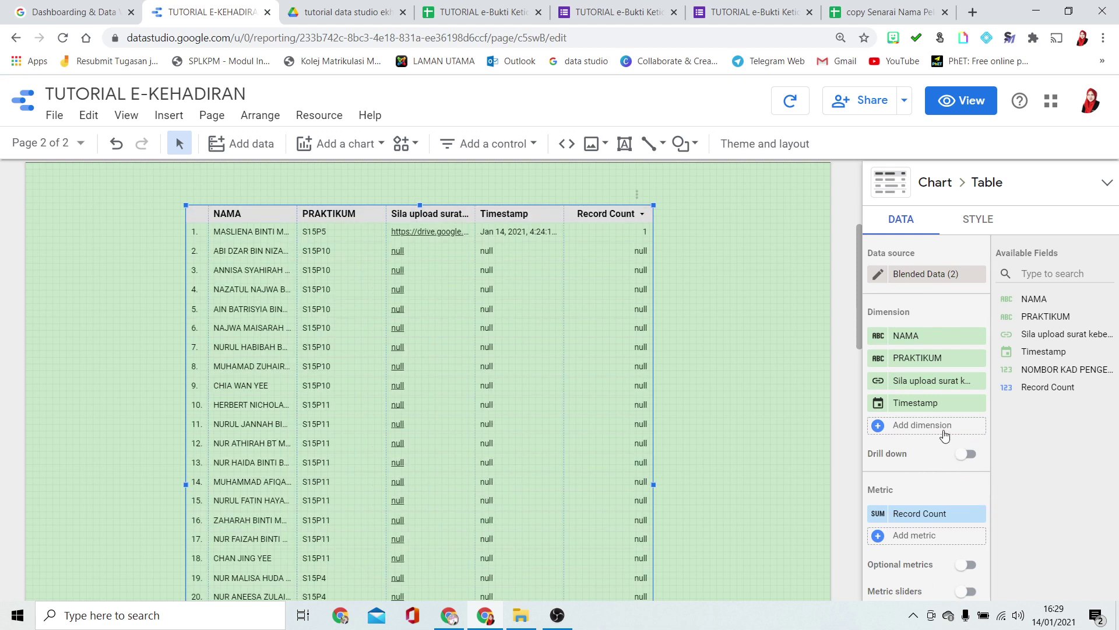
left_click(977, 513)
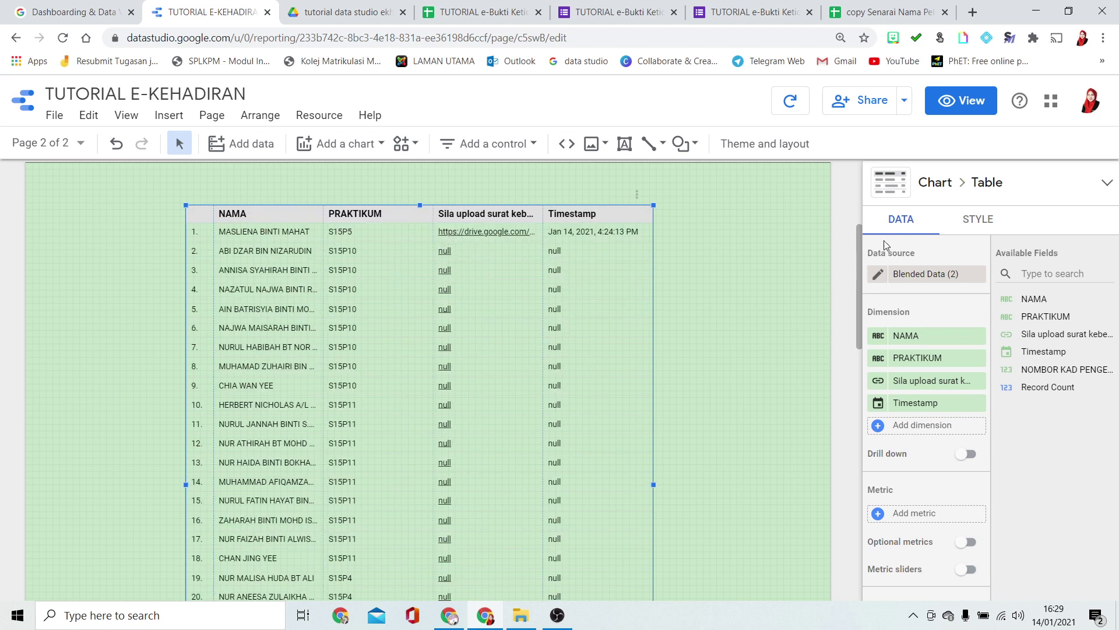
left_click(969, 222)
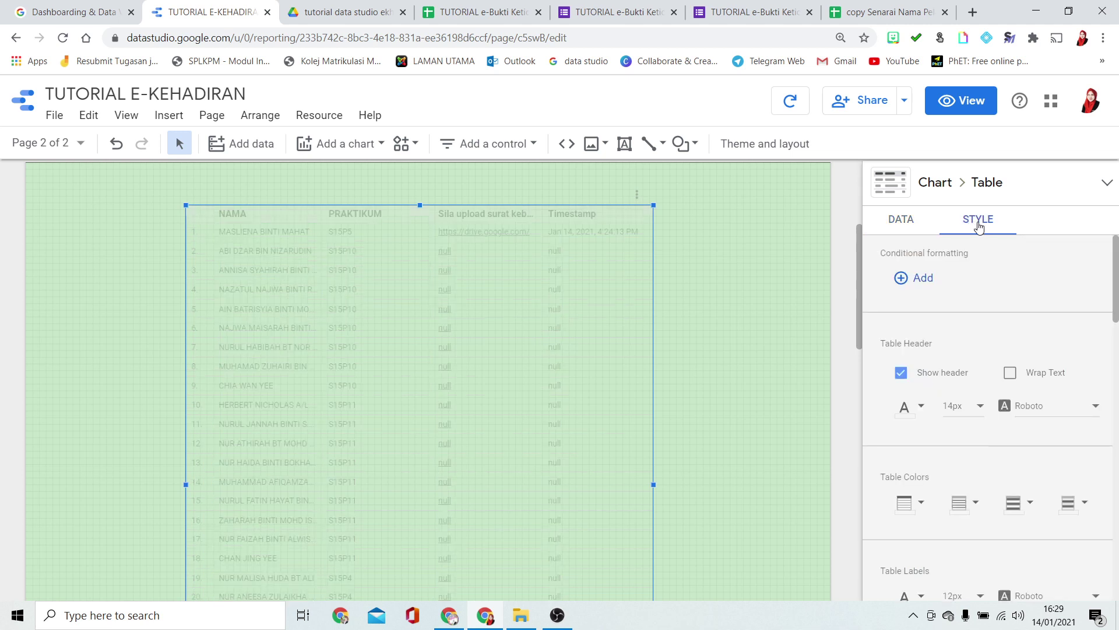
Show missing data as '-' and widen the evidence table on both sides
scroll(1008, 391, "down", 3)
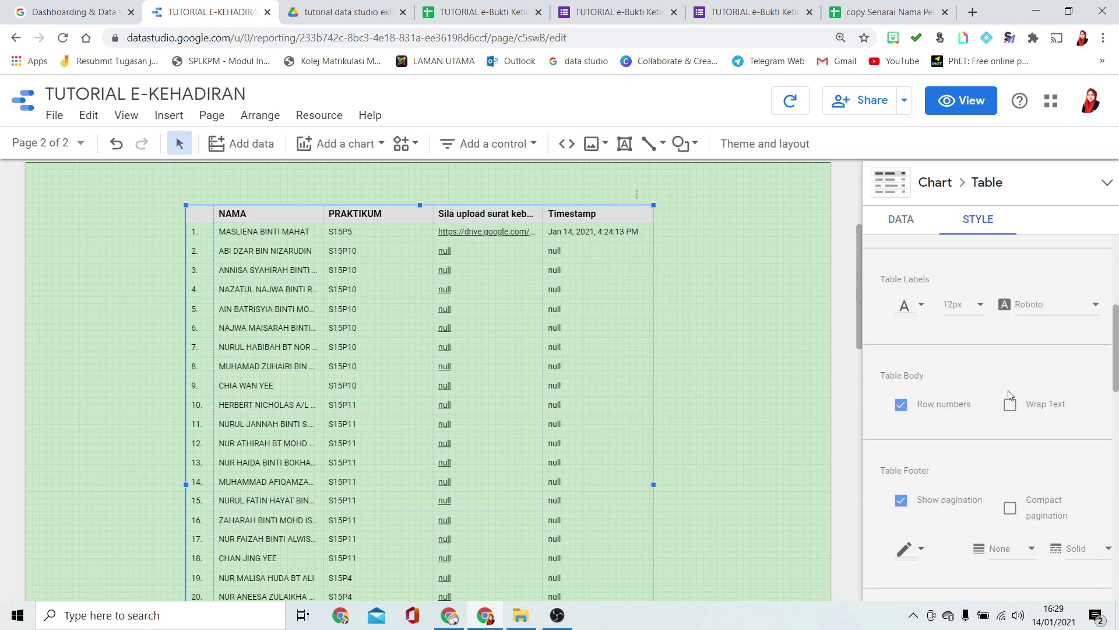
scroll(1008, 391, "down", 5)
left_click(1018, 355)
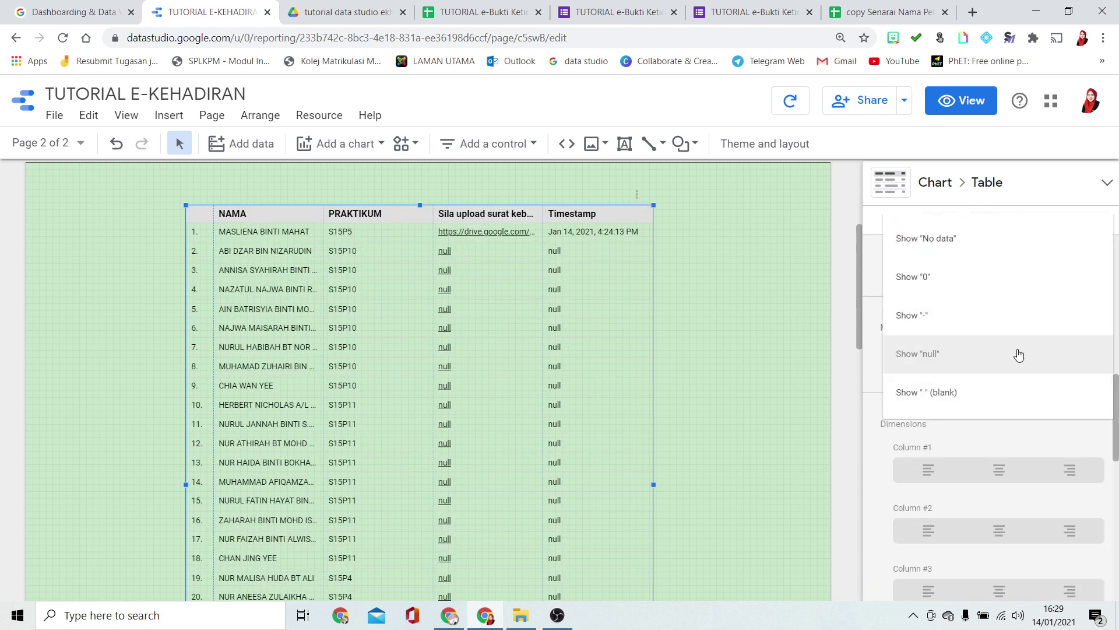
left_click(932, 313)
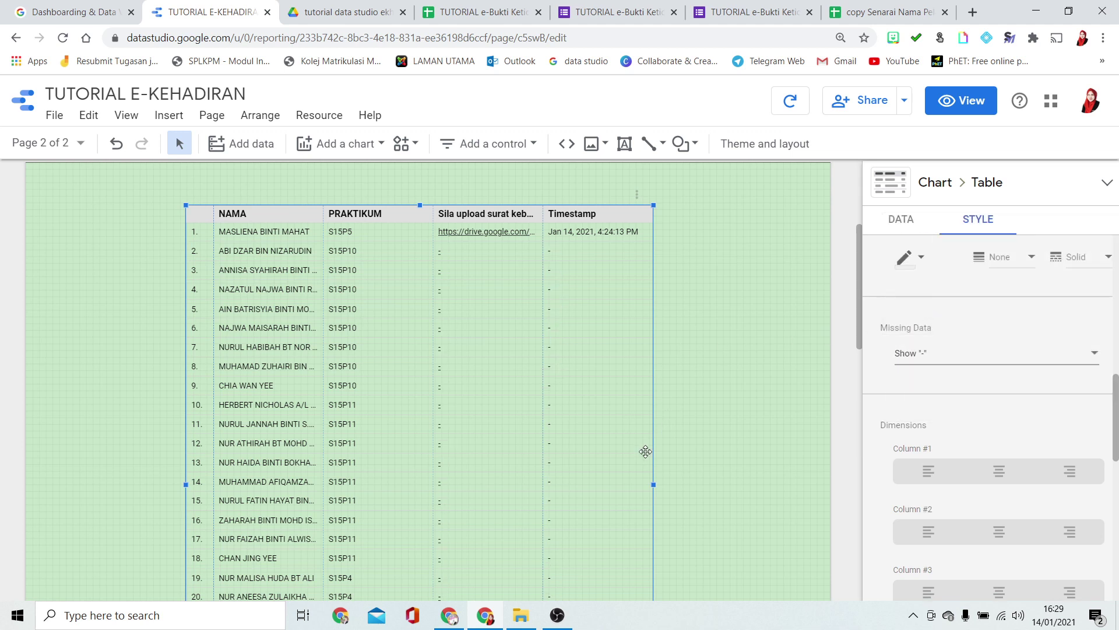
left_click_drag(652, 484, 758, 485)
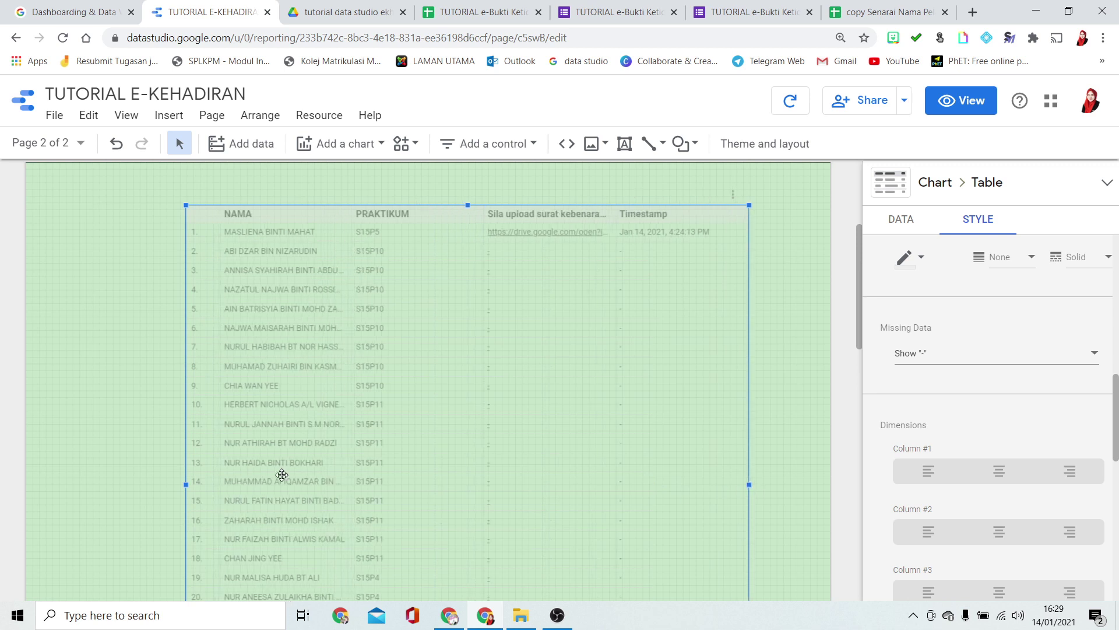
left_click_drag(183, 483, 77, 449)
scroll(1026, 309, "up", 10)
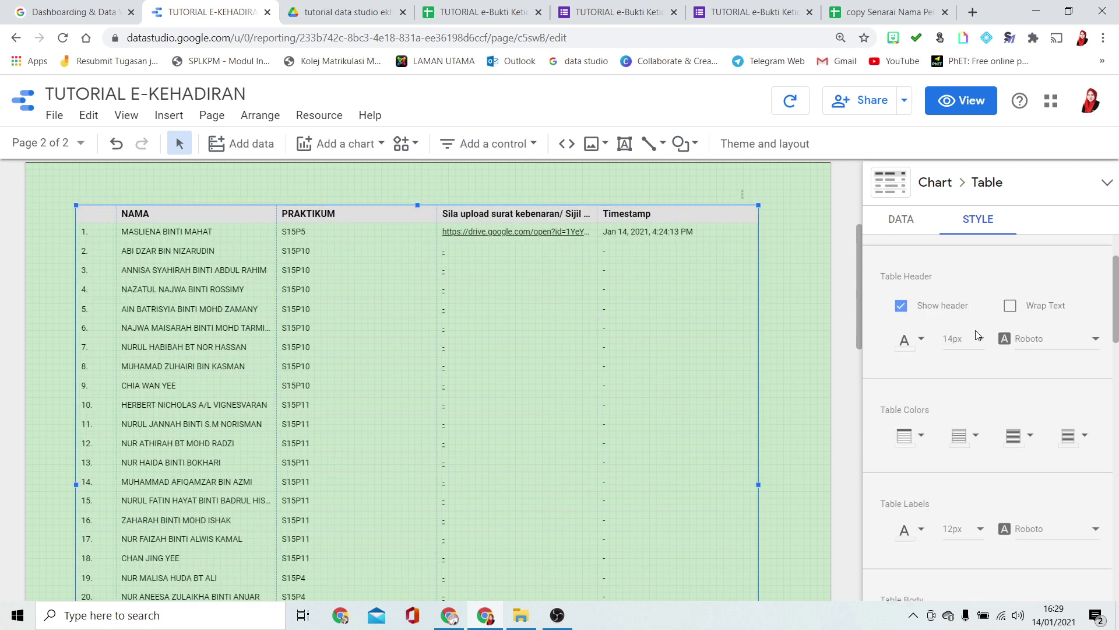
Give the table header 16px text and a yellow background
left_click(967, 407)
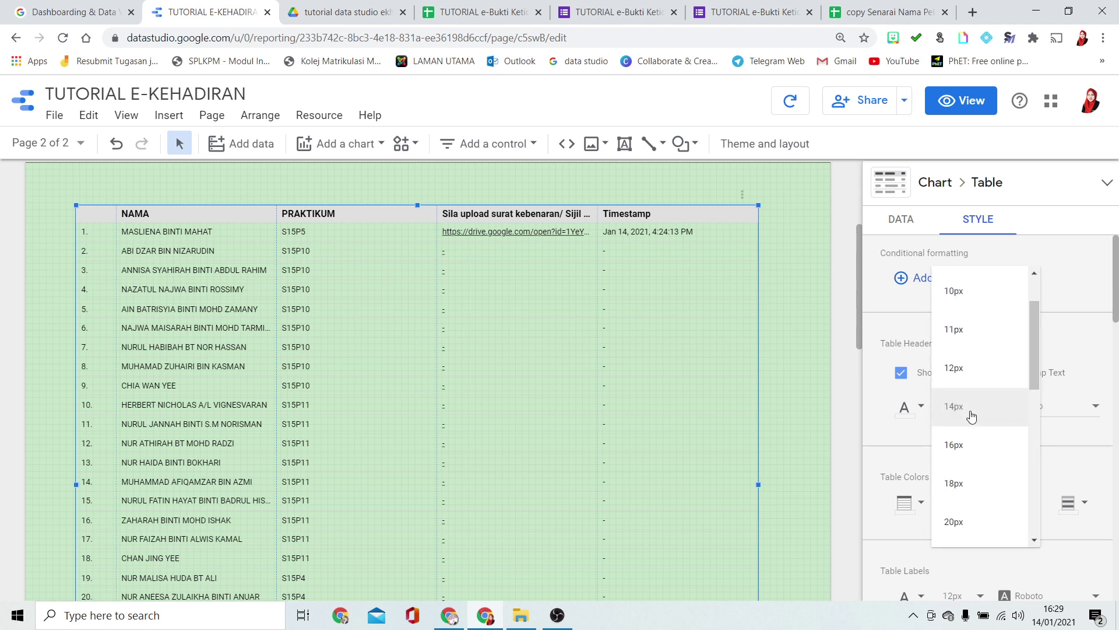
left_click(968, 442)
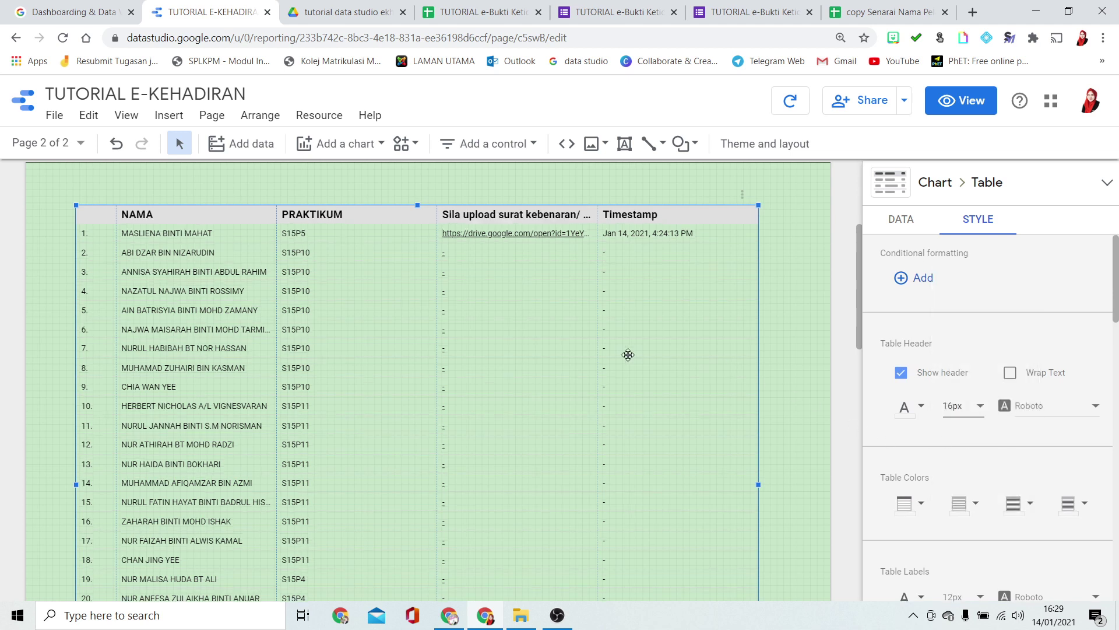
scroll(879, 442, "down", 3)
left_click(902, 358)
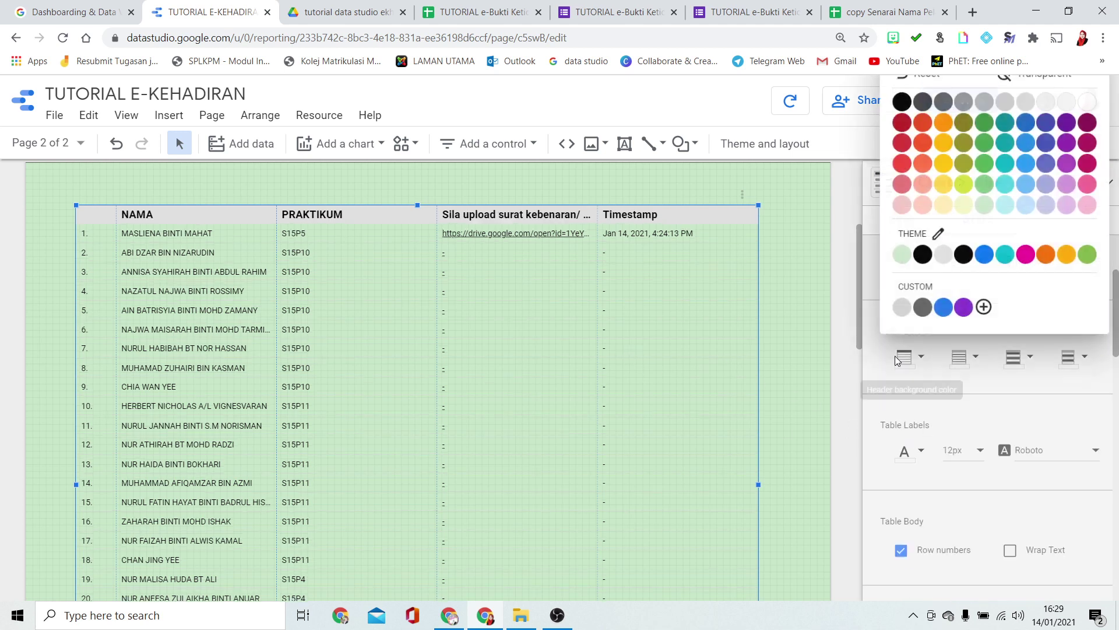
left_click(939, 183)
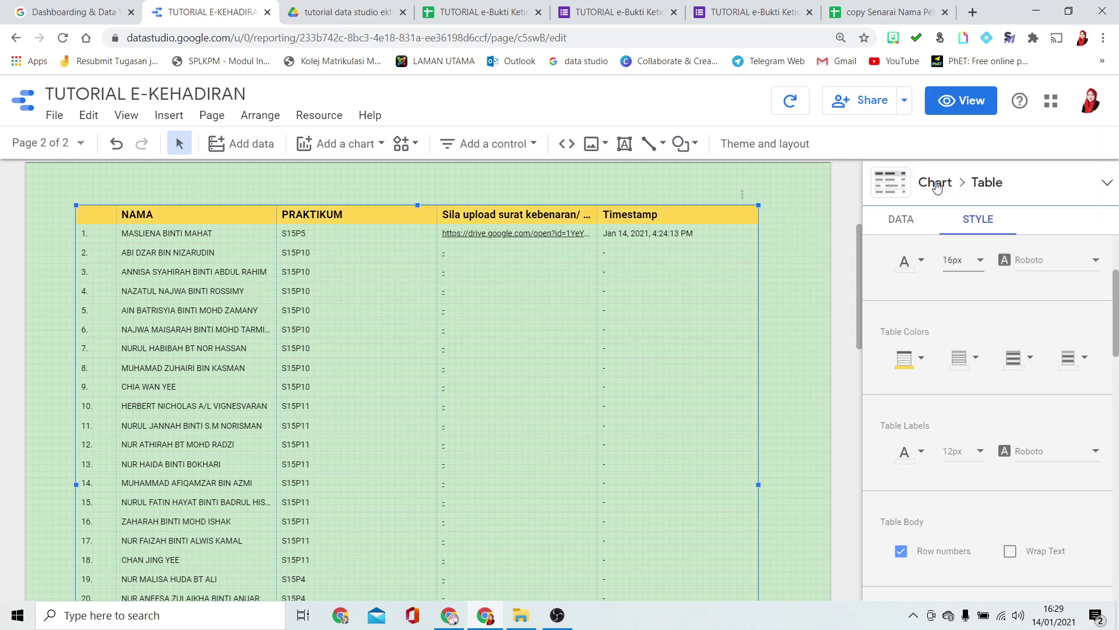
scroll(824, 233, "up", 3)
scroll(733, 370, "down", 2)
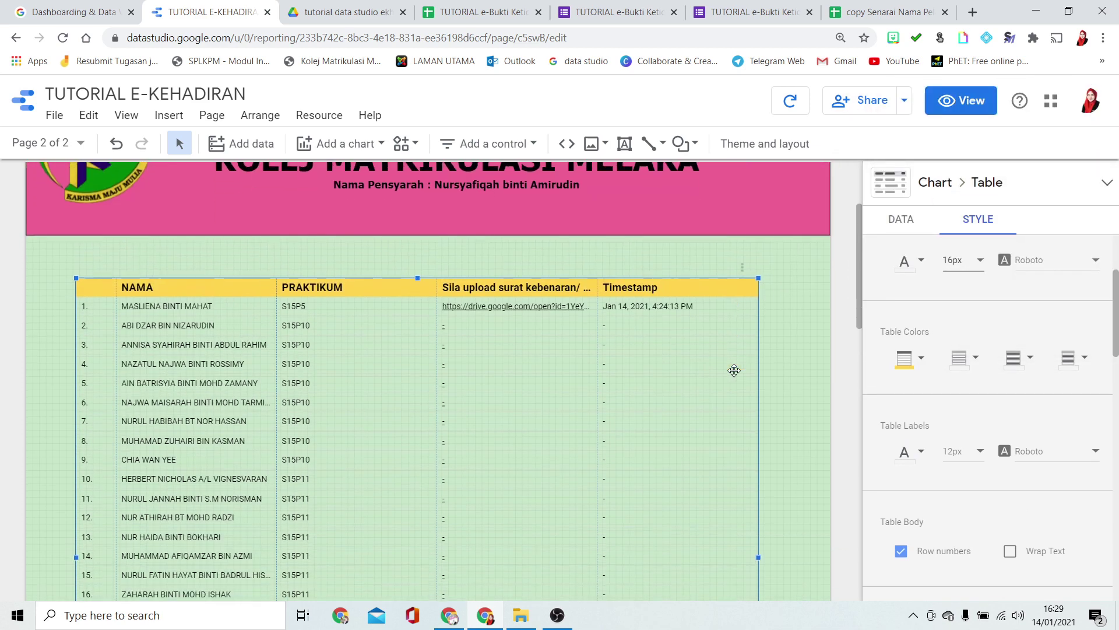
Widen the NAMA and upload link columns
left_click_drag(702, 287, 716, 398)
scroll(716, 398, "down", 4)
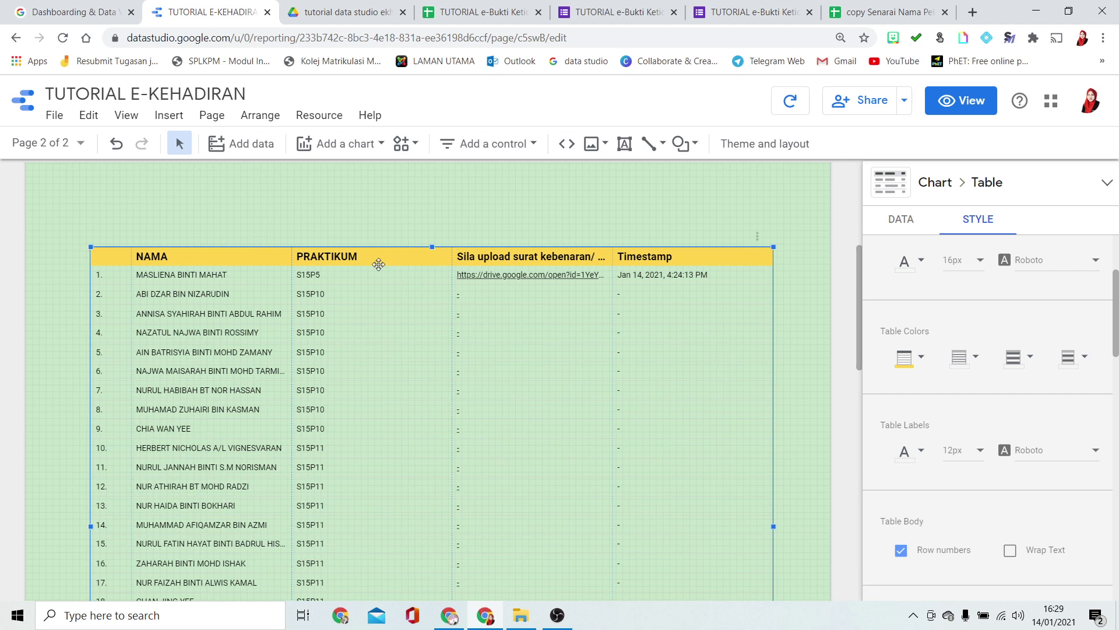
left_click_drag(292, 257, 335, 276)
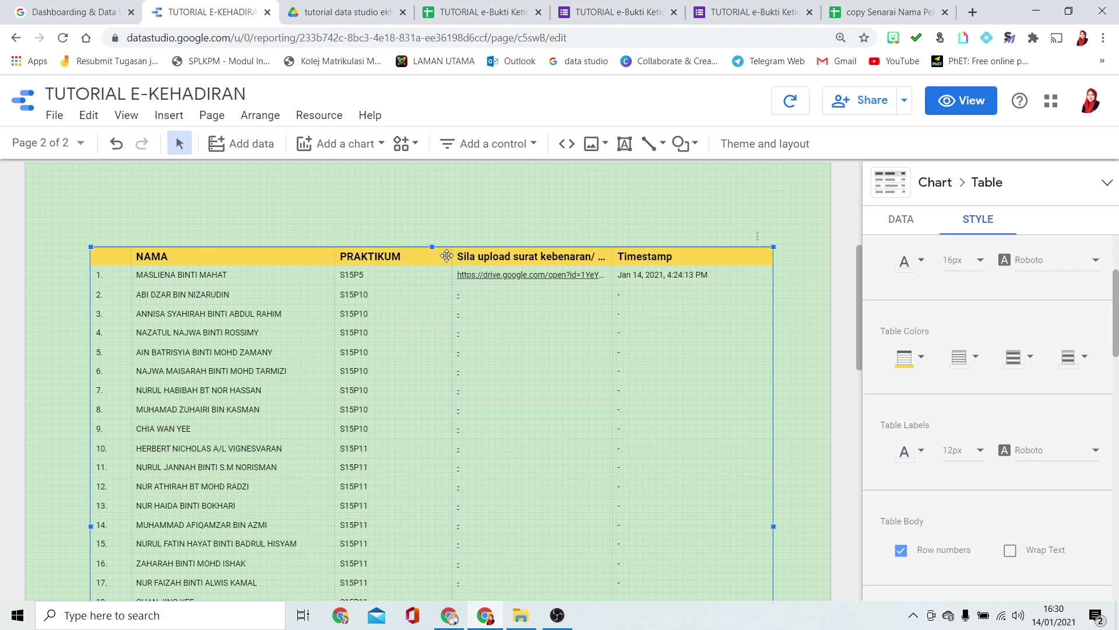
mouse_move(453, 257)
left_mouse_down()
mouse_move(418, 257)
mouse_move(433, 257)
left_mouse_up()
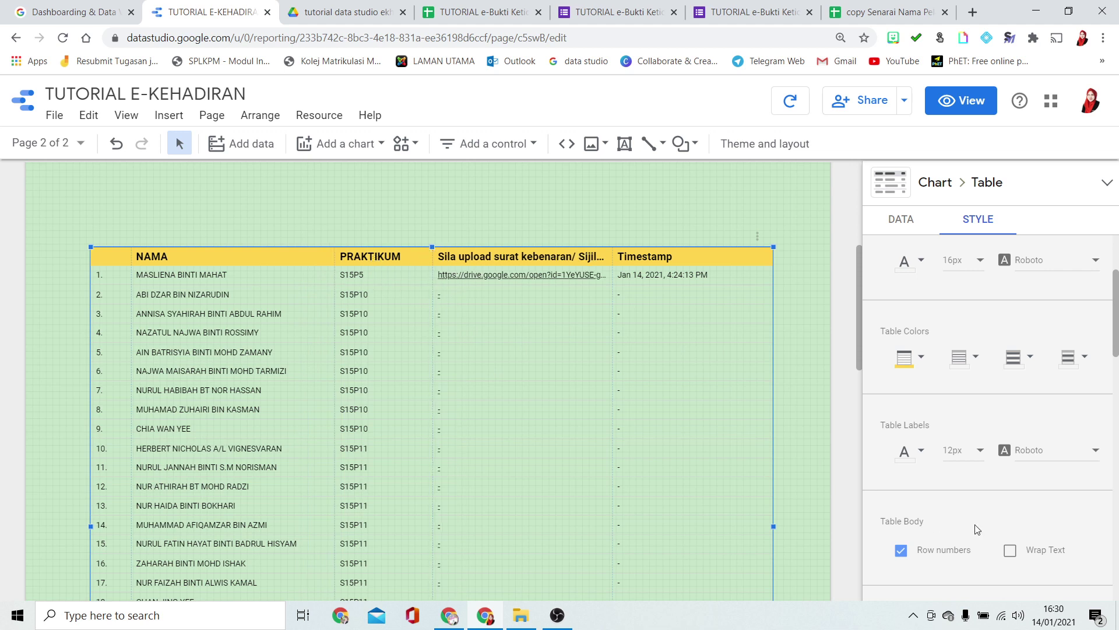
scroll(974, 524, "down", 6)
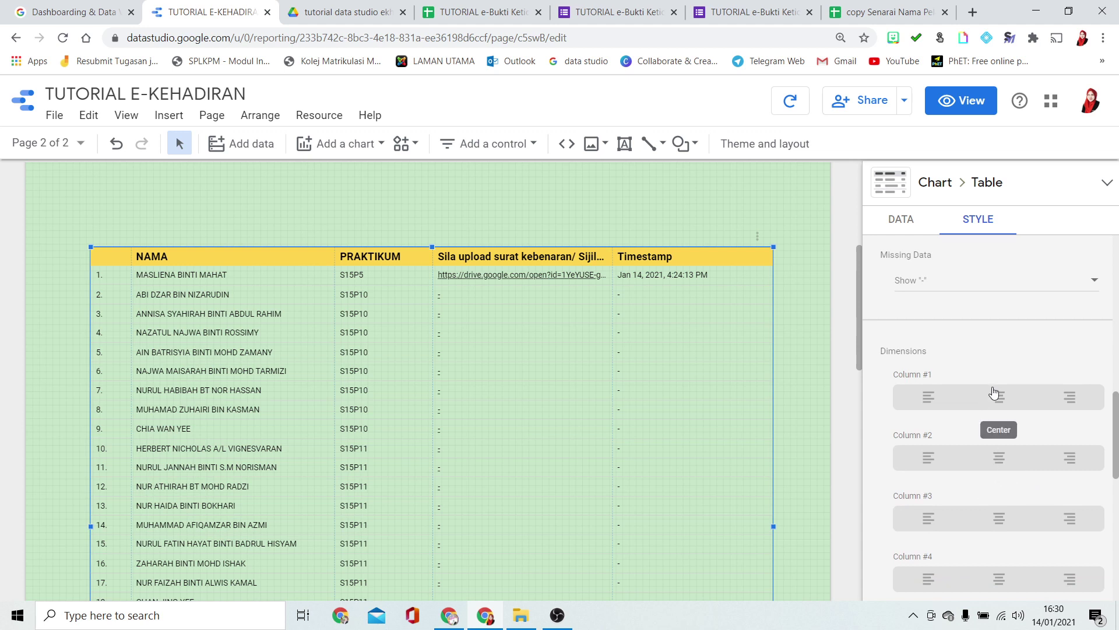
Centre the PRAKTIKUM, upload link and Timestamp columns, then check the result
left_click(999, 458)
left_click(999, 518)
left_click(999, 579)
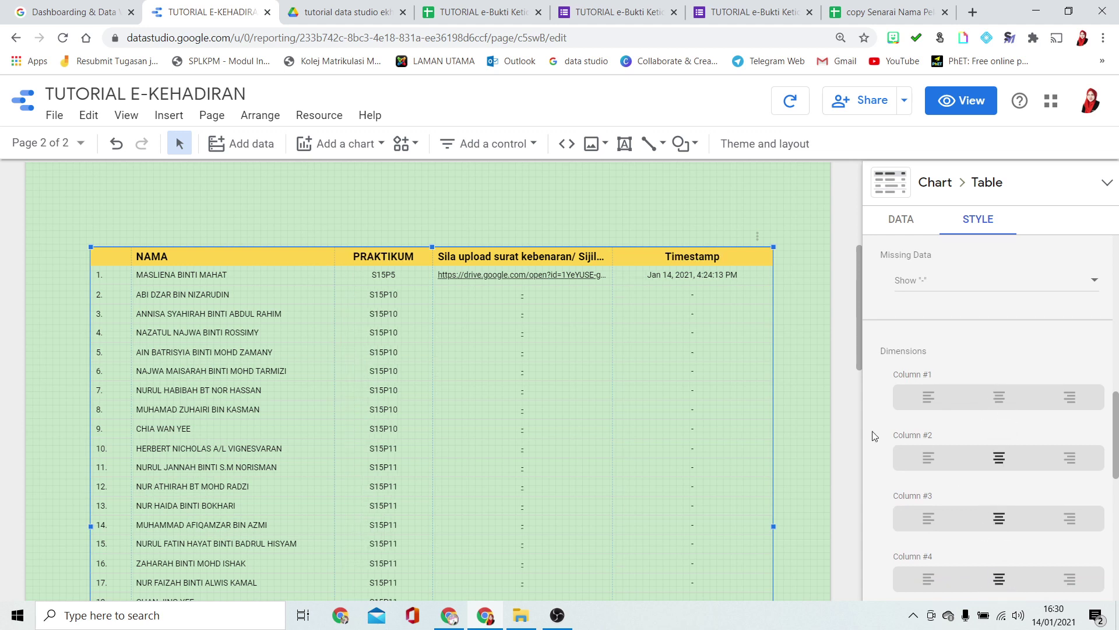
left_click(810, 370)
scroll(595, 379, "up", 5)
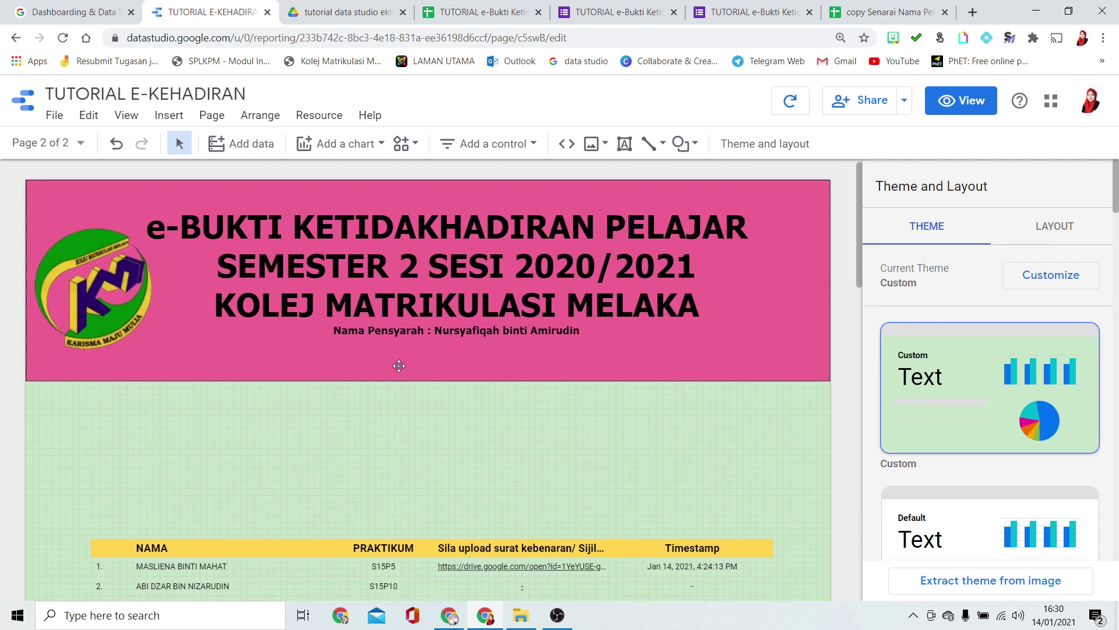
scroll(399, 365, "down", 5)
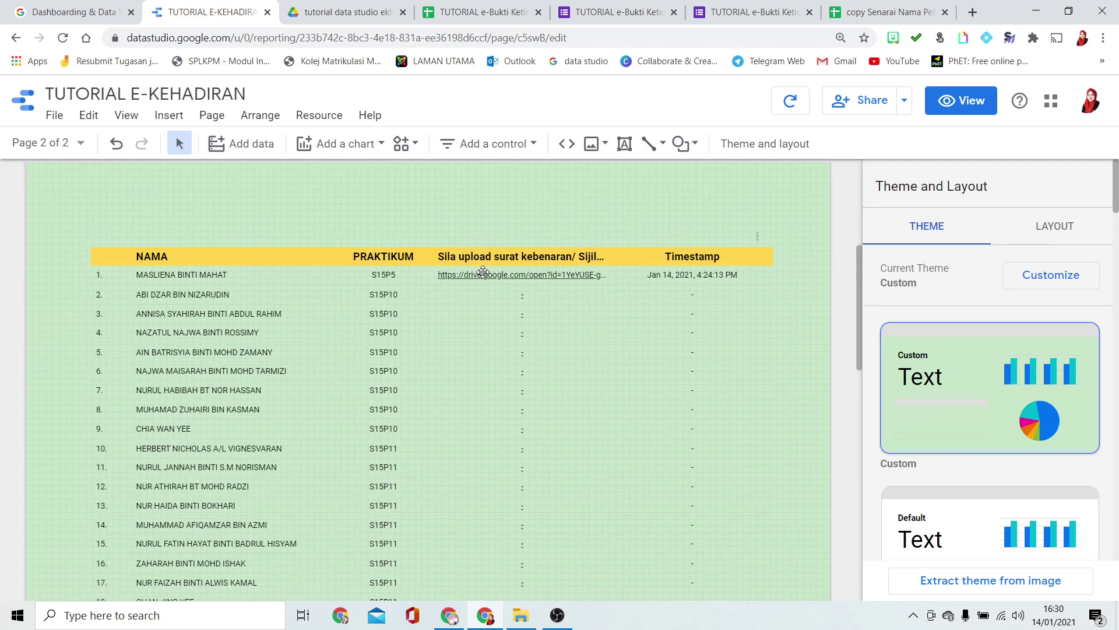
scroll(453, 358, "down", 6)
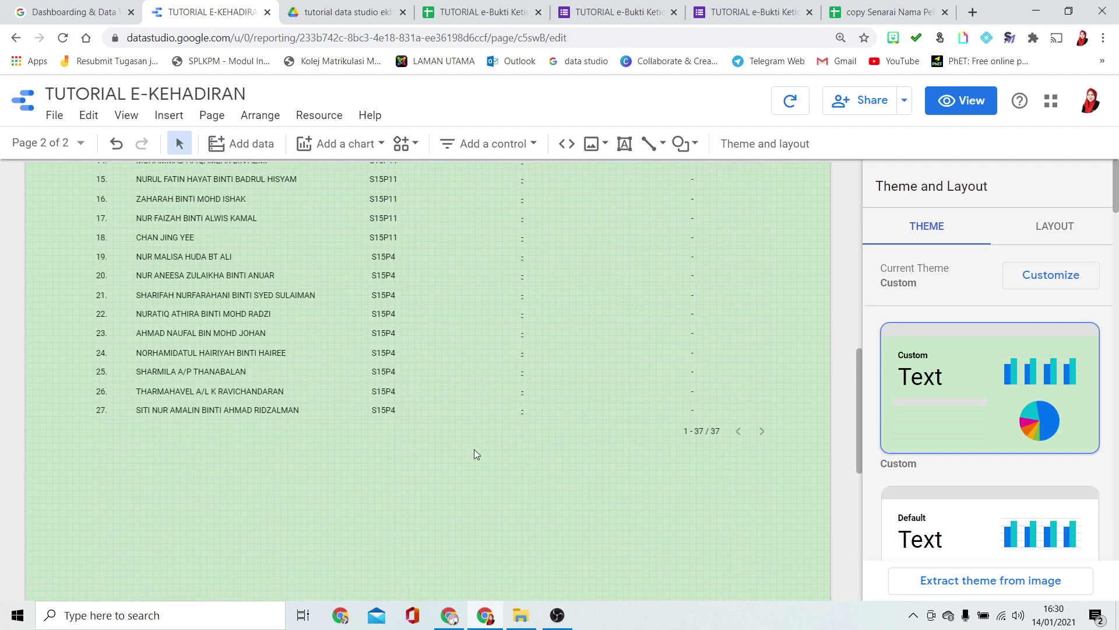
left_click(889, 12)
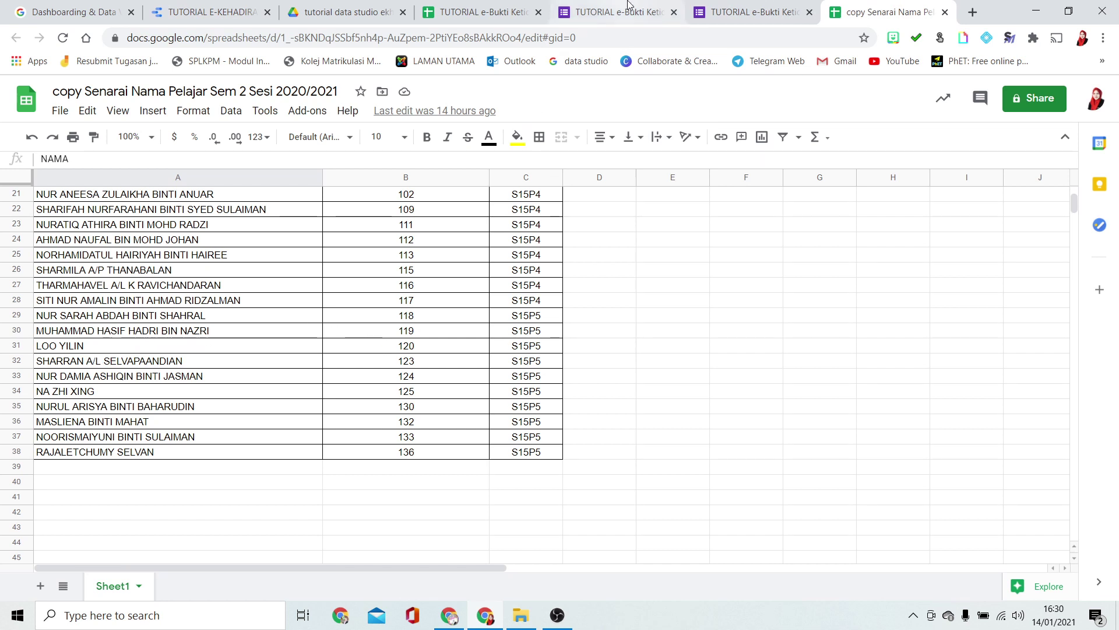
Start another response on the absence form and enter the student's ID number
left_click(727, 5)
left_click(453, 197)
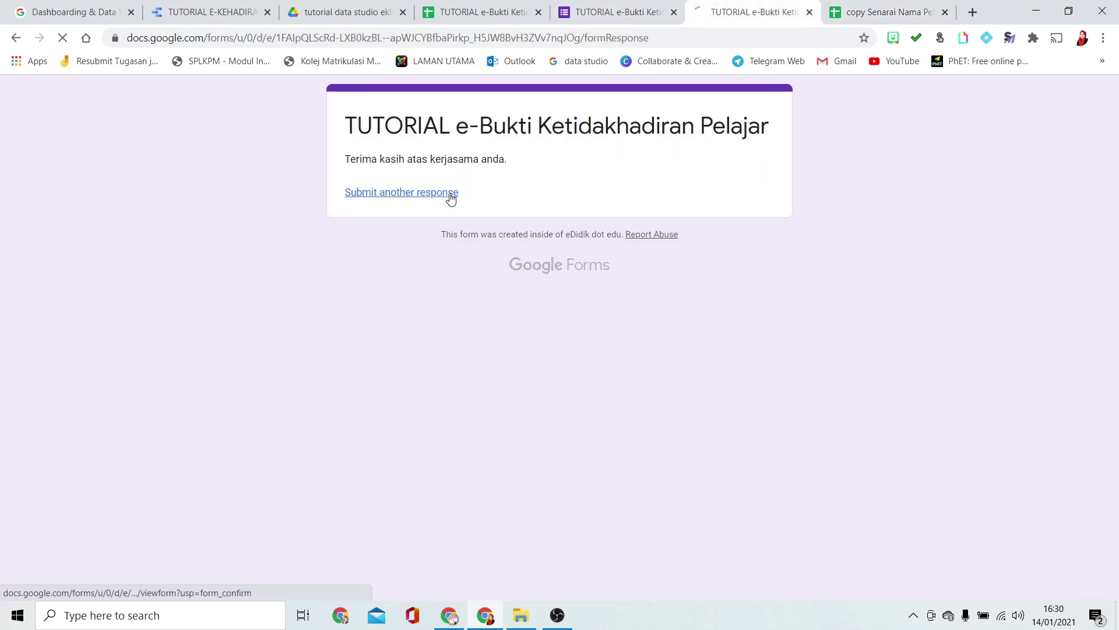
left_click(383, 320)
type("120")
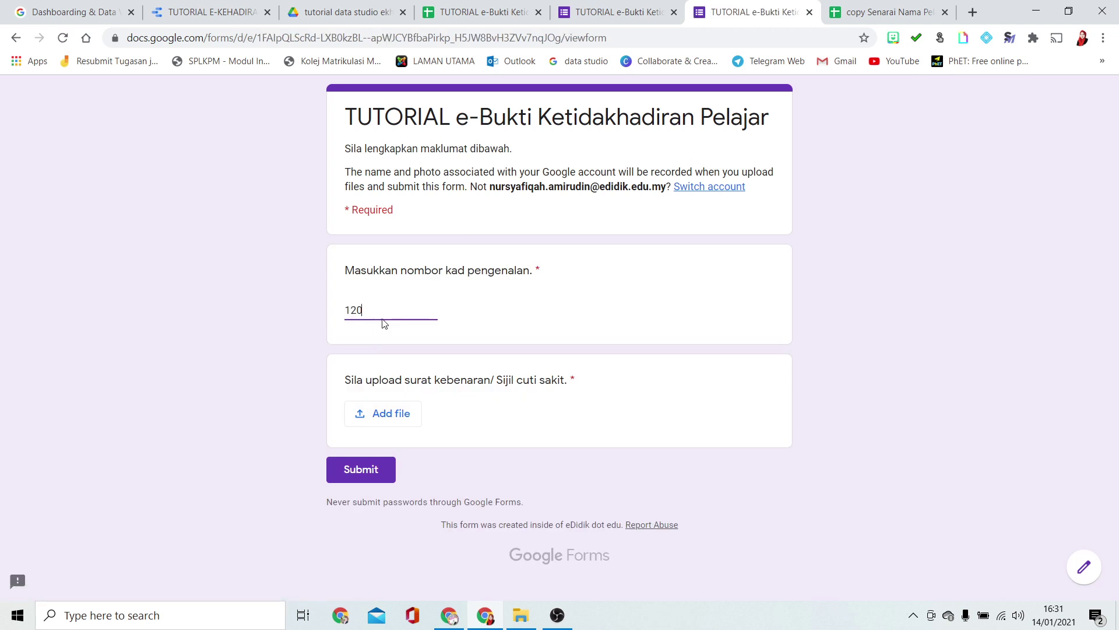
Upload the f.jpg image as evidence, submit, and view the responses sheet
left_click(384, 414)
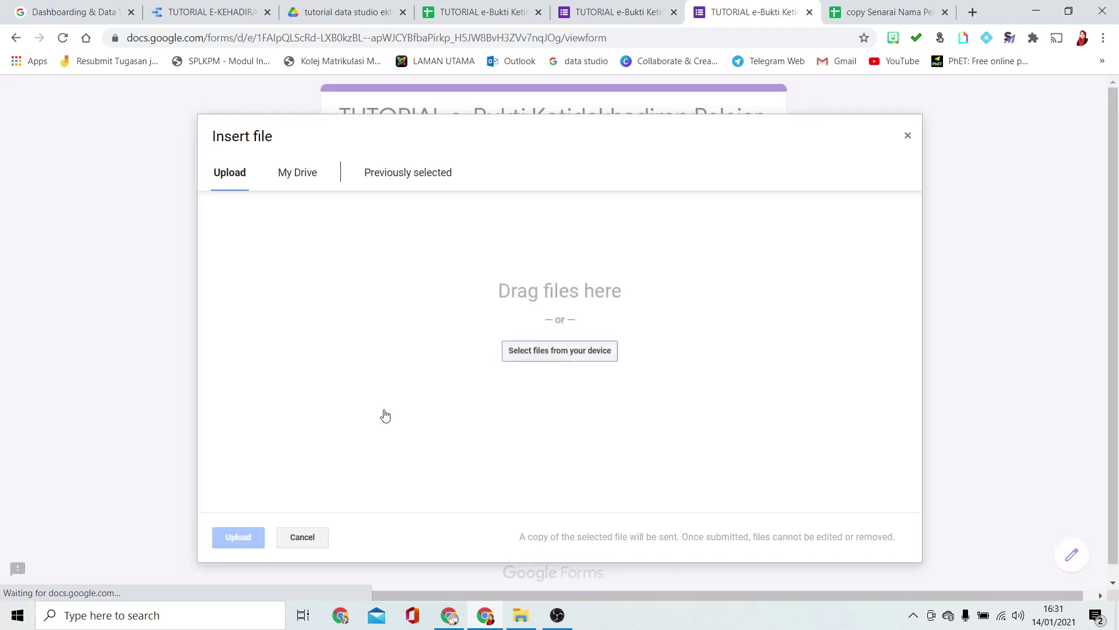
left_click(514, 351)
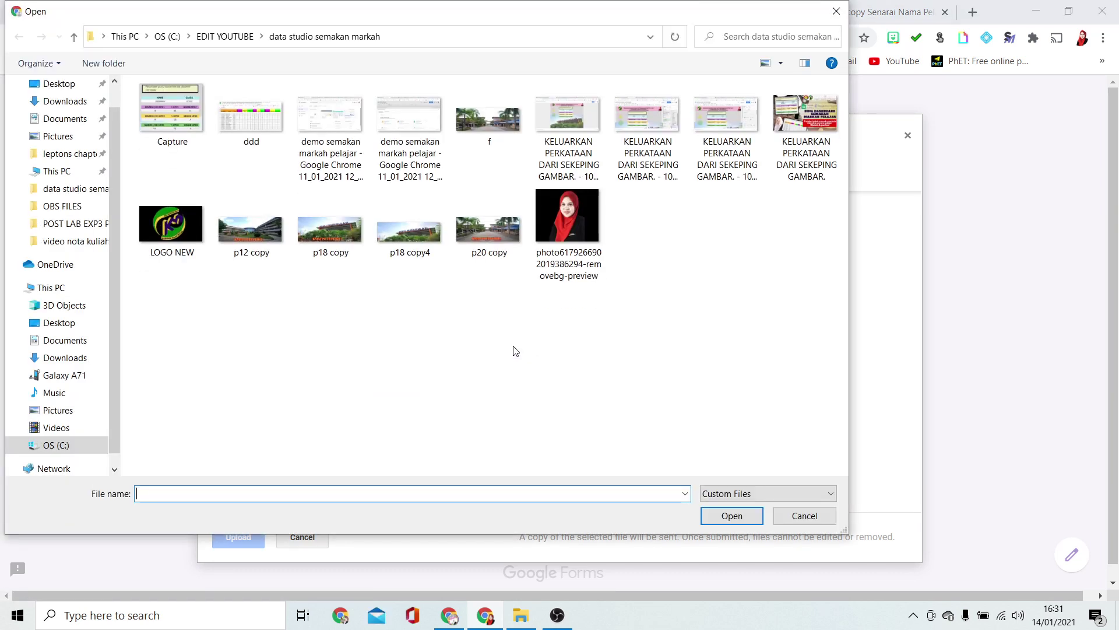
left_click(502, 131)
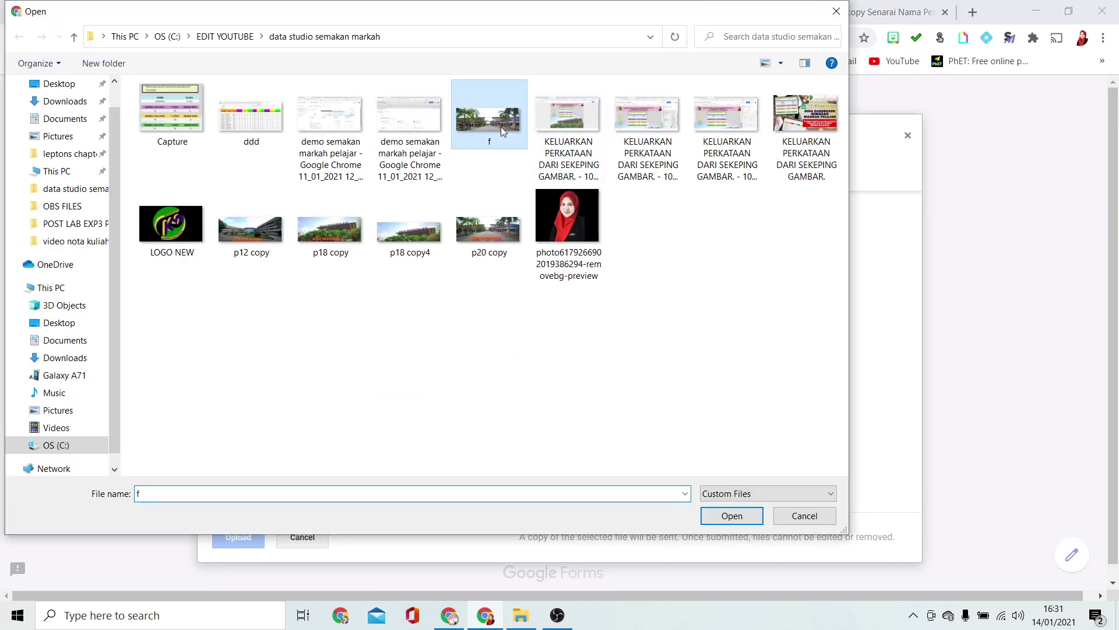
left_click(708, 514)
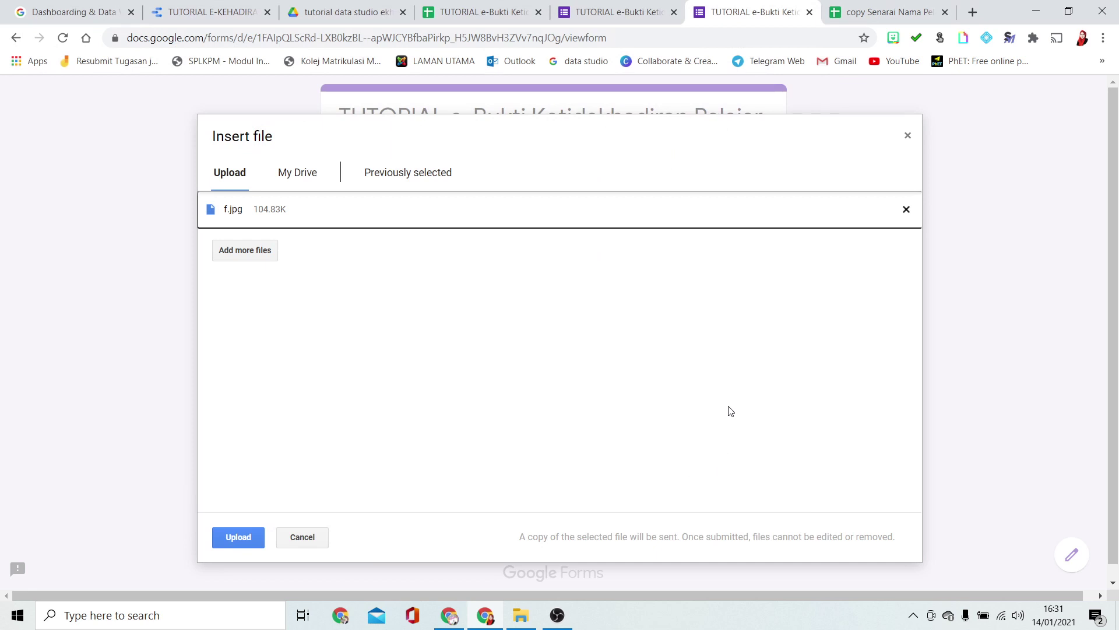
left_click(244, 538)
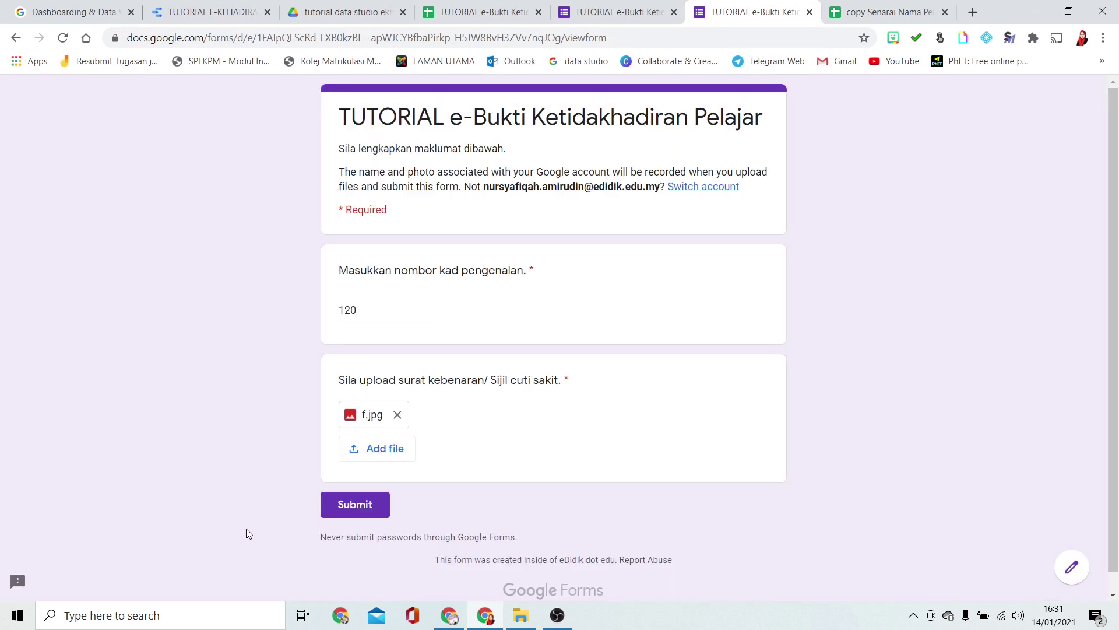
left_click(338, 506)
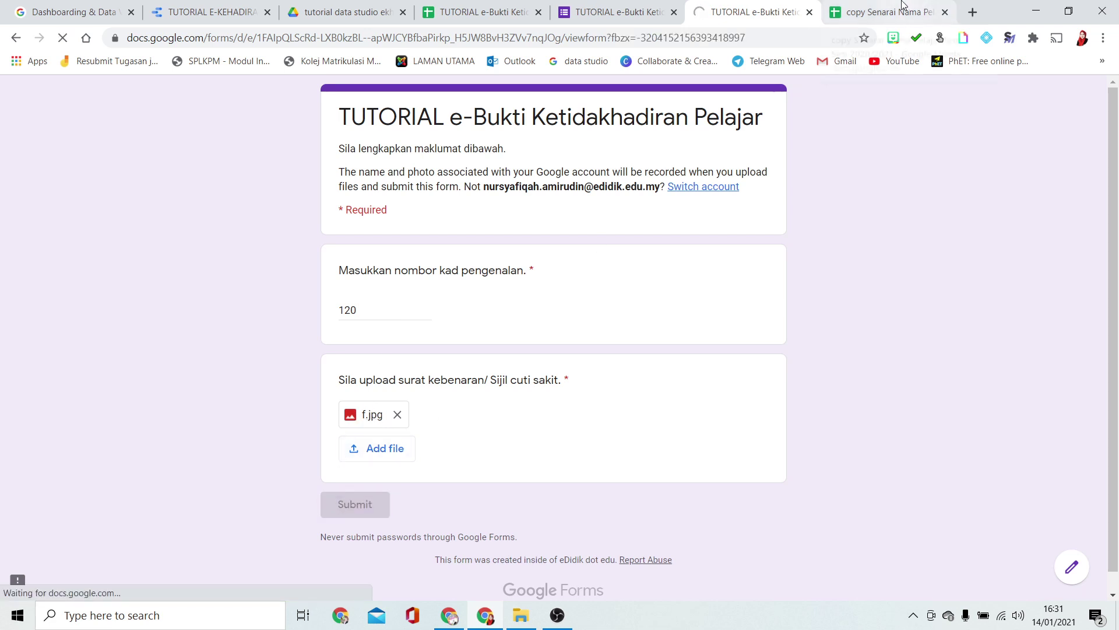
left_click(478, 12)
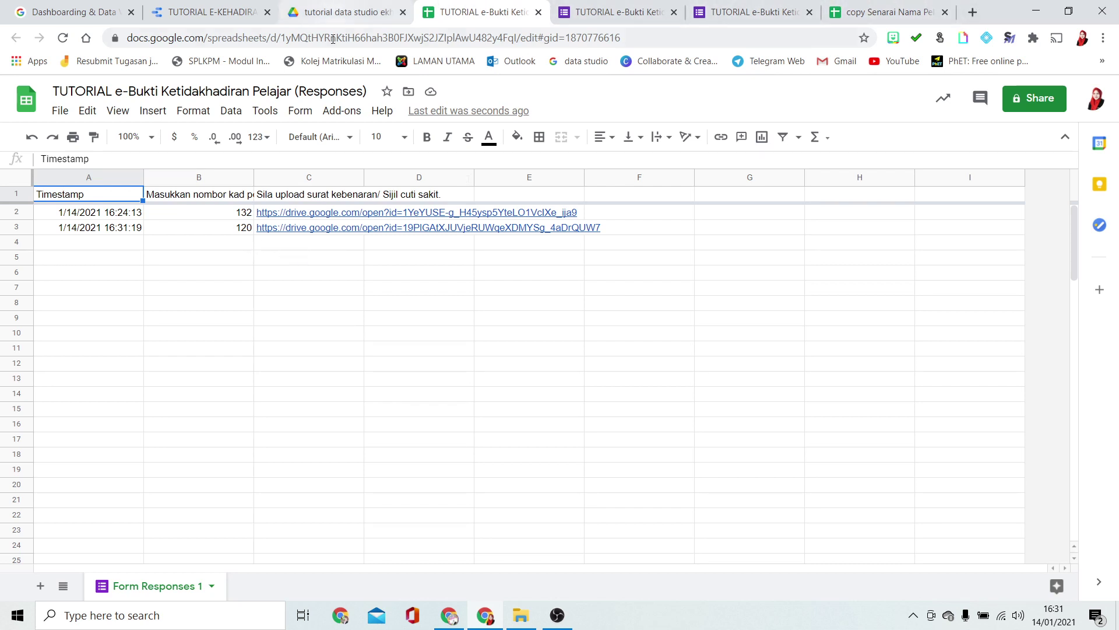
Return to the TUTORIAL E-KEHADIRAN report, refresh its data, and reselect the evidence table
left_click(227, 6)
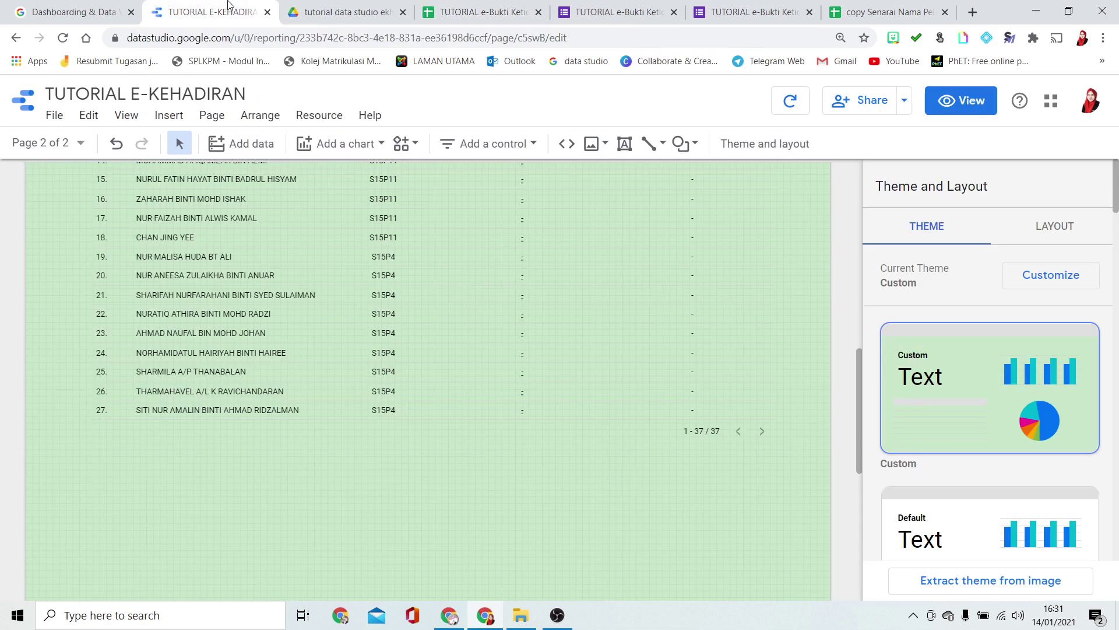
scroll(424, 379, "up", 6)
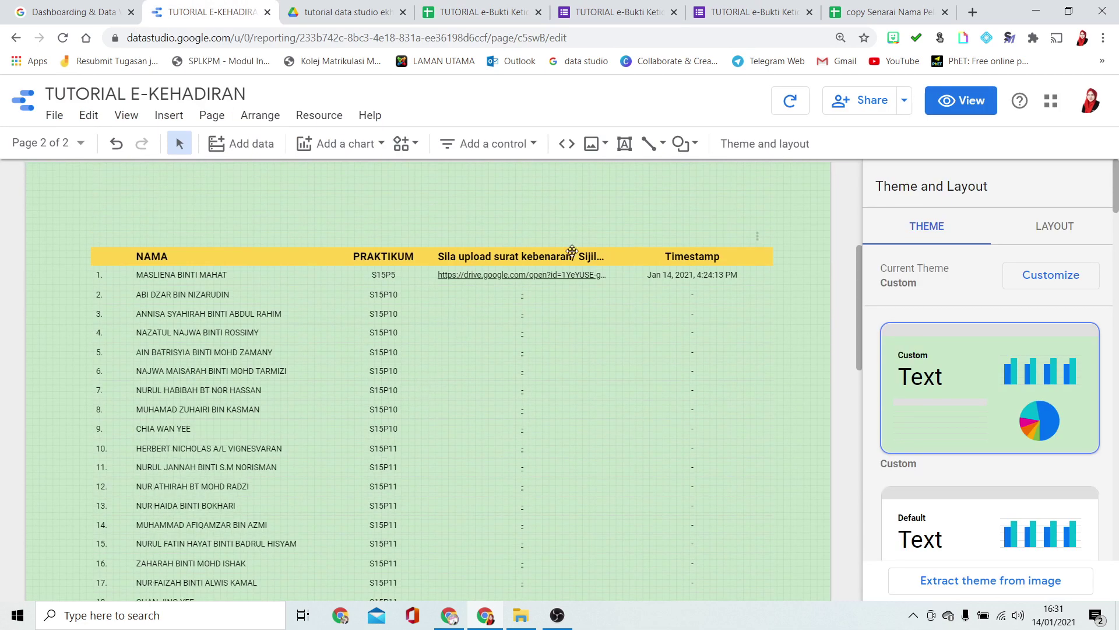
left_click(791, 109)
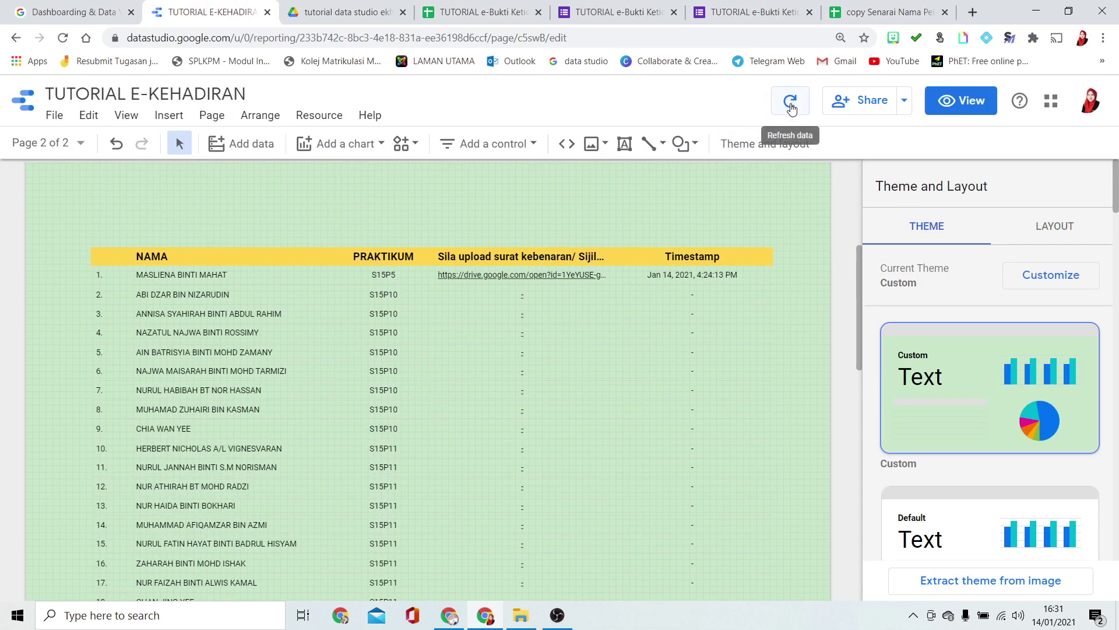
left_click(792, 109)
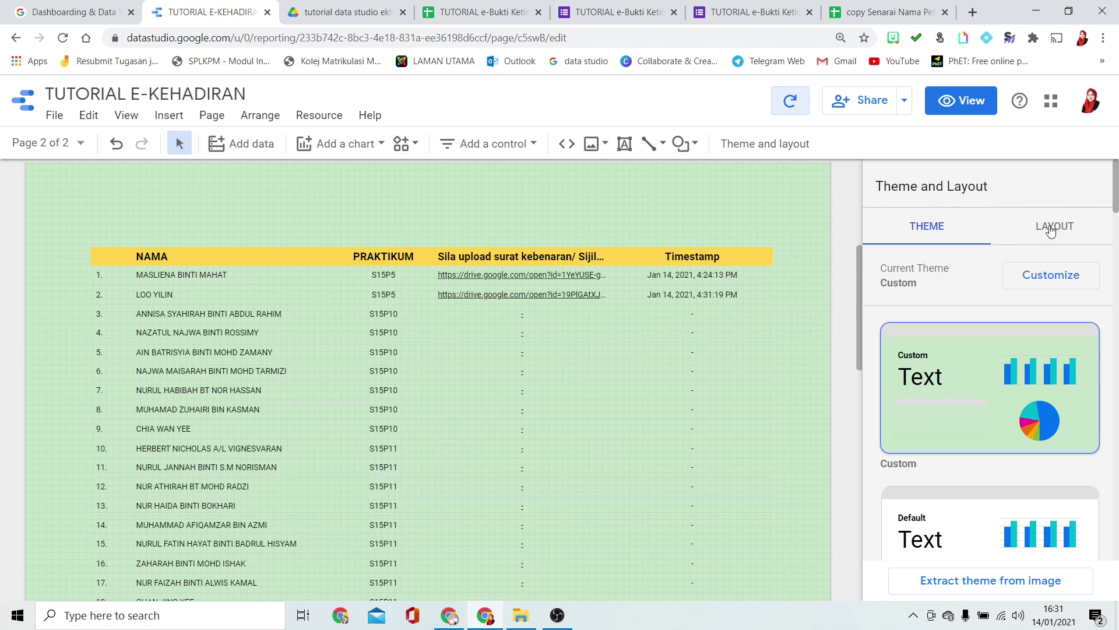
left_click(731, 290)
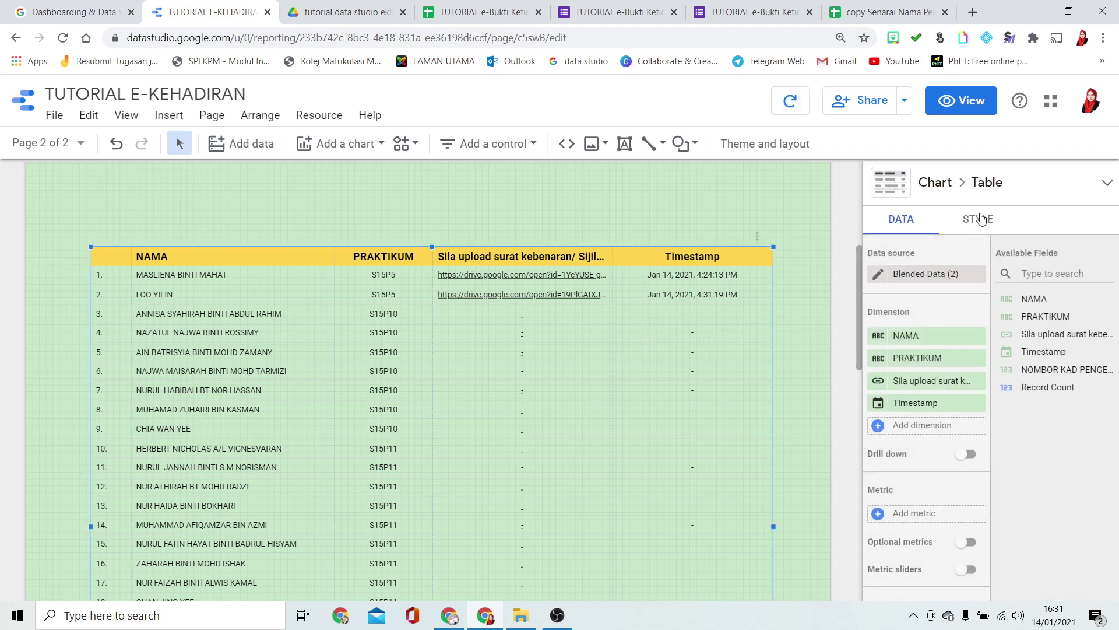
Try the table header font at 18px, then set it back to 16px
left_click(981, 222)
left_click(958, 417)
left_click(956, 446)
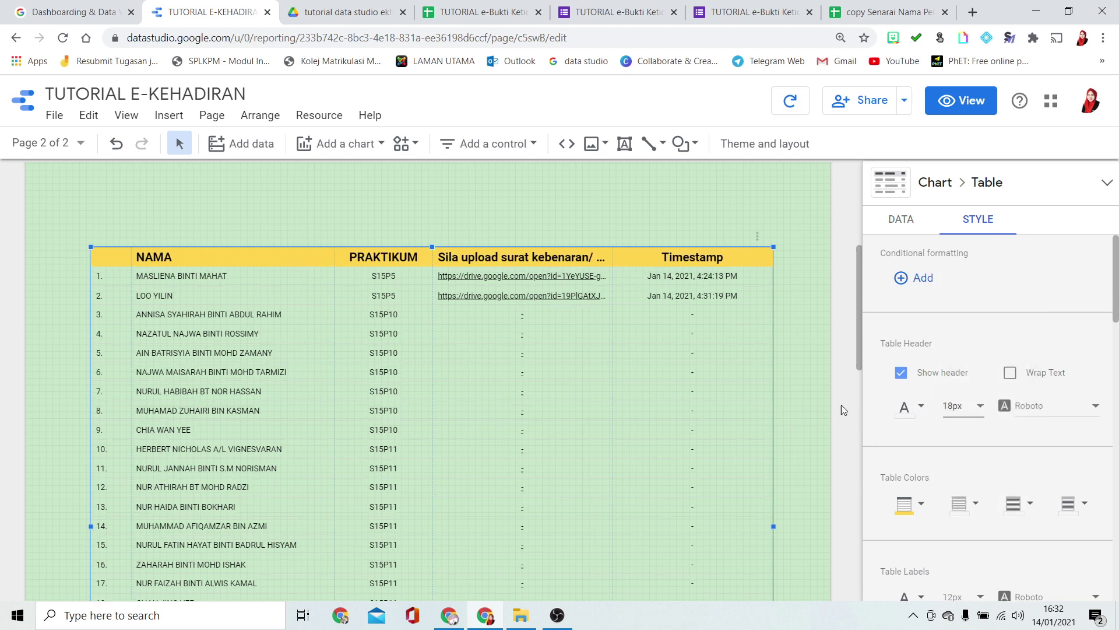
scroll(1044, 383, "down", 2)
left_click(953, 532)
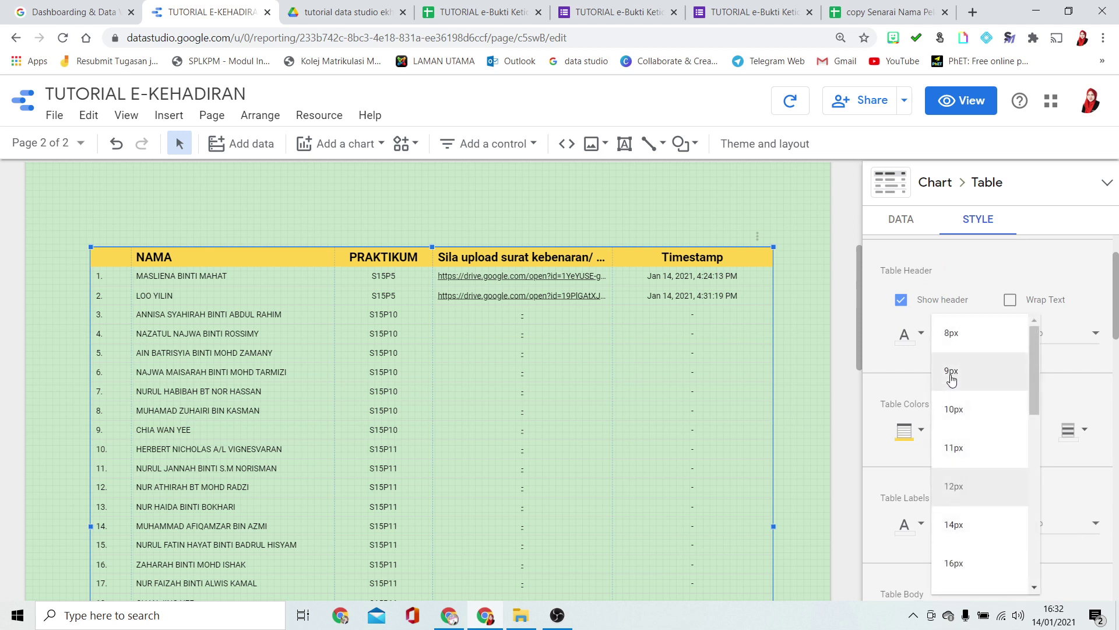
left_click(1045, 298)
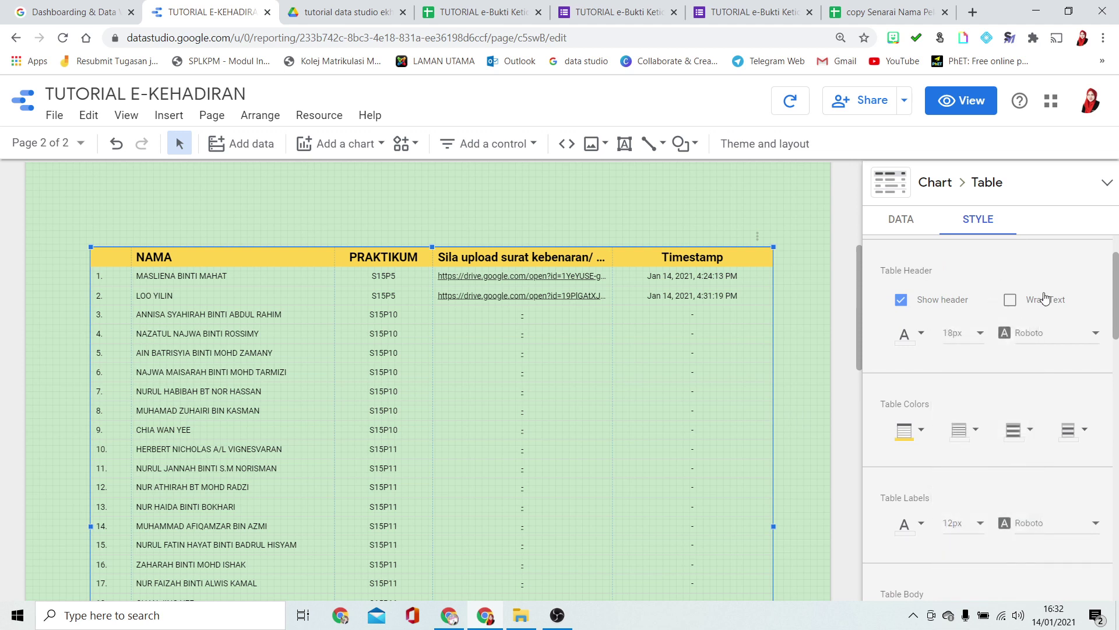
left_click(954, 338)
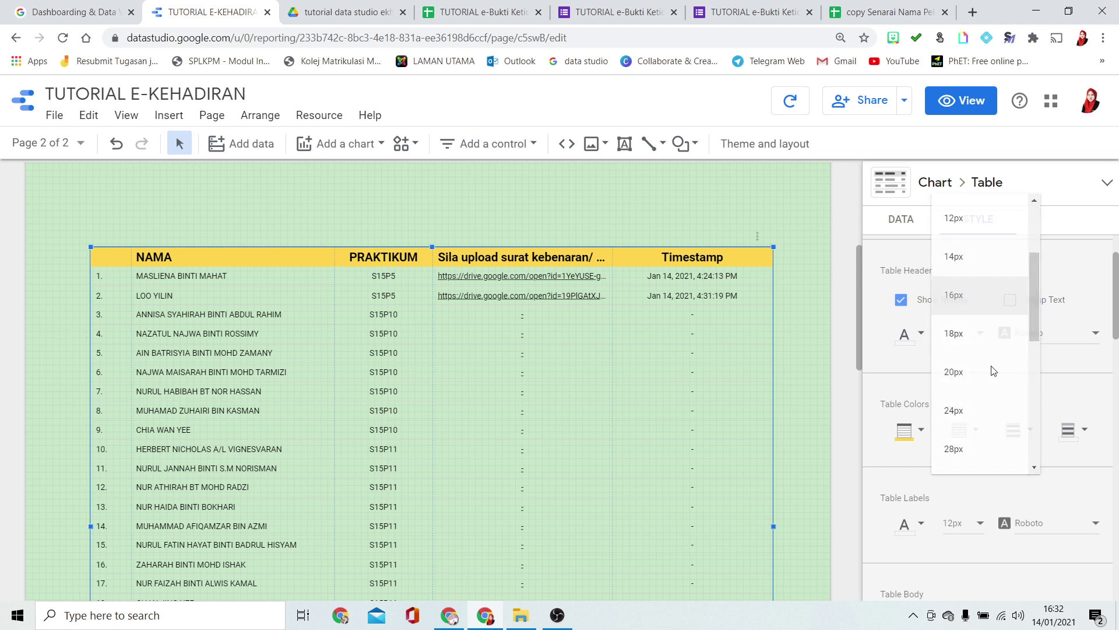
left_click(956, 335)
Set the Table Labels font size to 14px
left_click(953, 524)
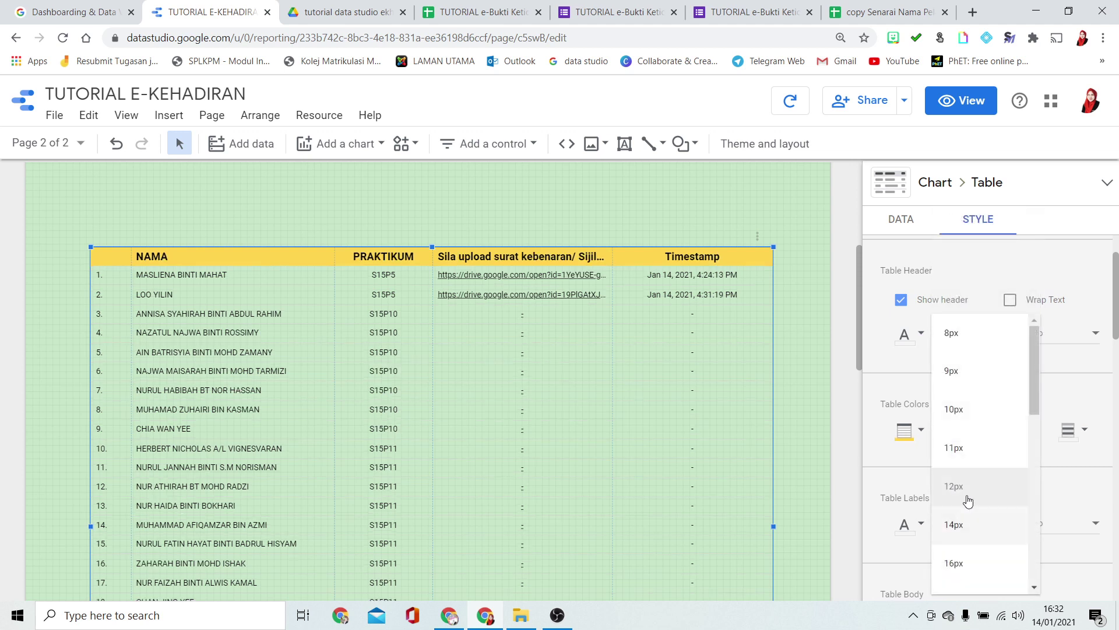
left_click(960, 529)
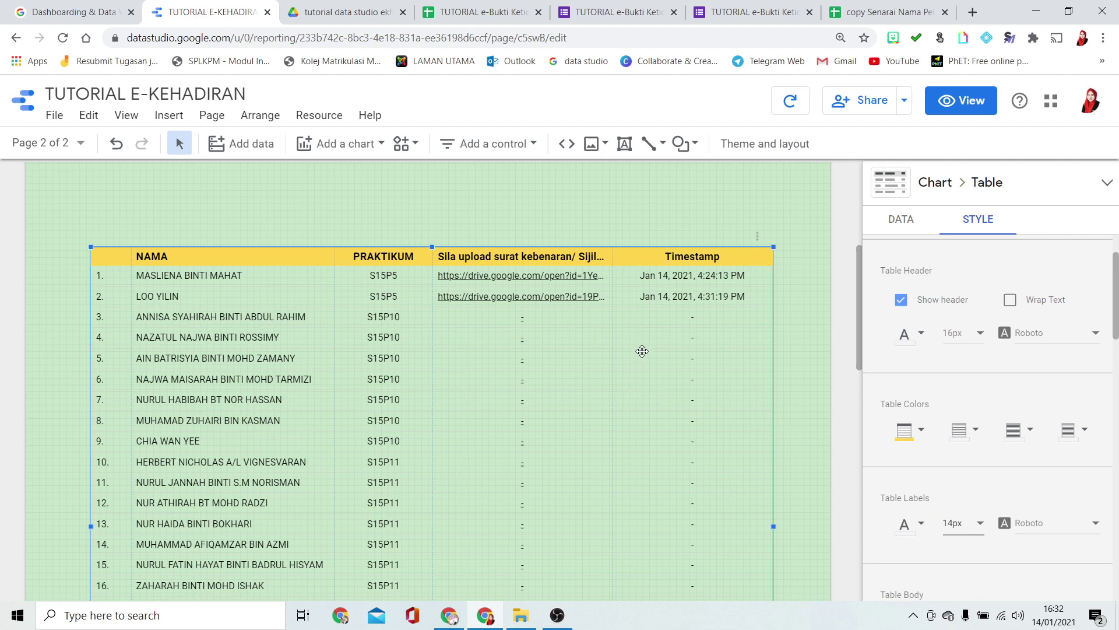
scroll(641, 351, "down", 3)
scroll(653, 331, "up", 3)
scroll(653, 331, "down", 2)
scroll(655, 331, "up", 4)
scroll(655, 329, "down", 4)
Go to the table's DATA settings and start adding a filter
left_click(891, 226)
scroll(896, 475, "down", 7)
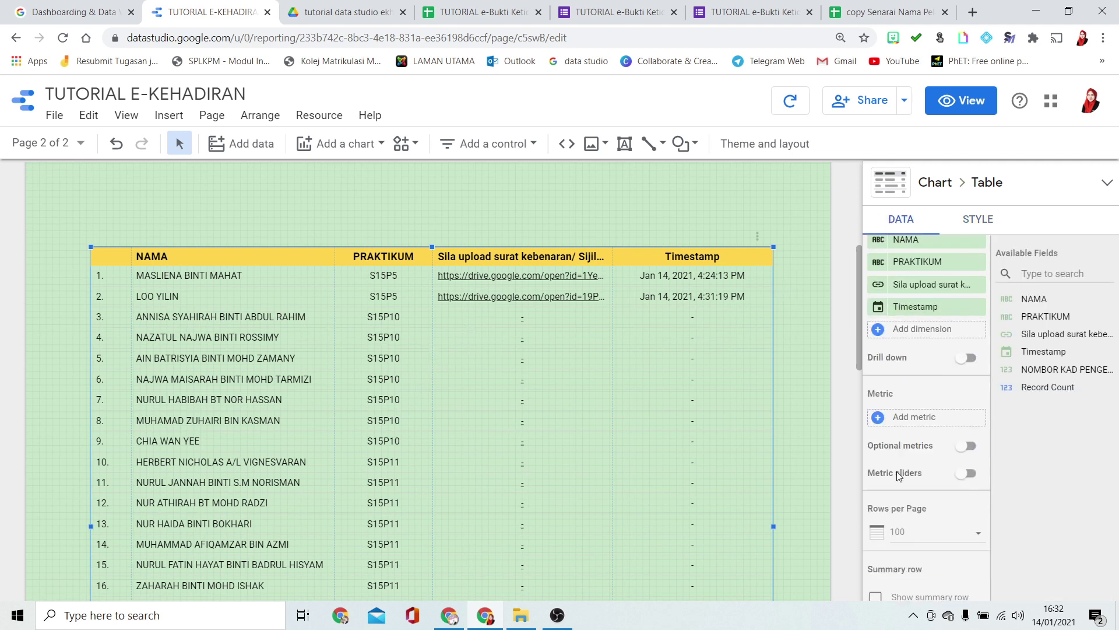
scroll(899, 476, "down", 1)
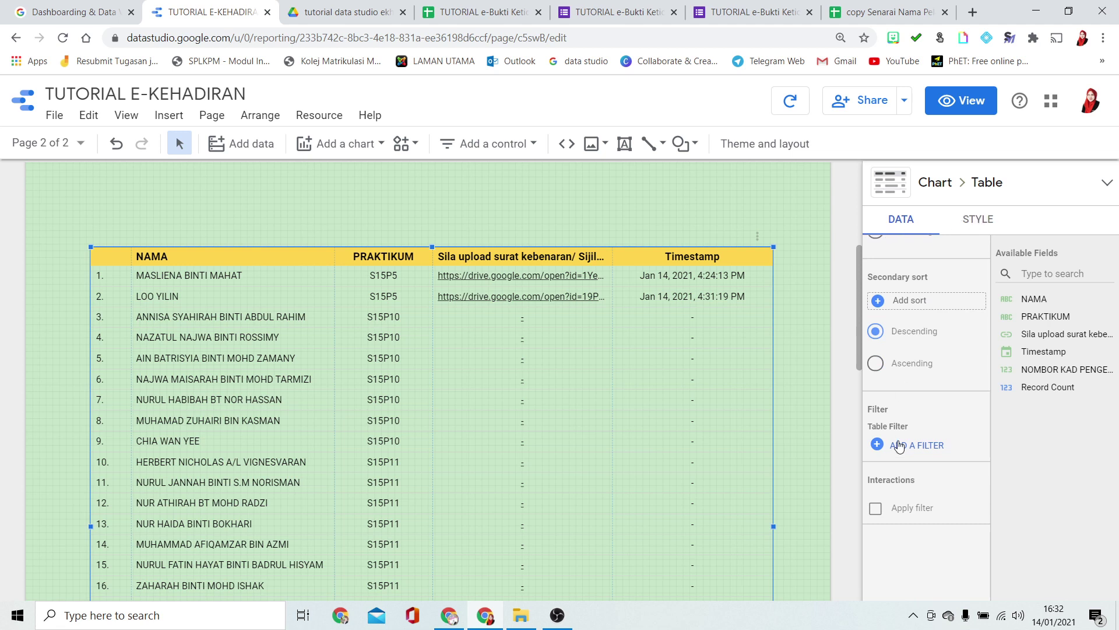
left_click(895, 449)
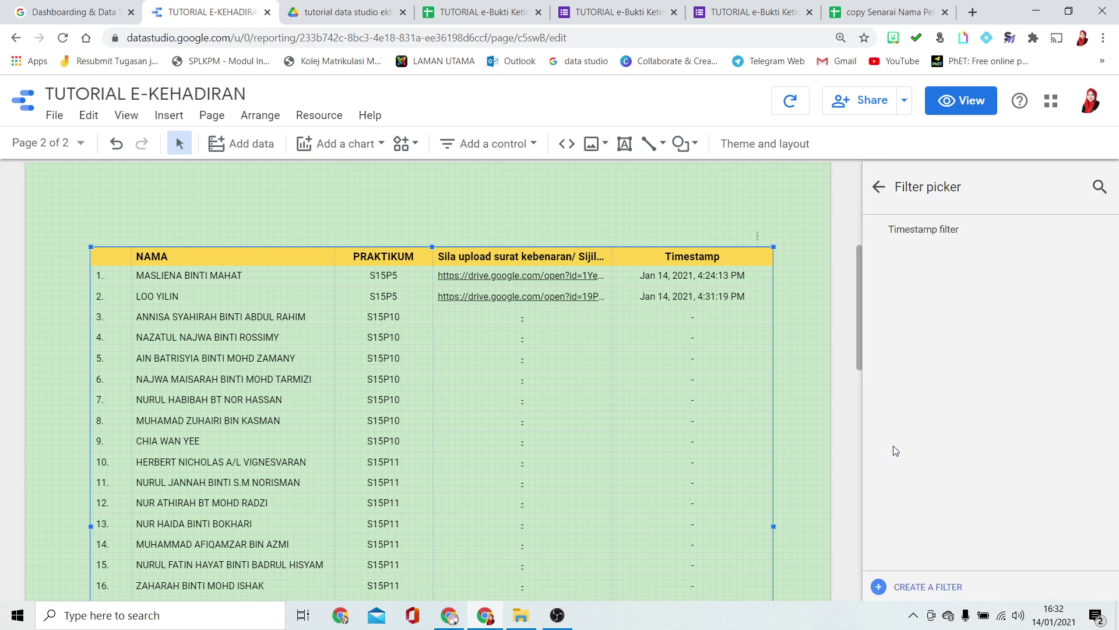
Create and save a filter that excludes rows where Timestamp Is Null
left_click(881, 587)
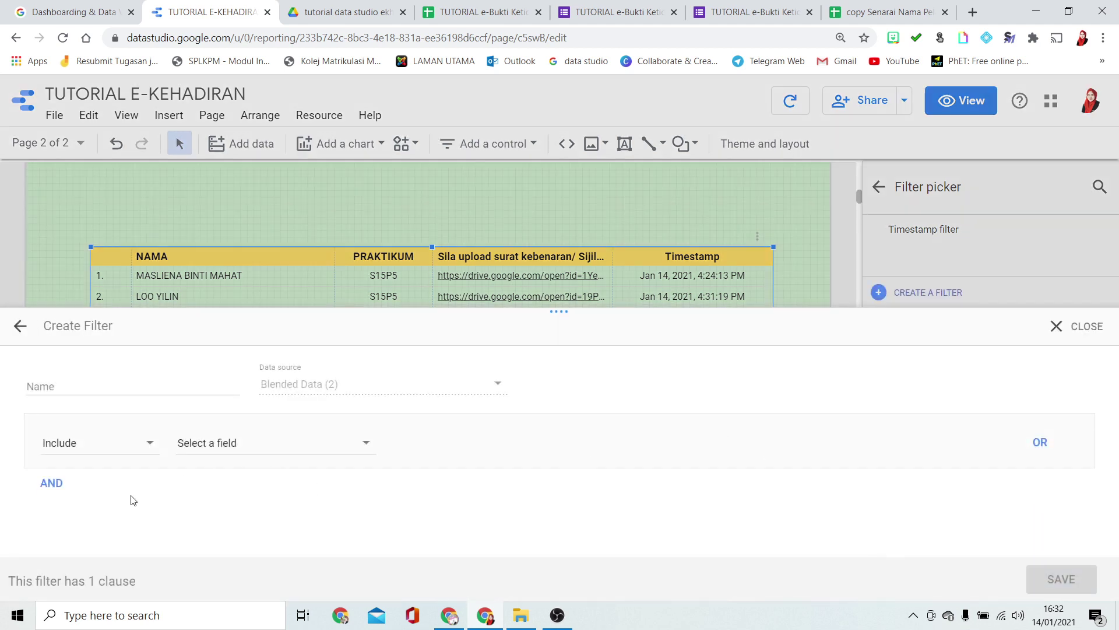
left_click(139, 446)
left_click(112, 488)
left_click(256, 442)
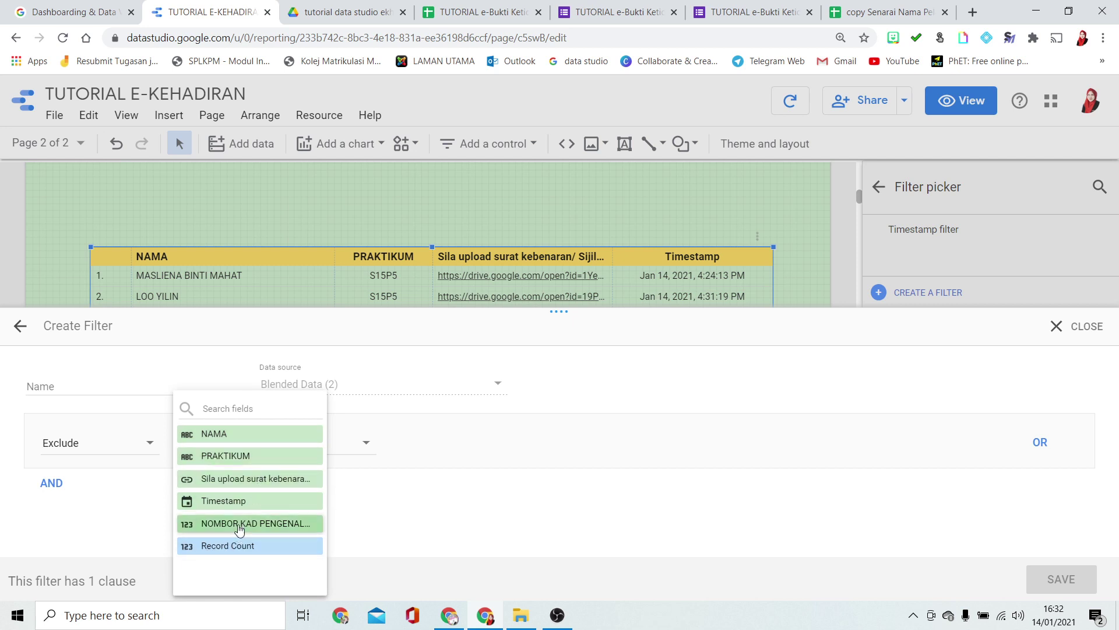
left_click(254, 505)
left_click(255, 505)
left_click(446, 444)
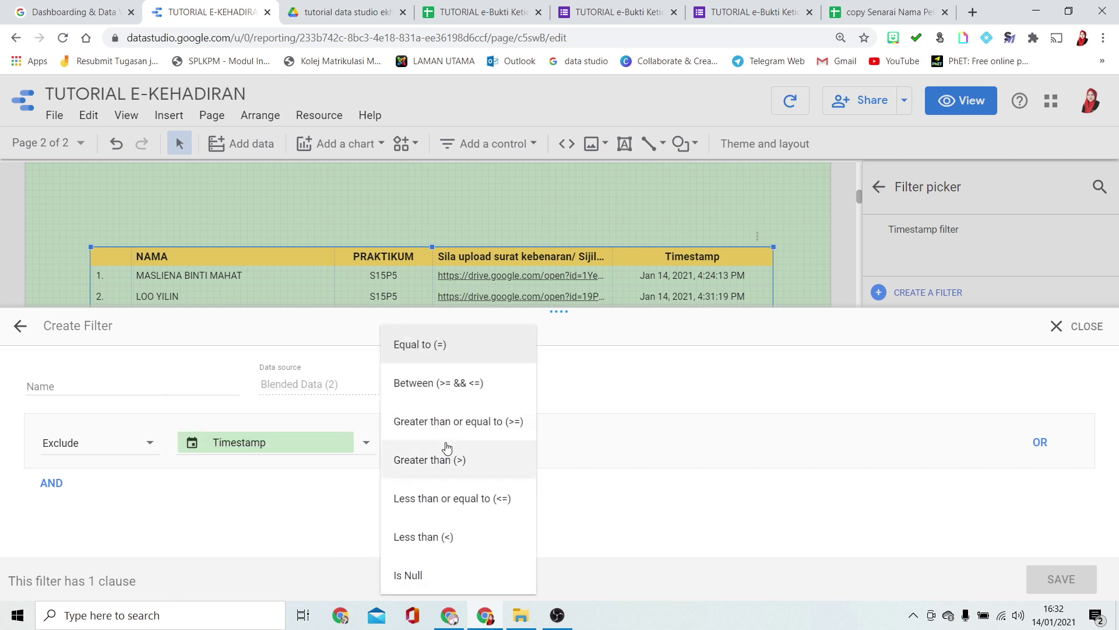
left_click(421, 576)
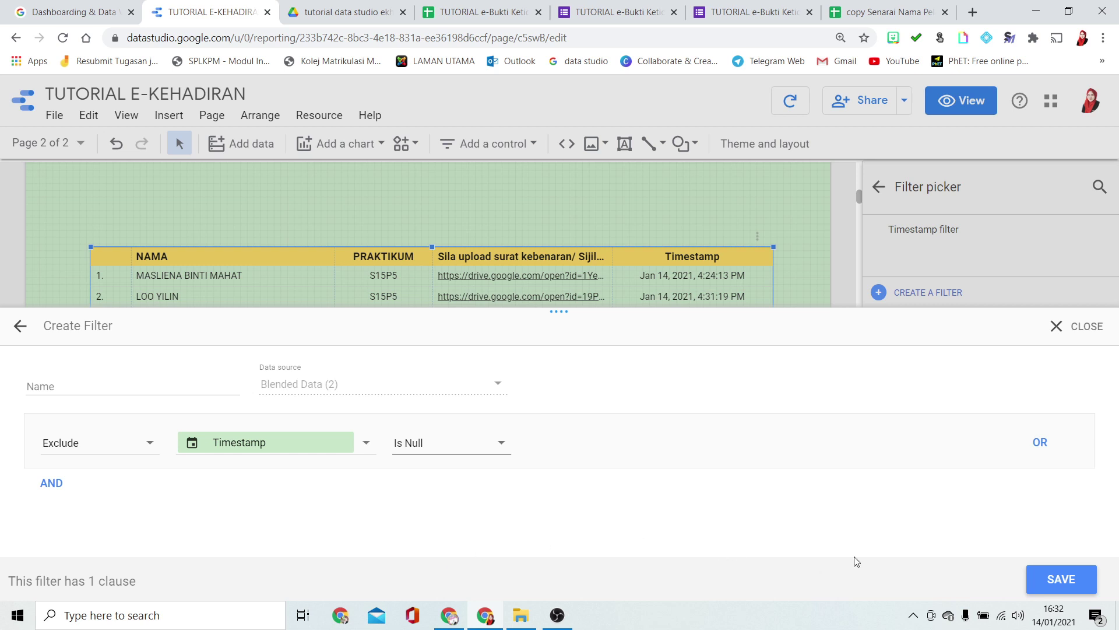
left_click(1061, 578)
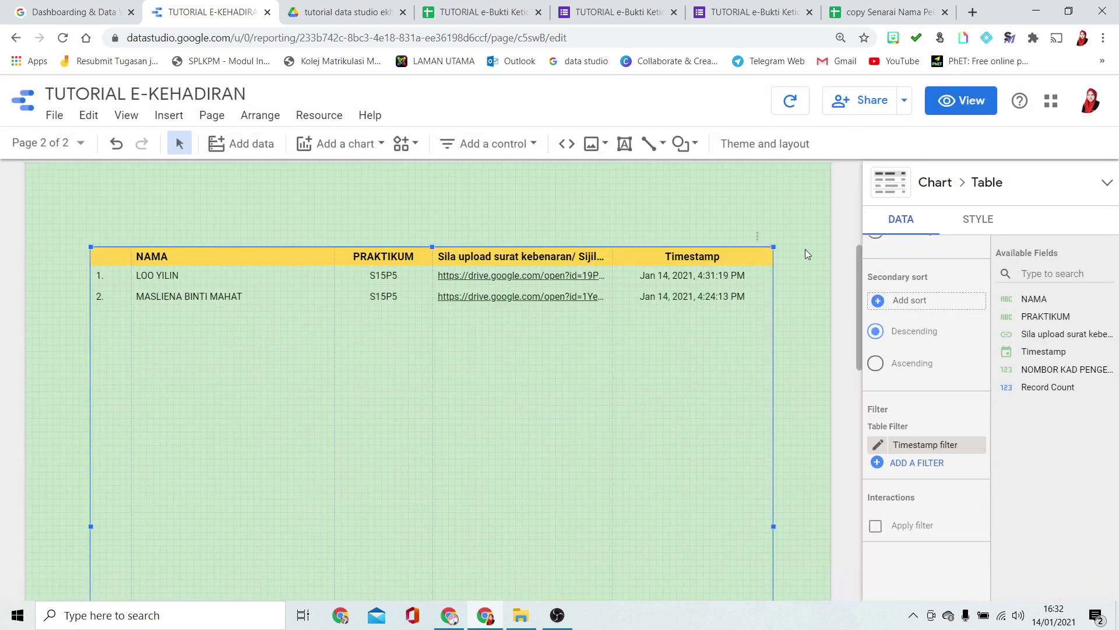
Drag the evidence table's bottom edge up, then reselect the table
scroll(505, 507, "down", 6)
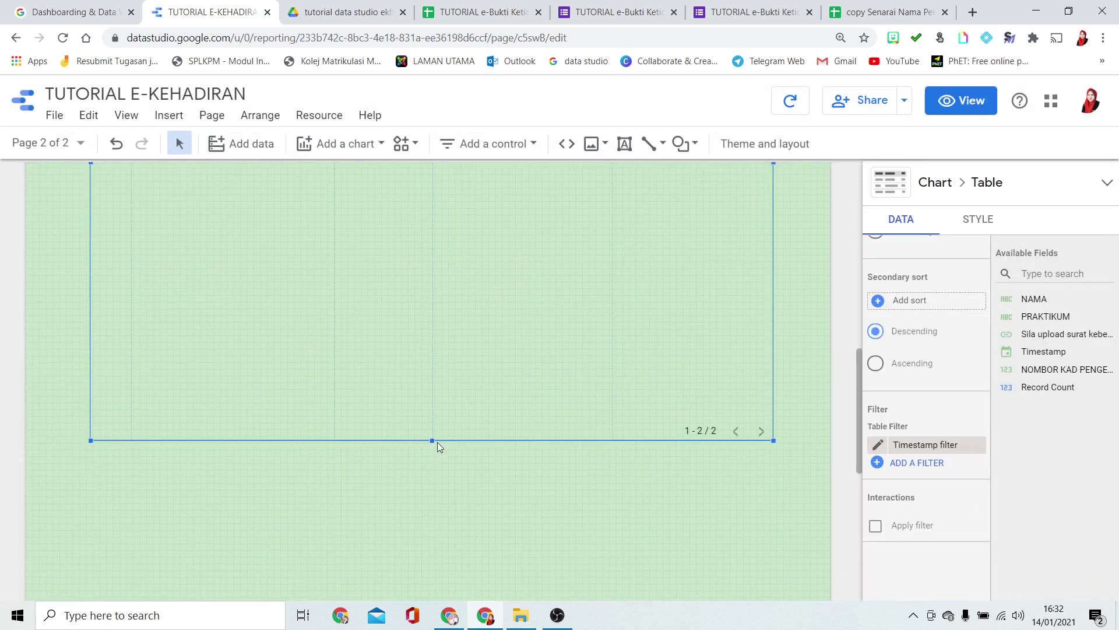
scroll(454, 408, "down", 3)
scroll(467, 421, "up", 6)
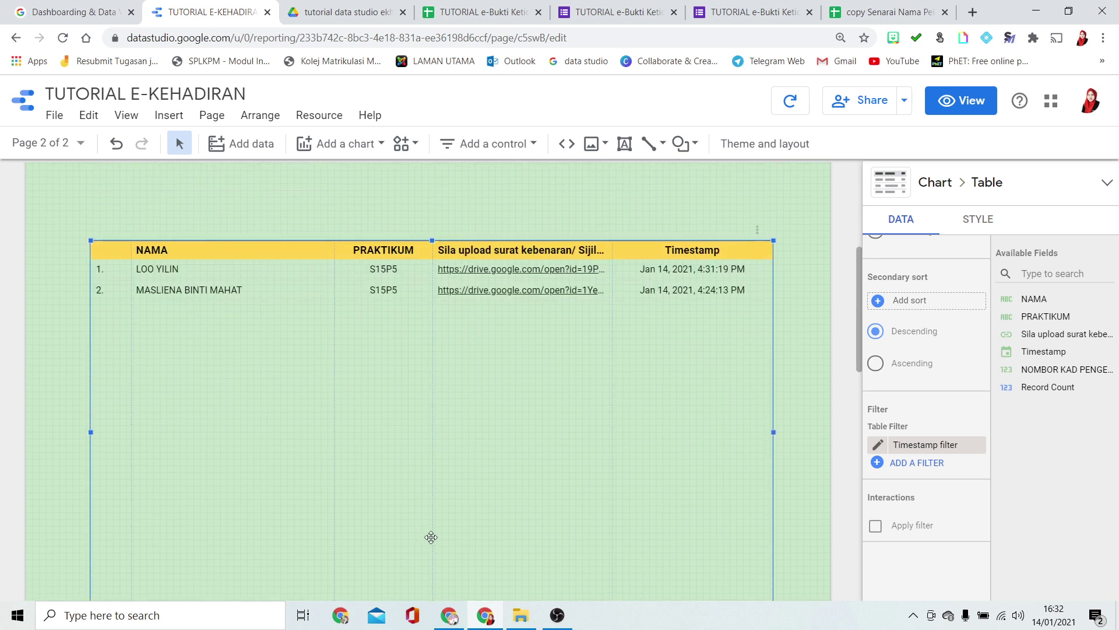
scroll(429, 513, "down", 3)
left_click_drag(432, 479, 470, 270)
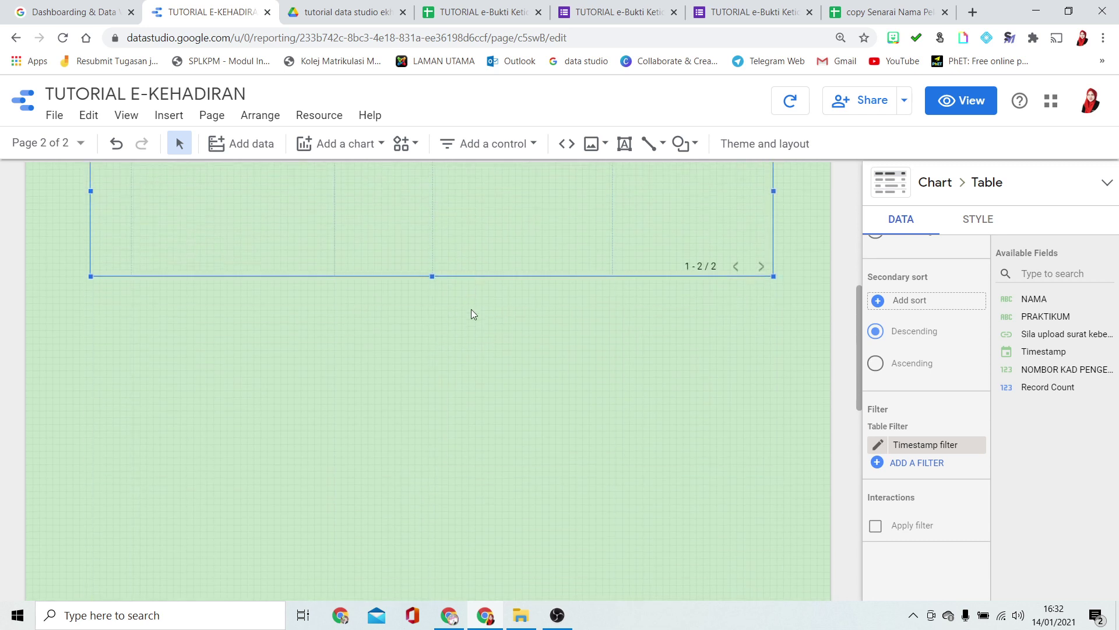
scroll(474, 350, "up", 6)
left_click(501, 350)
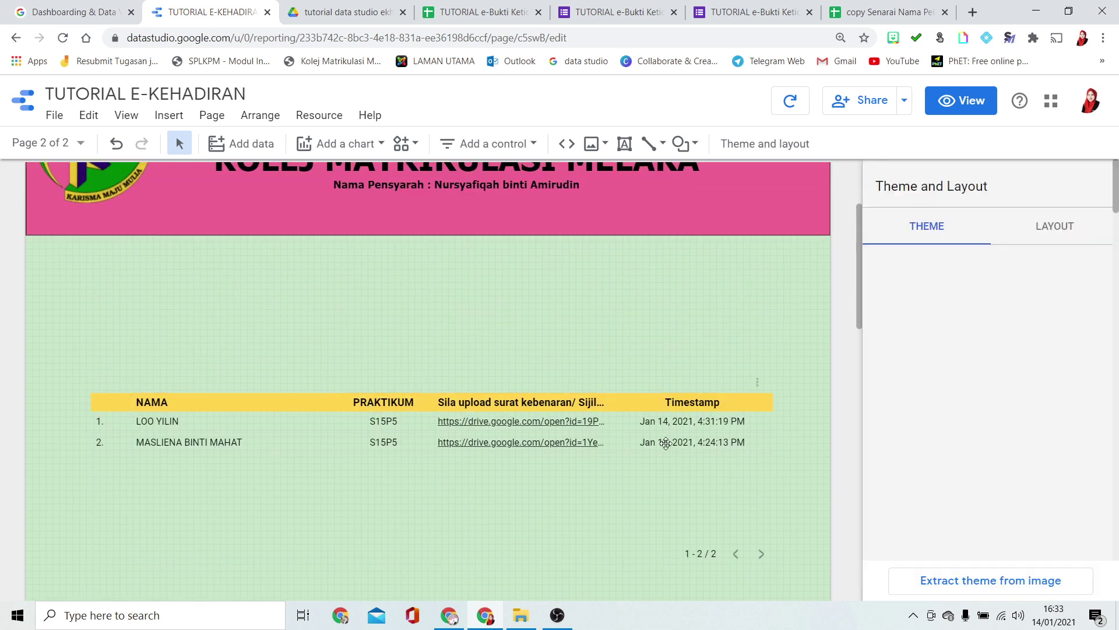
left_click(721, 499)
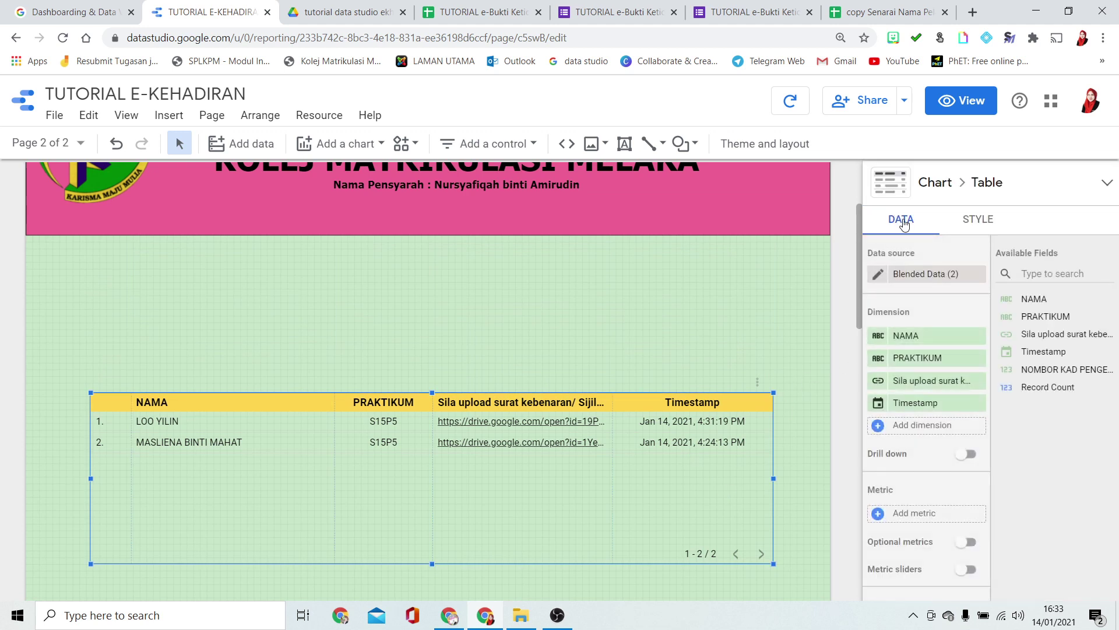
Set Rows per Page to 20 and drag the table's bottom edge back down
scroll(943, 389, "down", 4)
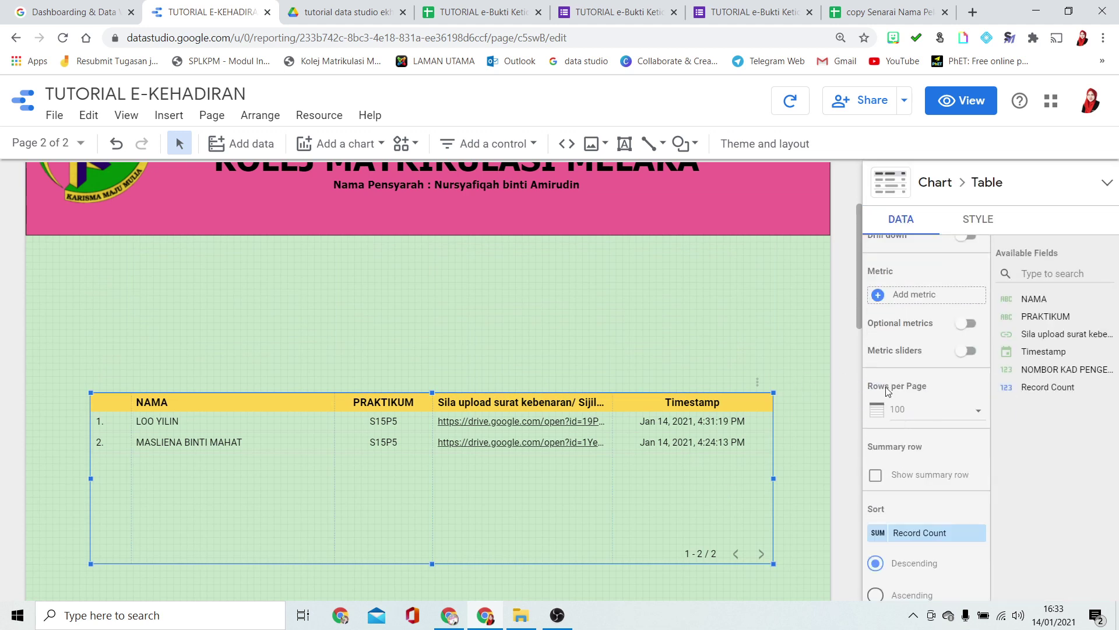
left_click(916, 418)
scroll(909, 399, "up", 2)
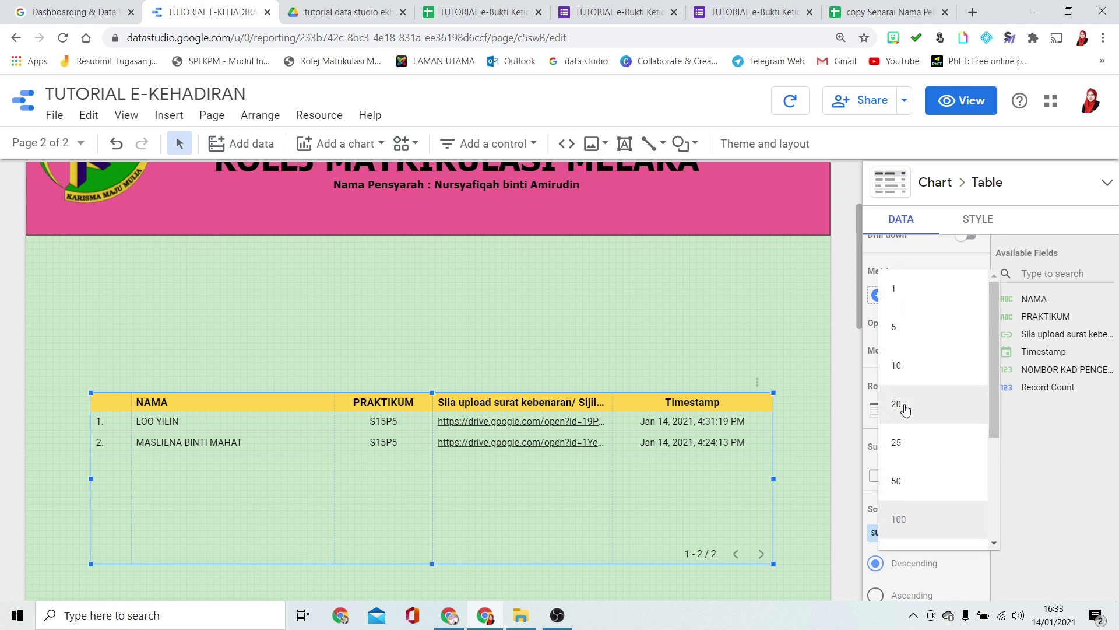
left_click(902, 405)
scroll(465, 293, "down", 3)
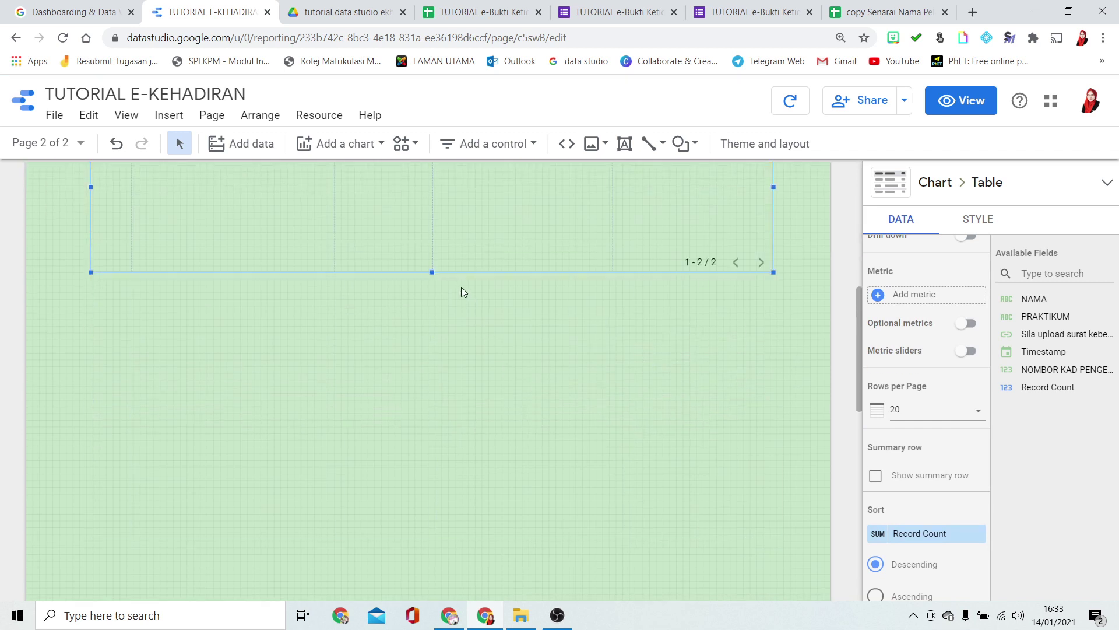
left_click_drag(432, 273, 386, 540)
scroll(386, 510, "up", 6)
scroll(397, 496, "down", 4)
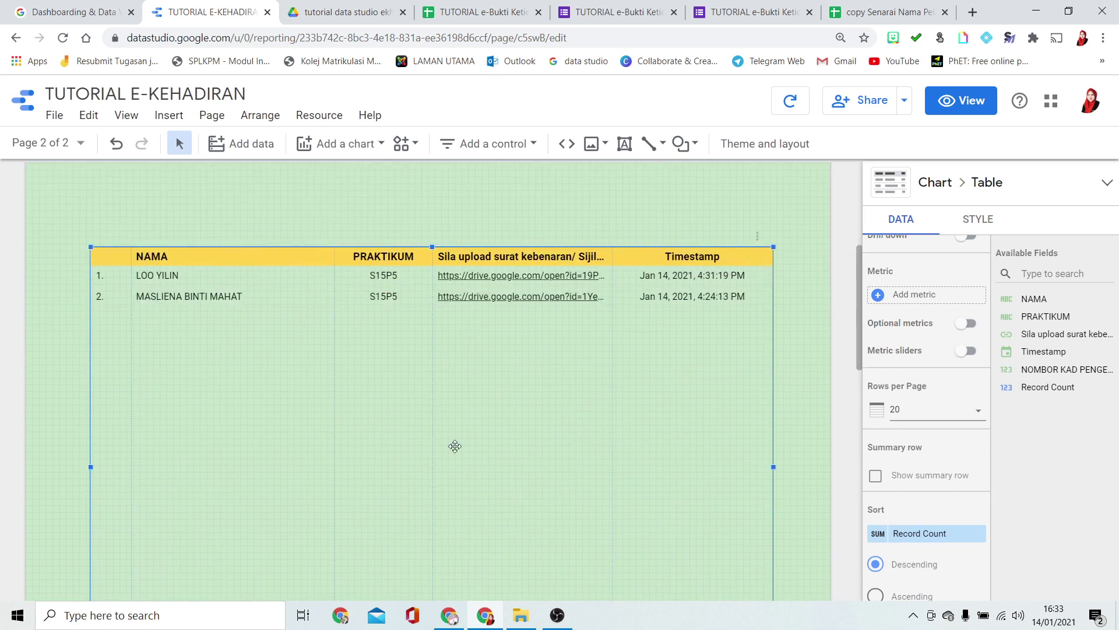
Give the evidence table a black outer border 4px thick
left_click(970, 227)
scroll(990, 380, "down", 5)
scroll(991, 385, "down", 8)
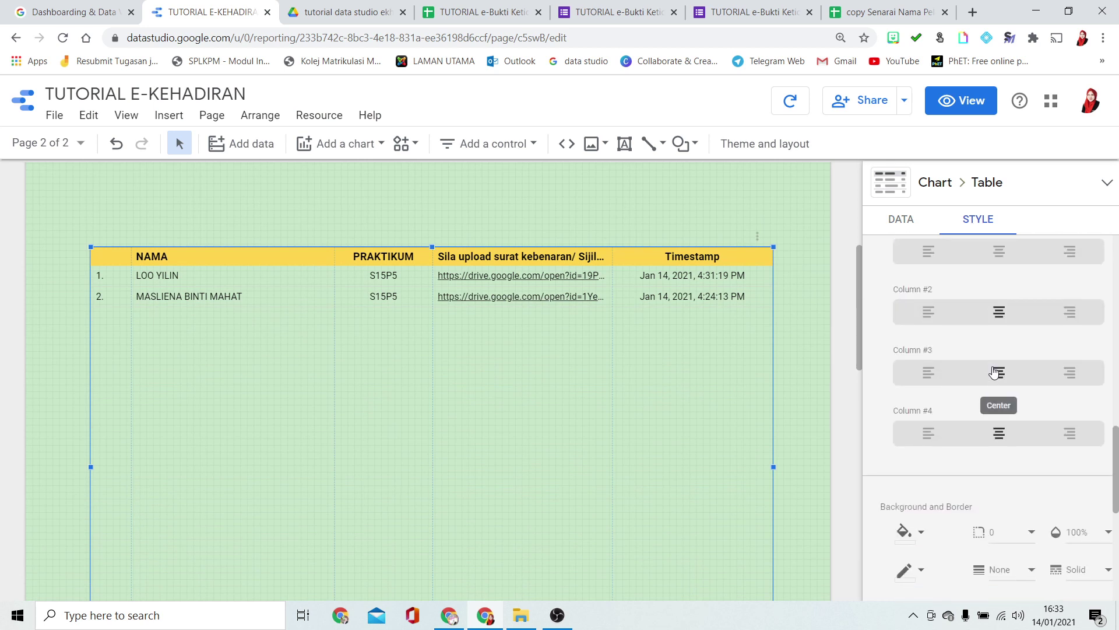
left_click(920, 354)
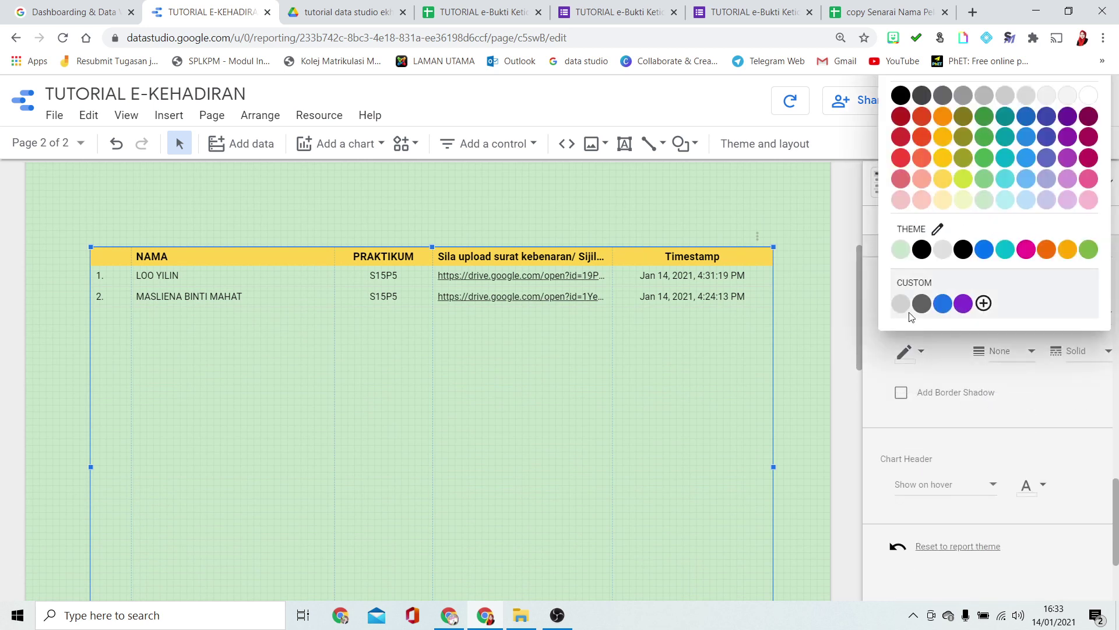
left_click(923, 249)
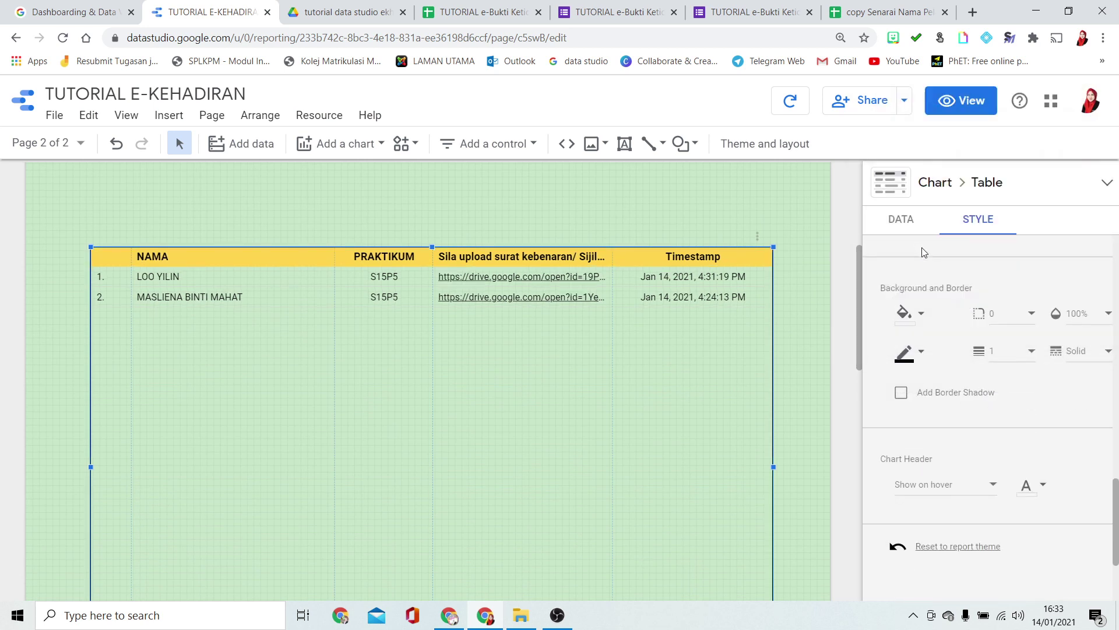
left_click(995, 357)
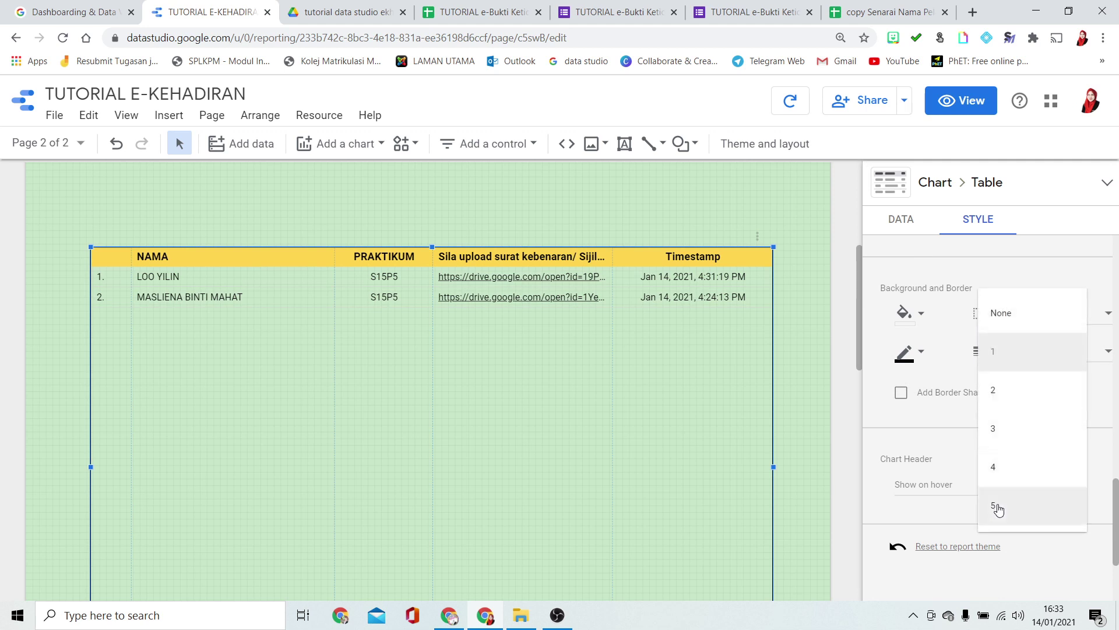
left_click(993, 466)
Review the border and footer colour options unchanged, then reselect the table's style settings
scroll(899, 350, "up", 10)
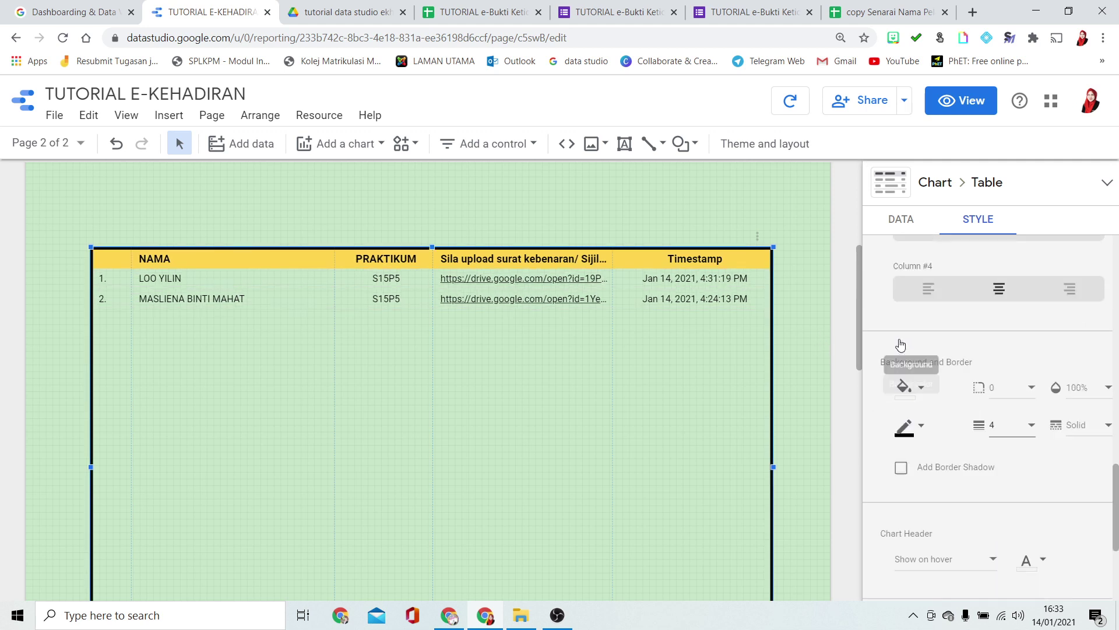
scroll(976, 407, "up", 3)
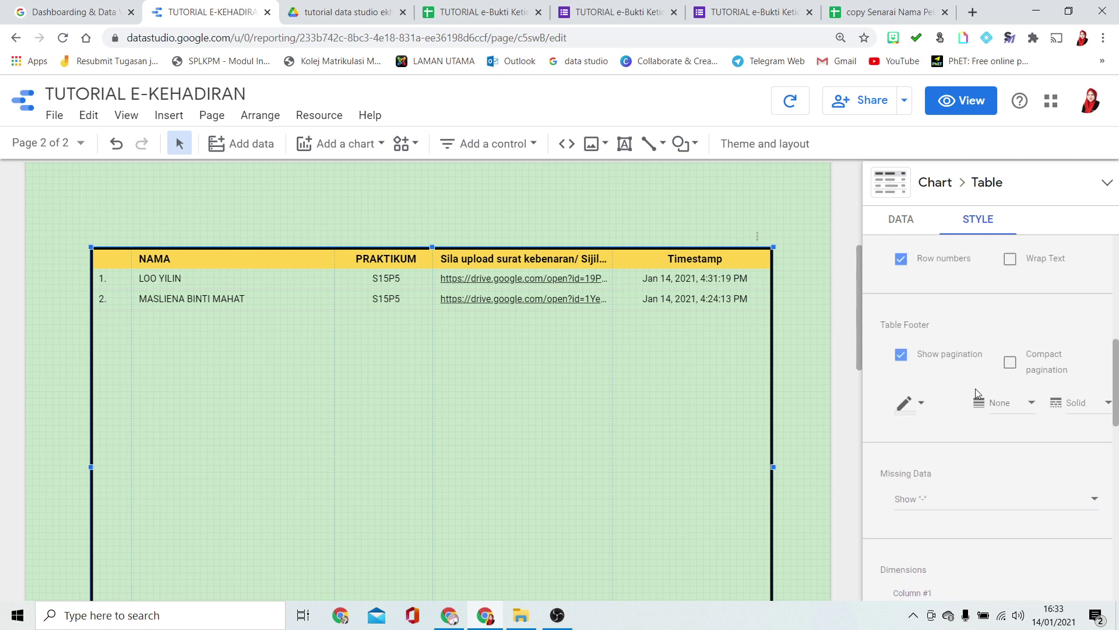
left_click(916, 410)
left_click(915, 409)
scroll(917, 406, "down", 5)
scroll(918, 406, "up", 7)
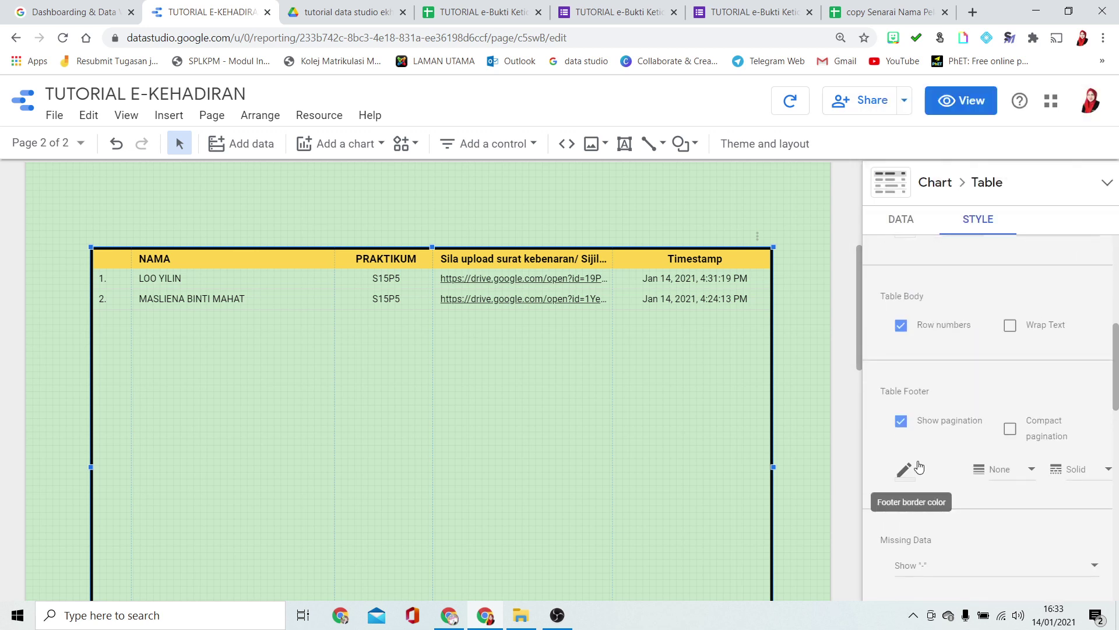
scroll(924, 438, "up", 5)
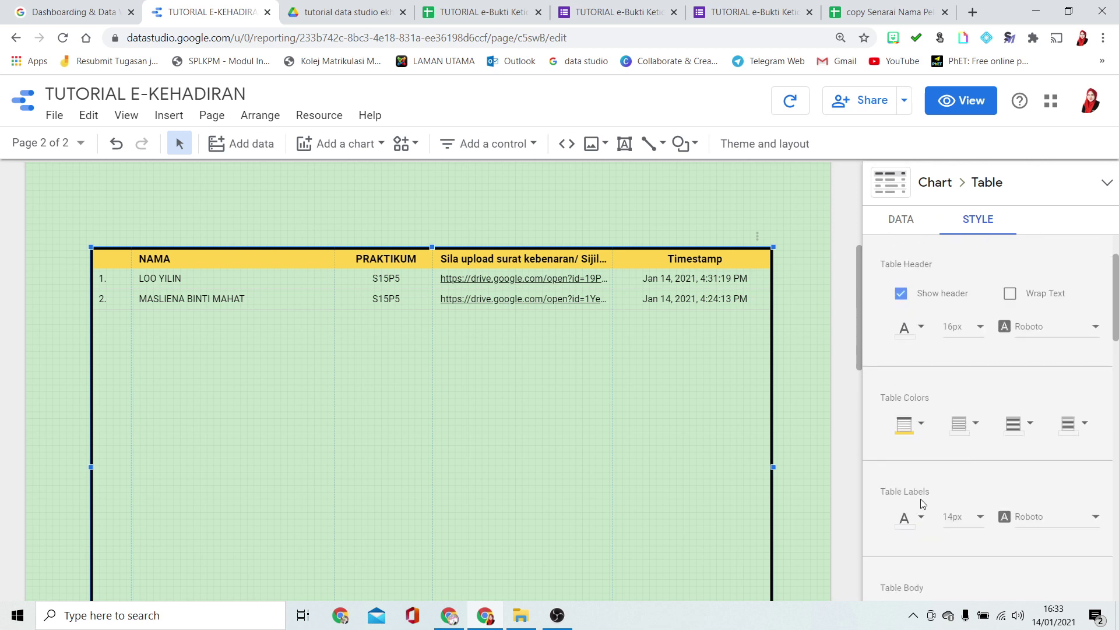
scroll(946, 412, "up", 2)
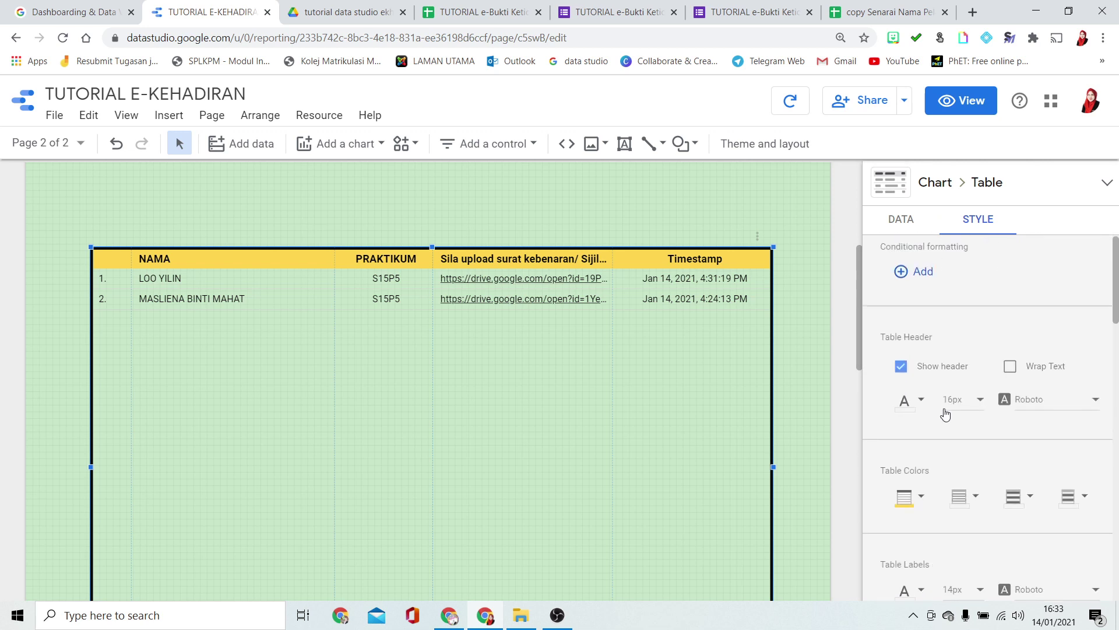
scroll(946, 413, "down", 5)
scroll(945, 414, "down", 3)
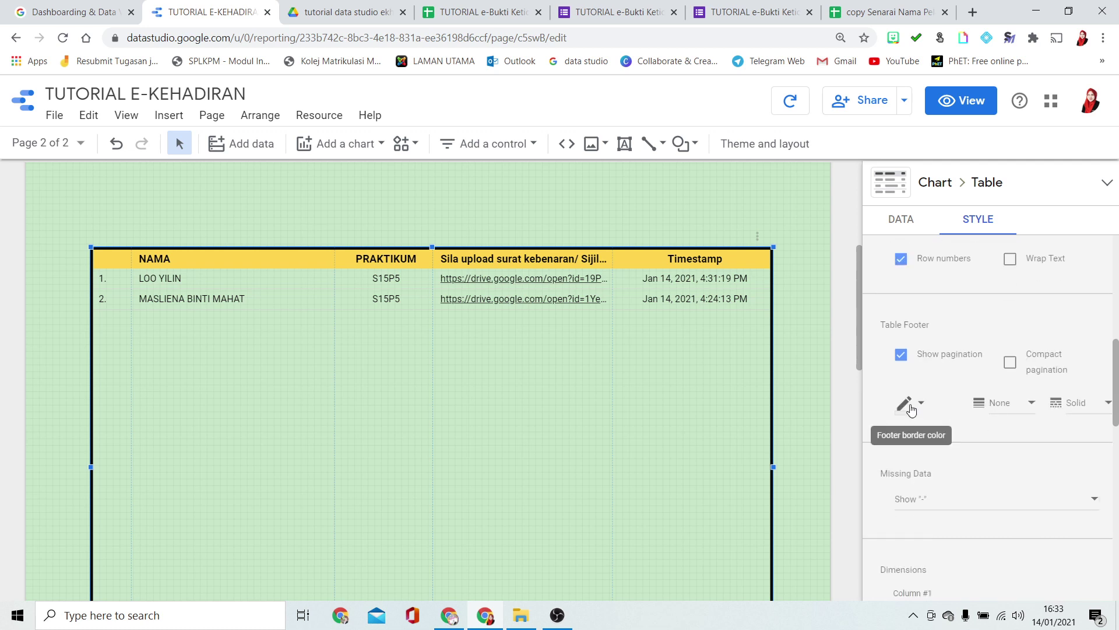
left_click(905, 404)
scroll(915, 326, "down", 5)
left_click(719, 258)
left_click(977, 219)
Set the cell border colour and the table label font colour to black
left_click(965, 439)
left_click(922, 325)
left_click(965, 431)
left_click(922, 324)
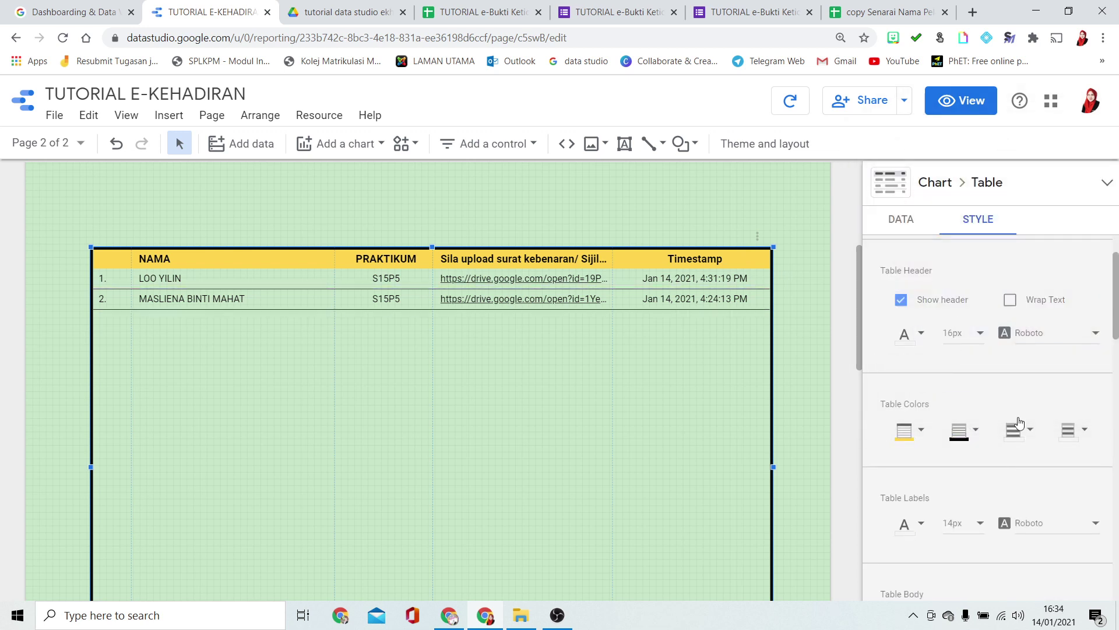
left_click(911, 528)
left_click(920, 419)
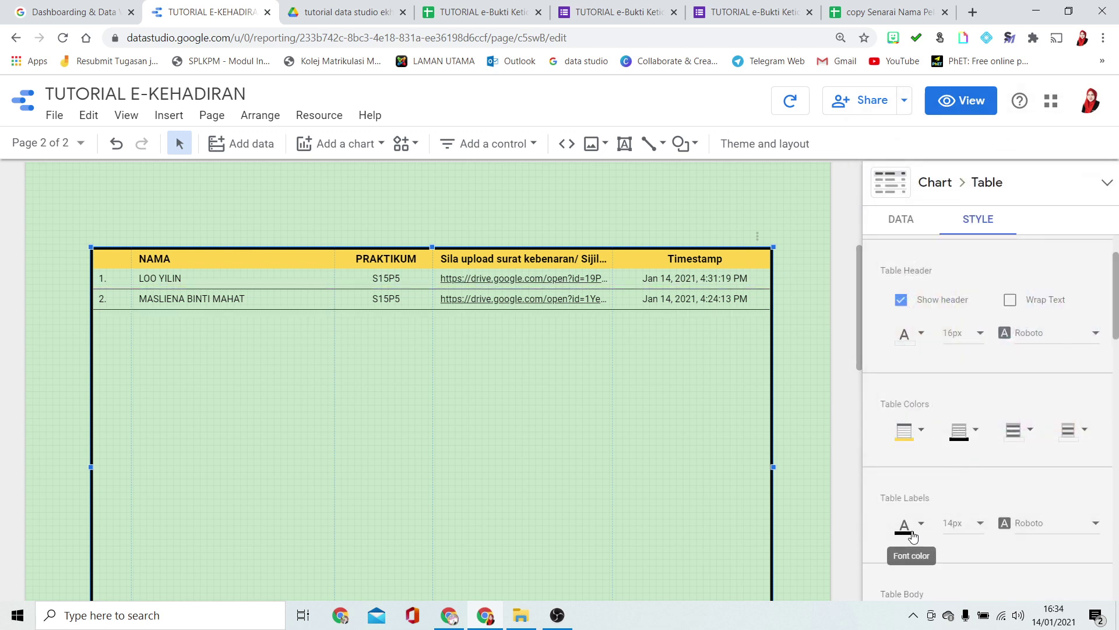
Set the table header font colour to black
left_click(834, 457)
left_click(1054, 225)
scroll(1009, 352, "down", 5)
scroll(1015, 353, "up", 5)
left_click(564, 472)
scroll(969, 295, "down", 3)
scroll(1034, 329, "up", 3)
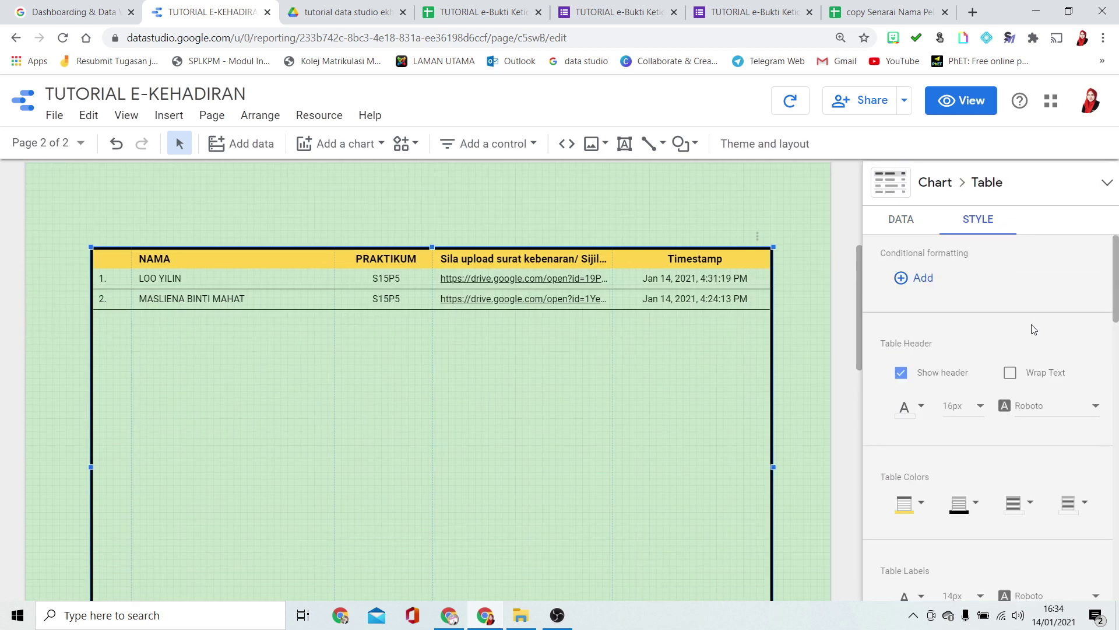
left_click(907, 404)
left_click(902, 150)
scroll(828, 407, "up", 4)
scroll(829, 406, "down", 2)
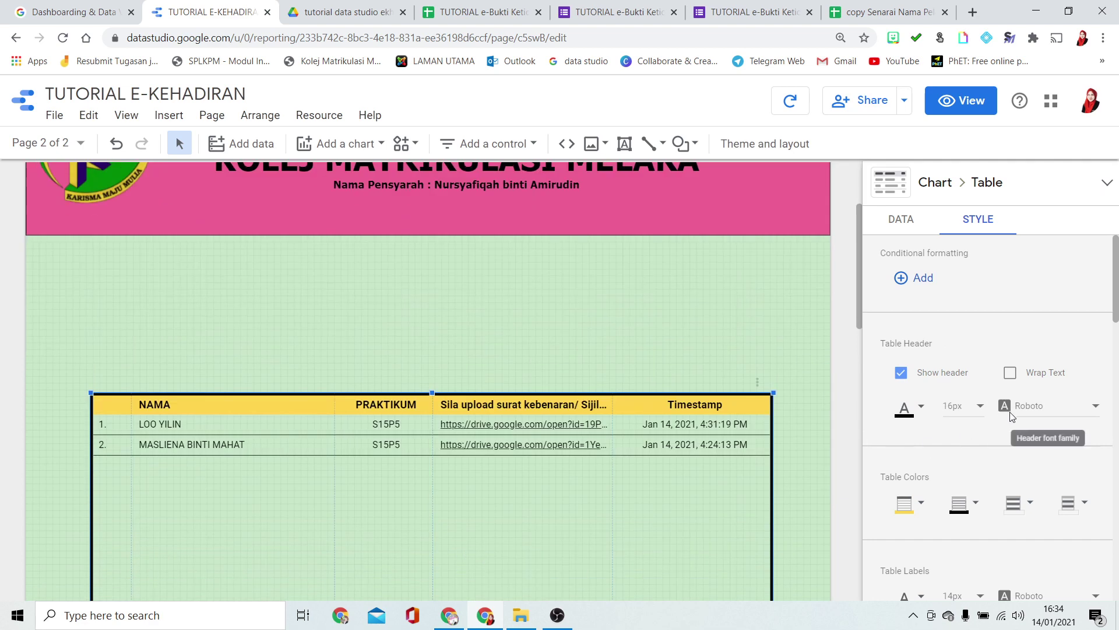
scroll(1011, 416, "down", 4)
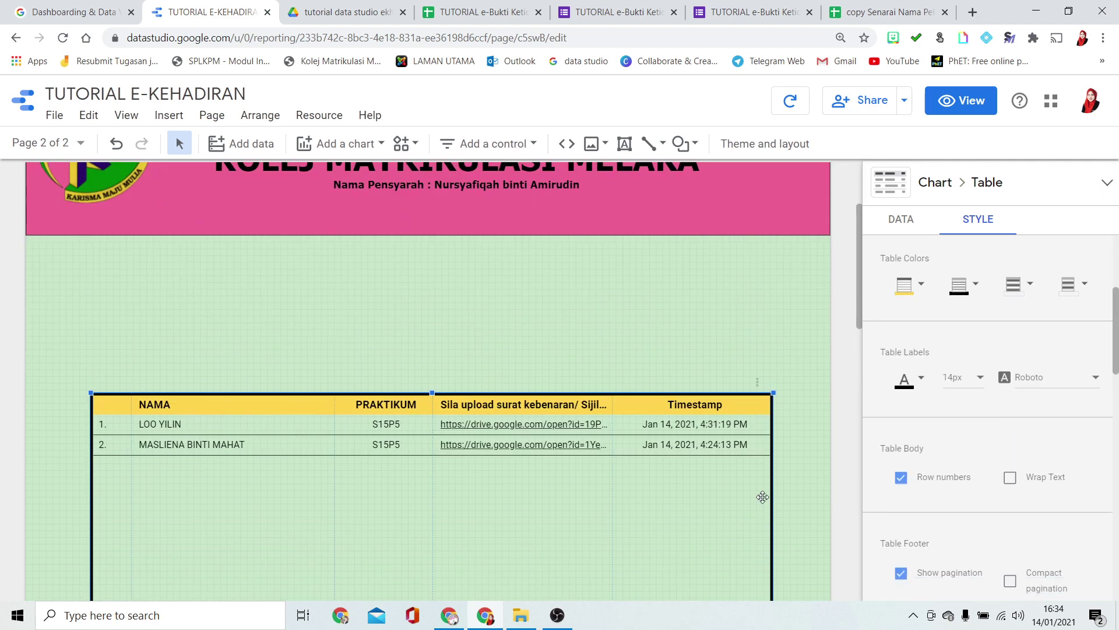
scroll(762, 497, "down", 3)
Deselect the evidence table and bring up the finished example report window
left_click(799, 382)
scroll(607, 510, "down", 3)
scroll(611, 502, "up", 2)
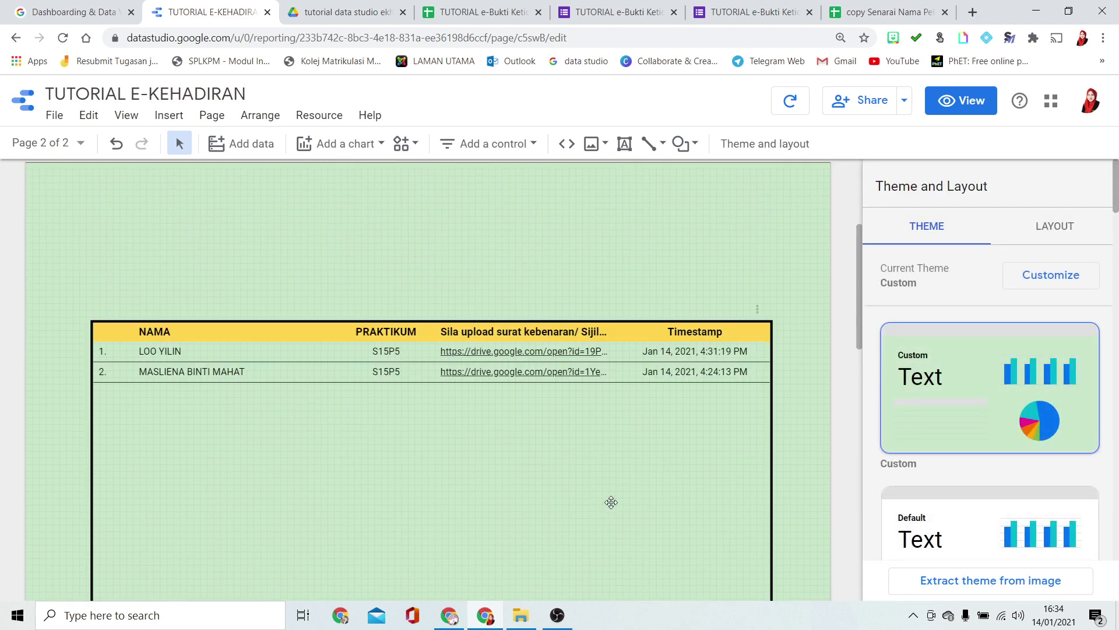
scroll(611, 502, "up", 3)
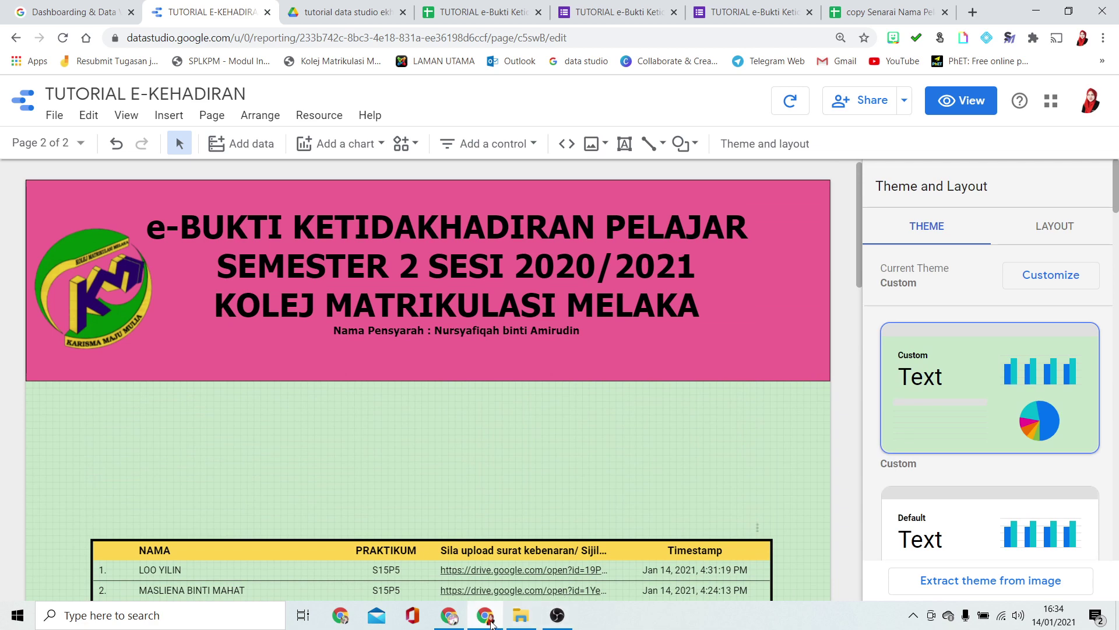
mouse_move(459, 624)
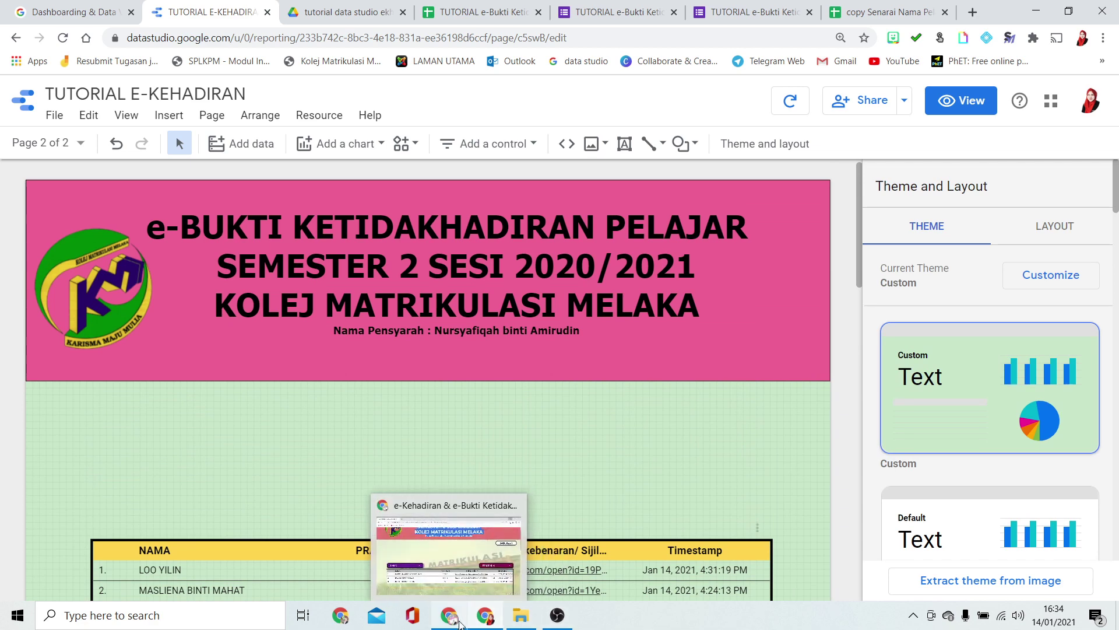
left_click(432, 533)
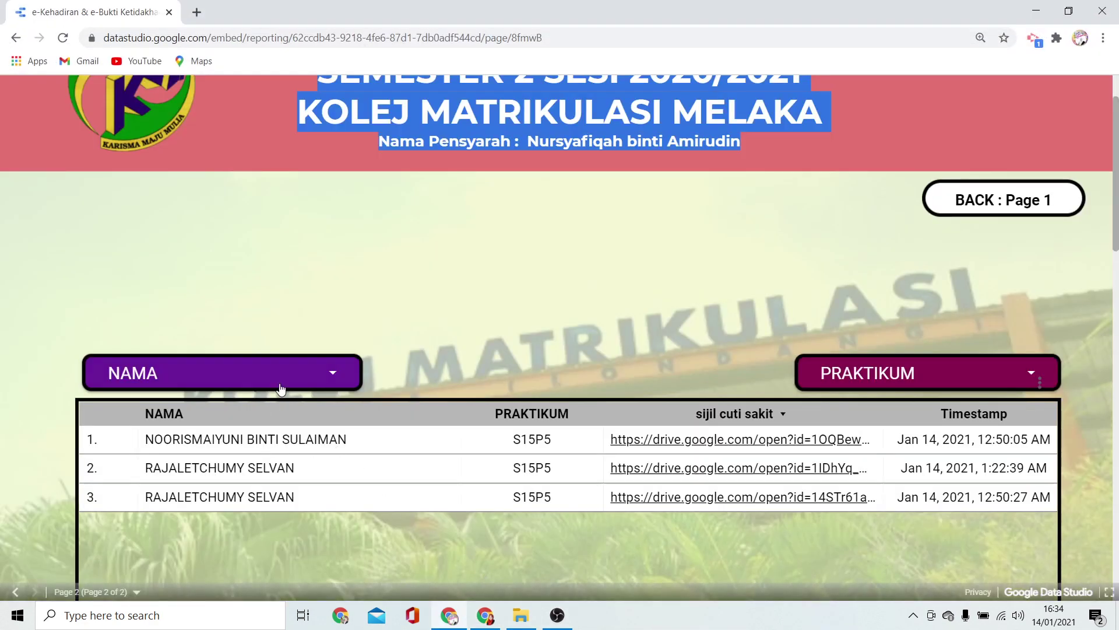
Narrow the NAMA filter to one searched student only, then return to the editor
left_click(317, 366)
scroll(236, 484, "down", 5)
scroll(233, 494, "up", 5)
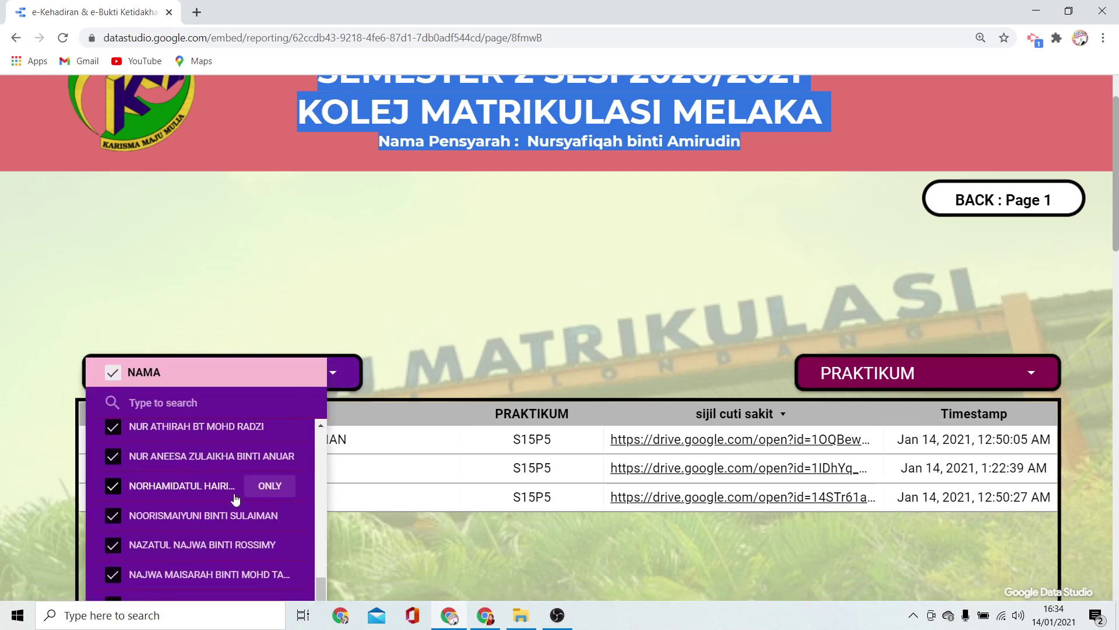
left_click(246, 404)
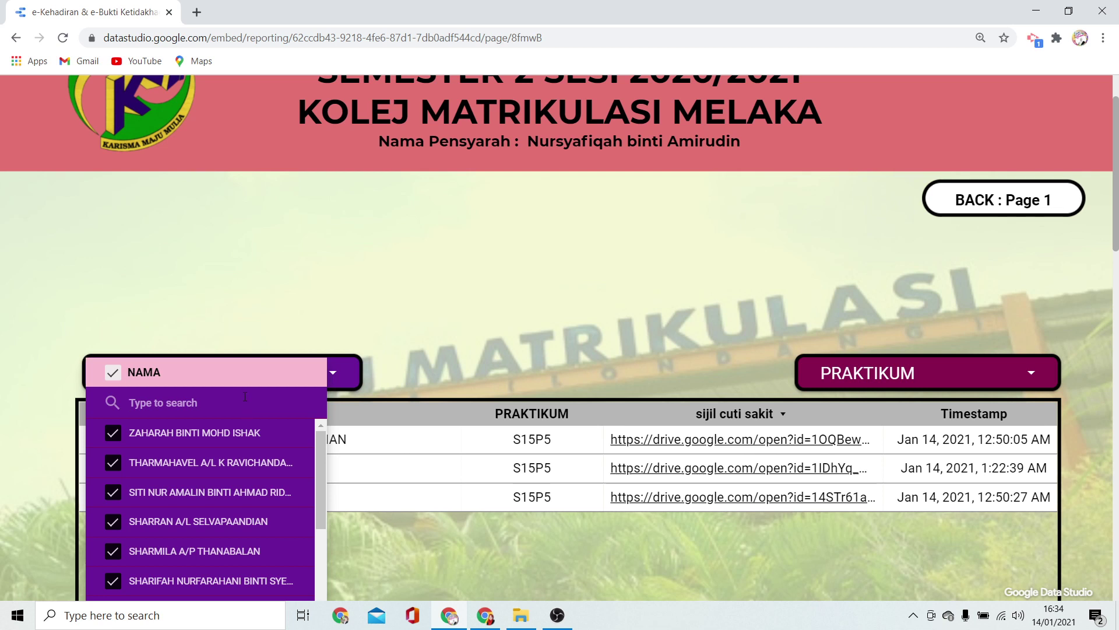
type("hasnu")
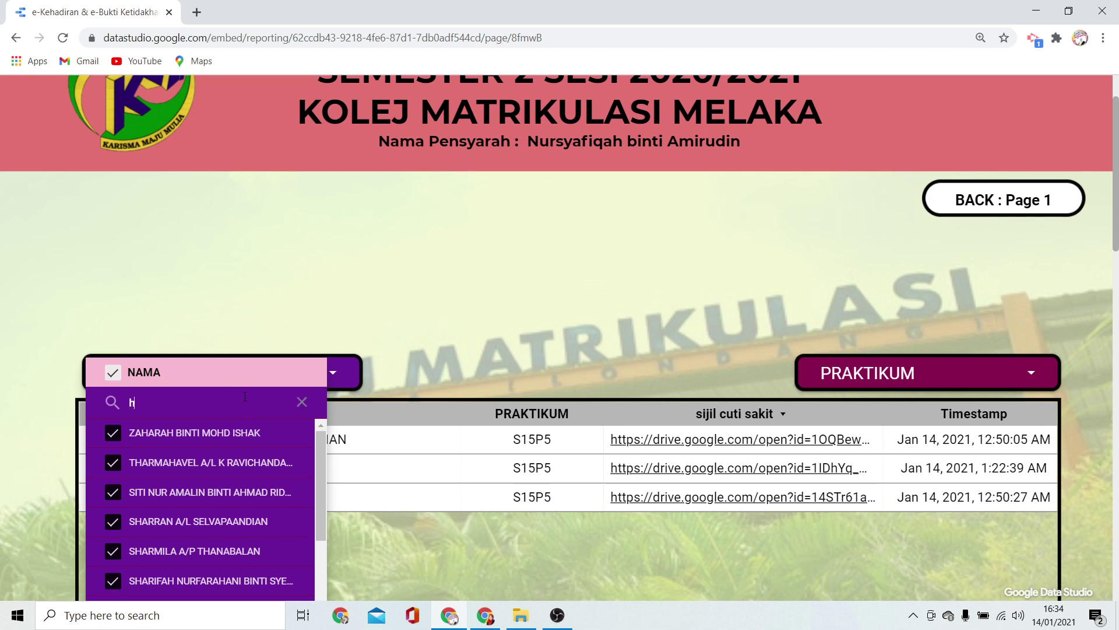
key("BackSpace")
type("bu")
mouse_move(260, 441)
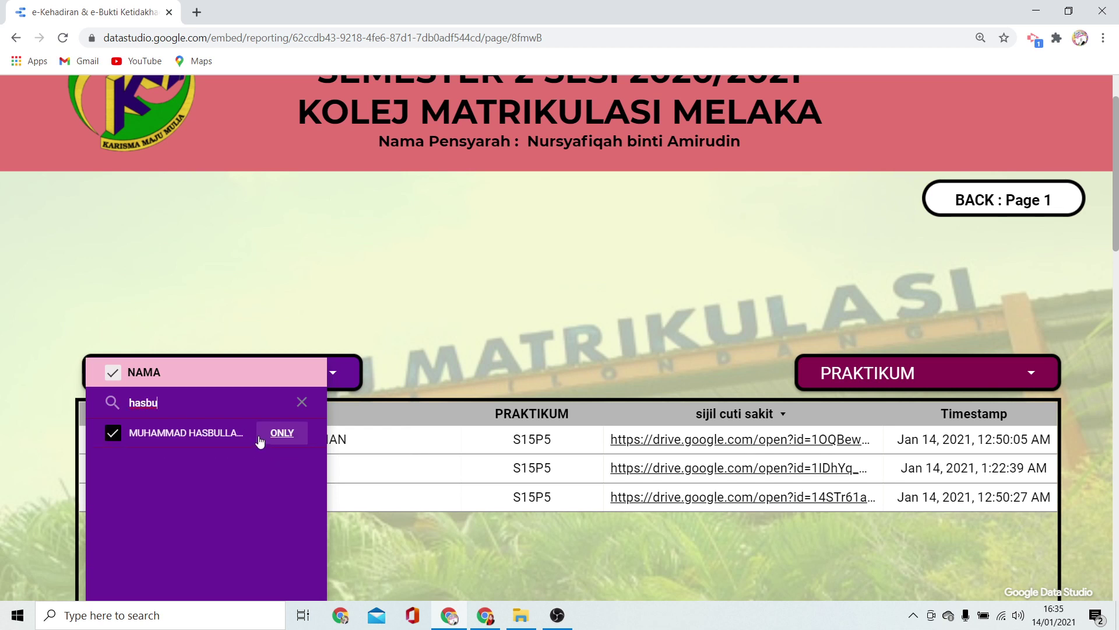
left_click(281, 434)
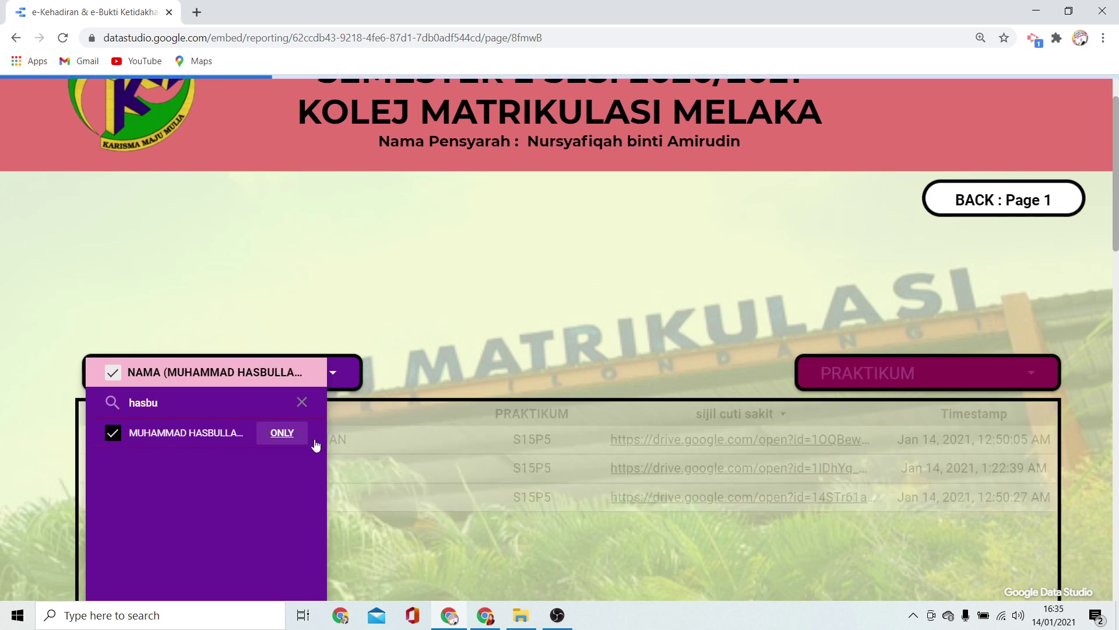
left_click(481, 512)
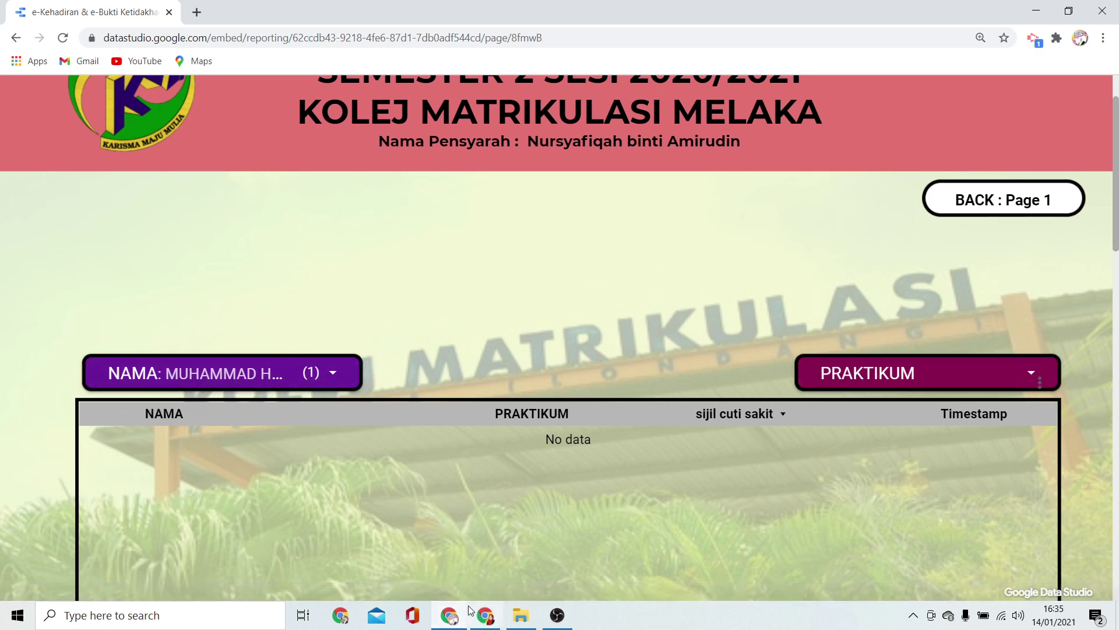
mouse_move(492, 616)
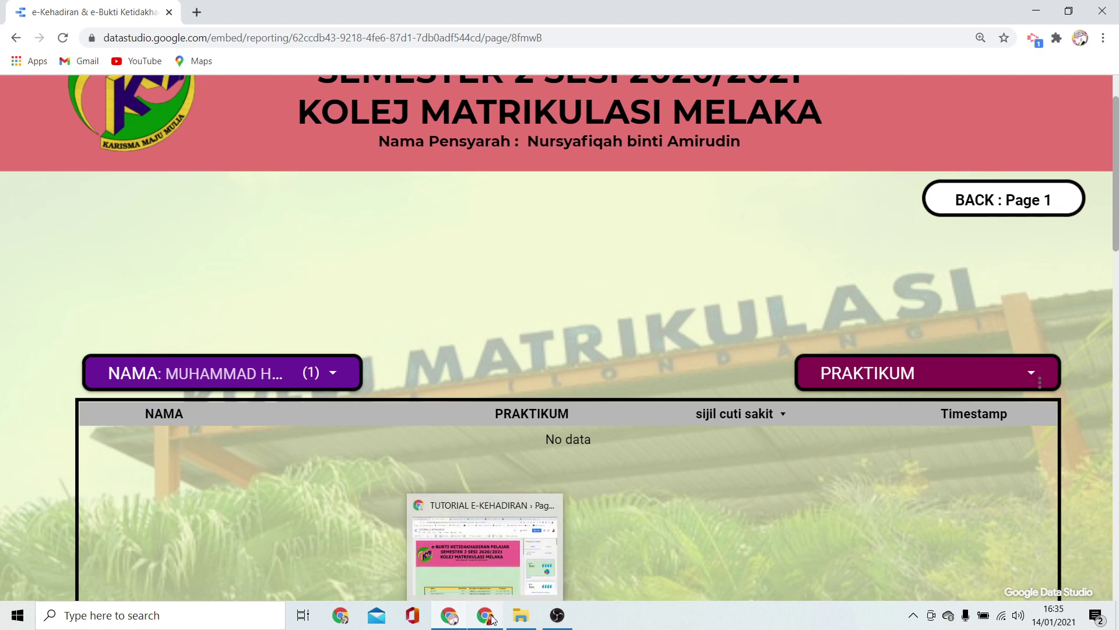
left_click(488, 619)
Place a NAMA drop-down list control above the evidence table and preview its names
scroll(563, 466, "down", 3)
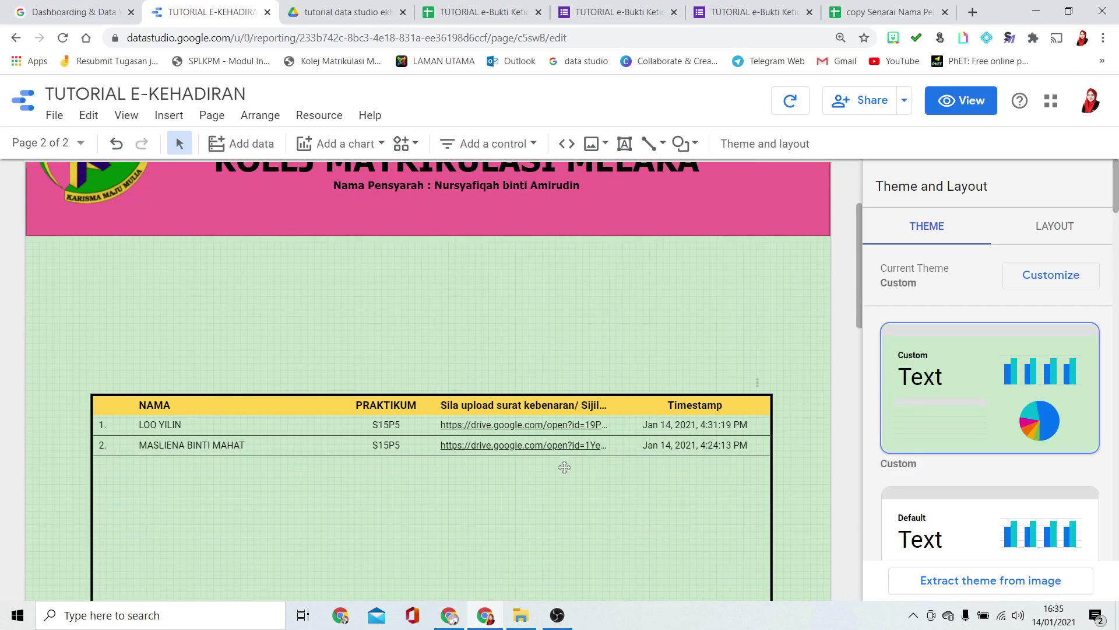
left_click(520, 141)
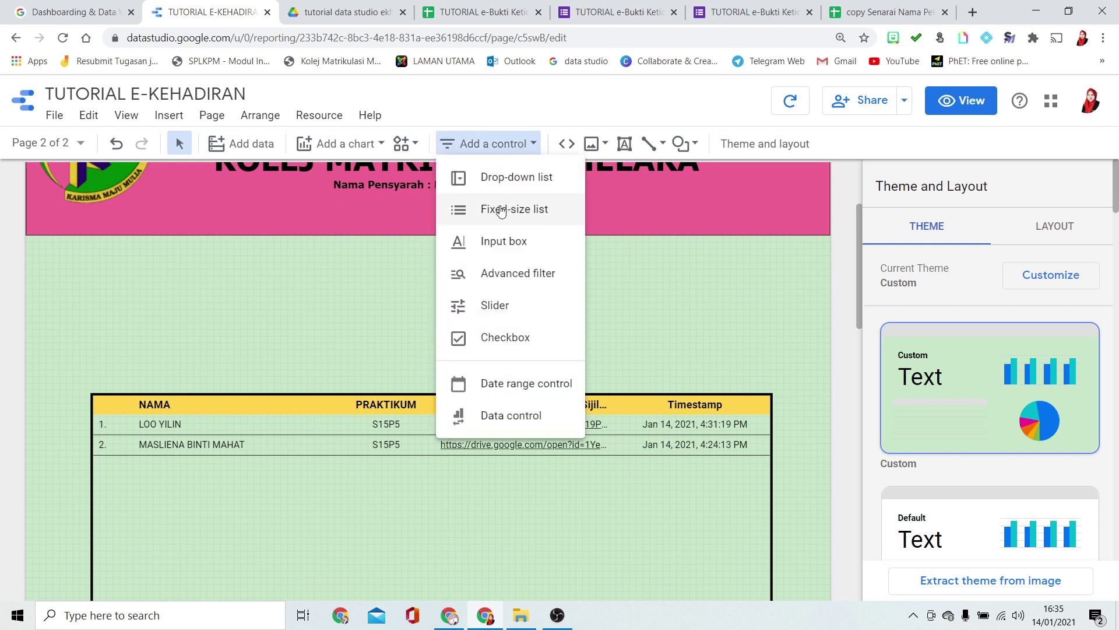
left_click(516, 177)
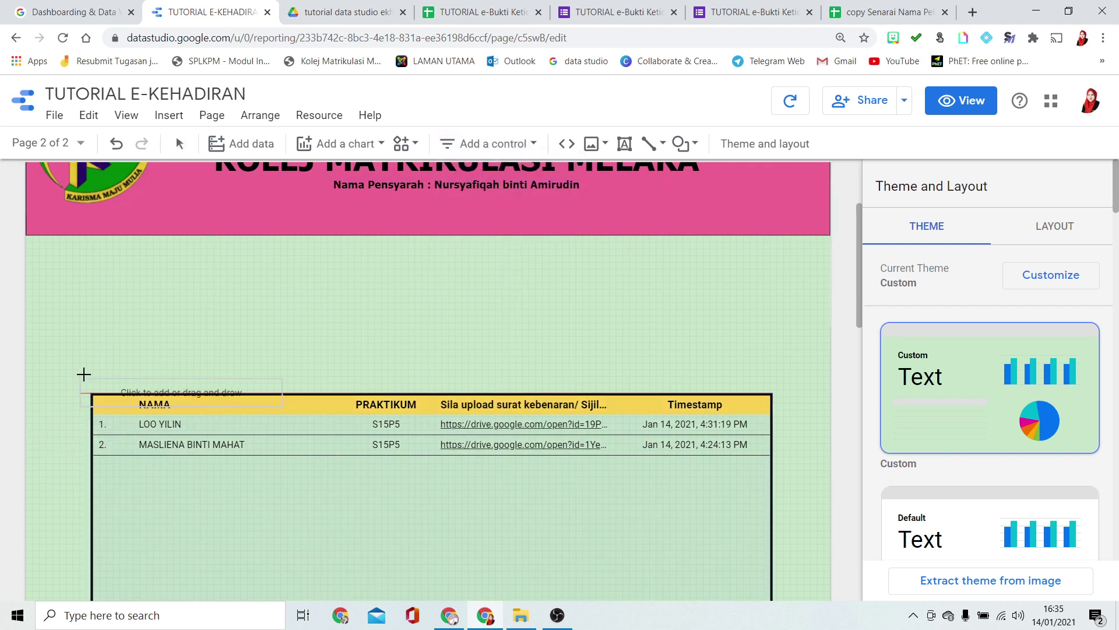
left_click(99, 351)
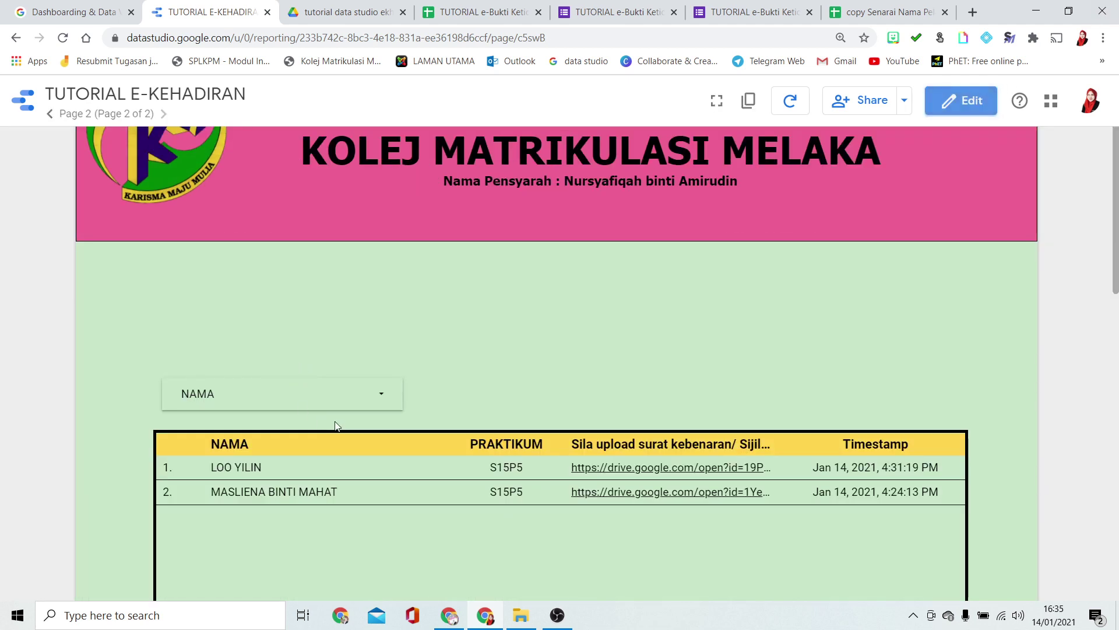
left_click(367, 395)
scroll(353, 513, "down", 4)
scroll(347, 505, "up", 4)
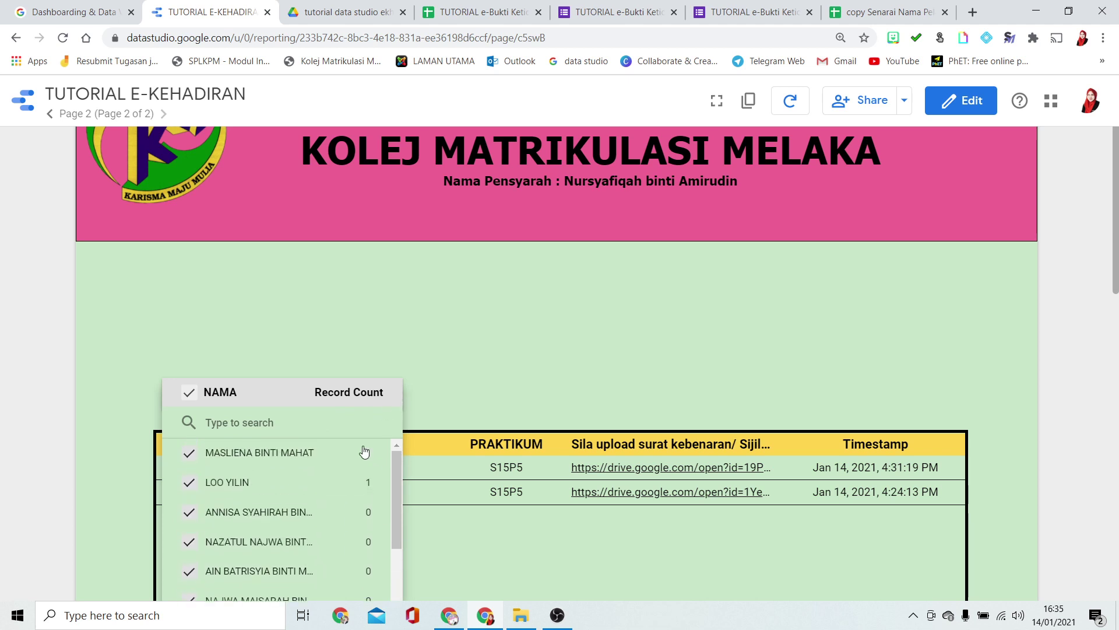
mouse_move(363, 456)
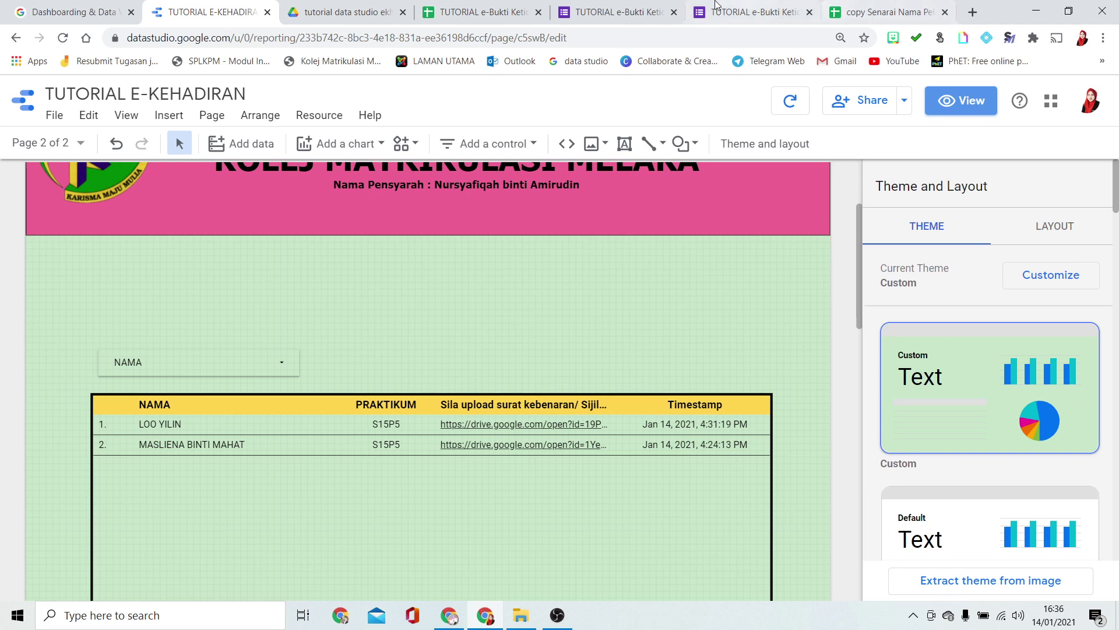
Submit another evidence form response with ddd.JPG uploaded as the attachment
left_click(752, 12)
left_click(405, 194)
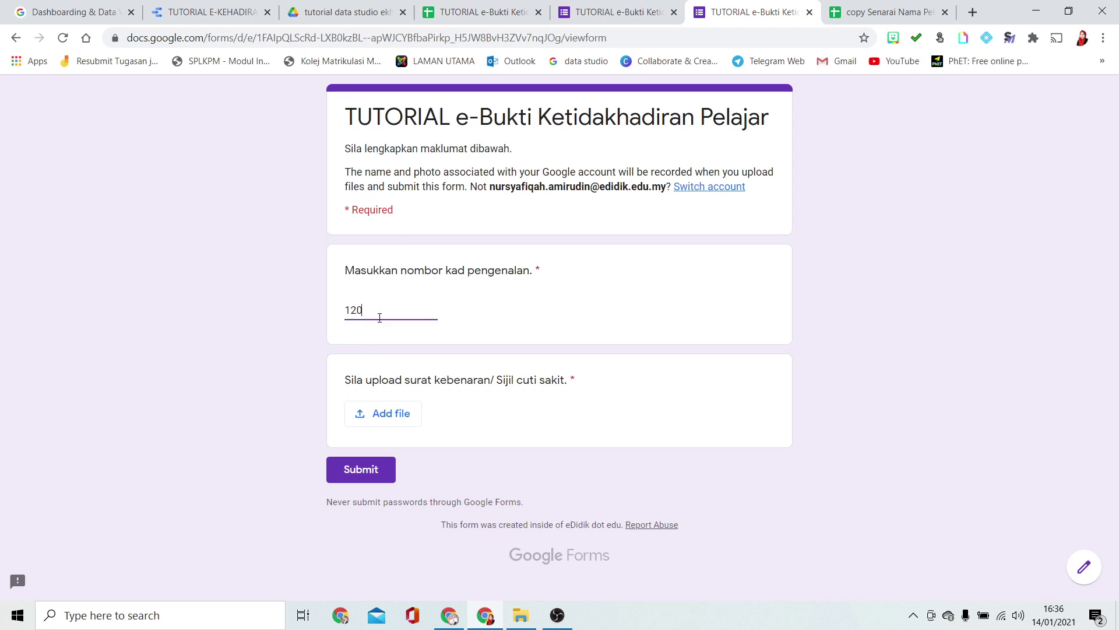
left_click(382, 413)
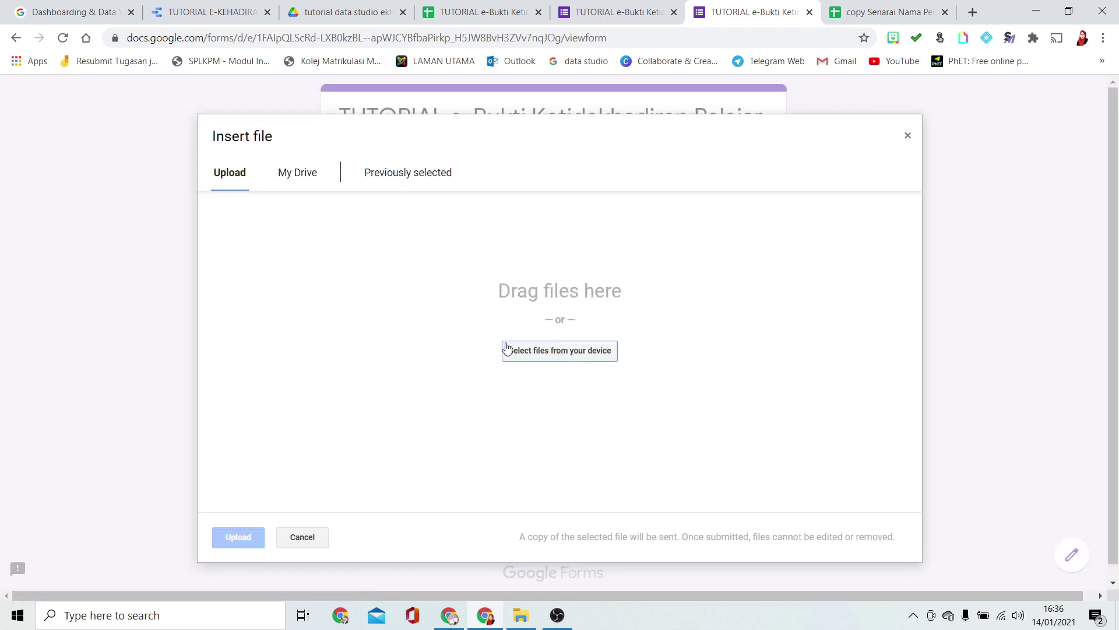
left_click(513, 350)
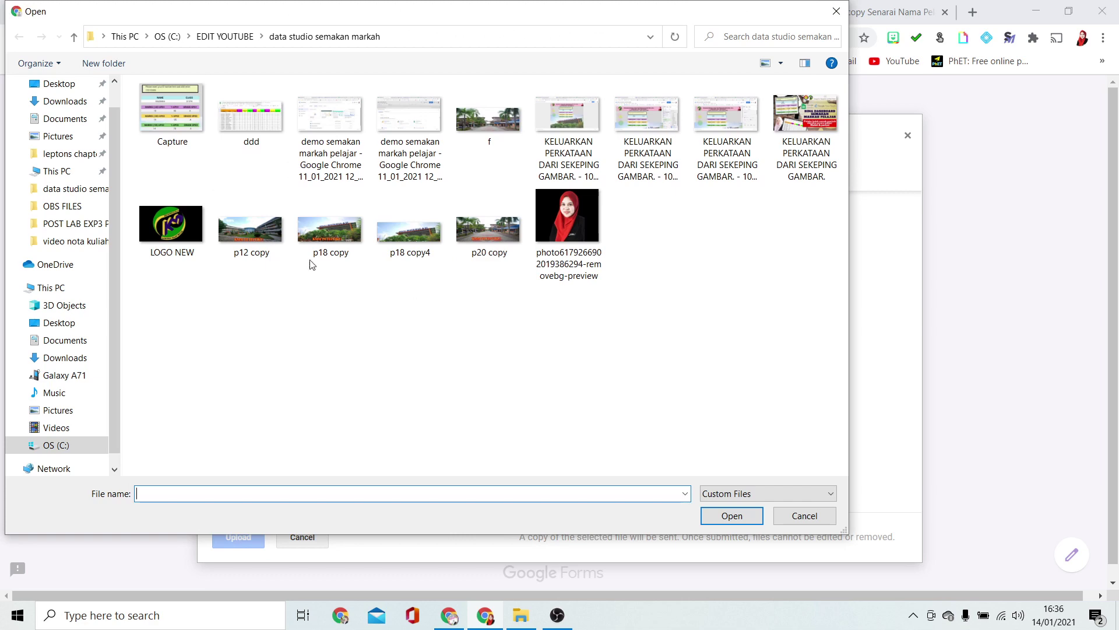
left_click(240, 125)
left_click(730, 516)
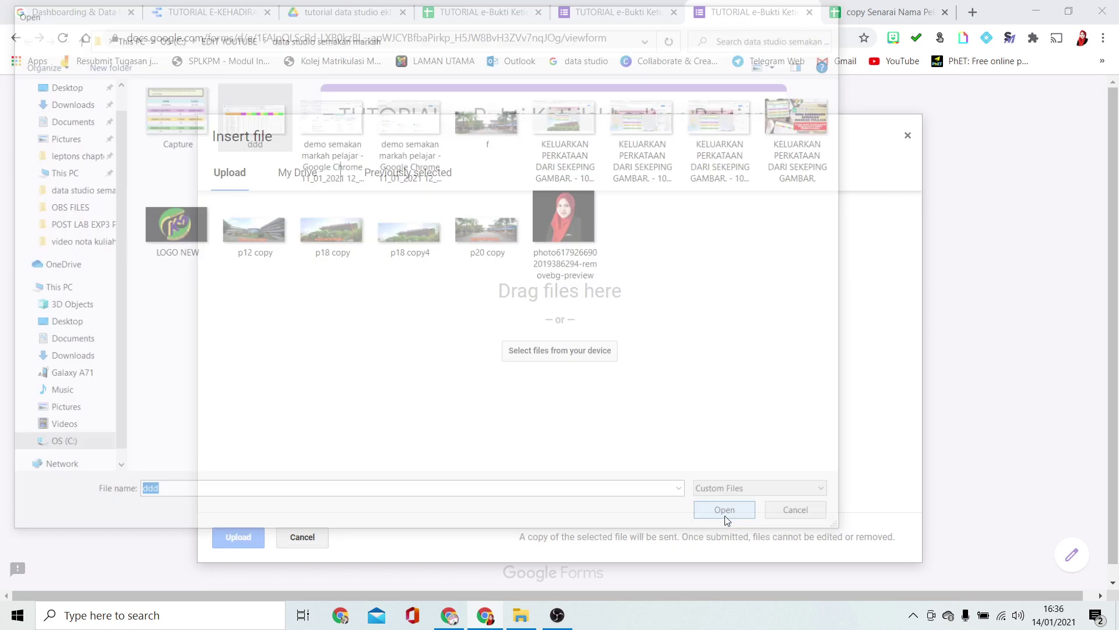
left_click(252, 547)
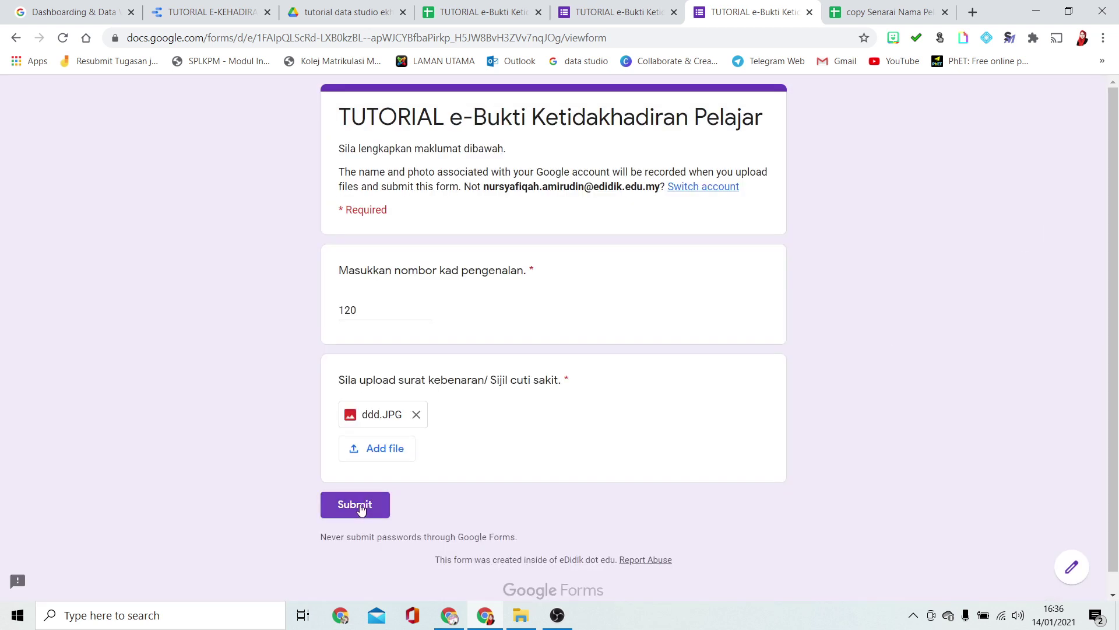
left_click(362, 508)
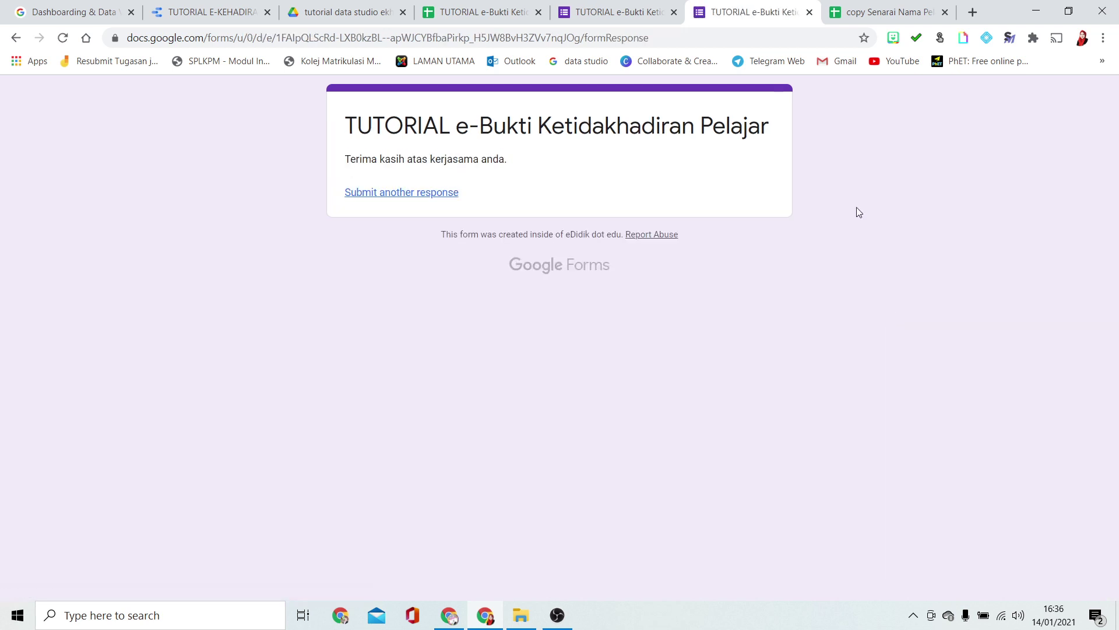
left_click(245, 7)
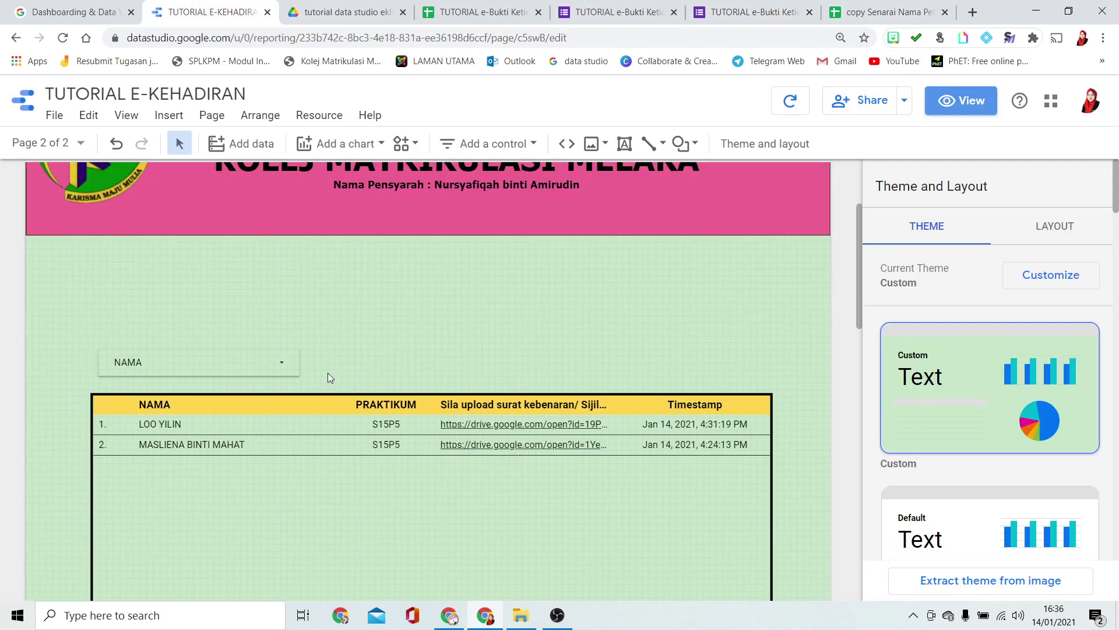
Refresh data to show the 4:36:22 PM response, then test the NAMA filter in View mode
left_click(790, 100)
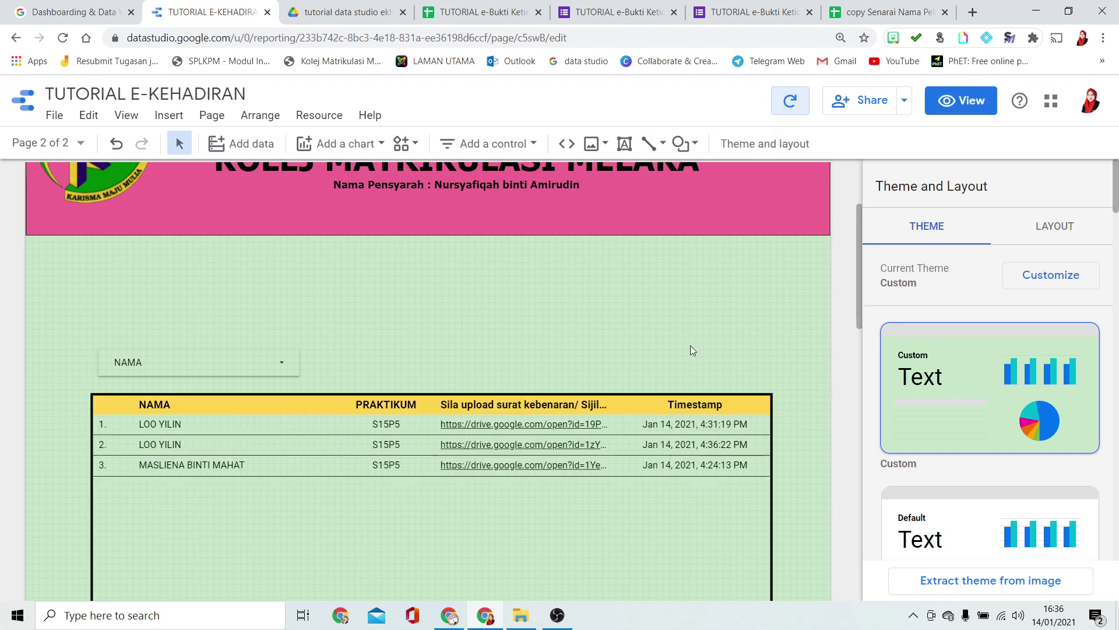
scroll(680, 373, "down", 3)
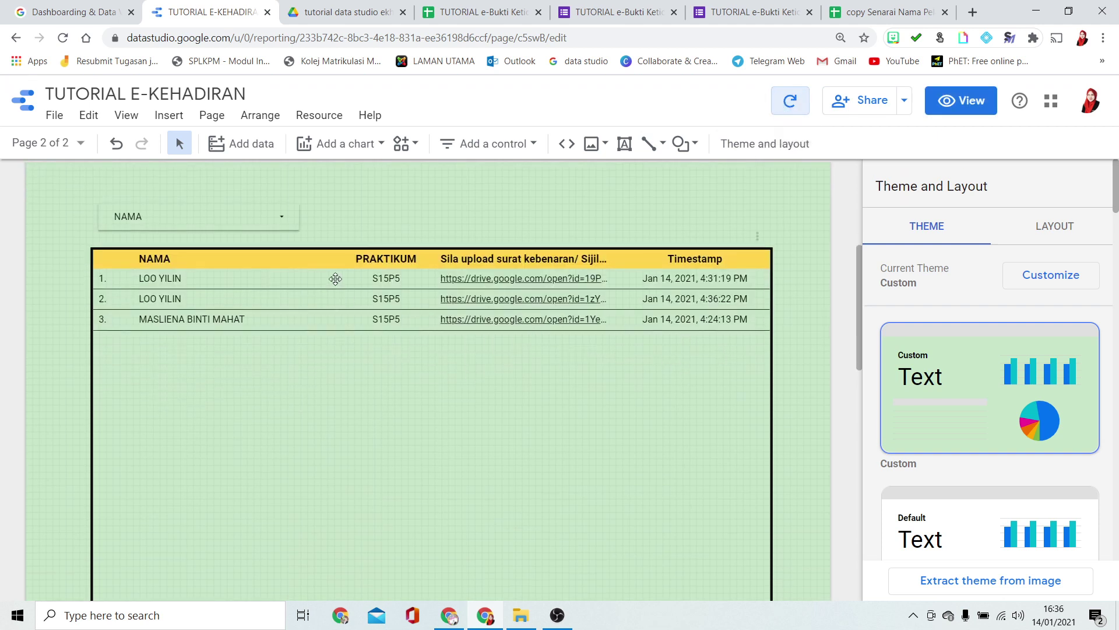
left_click(961, 100)
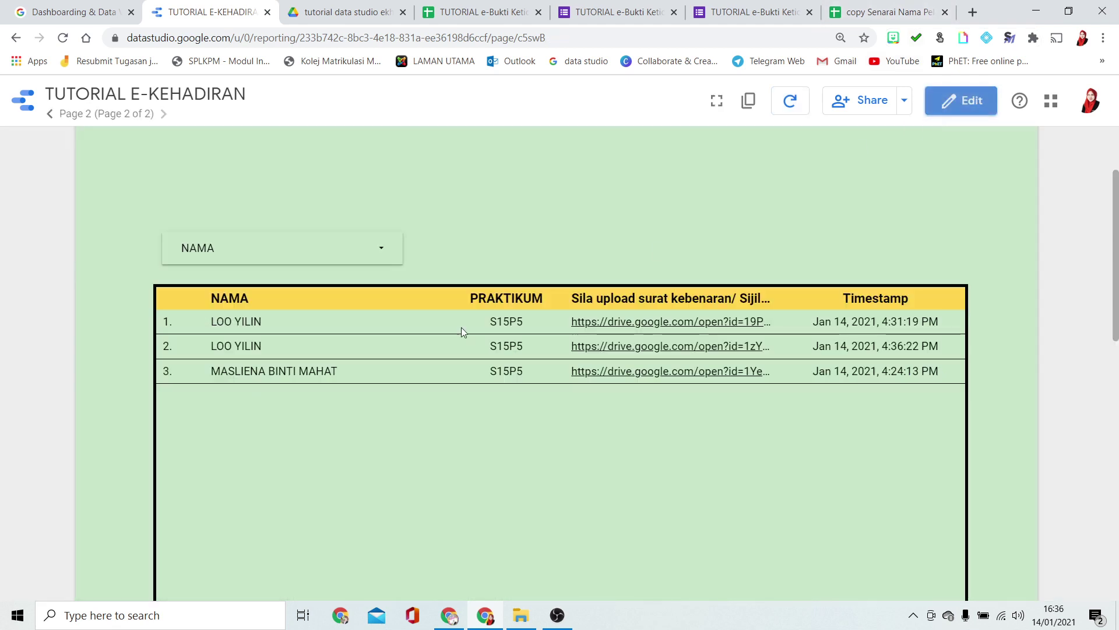
left_click(330, 258)
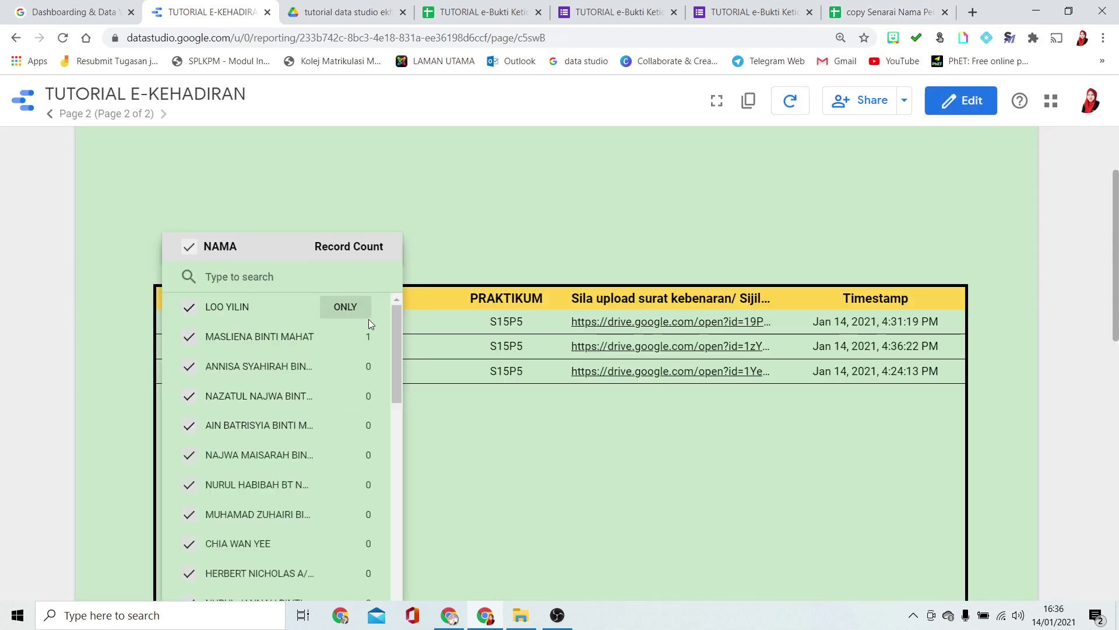
left_click(755, 174)
scroll(750, 267, "up", 4)
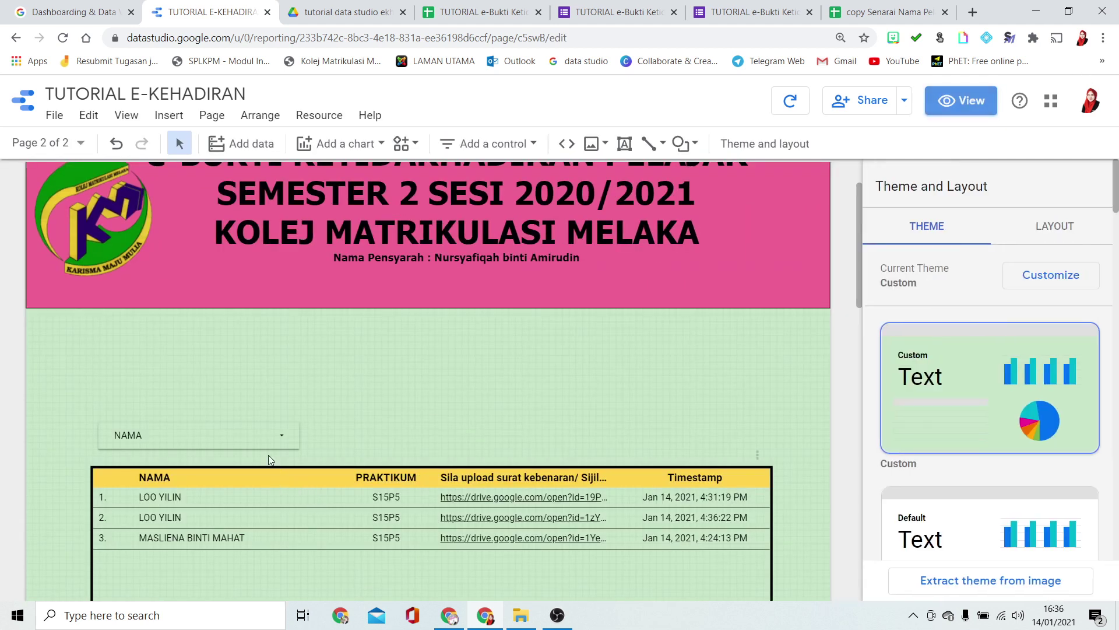
Set the NAMA filter's header text to black, checkbox fill to pink and checkbox border to black
left_click(254, 432)
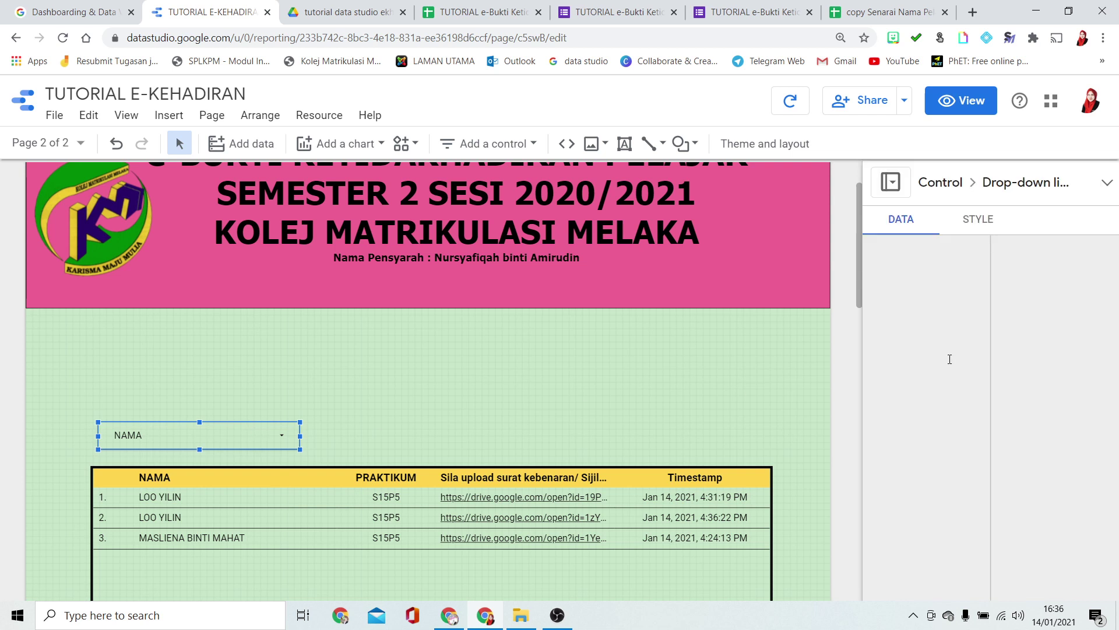
left_click(978, 220)
scroll(937, 425, "down", 3)
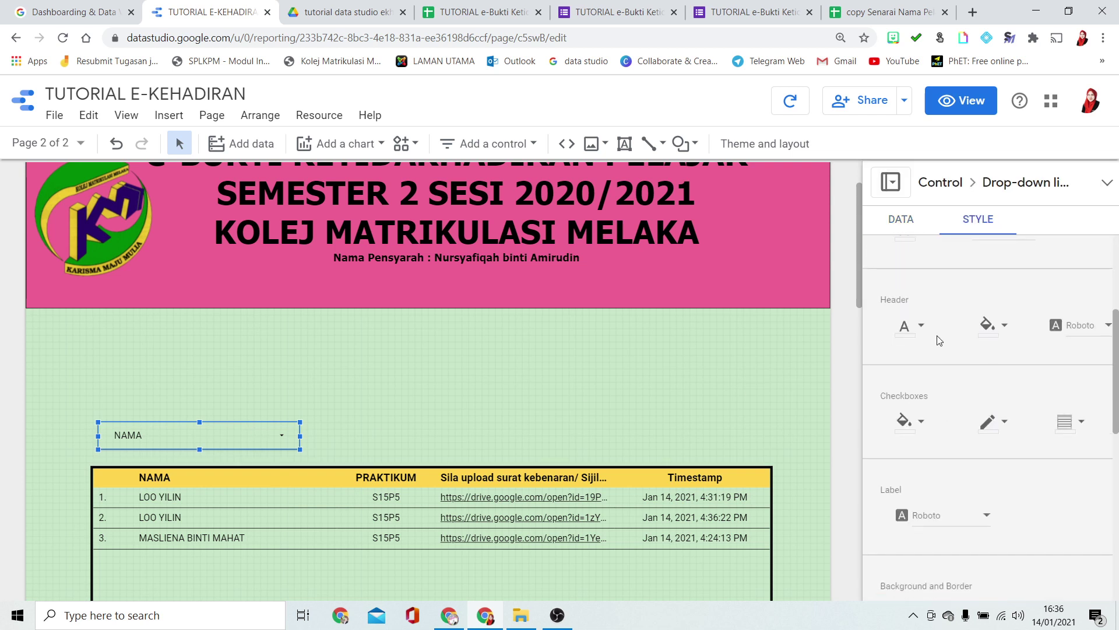
left_click(911, 328)
left_click(930, 228)
left_click(991, 326)
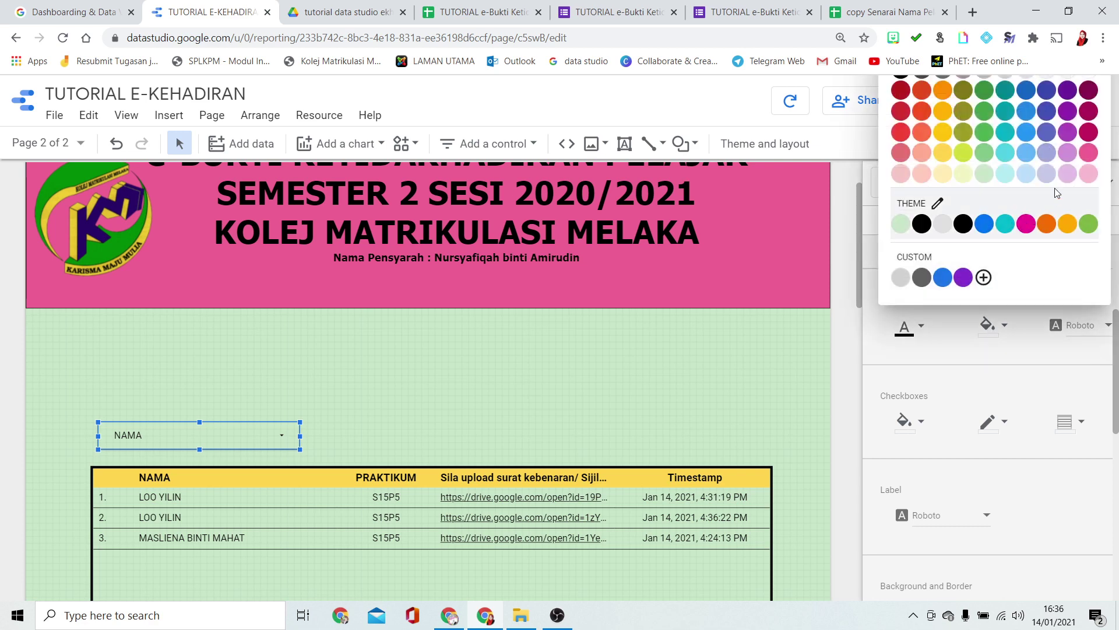
left_click(904, 421)
left_click(904, 421)
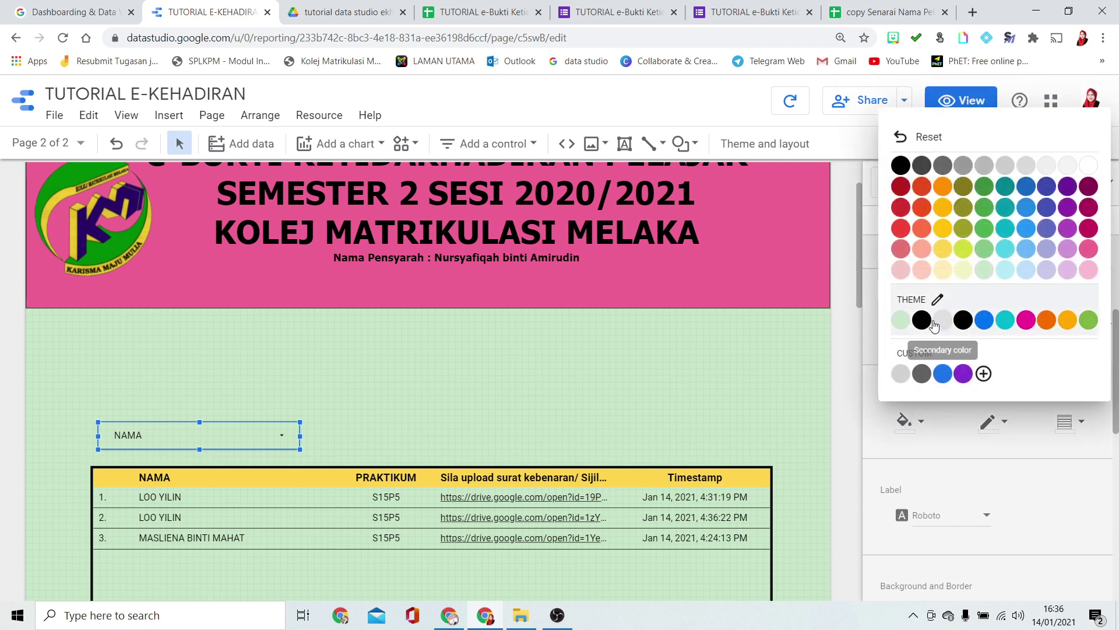
left_click(1088, 249)
left_click(985, 430)
left_click(919, 318)
Give the NAMA filter a dark purple background
scroll(910, 350, "down", 3)
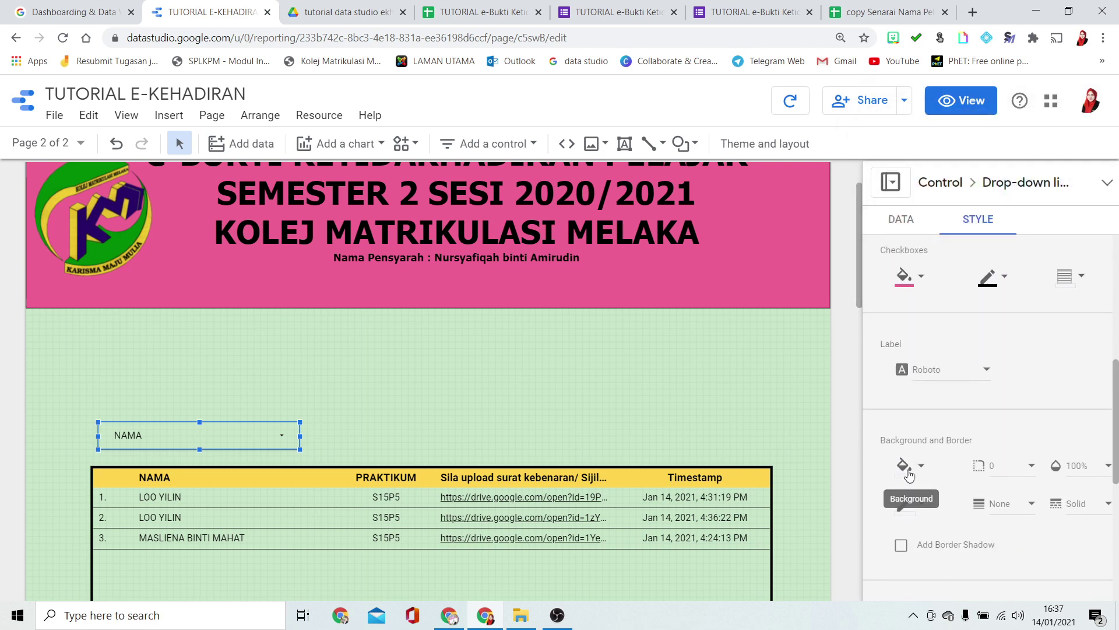
left_click(909, 475)
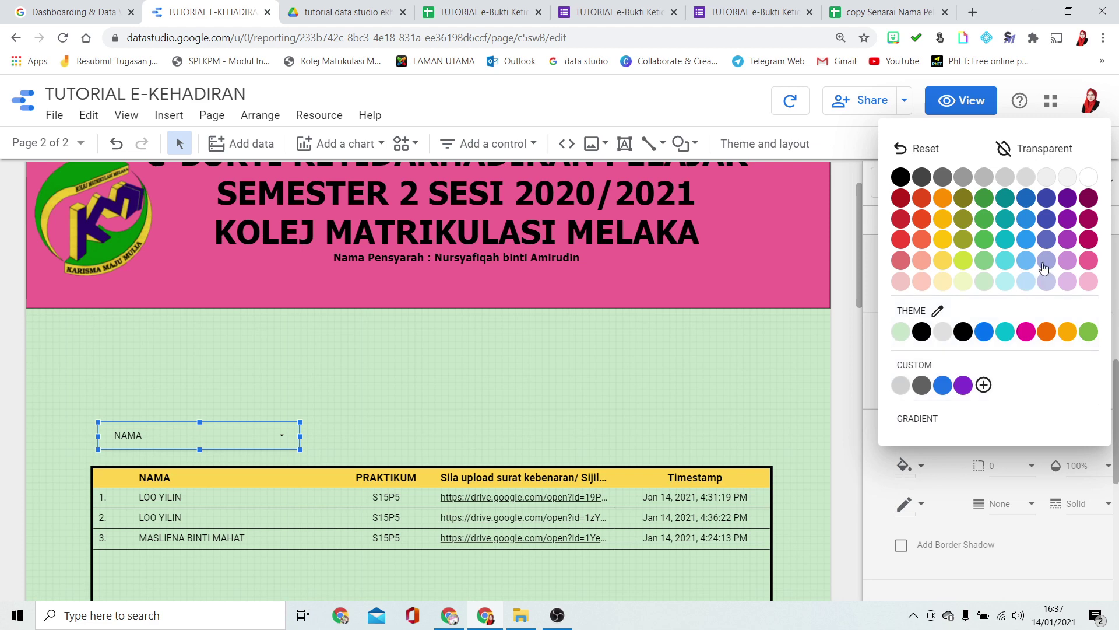
left_click(1068, 259)
left_click(909, 470)
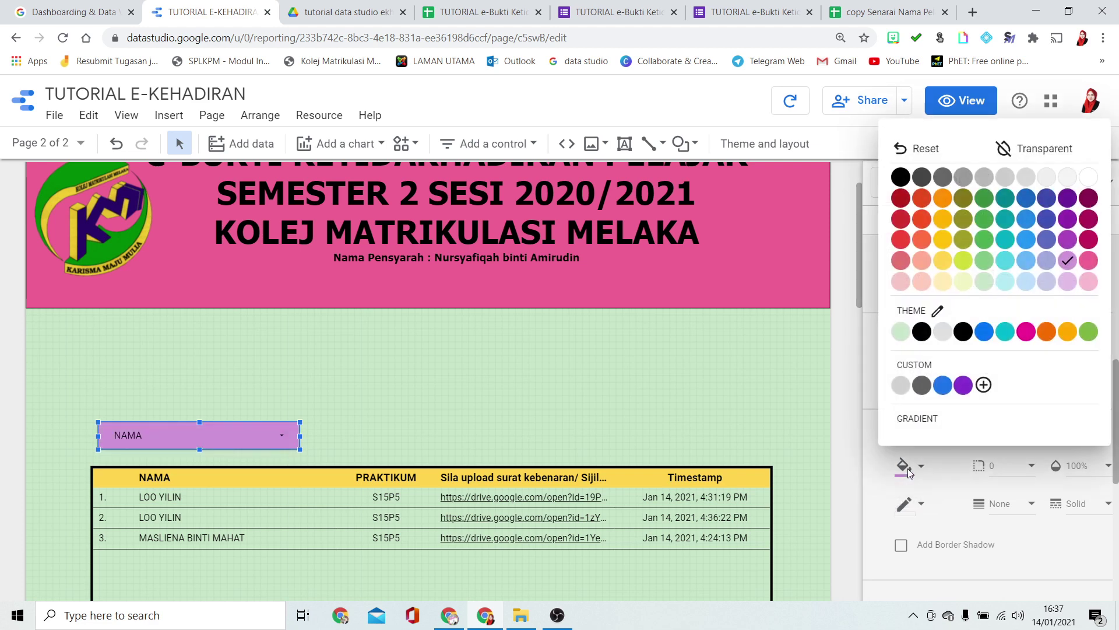
left_click(1070, 221)
Make the NAMA header font pink and the filter label text white
scroll(901, 350, "up", 3)
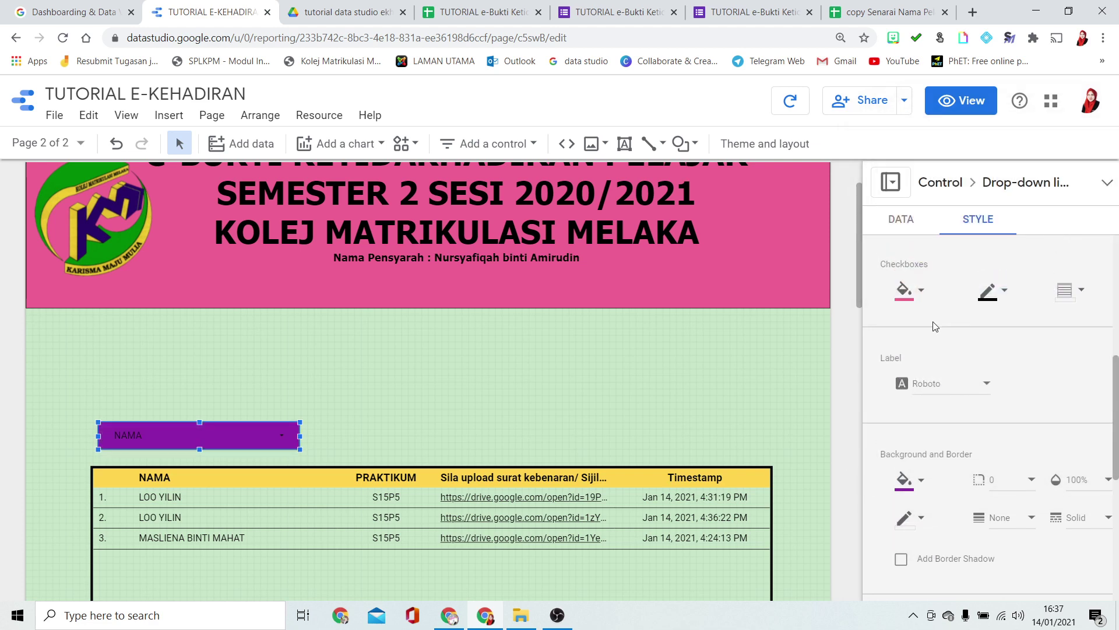
left_click(903, 337)
left_click(926, 246)
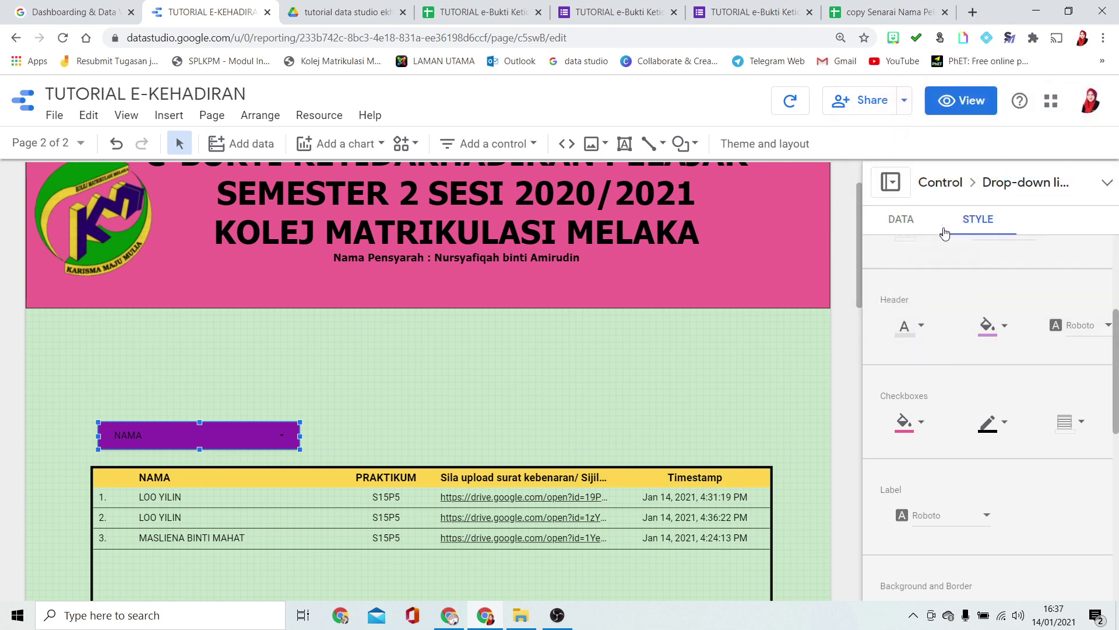
scroll(920, 380, "up", 4)
scroll(920, 381, "down", 2)
left_click(905, 473)
left_click(931, 380)
left_click(920, 376)
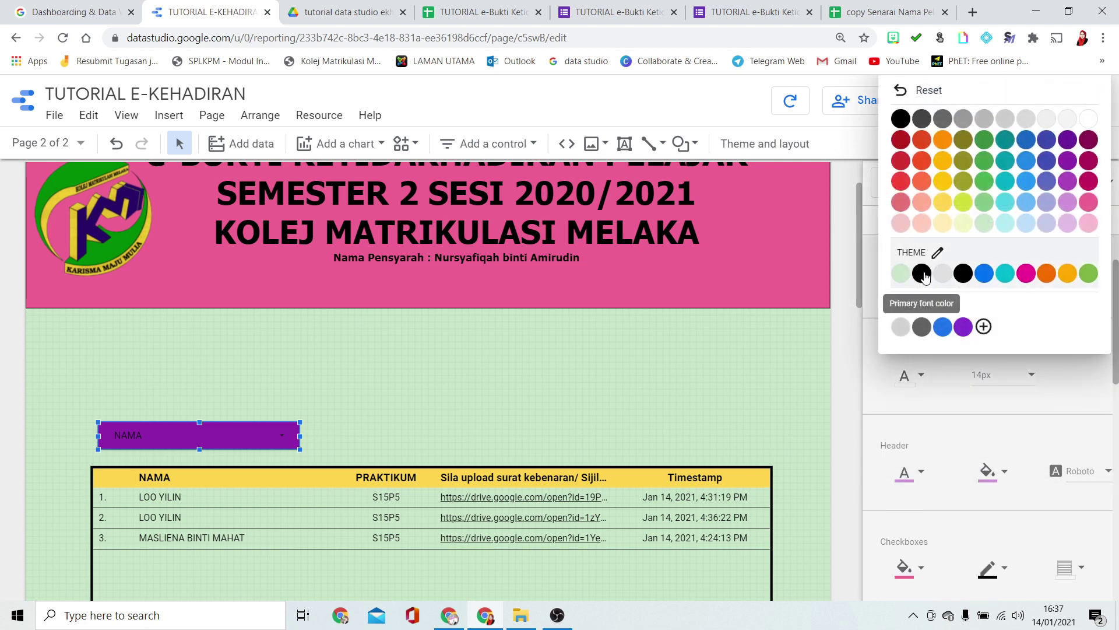
left_click(924, 274)
left_click(896, 384)
left_click(936, 285)
Enlarge the NAMA filter text to 18px
scroll(947, 457, "down", 5)
scroll(949, 457, "down", 4)
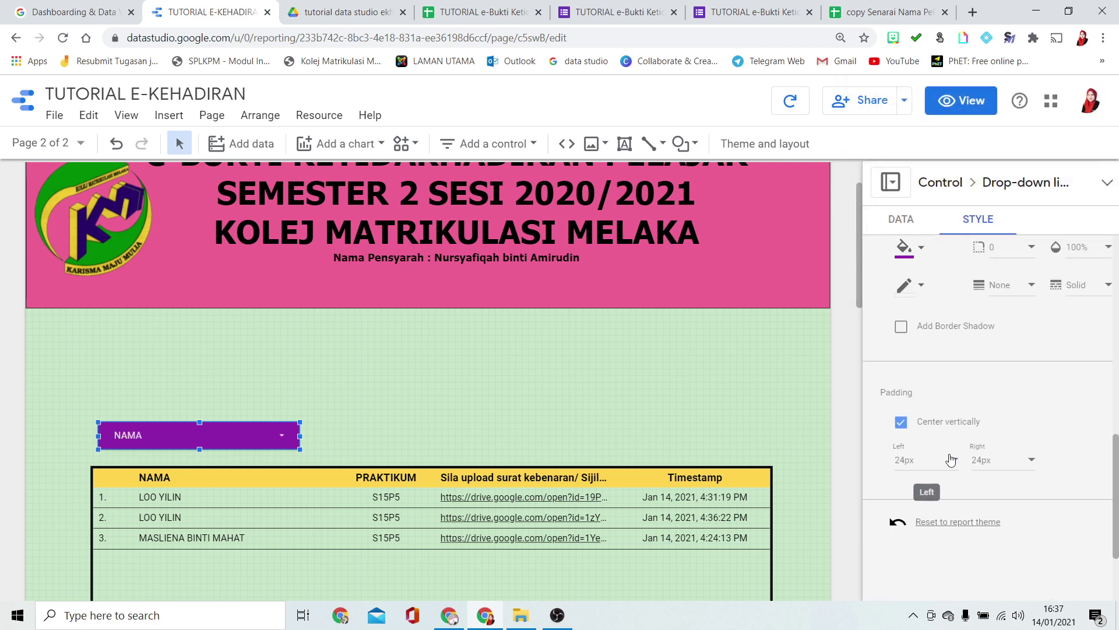
scroll(985, 443, "up", 10)
left_click(985, 445)
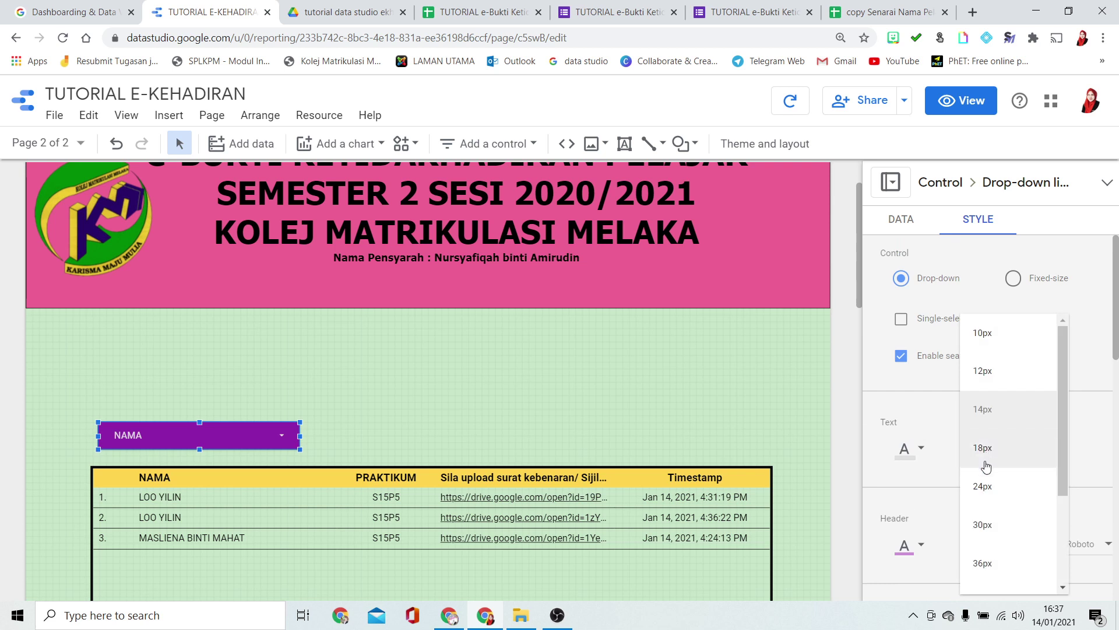
left_click(989, 454)
Round the NAMA filter's corners to radius 15 and set its border weight to 4
scroll(936, 473, "down", 4)
scroll(936, 466, "down", 4)
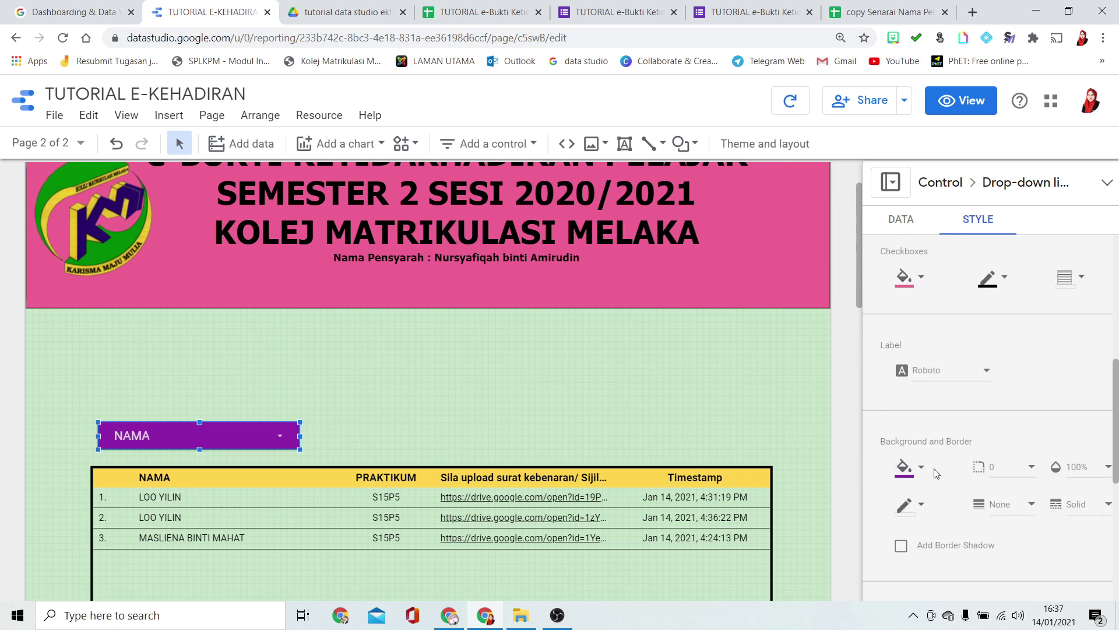
left_click(1001, 401)
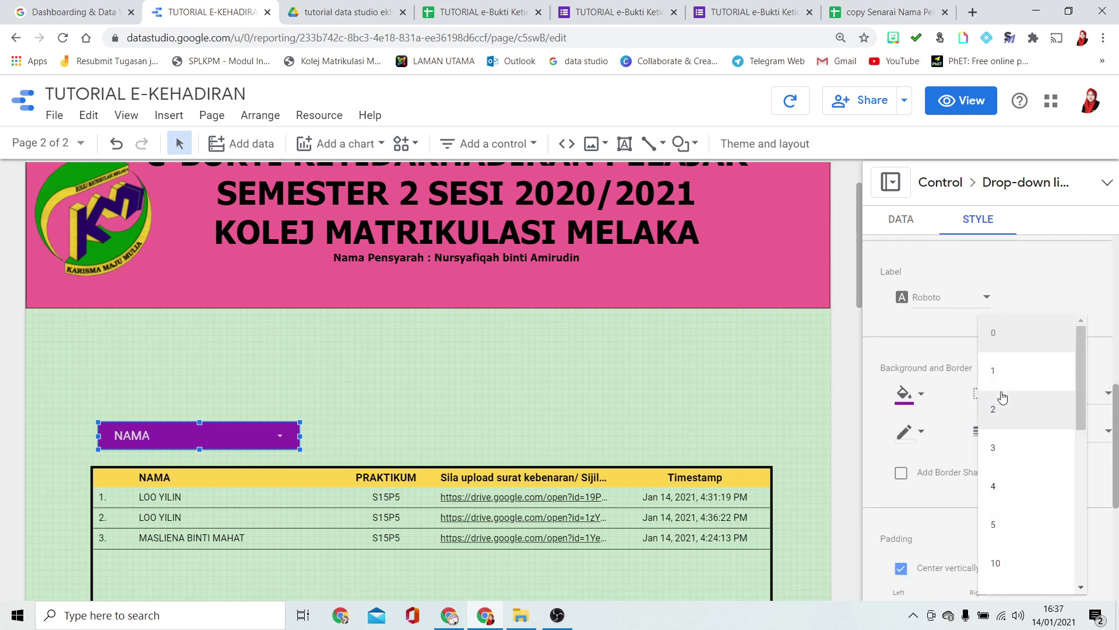
left_click(996, 565)
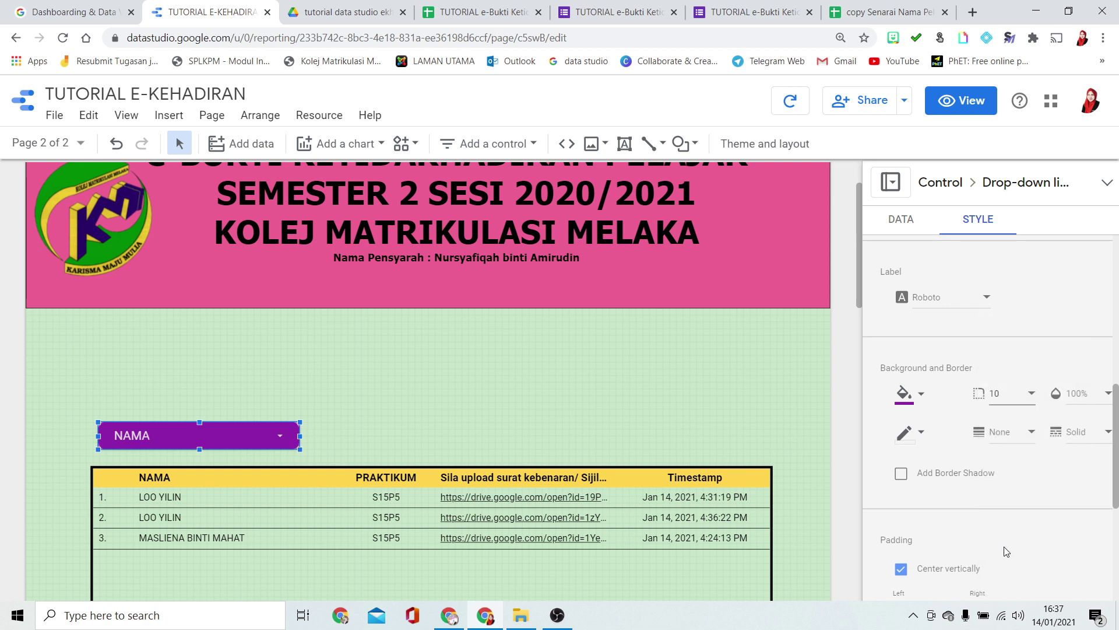
left_click(1020, 395)
left_click(1000, 431)
left_click(1003, 434)
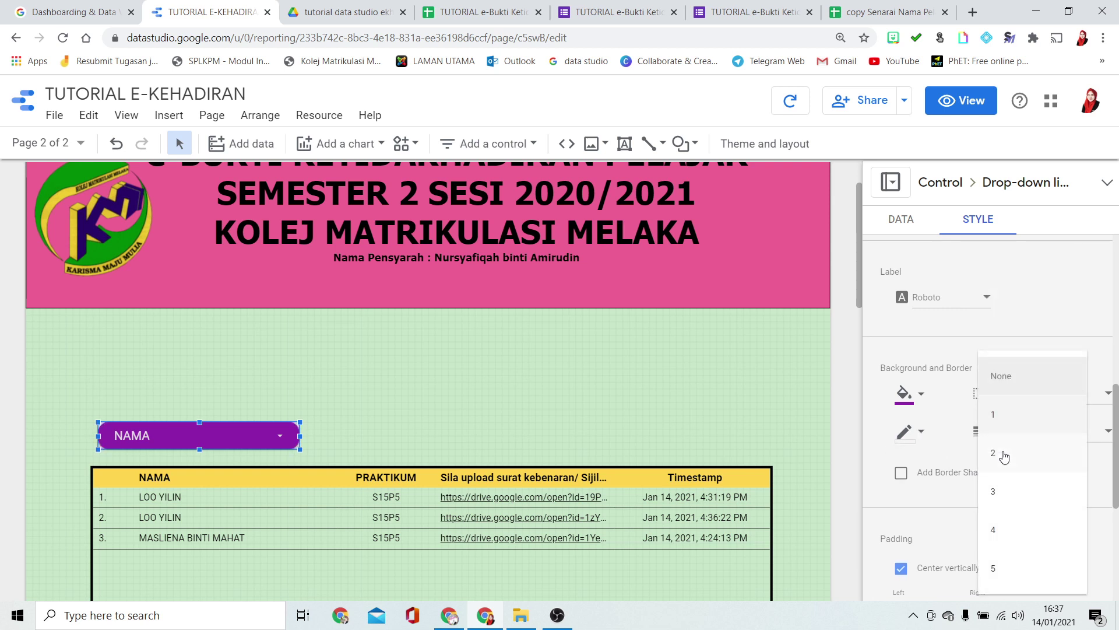
left_click(997, 526)
Make the NAMA filter border black and preview the report in view mode
left_click(704, 407)
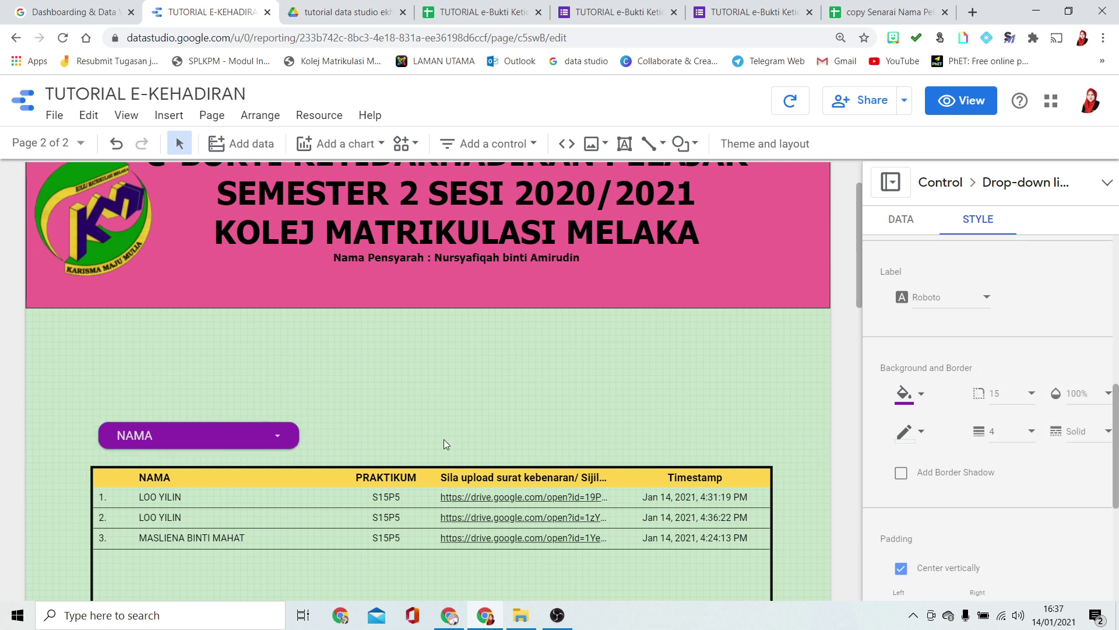
left_click(282, 430)
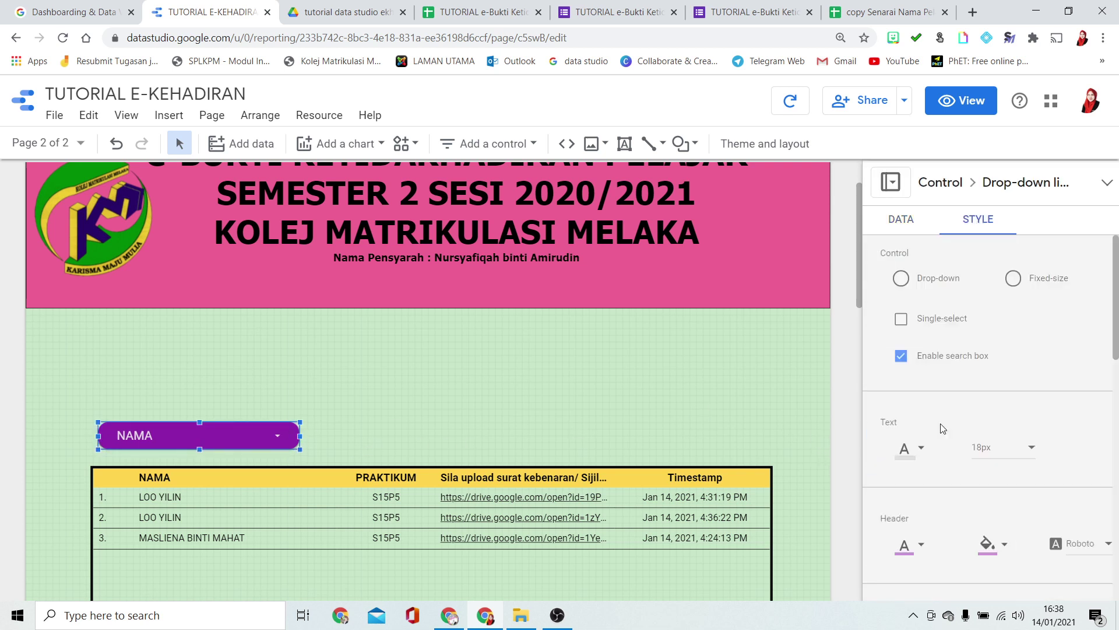
scroll(934, 502, "down", 5)
left_click(912, 434)
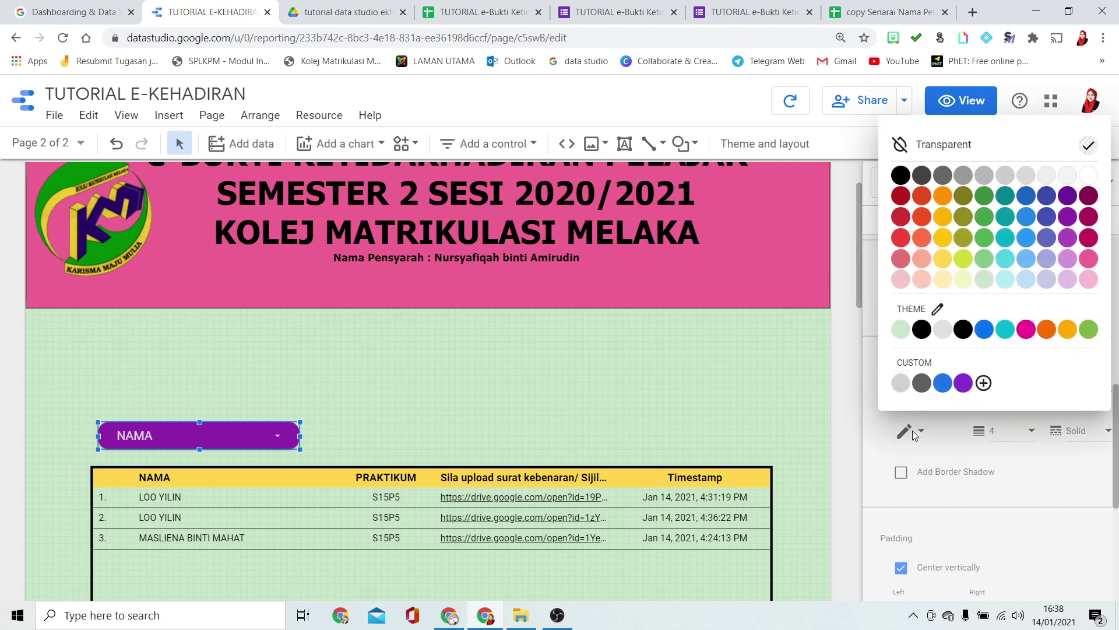
left_click(921, 329)
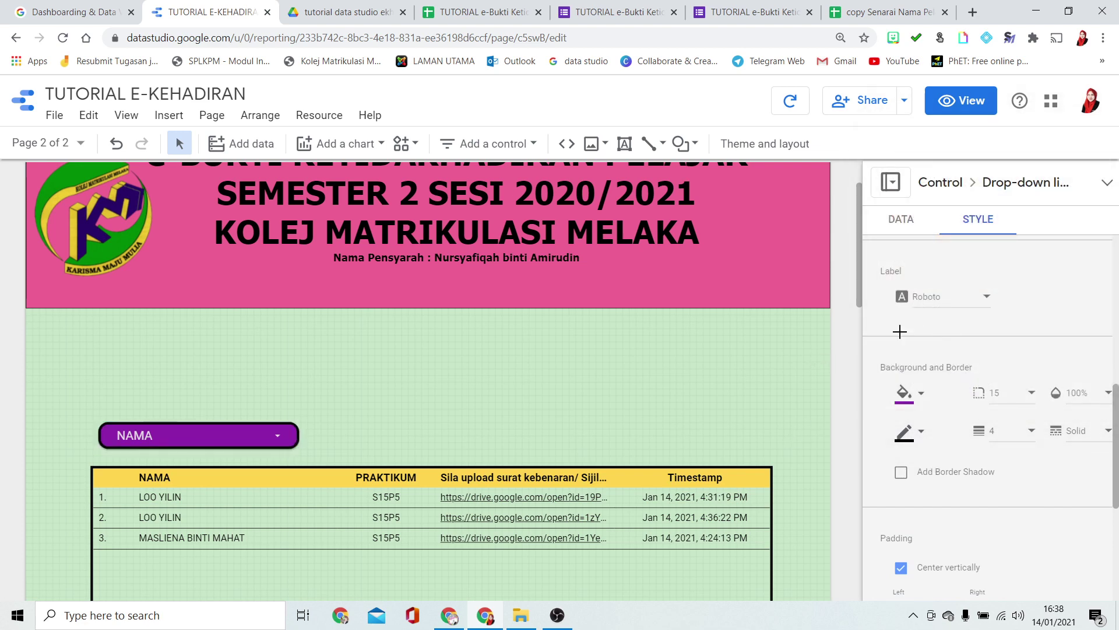
left_click(961, 100)
Open the NAMA filter's name list and clear every selected name
left_click(280, 467)
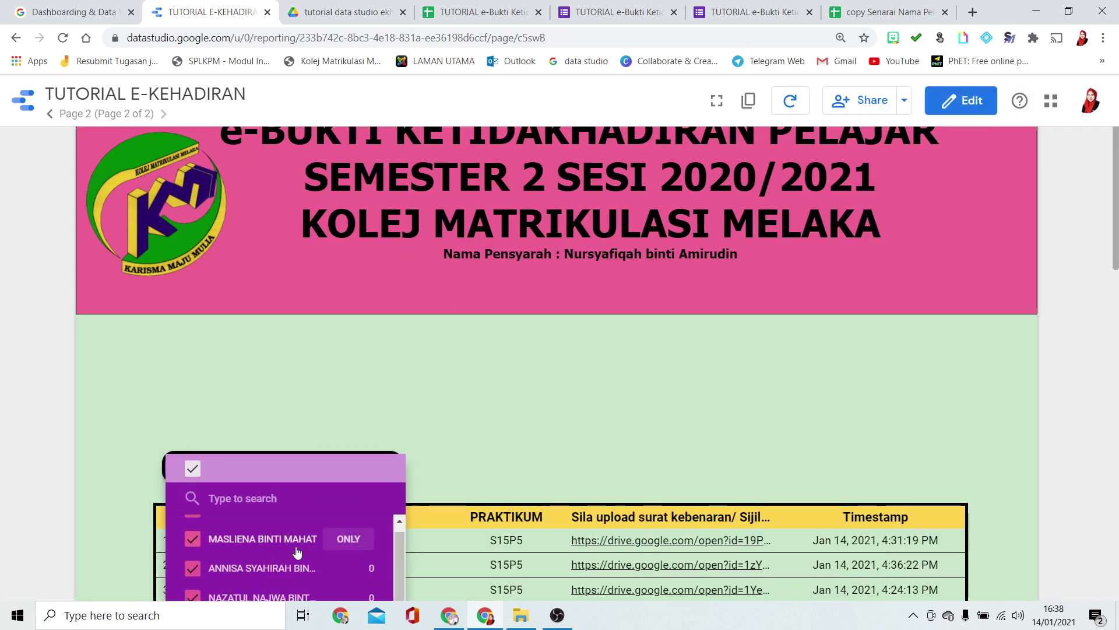
scroll(297, 553, "down", 5)
left_click_drag(1117, 235, 1116, 278)
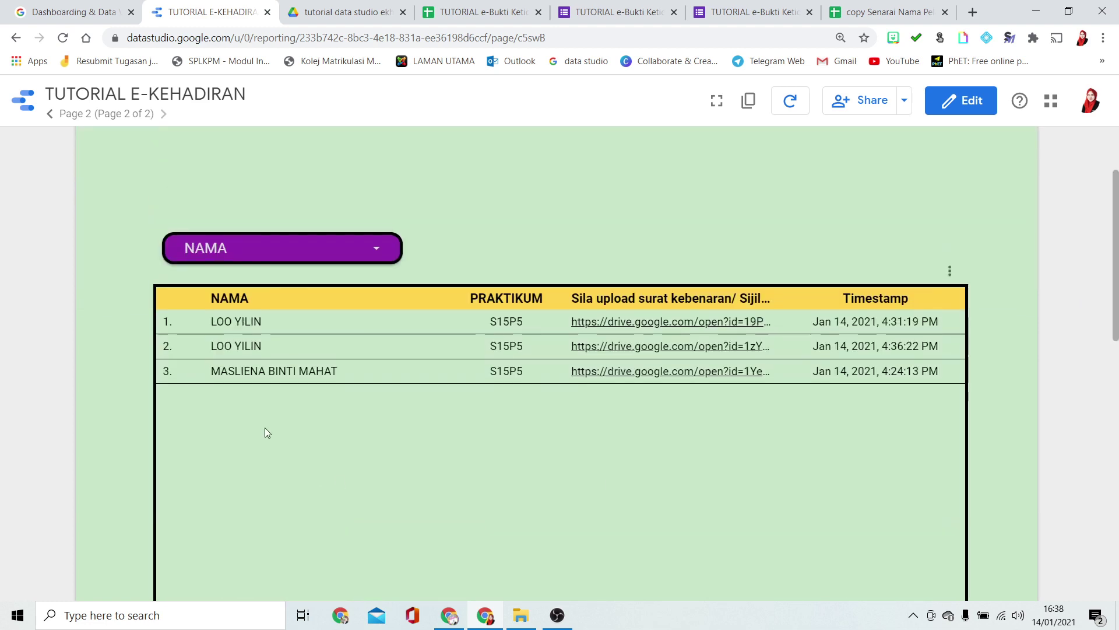
left_click(305, 246)
scroll(270, 428, "down", 3)
scroll(277, 408, "up", 3)
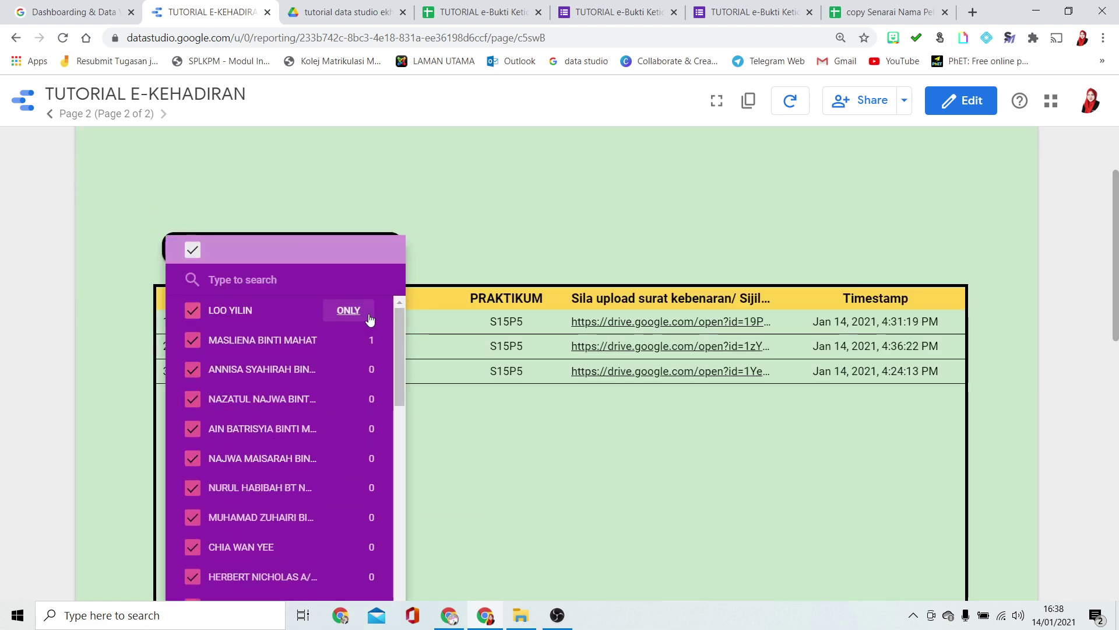
scroll(272, 469, "down", 5)
left_click(192, 249)
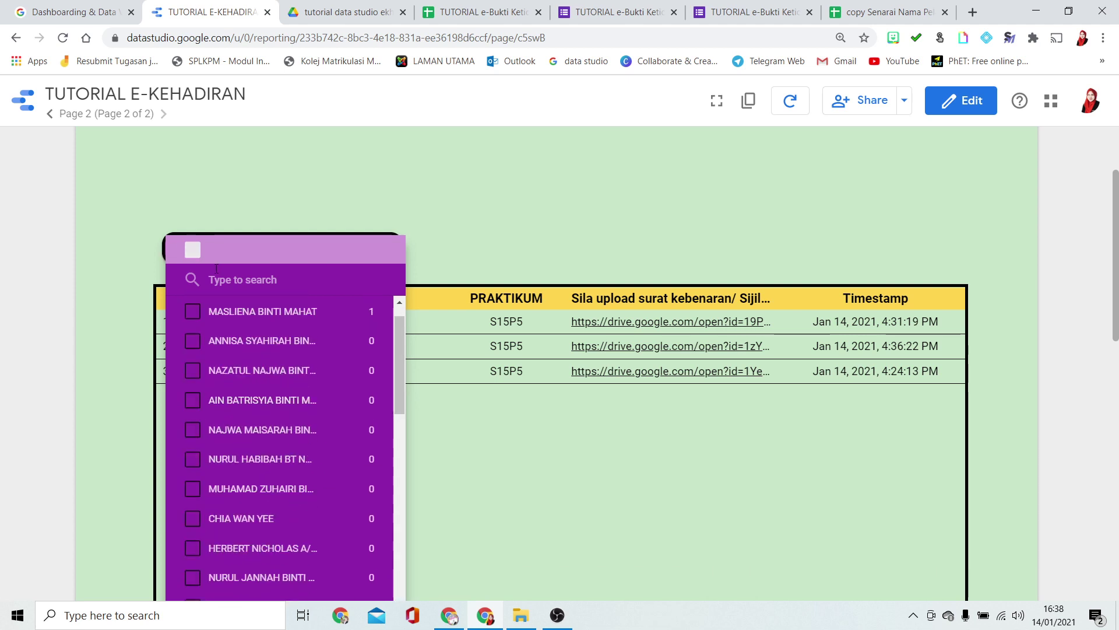
Search for one student's name, tick it to filter the table, then return to editing
type("herbert")
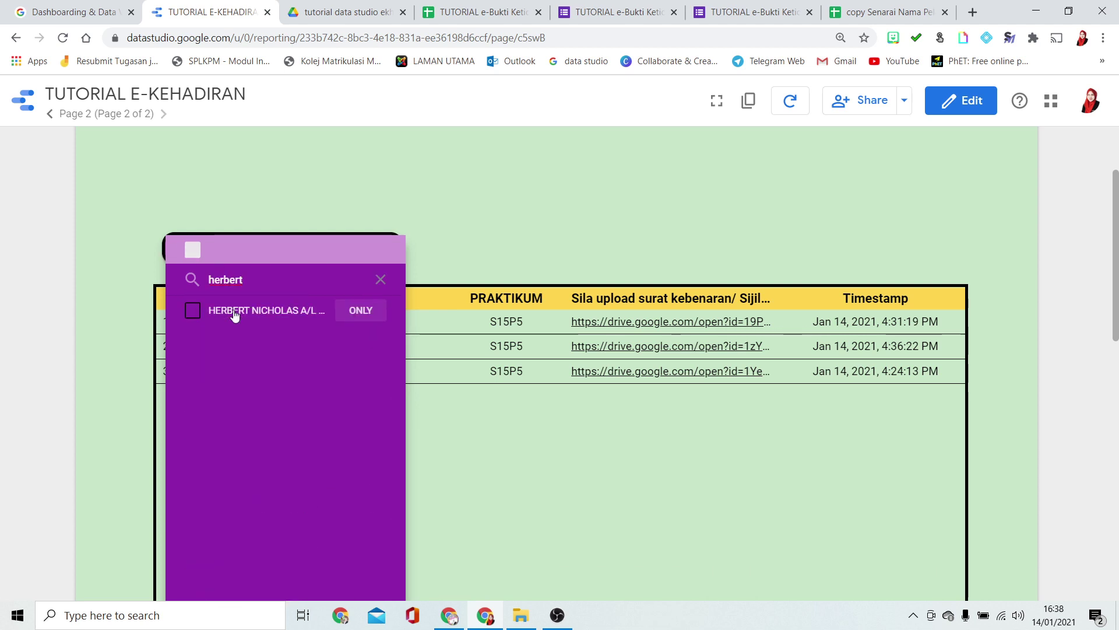
left_click(233, 312)
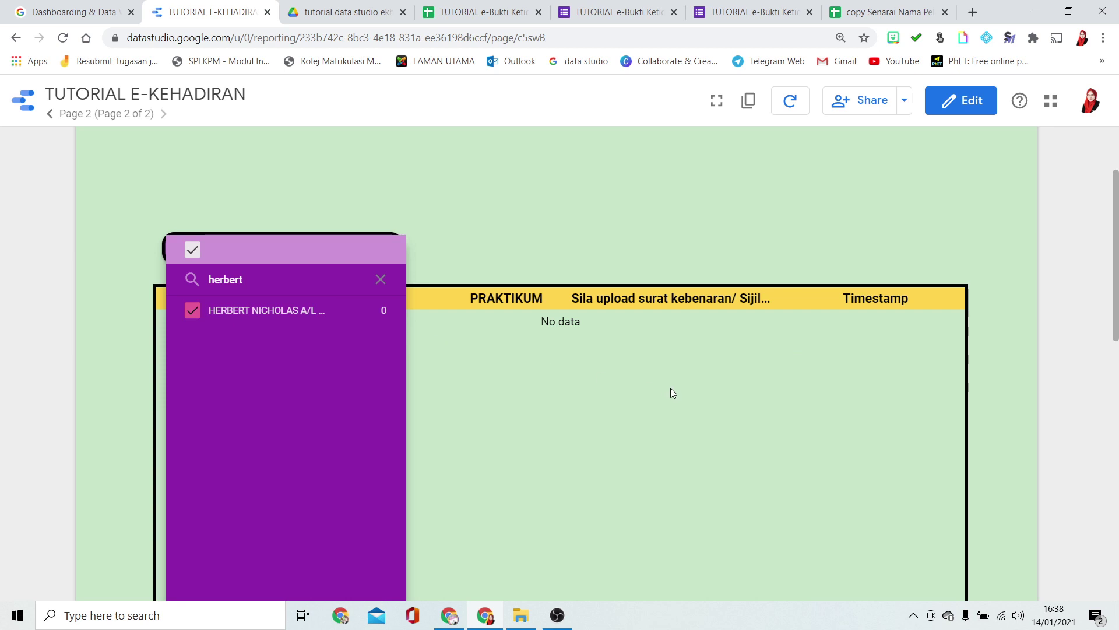
left_click(699, 429)
scroll(763, 396, "up", 5)
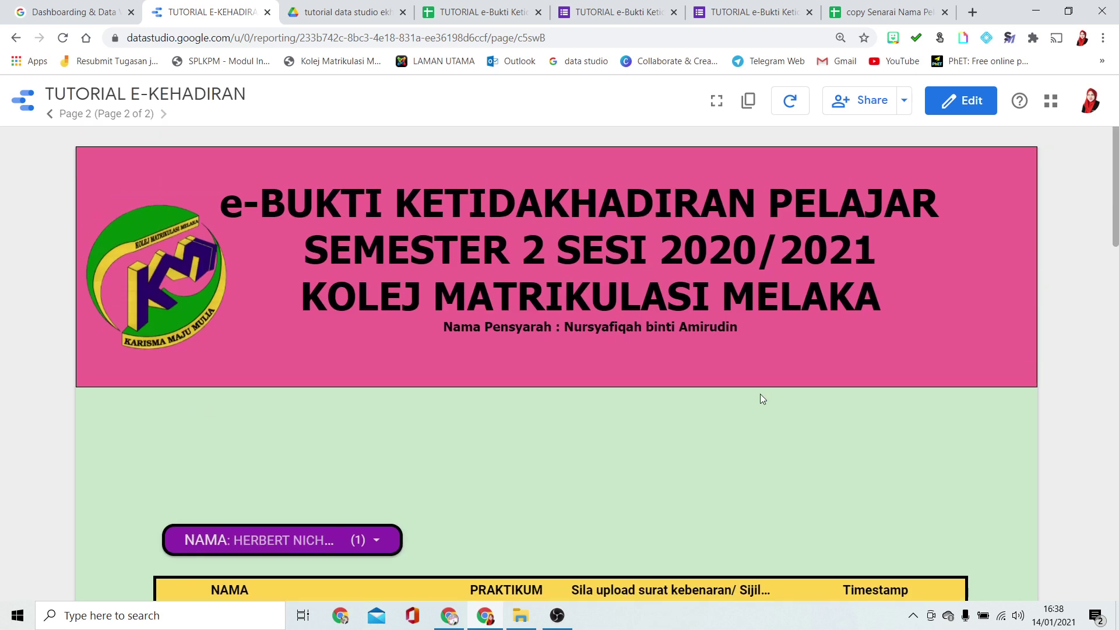
left_click(960, 102)
scroll(590, 552, "down", 3)
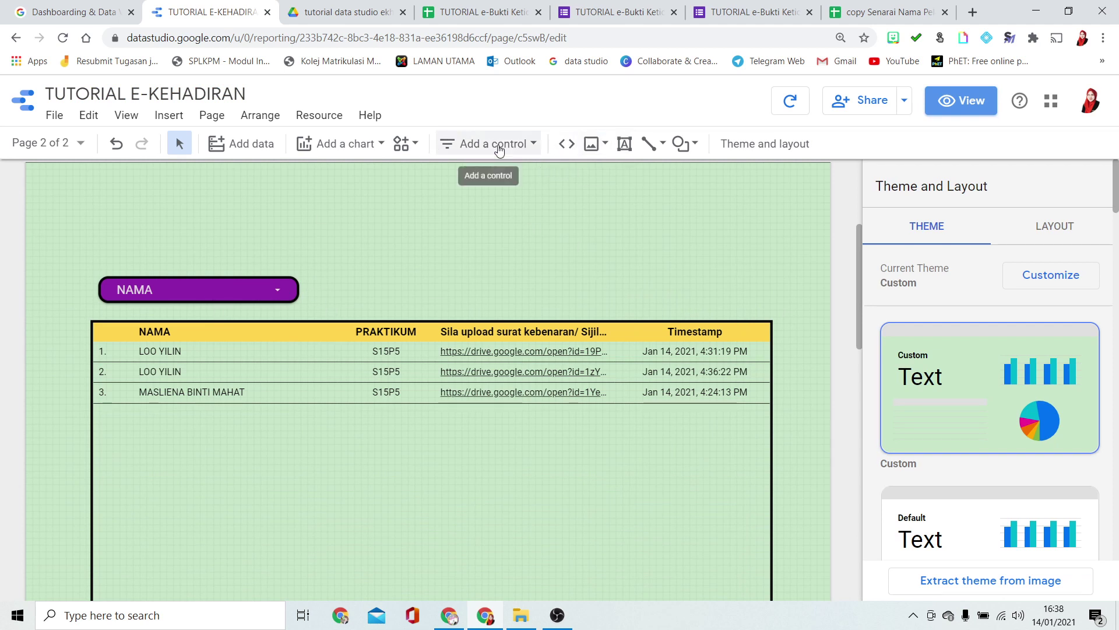
Place a drop-down list control above the table's right side with PRAKTIKUM as its control field
left_click(495, 145)
left_click(495, 177)
left_click(570, 282)
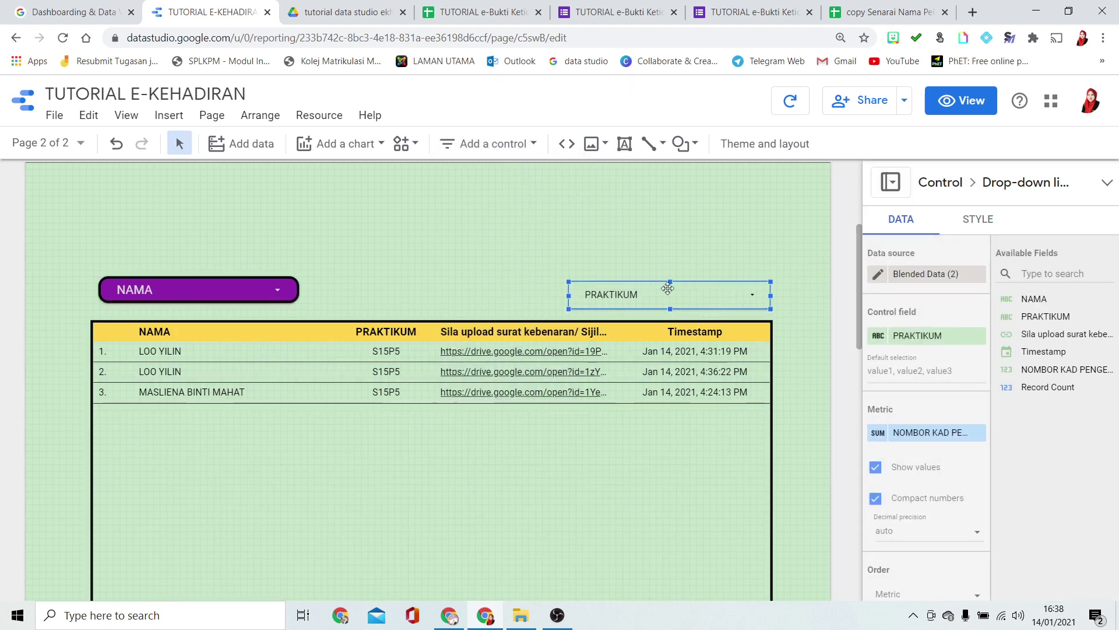
left_click(921, 336)
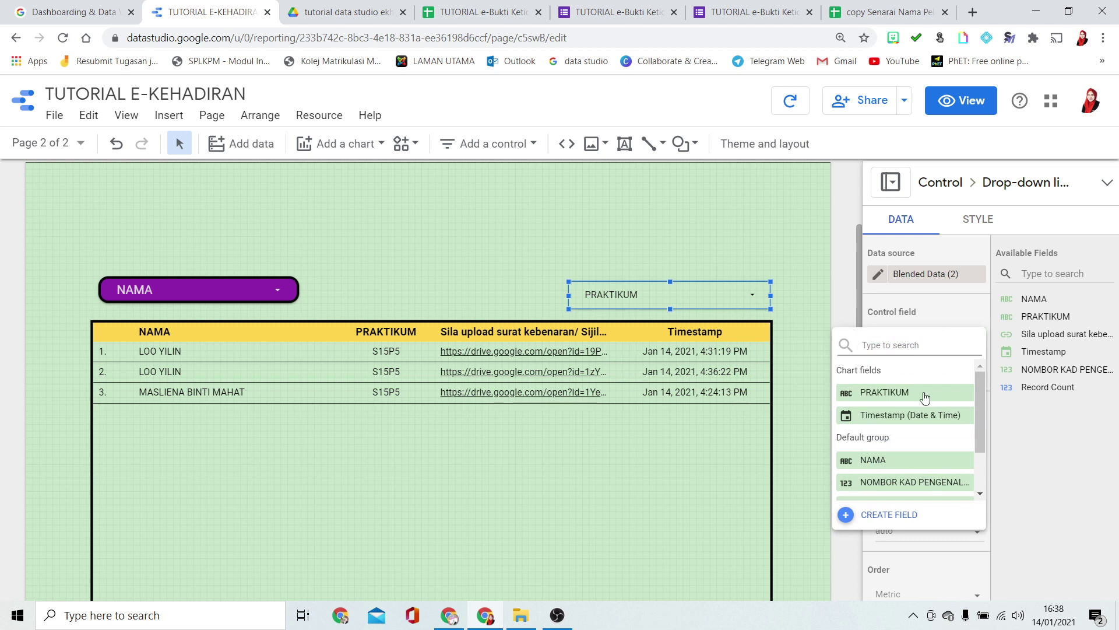
scroll(924, 475, "down", 3)
scroll(909, 454, "up", 3)
left_click(803, 291)
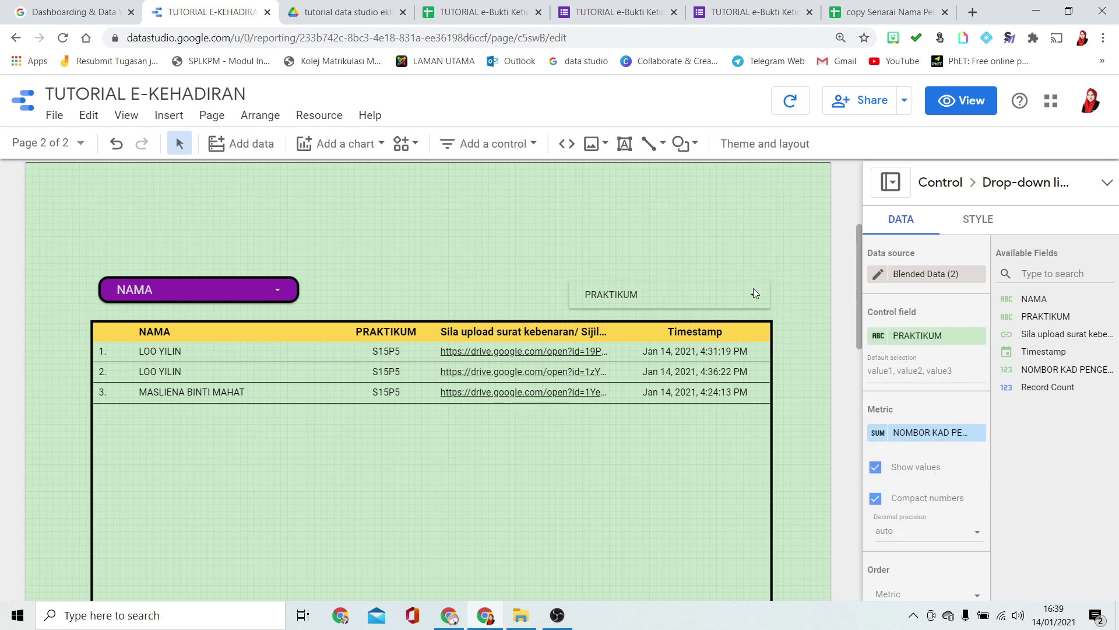
left_click(979, 220)
scroll(980, 350, "down", 3)
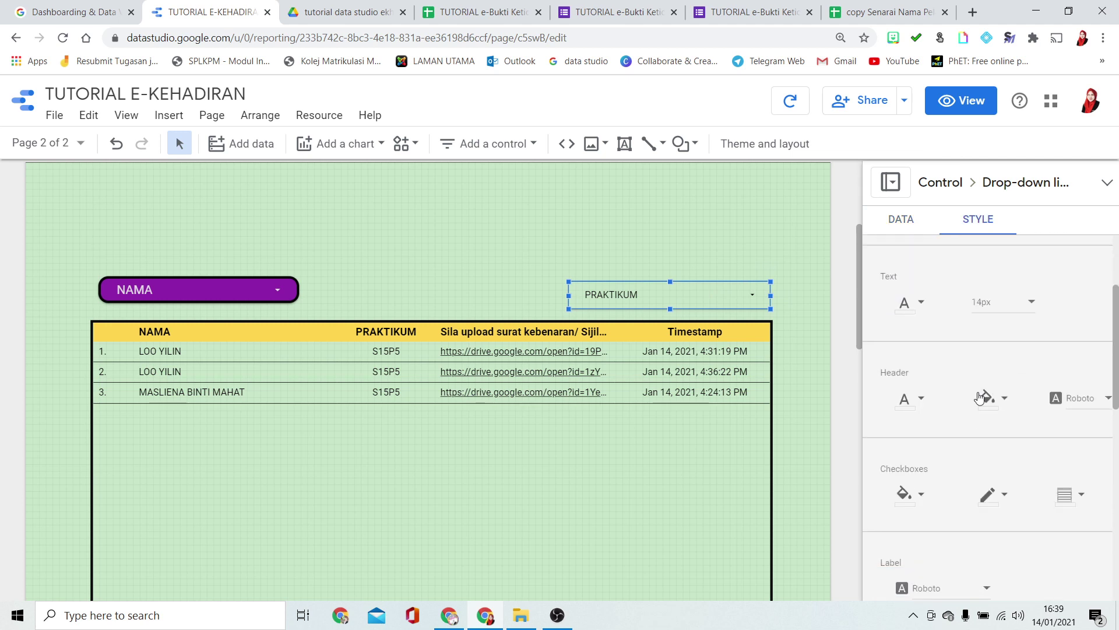
Make the PRAKTIKUM filter text white at 18px
left_click(905, 303)
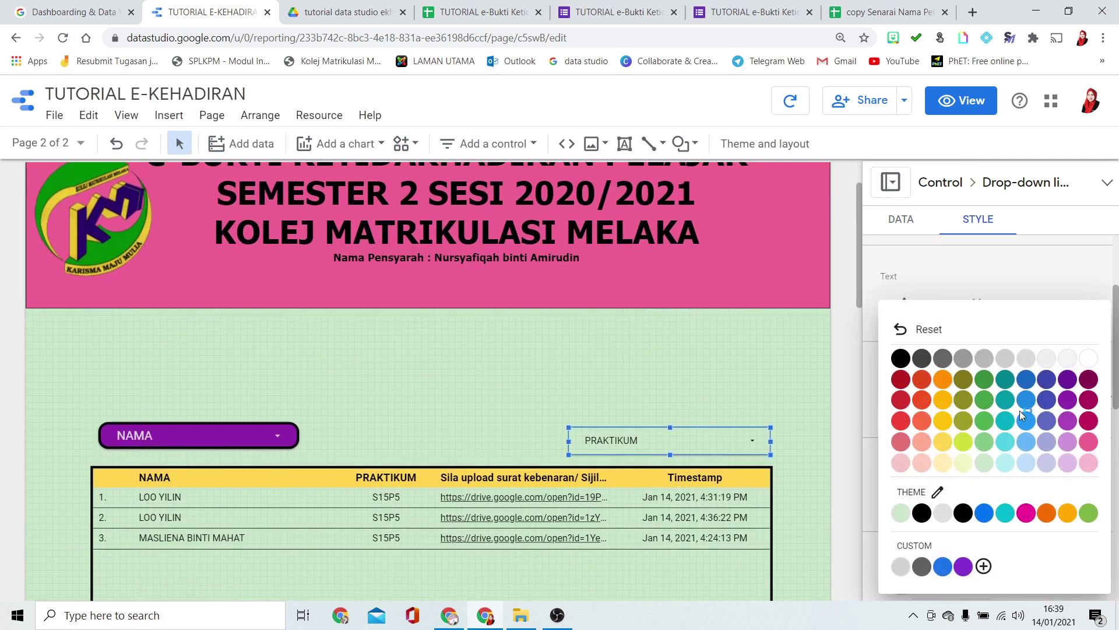
left_click(1030, 424)
left_click(911, 396)
left_click(925, 369)
left_click(905, 303)
left_click(896, 359)
left_click(905, 304)
left_click(1081, 360)
left_click(1003, 302)
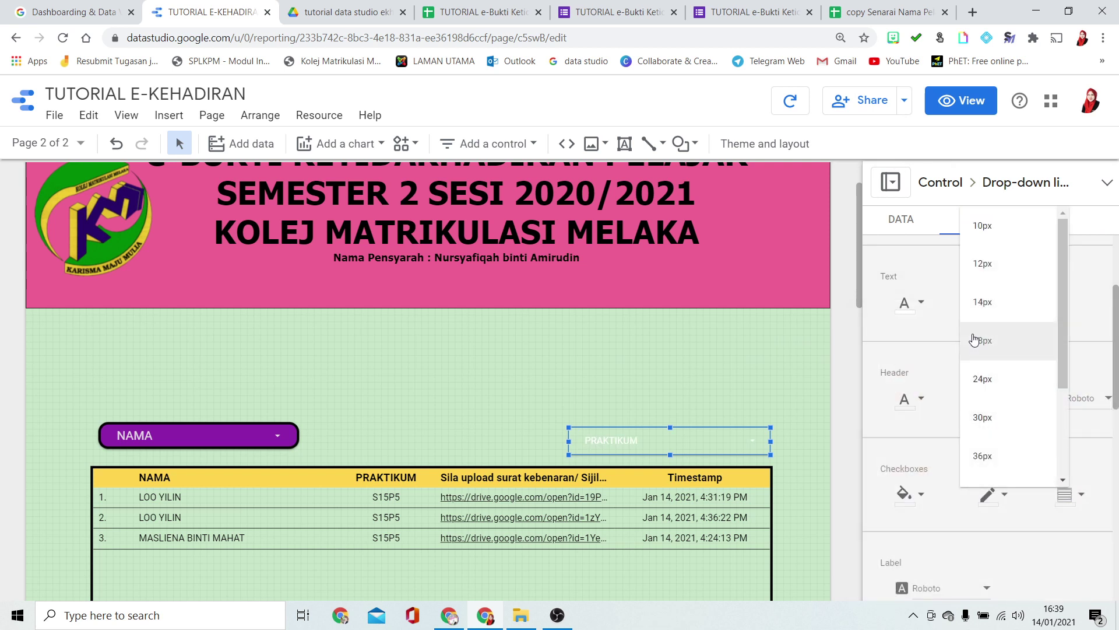
left_click(983, 371)
Set the PRAKTIKUM list's header text colour and checkbox border theme colour
left_click(907, 399)
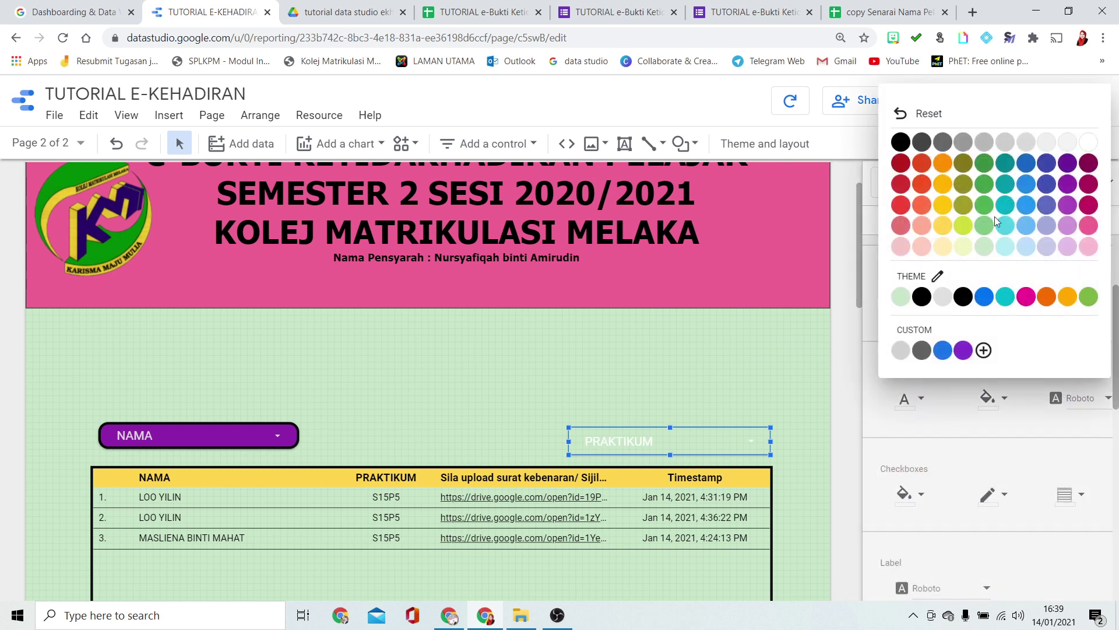
left_click(1025, 169)
left_click(988, 400)
left_click(989, 401)
left_click(989, 401)
scroll(1008, 362, "down", 3)
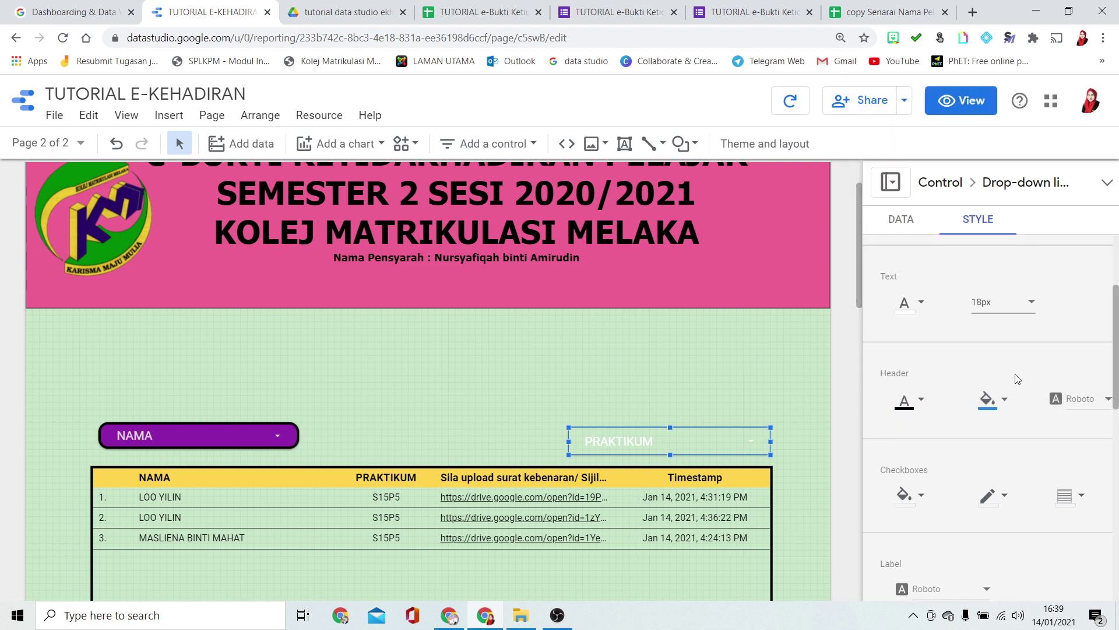
left_click(905, 347)
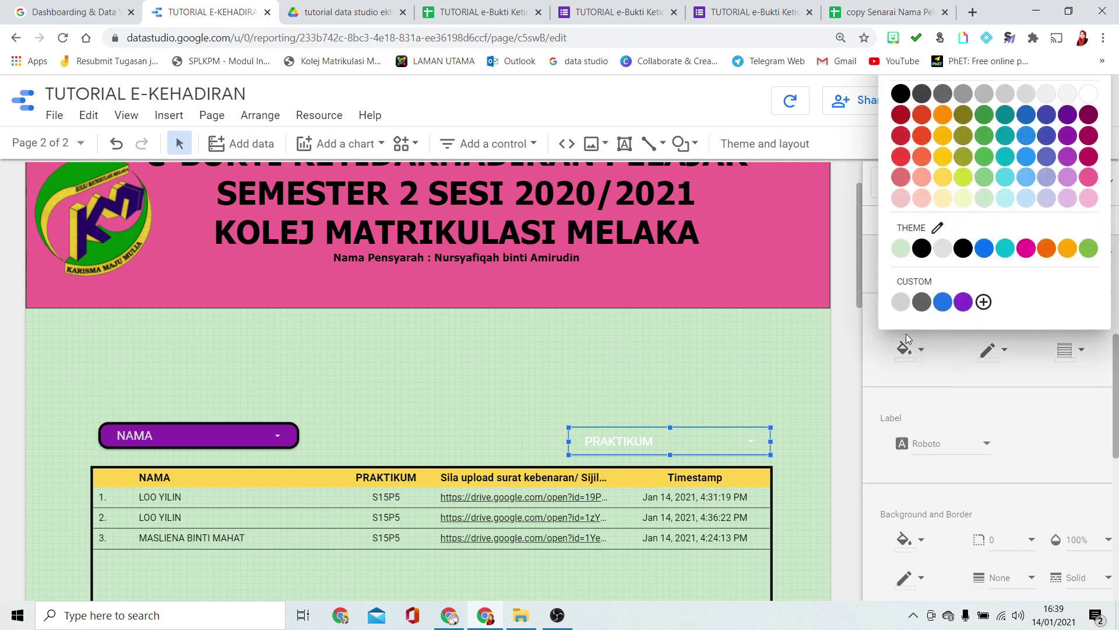
left_click(1036, 195)
scroll(1010, 298, "up", 5)
scroll(998, 472, "down", 3)
left_click(994, 398)
left_click(965, 292)
Fill the PRAKTIKUM filter background with turquoise
scroll(969, 401, "down", 8)
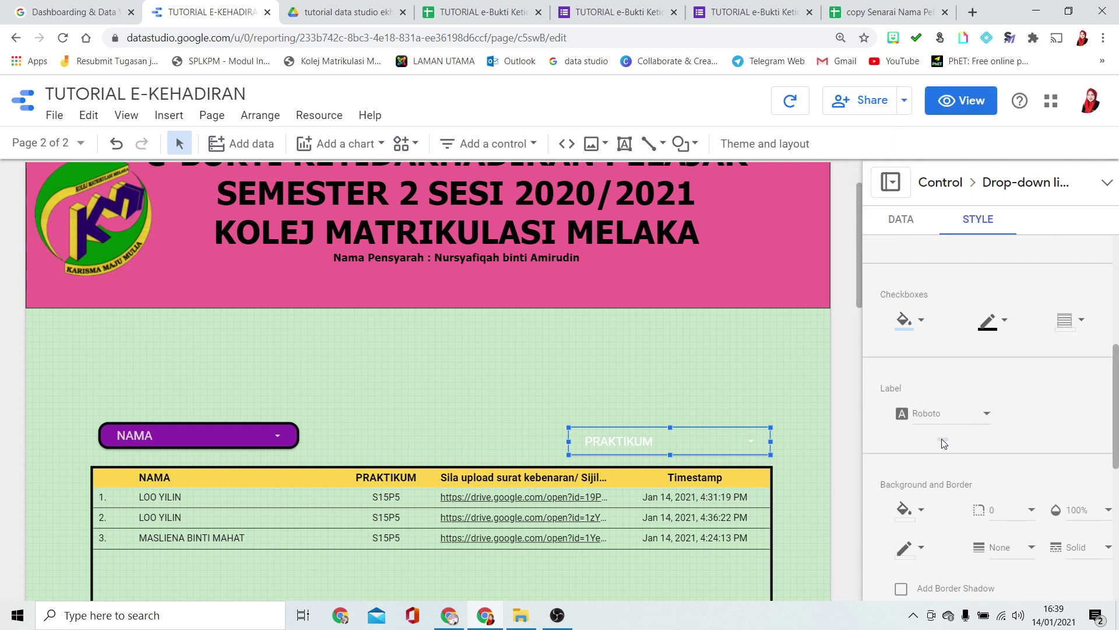
left_click(908, 366)
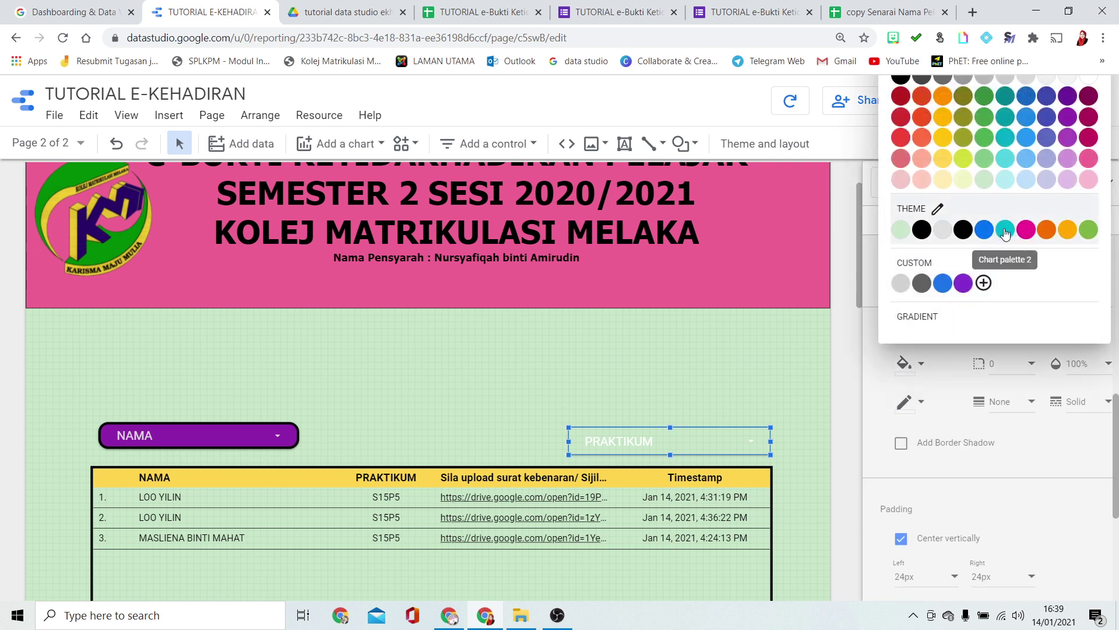
left_click(996, 247)
scroll(994, 400, "down", 1)
scroll(994, 400, "down", 1)
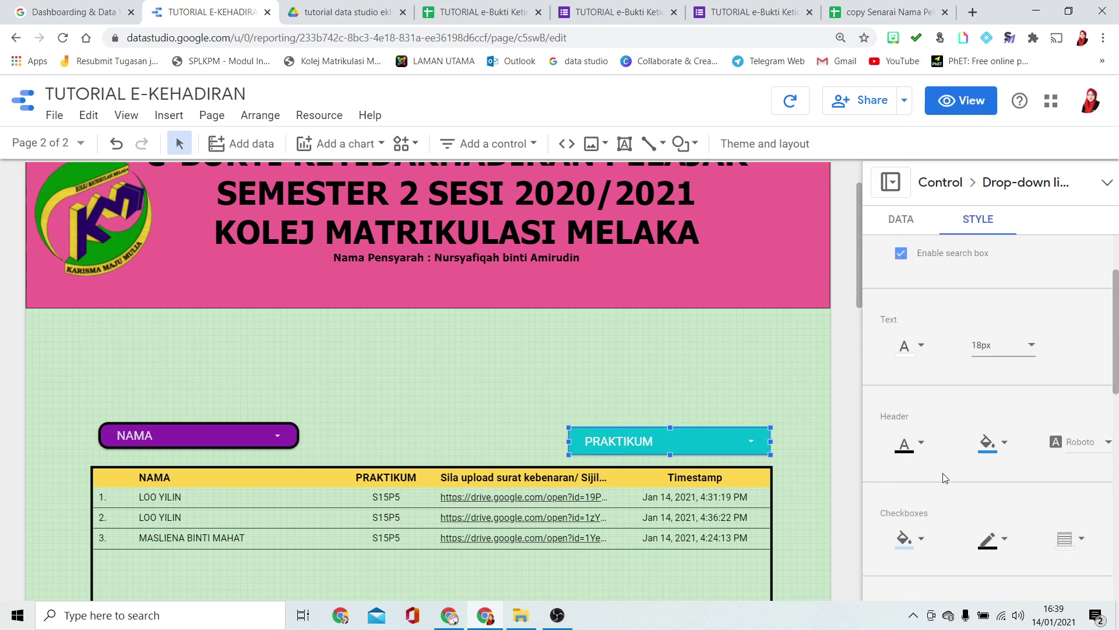
scroll(948, 470, "down", 2)
Make the PRAKTIKUM filter's checkboxes turquoise and set their fill colour
left_click(909, 394)
left_click(1005, 200)
scroll(938, 410, "up", 3)
scroll(934, 488, "down", 1)
left_click(905, 541)
left_click(1001, 322)
Give the PRAKTIKUM filter a black border of weight 4 with corner radius 15
scroll(855, 397, "down", 2)
scroll(944, 495, "down", 5)
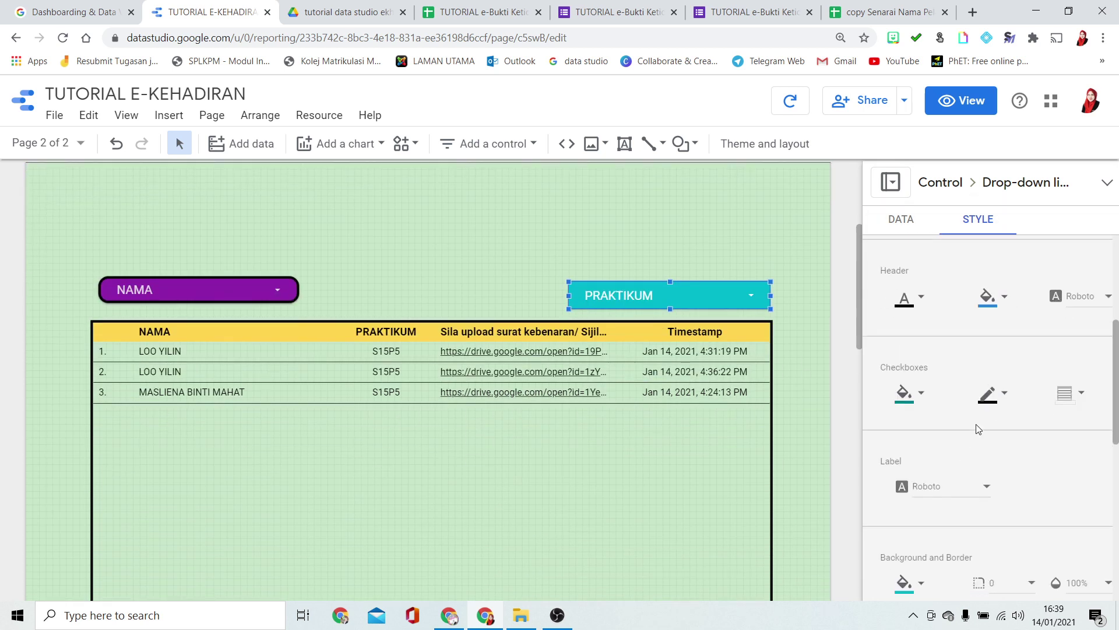
left_click(911, 470)
left_click(921, 373)
scroll(994, 493, "up", 3)
scroll(988, 379, "down", 5)
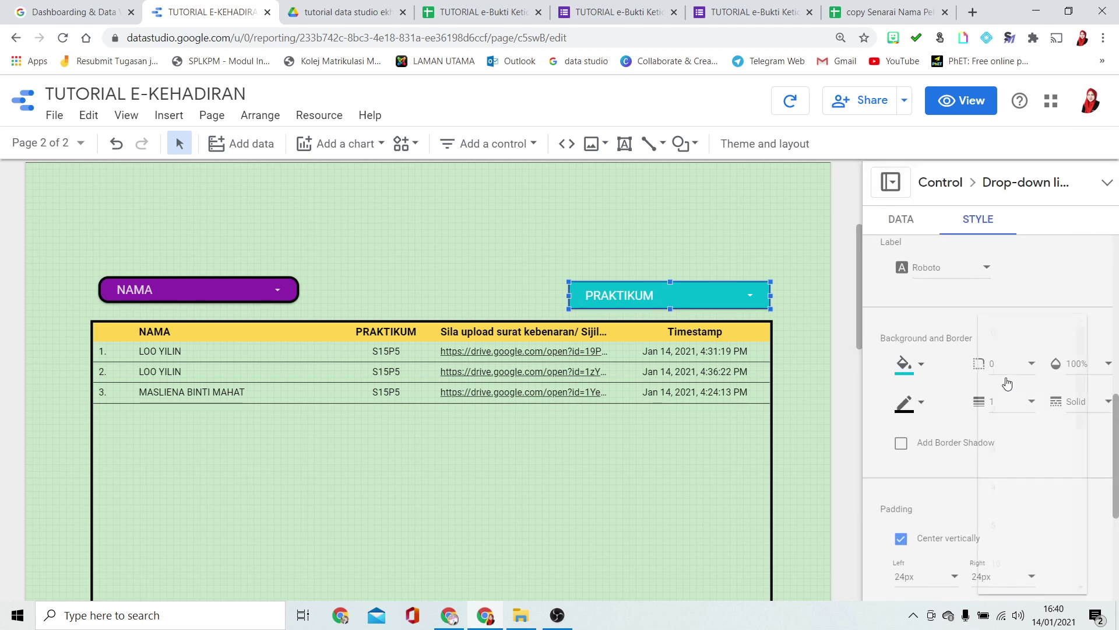
left_click(1009, 365)
left_click(998, 382)
left_click(1010, 403)
left_click(1000, 524)
Preview the report in view mode and open the PRAKTIKUM filter list
left_click(955, 109)
scroll(1009, 279, "down", 5)
scroll(1008, 278, "up", 5)
left_click(879, 331)
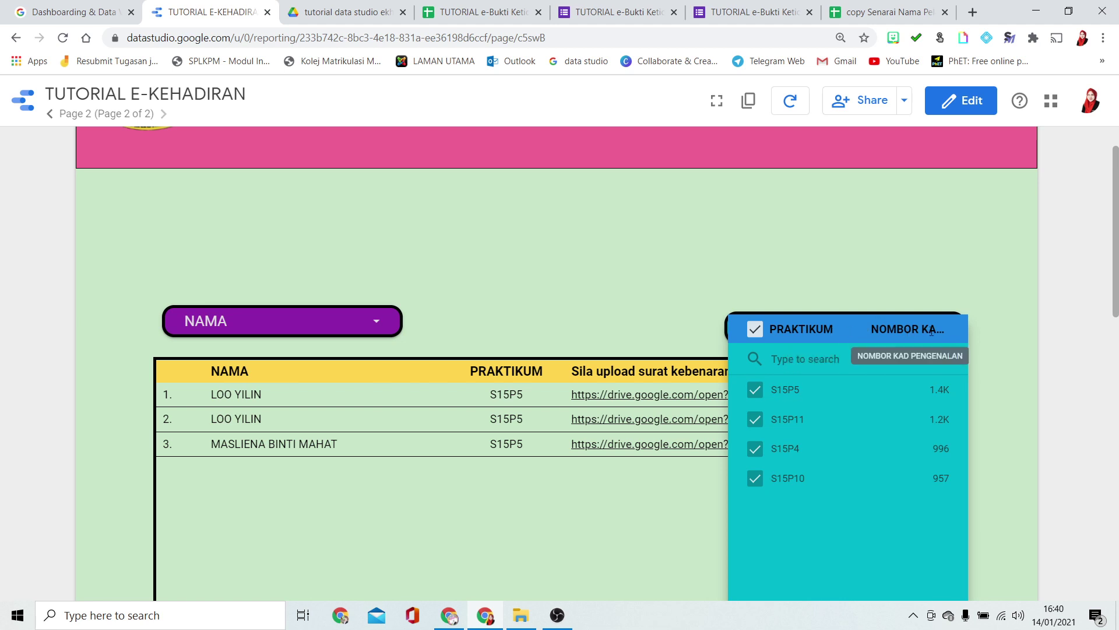
Replace the PRAKTIKUM filter's NOMBOR KAD PENGENALAN metric with Record Count and check the counts in view mode
left_click(958, 300)
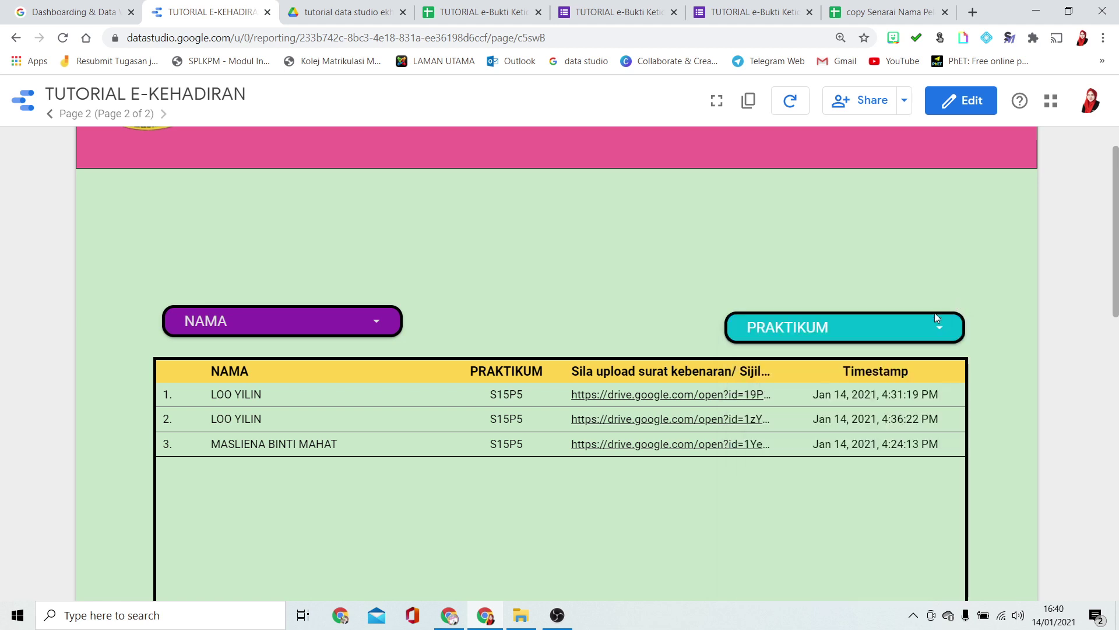
left_click(961, 102)
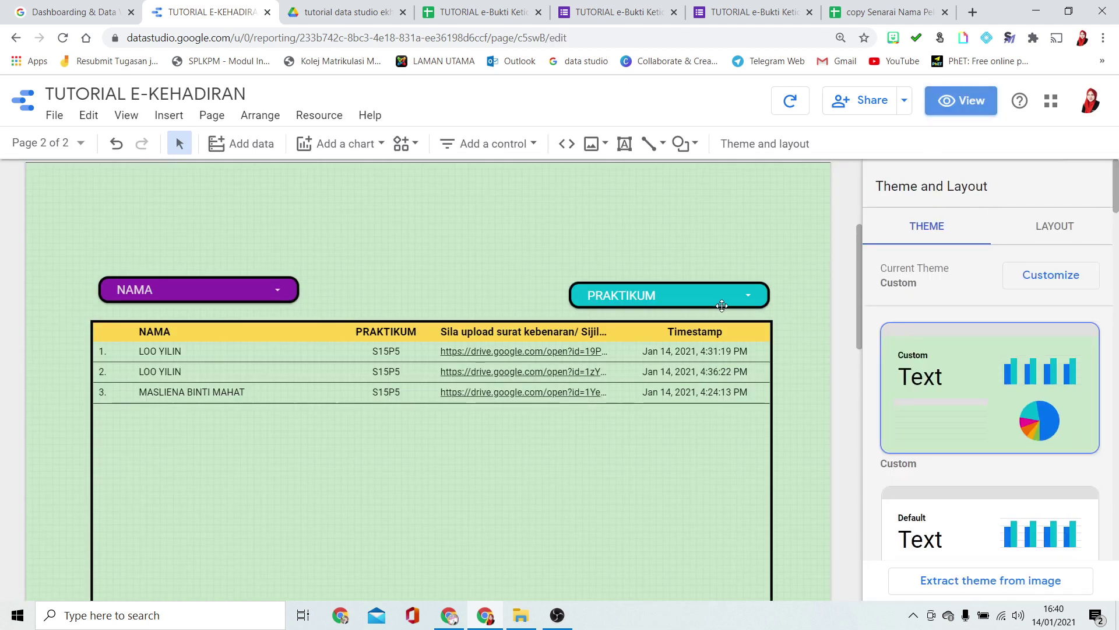
left_click(721, 305)
scroll(948, 429, "down", 2)
scroll(948, 429, "down", 1)
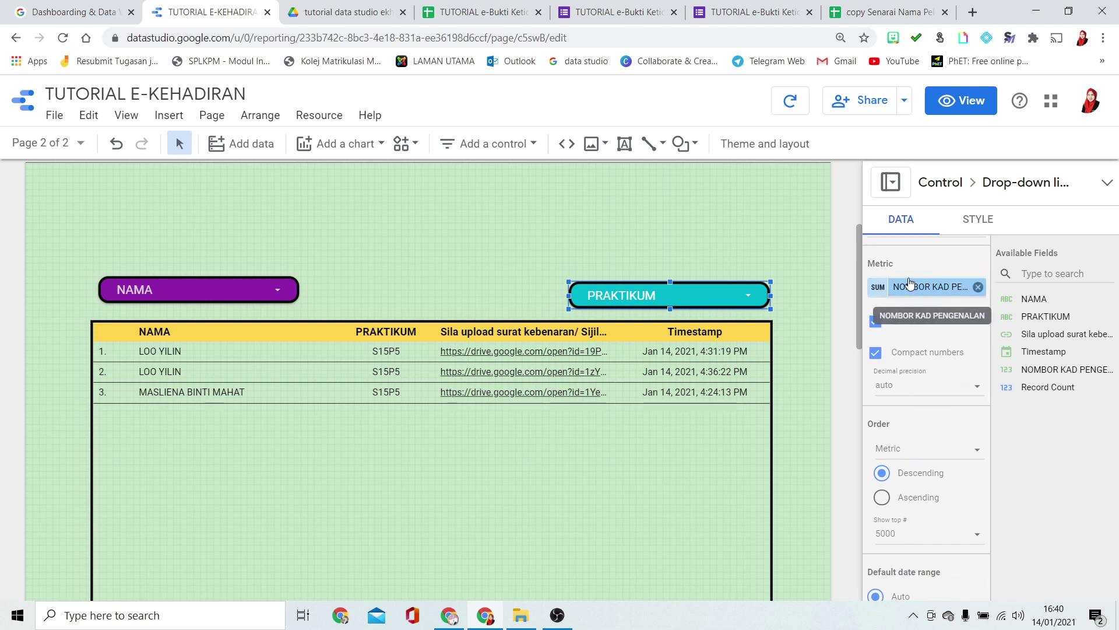
left_click(979, 288)
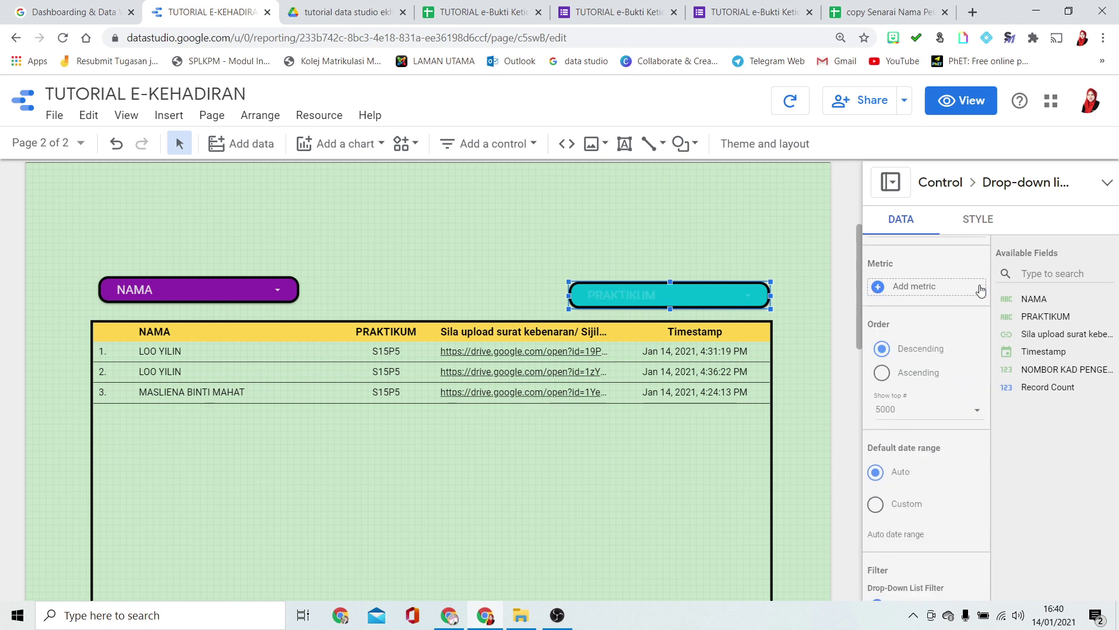
left_click(939, 288)
scroll(917, 402, "down", 2)
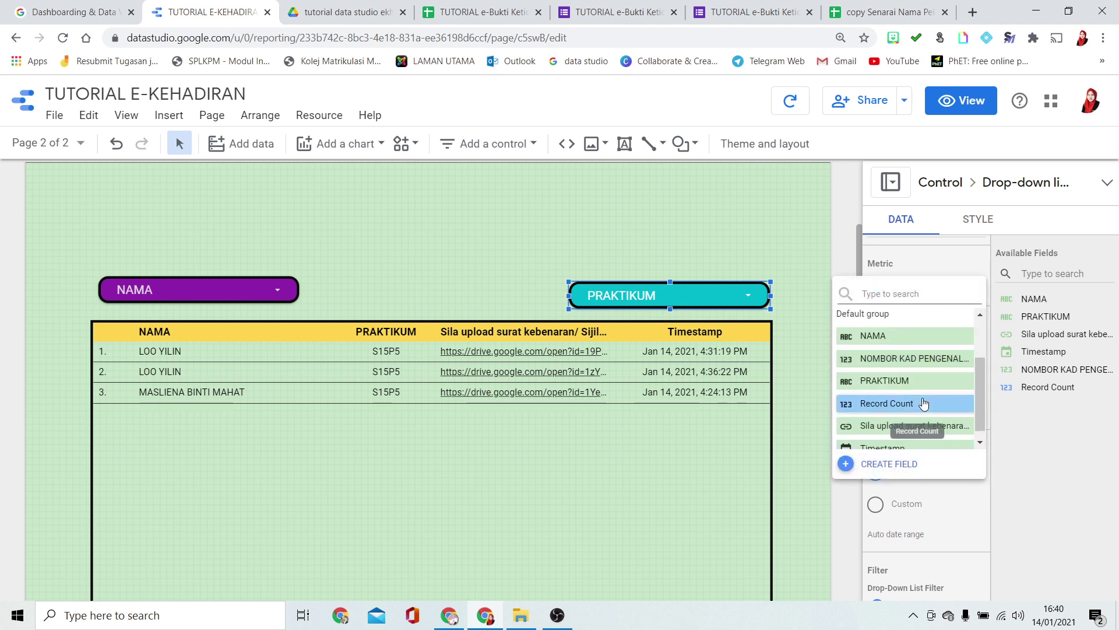
left_click(917, 402)
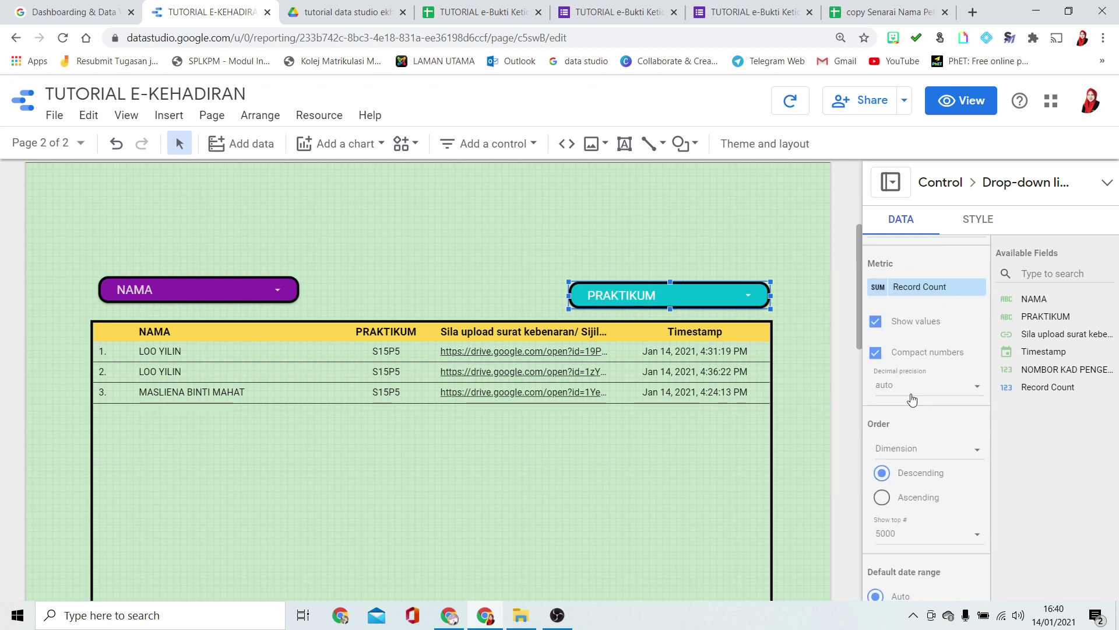
left_click(954, 99)
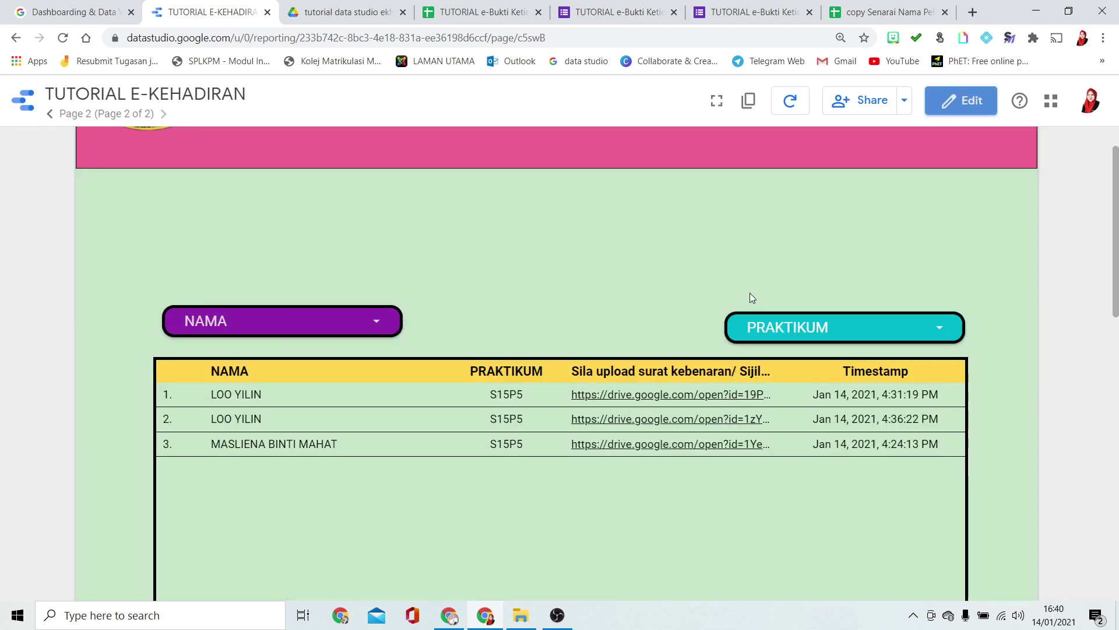
left_click(783, 325)
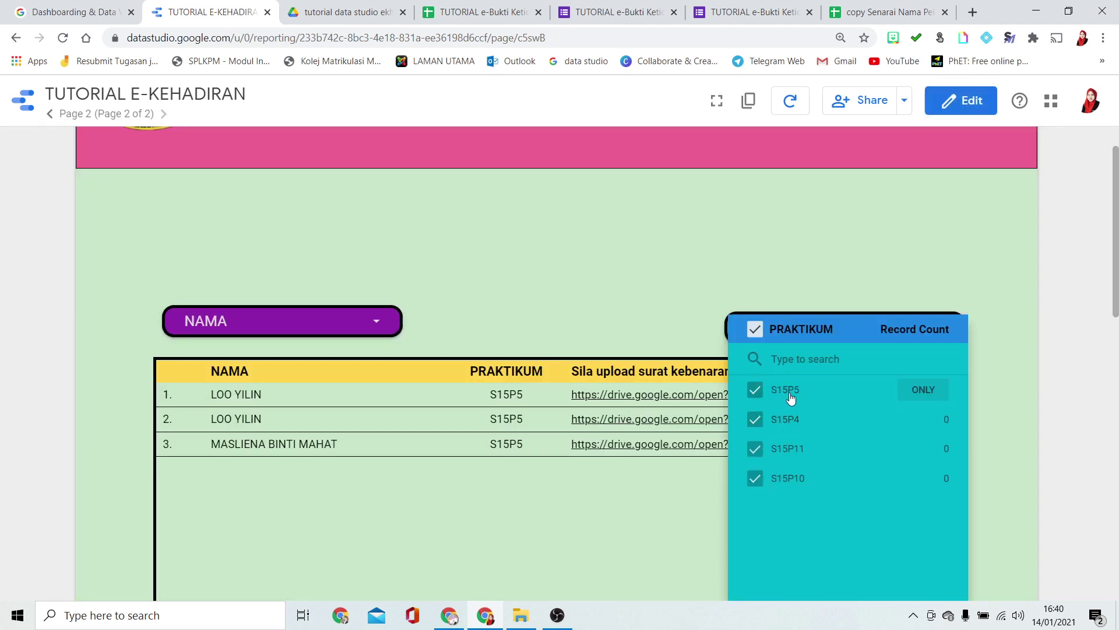
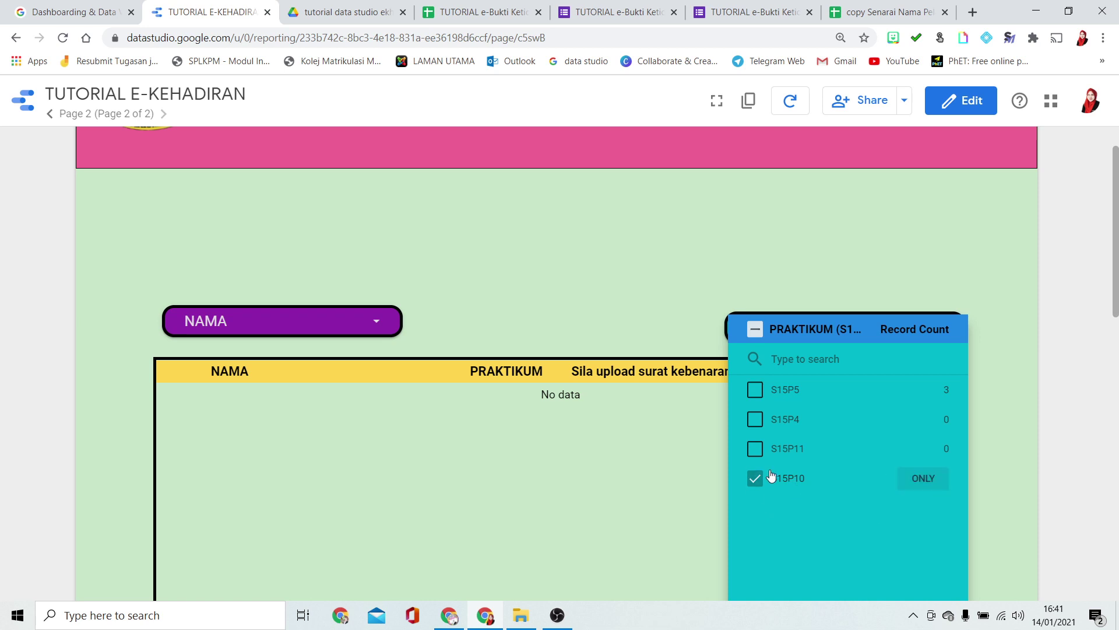
Reset the PRAKTIKUM filter so the table lists all three S15P5 absence records
left_click(768, 477)
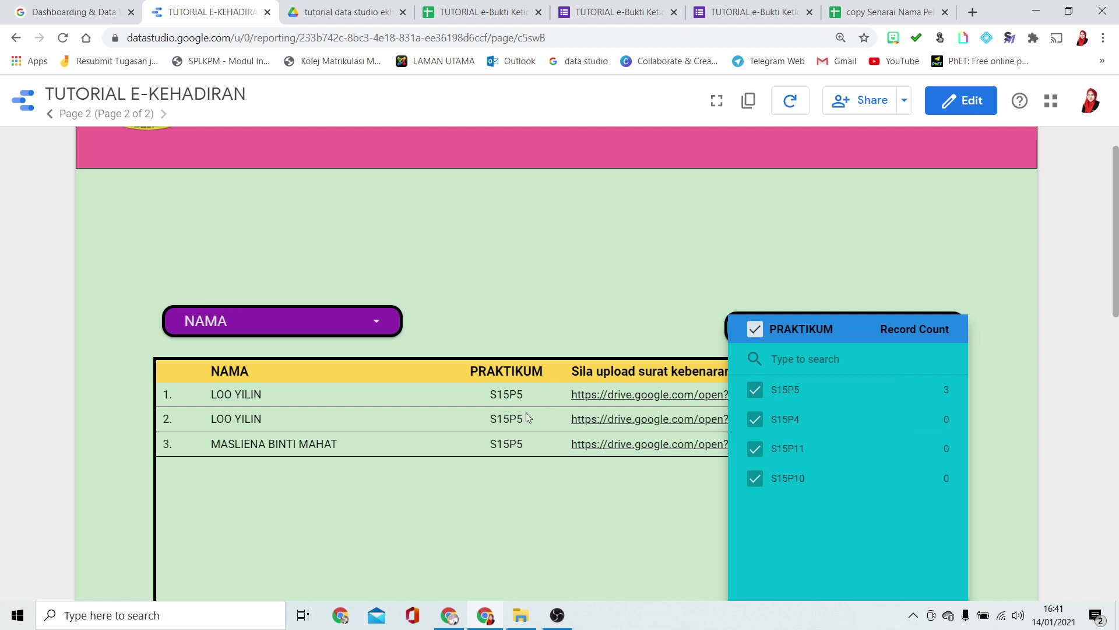
left_click(753, 330)
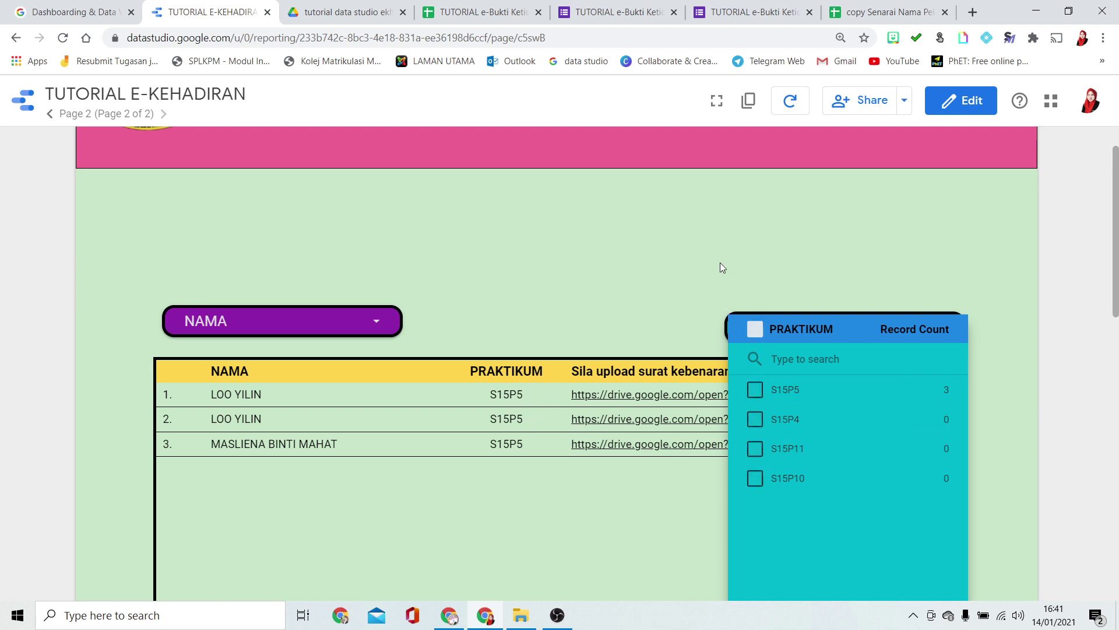
left_click(739, 279)
left_click(902, 8)
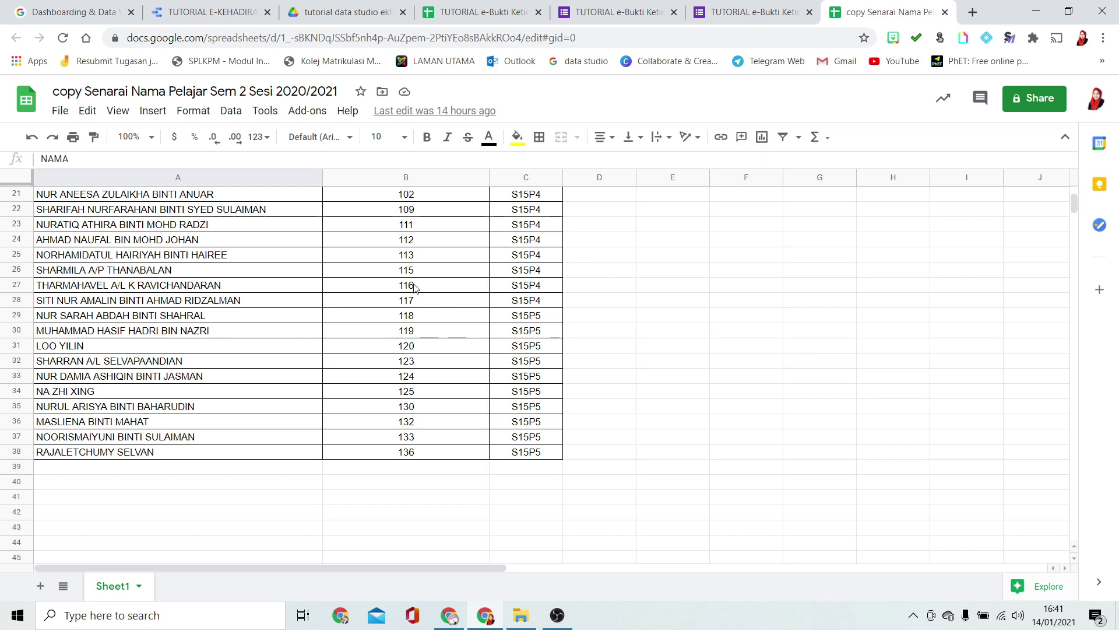
Start another absence form response and enter the student's ID number
left_click(583, 14)
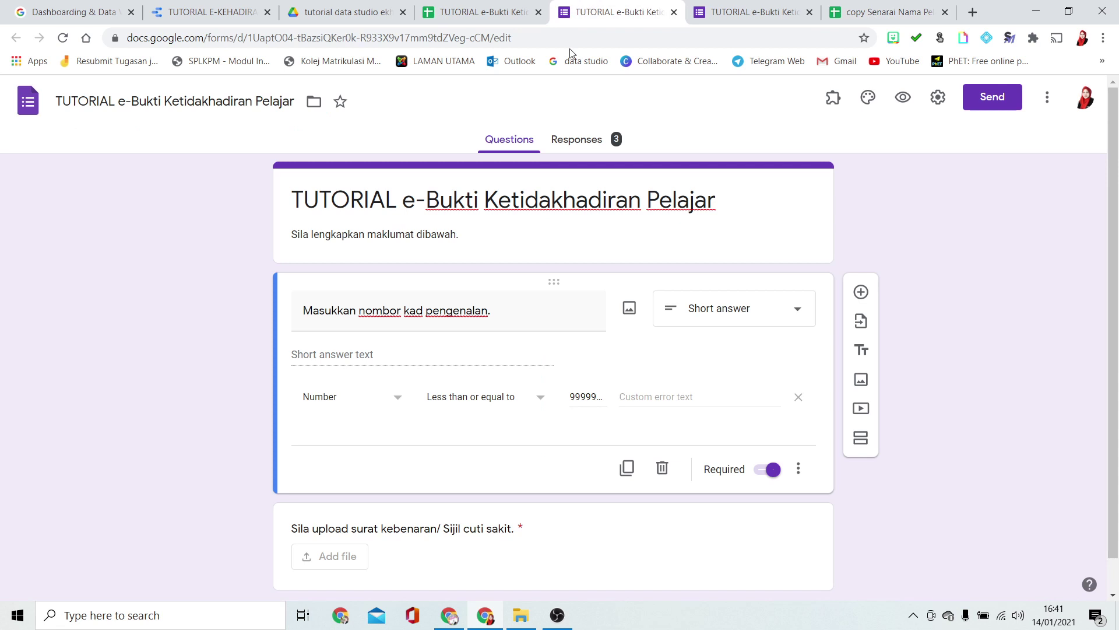
left_click(737, 8)
left_click(414, 200)
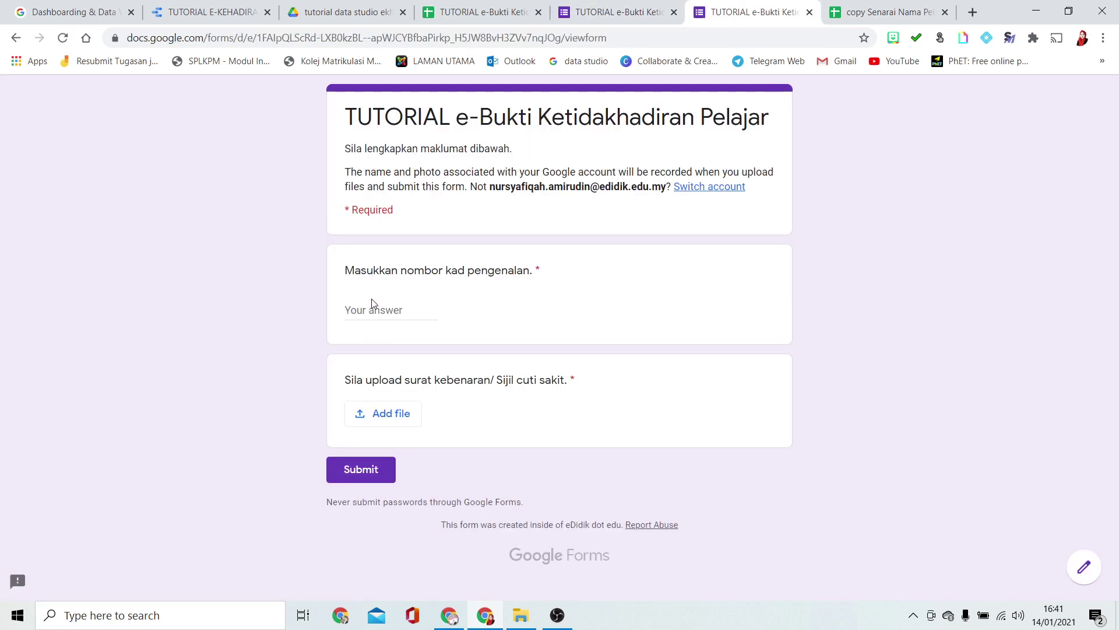
type("116")
Upload the PNG screenshot as proof of absence and submit the response
left_click(388, 411)
left_click(531, 349)
left_click(574, 155)
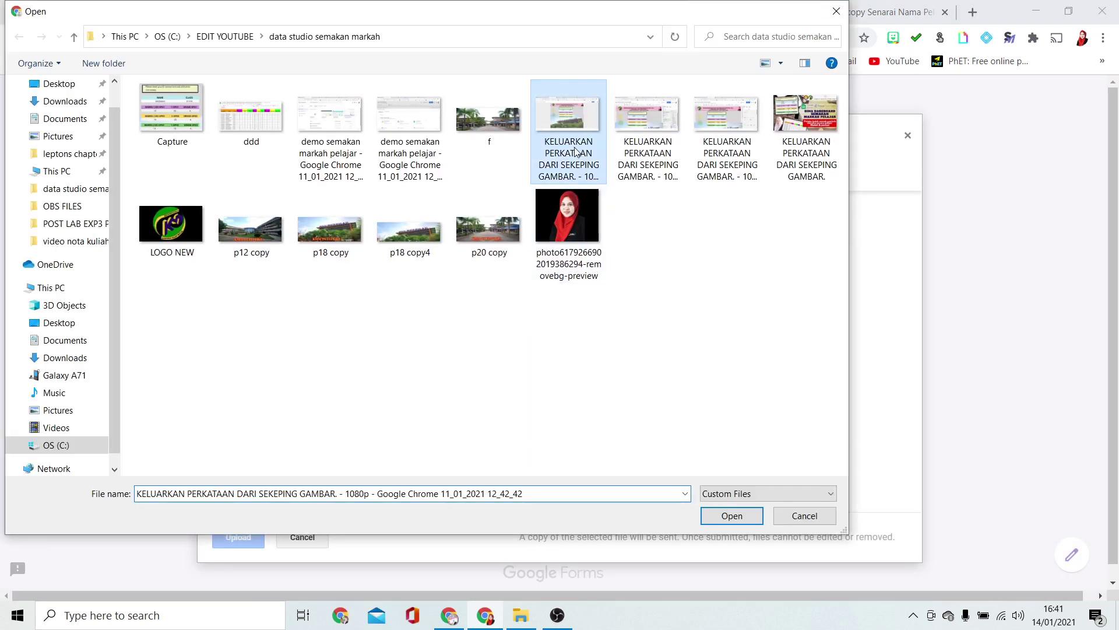
left_click(713, 517)
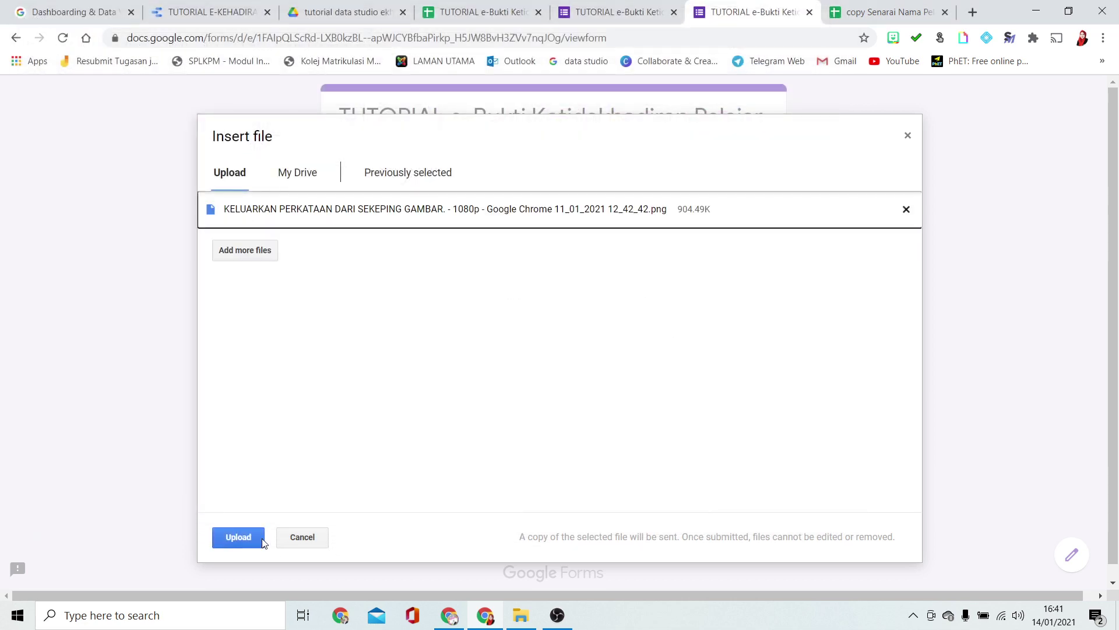
left_click(257, 537)
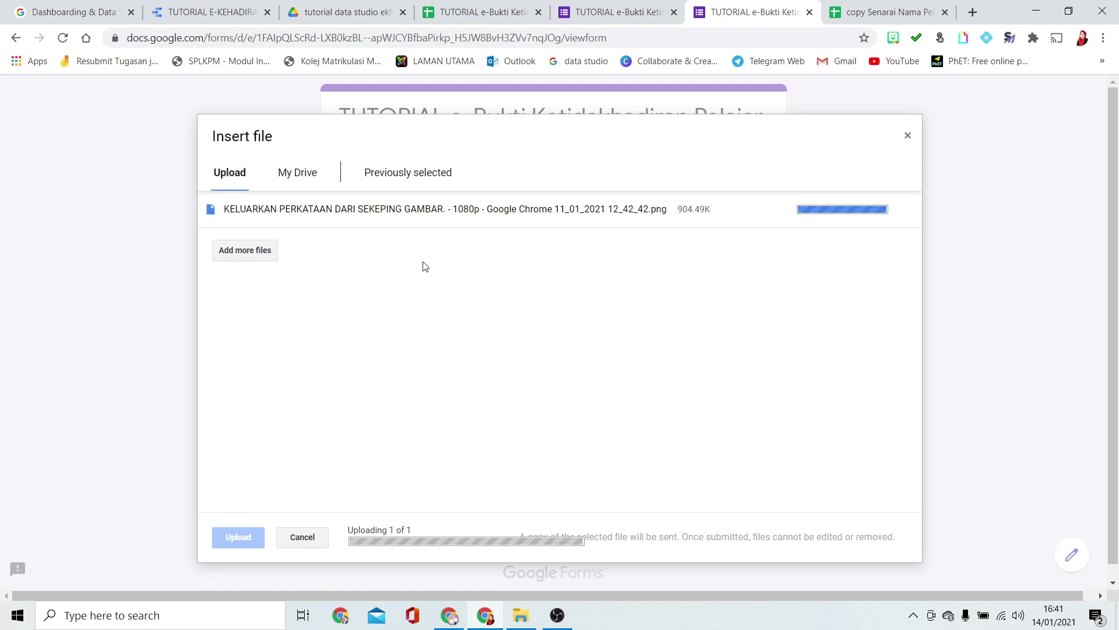
left_click(358, 502)
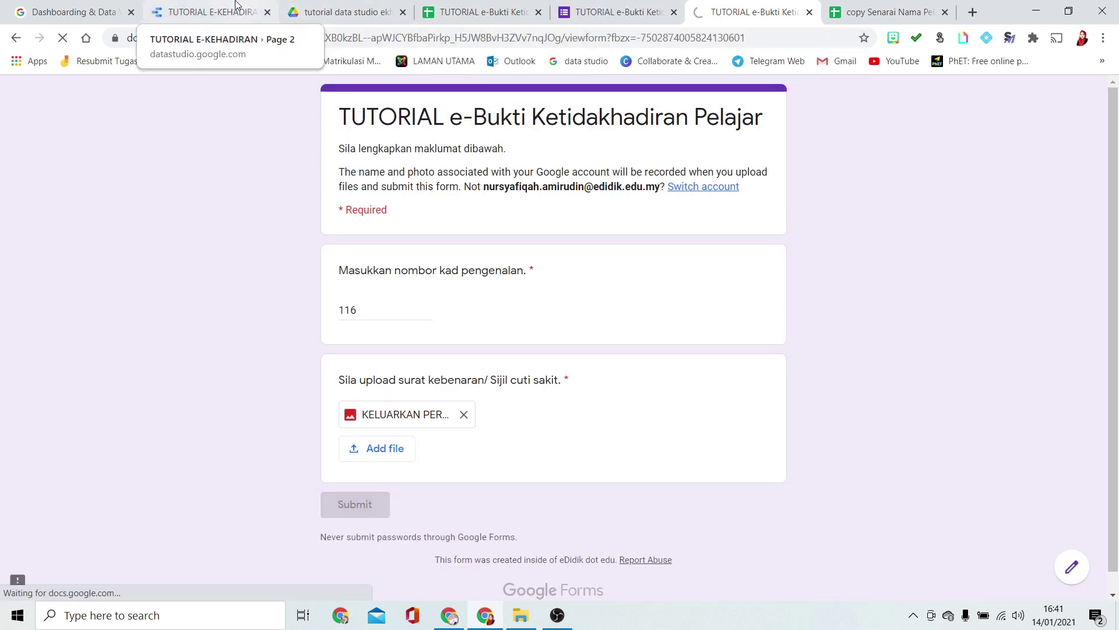
left_click(197, 6)
Refresh the report data to pull in the new S15P4 absence
scroll(869, 207, "up", 4)
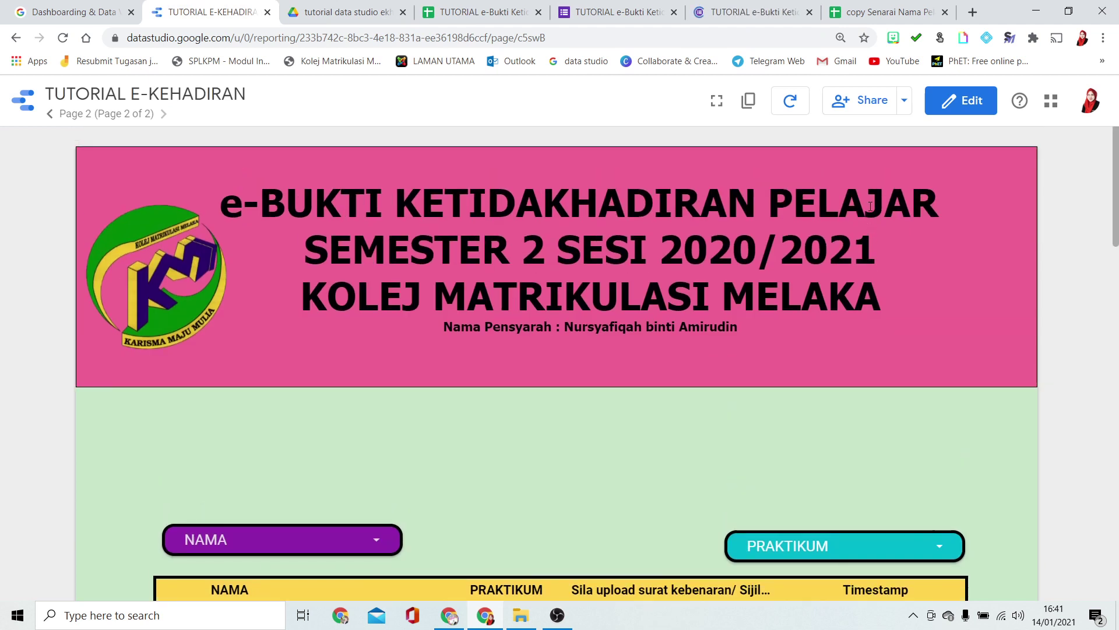
scroll(839, 175, "down", 2)
left_click(796, 108)
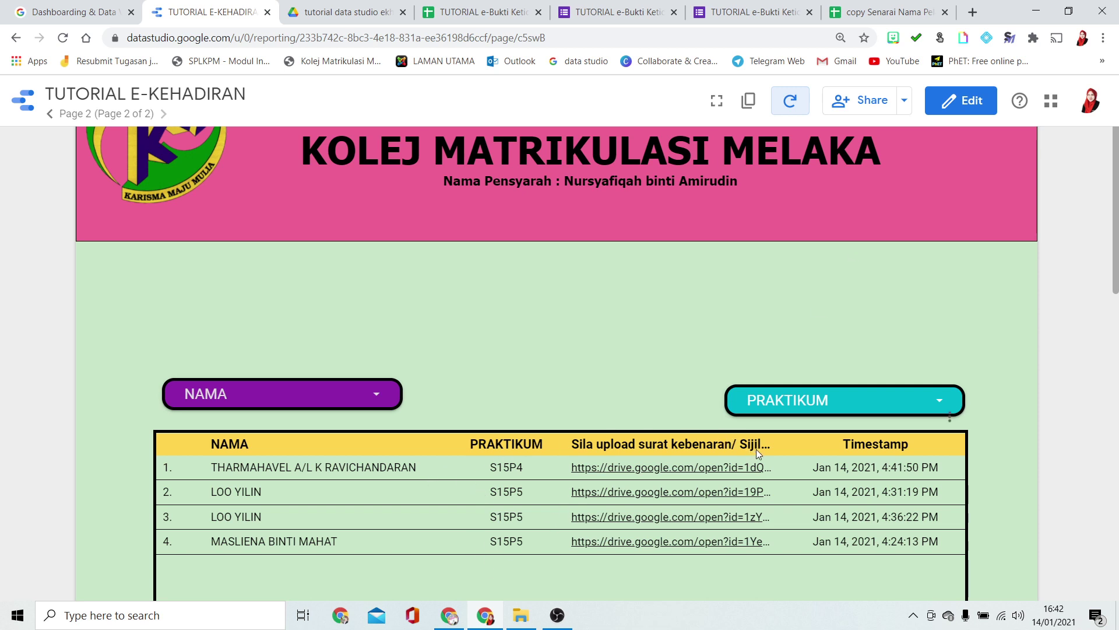
Set the PRAKTIKUM filter to show practical group S15P4 only
left_click(807, 392)
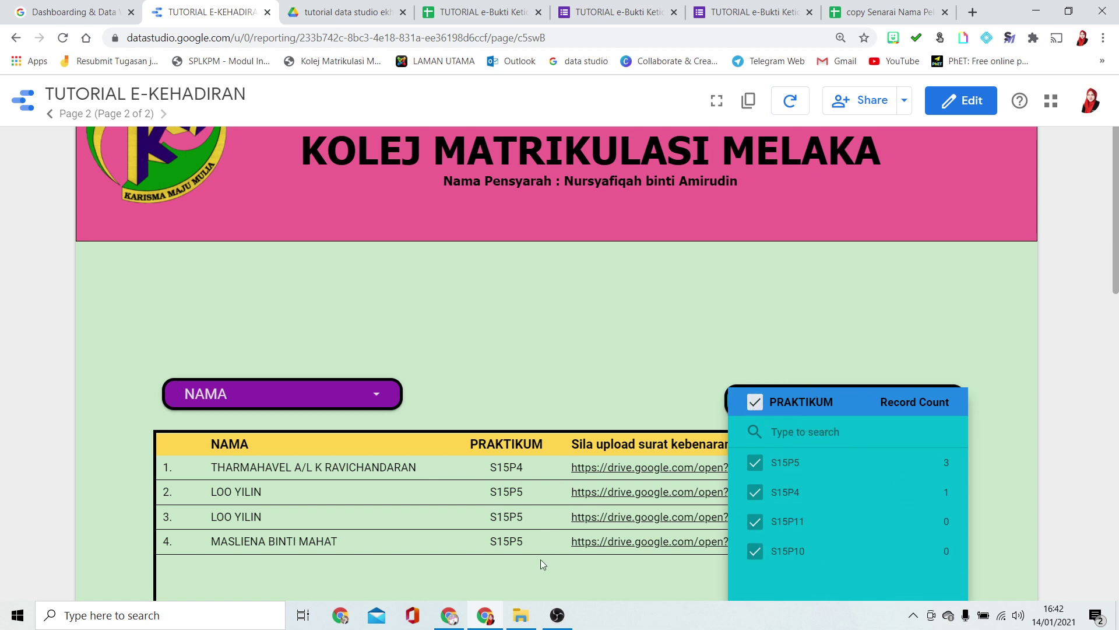
left_click(755, 402)
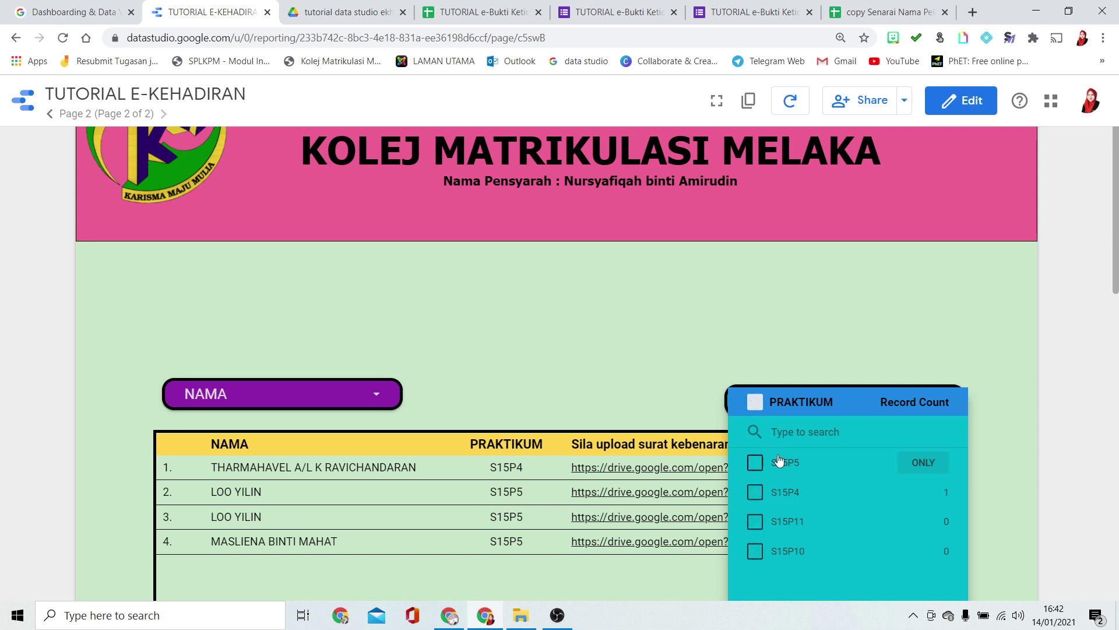
left_click(756, 493)
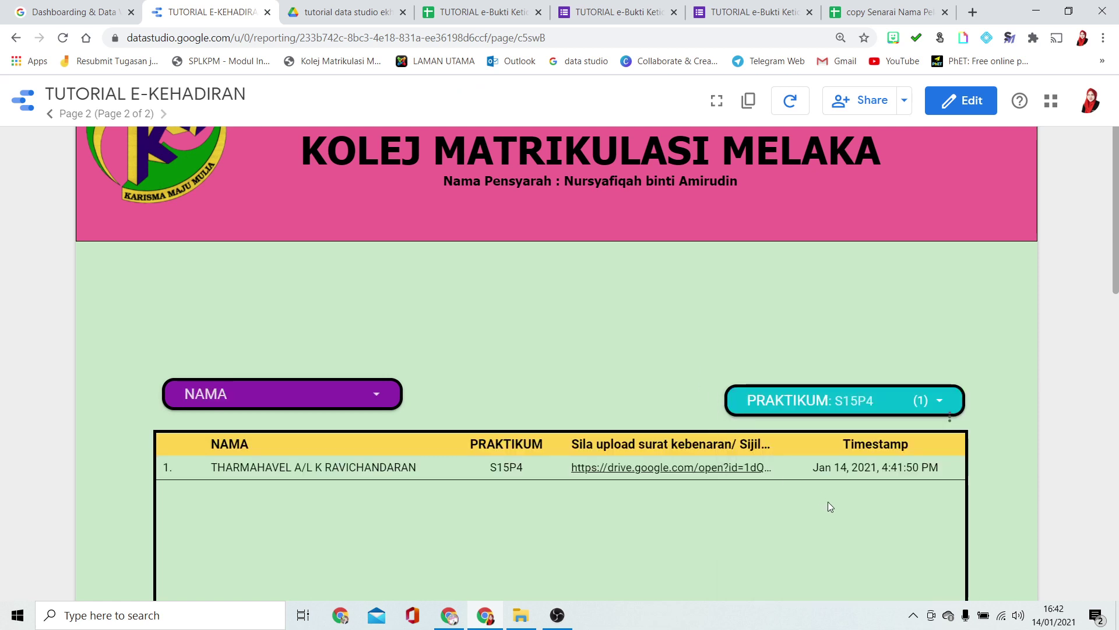
scroll(828, 502, "down", 9)
scroll(830, 506, "up", 5)
scroll(830, 512, "up", 3)
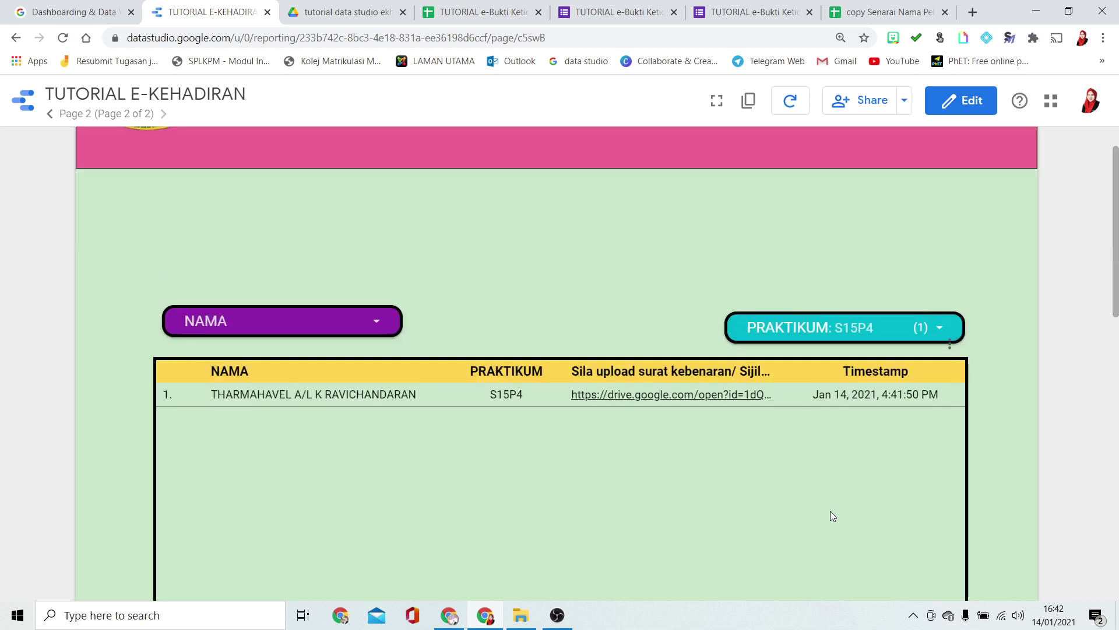
scroll(830, 512, "up", 4)
scroll(830, 512, "down", 2)
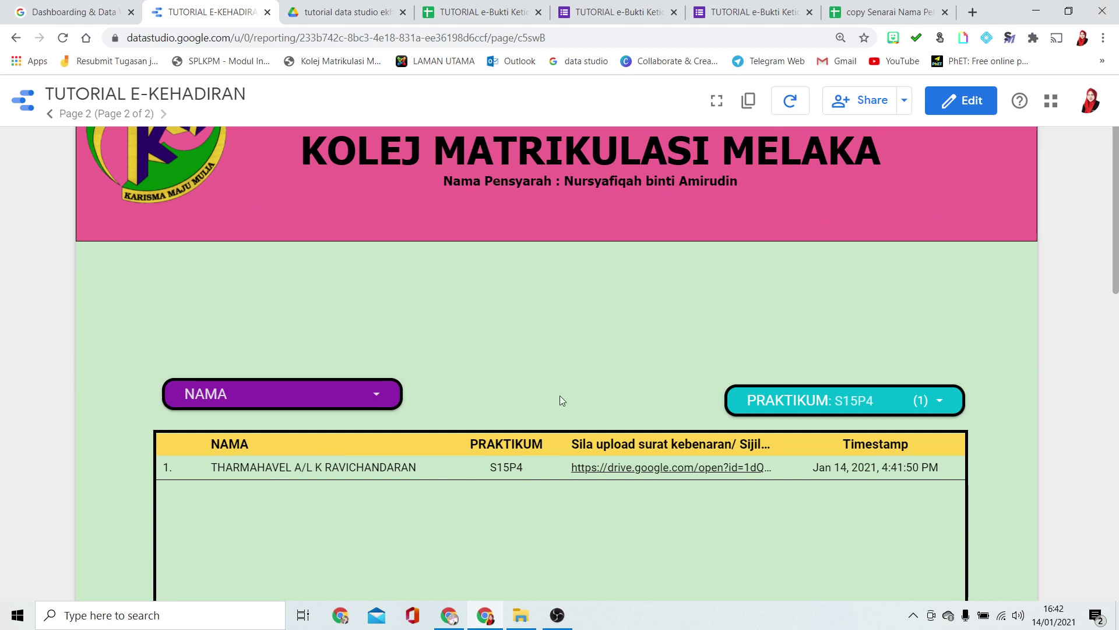
Check the embedded copy of the report, then minimise its window
left_click(448, 615)
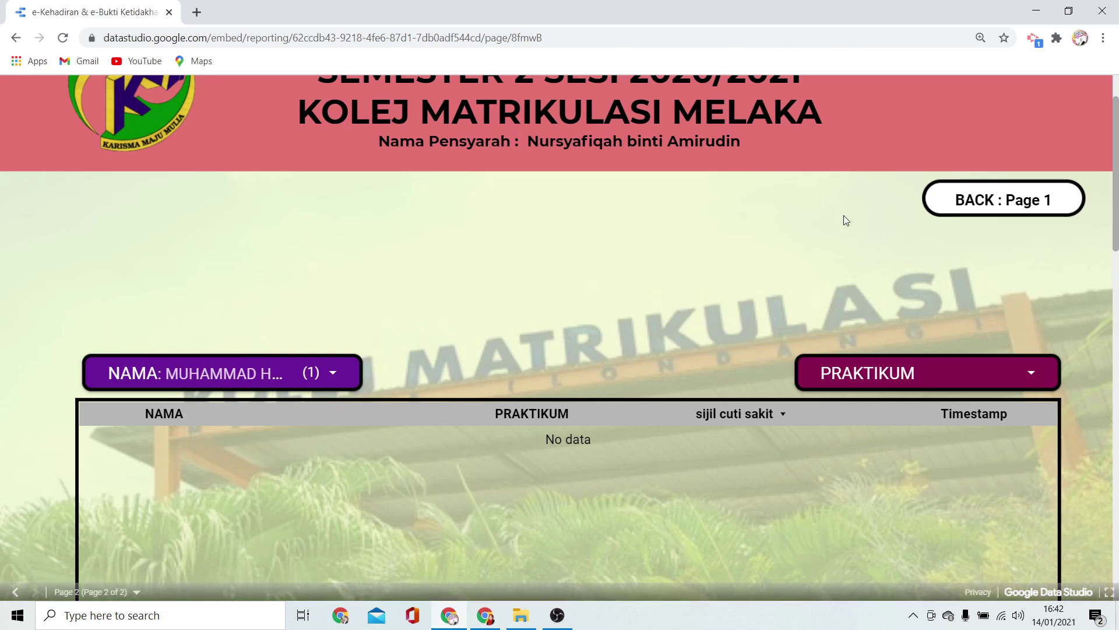
scroll(810, 292, "down", 3)
scroll(809, 293, "down", 3)
scroll(810, 295, "up", 6)
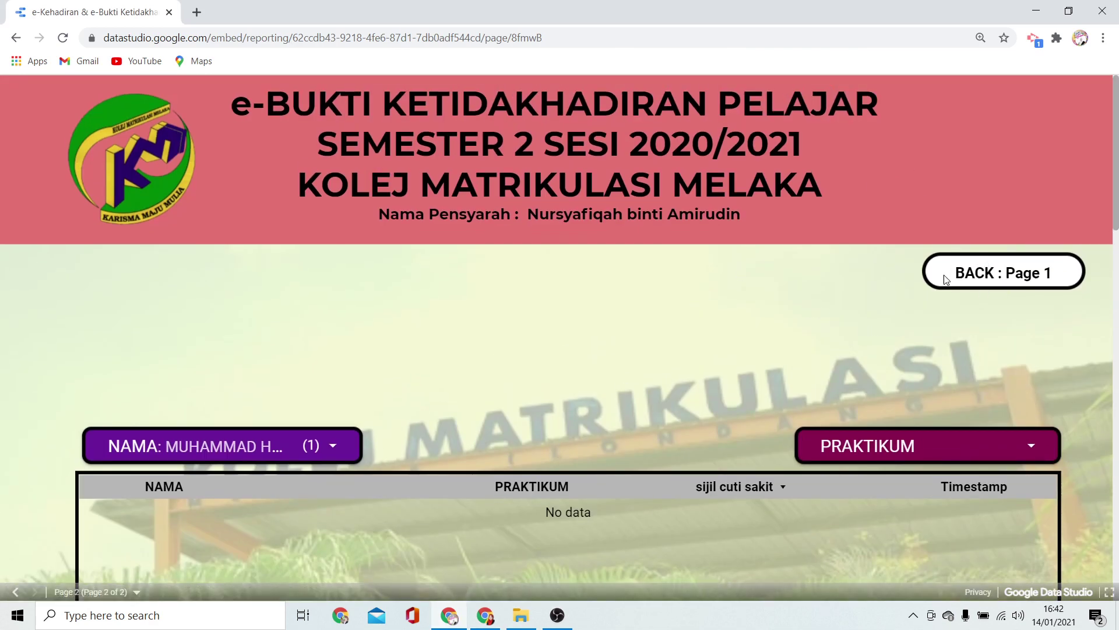
left_click(1036, 12)
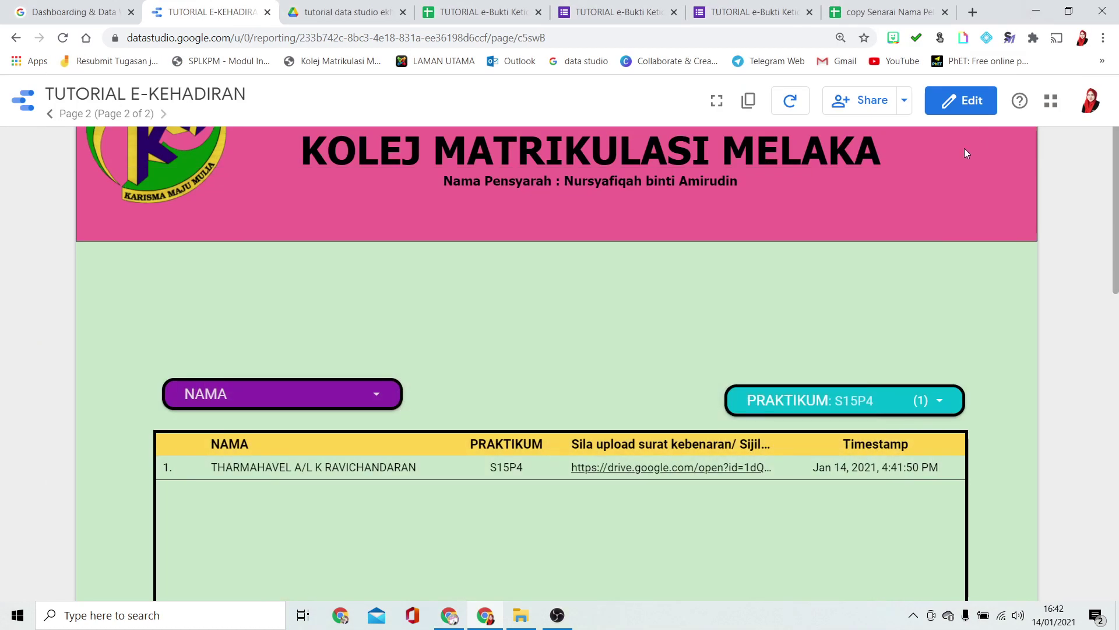
scroll(860, 347, "up", 3)
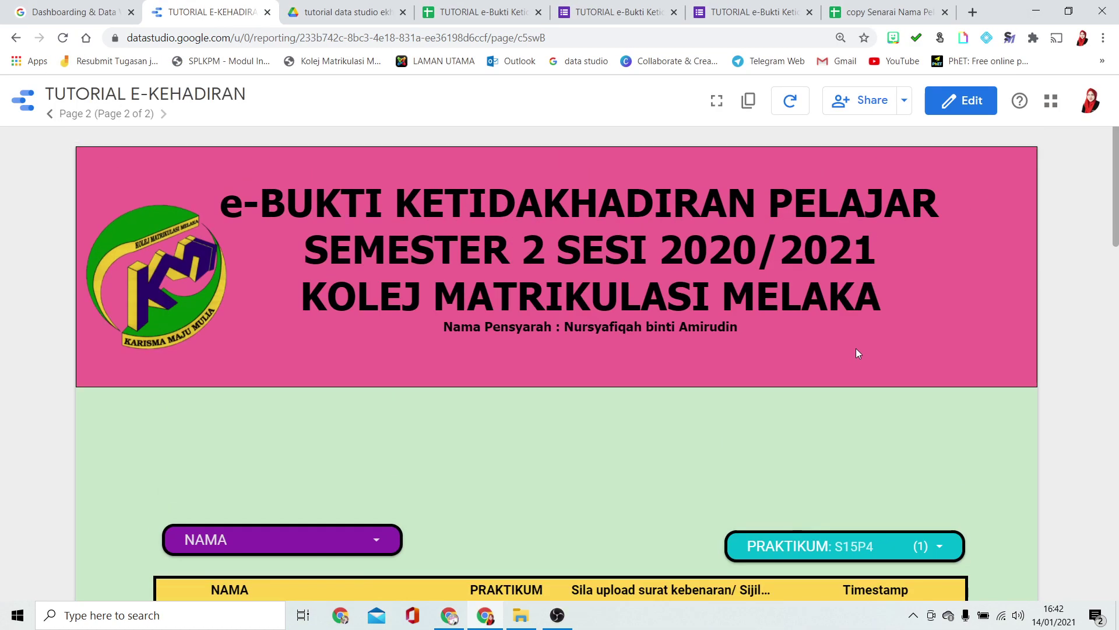
In edit mode, draw a text box above the right-hand filter for 'BACK : Page 1'
left_click(941, 106)
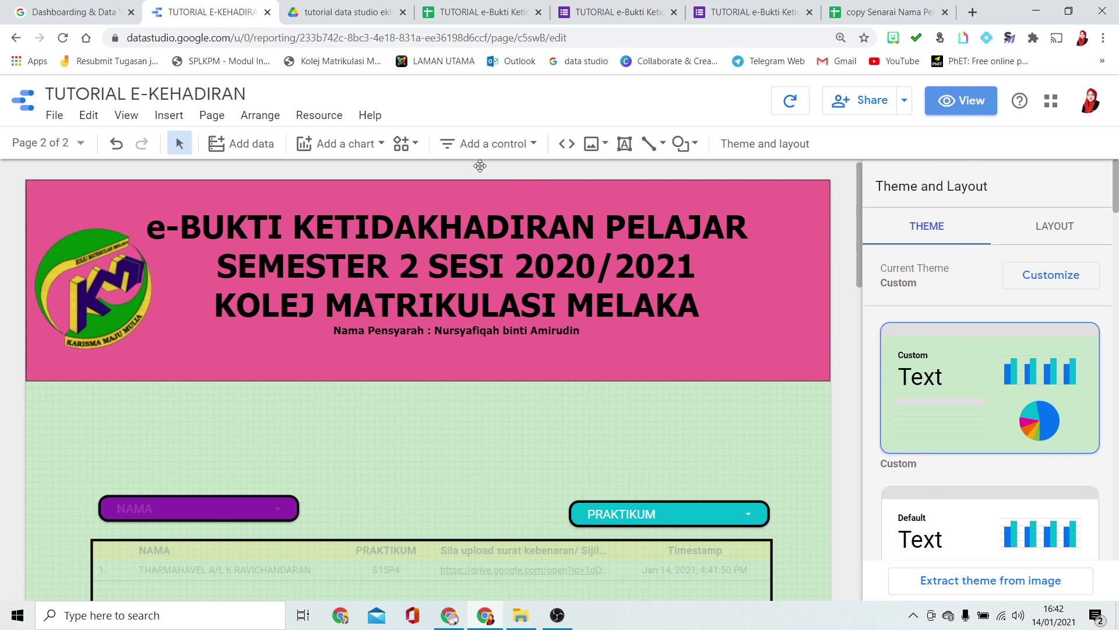
left_click(624, 143)
left_click_drag(688, 395, 829, 428)
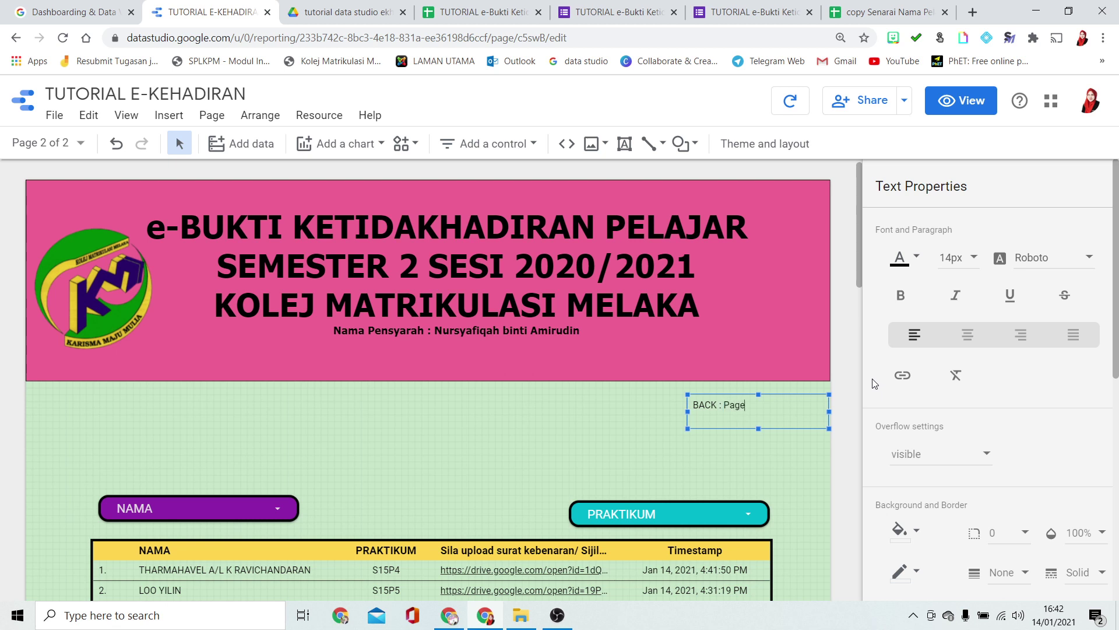
Make the 'BACK : Page 1' text 16px, bold and centred, and shrink the box to fit
key("ctrl+a")
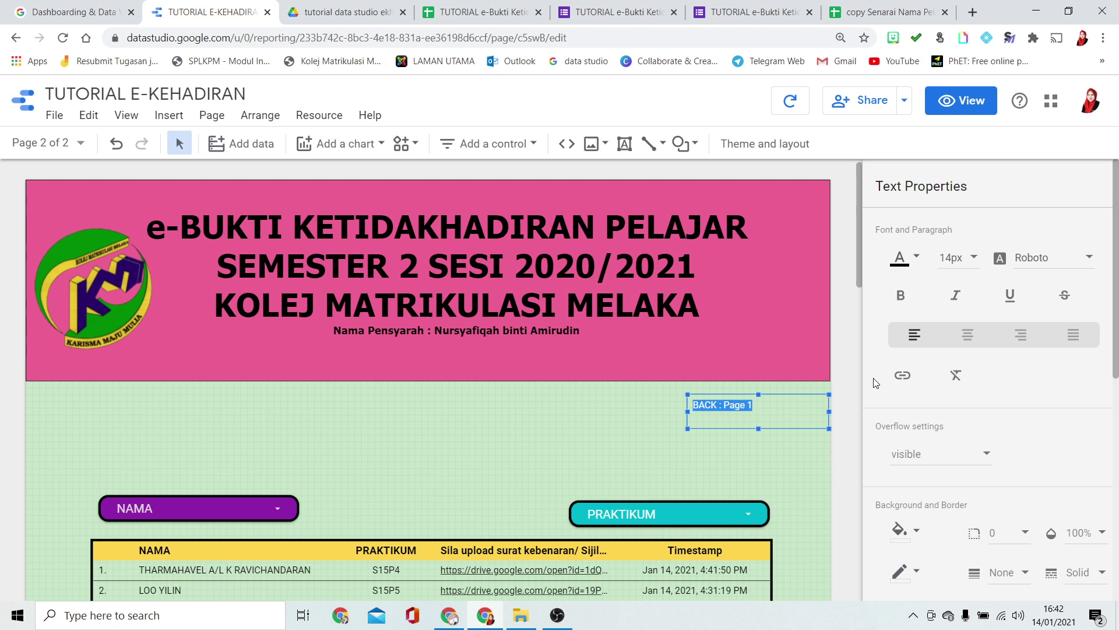
left_click(955, 261)
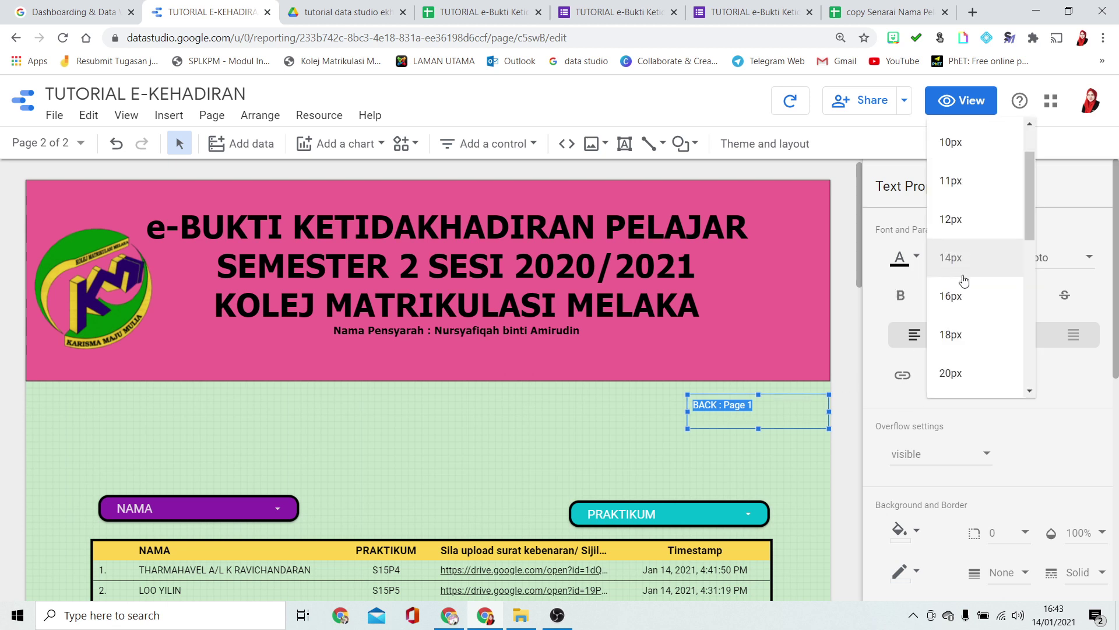
left_click(951, 296)
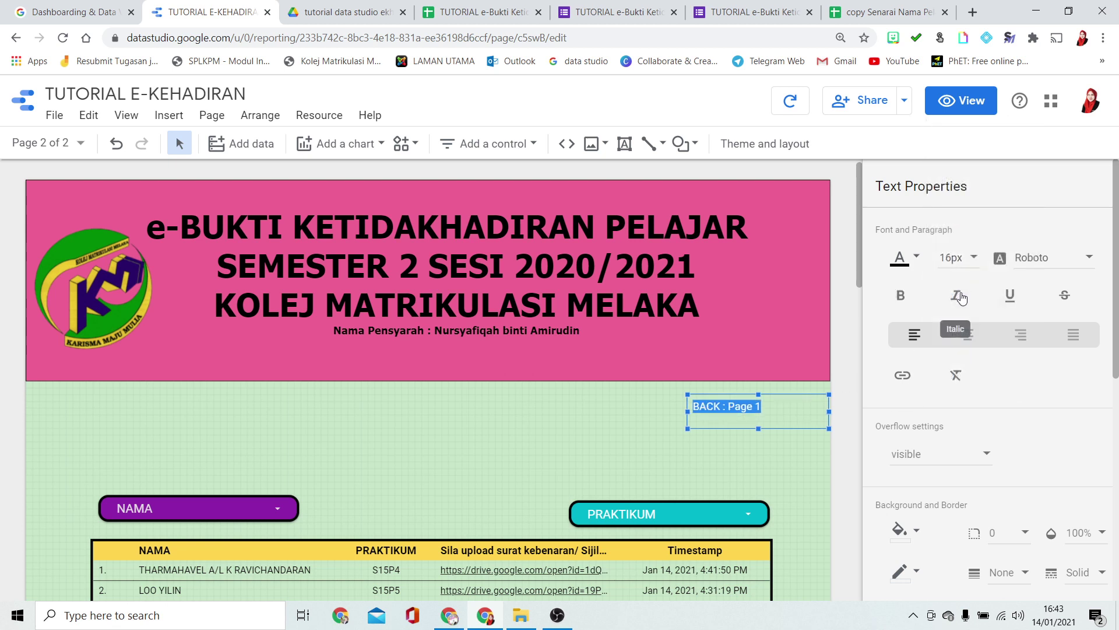
left_click(901, 295)
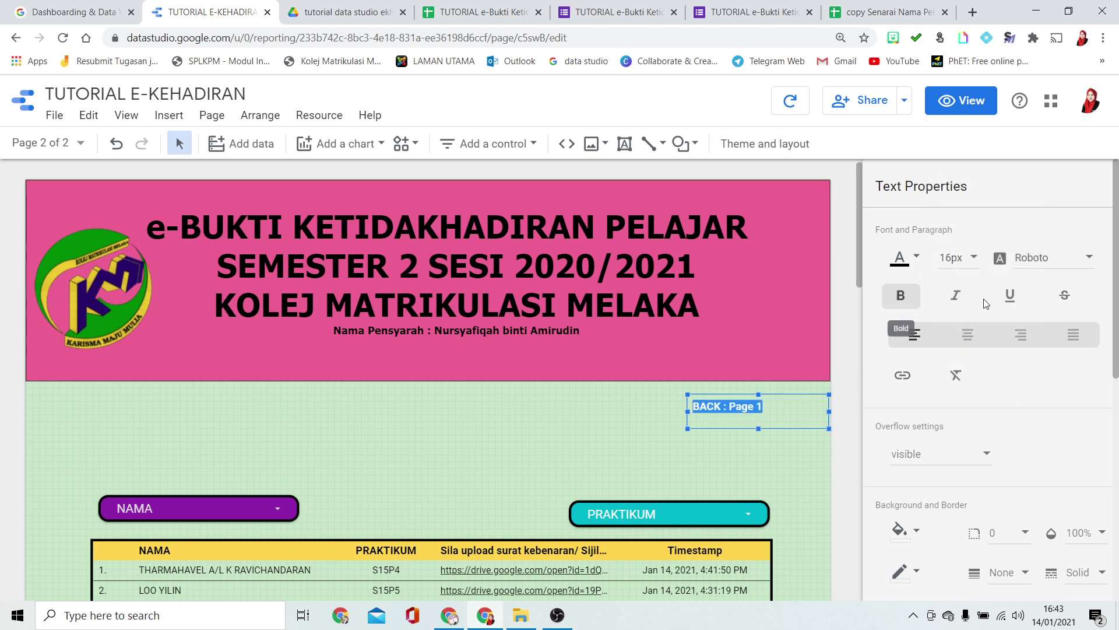
left_click(968, 334)
left_click(828, 428)
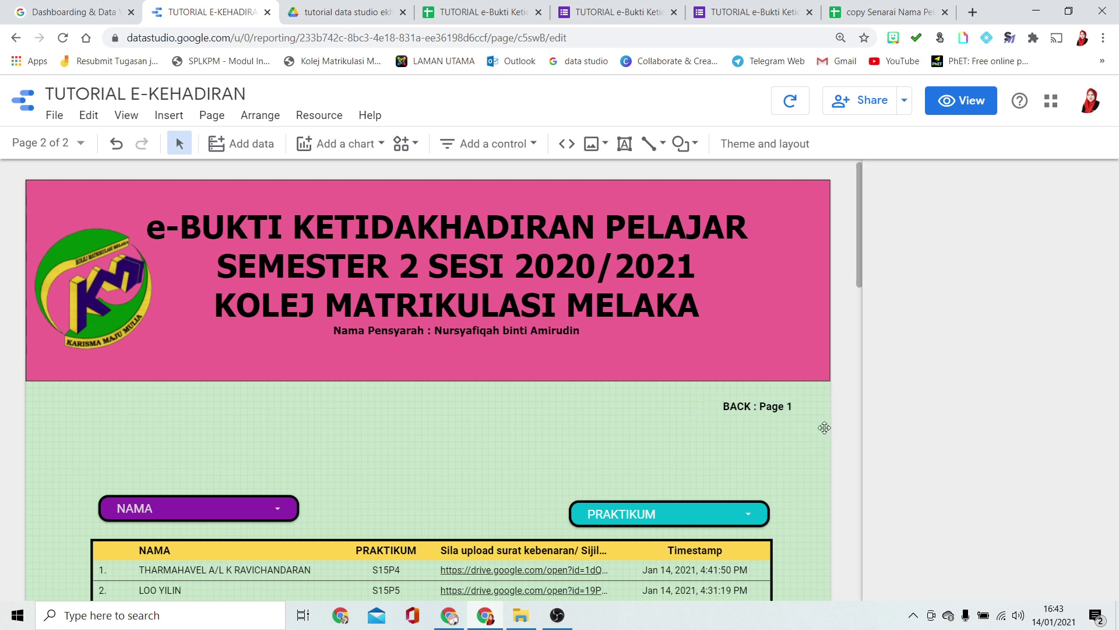
left_click_drag(829, 429, 809, 404)
Give the BACK box a white background, black border of weight 3 and corner radius 50
scroll(932, 408, "down", 3)
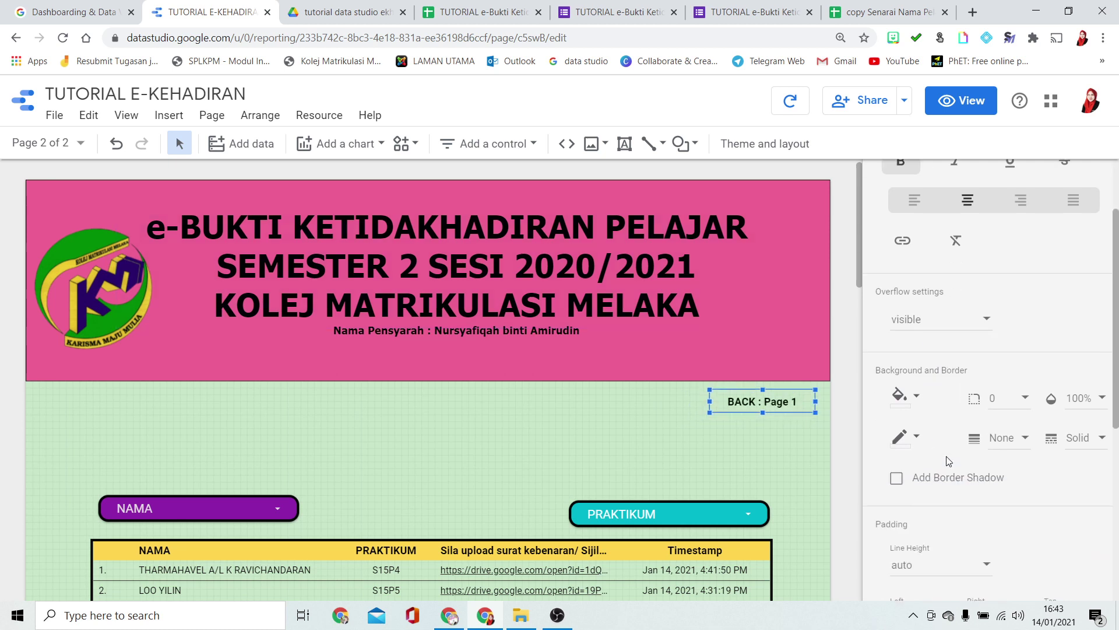
left_click(914, 385)
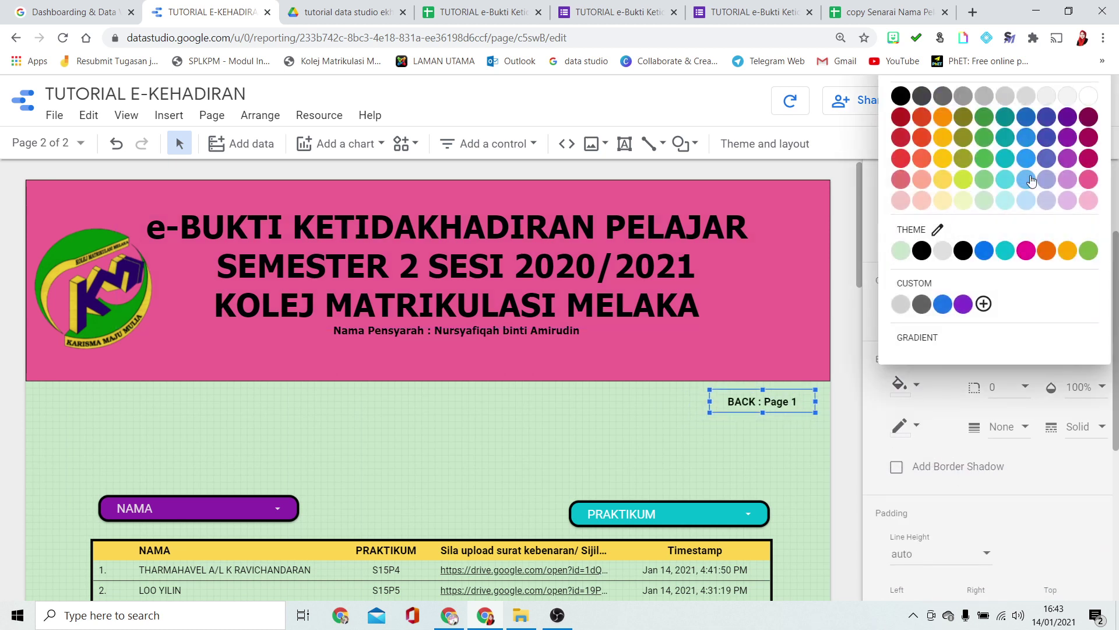
left_click(1089, 96)
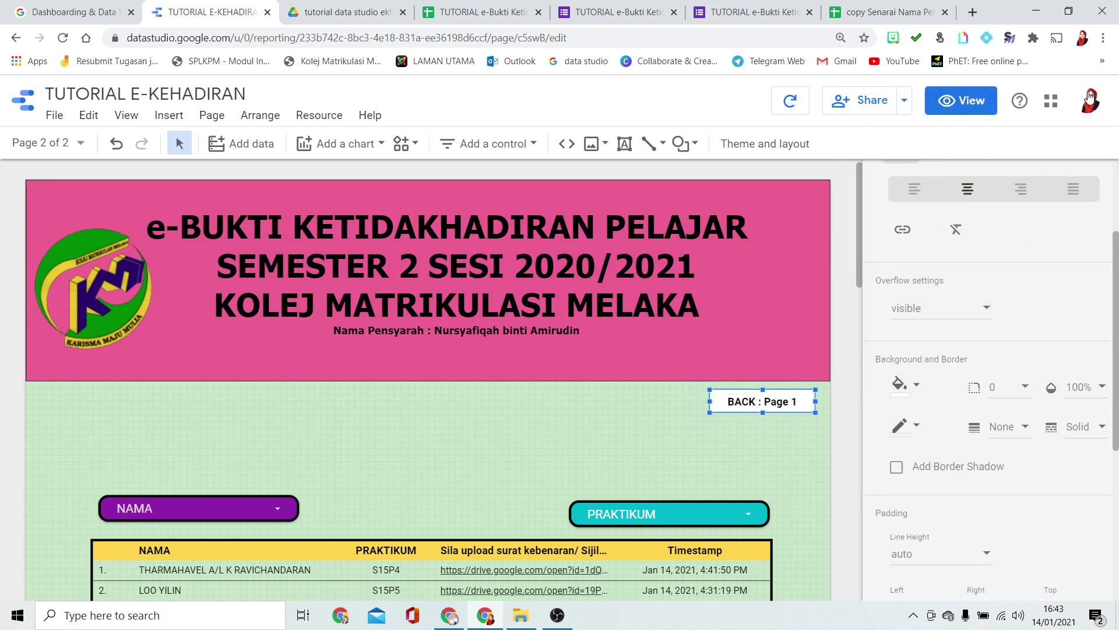
left_click(907, 428)
left_click(929, 324)
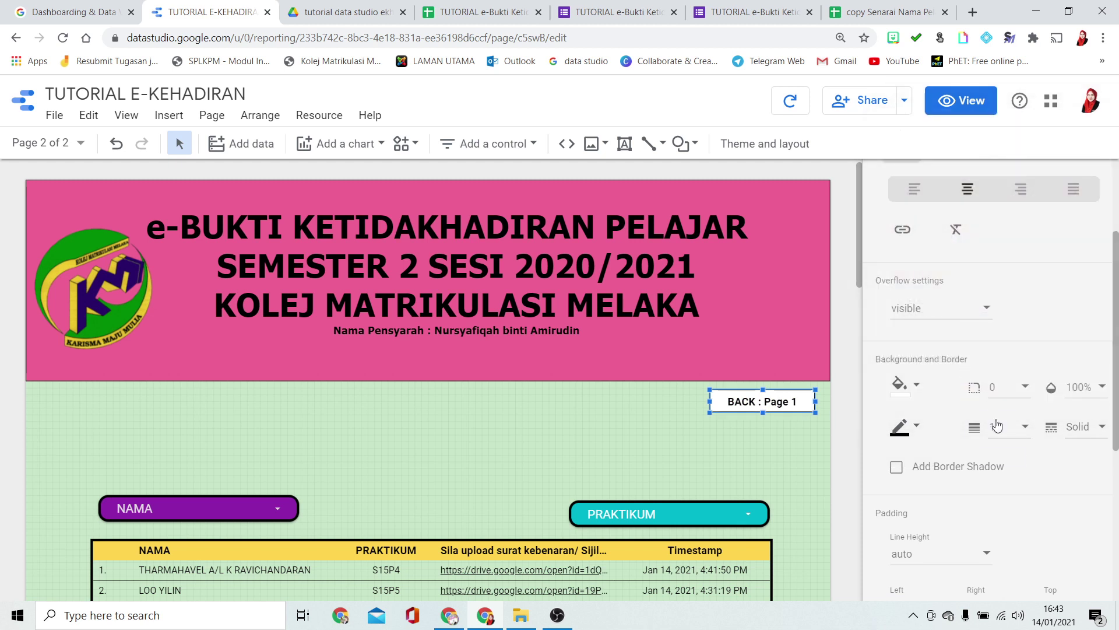
left_click(993, 429)
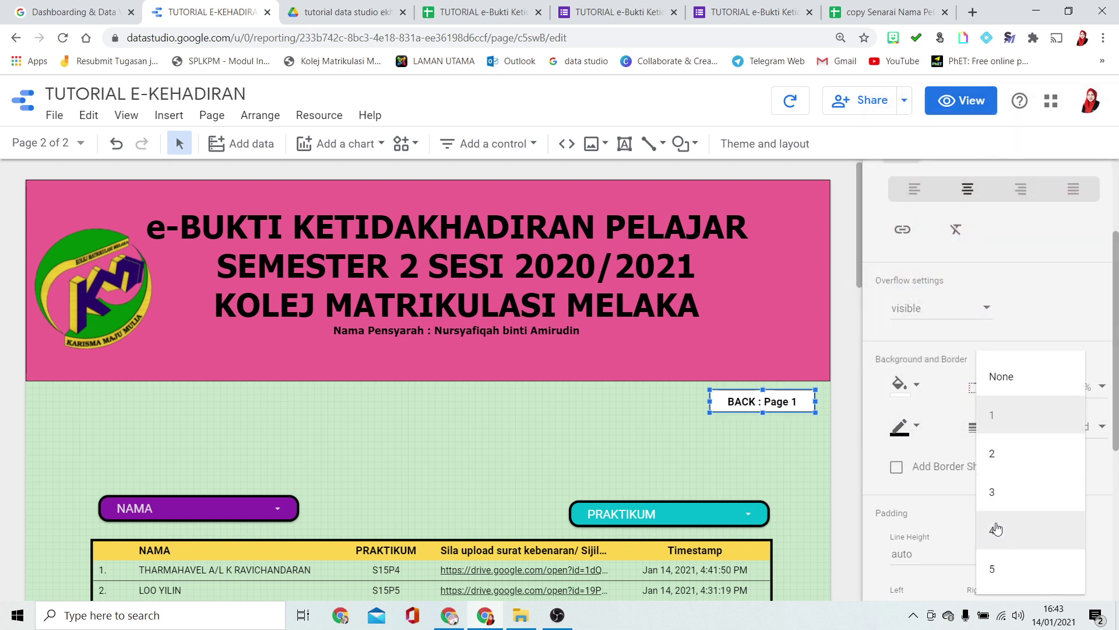
left_click(993, 492)
left_click(1004, 396)
scroll(991, 510, "down", 5)
left_click(1001, 436)
Deselect and reselect the BACK box to check its button styling
left_click(808, 472)
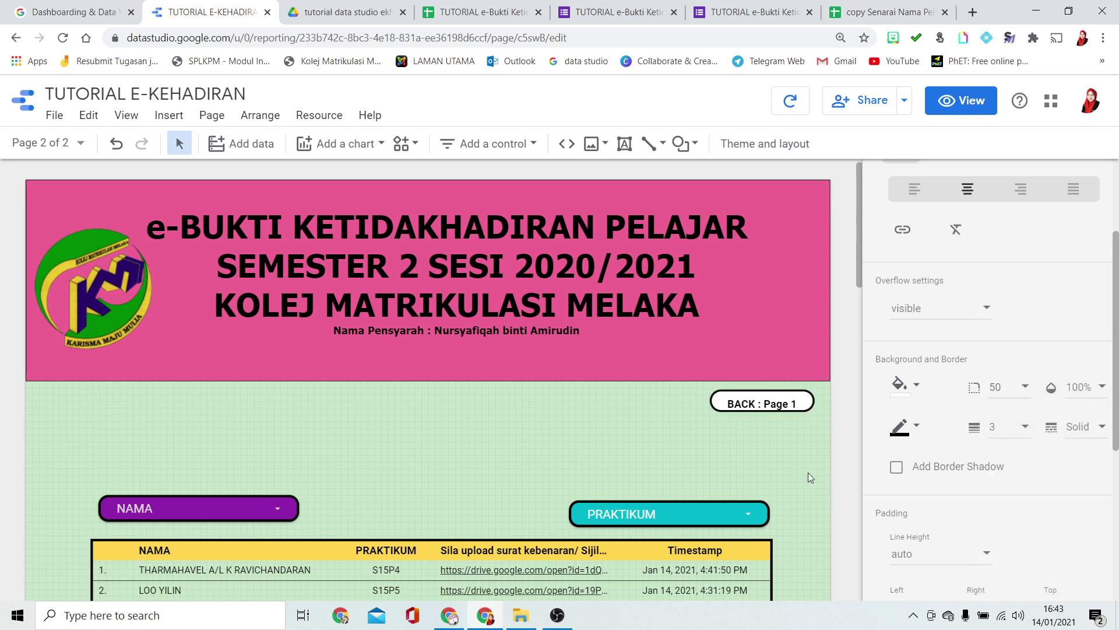
left_click(782, 403)
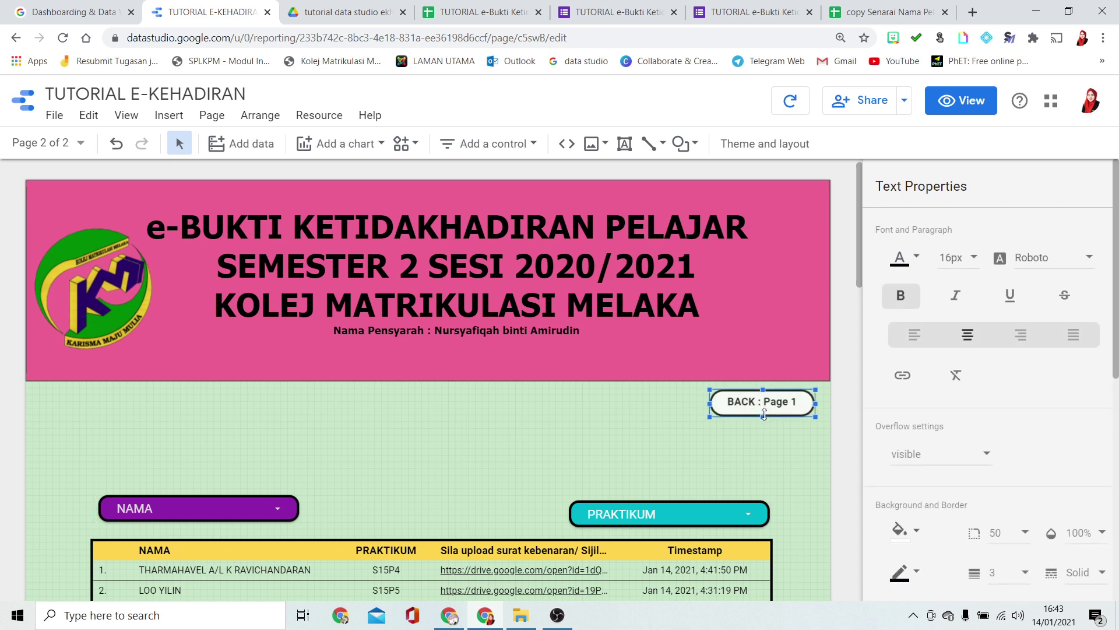
left_click(774, 425)
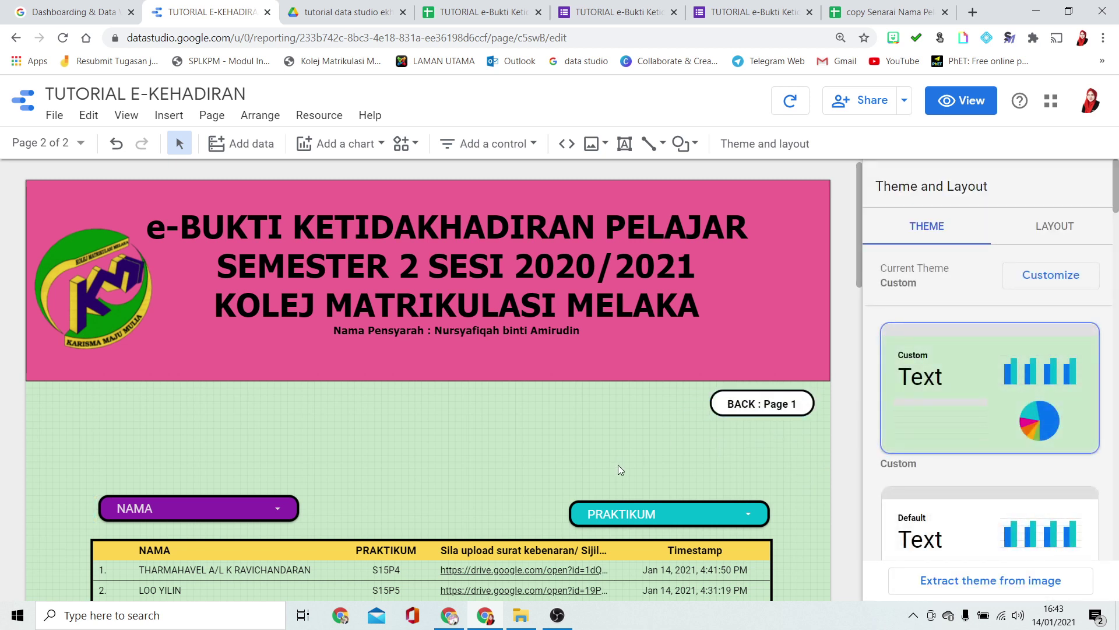
left_click(763, 406)
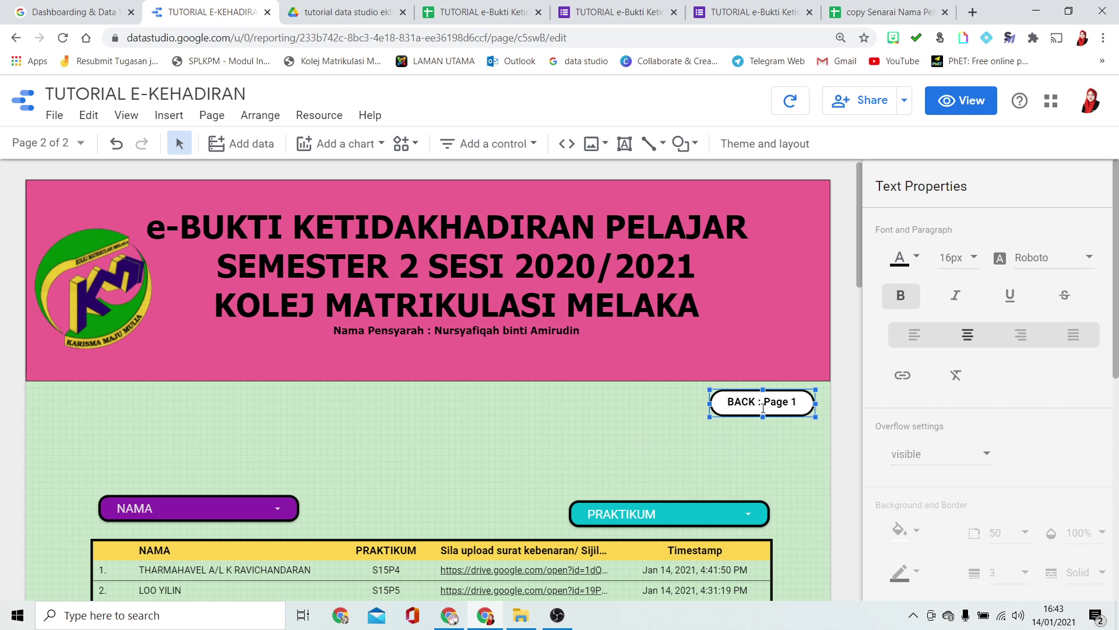
Link the 'BACK : Page 1' text to Page 1 of the report
left_click(903, 376)
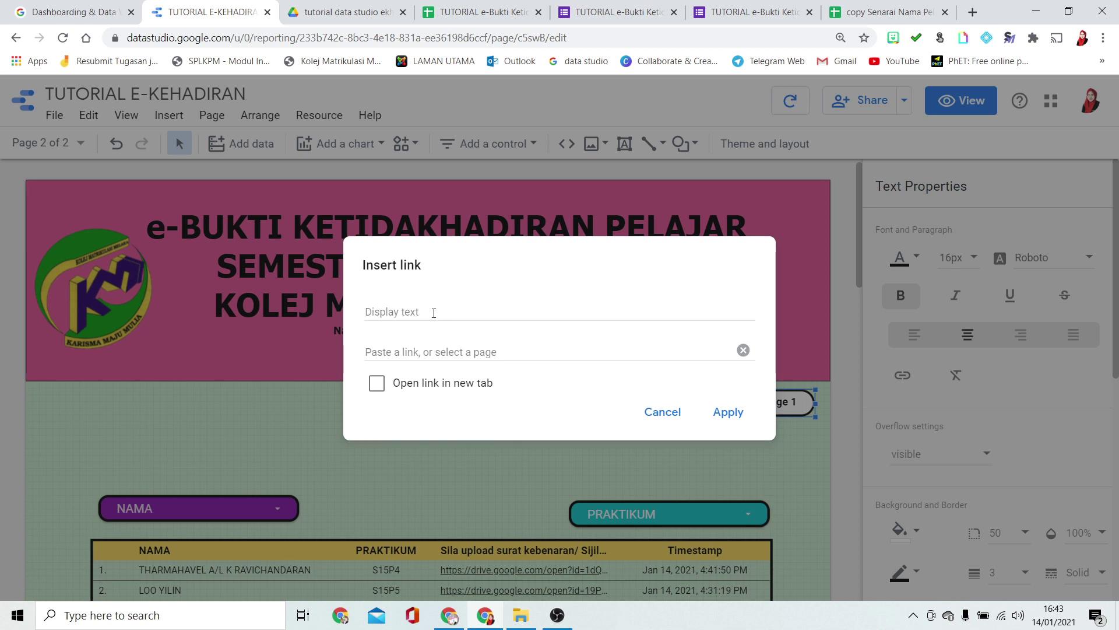
left_click(662, 412)
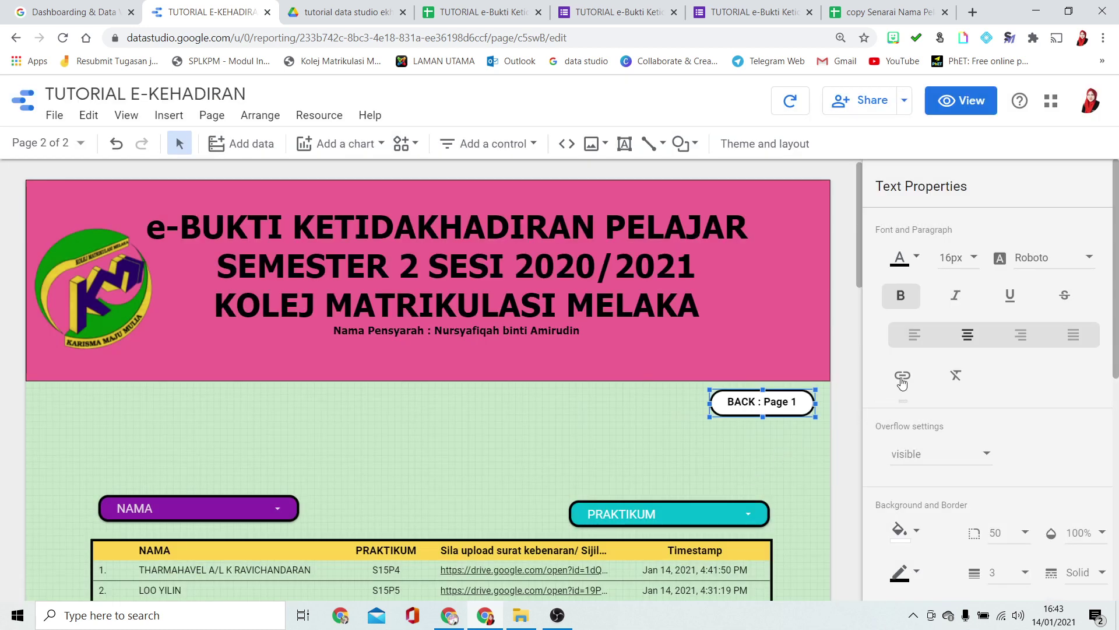
double_click(786, 403)
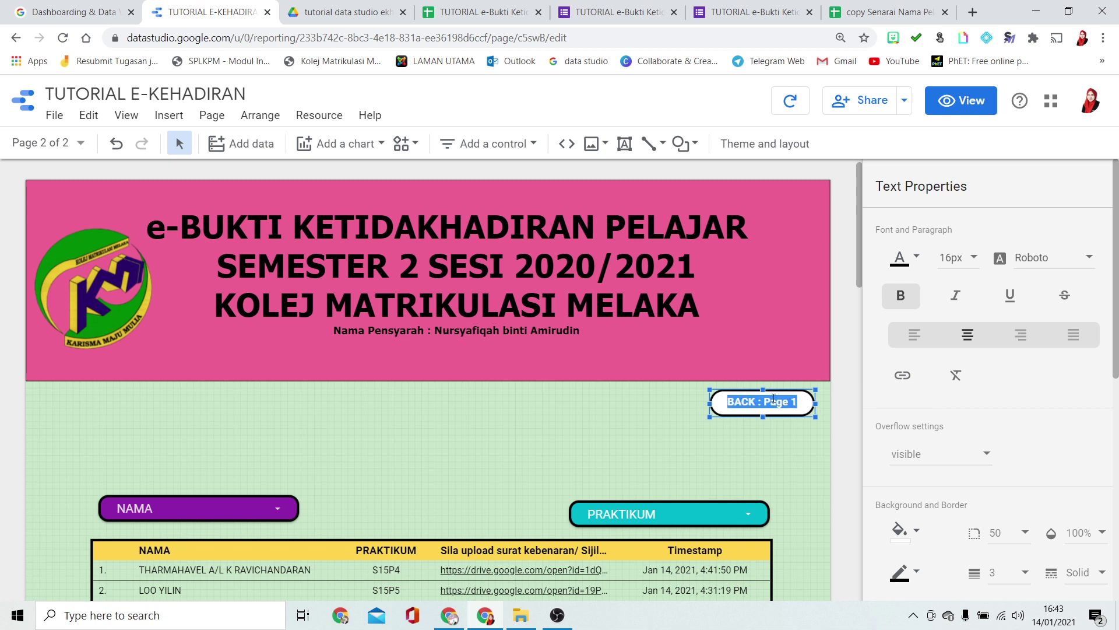
left_click(903, 377)
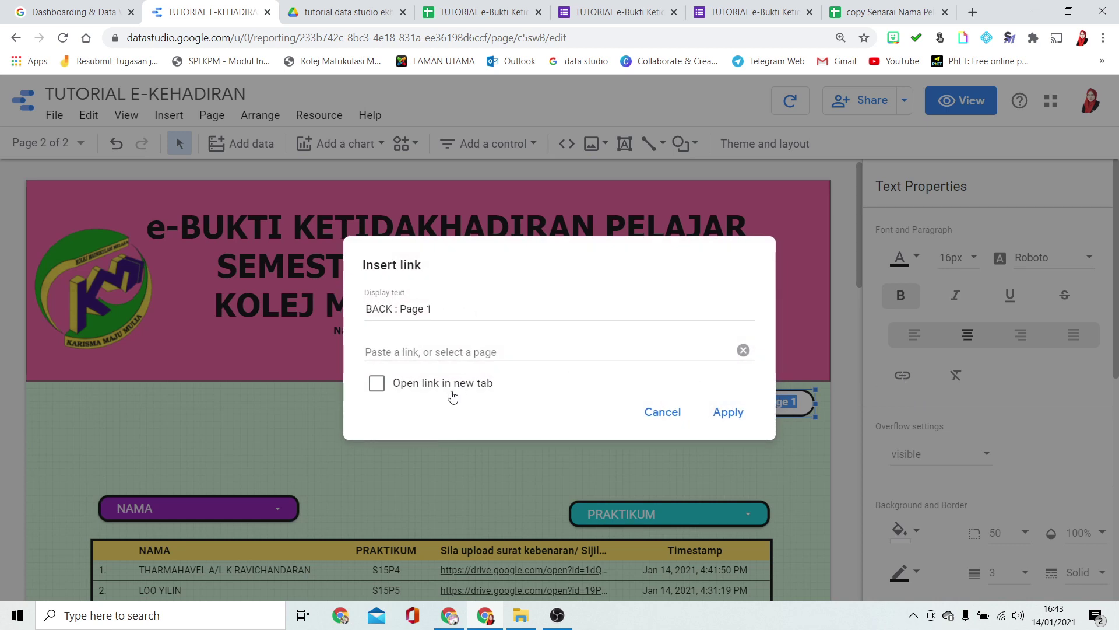
left_click(476, 352)
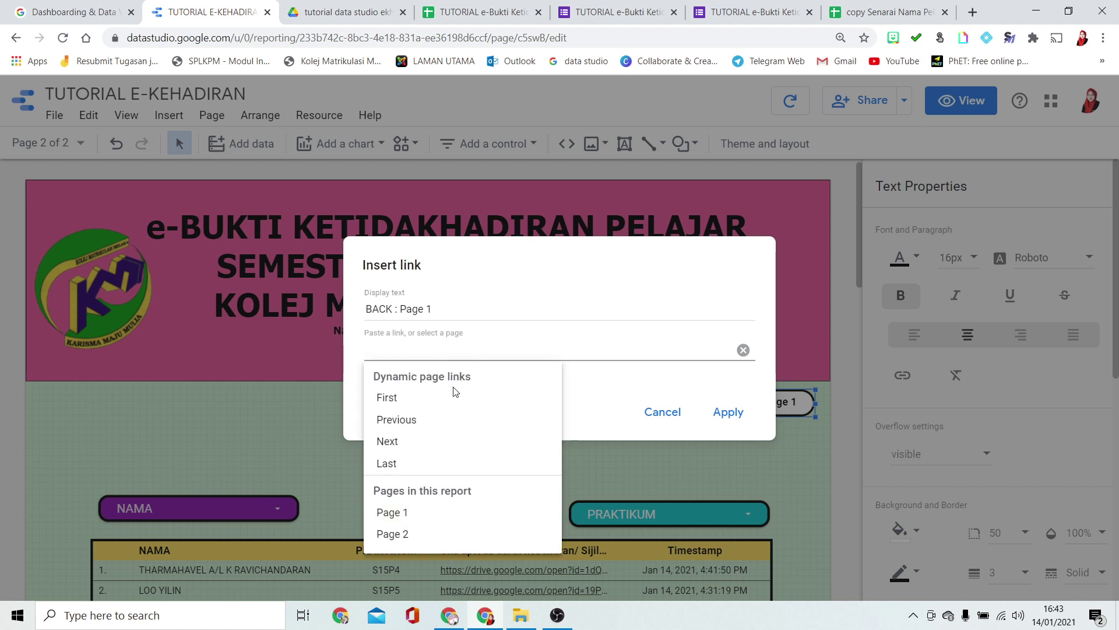
left_click(398, 513)
left_click(719, 421)
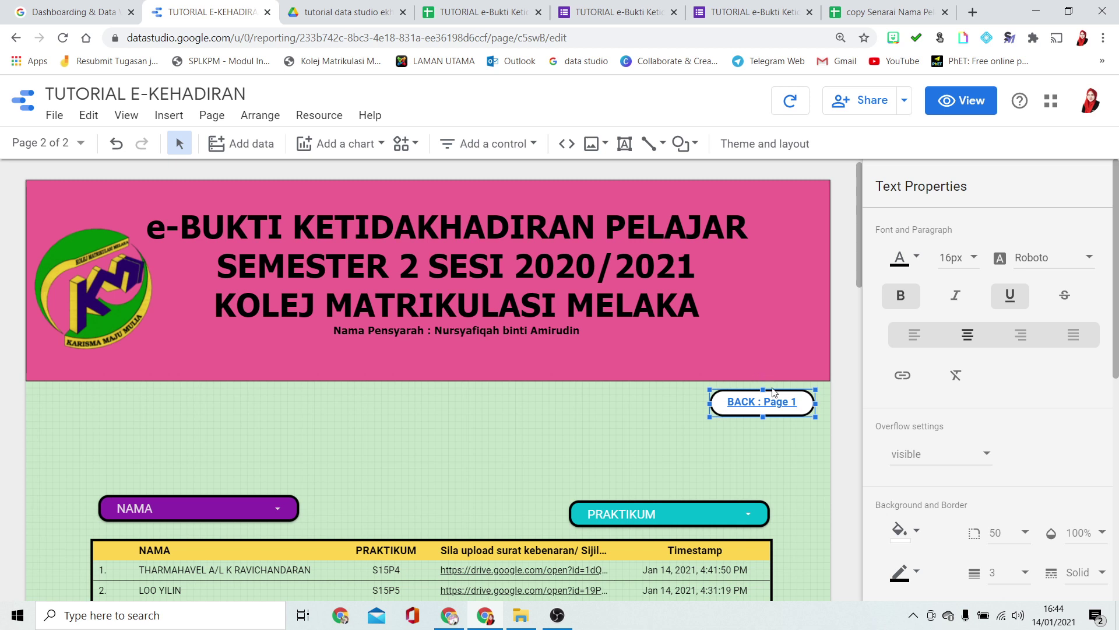
Remove the underline from the BACK link text and switch the report to view mode
left_click(797, 406)
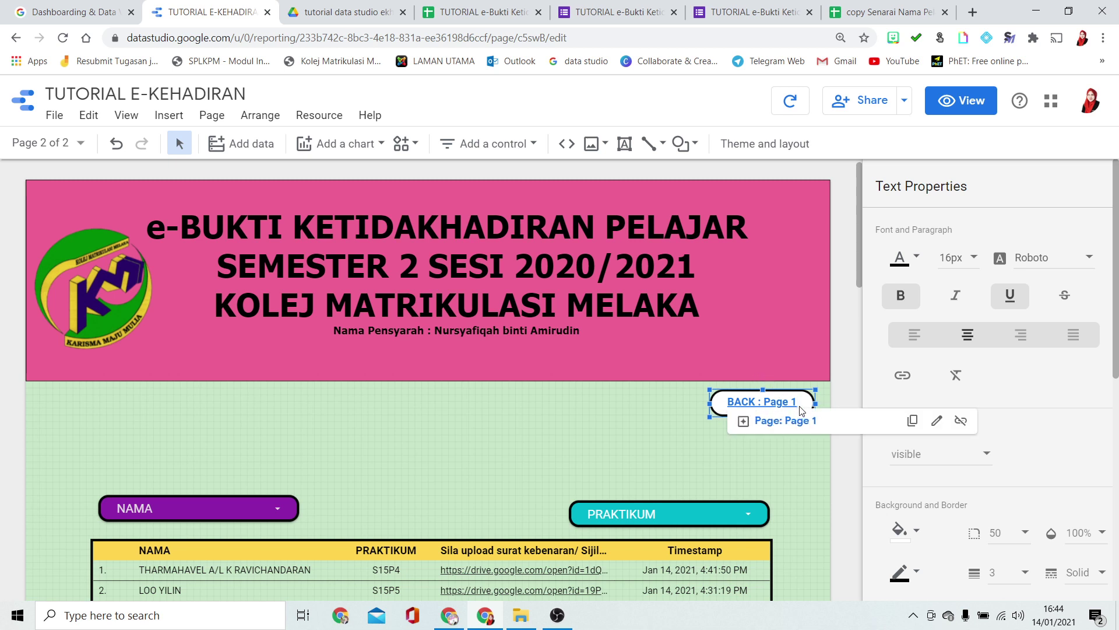
key("ctrl+a")
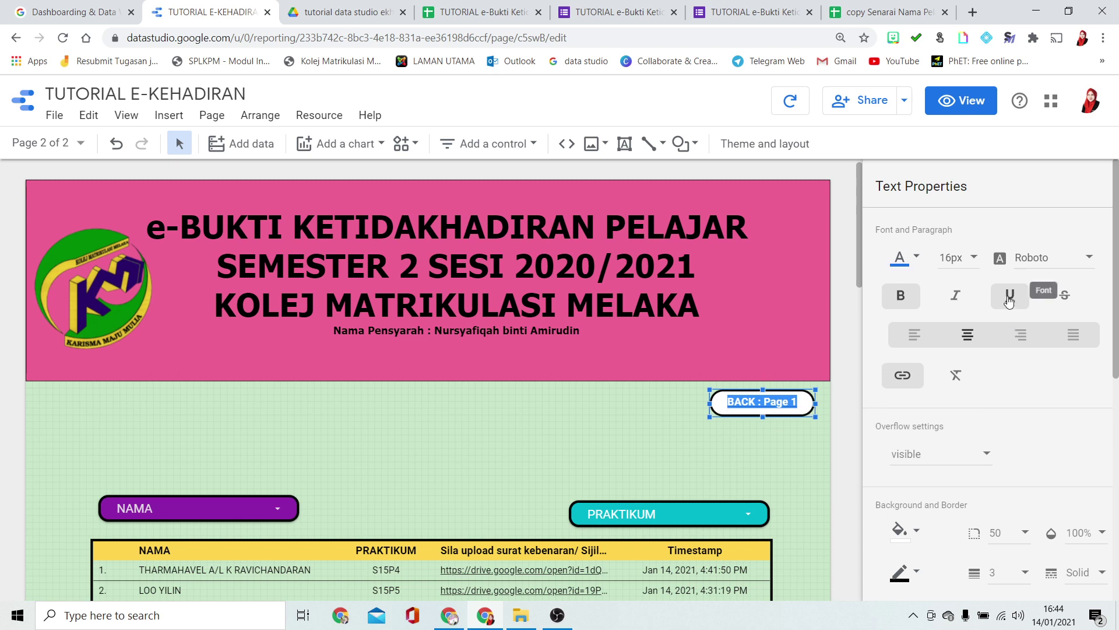
left_click(1001, 300)
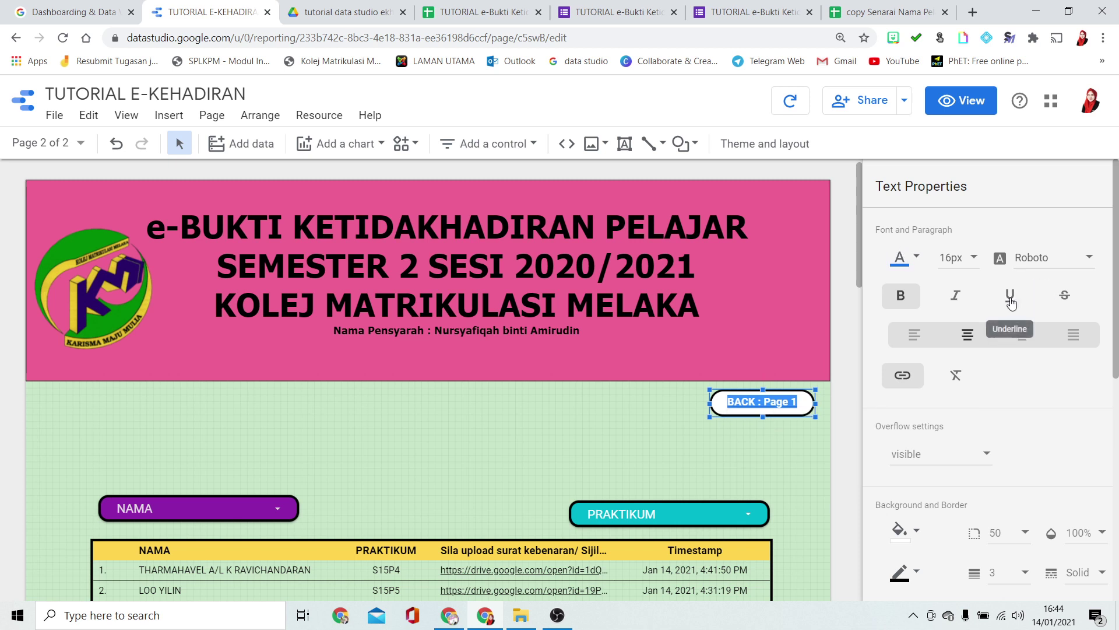
left_click(917, 259)
left_click(902, 289)
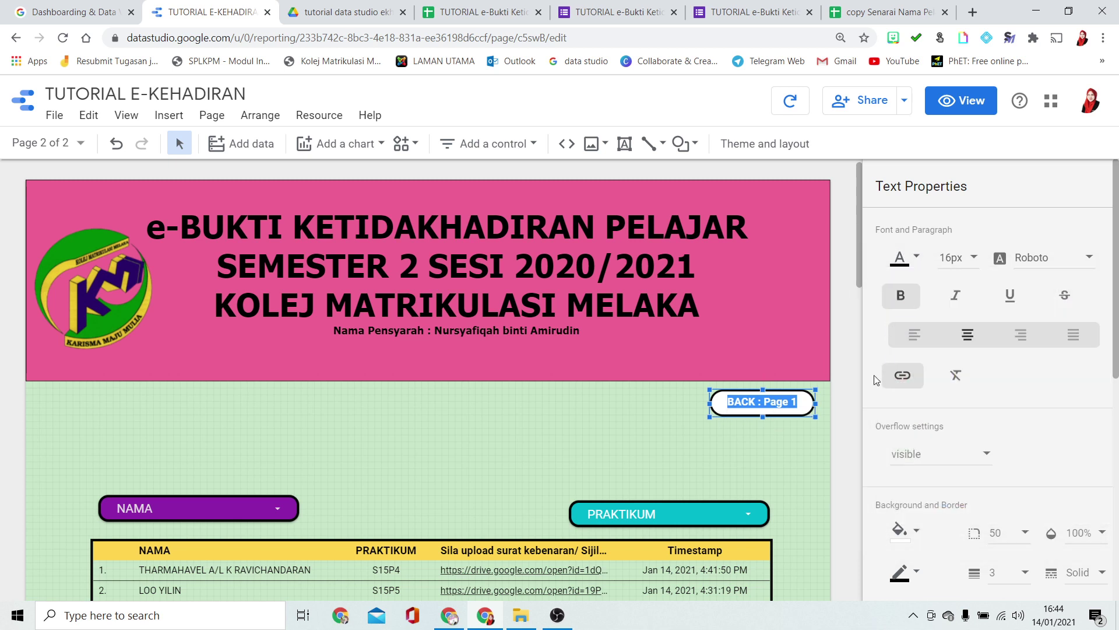
left_click(801, 464)
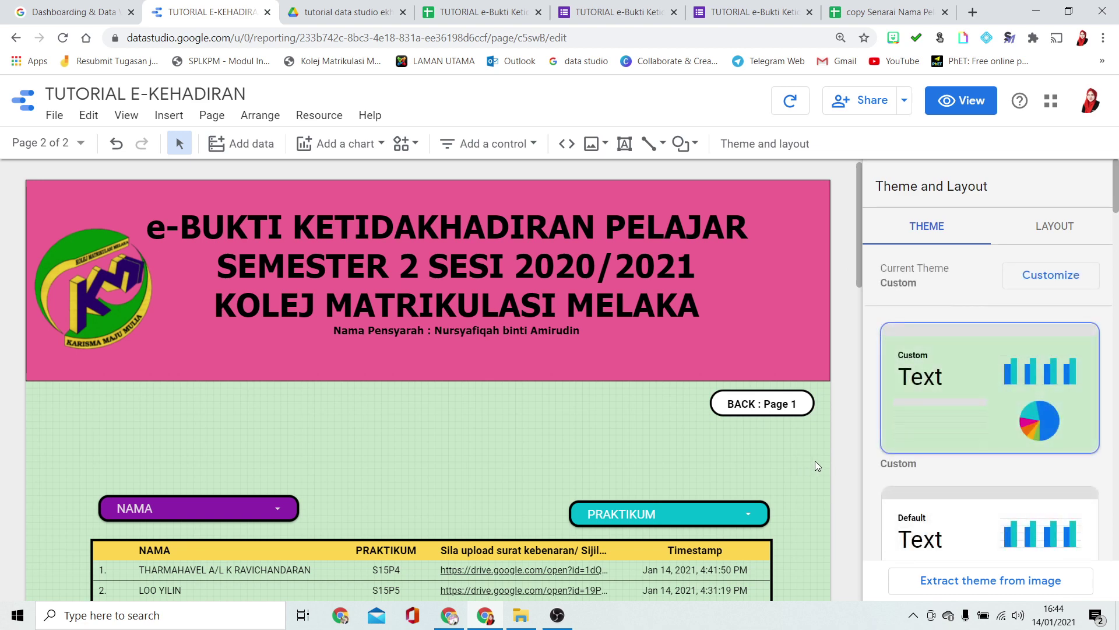
left_click(972, 102)
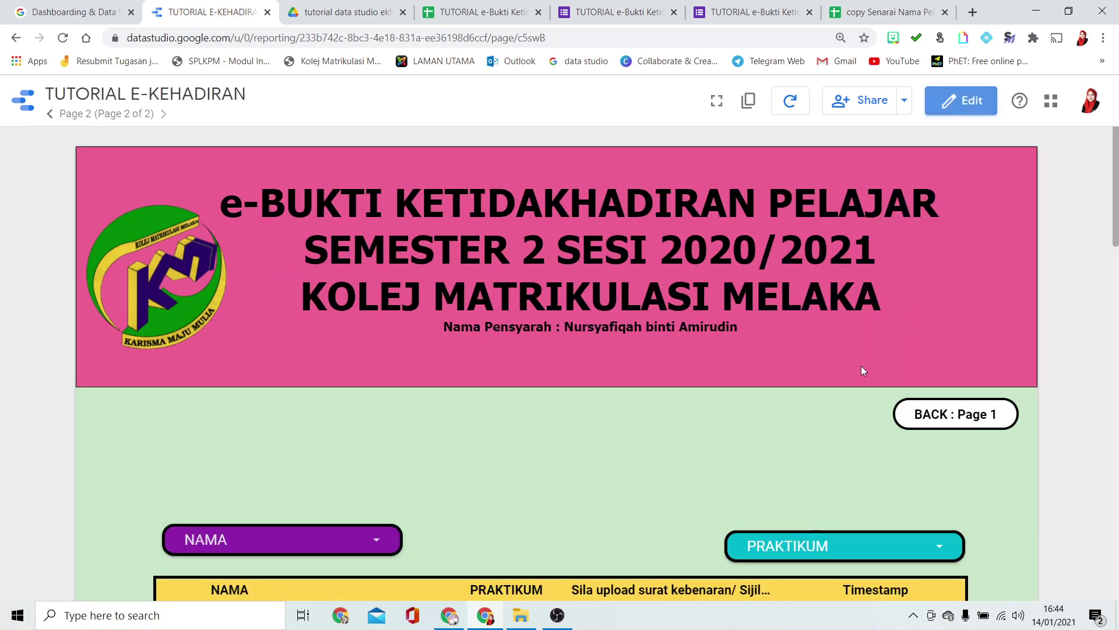
Test that the BACK button returns to Page 1, then reopen the report for editing
left_click(941, 417)
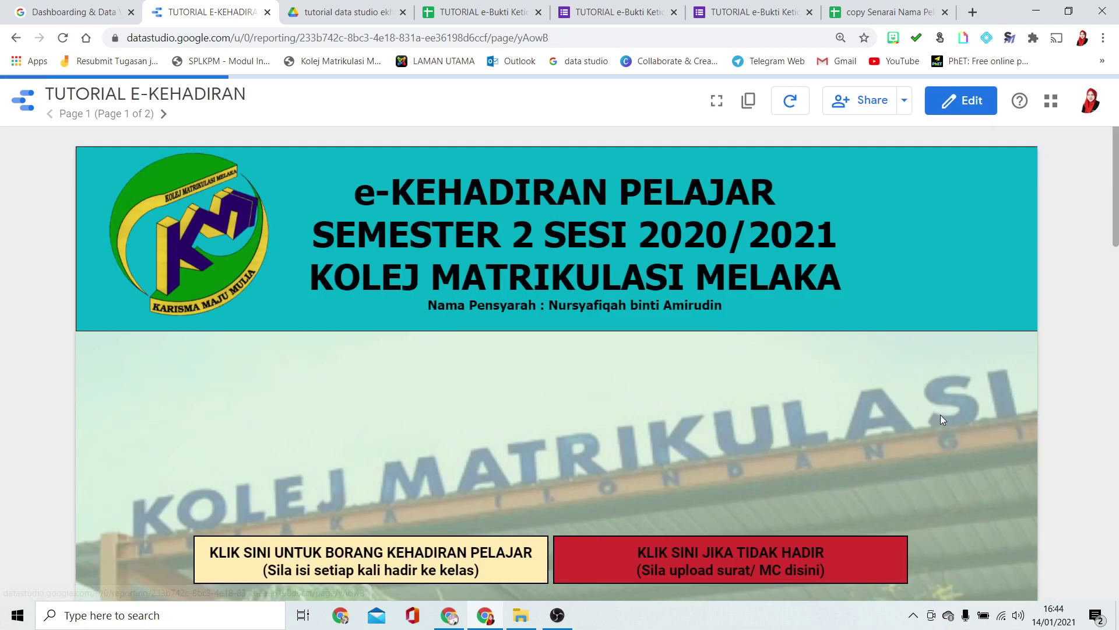
scroll(798, 355, "down", 6)
scroll(798, 355, "up", 2)
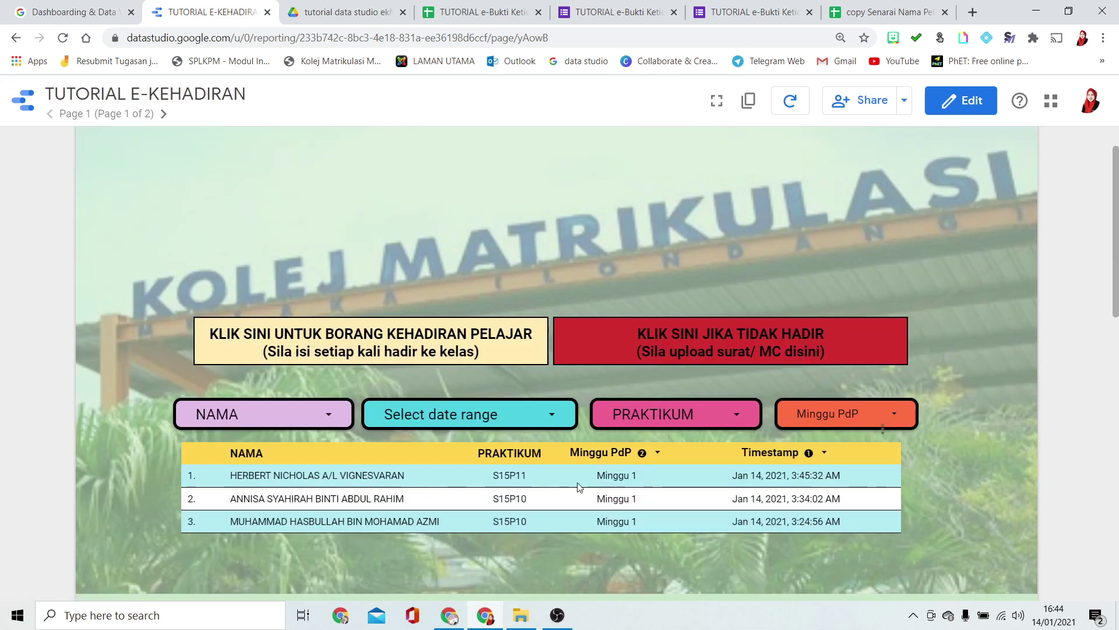
scroll(579, 482, "down", 3)
scroll(623, 379, "up", 5)
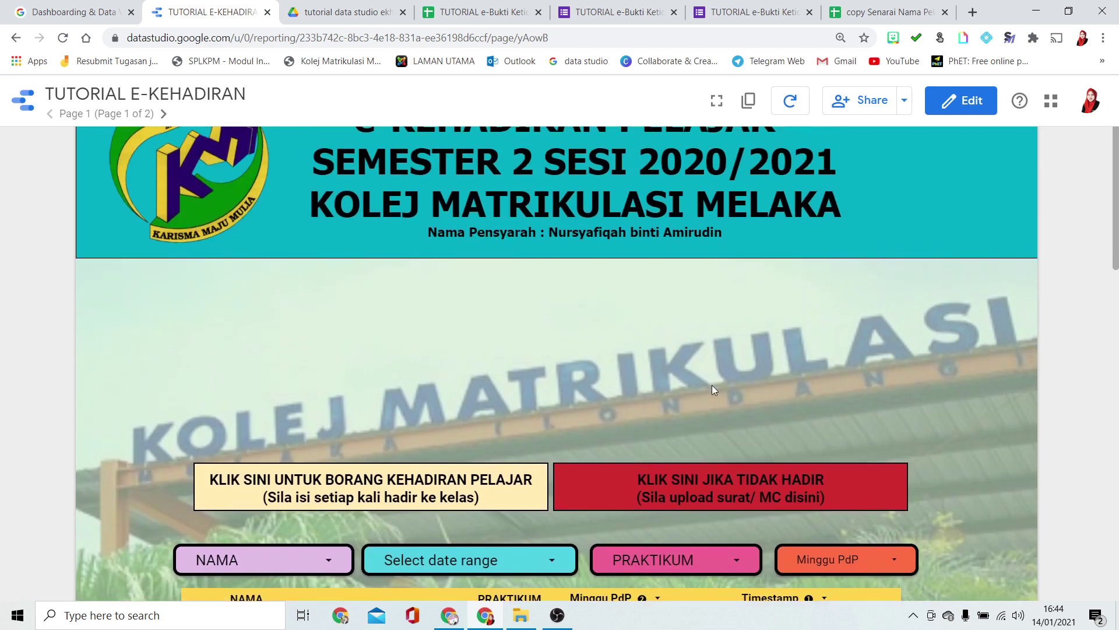
left_click(943, 101)
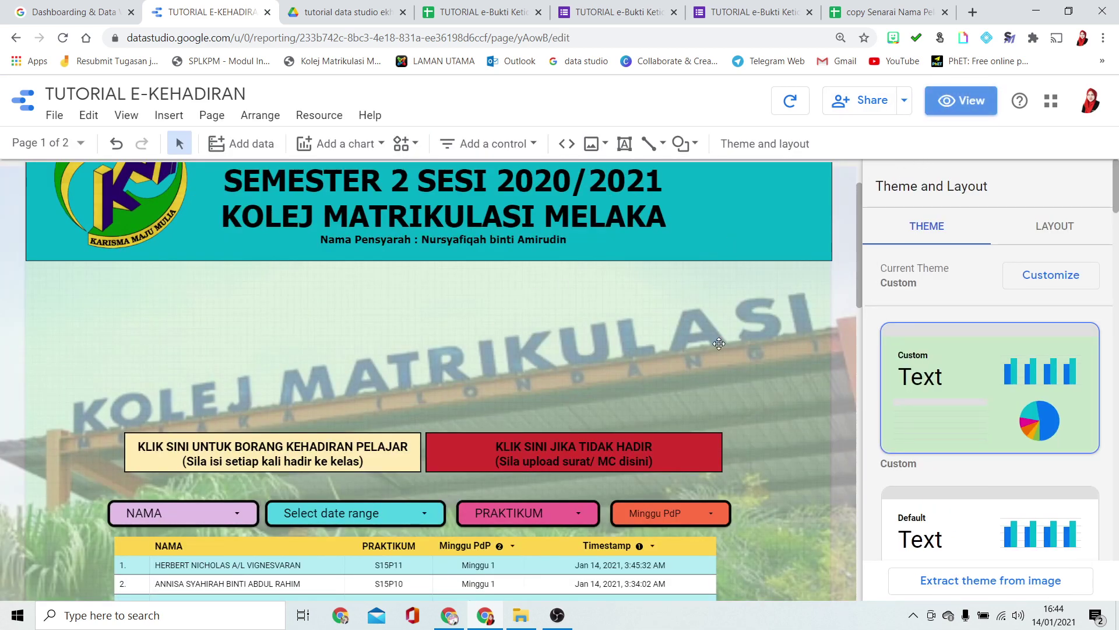
Draw a text box below the header's right side and consult the embedded reference report's pages
left_click(624, 143)
left_click_drag(703, 267, 823, 300)
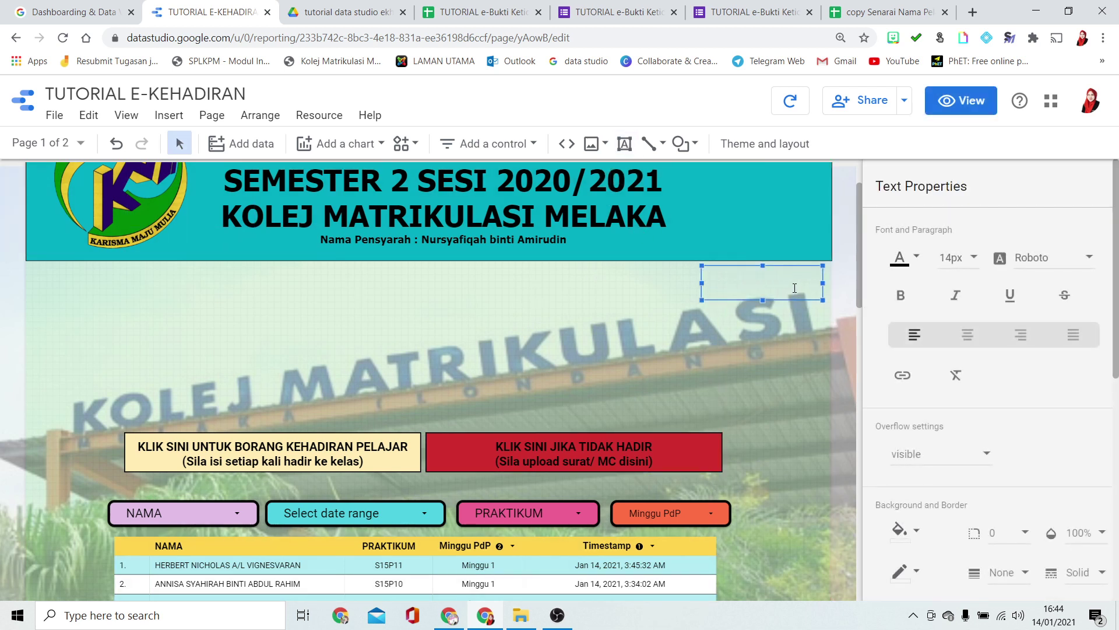
left_click(450, 627)
left_click(447, 619)
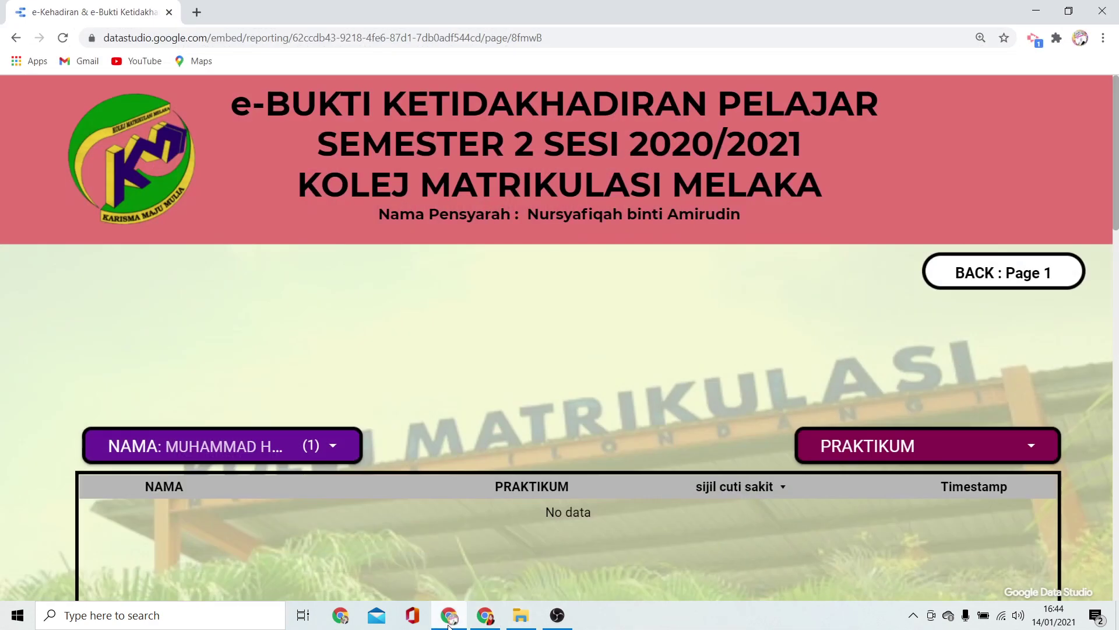
left_click(976, 267)
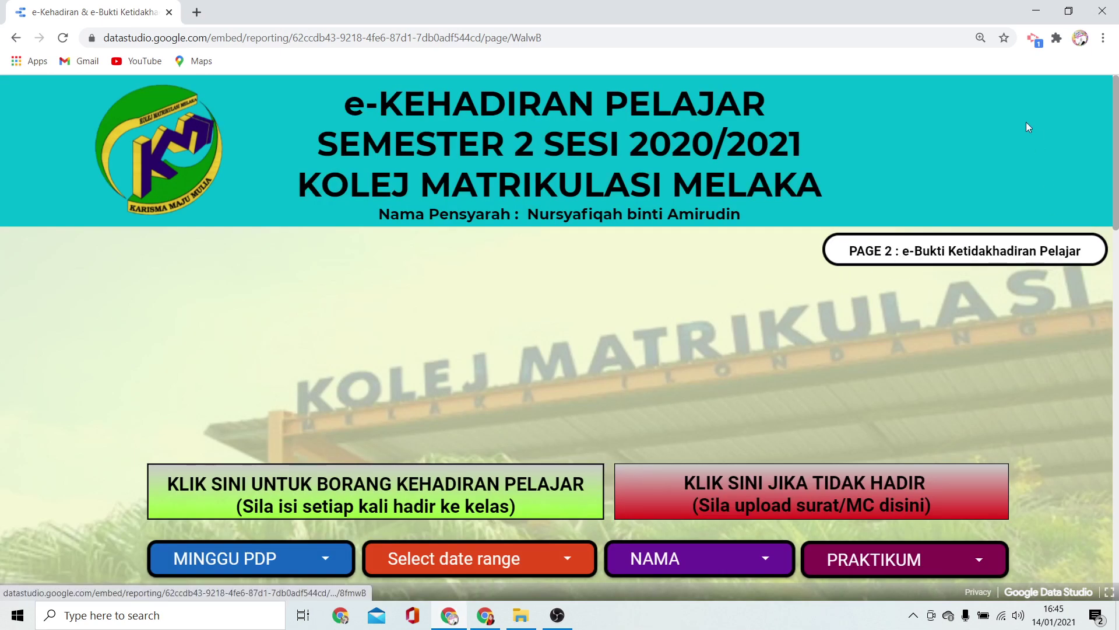
left_click(859, 252)
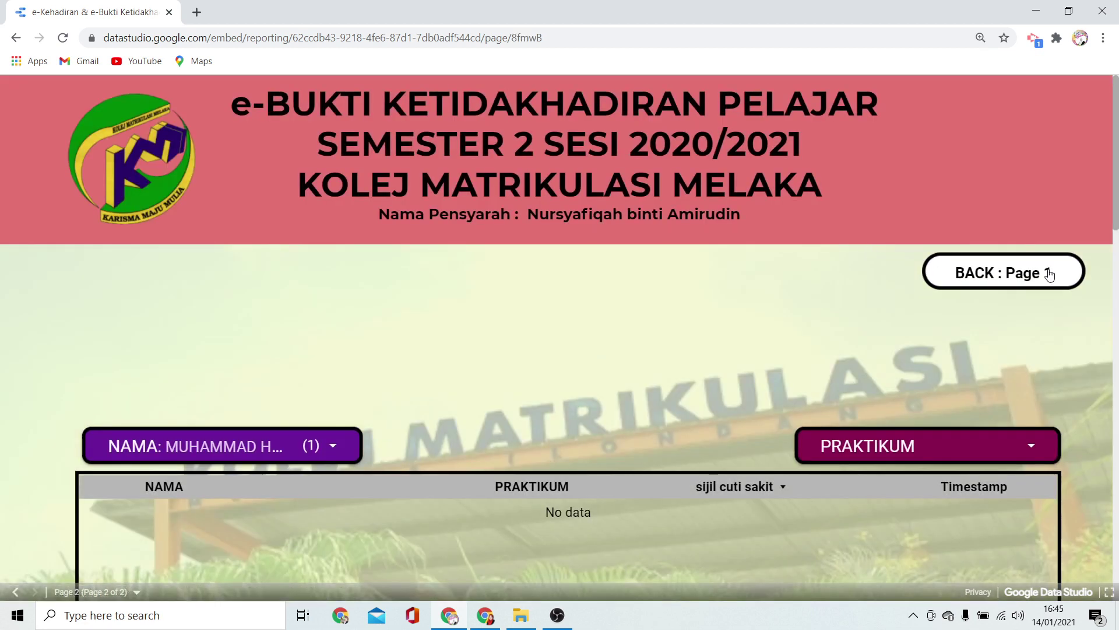
left_click(999, 277)
left_click(1036, 19)
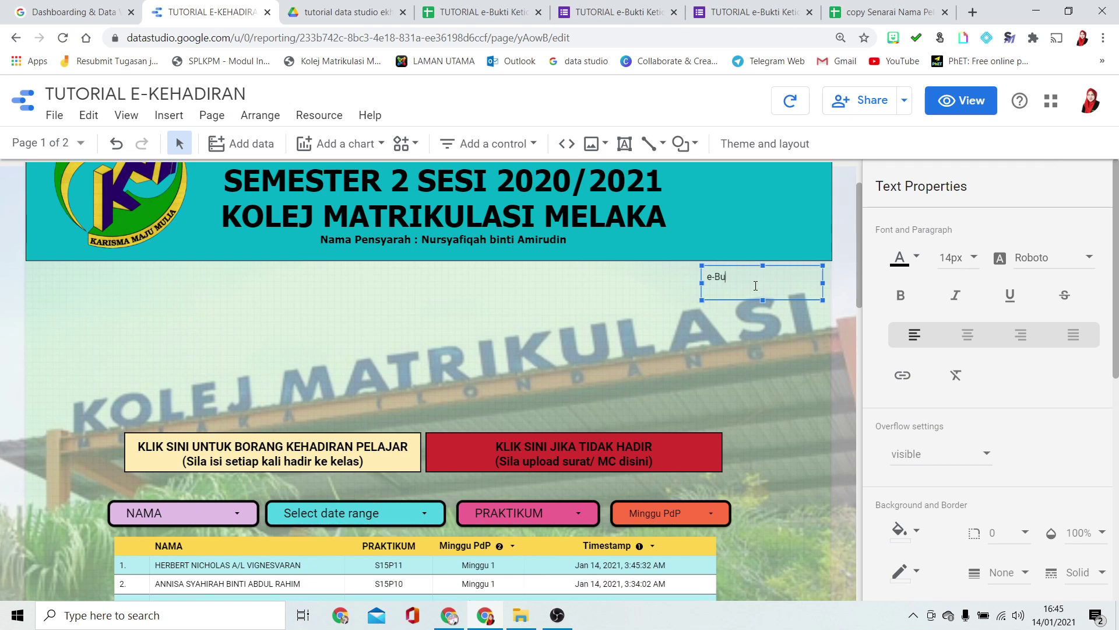
Enter 'PAGE 2 : e-Bukti Ketidakhadiran Pelajar', widen it to one line, and make it bold and centred
type("Ketidakhadiran Pelajar")
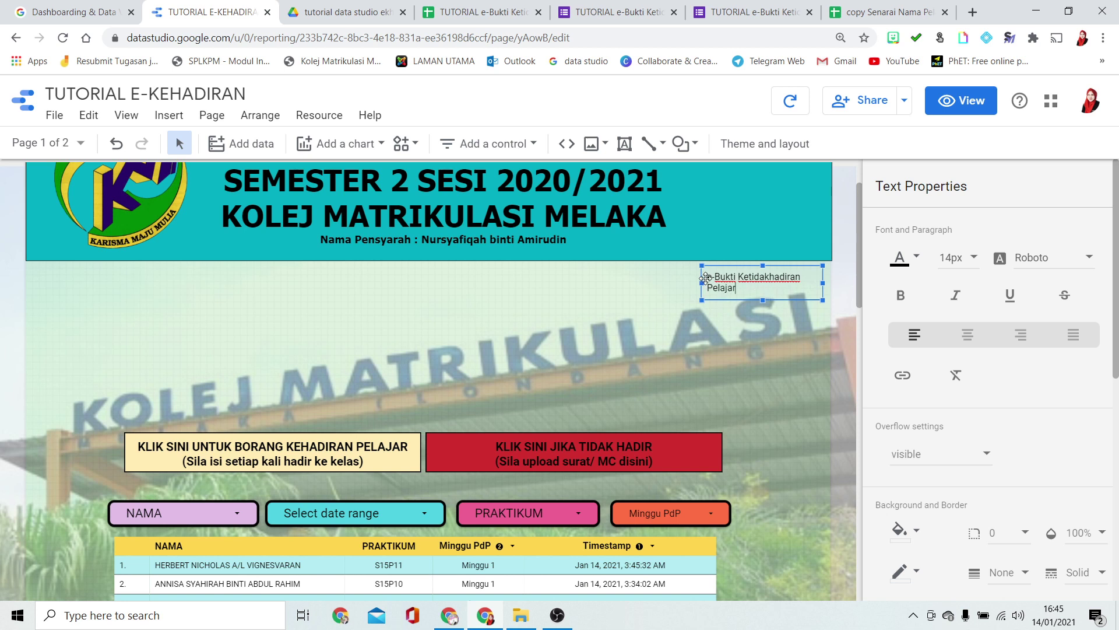
left_click(708, 276)
type("PAGE 2 ")
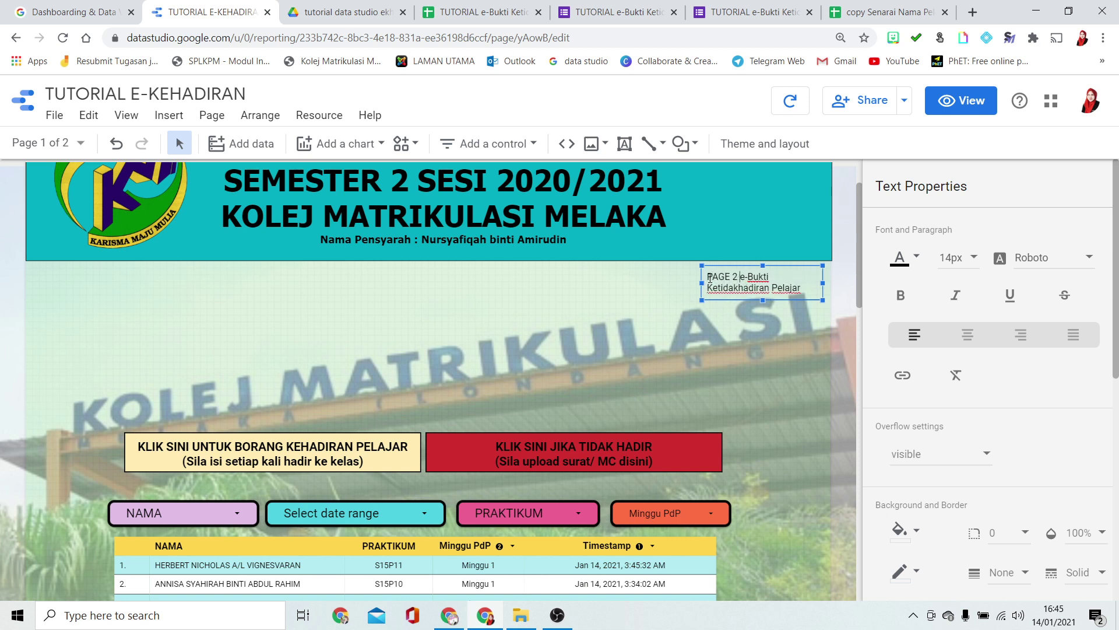
type(":")
left_click_drag(702, 280, 616, 281)
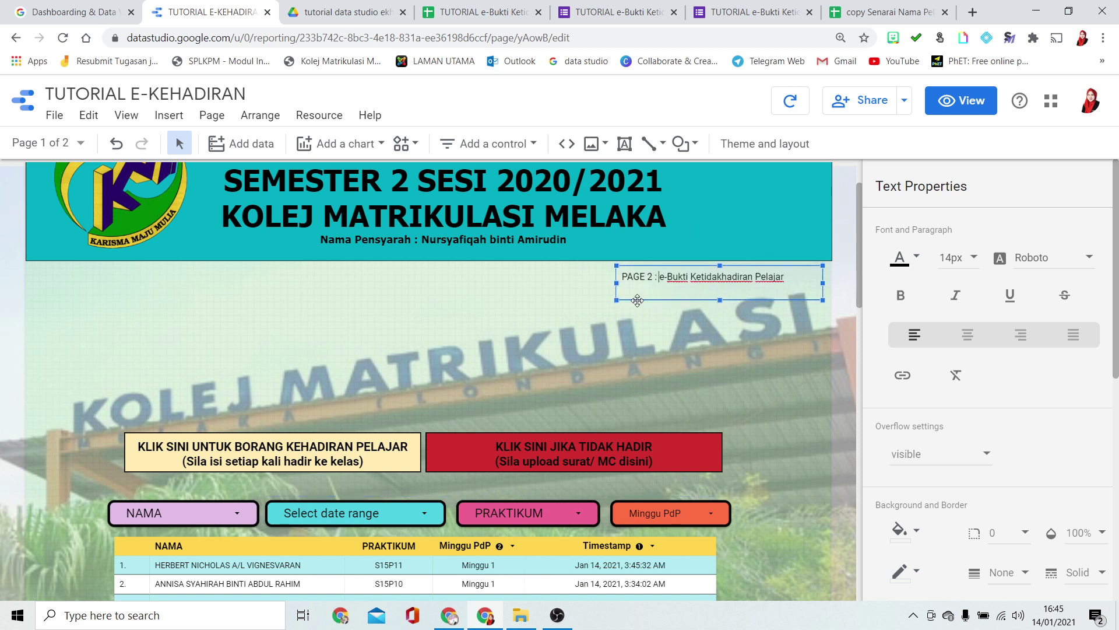
left_click(968, 334)
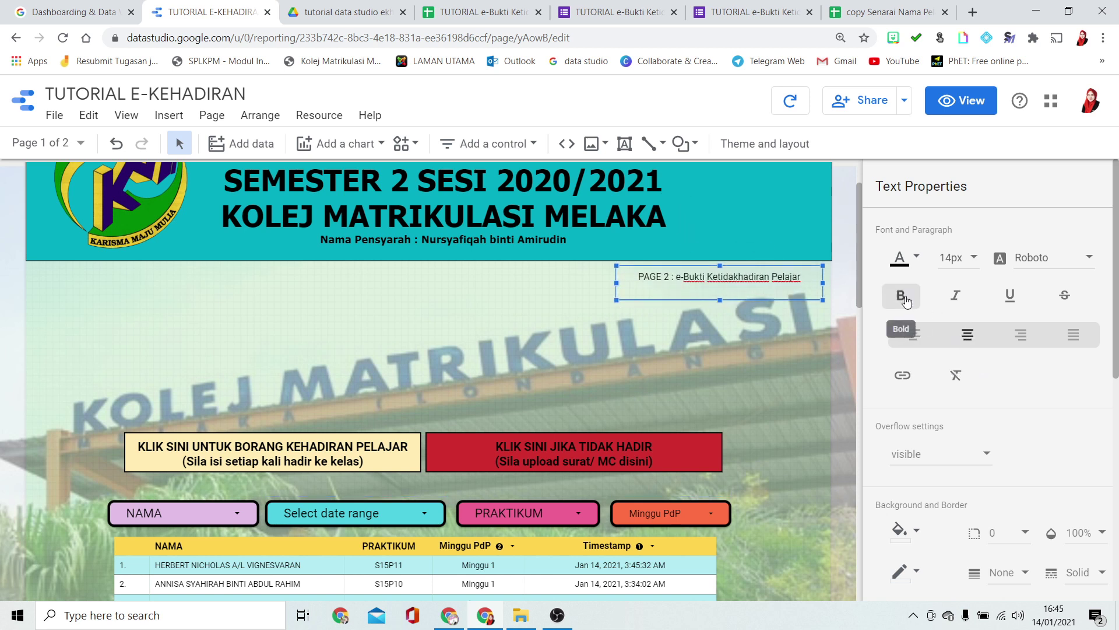
left_click(901, 297)
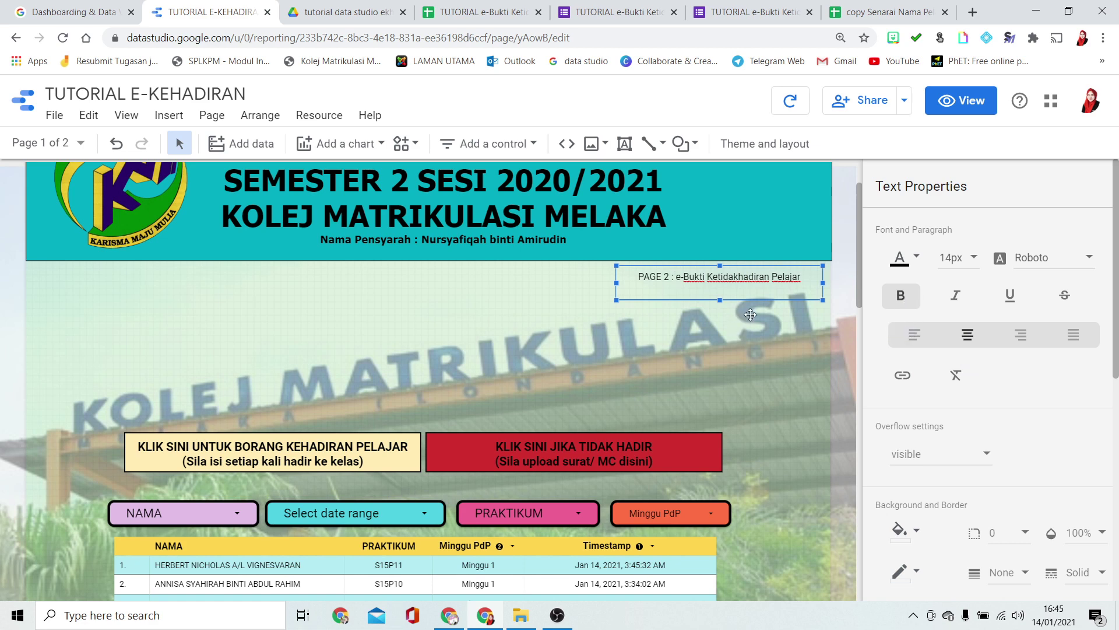
Link the 'PAGE 2 : e-Bukti Ketidakhadiran Pelajar' text to Page 2 of the report
double_click(750, 314)
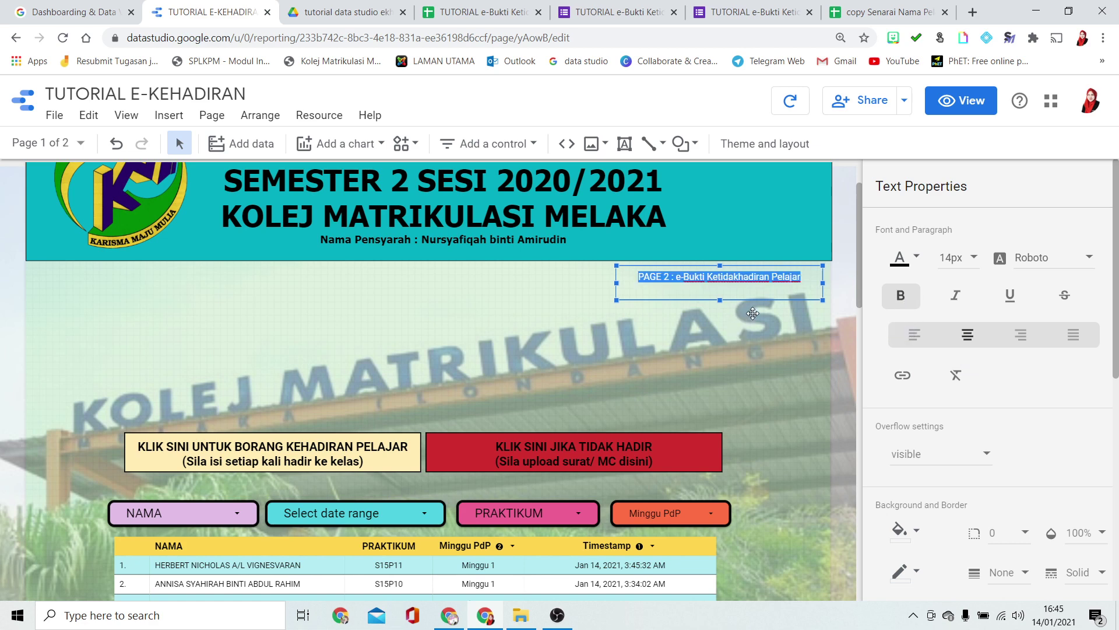
left_click(904, 376)
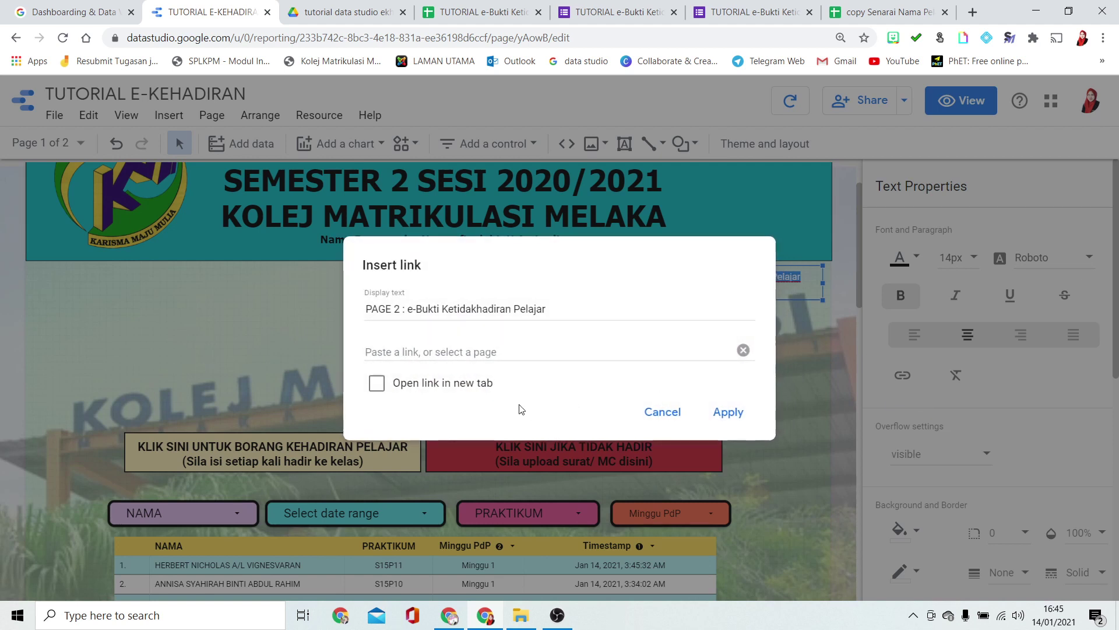
left_click(452, 354)
left_click(404, 539)
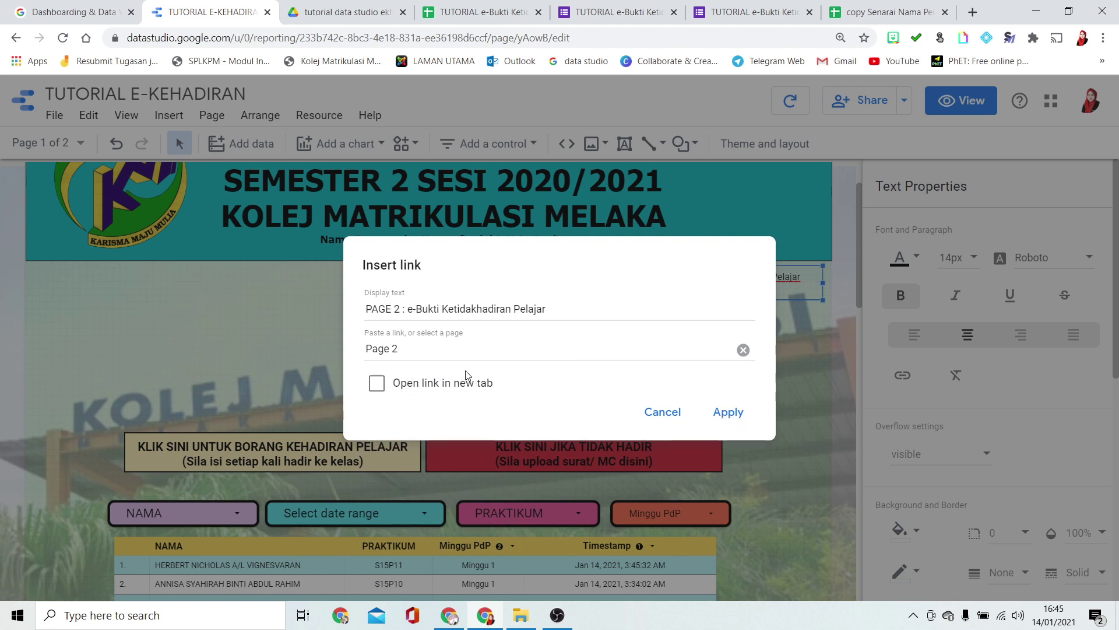
left_click(733, 416)
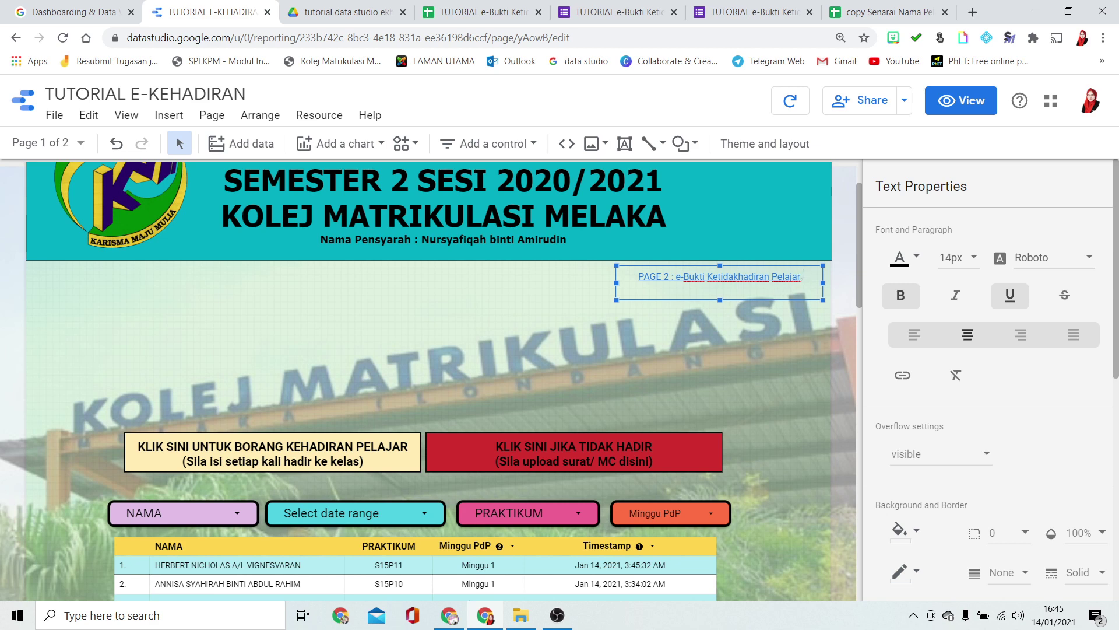
Make the PAGE 2 link text bold
left_click_drag(807, 275, 637, 276)
left_click(900, 258)
left_click(901, 290)
left_click(901, 295)
Round the PAGE 2 label's corners to radius 60, then deselect it
scroll(933, 361, "down", 3)
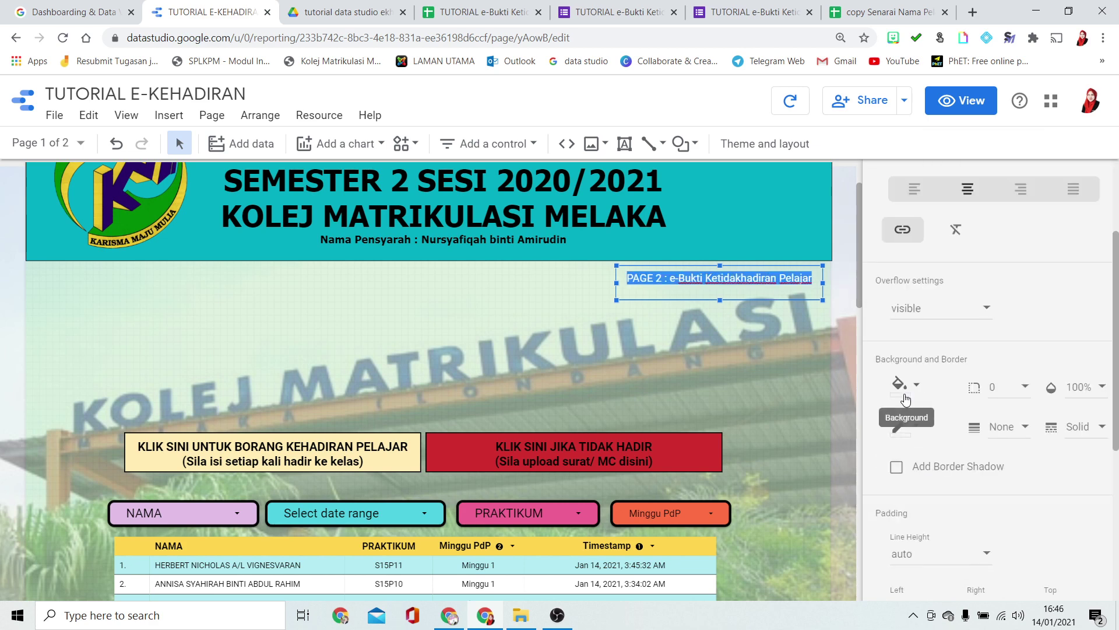
left_click(1015, 387)
left_click(995, 468)
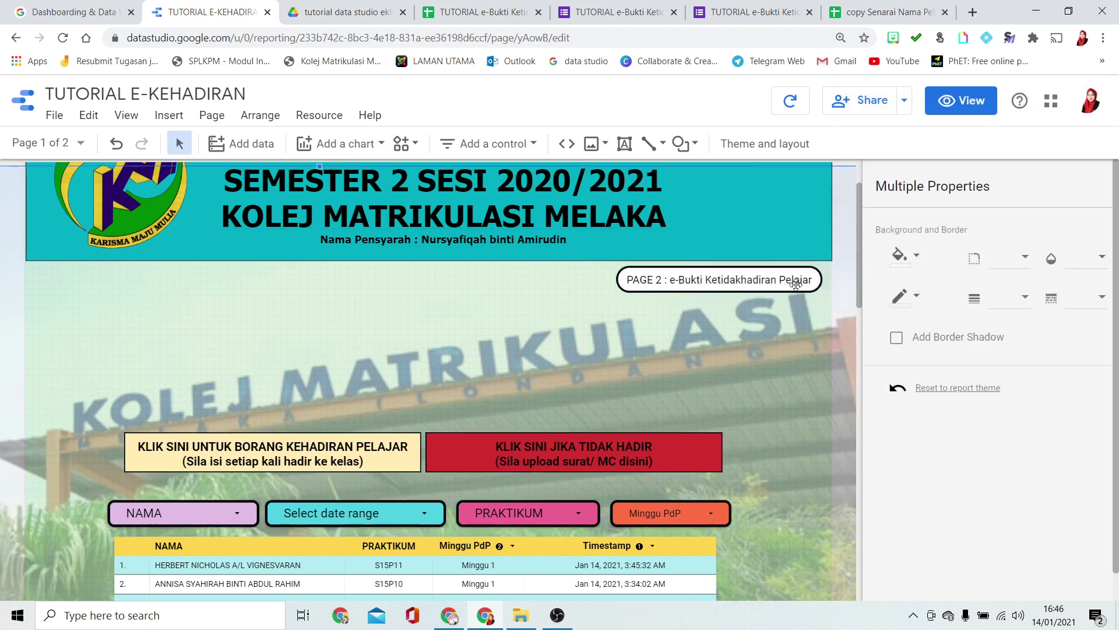
left_click(893, 298)
scroll(754, 369, "down", 2)
left_click(755, 369)
scroll(782, 550, "up", 3)
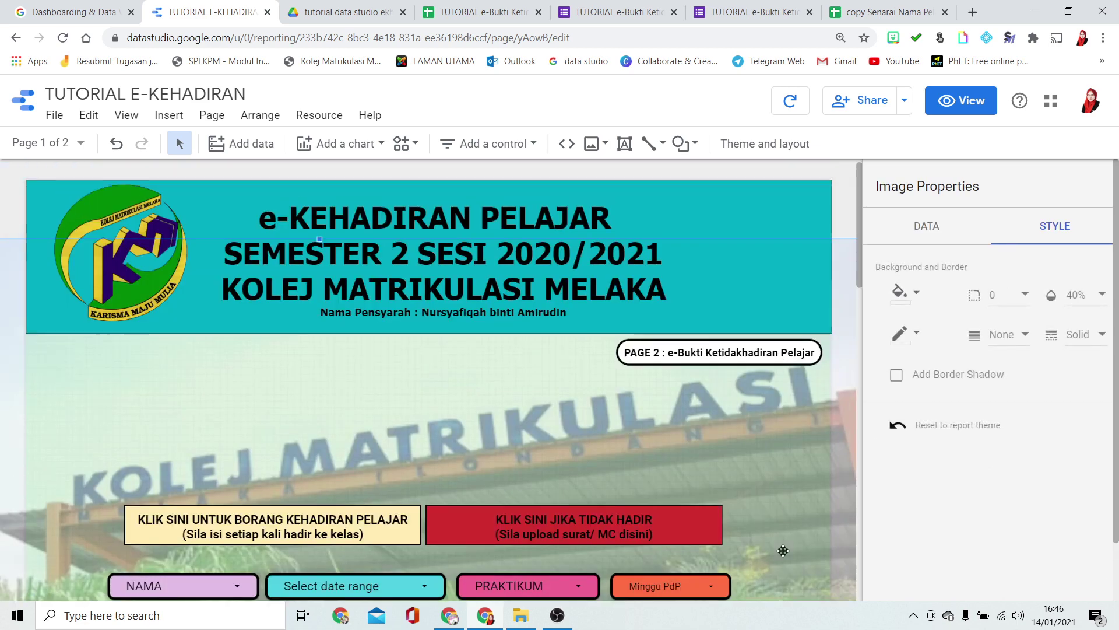
scroll(770, 547, "down", 2)
scroll(770, 546, "down", 2)
left_click(732, 492)
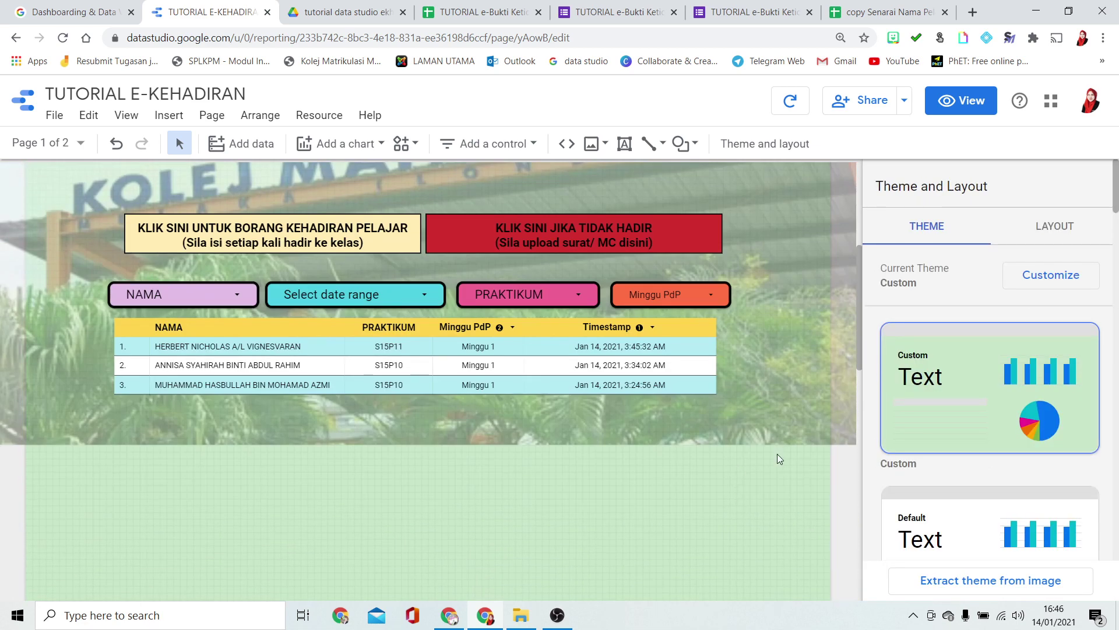
scroll(778, 454, "up", 4)
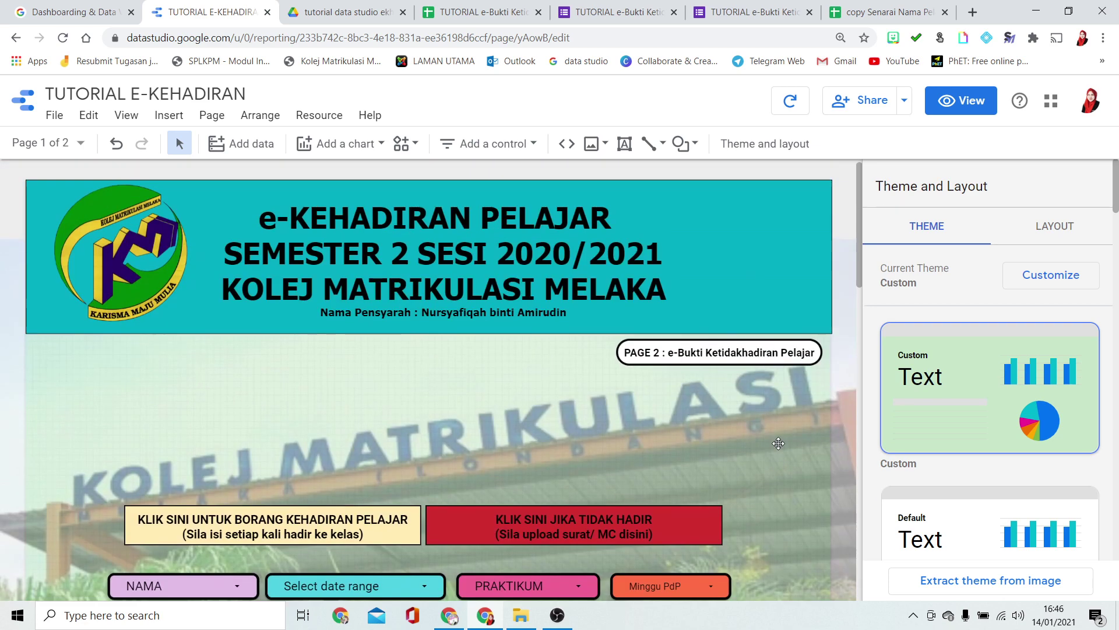
Test the PAGE 2, Page 1 and absence form links in view mode, then resume editing
left_click(961, 100)
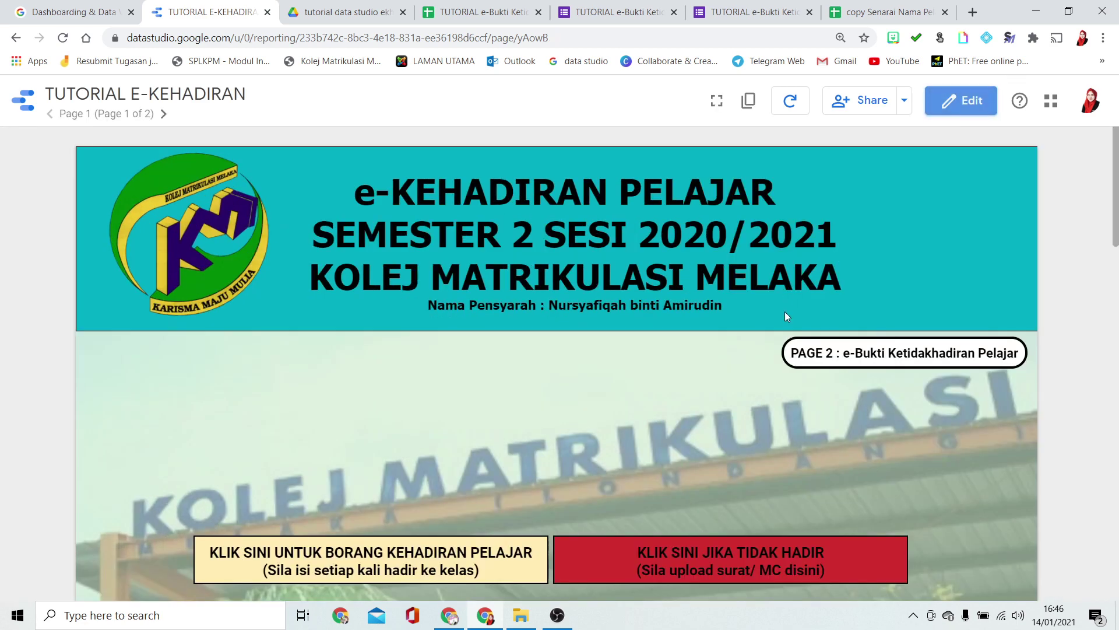
left_click(854, 354)
scroll(854, 353, "down", 4)
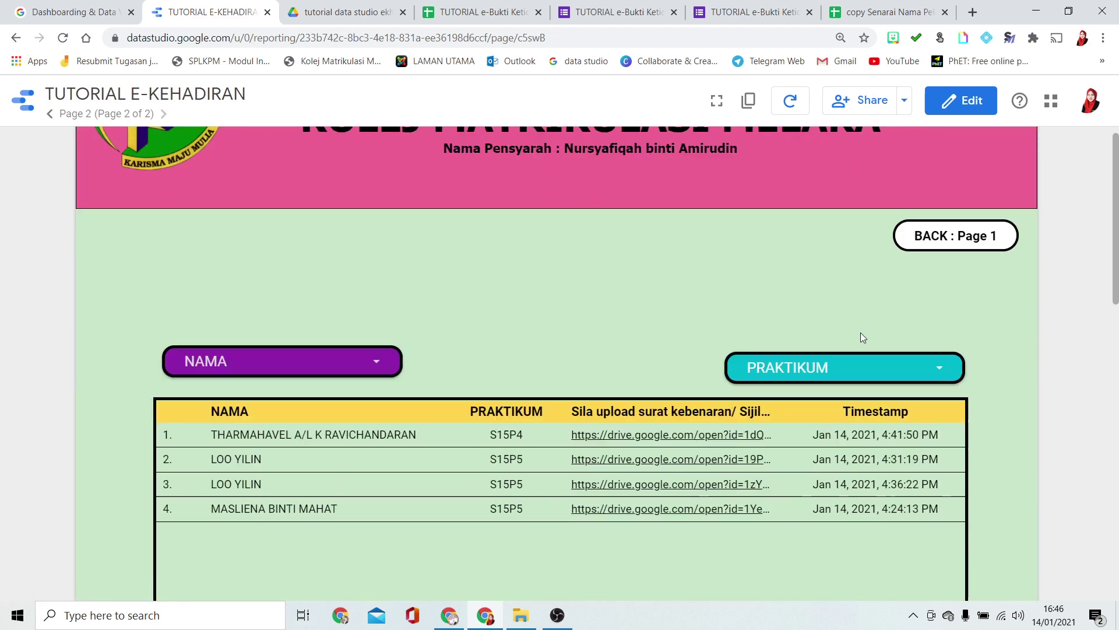
left_click(935, 196)
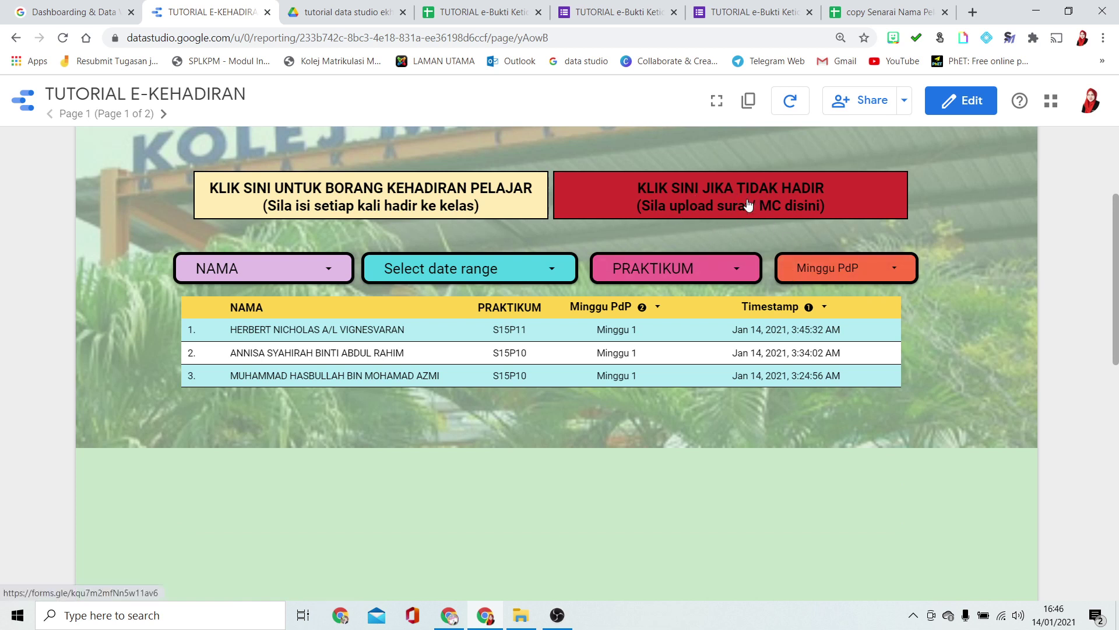
left_click(779, 210)
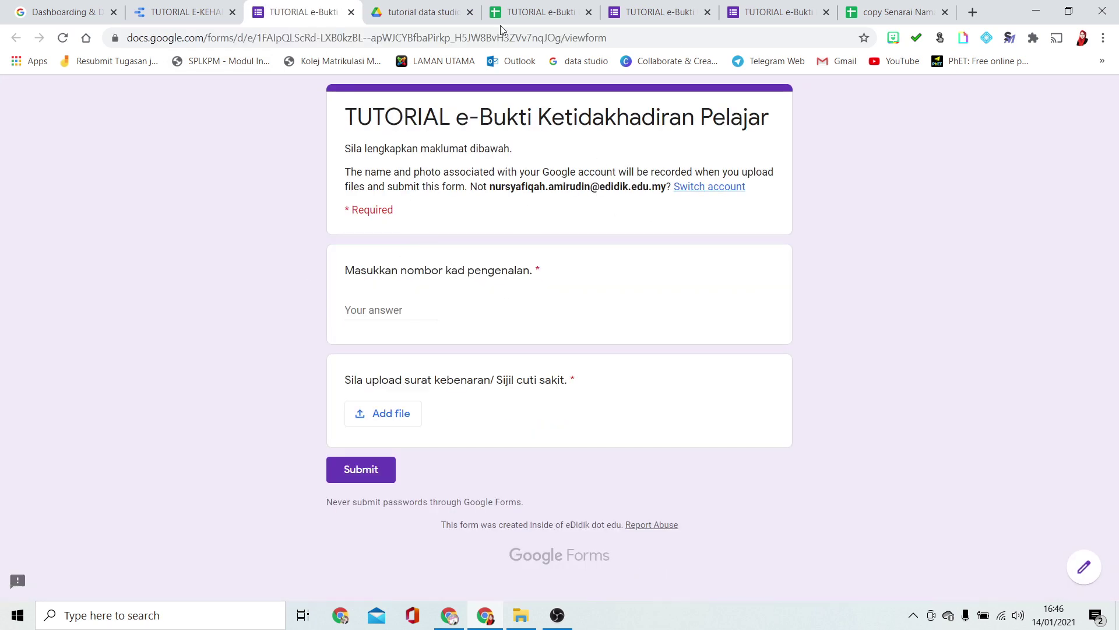
left_click(175, 11)
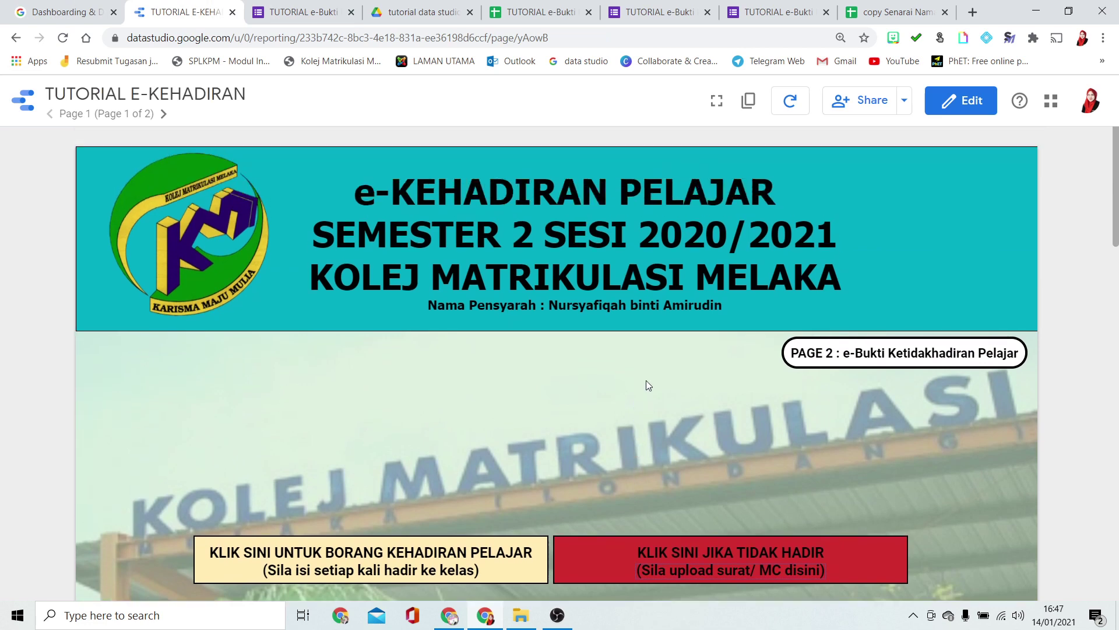
left_click(965, 101)
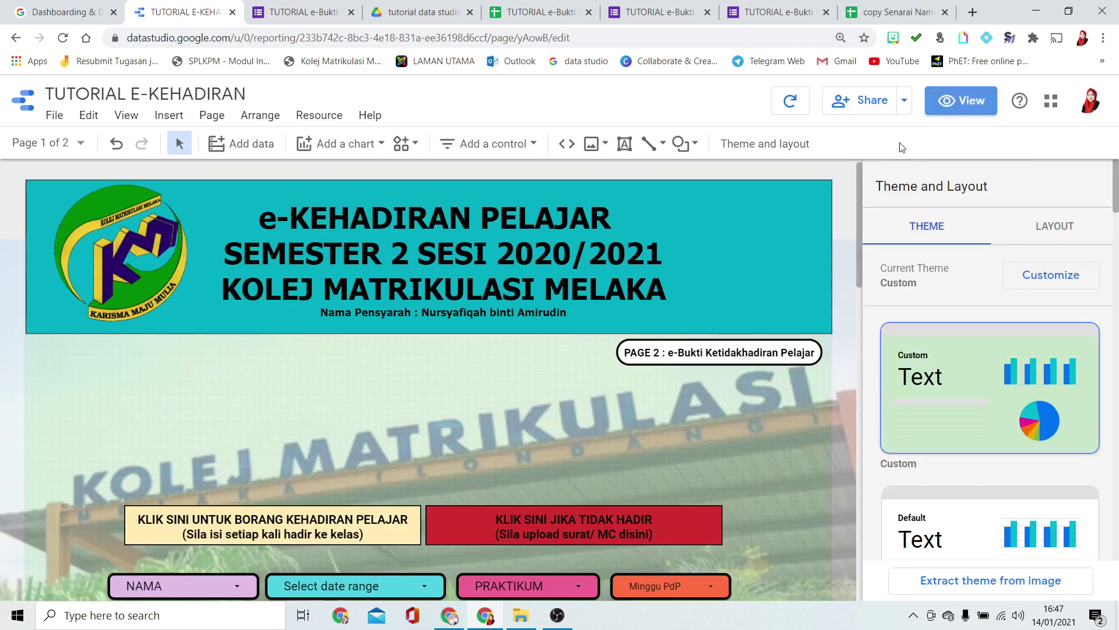
left_click(868, 104)
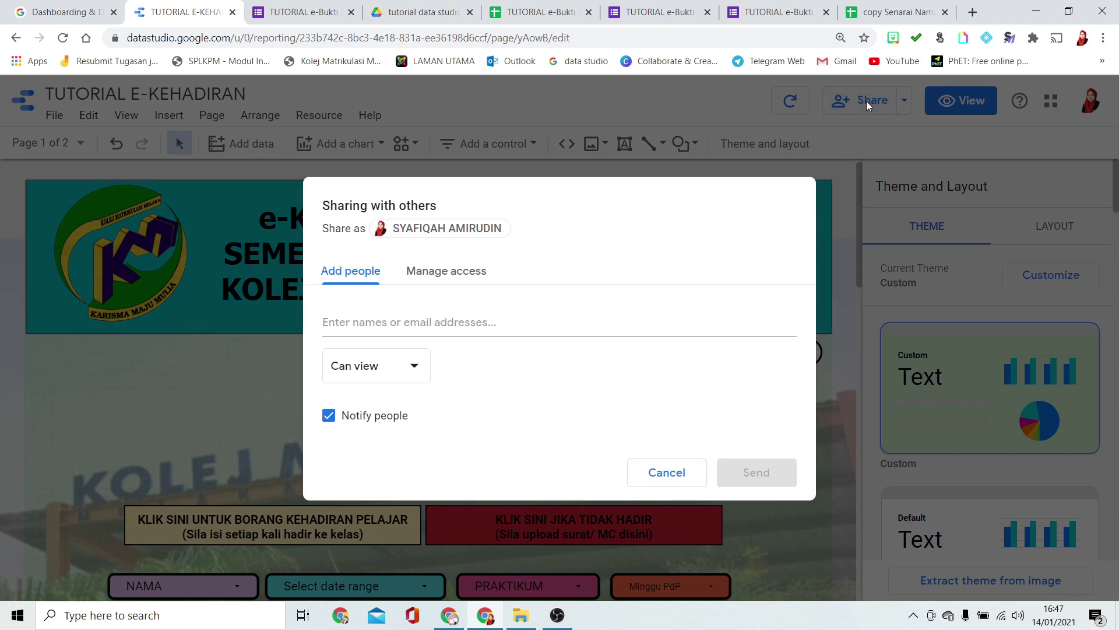
left_click(464, 270)
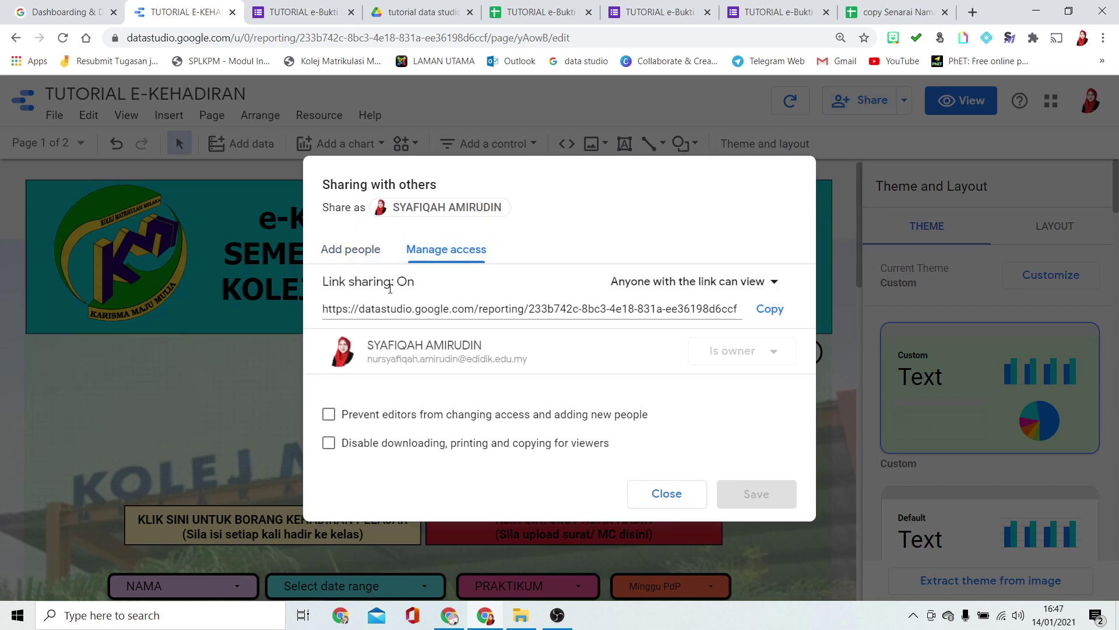
left_click(747, 281)
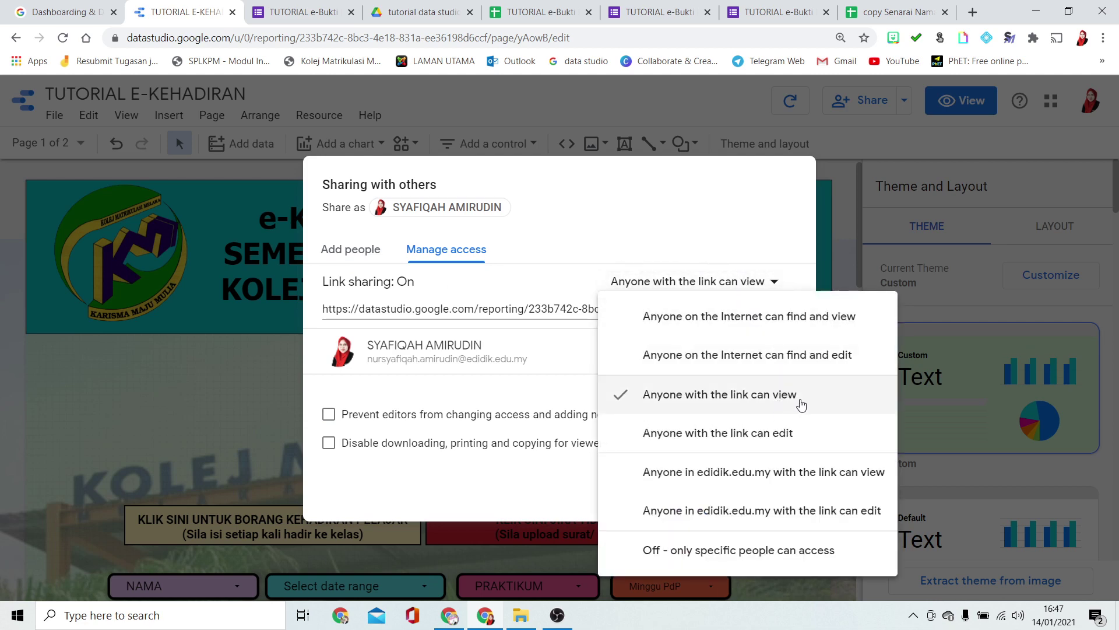
left_click(781, 397)
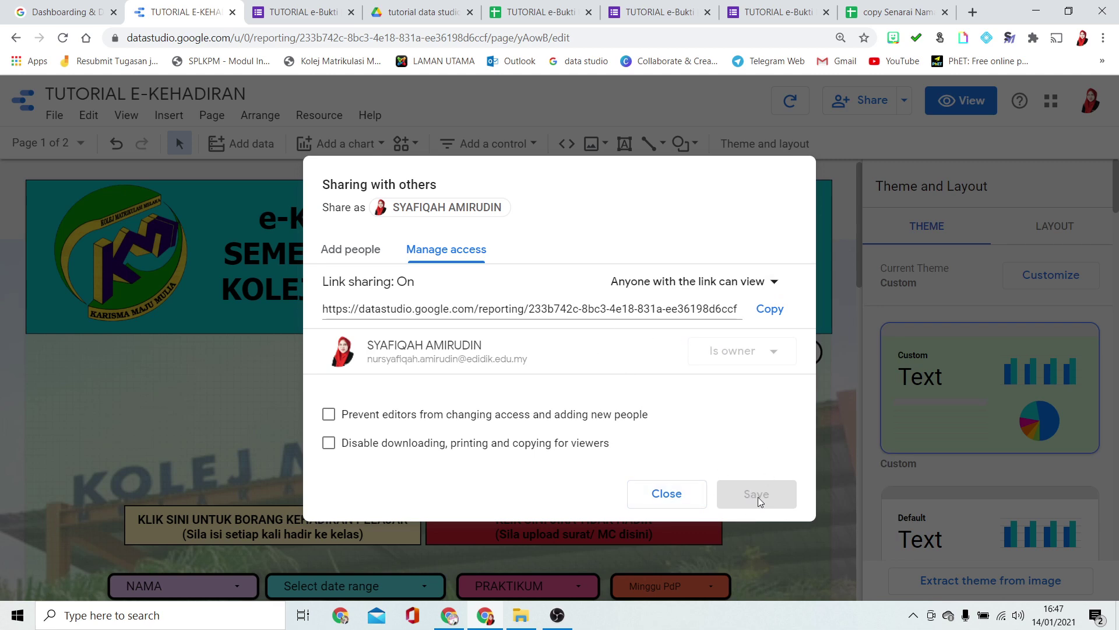
left_click(687, 497)
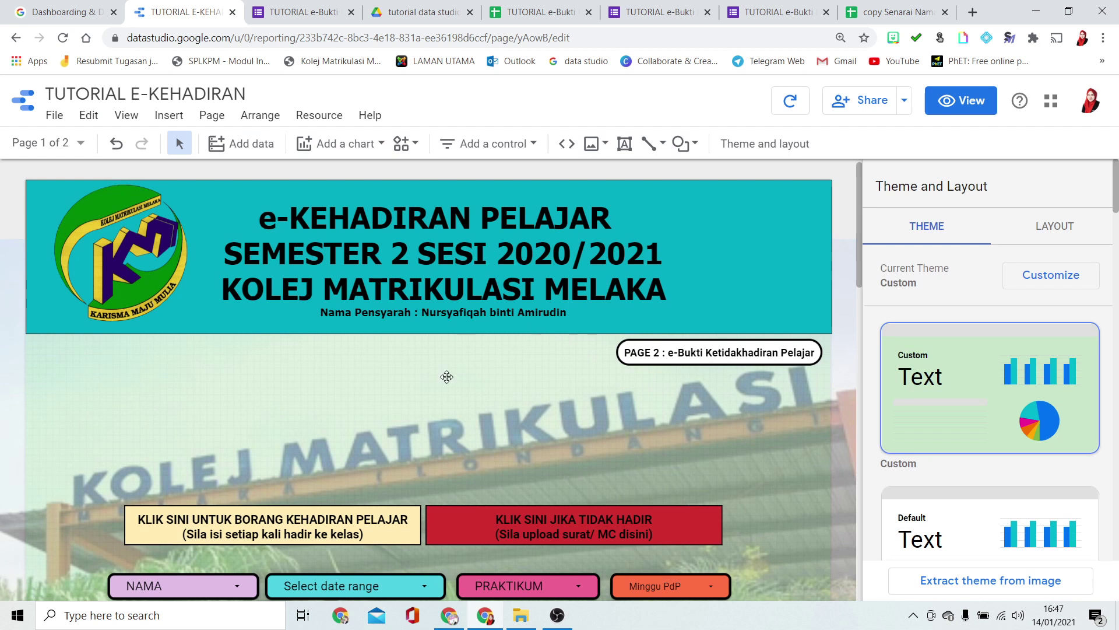
Enable report embedding with the Embed URL option and copy the URL to the clipboard
left_click(55, 117)
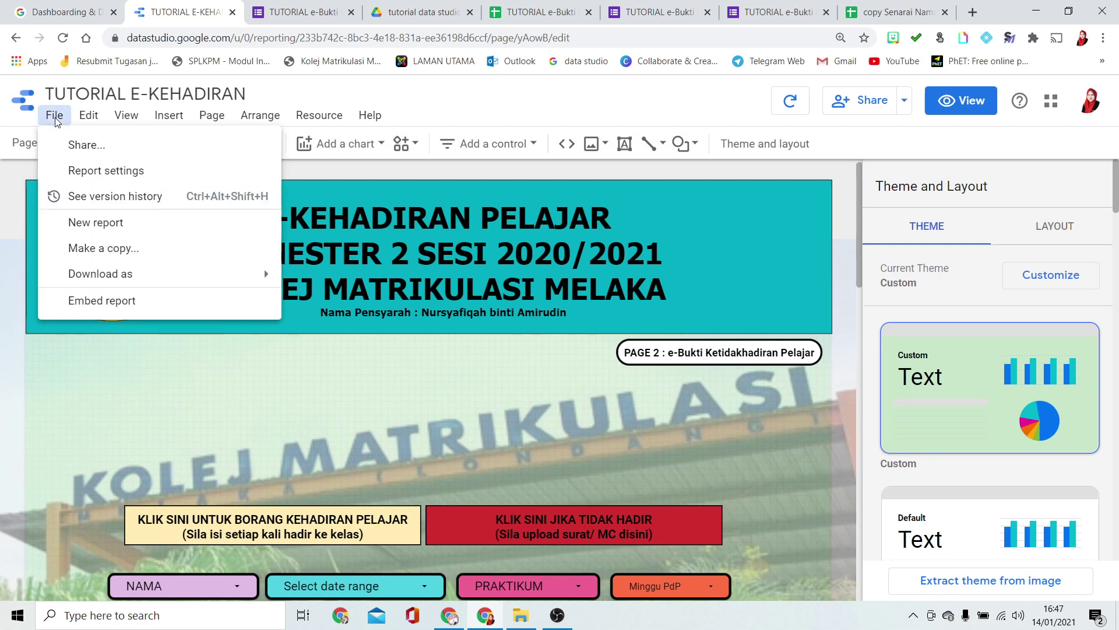
left_click(127, 300)
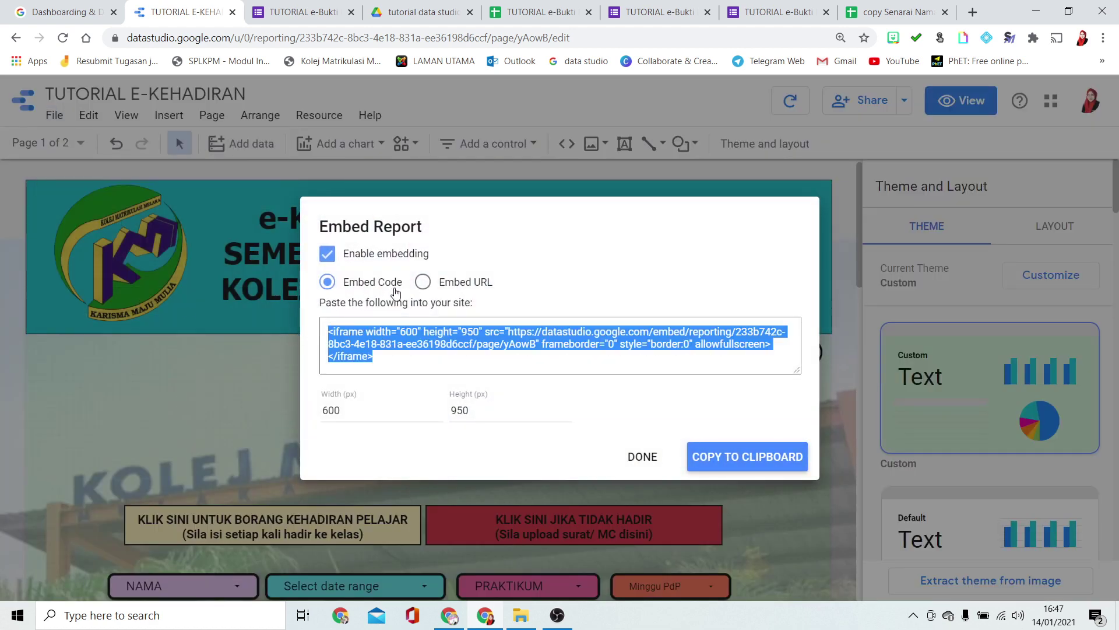
left_click(424, 283)
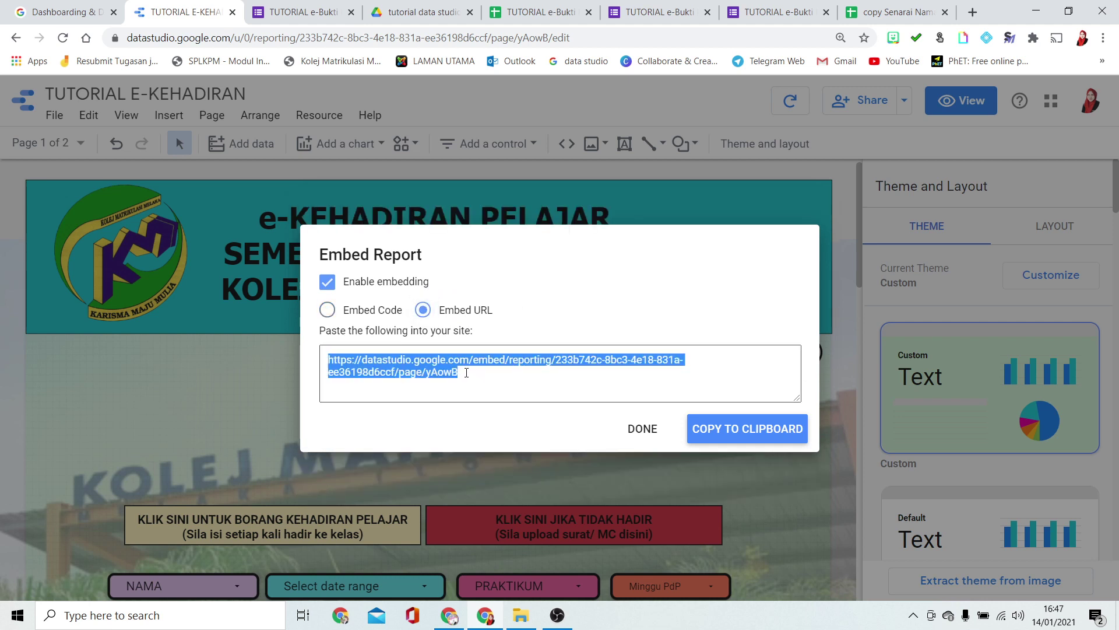
left_click(781, 429)
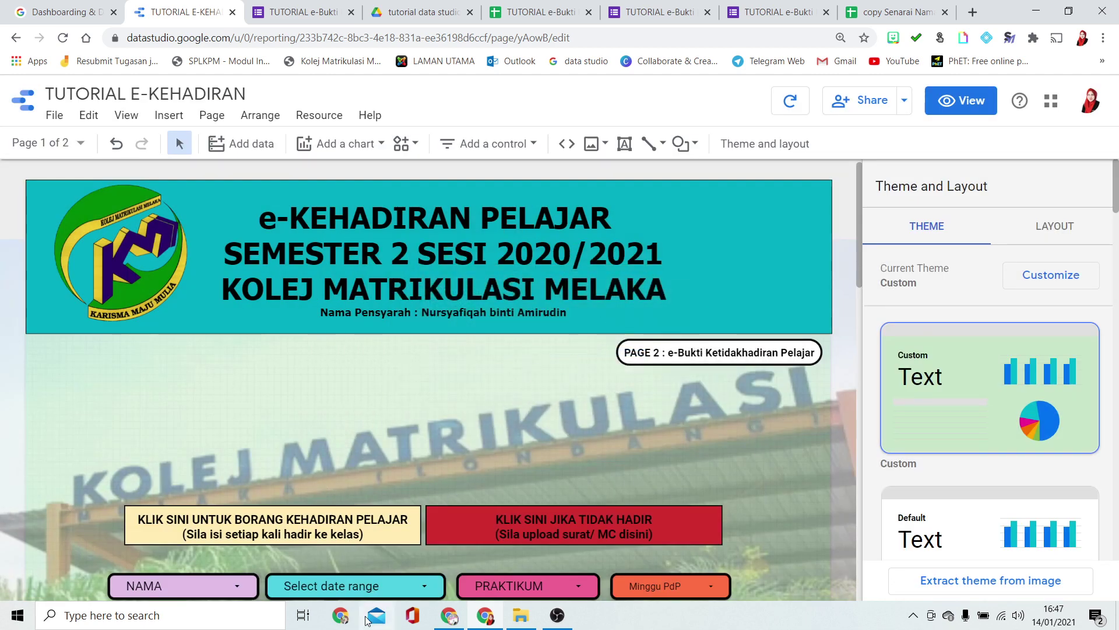
Load the copied embed URL in a new Chrome window to show the TUTORIAL E-KEHADIRAN report
left_click(346, 619)
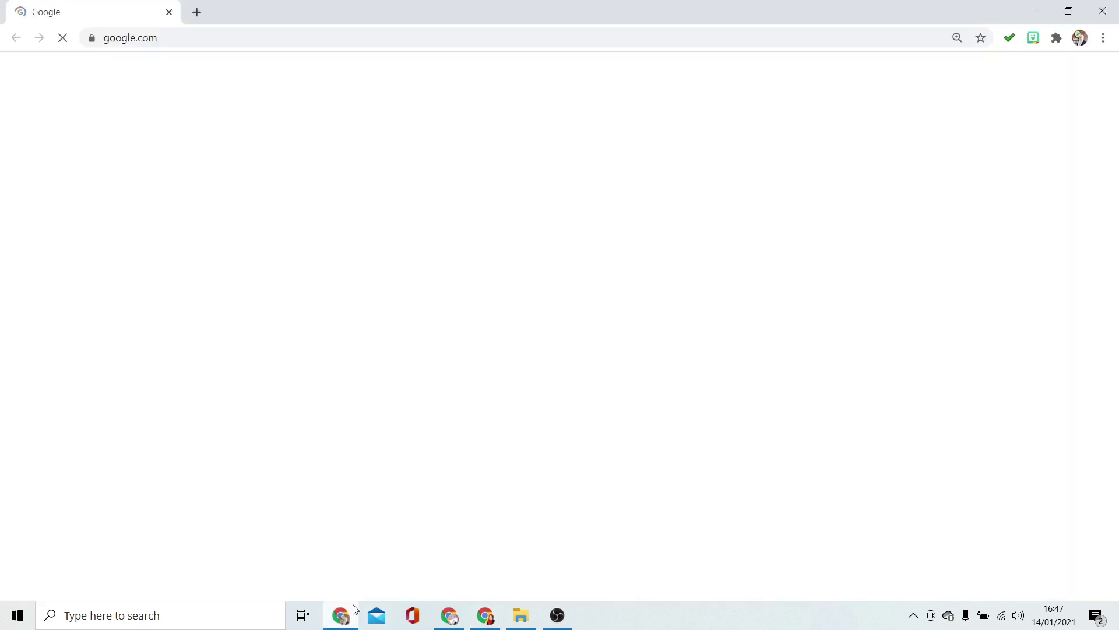
left_click(164, 36)
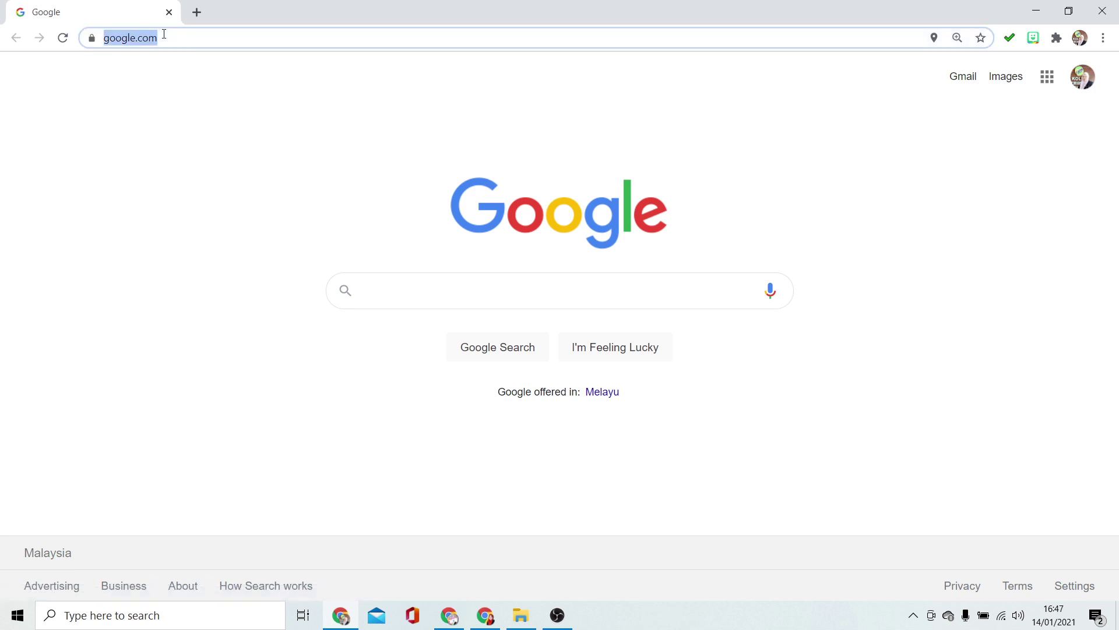
key("ctrl+v")
key("Return")
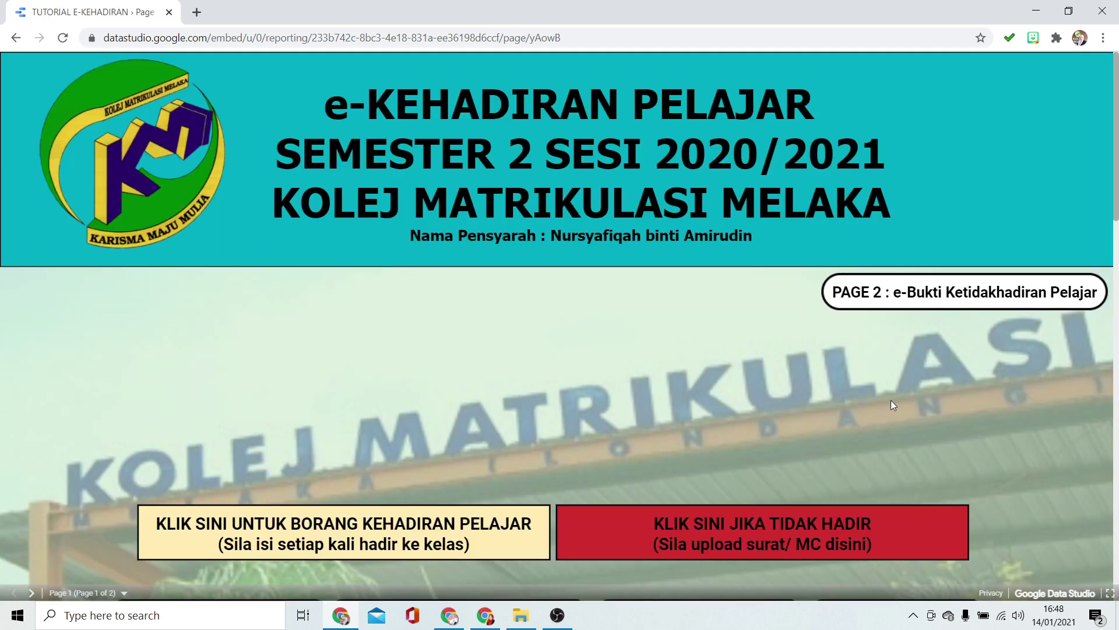
scroll(450, 356, "down", 7)
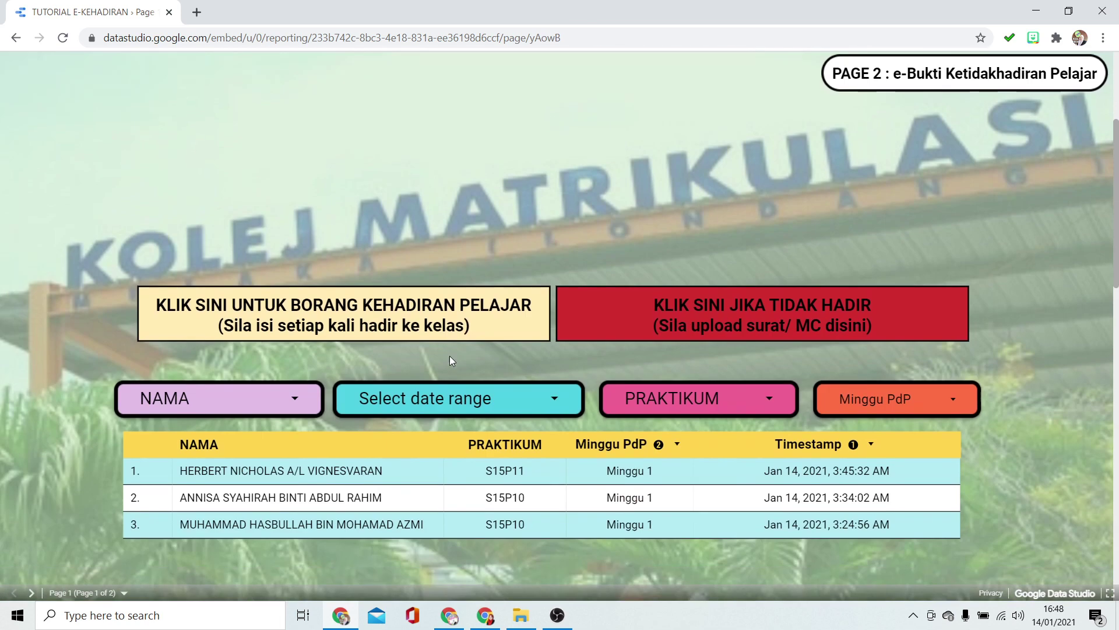
scroll(460, 344, "up", 2)
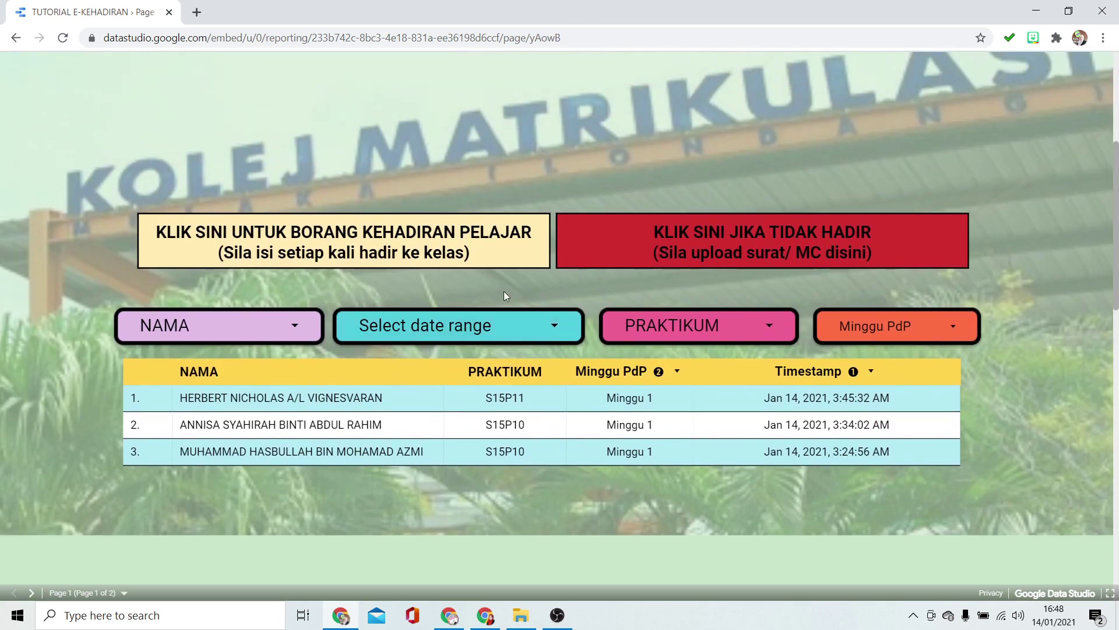
left_click(429, 244)
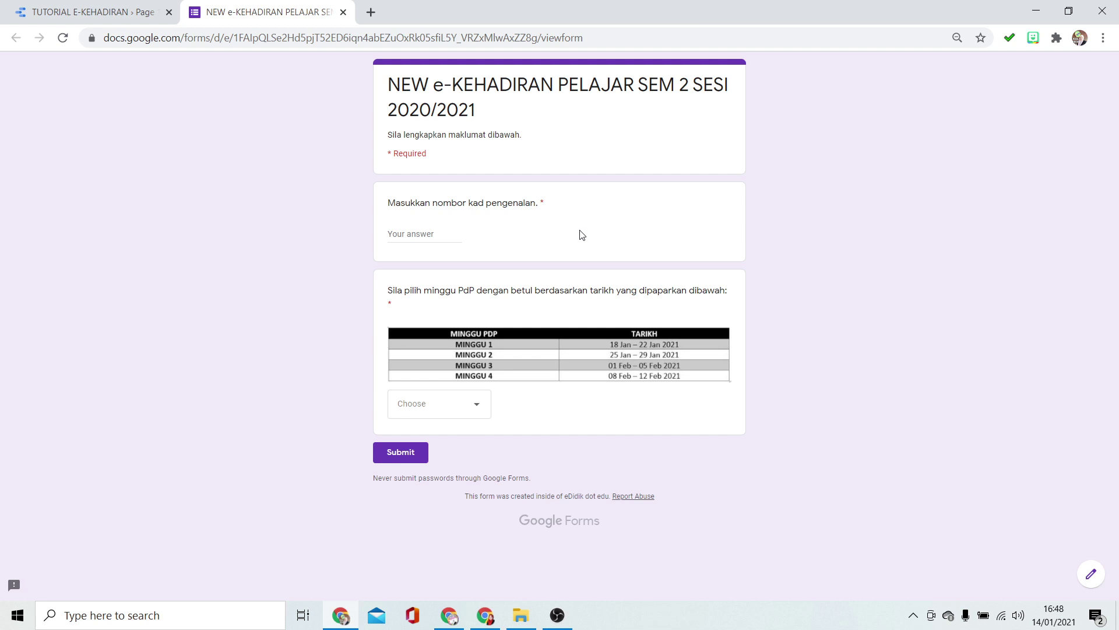
left_click(343, 13)
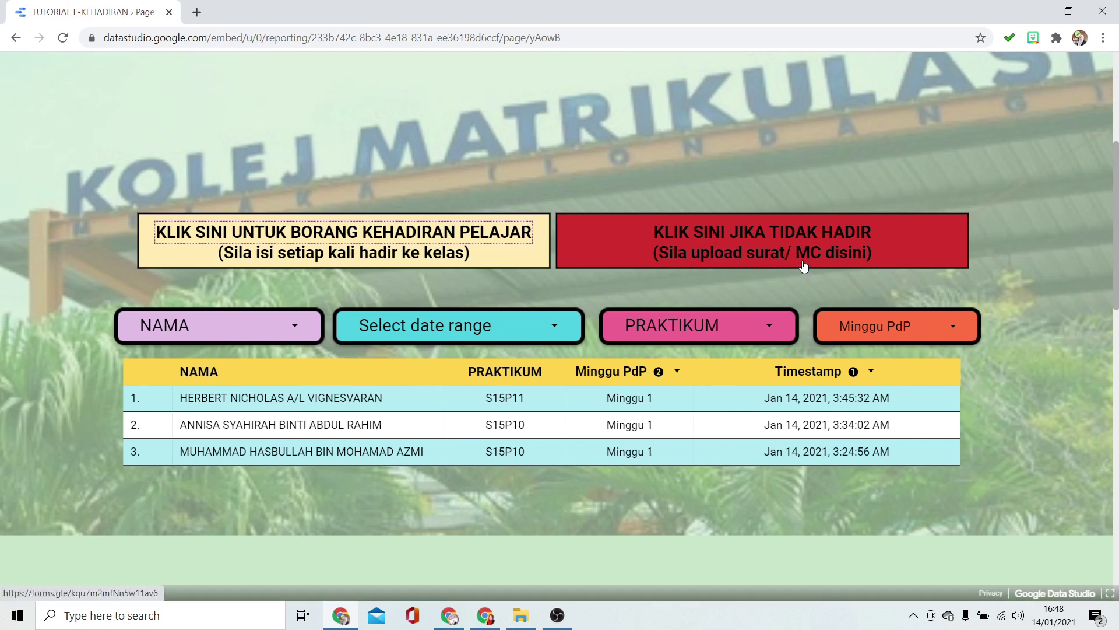
scroll(873, 354, "down", 3)
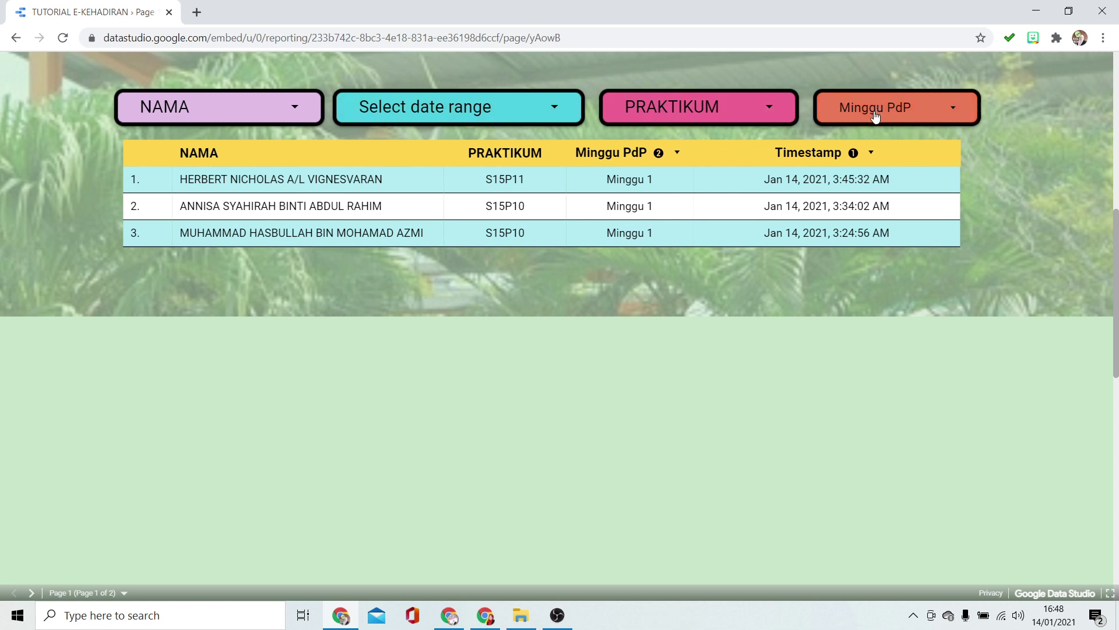
scroll(653, 264, "down", 1)
scroll(653, 263, "up", 3)
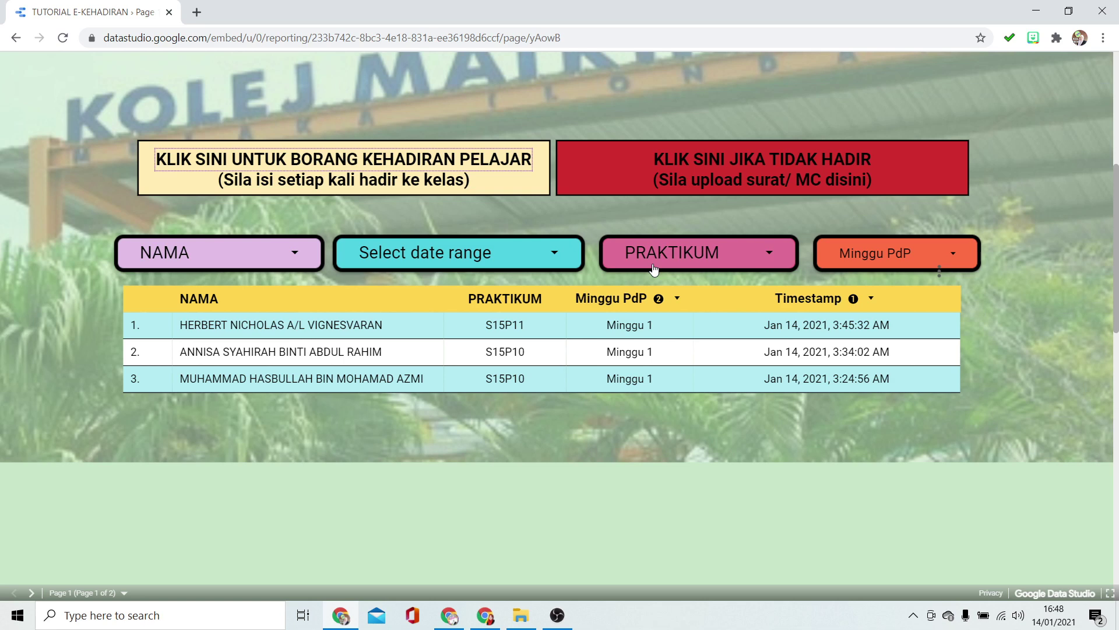
scroll(654, 268, "up", 6)
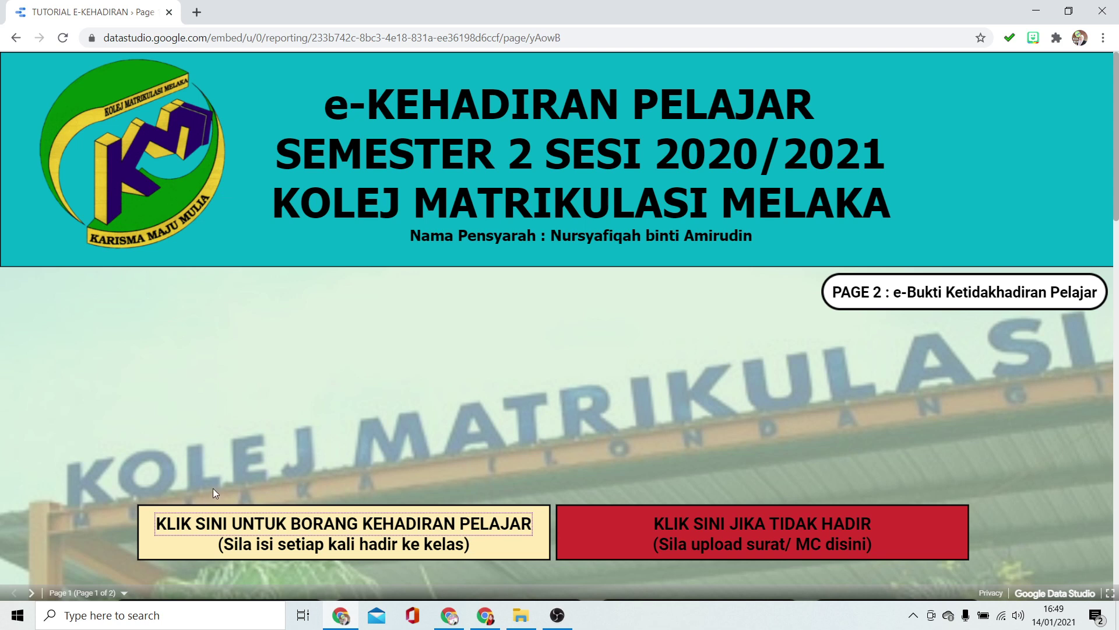
scroll(212, 488, "down", 4)
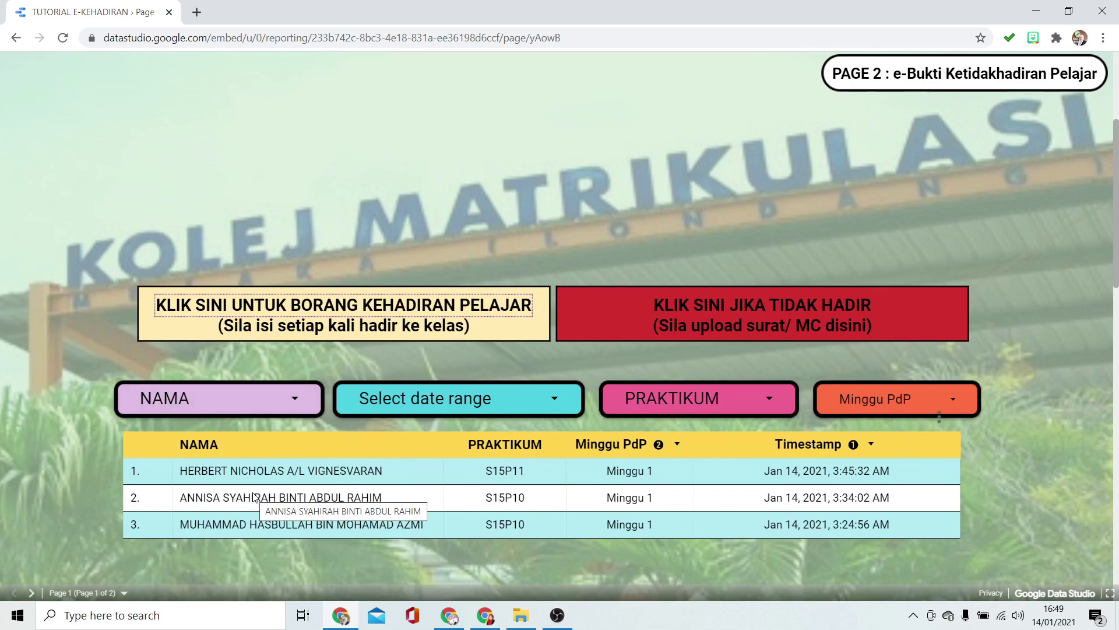